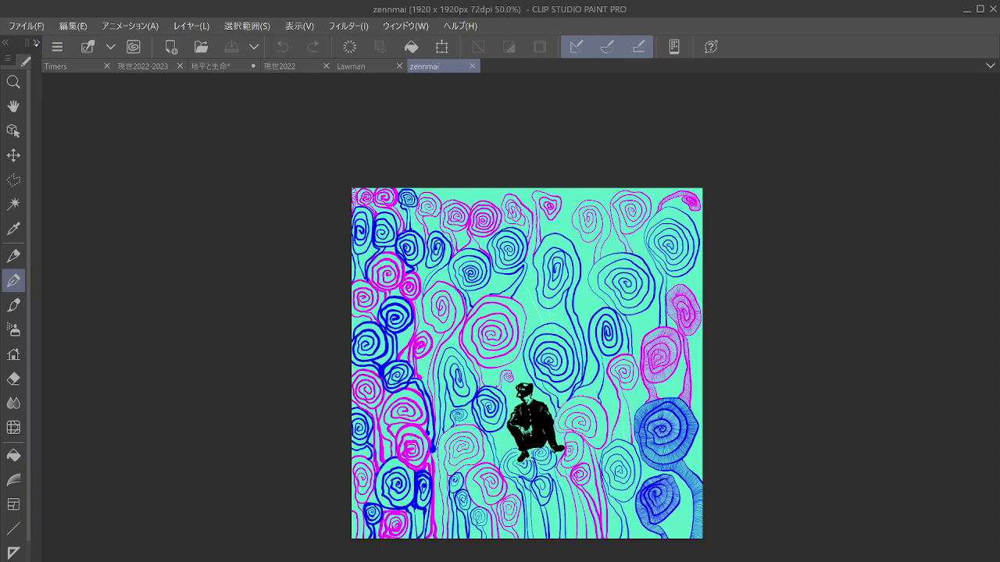
Step: Set the drawing colours to pure blue and magenta from the standard colour set, with blue as the main colour
{"action": "left_click", "coordinate": [36, 43]}
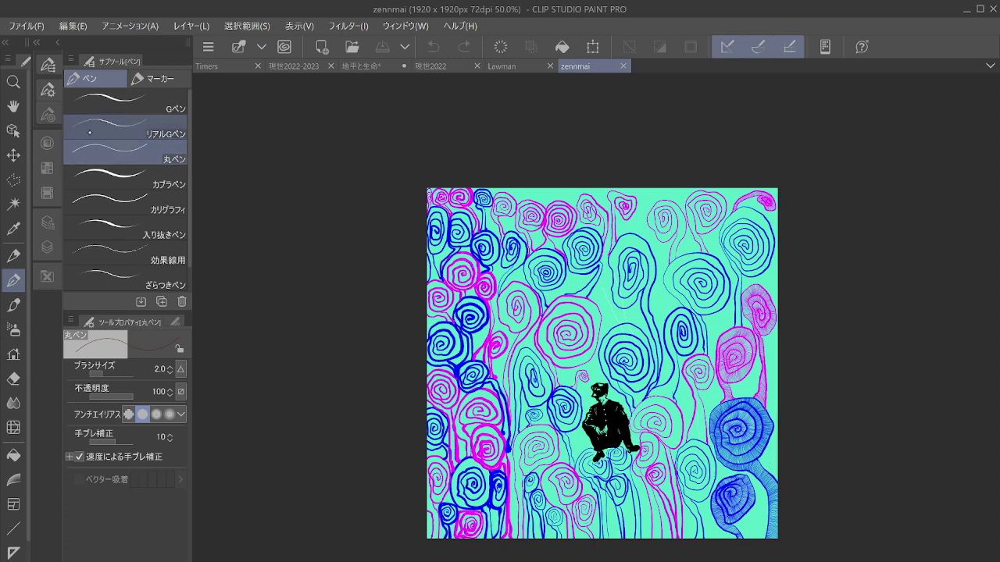
{"action": "left_click", "coordinate": [47, 166]}
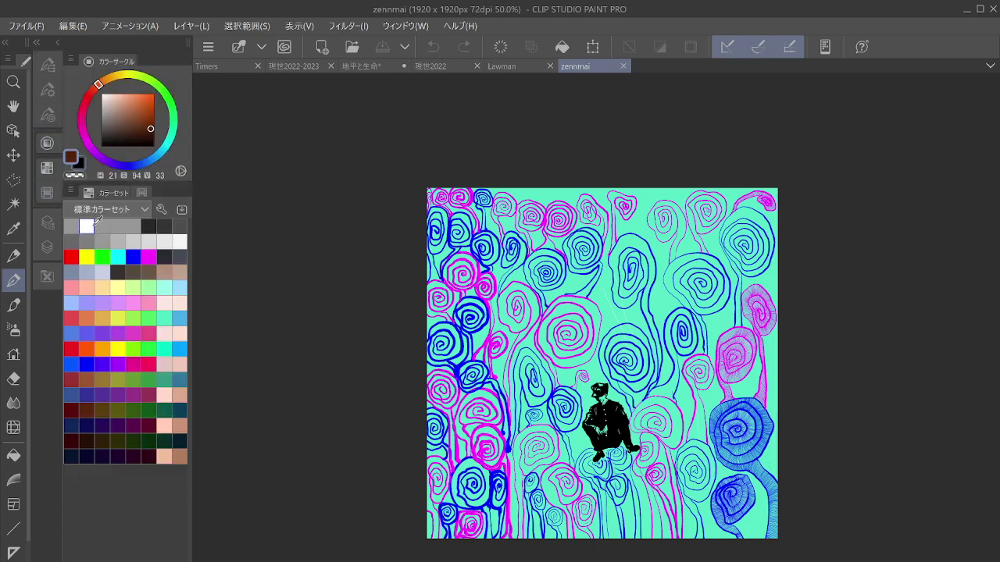
{"action": "left_click", "coordinate": [135, 256]}
{"action": "left_click", "coordinate": [148, 257]}
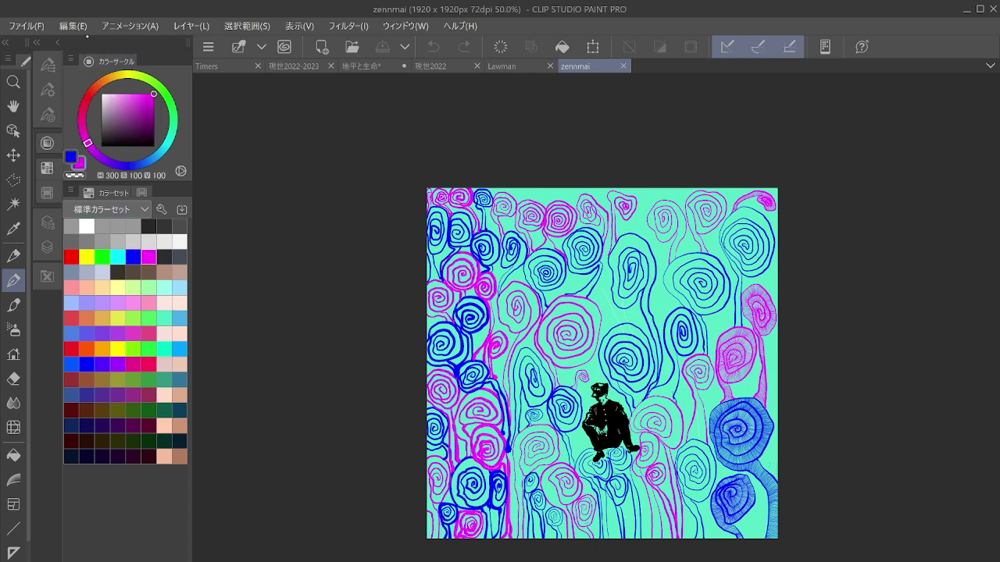
{"action": "left_click", "coordinate": [36, 42]}
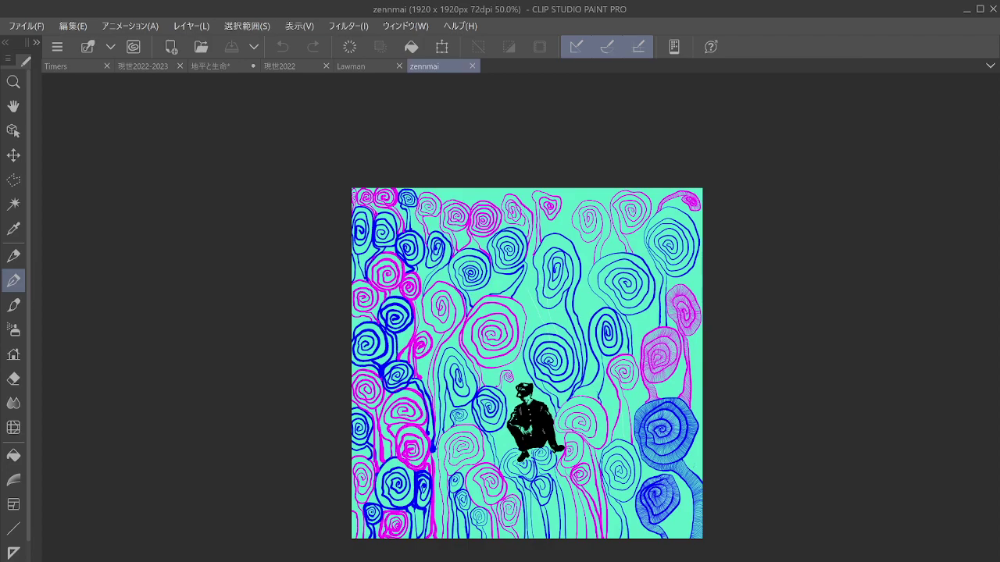
Step: Hatch the upper part of the innermost coil of the unshaded blue spiral near the canvas's lower-right corner with fine blue lines
{"action": "left_click_drag", "start_coordinate": [702, 374], "coordinate": [496, 165]}
{"action": "scroll", "coordinate": [482, 296], "scroll_direction": "up", "scroll_amount": 2}
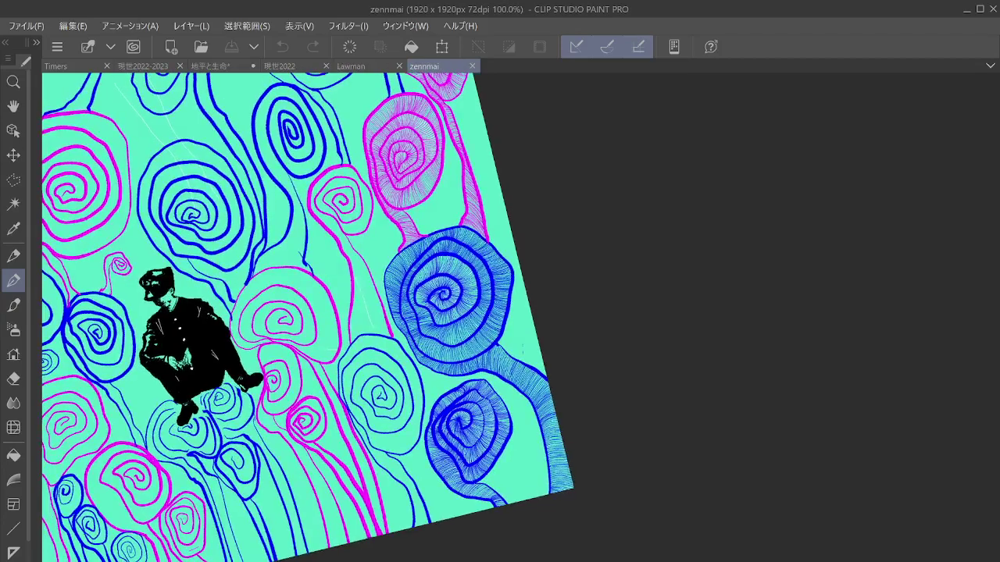
{"action": "left_click_drag", "start_coordinate": [484, 312], "coordinate": [544, 267]}
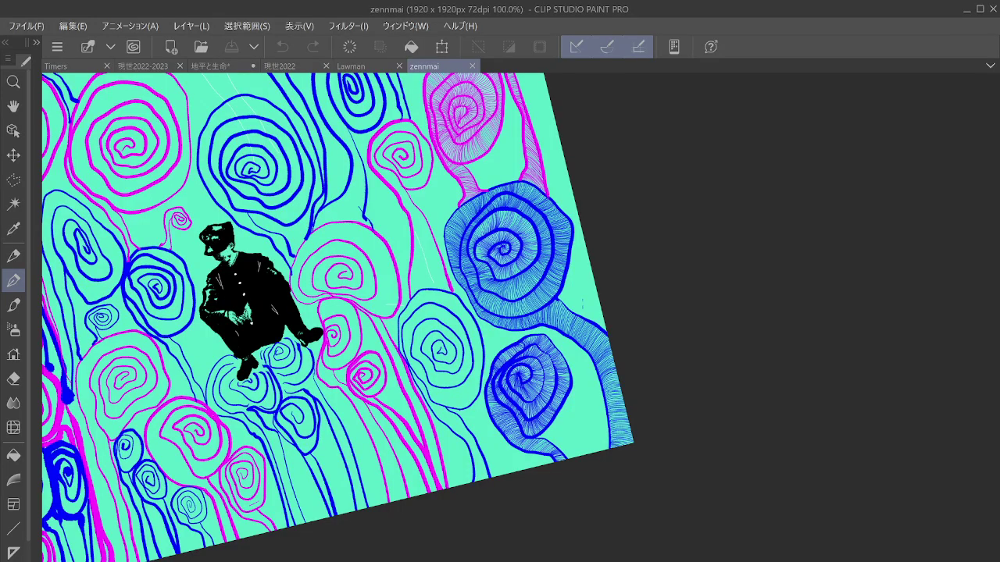
{"action": "left_click_drag", "start_coordinate": [459, 358], "coordinate": [615, 358]}
{"action": "scroll", "coordinate": [422, 317], "scroll_direction": "up", "scroll_amount": 6}
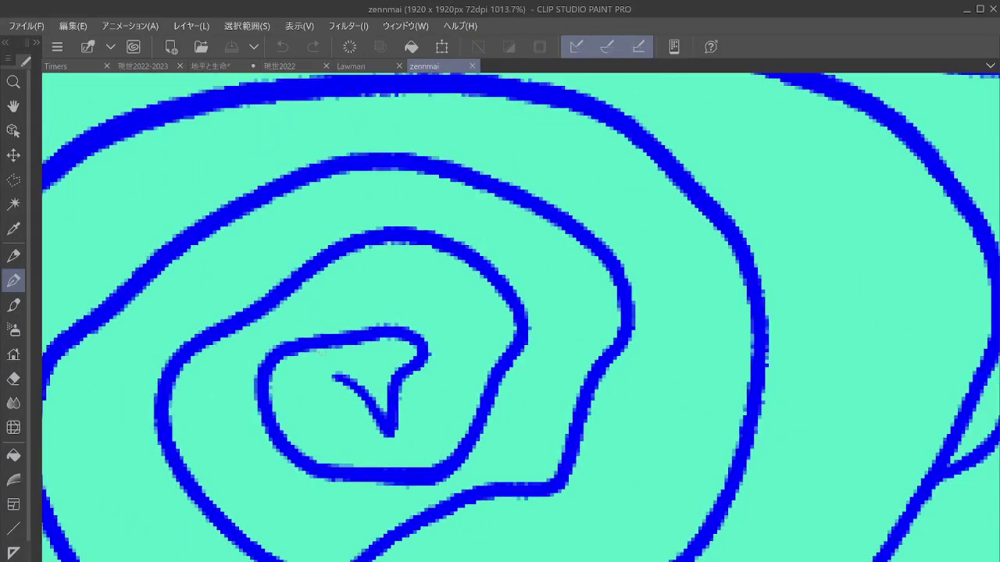
{"action": "left_click_drag", "start_coordinate": [326, 350], "coordinate": [334, 378]}
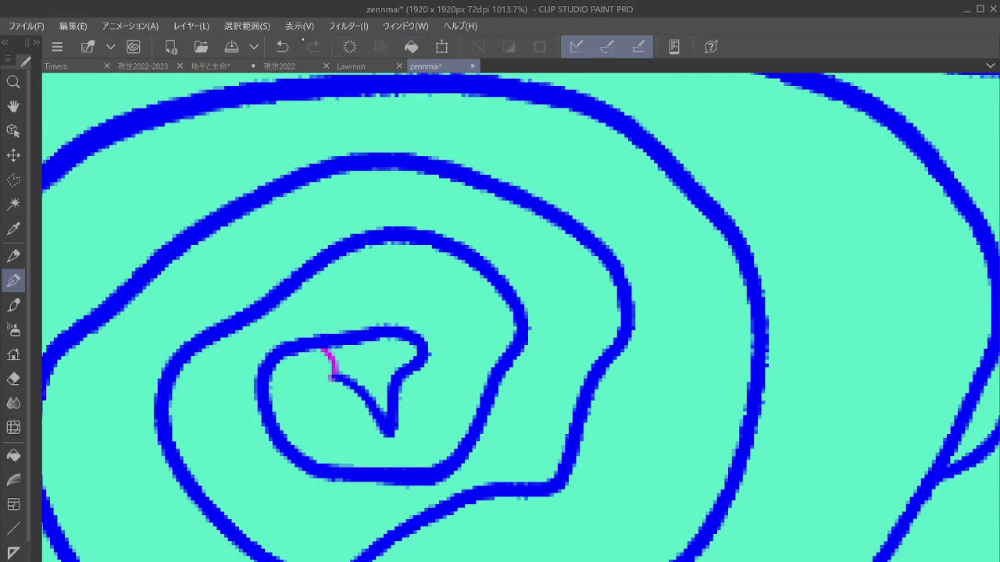
{"action": "left_click", "coordinate": [282, 46]}
{"action": "mouse_move", "coordinate": [326, 351]}
{"action": "left_mouse_down"}
{"action": "mouse_move", "coordinate": [332, 382]}
{"action": "mouse_move", "coordinate": [344, 376]}
{"action": "left_mouse_up"}
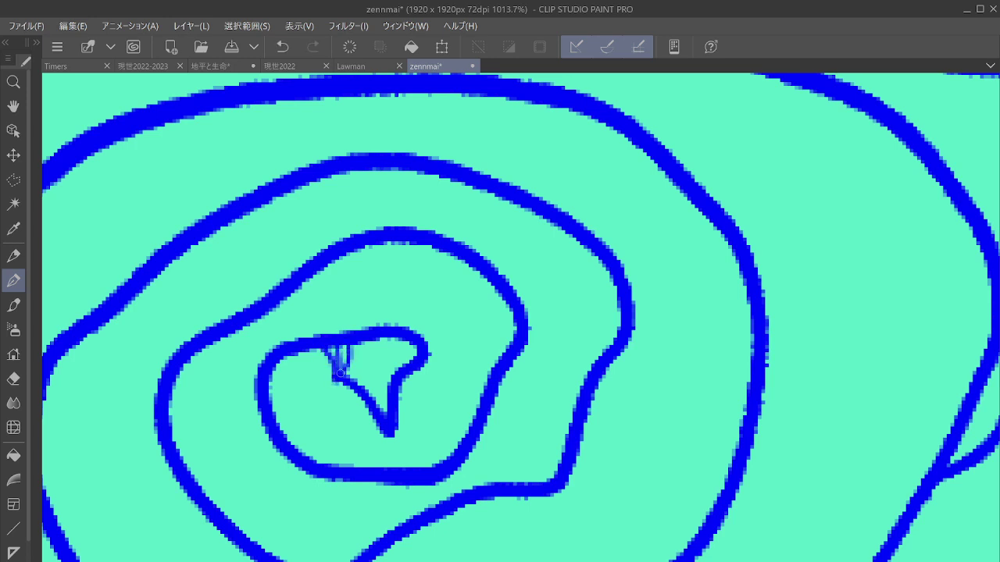
{"action": "left_click_drag", "start_coordinate": [353, 343], "coordinate": [353, 383]}
{"action": "mouse_move", "coordinate": [384, 341]}
{"action": "left_mouse_down"}
{"action": "mouse_move", "coordinate": [358, 386]}
{"action": "mouse_move", "coordinate": [396, 361]}
{"action": "mouse_move", "coordinate": [365, 392]}
{"action": "mouse_move", "coordinate": [372, 398]}
{"action": "left_mouse_up"}
{"action": "left_click_drag", "start_coordinate": [391, 388], "coordinate": [383, 416]}
Step: Fan fine blue hatch lines from the spiral's centre point across the rest of its innermost coil
{"action": "left_click_drag", "start_coordinate": [272, 408], "coordinate": [332, 389]}
{"action": "mouse_move", "coordinate": [270, 386]}
{"action": "left_mouse_down"}
{"action": "mouse_move", "coordinate": [329, 377]}
{"action": "mouse_move", "coordinate": [274, 367]}
{"action": "left_mouse_up"}
{"action": "mouse_move", "coordinate": [333, 373]}
{"action": "left_mouse_down"}
{"action": "mouse_move", "coordinate": [281, 350]}
{"action": "mouse_move", "coordinate": [288, 442]}
{"action": "mouse_move", "coordinate": [277, 430]}
{"action": "left_mouse_up"}
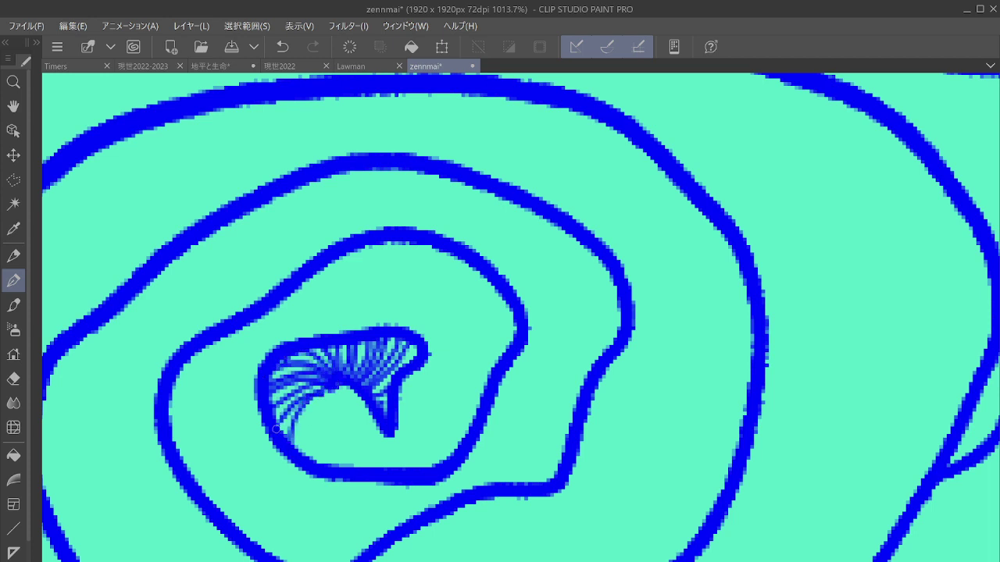
{"action": "mouse_move", "coordinate": [335, 389]}
{"action": "left_mouse_down"}
{"action": "mouse_move", "coordinate": [301, 438]}
{"action": "mouse_move", "coordinate": [329, 400]}
{"action": "mouse_move", "coordinate": [310, 428]}
{"action": "mouse_move", "coordinate": [315, 462]}
{"action": "left_mouse_up"}
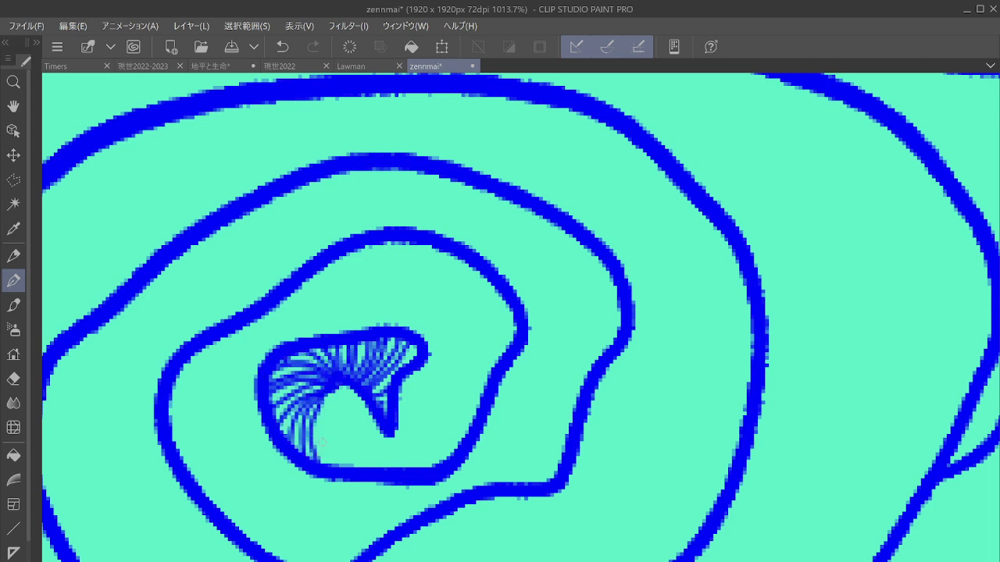
{"action": "mouse_move", "coordinate": [335, 390]}
{"action": "left_mouse_down"}
{"action": "mouse_move", "coordinate": [320, 464]}
{"action": "mouse_move", "coordinate": [358, 469]}
{"action": "left_mouse_up"}
{"action": "left_click_drag", "start_coordinate": [336, 387], "coordinate": [370, 468]}
{"action": "mouse_move", "coordinate": [340, 387]}
{"action": "left_mouse_down"}
{"action": "mouse_move", "coordinate": [383, 466]}
{"action": "mouse_move", "coordinate": [398, 465]}
{"action": "left_mouse_up"}
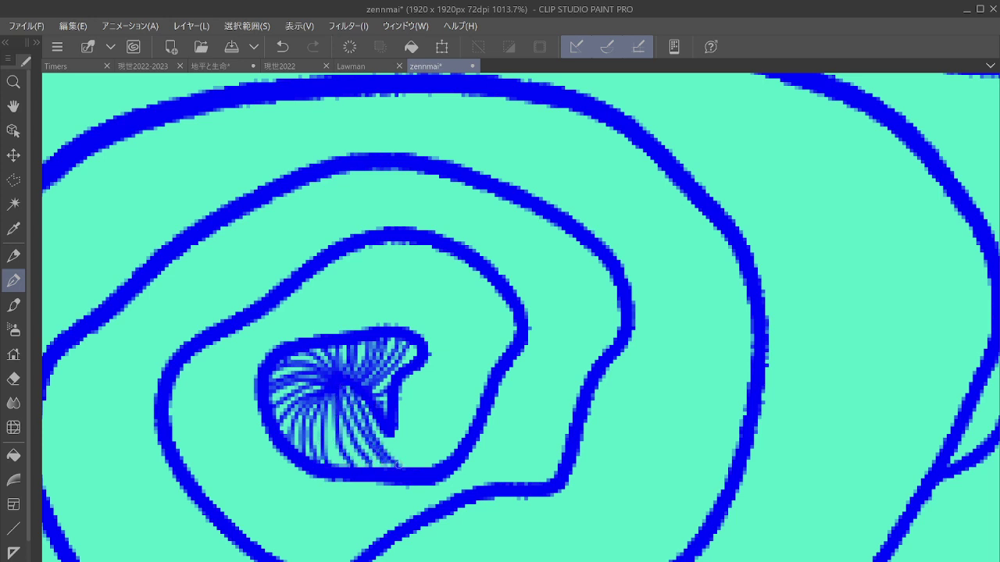
{"action": "left_click_drag", "start_coordinate": [365, 412], "coordinate": [427, 468]}
{"action": "left_click_drag", "start_coordinate": [393, 431], "coordinate": [448, 460]}
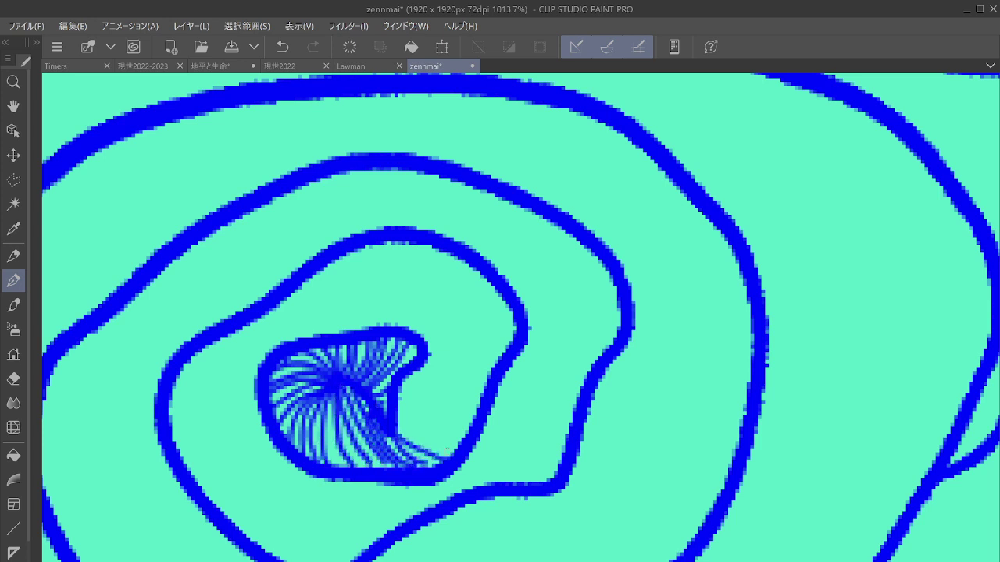
Step: Hatch the opening beside the shaded spiral core with fine blue lines running from the next coil to the core
{"action": "scroll", "coordinate": [537, 344], "scroll_direction": "down", "scroll_amount": 8}
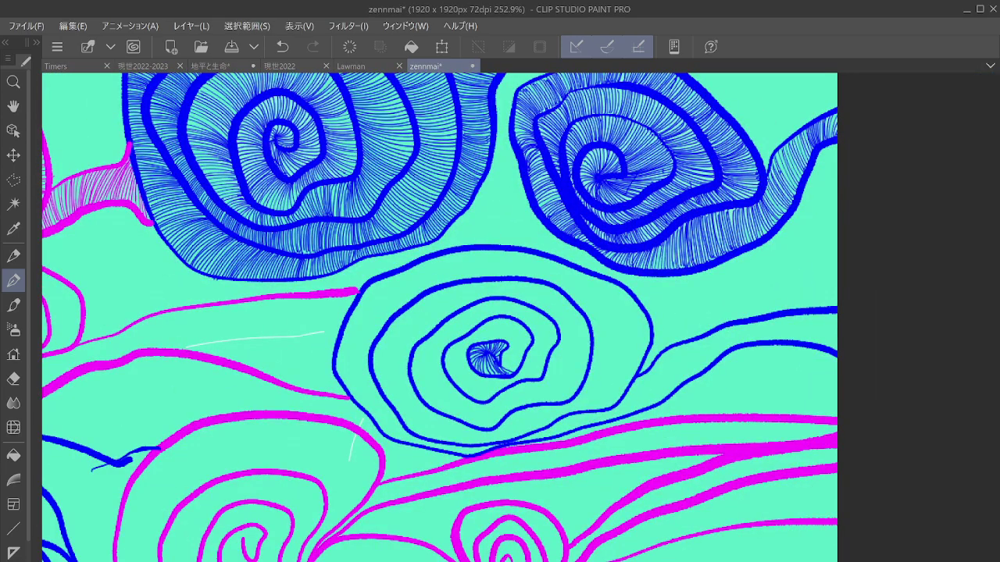
{"action": "scroll", "coordinate": [535, 355], "scroll_direction": "down", "scroll_amount": 2}
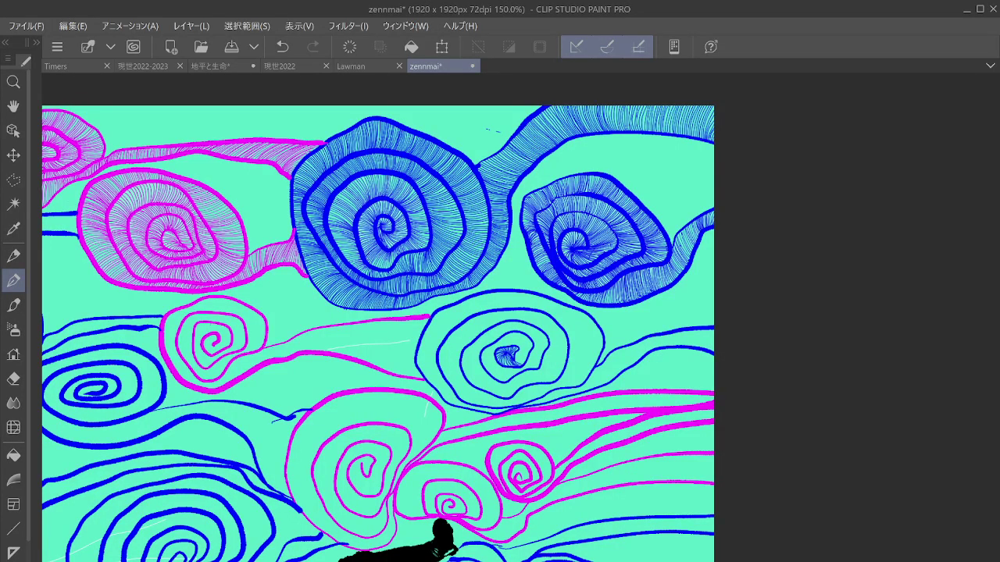
{"action": "scroll", "coordinate": [513, 339], "scroll_direction": "up", "scroll_amount": 5}
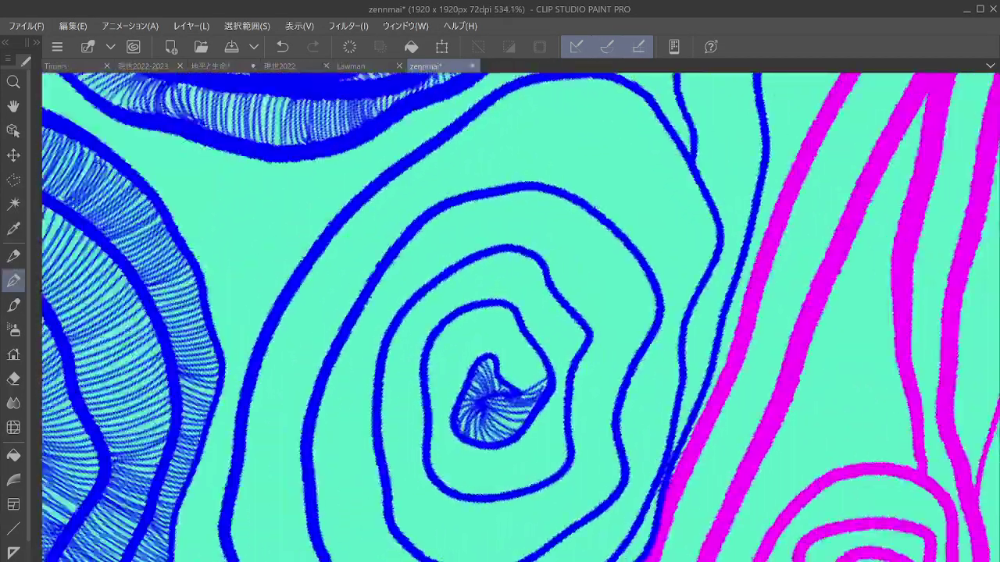
{"action": "scroll", "coordinate": [493, 398], "scroll_direction": "down", "scroll_amount": 2}
{"action": "scroll", "coordinate": [493, 398], "scroll_direction": "up", "scroll_amount": 5}
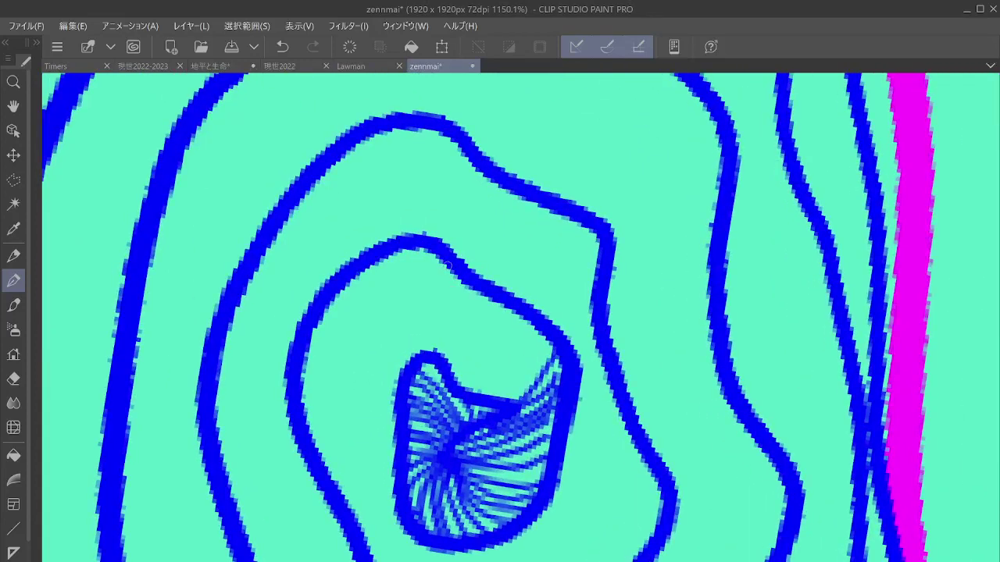
{"action": "left_click_drag", "start_coordinate": [438, 253], "coordinate": [451, 369]}
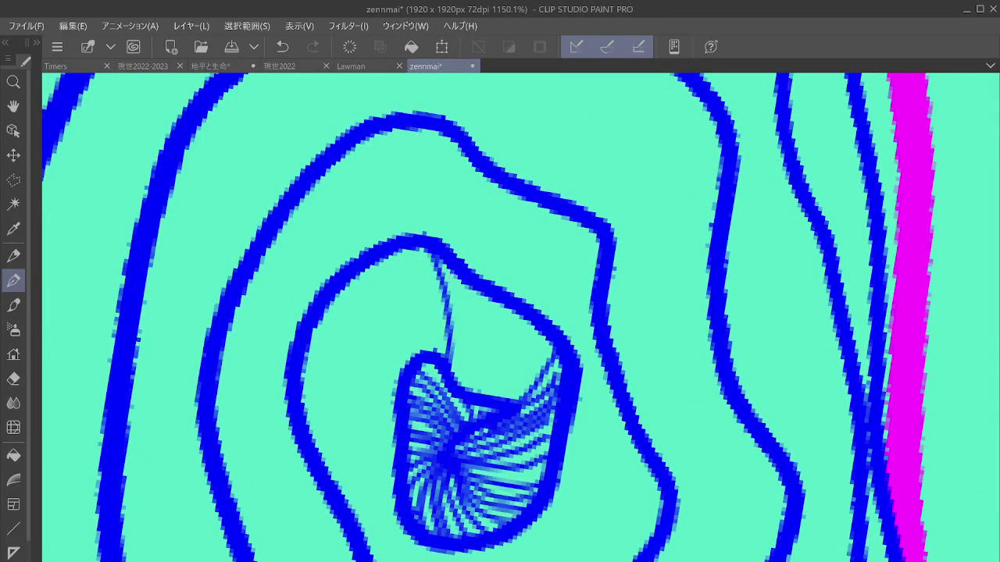
{"action": "mouse_move", "coordinate": [457, 272]}
{"action": "left_mouse_down"}
{"action": "mouse_move", "coordinate": [453, 390]}
{"action": "mouse_move", "coordinate": [465, 386]}
{"action": "left_mouse_up"}
{"action": "mouse_move", "coordinate": [476, 293]}
{"action": "left_mouse_down"}
{"action": "mouse_move", "coordinate": [467, 390]}
{"action": "mouse_move", "coordinate": [481, 391]}
{"action": "left_mouse_up"}
{"action": "left_click_drag", "start_coordinate": [508, 310], "coordinate": [485, 403]}
{"action": "left_click_drag", "start_coordinate": [525, 315], "coordinate": [497, 400]}
{"action": "left_click_drag", "start_coordinate": [533, 325], "coordinate": [503, 401]}
{"action": "left_click_drag", "start_coordinate": [544, 332], "coordinate": [510, 403]}
{"action": "left_click_drag", "start_coordinate": [552, 340], "coordinate": [518, 390]}
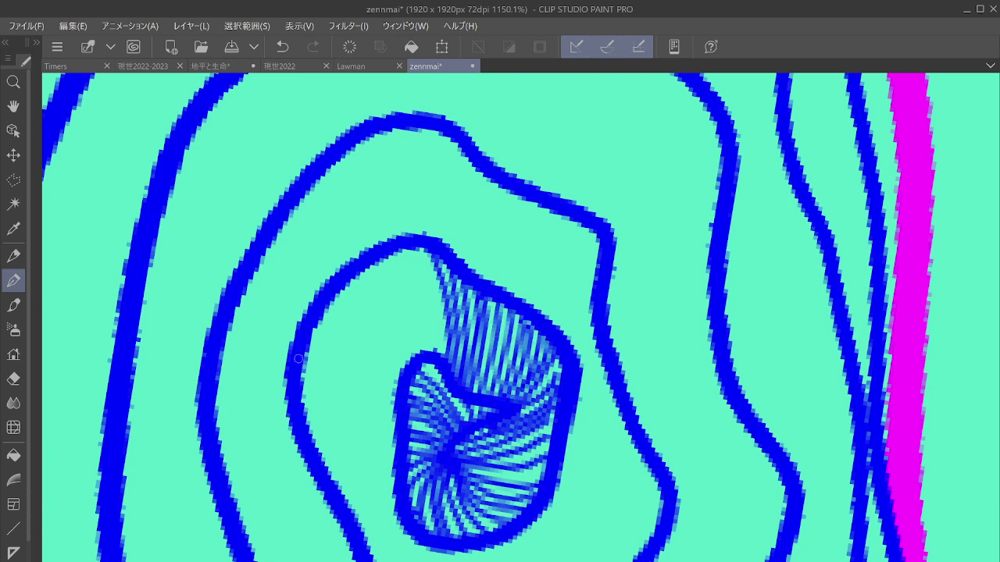
Step: Continue the fine blue hatching around the tip of the core with curved lines from the surrounding coil
{"action": "mouse_move", "coordinate": [297, 353]}
{"action": "left_mouse_down"}
{"action": "mouse_move", "coordinate": [386, 349]}
{"action": "mouse_move", "coordinate": [400, 368]}
{"action": "mouse_move", "coordinate": [300, 344]}
{"action": "mouse_move", "coordinate": [370, 327]}
{"action": "mouse_move", "coordinate": [410, 368]}
{"action": "left_mouse_up"}
{"action": "mouse_move", "coordinate": [309, 330]}
{"action": "left_mouse_down"}
{"action": "mouse_move", "coordinate": [355, 309]}
{"action": "mouse_move", "coordinate": [410, 370]}
{"action": "left_mouse_up"}
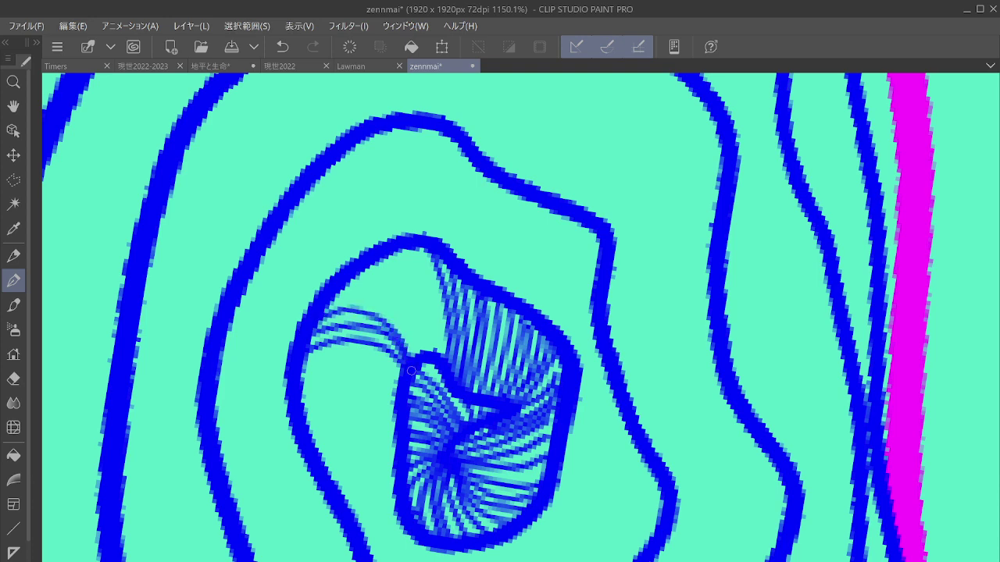
{"action": "mouse_move", "coordinate": [329, 305]}
{"action": "left_mouse_down"}
{"action": "mouse_move", "coordinate": [340, 298]}
{"action": "mouse_move", "coordinate": [411, 356]}
{"action": "left_mouse_up"}
{"action": "mouse_move", "coordinate": [345, 285]}
{"action": "left_mouse_down"}
{"action": "mouse_move", "coordinate": [410, 315]}
{"action": "mouse_move", "coordinate": [418, 353]}
{"action": "left_mouse_up"}
{"action": "mouse_move", "coordinate": [373, 258]}
{"action": "left_mouse_down"}
{"action": "mouse_move", "coordinate": [422, 289]}
{"action": "mouse_move", "coordinate": [428, 362]}
{"action": "mouse_move", "coordinate": [428, 352]}
{"action": "left_mouse_up"}
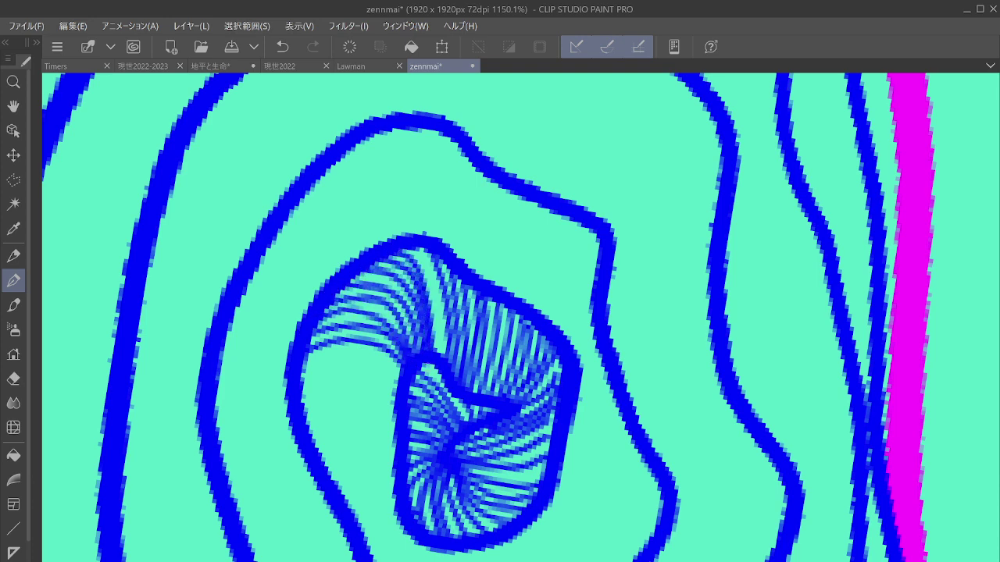
{"action": "mouse_move", "coordinate": [405, 247]}
{"action": "left_mouse_down"}
{"action": "mouse_move", "coordinate": [425, 261]}
{"action": "mouse_move", "coordinate": [436, 353]}
{"action": "left_mouse_up"}
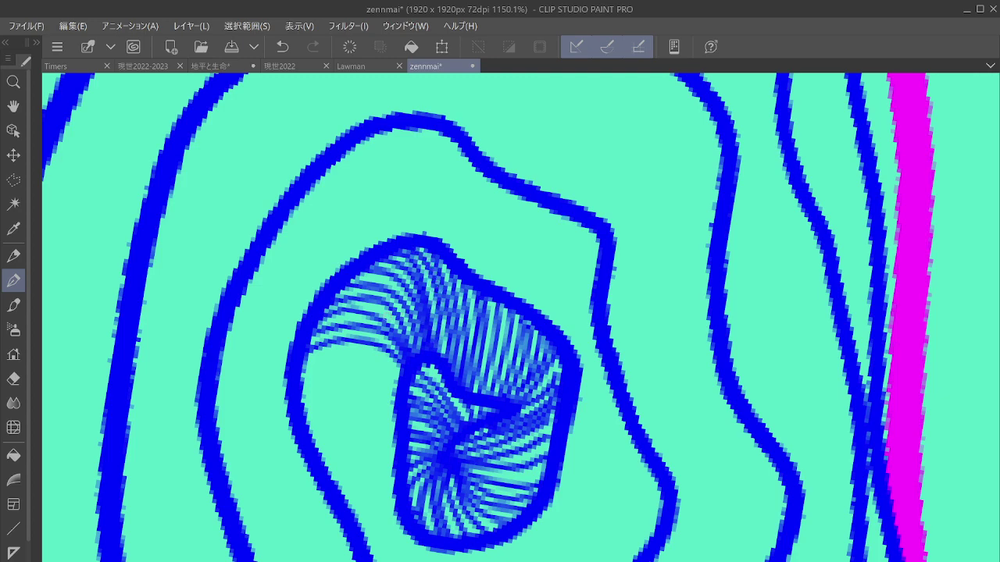
Step: Rotate the view and extend the curved blue hatching along the band above the spiral's core
{"action": "key", "text": "asciicircum"}
{"action": "key", "text": "asciicircum"}
{"action": "key", "text": "asciicircum"}
{"action": "key", "text": "asciicircum"}
{"action": "key", "text": "asciicircum"}
{"action": "key", "text": "asciicircum"}
{"action": "key", "text": "asciicircum"}
{"action": "key", "text": "asciicircum"}
{"action": "key", "text": "asciicircum"}
{"action": "key", "text": "asciicircum"}
{"action": "key", "text": "asciicircum"}
{"action": "key", "text": "asciicircum"}
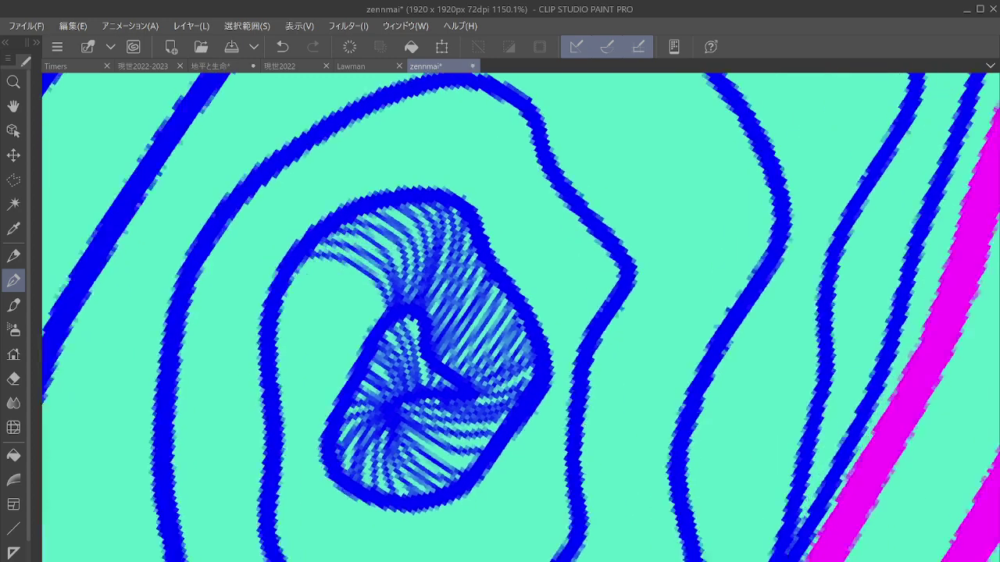
{"action": "key", "text": "asciicircum"}
{"action": "key", "text": "asciicircum"}
{"action": "key", "text": "asciicircum"}
{"action": "key", "text": "asciicircum"}
{"action": "key", "text": "asciicircum"}
{"action": "key", "text": "asciicircum"}
{"action": "left_click_drag", "start_coordinate": [565, 207], "coordinate": [481, 348]}
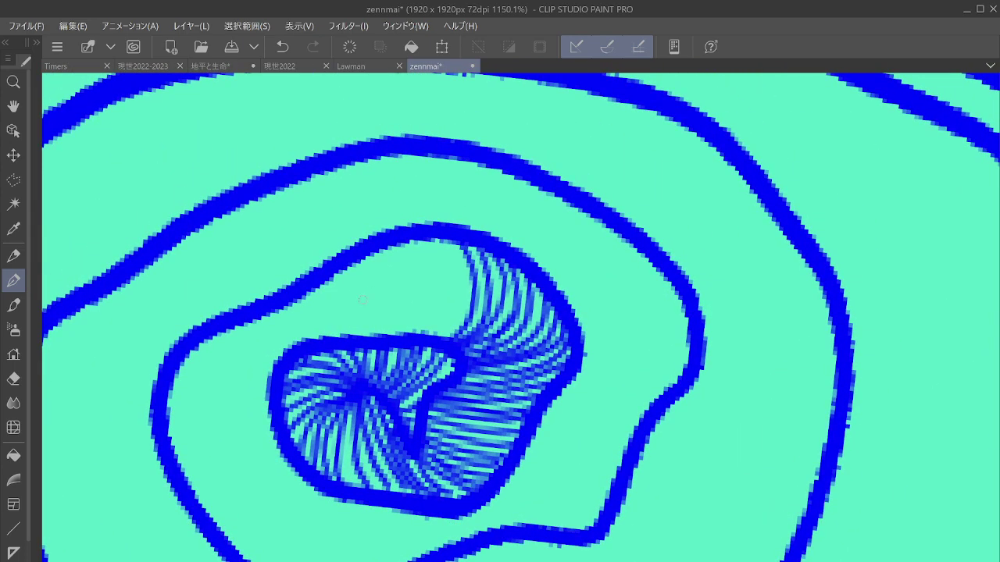
{"action": "mouse_move", "coordinate": [331, 273]}
{"action": "left_mouse_down"}
{"action": "mouse_move", "coordinate": [365, 328]}
{"action": "mouse_move", "coordinate": [373, 310]}
{"action": "mouse_move", "coordinate": [361, 336]}
{"action": "left_mouse_up"}
{"action": "left_click_drag", "start_coordinate": [353, 260], "coordinate": [388, 335]}
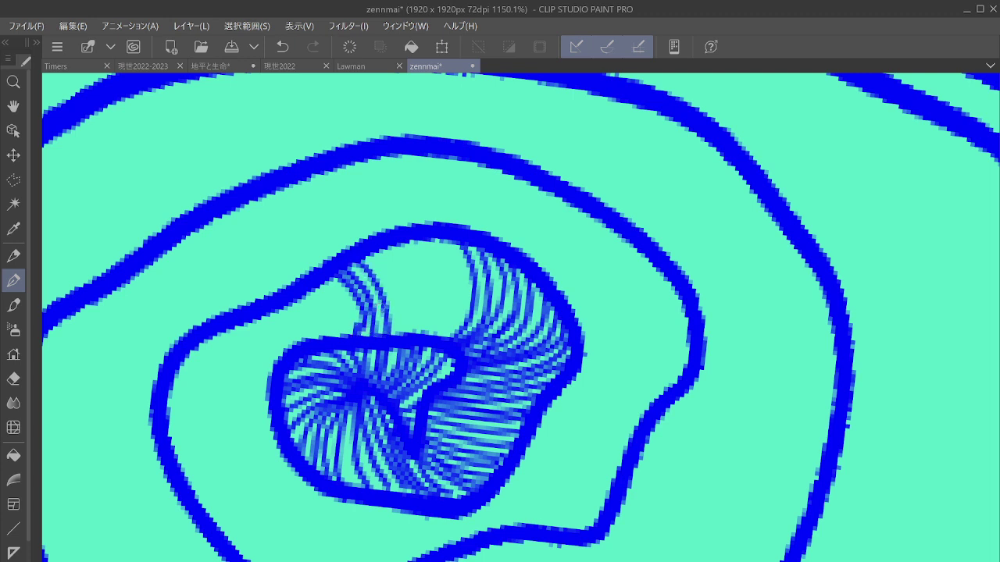
{"action": "mouse_move", "coordinate": [364, 255]}
{"action": "left_mouse_down"}
{"action": "mouse_move", "coordinate": [406, 335]}
{"action": "mouse_move", "coordinate": [417, 333]}
{"action": "left_mouse_up"}
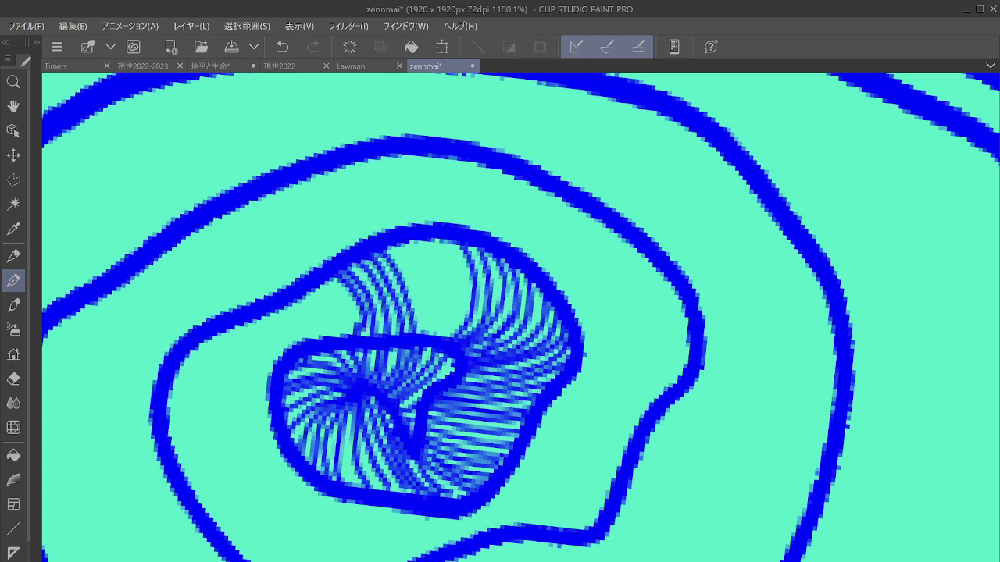
{"action": "mouse_move", "coordinate": [386, 238]}
{"action": "left_mouse_down"}
{"action": "mouse_move", "coordinate": [415, 336]}
{"action": "mouse_move", "coordinate": [435, 334]}
{"action": "left_mouse_up"}
{"action": "mouse_move", "coordinate": [425, 239]}
{"action": "left_mouse_down"}
{"action": "mouse_move", "coordinate": [447, 339]}
{"action": "mouse_move", "coordinate": [455, 305]}
{"action": "mouse_move", "coordinate": [450, 339]}
{"action": "left_mouse_up"}
{"action": "mouse_move", "coordinate": [448, 241]}
{"action": "left_mouse_down"}
{"action": "mouse_move", "coordinate": [466, 270]}
{"action": "mouse_move", "coordinate": [459, 339]}
{"action": "left_mouse_up"}
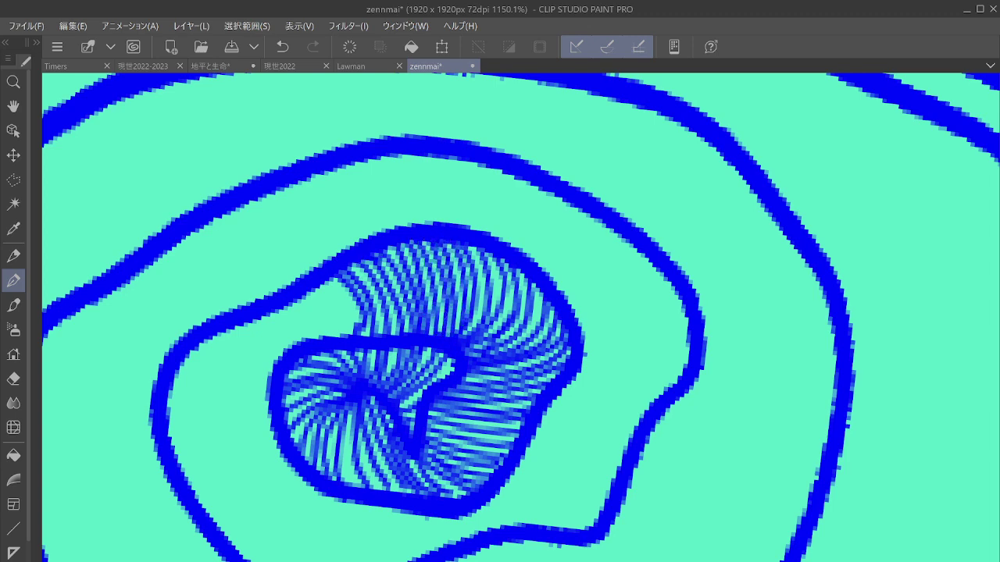
Step: Rotate the canvas further and hatch the next stretch of the band between the core and its surrounding coil in blue
{"action": "key", "text": "asciicircum"}
{"action": "key", "text": "asciicircum"}
{"action": "key", "text": "asciicircum"}
{"action": "key", "text": "asciicircum"}
{"action": "key", "text": "asciicircum"}
{"action": "key", "text": "asciicircum"}
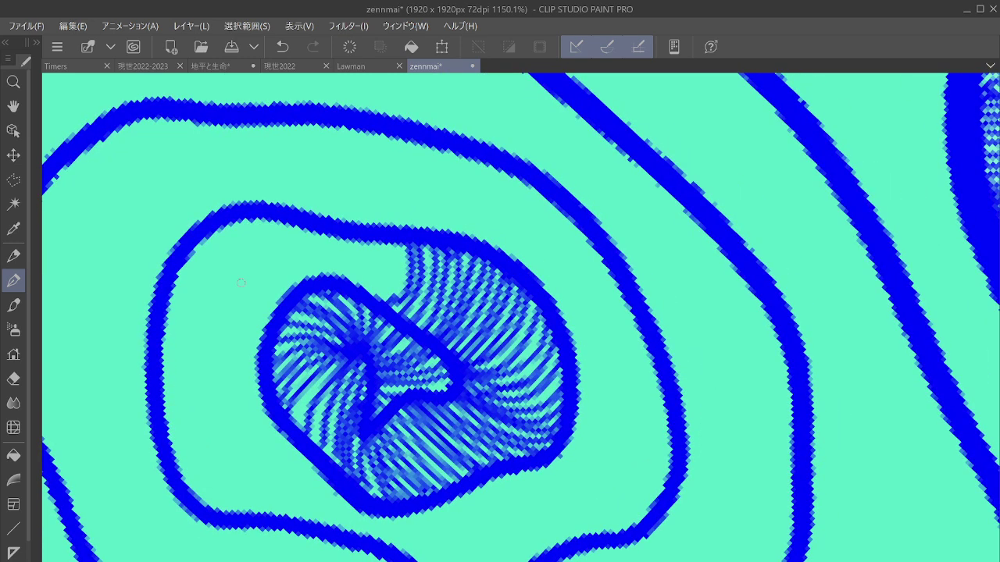
{"action": "mouse_move", "coordinate": [224, 235]}
{"action": "left_mouse_down"}
{"action": "mouse_move", "coordinate": [289, 290]}
{"action": "mouse_move", "coordinate": [286, 278]}
{"action": "left_mouse_up"}
{"action": "mouse_move", "coordinate": [239, 220]}
{"action": "left_mouse_down"}
{"action": "mouse_move", "coordinate": [293, 289]}
{"action": "mouse_move", "coordinate": [310, 284]}
{"action": "left_mouse_up"}
{"action": "left_click_drag", "start_coordinate": [276, 220], "coordinate": [320, 277]}
{"action": "left_click_drag", "start_coordinate": [303, 230], "coordinate": [338, 277]}
{"action": "mouse_move", "coordinate": [341, 238]}
{"action": "left_mouse_down"}
{"action": "mouse_move", "coordinate": [358, 295]}
{"action": "mouse_move", "coordinate": [378, 296]}
{"action": "left_mouse_up"}
{"action": "mouse_move", "coordinate": [379, 237]}
{"action": "left_mouse_down"}
{"action": "mouse_move", "coordinate": [387, 286]}
{"action": "mouse_move", "coordinate": [378, 300]}
{"action": "left_mouse_up"}
{"action": "left_click_drag", "start_coordinate": [394, 238], "coordinate": [380, 305]}
{"action": "mouse_move", "coordinate": [404, 244]}
{"action": "left_mouse_down"}
{"action": "mouse_move", "coordinate": [382, 295]}
{"action": "mouse_move", "coordinate": [452, 277]}
{"action": "left_mouse_up"}
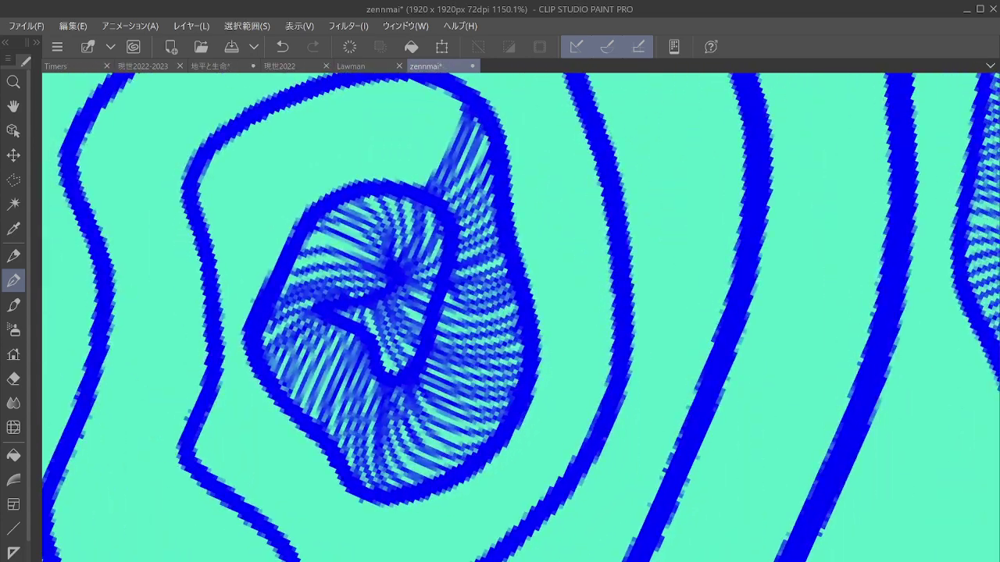
{"action": "left_click_drag", "start_coordinate": [416, 151], "coordinate": [375, 252]}
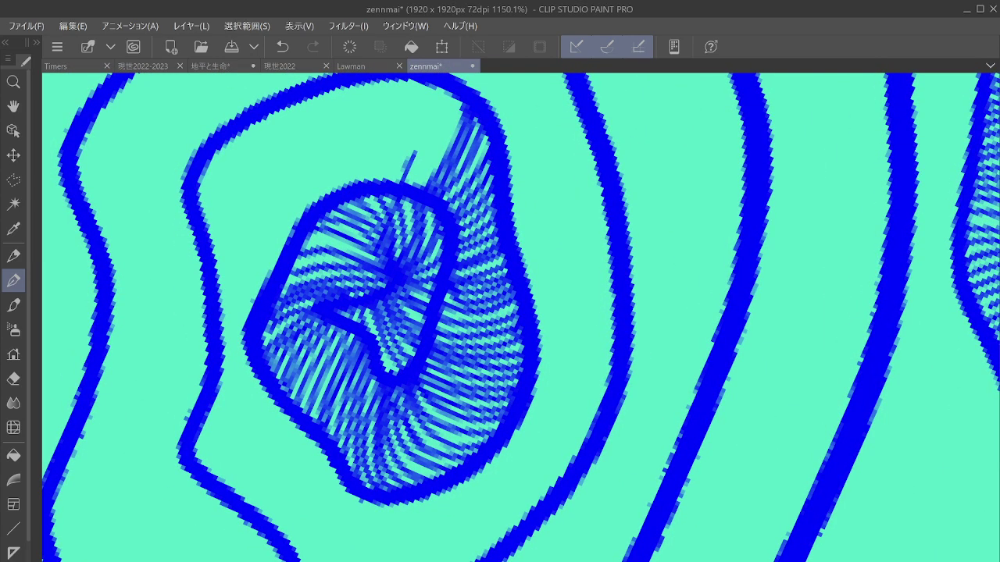
{"action": "left_click", "coordinate": [282, 46]}
{"action": "left_click_drag", "start_coordinate": [467, 188], "coordinate": [439, 268]}
{"action": "left_click", "coordinate": [283, 47]}
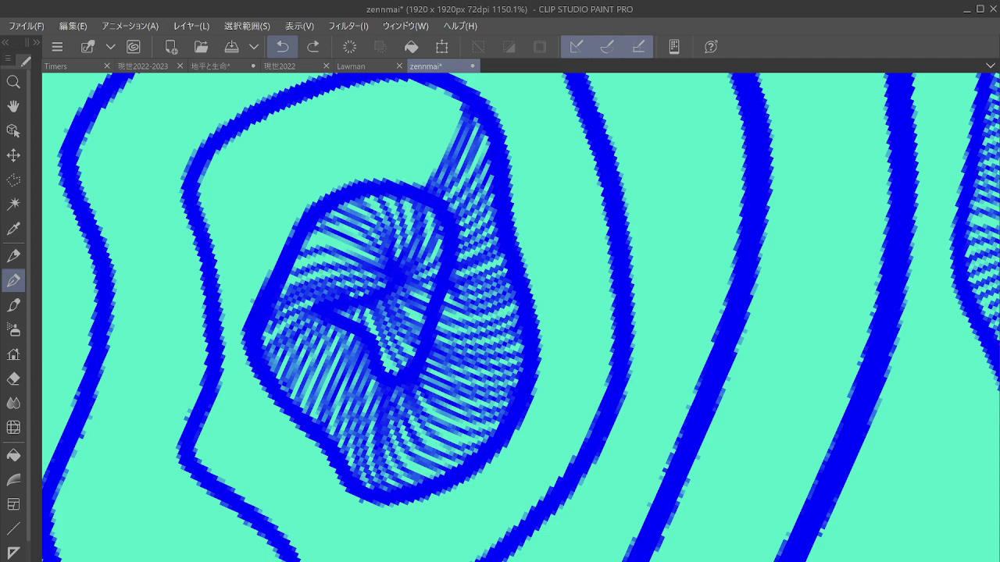
Step: Add a hatch line inside the spiral's core and hatch the next stretch of the band above it with blue lines
{"action": "scroll", "coordinate": [391, 312], "scroll_direction": "down", "scroll_amount": 3}
{"action": "scroll", "coordinate": [391, 312], "scroll_direction": "up", "scroll_amount": 3}
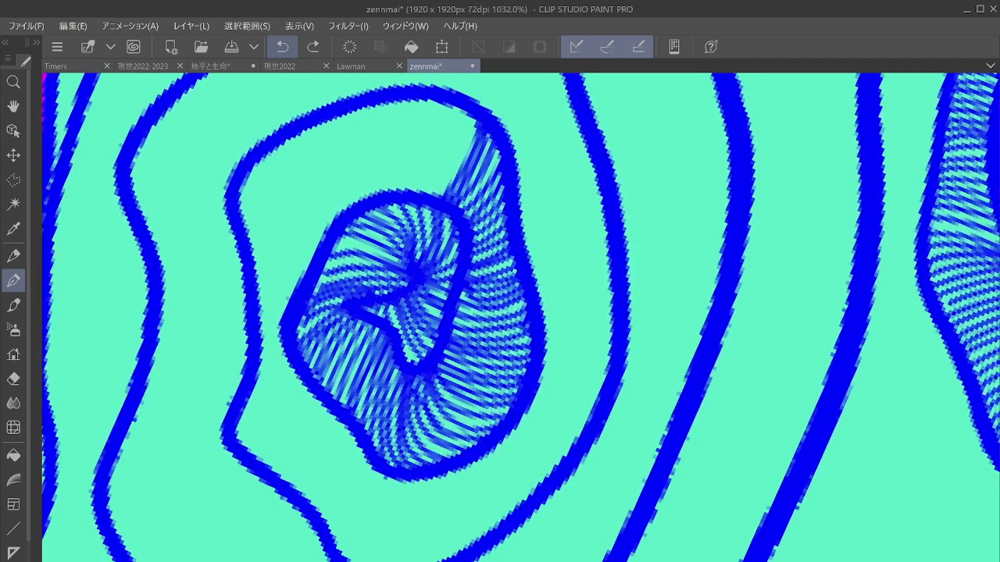
{"action": "left_click_drag", "start_coordinate": [469, 234], "coordinate": [407, 383]}
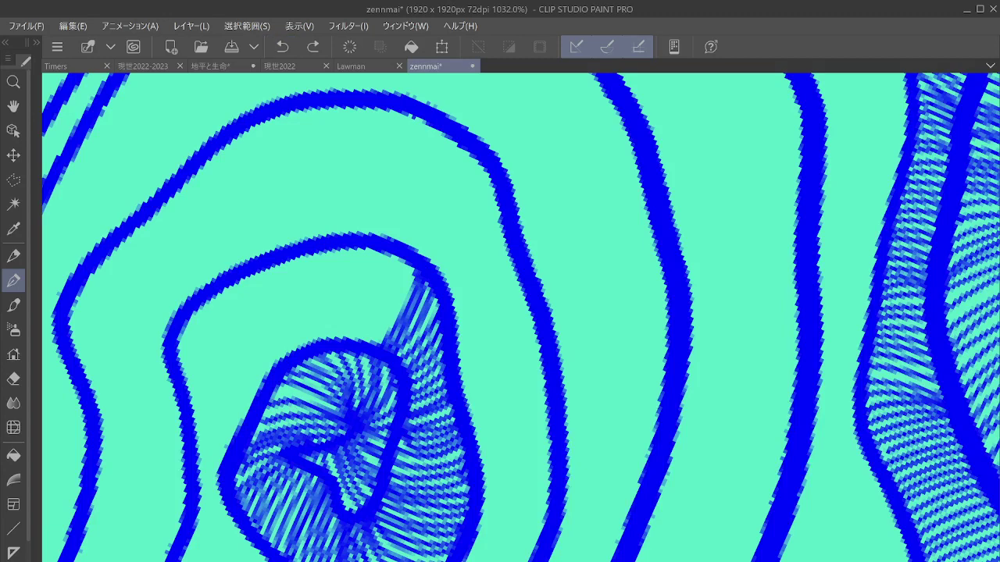
{"action": "mouse_move", "coordinate": [271, 394]}
{"action": "left_mouse_down"}
{"action": "mouse_move", "coordinate": [293, 391]}
{"action": "mouse_move", "coordinate": [338, 416]}
{"action": "left_mouse_up"}
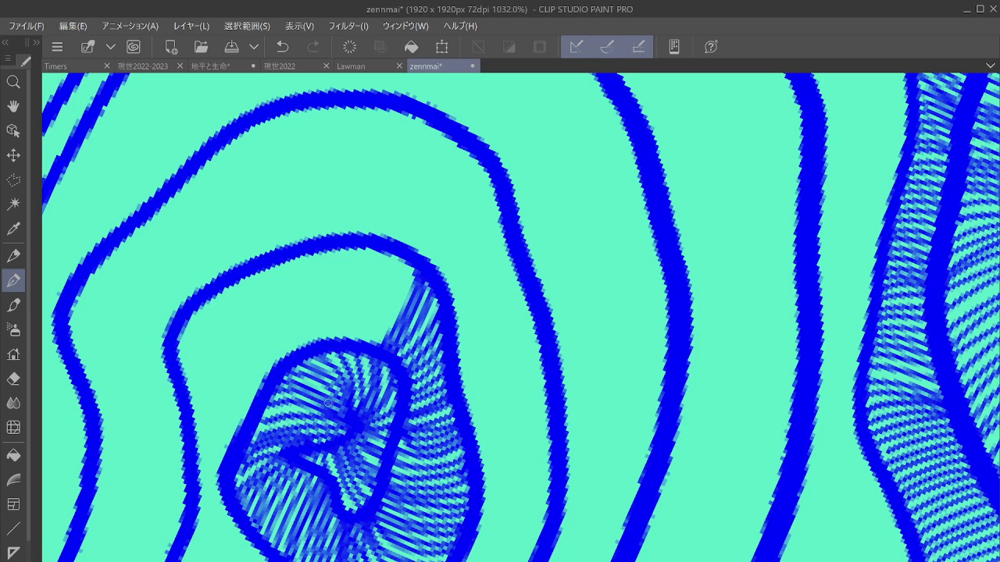
{"action": "left_click_drag", "start_coordinate": [713, 365], "coordinate": [719, 394]}
{"action": "mouse_move", "coordinate": [302, 256]}
{"action": "left_mouse_down"}
{"action": "mouse_move", "coordinate": [330, 334]}
{"action": "mouse_move", "coordinate": [312, 260]}
{"action": "mouse_move", "coordinate": [343, 341]}
{"action": "left_mouse_up"}
{"action": "left_click_drag", "start_coordinate": [329, 247], "coordinate": [353, 340]}
{"action": "mouse_move", "coordinate": [340, 250]}
{"action": "left_mouse_down"}
{"action": "mouse_move", "coordinate": [358, 349]}
{"action": "mouse_move", "coordinate": [373, 343]}
{"action": "left_mouse_up"}
{"action": "left_click_drag", "start_coordinate": [369, 242], "coordinate": [378, 352]}
{"action": "mouse_move", "coordinate": [381, 249]}
{"action": "left_mouse_down"}
{"action": "mouse_move", "coordinate": [387, 307]}
{"action": "mouse_move", "coordinate": [376, 345]}
{"action": "left_mouse_up"}
{"action": "left_click_drag", "start_coordinate": [397, 255], "coordinate": [378, 344]}
{"action": "left_click_drag", "start_coordinate": [405, 260], "coordinate": [383, 342]}
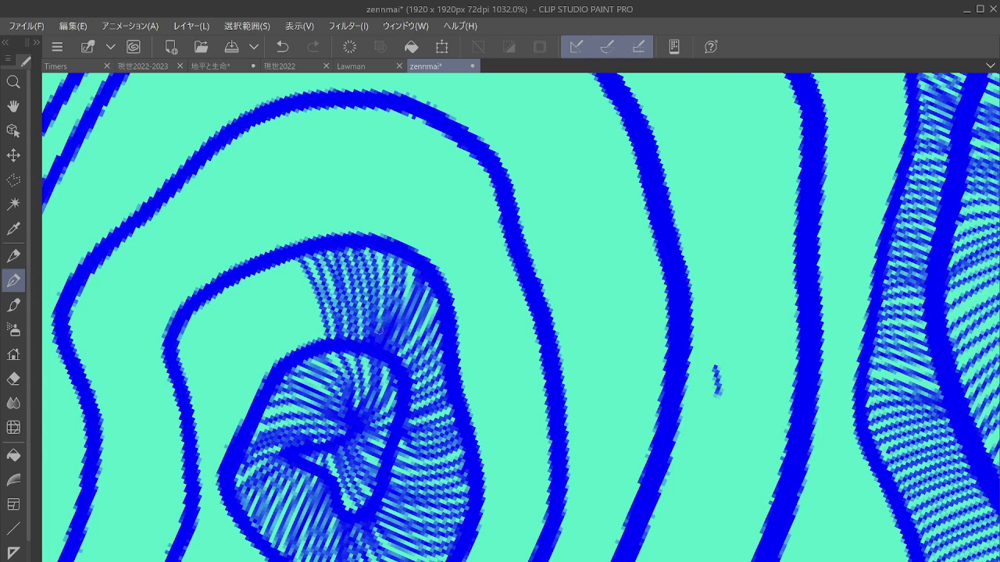
Step: Hatch the unshaded corner of the band around the spiral's core with curved blue lines, joining them to the existing hatching
{"action": "mouse_move", "coordinate": [178, 367]}
{"action": "left_mouse_down"}
{"action": "mouse_move", "coordinate": [257, 397]}
{"action": "mouse_move", "coordinate": [241, 361]}
{"action": "mouse_move", "coordinate": [264, 383]}
{"action": "left_mouse_up"}
{"action": "mouse_move", "coordinate": [179, 350]}
{"action": "left_mouse_down"}
{"action": "mouse_move", "coordinate": [196, 344]}
{"action": "mouse_move", "coordinate": [272, 378]}
{"action": "left_mouse_up"}
{"action": "left_click_drag", "start_coordinate": [173, 331], "coordinate": [278, 372]}
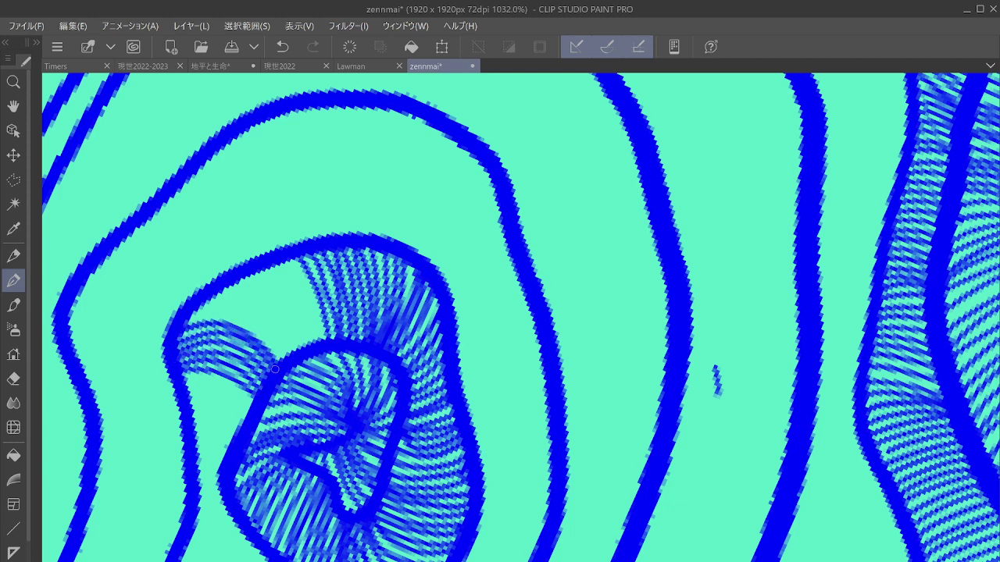
{"action": "mouse_move", "coordinate": [188, 307]}
{"action": "left_mouse_down"}
{"action": "mouse_move", "coordinate": [250, 324]}
{"action": "mouse_move", "coordinate": [279, 362]}
{"action": "left_mouse_up"}
{"action": "mouse_move", "coordinate": [209, 293]}
{"action": "left_mouse_down"}
{"action": "mouse_move", "coordinate": [292, 356]}
{"action": "mouse_move", "coordinate": [291, 336]}
{"action": "mouse_move", "coordinate": [297, 351]}
{"action": "left_mouse_up"}
{"action": "mouse_move", "coordinate": [243, 275]}
{"action": "left_mouse_down"}
{"action": "mouse_move", "coordinate": [280, 302]}
{"action": "mouse_move", "coordinate": [301, 348]}
{"action": "mouse_move", "coordinate": [306, 337]}
{"action": "left_mouse_up"}
{"action": "left_click_drag", "start_coordinate": [267, 264], "coordinate": [302, 307]}
{"action": "left_click_drag", "start_coordinate": [297, 306], "coordinate": [312, 345]}
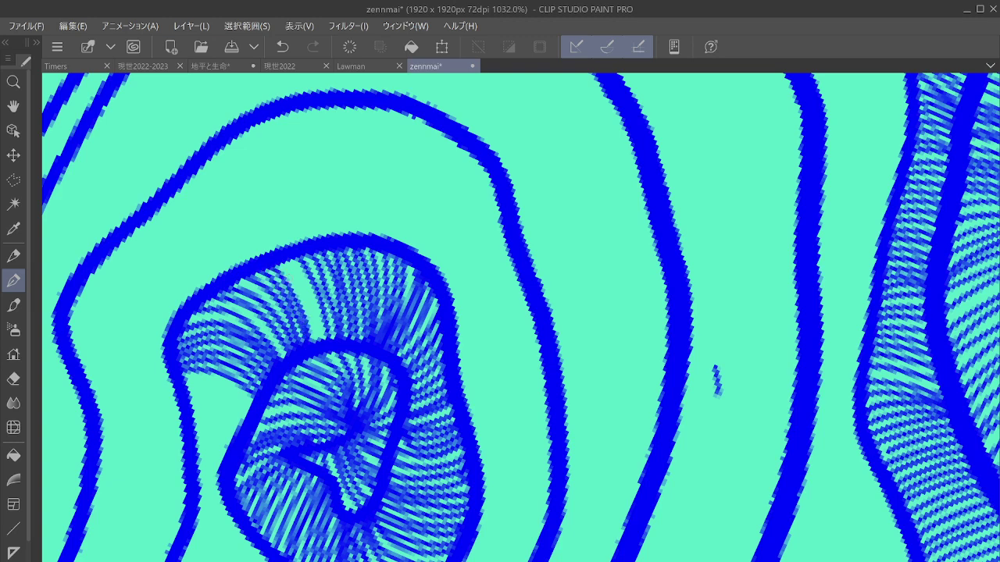
{"action": "left_click_drag", "start_coordinate": [286, 262], "coordinate": [297, 276]}
{"action": "left_click_drag", "start_coordinate": [292, 273], "coordinate": [320, 340]}
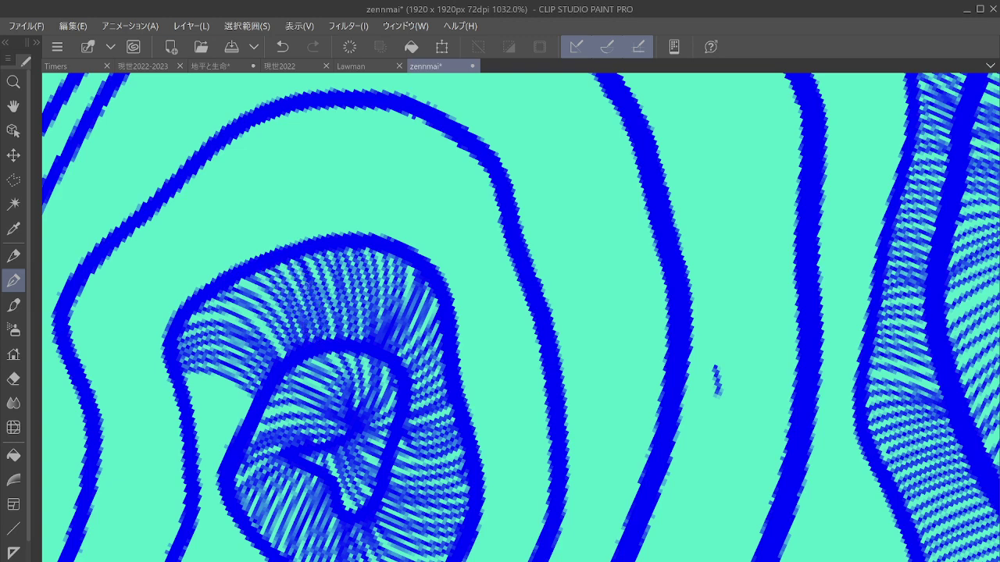
Step: Undo the stray stroke and hatch the tapering stretch of the band in blue to where the coil nears the core
{"action": "mouse_move", "coordinate": [300, 287]}
{"action": "left_mouse_down"}
{"action": "mouse_move", "coordinate": [334, 284]}
{"action": "mouse_move", "coordinate": [346, 268]}
{"action": "left_mouse_up"}
{"action": "left_click", "coordinate": [281, 48]}
{"action": "left_click_drag", "start_coordinate": [356, 426], "coordinate": [332, 356]}
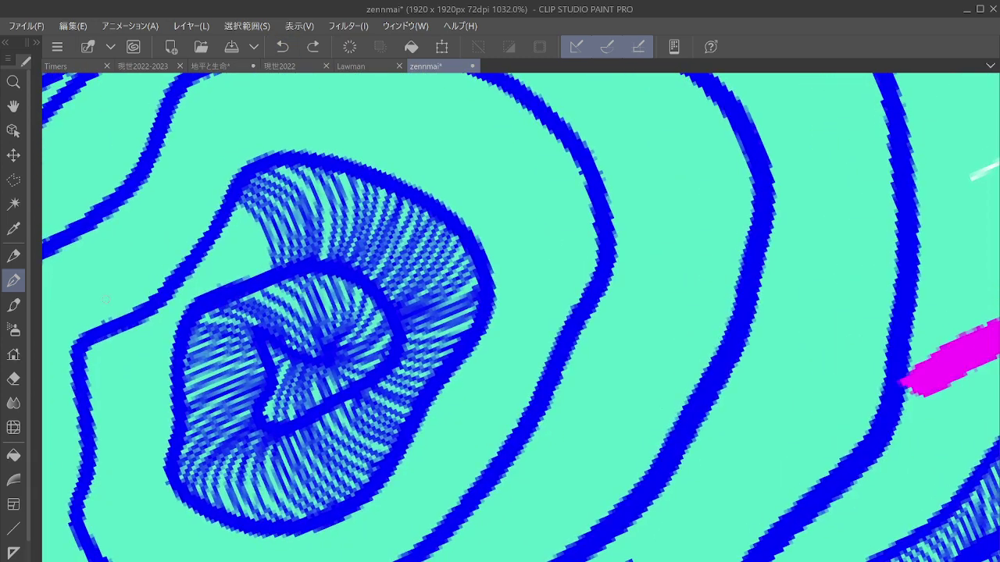
{"action": "mouse_move", "coordinate": [137, 323]}
{"action": "left_mouse_down"}
{"action": "mouse_move", "coordinate": [178, 315]}
{"action": "mouse_move", "coordinate": [192, 301]}
{"action": "mouse_move", "coordinate": [180, 288]}
{"action": "mouse_move", "coordinate": [205, 295]}
{"action": "mouse_move", "coordinate": [222, 274]}
{"action": "mouse_move", "coordinate": [239, 281]}
{"action": "mouse_move", "coordinate": [234, 242]}
{"action": "mouse_move", "coordinate": [254, 234]}
{"action": "mouse_move", "coordinate": [261, 270]}
{"action": "left_mouse_up"}
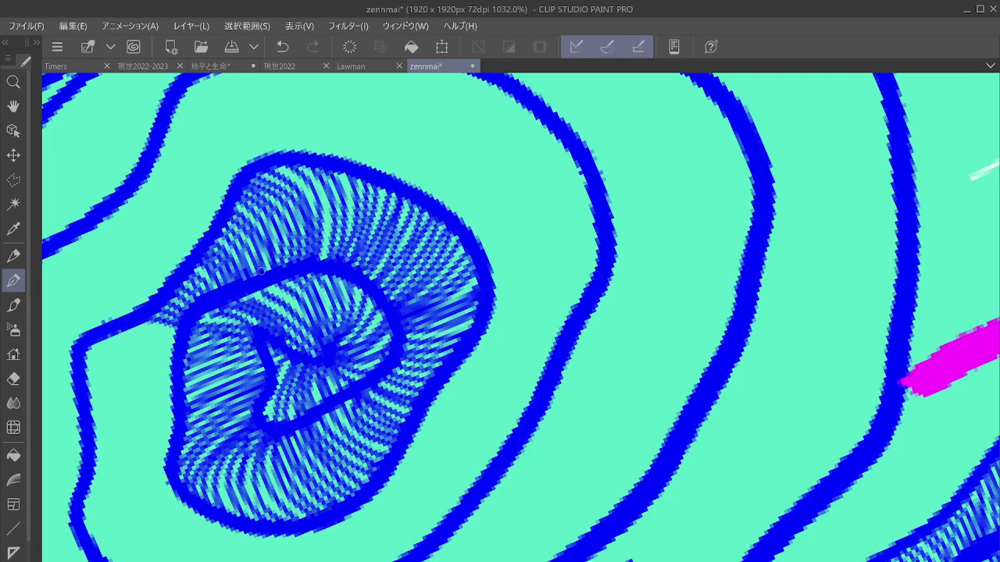
Step: Hatch the band beneath the coil's pointed peak with slanted blue lines, meeting the hatching on the narrow stretch
{"action": "key", "text": "asciicircum"}
{"action": "key", "text": "asciicircum"}
{"action": "key", "text": "asciicircum"}
{"action": "key", "text": "asciicircum"}
{"action": "key", "text": "asciicircum"}
{"action": "key", "text": "asciicircum"}
{"action": "key", "text": "asciicircum"}
{"action": "key", "text": "asciicircum"}
{"action": "key", "text": "asciicircum"}
{"action": "key", "text": "asciicircum"}
{"action": "key", "text": "asciicircum"}
{"action": "key", "text": "asciicircum"}
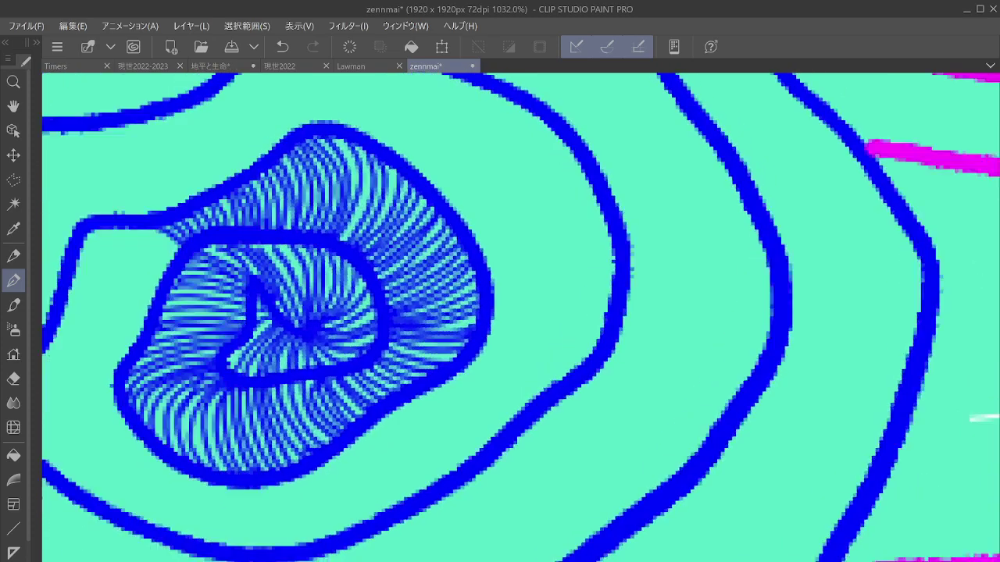
{"action": "scroll", "coordinate": [306, 317], "scroll_direction": "down", "scroll_amount": 1}
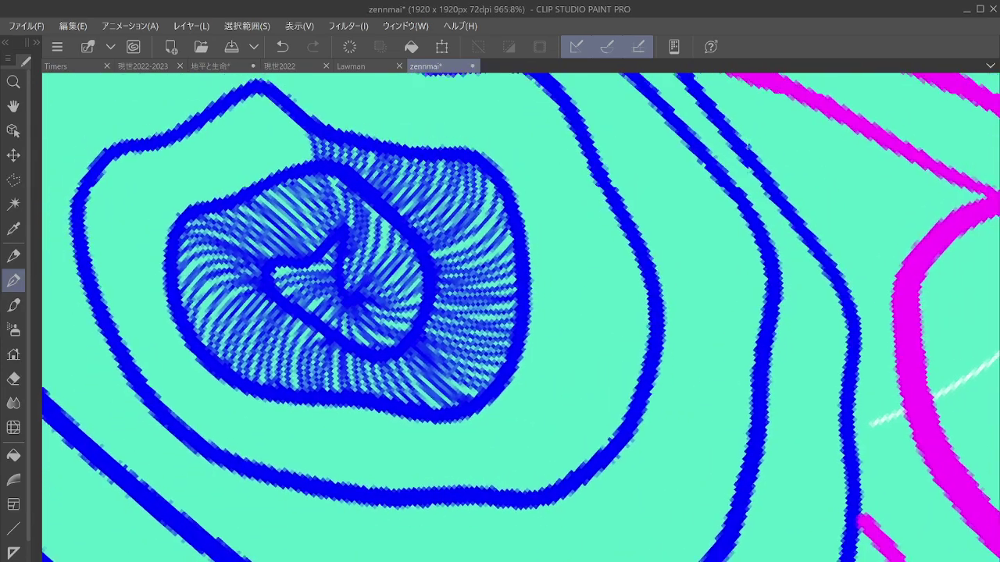
{"action": "left_click_drag", "start_coordinate": [500, 281], "coordinate": [546, 442]}
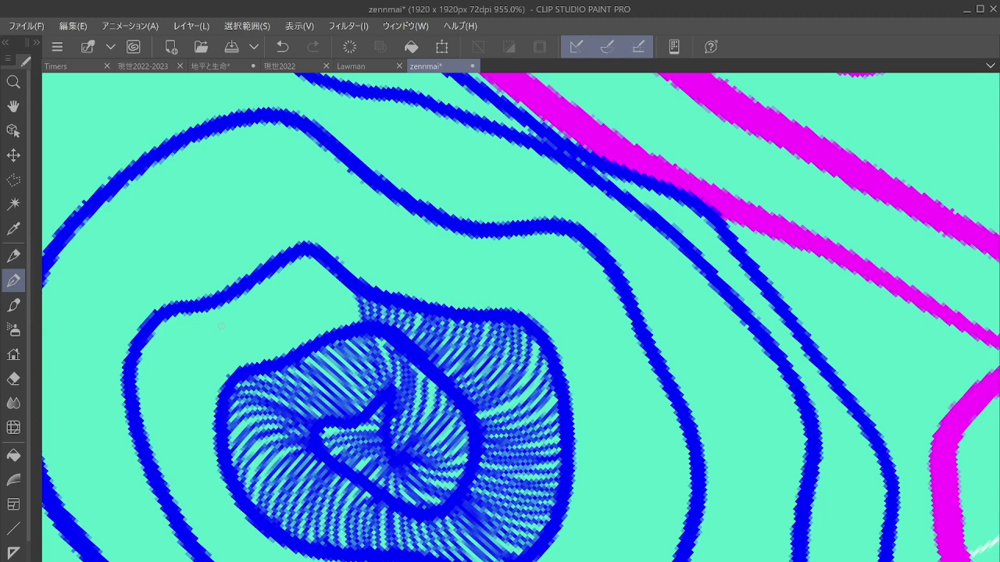
{"action": "left_click_drag", "start_coordinate": [213, 305], "coordinate": [280, 360]}
{"action": "left_click_drag", "start_coordinate": [231, 290], "coordinate": [298, 352]}
{"action": "mouse_move", "coordinate": [258, 280]}
{"action": "left_mouse_down"}
{"action": "mouse_move", "coordinate": [308, 348]}
{"action": "mouse_move", "coordinate": [314, 337]}
{"action": "left_mouse_up"}
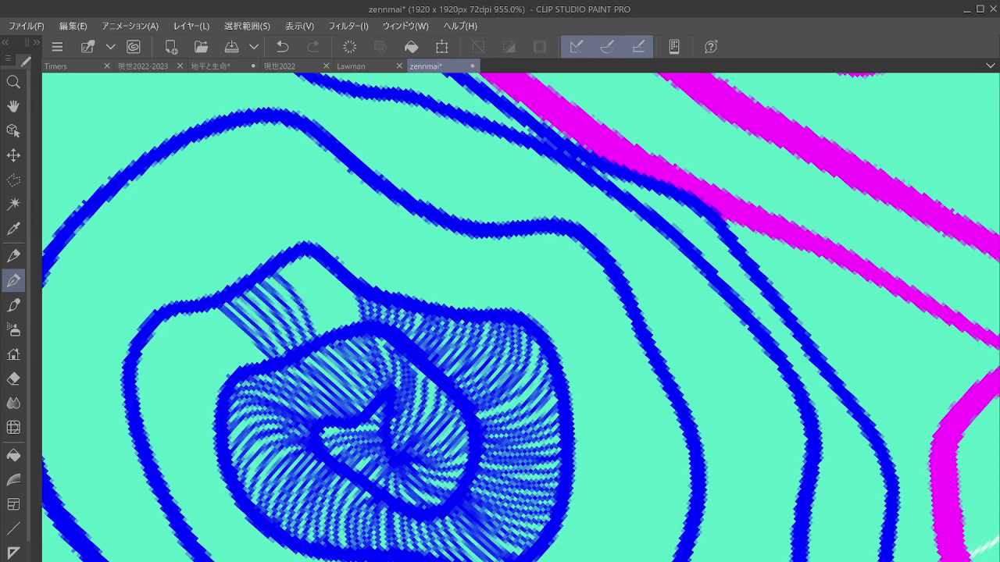
{"action": "left_click_drag", "start_coordinate": [277, 264], "coordinate": [334, 345]}
{"action": "left_click_drag", "start_coordinate": [305, 255], "coordinate": [344, 328]}
{"action": "left_click_drag", "start_coordinate": [332, 270], "coordinate": [357, 332]}
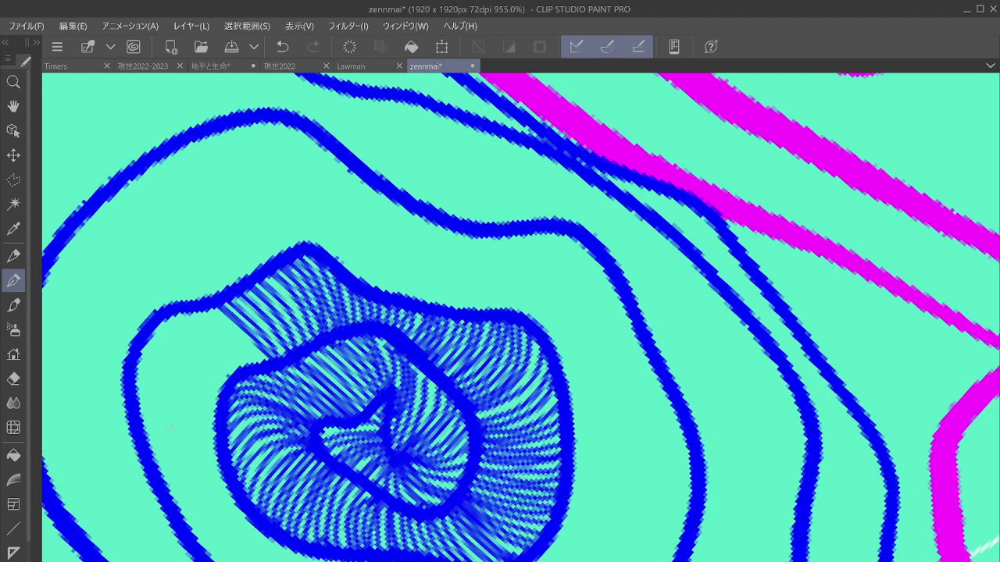
Step: Hatch the rounded bend of the band beyond the pointed peak with curved blue lines and undo the extra stroke
{"action": "left_click_drag", "start_coordinate": [146, 439], "coordinate": [220, 427]}
{"action": "mouse_move", "coordinate": [142, 429]}
{"action": "left_mouse_down"}
{"action": "mouse_move", "coordinate": [223, 419]}
{"action": "mouse_move", "coordinate": [218, 411]}
{"action": "left_mouse_up"}
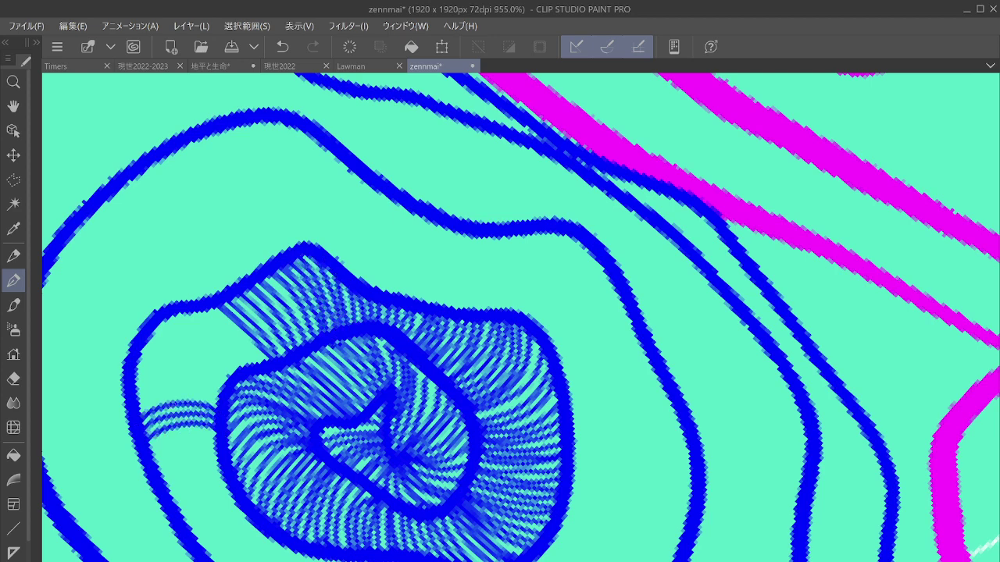
{"action": "left_click_drag", "start_coordinate": [139, 407], "coordinate": [222, 403]}
{"action": "mouse_move", "coordinate": [129, 400]}
{"action": "left_mouse_down"}
{"action": "mouse_move", "coordinate": [223, 389]}
{"action": "mouse_move", "coordinate": [226, 378]}
{"action": "left_mouse_up"}
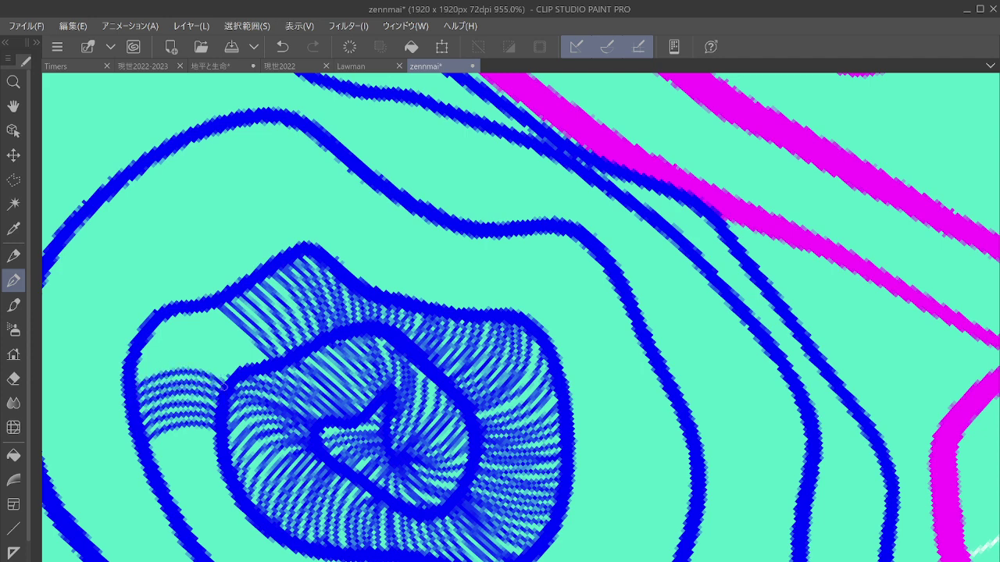
{"action": "left_click_drag", "start_coordinate": [128, 375], "coordinate": [226, 364]}
{"action": "mouse_move", "coordinate": [144, 350]}
{"action": "left_mouse_down"}
{"action": "mouse_move", "coordinate": [176, 344]}
{"action": "mouse_move", "coordinate": [228, 361]}
{"action": "mouse_move", "coordinate": [224, 353]}
{"action": "left_mouse_up"}
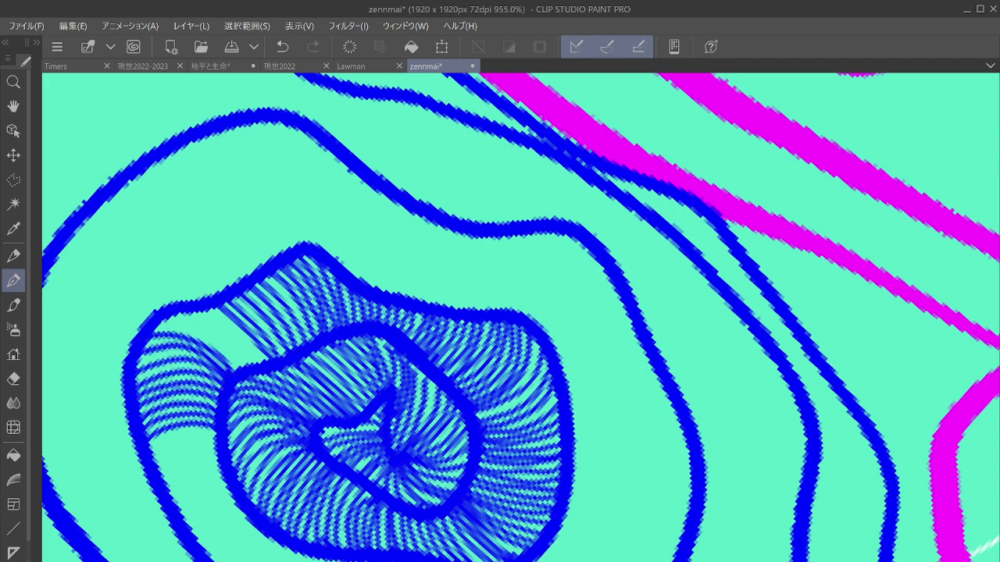
{"action": "mouse_move", "coordinate": [160, 324]}
{"action": "left_mouse_down"}
{"action": "mouse_move", "coordinate": [235, 344]}
{"action": "mouse_move", "coordinate": [242, 329]}
{"action": "mouse_move", "coordinate": [252, 372]}
{"action": "left_mouse_up"}
{"action": "left_click_drag", "start_coordinate": [211, 306], "coordinate": [258, 369]}
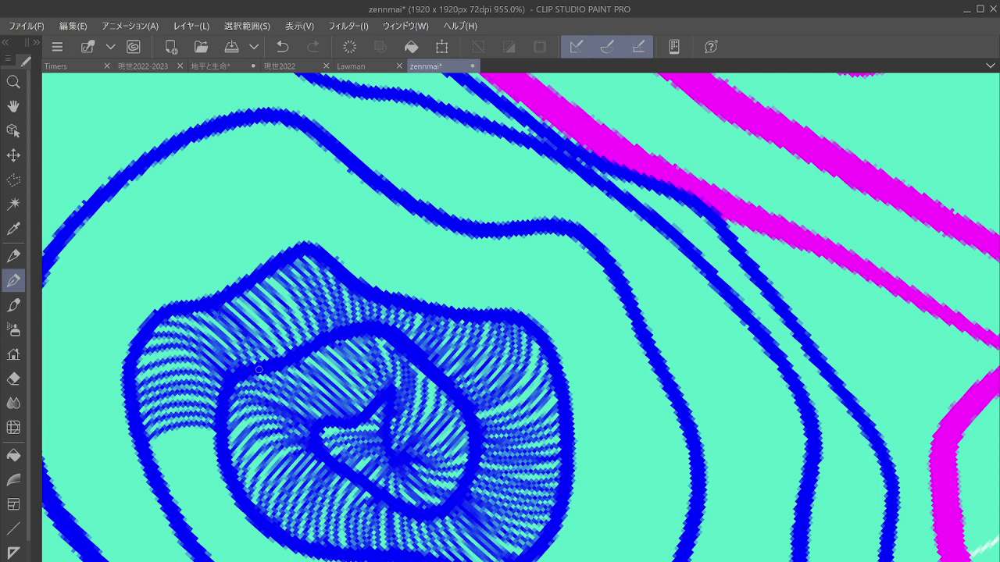
{"action": "left_click_drag", "start_coordinate": [296, 293], "coordinate": [349, 270]}
{"action": "left_click", "coordinate": [282, 46]}
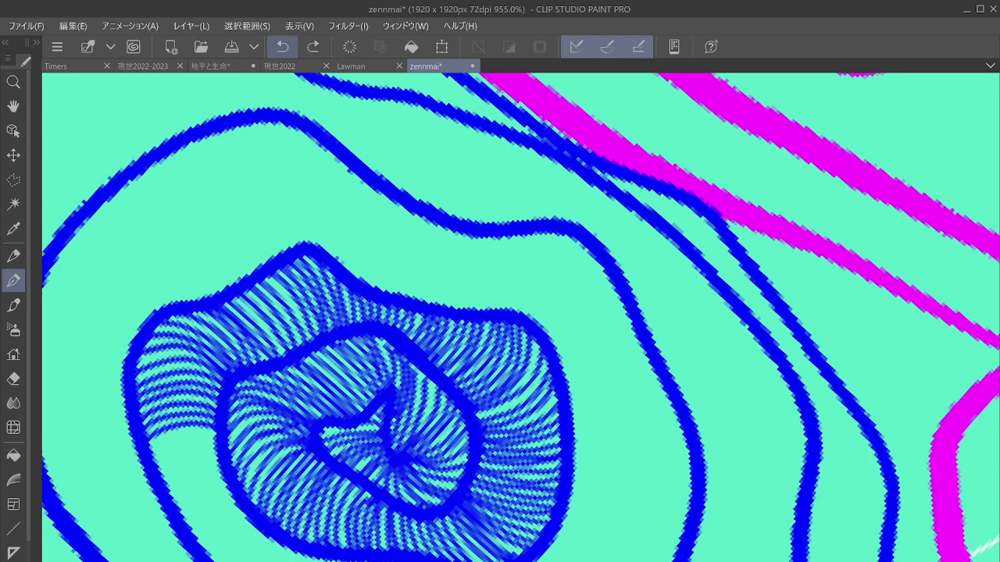
Step: Undo the stray stroke over the hatching and fill the next arc of the band with blue lines between the two coils
{"action": "key", "text": "asciicircum"}
{"action": "key", "text": "asciicircum"}
{"action": "key", "text": "asciicircum"}
{"action": "key", "text": "asciicircum"}
{"action": "key", "text": "asciicircum"}
{"action": "key", "text": "asciicircum"}
{"action": "key", "text": "asciicircum"}
{"action": "key", "text": "asciicircum"}
{"action": "key", "text": "asciicircum"}
{"action": "key", "text": "asciicircum"}
{"action": "key", "text": "asciicircum"}
{"action": "key", "text": "asciicircum"}
{"action": "key", "text": "asciicircum"}
{"action": "key", "text": "asciicircum"}
{"action": "key", "text": "asciicircum"}
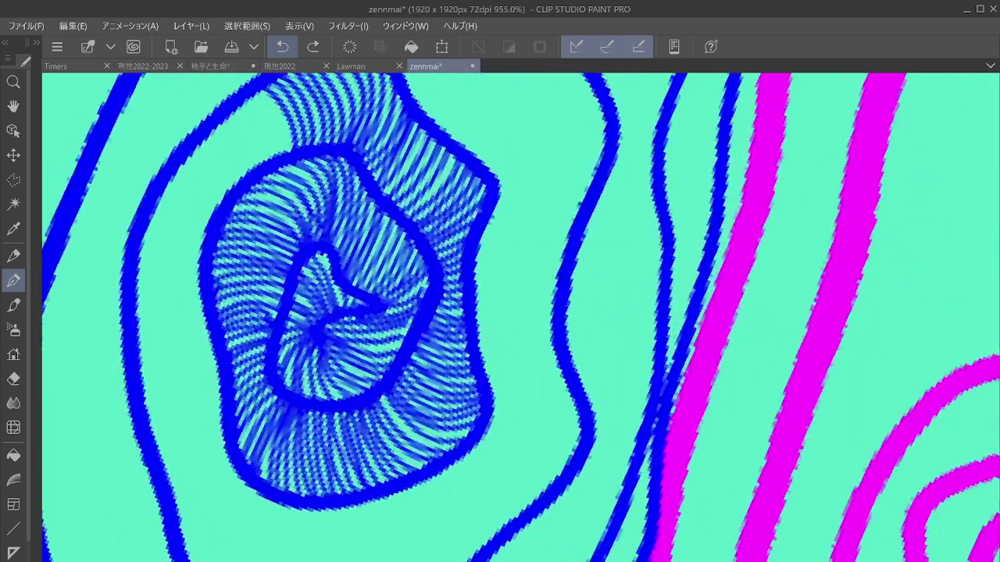
{"action": "left_click_drag", "start_coordinate": [383, 135], "coordinate": [388, 260]}
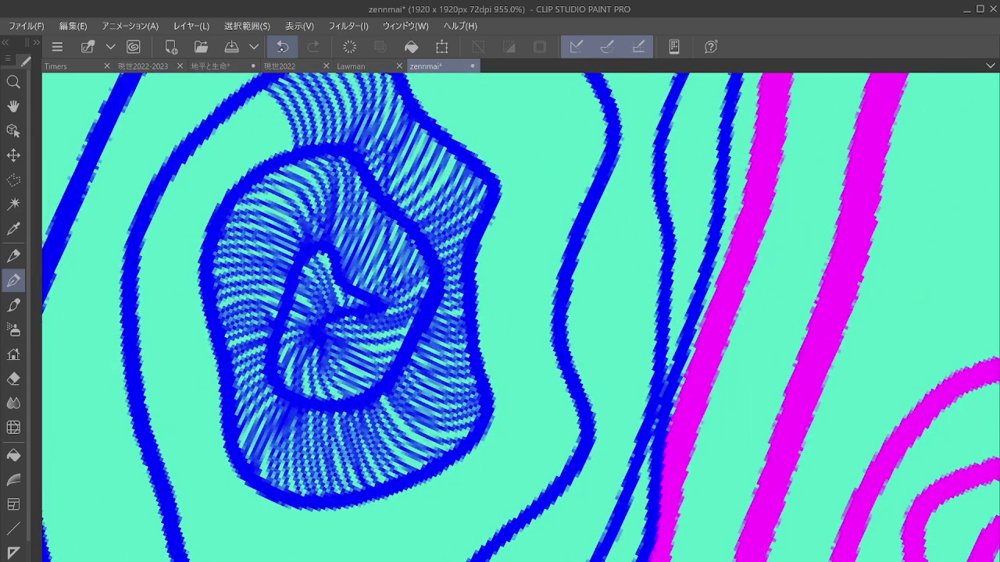
{"action": "left_click", "coordinate": [282, 47]}
{"action": "left_click_drag", "start_coordinate": [498, 186], "coordinate": [527, 447]}
{"action": "left_click_drag", "start_coordinate": [196, 287], "coordinate": [243, 327]}
{"action": "left_click_drag", "start_coordinate": [203, 280], "coordinate": [248, 323]}
{"action": "mouse_move", "coordinate": [213, 276]}
{"action": "left_mouse_down"}
{"action": "mouse_move", "coordinate": [261, 315]}
{"action": "mouse_move", "coordinate": [269, 311]}
{"action": "left_mouse_up"}
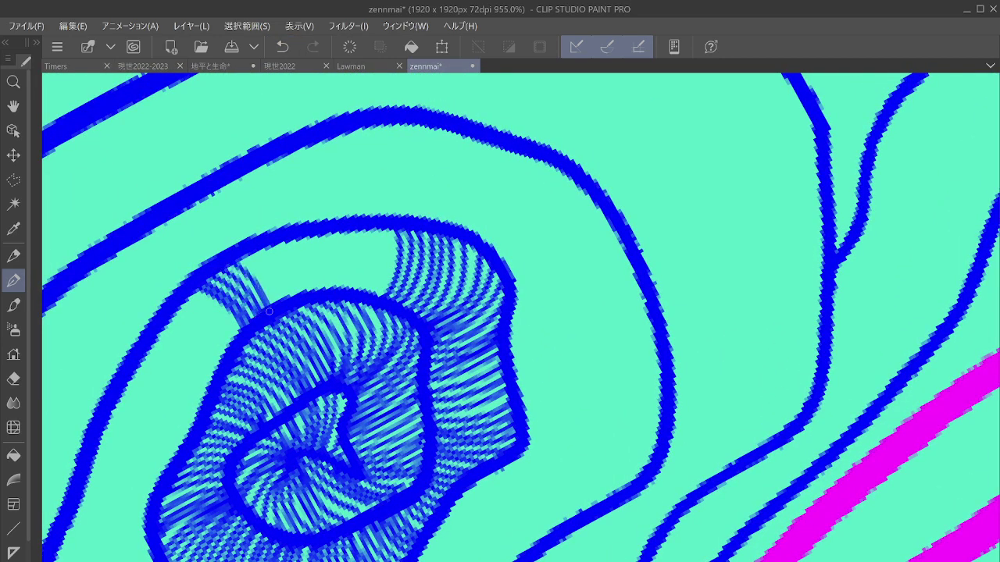
{"action": "left_click_drag", "start_coordinate": [242, 261], "coordinate": [275, 305]}
{"action": "left_click_drag", "start_coordinate": [245, 253], "coordinate": [283, 303]}
{"action": "left_click_drag", "start_coordinate": [263, 247], "coordinate": [289, 299]}
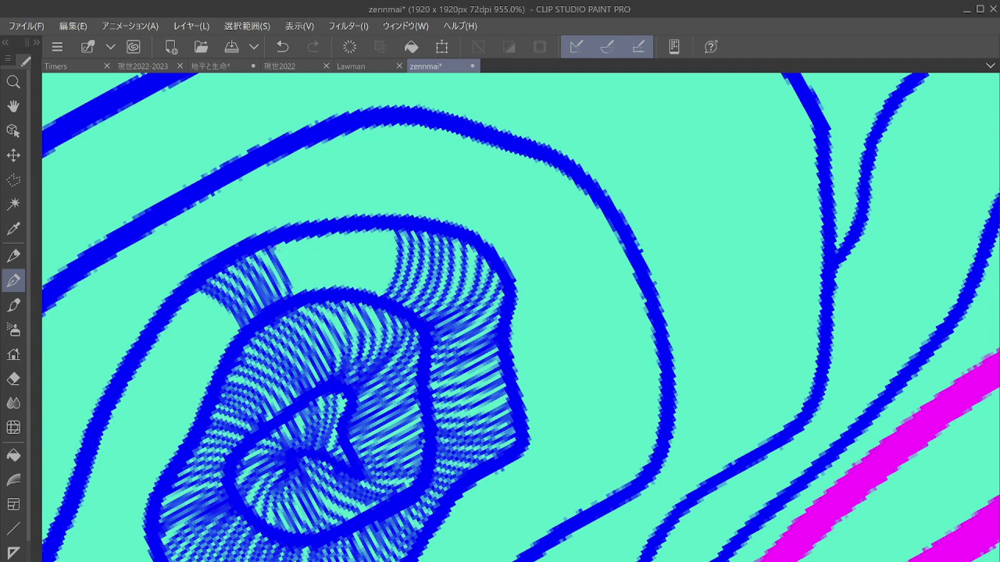
{"action": "mouse_move", "coordinate": [273, 245]}
{"action": "left_mouse_down"}
{"action": "mouse_move", "coordinate": [305, 292]}
{"action": "mouse_move", "coordinate": [304, 252]}
{"action": "mouse_move", "coordinate": [327, 292]}
{"action": "left_mouse_up"}
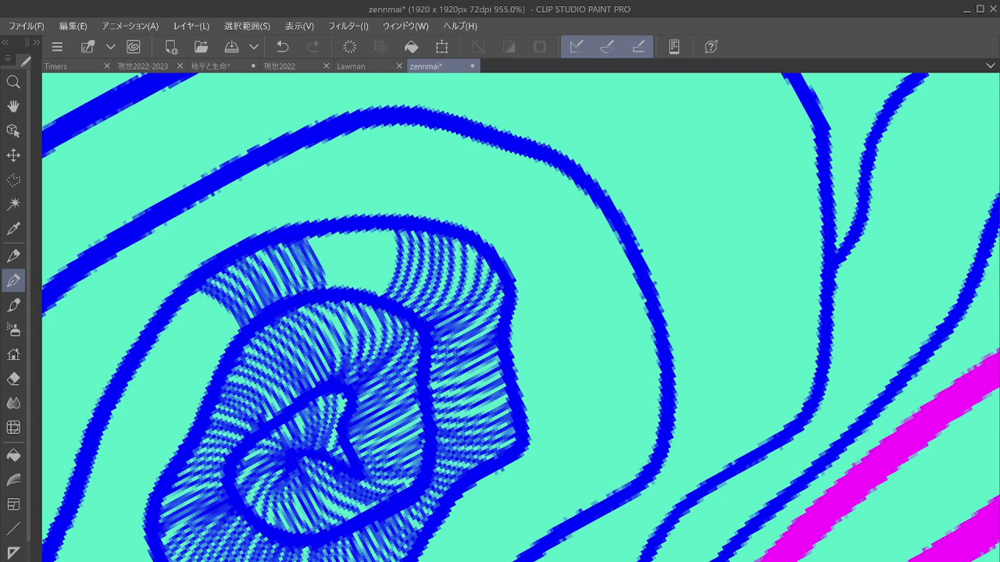
{"action": "mouse_move", "coordinate": [308, 237]}
{"action": "left_mouse_down"}
{"action": "mouse_move", "coordinate": [328, 297]}
{"action": "mouse_move", "coordinate": [344, 292]}
{"action": "left_mouse_up"}
{"action": "mouse_move", "coordinate": [335, 231]}
{"action": "left_mouse_down"}
{"action": "mouse_move", "coordinate": [355, 291]}
{"action": "mouse_move", "coordinate": [370, 294]}
{"action": "left_mouse_up"}
{"action": "mouse_move", "coordinate": [367, 225]}
{"action": "left_mouse_down"}
{"action": "mouse_move", "coordinate": [376, 292]}
{"action": "mouse_move", "coordinate": [392, 297]}
{"action": "left_mouse_up"}
Step: Extend the curved blue hatching along the next stretch of the band, closing the gap to the arc above it
{"action": "left_click_drag", "start_coordinate": [99, 432], "coordinate": [173, 459]}
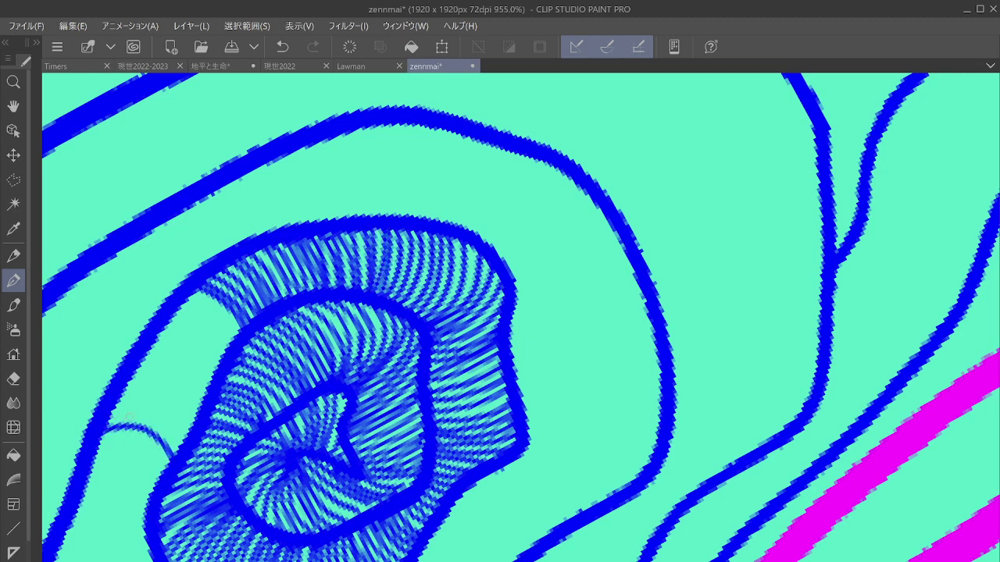
{"action": "mouse_move", "coordinate": [103, 418]}
{"action": "left_mouse_down"}
{"action": "mouse_move", "coordinate": [153, 430]}
{"action": "mouse_move", "coordinate": [178, 456]}
{"action": "mouse_move", "coordinate": [183, 446]}
{"action": "left_mouse_up"}
{"action": "mouse_move", "coordinate": [117, 401]}
{"action": "left_mouse_down"}
{"action": "mouse_move", "coordinate": [181, 439]}
{"action": "mouse_move", "coordinate": [146, 392]}
{"action": "mouse_move", "coordinate": [190, 433]}
{"action": "left_mouse_up"}
{"action": "left_click_drag", "start_coordinate": [128, 384], "coordinate": [197, 427]}
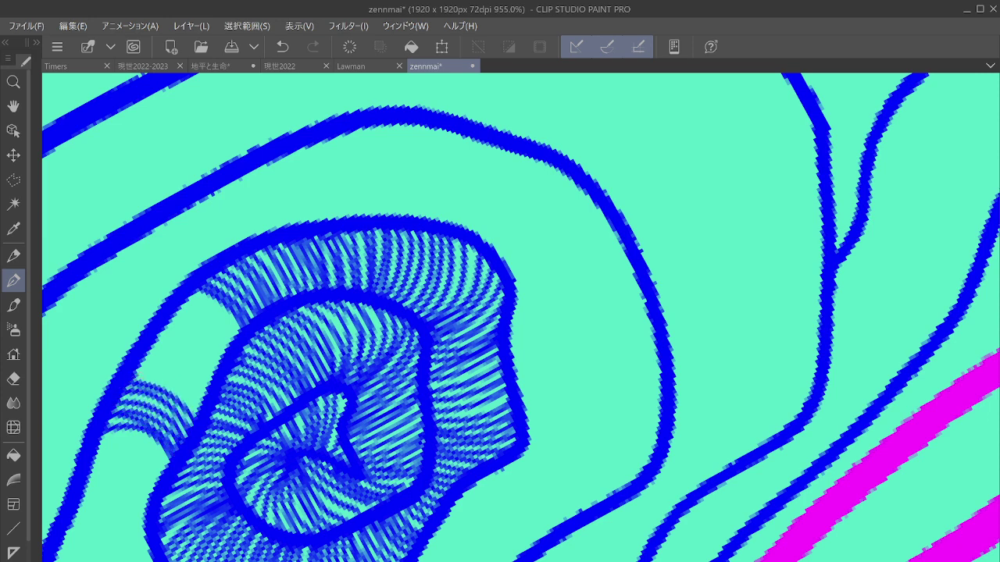
{"action": "mouse_move", "coordinate": [136, 380]}
{"action": "left_mouse_down"}
{"action": "mouse_move", "coordinate": [196, 417]}
{"action": "mouse_move", "coordinate": [202, 408]}
{"action": "left_mouse_up"}
{"action": "left_click_drag", "start_coordinate": [136, 358], "coordinate": [213, 402]}
{"action": "mouse_move", "coordinate": [145, 353]}
{"action": "left_mouse_down"}
{"action": "mouse_move", "coordinate": [181, 361]}
{"action": "mouse_move", "coordinate": [213, 393]}
{"action": "mouse_move", "coordinate": [212, 378]}
{"action": "left_mouse_up"}
{"action": "mouse_move", "coordinate": [156, 331]}
{"action": "left_mouse_down"}
{"action": "mouse_move", "coordinate": [217, 375]}
{"action": "mouse_move", "coordinate": [204, 349]}
{"action": "mouse_move", "coordinate": [225, 358]}
{"action": "left_mouse_up"}
{"action": "left_click_drag", "start_coordinate": [172, 314], "coordinate": [233, 348]}
{"action": "left_click_drag", "start_coordinate": [189, 300], "coordinate": [234, 323]}
{"action": "left_click_drag", "start_coordinate": [189, 299], "coordinate": [207, 309]}
{"action": "left_click_drag", "start_coordinate": [202, 303], "coordinate": [236, 339]}
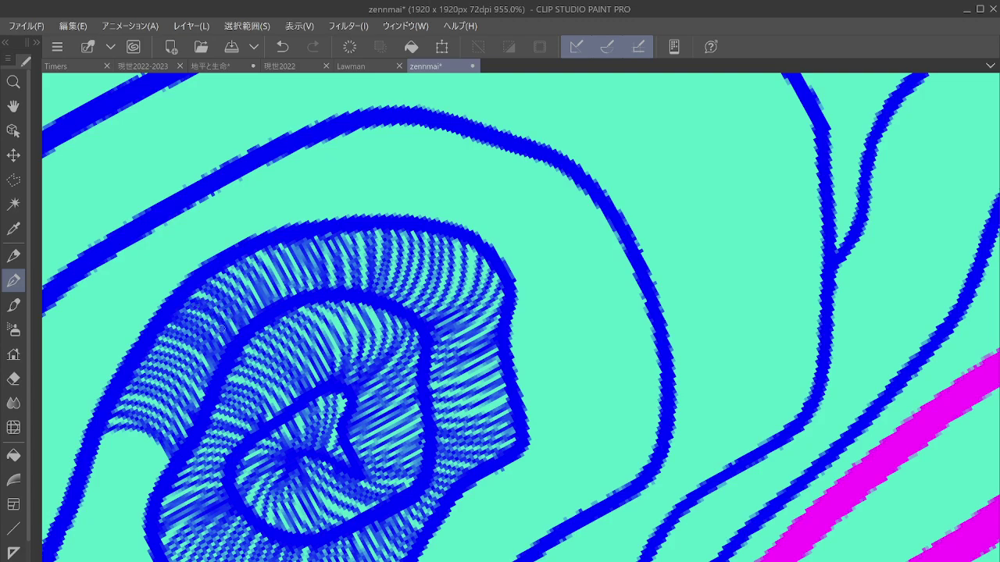
Step: Hatch the nearly straight stretch of the band in blue, from the outer coil's corner to the existing hatching
{"action": "left_click_drag", "start_coordinate": [438, 203], "coordinate": [590, 194]}
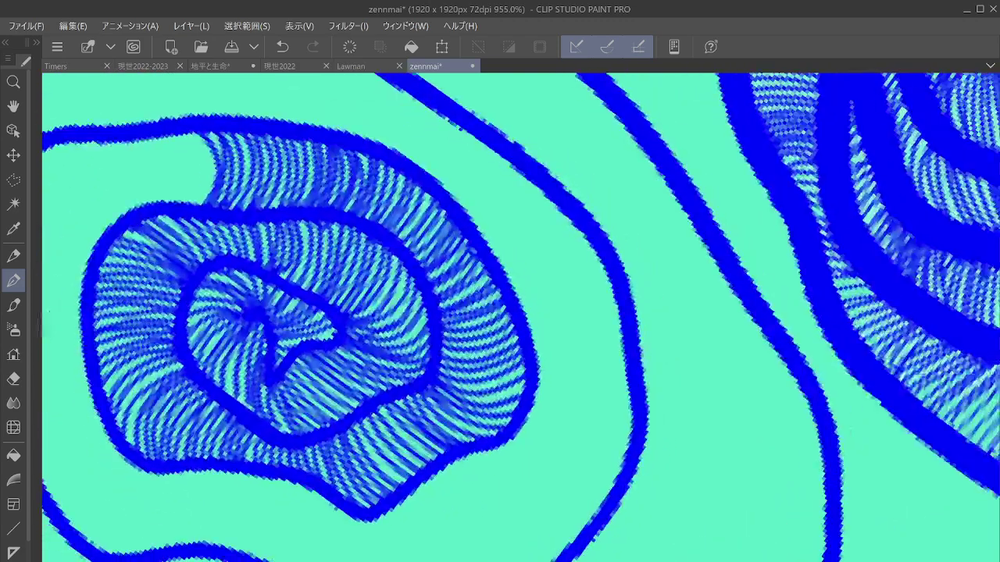
{"action": "left_click_drag", "start_coordinate": [469, 297], "coordinate": [601, 431]}
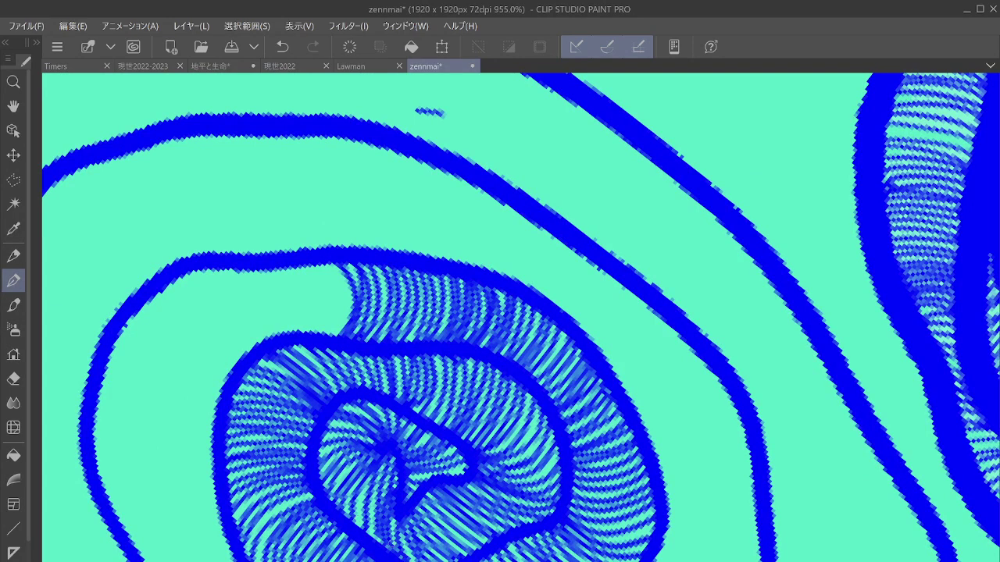
{"action": "left_click_drag", "start_coordinate": [191, 271], "coordinate": [245, 355]}
{"action": "mouse_move", "coordinate": [197, 271]}
{"action": "left_mouse_down"}
{"action": "mouse_move", "coordinate": [230, 300]}
{"action": "mouse_move", "coordinate": [252, 348]}
{"action": "left_mouse_up"}
{"action": "left_click_drag", "start_coordinate": [209, 268], "coordinate": [258, 346]}
{"action": "mouse_move", "coordinate": [222, 269]}
{"action": "left_mouse_down"}
{"action": "mouse_move", "coordinate": [241, 281]}
{"action": "mouse_move", "coordinate": [264, 342]}
{"action": "mouse_move", "coordinate": [274, 339]}
{"action": "left_mouse_up"}
{"action": "left_click_drag", "start_coordinate": [258, 269], "coordinate": [283, 338]}
{"action": "left_click_drag", "start_coordinate": [279, 269], "coordinate": [294, 331]}
{"action": "left_click_drag", "start_coordinate": [291, 266], "coordinate": [300, 334]}
{"action": "mouse_move", "coordinate": [300, 261]}
{"action": "left_mouse_down"}
{"action": "mouse_move", "coordinate": [311, 333]}
{"action": "mouse_move", "coordinate": [338, 336]}
{"action": "left_mouse_up"}
{"action": "left_click_drag", "start_coordinate": [334, 263], "coordinate": [346, 336]}
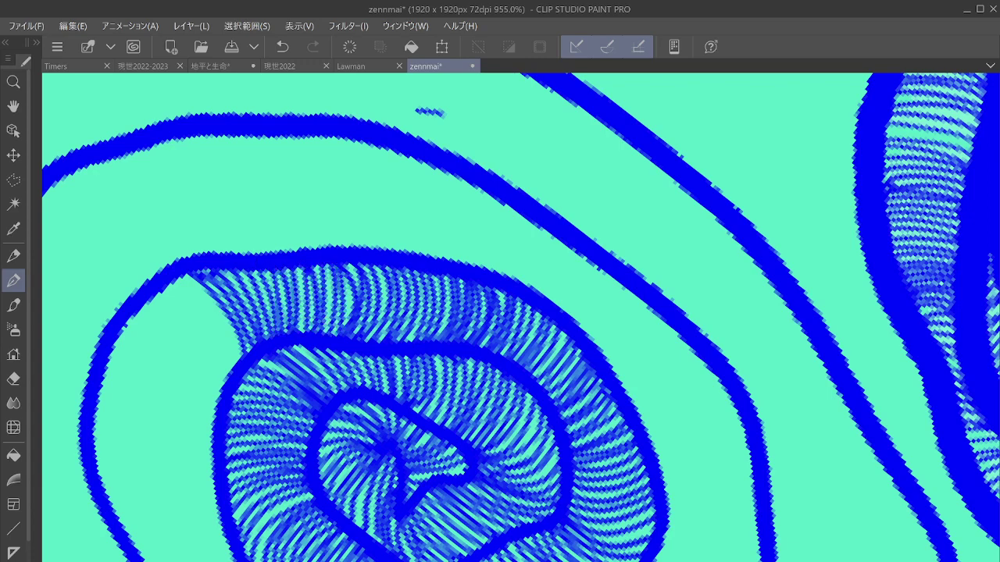
Step: Hatch the wider stretch of the band over the shaded coils with long blue lines, up to the hatched corner
{"action": "left_click_drag", "start_coordinate": [335, 297], "coordinate": [450, 146]}
{"action": "left_click_drag", "start_coordinate": [469, 266], "coordinate": [544, 455]}
{"action": "mouse_move", "coordinate": [223, 349]}
{"action": "left_mouse_down"}
{"action": "mouse_move", "coordinate": [281, 454]}
{"action": "mouse_move", "coordinate": [290, 457]}
{"action": "mouse_move", "coordinate": [286, 413]}
{"action": "mouse_move", "coordinate": [297, 450]}
{"action": "left_mouse_up"}
{"action": "left_click_drag", "start_coordinate": [259, 353], "coordinate": [306, 450]}
{"action": "mouse_move", "coordinate": [255, 330]}
{"action": "left_mouse_down"}
{"action": "mouse_move", "coordinate": [311, 450]}
{"action": "mouse_move", "coordinate": [319, 442]}
{"action": "left_mouse_up"}
{"action": "mouse_move", "coordinate": [277, 321]}
{"action": "left_mouse_down"}
{"action": "mouse_move", "coordinate": [325, 441]}
{"action": "mouse_move", "coordinate": [335, 436]}
{"action": "left_mouse_up"}
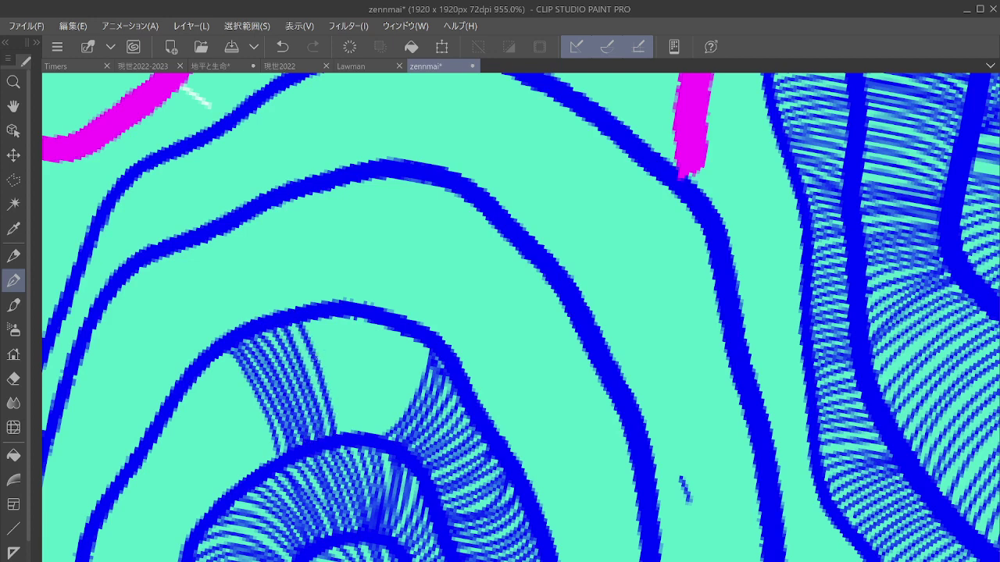
{"action": "left_click_drag", "start_coordinate": [310, 322], "coordinate": [344, 433]}
{"action": "mouse_move", "coordinate": [347, 316]}
{"action": "left_mouse_down"}
{"action": "mouse_move", "coordinate": [353, 433]}
{"action": "mouse_move", "coordinate": [371, 433]}
{"action": "left_mouse_up"}
{"action": "left_click_drag", "start_coordinate": [389, 321], "coordinate": [383, 436]}
{"action": "left_click_drag", "start_coordinate": [418, 345], "coordinate": [387, 436]}
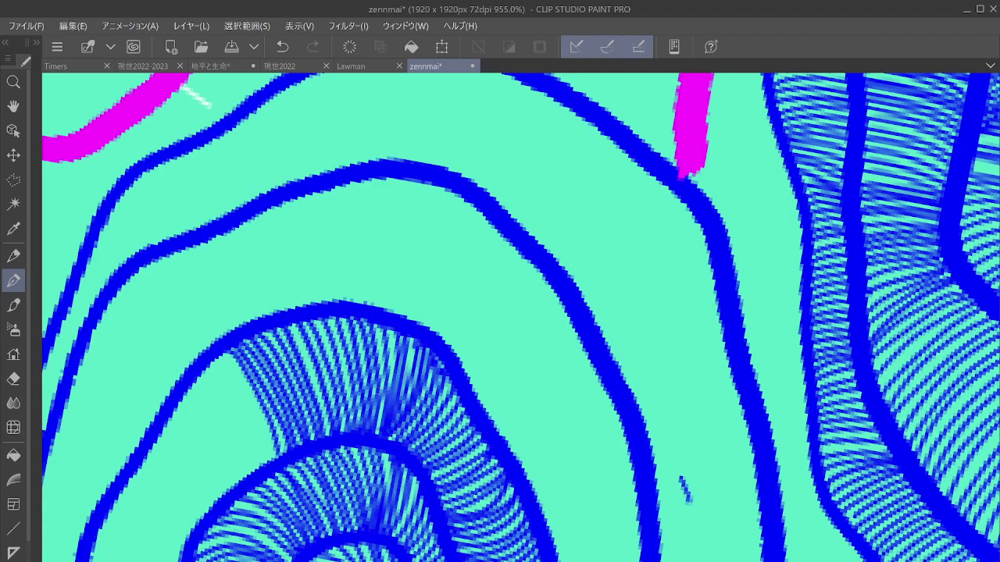
Step: Step back through the last hatching strokes in the wide band and restore them
{"action": "left_click_drag", "start_coordinate": [428, 341], "coordinate": [586, 315]}
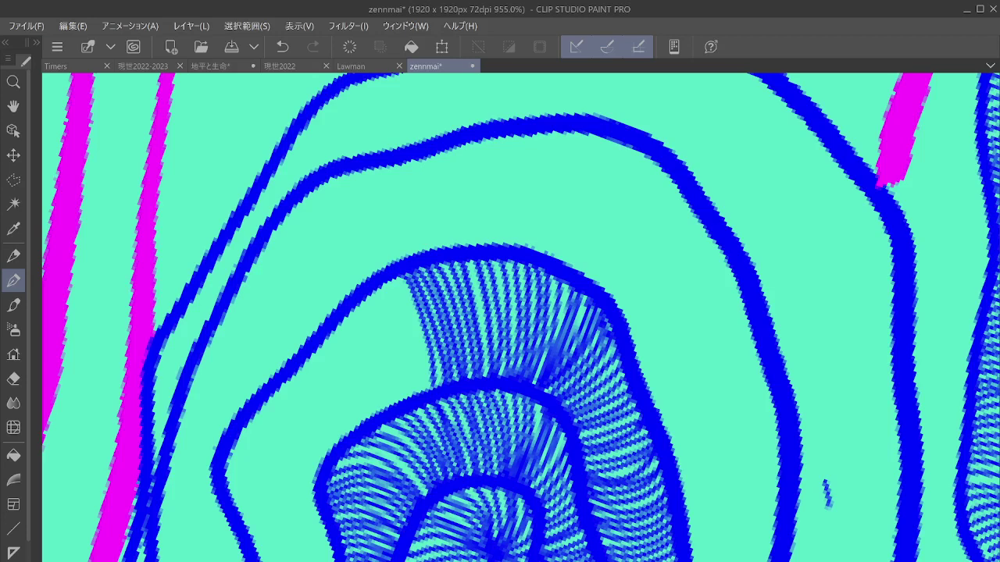
{"action": "left_click", "coordinate": [282, 47]}
{"action": "left_click", "coordinate": [282, 47]}
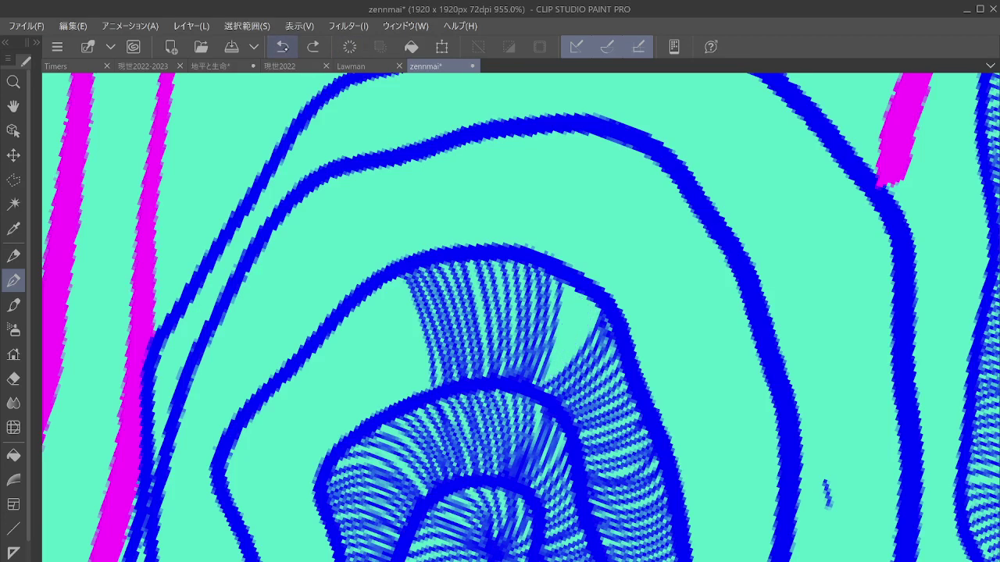
{"action": "left_click", "coordinate": [282, 47]}
{"action": "left_click", "coordinate": [312, 47]}
{"action": "left_click", "coordinate": [312, 46]}
{"action": "left_click", "coordinate": [312, 47]}
{"action": "left_click", "coordinate": [312, 47]}
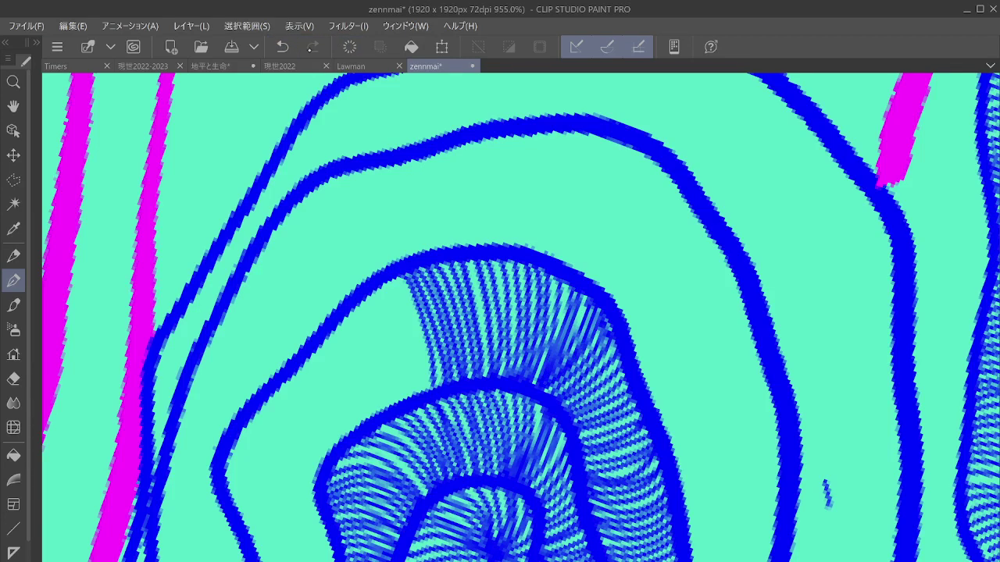
Step: Extend the long blue hatching along the sloping stretch of the wide band to the dip in the outer coil
{"action": "mouse_move", "coordinate": [302, 358]}
{"action": "left_mouse_down"}
{"action": "mouse_move", "coordinate": [349, 425]}
{"action": "mouse_move", "coordinate": [304, 358]}
{"action": "mouse_move", "coordinate": [343, 434]}
{"action": "left_mouse_up"}
{"action": "mouse_move", "coordinate": [320, 342]}
{"action": "left_mouse_down"}
{"action": "mouse_move", "coordinate": [371, 419]}
{"action": "mouse_move", "coordinate": [379, 416]}
{"action": "mouse_move", "coordinate": [376, 381]}
{"action": "mouse_move", "coordinate": [388, 413]}
{"action": "left_mouse_up"}
{"action": "mouse_move", "coordinate": [339, 322]}
{"action": "left_mouse_down"}
{"action": "mouse_move", "coordinate": [372, 352]}
{"action": "mouse_move", "coordinate": [394, 405]}
{"action": "mouse_move", "coordinate": [406, 400]}
{"action": "left_mouse_up"}
{"action": "mouse_move", "coordinate": [351, 305]}
{"action": "left_mouse_down"}
{"action": "mouse_move", "coordinate": [413, 405]}
{"action": "mouse_move", "coordinate": [404, 353]}
{"action": "mouse_move", "coordinate": [418, 404]}
{"action": "left_mouse_up"}
{"action": "left_click_drag", "start_coordinate": [368, 284], "coordinate": [433, 400]}
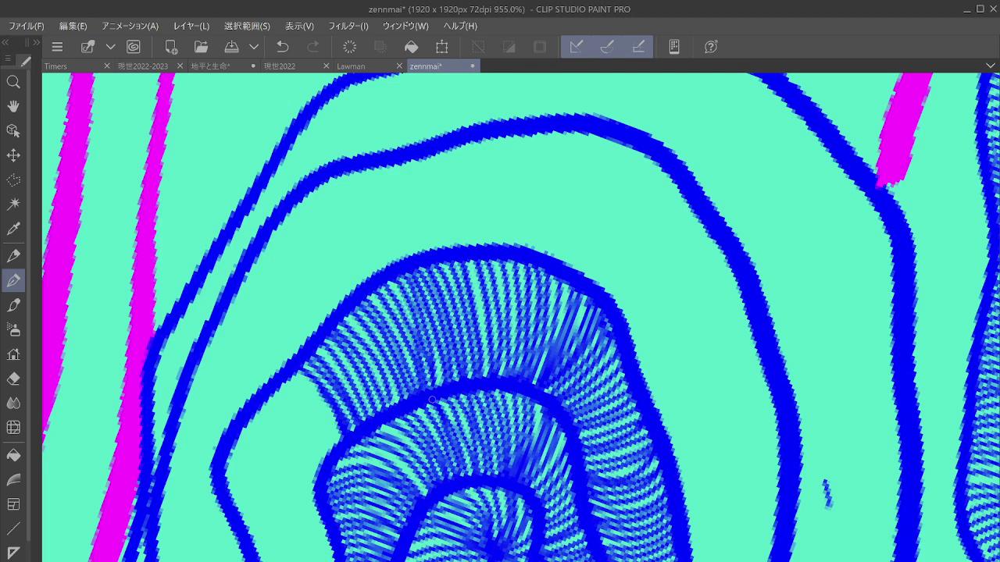
Step: Hatch the inward-curving stretch of the outer band with curved blue lines, leaving the rounded corner above it open
{"action": "key", "text": "asciicircum"}
{"action": "key", "text": "asciicircum"}
{"action": "key", "text": "asciicircum"}
{"action": "key", "text": "asciicircum"}
{"action": "key", "text": "asciicircum"}
{"action": "key", "text": "asciicircum"}
{"action": "key", "text": "asciicircum"}
{"action": "key", "text": "asciicircum"}
{"action": "key", "text": "asciicircum"}
{"action": "key", "text": "asciicircum"}
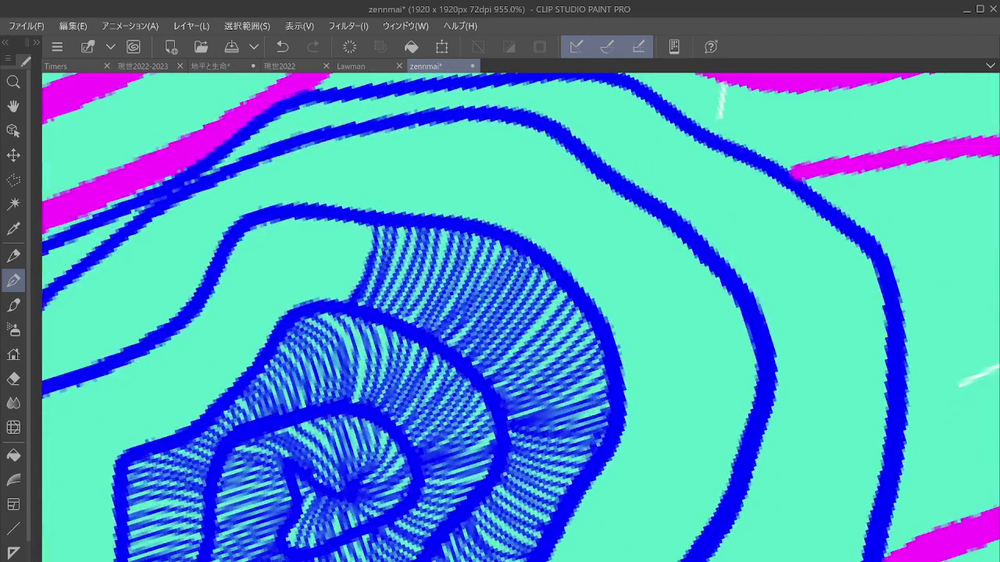
{"action": "mouse_move", "coordinate": [148, 344]}
{"action": "left_mouse_down"}
{"action": "mouse_move", "coordinate": [214, 411]}
{"action": "mouse_move", "coordinate": [181, 354]}
{"action": "mouse_move", "coordinate": [214, 400]}
{"action": "mouse_move", "coordinate": [225, 397]}
{"action": "left_mouse_up"}
{"action": "mouse_move", "coordinate": [173, 328]}
{"action": "left_mouse_down"}
{"action": "mouse_move", "coordinate": [228, 390]}
{"action": "mouse_move", "coordinate": [236, 386]}
{"action": "left_mouse_up"}
{"action": "mouse_move", "coordinate": [194, 311]}
{"action": "left_mouse_down"}
{"action": "mouse_move", "coordinate": [244, 379]}
{"action": "mouse_move", "coordinate": [250, 370]}
{"action": "left_mouse_up"}
{"action": "left_click_drag", "start_coordinate": [209, 291], "coordinate": [258, 359]}
{"action": "left_click_drag", "start_coordinate": [211, 281], "coordinate": [262, 347]}
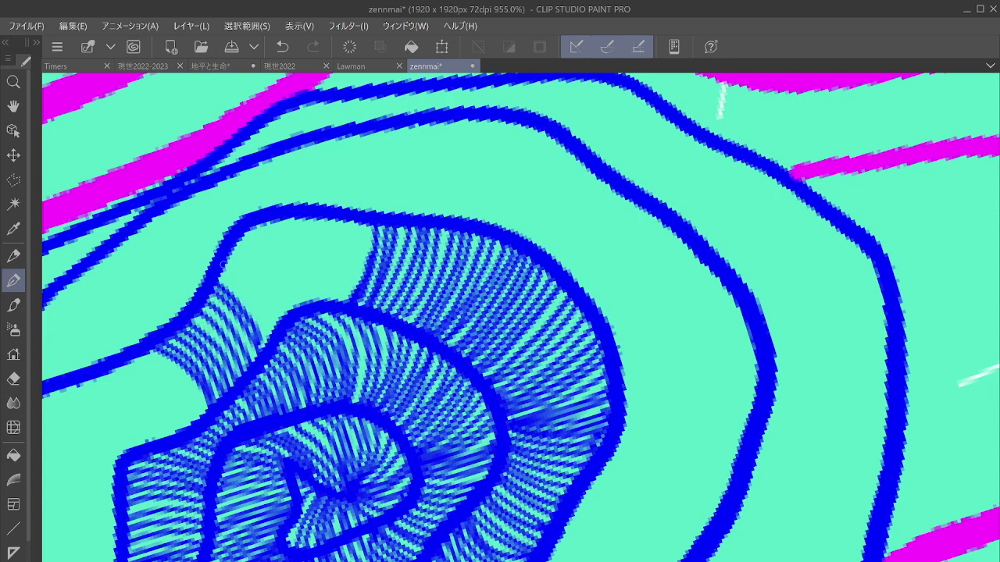
Step: Fill the open rounded corner of the outer band with blue hatching, joining the hatched stretches on both sides of it
{"action": "mouse_move", "coordinate": [221, 262]}
{"action": "left_mouse_down"}
{"action": "mouse_move", "coordinate": [271, 350]}
{"action": "mouse_move", "coordinate": [276, 335]}
{"action": "left_mouse_up"}
{"action": "left_click_drag", "start_coordinate": [249, 250], "coordinate": [283, 319]}
{"action": "left_click_drag", "start_coordinate": [242, 231], "coordinate": [292, 318]}
{"action": "mouse_move", "coordinate": [270, 221]}
{"action": "left_mouse_down"}
{"action": "mouse_move", "coordinate": [295, 308]}
{"action": "mouse_move", "coordinate": [303, 305]}
{"action": "left_mouse_up"}
{"action": "mouse_move", "coordinate": [291, 219]}
{"action": "left_mouse_down"}
{"action": "mouse_move", "coordinate": [305, 250]}
{"action": "mouse_move", "coordinate": [306, 303]}
{"action": "left_mouse_up"}
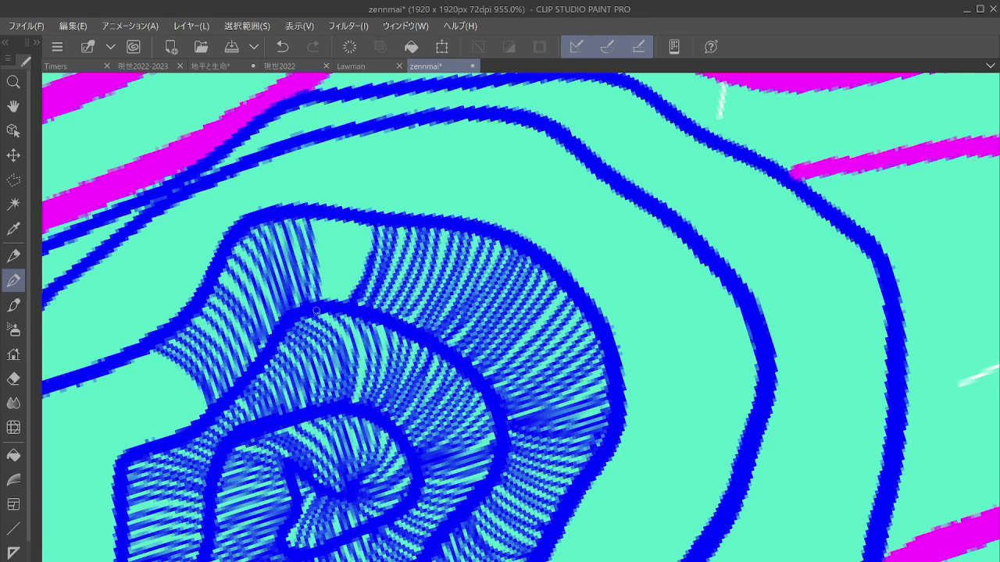
{"action": "mouse_move", "coordinate": [323, 216]}
{"action": "left_mouse_down"}
{"action": "mouse_move", "coordinate": [320, 305]}
{"action": "mouse_move", "coordinate": [331, 302]}
{"action": "left_mouse_up"}
{"action": "left_click_drag", "start_coordinate": [353, 221], "coordinate": [339, 307]}
Step: Hatch the next corner of the outer band with curved blue lines and continue along the dip to the finished hatching
{"action": "left_click_drag", "start_coordinate": [324, 274], "coordinate": [594, 236]}
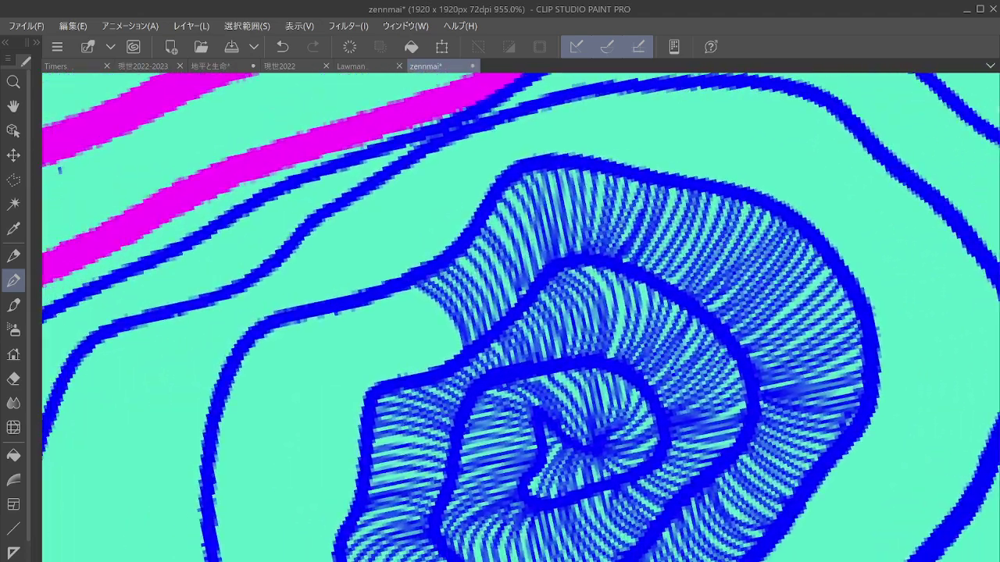
{"action": "left_click_drag", "start_coordinate": [58, 167], "coordinate": [182, 16]}
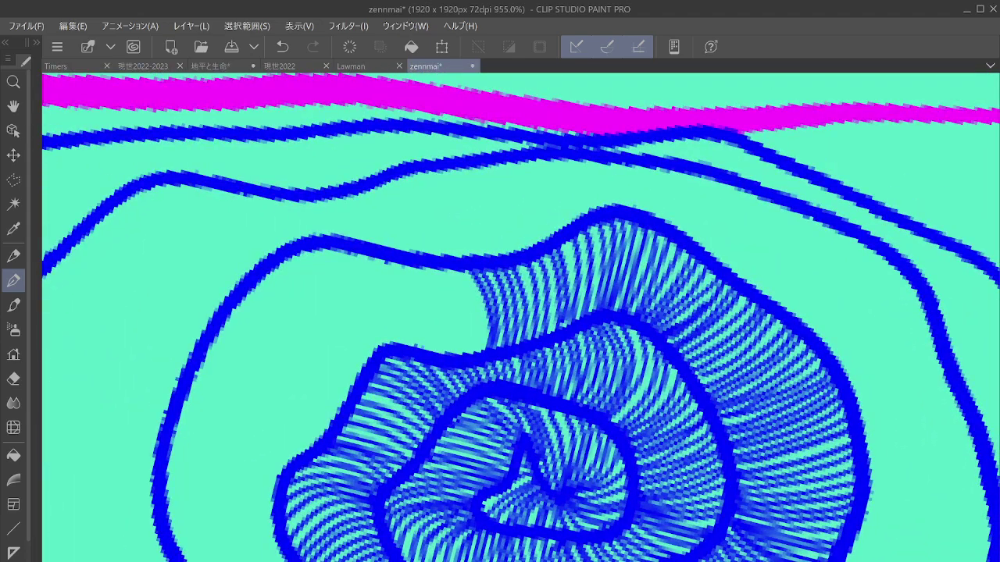
{"action": "left_click_drag", "start_coordinate": [272, 273], "coordinate": [364, 388]}
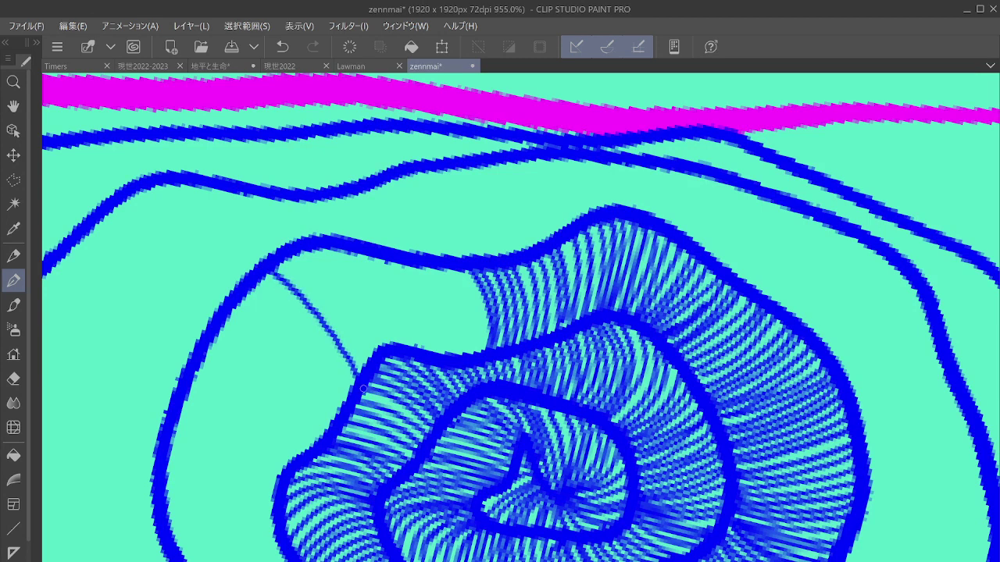
{"action": "mouse_move", "coordinate": [272, 260]}
{"action": "left_mouse_down"}
{"action": "mouse_move", "coordinate": [343, 337]}
{"action": "mouse_move", "coordinate": [364, 378]}
{"action": "mouse_move", "coordinate": [365, 366]}
{"action": "left_mouse_up"}
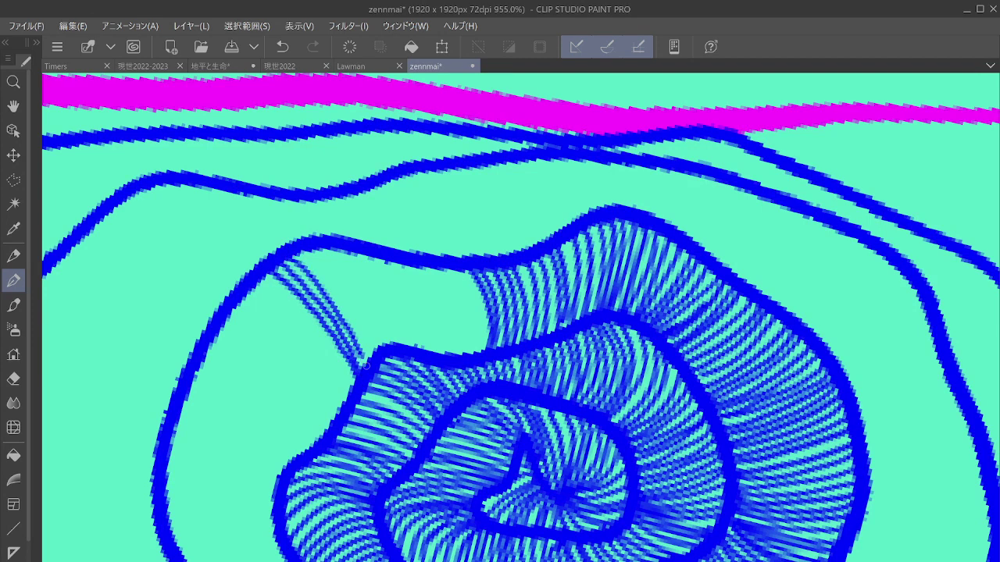
{"action": "left_click_drag", "start_coordinate": [297, 250], "coordinate": [370, 363]}
{"action": "left_click_drag", "start_coordinate": [334, 263], "coordinate": [378, 358]}
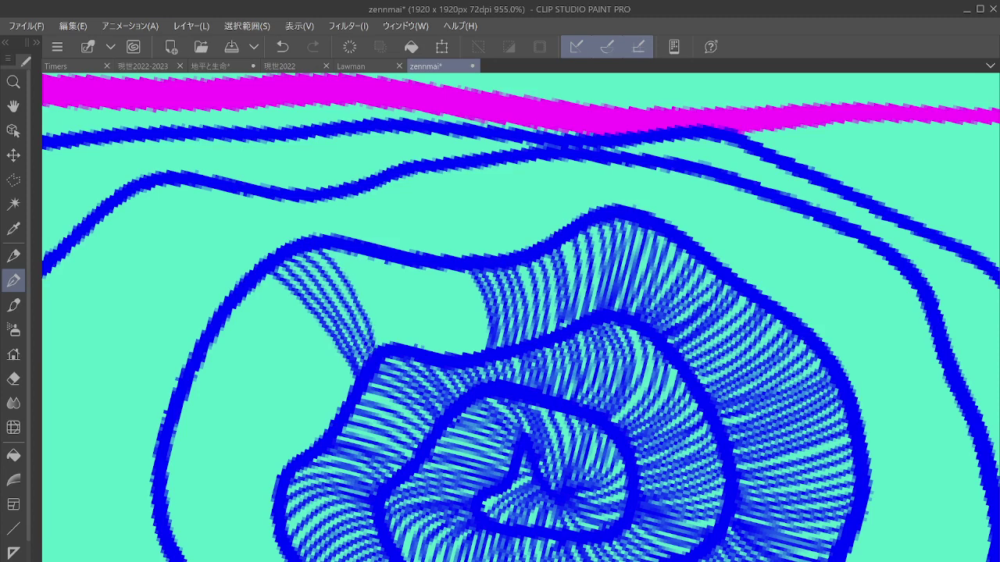
{"action": "left_click_drag", "start_coordinate": [336, 255], "coordinate": [391, 345]}
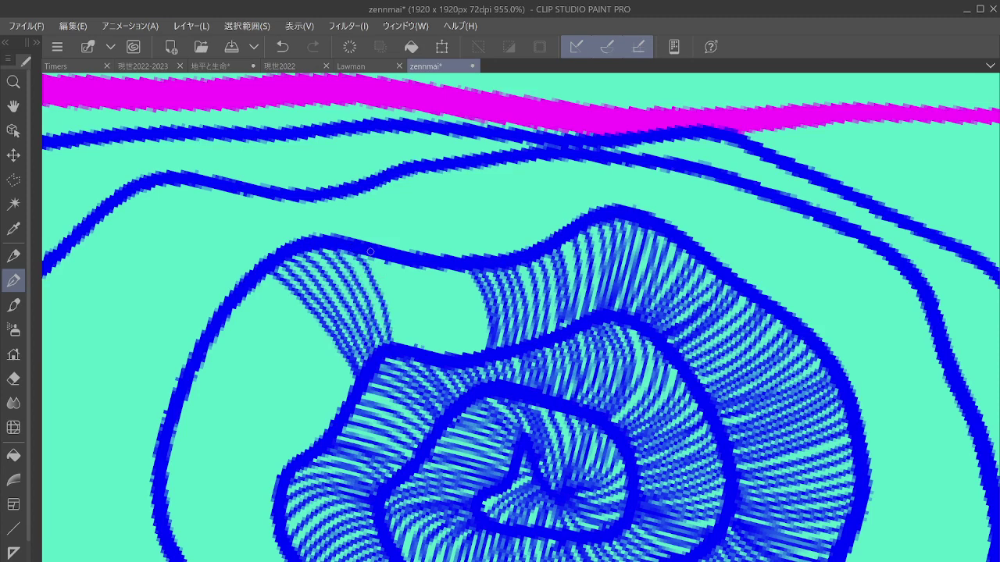
{"action": "left_click_drag", "start_coordinate": [370, 252], "coordinate": [402, 347]}
{"action": "mouse_move", "coordinate": [383, 256]}
{"action": "left_mouse_down"}
{"action": "mouse_move", "coordinate": [414, 349]}
{"action": "mouse_move", "coordinate": [421, 335]}
{"action": "mouse_move", "coordinate": [427, 352]}
{"action": "left_mouse_up"}
{"action": "mouse_move", "coordinate": [412, 266]}
{"action": "left_mouse_down"}
{"action": "mouse_move", "coordinate": [434, 356]}
{"action": "mouse_move", "coordinate": [461, 353]}
{"action": "left_mouse_up"}
{"action": "mouse_move", "coordinate": [445, 265]}
{"action": "left_mouse_down"}
{"action": "mouse_move", "coordinate": [464, 357]}
{"action": "mouse_move", "coordinate": [472, 338]}
{"action": "mouse_move", "coordinate": [479, 359]}
{"action": "left_mouse_up"}
Step: Hatch the broad stretch beyond that corner with long blue lines spanning both coils, closing the gap to the existing hatching
{"action": "left_click_drag", "start_coordinate": [469, 312], "coordinate": [482, 400]}
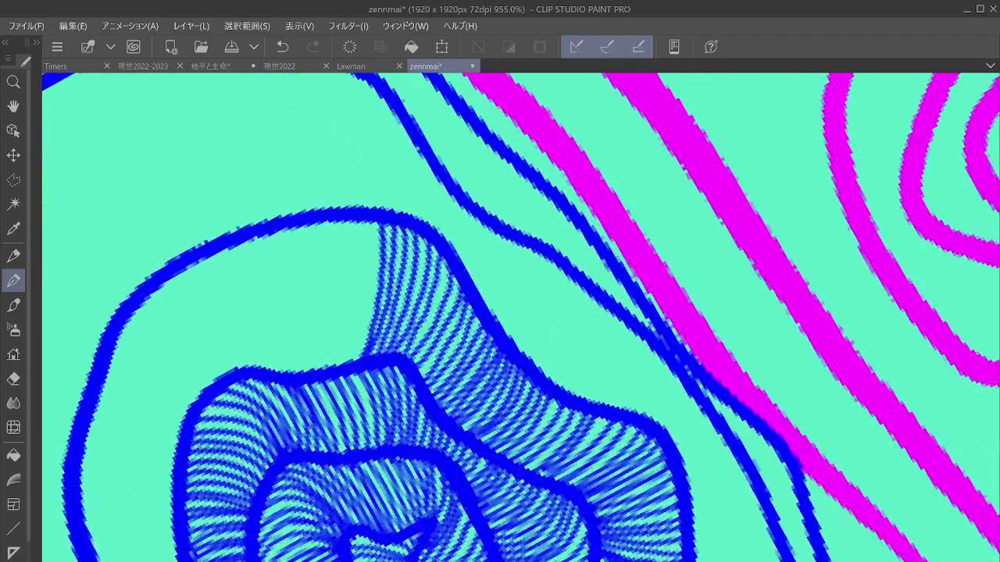
{"action": "key", "text": "minus"}
{"action": "mouse_move", "coordinate": [226, 353]}
{"action": "left_mouse_down"}
{"action": "mouse_move", "coordinate": [294, 428]}
{"action": "mouse_move", "coordinate": [306, 419]}
{"action": "left_mouse_up"}
{"action": "mouse_move", "coordinate": [239, 331]}
{"action": "left_mouse_down"}
{"action": "mouse_move", "coordinate": [319, 417]}
{"action": "mouse_move", "coordinate": [303, 380]}
{"action": "mouse_move", "coordinate": [325, 411]}
{"action": "left_mouse_up"}
{"action": "mouse_move", "coordinate": [265, 312]}
{"action": "left_mouse_down"}
{"action": "mouse_move", "coordinate": [334, 403]}
{"action": "mouse_move", "coordinate": [325, 369]}
{"action": "mouse_move", "coordinate": [342, 403]}
{"action": "left_mouse_up"}
{"action": "left_click_drag", "start_coordinate": [284, 297], "coordinate": [359, 405]}
{"action": "mouse_move", "coordinate": [309, 282]}
{"action": "left_mouse_down"}
{"action": "mouse_move", "coordinate": [367, 403]}
{"action": "mouse_move", "coordinate": [382, 396]}
{"action": "left_mouse_up"}
{"action": "mouse_move", "coordinate": [339, 276]}
{"action": "left_mouse_down"}
{"action": "mouse_move", "coordinate": [393, 408]}
{"action": "mouse_move", "coordinate": [386, 318]}
{"action": "mouse_move", "coordinate": [406, 411]}
{"action": "left_mouse_up"}
{"action": "left_click_drag", "start_coordinate": [371, 266], "coordinate": [417, 401]}
{"action": "mouse_move", "coordinate": [388, 266]}
{"action": "left_mouse_down"}
{"action": "mouse_move", "coordinate": [425, 401]}
{"action": "mouse_move", "coordinate": [434, 380]}
{"action": "mouse_move", "coordinate": [441, 398]}
{"action": "left_mouse_up"}
{"action": "mouse_move", "coordinate": [412, 255]}
{"action": "left_mouse_down"}
{"action": "mouse_move", "coordinate": [449, 401]}
{"action": "mouse_move", "coordinate": [451, 295]}
{"action": "mouse_move", "coordinate": [460, 386]}
{"action": "left_mouse_up"}
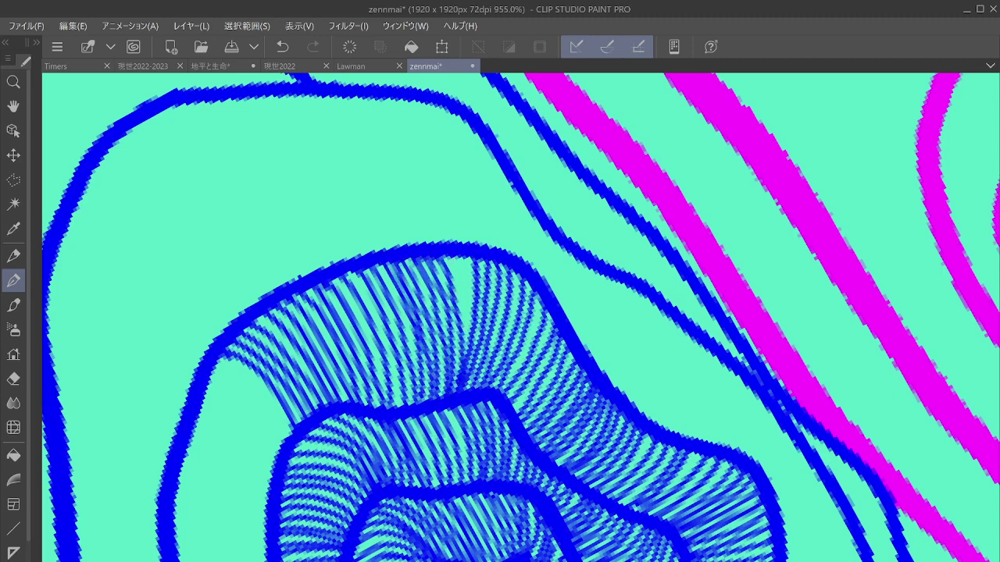
{"action": "left_click_drag", "start_coordinate": [447, 255], "coordinate": [461, 383]}
{"action": "mouse_move", "coordinate": [462, 258]}
{"action": "left_mouse_down"}
{"action": "mouse_move", "coordinate": [469, 293]}
{"action": "mouse_move", "coordinate": [454, 388]}
{"action": "left_mouse_up"}
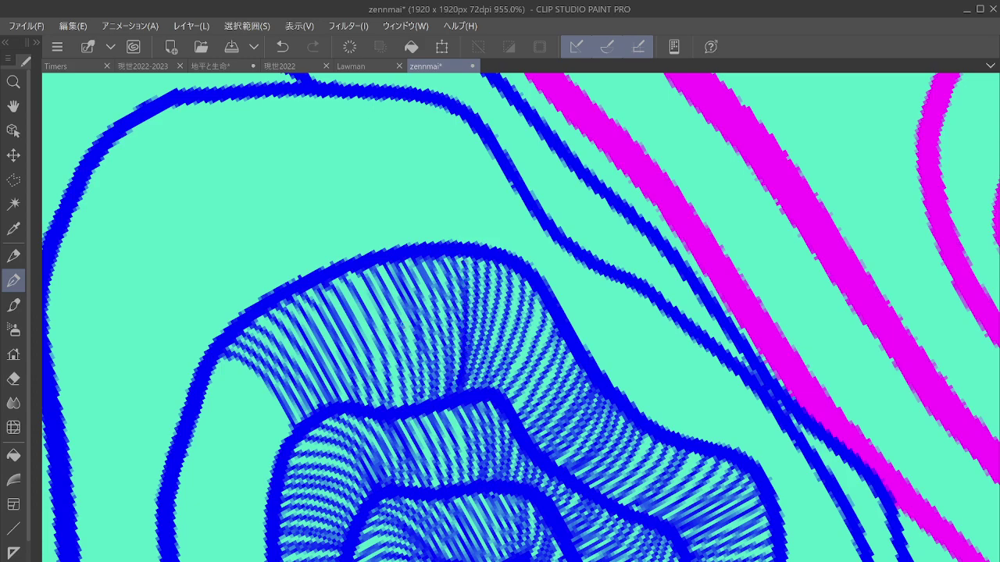
Step: Hatch the next rounded bend of the outer band with fine curved blue lines until they meet the long hatching
{"action": "left_click_drag", "start_coordinate": [594, 235], "coordinate": [631, 305]}
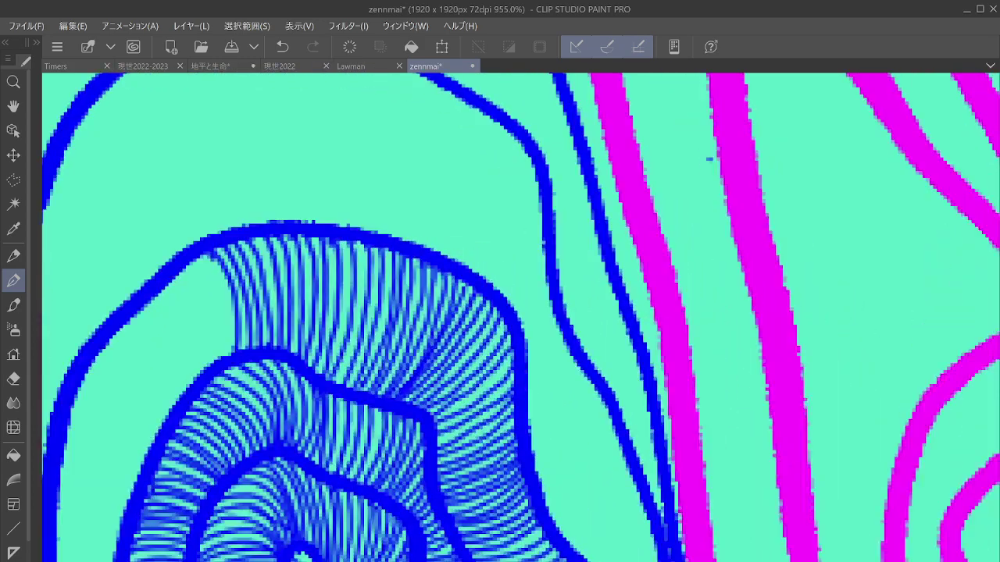
{"action": "mouse_move", "coordinate": [469, 312]}
{"action": "left_mouse_down"}
{"action": "mouse_move", "coordinate": [646, 281]}
{"action": "mouse_move", "coordinate": [636, 283]}
{"action": "mouse_move", "coordinate": [637, 348]}
{"action": "left_mouse_up"}
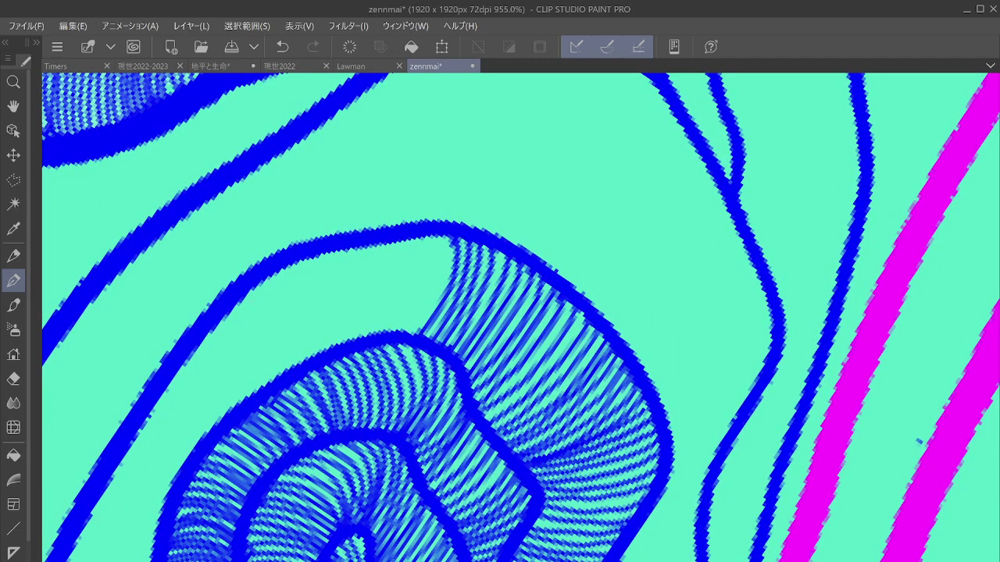
{"action": "mouse_move", "coordinate": [249, 285]}
{"action": "left_mouse_down"}
{"action": "mouse_move", "coordinate": [291, 369]}
{"action": "mouse_move", "coordinate": [289, 324]}
{"action": "mouse_move", "coordinate": [304, 361]}
{"action": "left_mouse_up"}
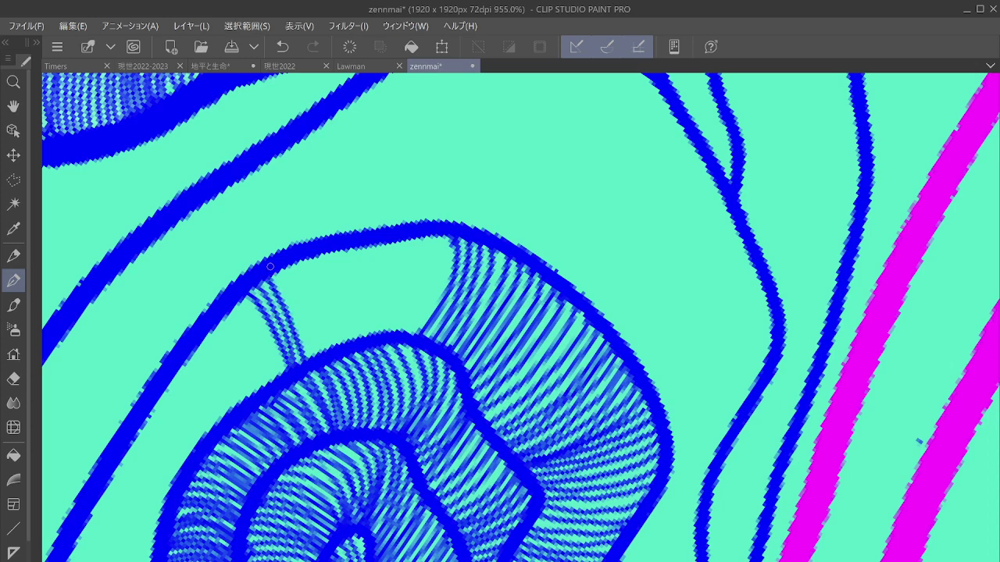
{"action": "left_click_drag", "start_coordinate": [270, 267], "coordinate": [303, 358]}
{"action": "mouse_move", "coordinate": [285, 266]}
{"action": "left_mouse_down"}
{"action": "mouse_move", "coordinate": [321, 356]}
{"action": "mouse_move", "coordinate": [327, 314]}
{"action": "mouse_move", "coordinate": [336, 348]}
{"action": "left_mouse_up"}
{"action": "mouse_move", "coordinate": [319, 254]}
{"action": "left_mouse_down"}
{"action": "mouse_move", "coordinate": [341, 343]}
{"action": "mouse_move", "coordinate": [362, 340]}
{"action": "left_mouse_up"}
{"action": "left_click_drag", "start_coordinate": [352, 248], "coordinate": [371, 335]}
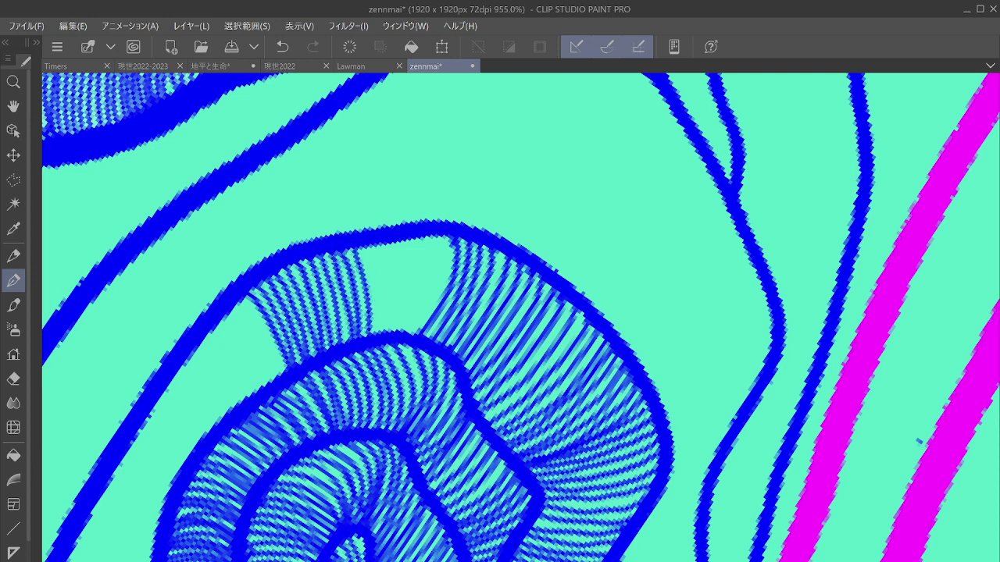
{"action": "mouse_move", "coordinate": [363, 250]}
{"action": "left_mouse_down"}
{"action": "mouse_move", "coordinate": [381, 336]}
{"action": "mouse_move", "coordinate": [403, 332]}
{"action": "left_mouse_up"}
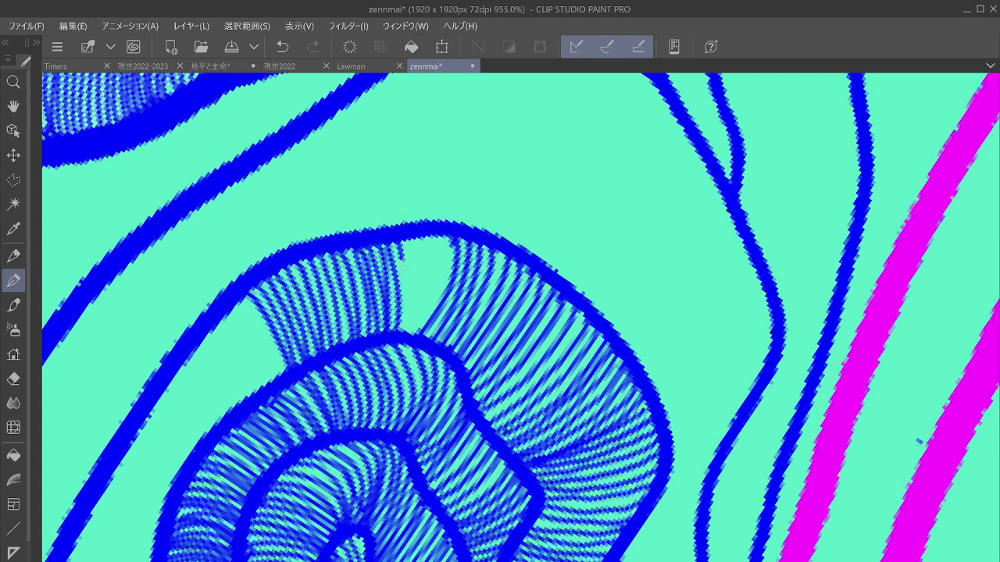
{"action": "left_click_drag", "start_coordinate": [397, 258], "coordinate": [407, 332]}
{"action": "left_click_drag", "start_coordinate": [400, 239], "coordinate": [418, 336]}
{"action": "mouse_move", "coordinate": [406, 237]}
{"action": "left_mouse_down"}
{"action": "mouse_move", "coordinate": [422, 280]}
{"action": "mouse_move", "coordinate": [422, 336]}
{"action": "left_mouse_up"}
{"action": "left_click_drag", "start_coordinate": [426, 236], "coordinate": [419, 335]}
{"action": "left_click_drag", "start_coordinate": [439, 238], "coordinate": [422, 336]}
{"action": "left_click_drag", "start_coordinate": [451, 235], "coordinate": [422, 328]}
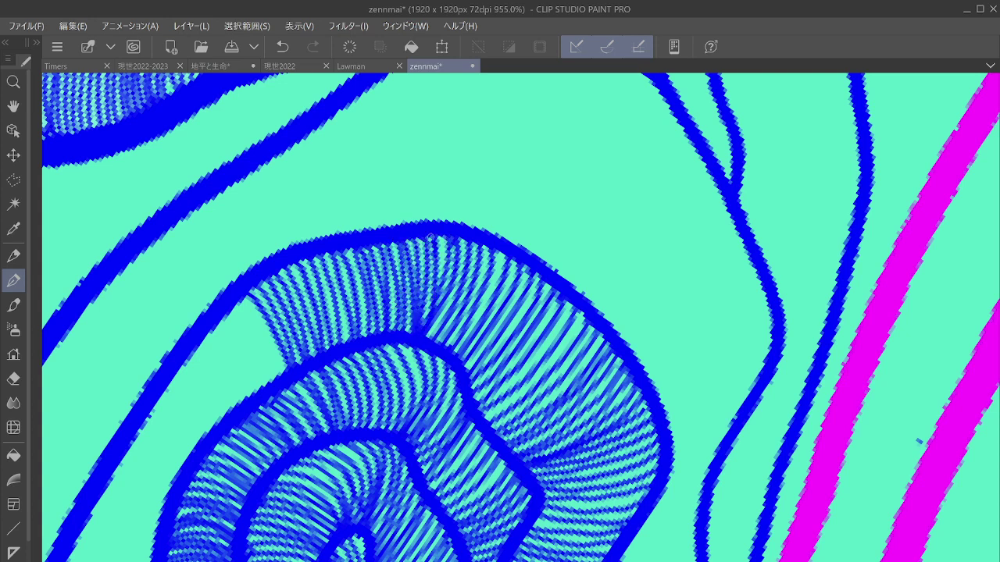
Step: Hatch the narrower sloping stretch following the bend with short blue lines up to the finished bend, undoing the surplus last lines
{"action": "mouse_move", "coordinate": [130, 442]}
{"action": "left_mouse_down"}
{"action": "mouse_move", "coordinate": [184, 473]}
{"action": "mouse_move", "coordinate": [189, 465]}
{"action": "left_mouse_up"}
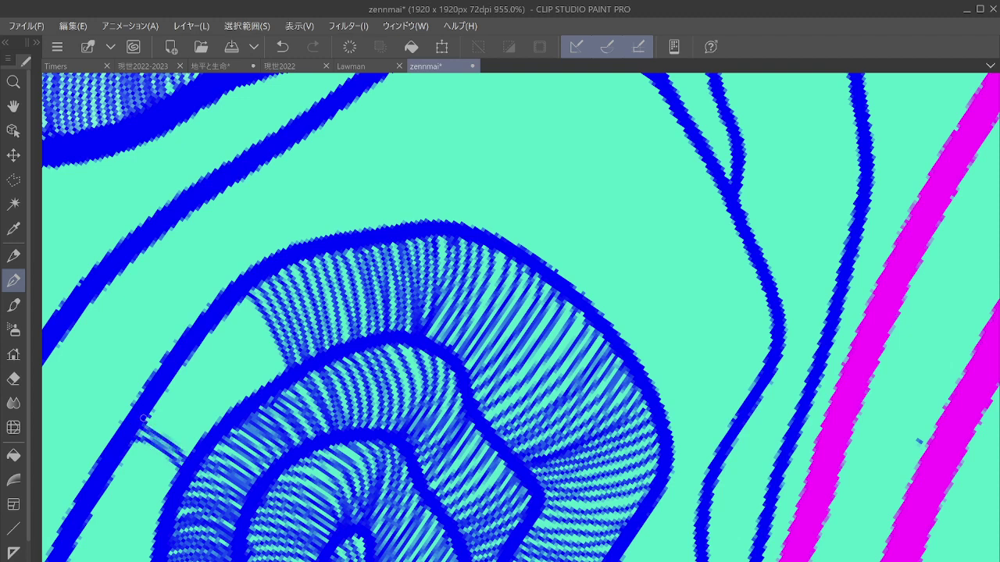
{"action": "left_click_drag", "start_coordinate": [142, 417], "coordinate": [194, 461]}
{"action": "mouse_move", "coordinate": [157, 397]}
{"action": "left_mouse_down"}
{"action": "mouse_move", "coordinate": [197, 449]}
{"action": "mouse_move", "coordinate": [211, 433]}
{"action": "left_mouse_up"}
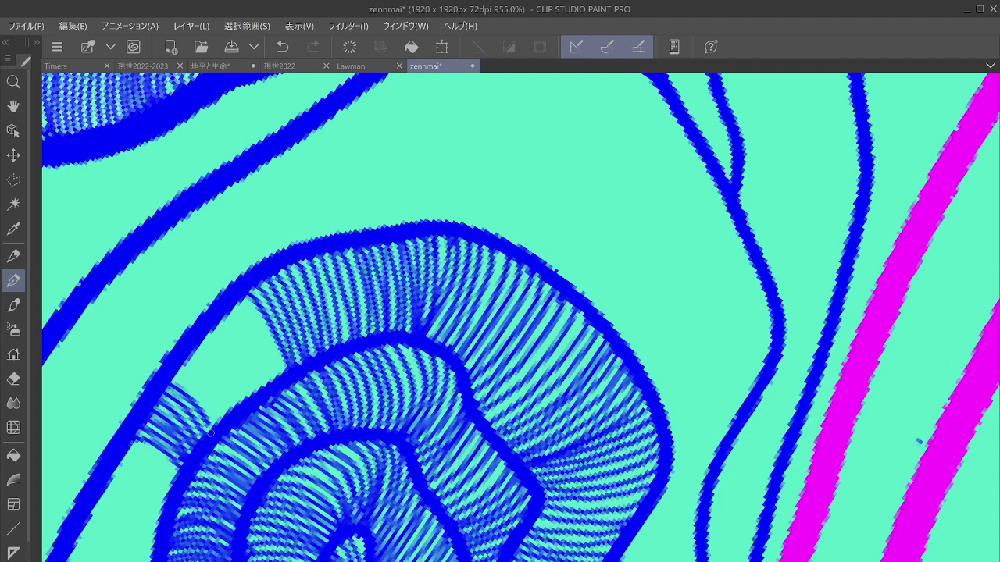
{"action": "mouse_move", "coordinate": [172, 375]}
{"action": "left_mouse_down"}
{"action": "mouse_move", "coordinate": [222, 425]}
{"action": "mouse_move", "coordinate": [228, 416]}
{"action": "left_mouse_up"}
{"action": "mouse_move", "coordinate": [190, 351]}
{"action": "left_mouse_down"}
{"action": "mouse_move", "coordinate": [238, 404]}
{"action": "mouse_move", "coordinate": [245, 400]}
{"action": "left_mouse_up"}
{"action": "left_click_drag", "start_coordinate": [206, 336], "coordinate": [261, 398]}
{"action": "mouse_move", "coordinate": [216, 319]}
{"action": "left_mouse_down"}
{"action": "mouse_move", "coordinate": [267, 395]}
{"action": "mouse_move", "coordinate": [276, 369]}
{"action": "left_mouse_up"}
{"action": "left_click_drag", "start_coordinate": [237, 297], "coordinate": [279, 353]}
{"action": "mouse_move", "coordinate": [242, 300]}
{"action": "left_mouse_down"}
{"action": "mouse_move", "coordinate": [283, 375]}
{"action": "mouse_move", "coordinate": [527, 264]}
{"action": "left_mouse_up"}
{"action": "left_click_drag", "start_coordinate": [357, 283], "coordinate": [420, 243]}
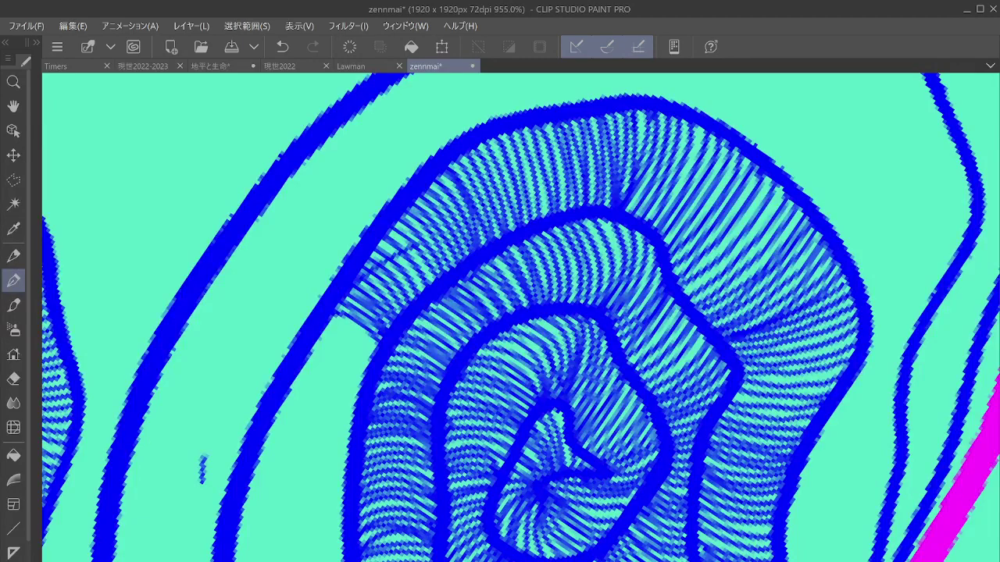
{"action": "left_click", "coordinate": [282, 47]}
{"action": "left_click", "coordinate": [282, 46]}
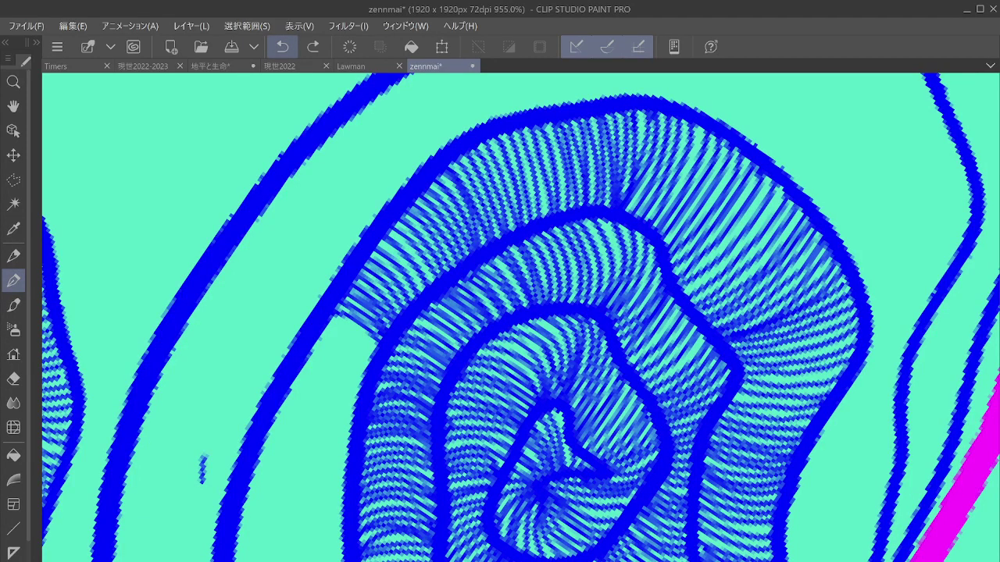
Step: Continue the blue hatching along the gently curving outer band after the narrow slope, filling the gap to the earlier lines
{"action": "mouse_move", "coordinate": [328, 391]}
{"action": "left_mouse_down"}
{"action": "mouse_move", "coordinate": [312, 345]}
{"action": "mouse_move", "coordinate": [319, 286]}
{"action": "left_mouse_up"}
{"action": "left_click_drag", "start_coordinate": [163, 304], "coordinate": [232, 382]}
{"action": "mouse_move", "coordinate": [182, 296]}
{"action": "left_mouse_down"}
{"action": "mouse_move", "coordinate": [237, 377]}
{"action": "mouse_move", "coordinate": [252, 361]}
{"action": "left_mouse_up"}
{"action": "mouse_move", "coordinate": [210, 279]}
{"action": "left_mouse_down"}
{"action": "mouse_move", "coordinate": [259, 364]}
{"action": "mouse_move", "coordinate": [272, 353]}
{"action": "left_mouse_up"}
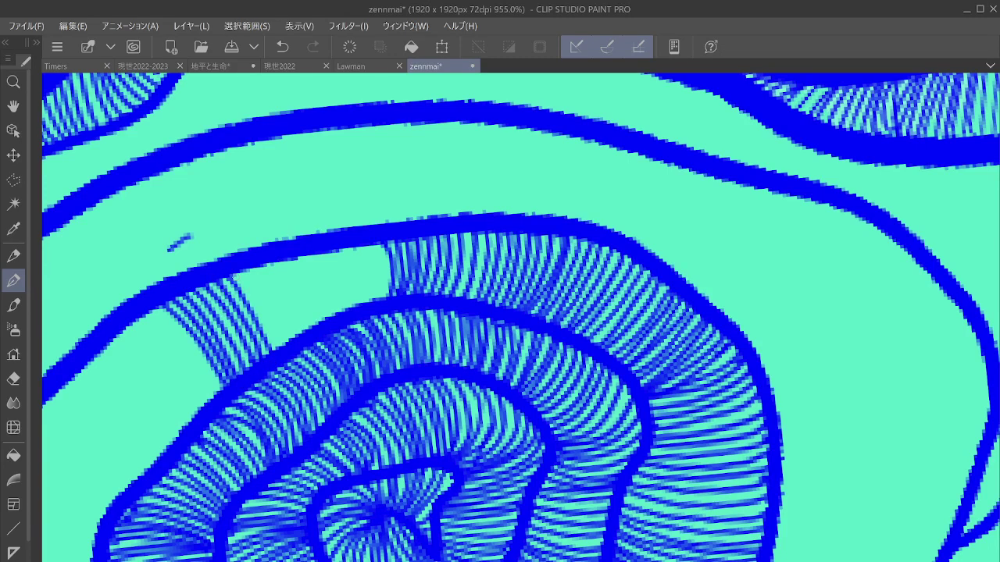
{"action": "mouse_move", "coordinate": [239, 272]}
{"action": "left_mouse_down"}
{"action": "mouse_move", "coordinate": [277, 350]}
{"action": "mouse_move", "coordinate": [298, 341]}
{"action": "left_mouse_up"}
{"action": "mouse_move", "coordinate": [274, 257]}
{"action": "left_mouse_down"}
{"action": "mouse_move", "coordinate": [305, 343]}
{"action": "mouse_move", "coordinate": [310, 334]}
{"action": "left_mouse_up"}
{"action": "left_click_drag", "start_coordinate": [302, 257], "coordinate": [323, 328]}
{"action": "left_click_drag", "start_coordinate": [310, 253], "coordinate": [333, 319]}
{"action": "left_click_drag", "start_coordinate": [321, 254], "coordinate": [340, 315]}
{"action": "mouse_move", "coordinate": [331, 252]}
{"action": "left_mouse_down"}
{"action": "mouse_move", "coordinate": [348, 313]}
{"action": "mouse_move", "coordinate": [362, 309]}
{"action": "left_mouse_up"}
{"action": "left_click_drag", "start_coordinate": [356, 242], "coordinate": [371, 303]}
{"action": "left_click_drag", "start_coordinate": [364, 246], "coordinate": [382, 302]}
Step: Hatch the flatter, widening stretch of the band with evenly spaced blue lines from its rounded corner to the finished slope
{"action": "mouse_move", "coordinate": [376, 242]}
{"action": "left_mouse_down"}
{"action": "mouse_move", "coordinate": [389, 291]}
{"action": "mouse_move", "coordinate": [531, 215]}
{"action": "mouse_move", "coordinate": [661, 197]}
{"action": "left_mouse_up"}
{"action": "left_click_drag", "start_coordinate": [794, 205], "coordinate": [795, 527]}
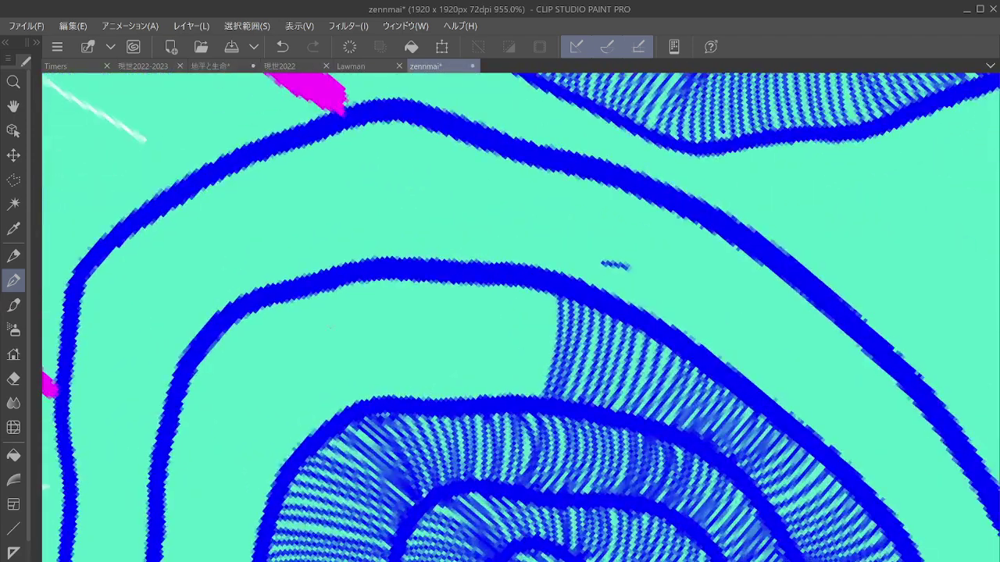
{"action": "left_click_drag", "start_coordinate": [317, 287], "coordinate": [357, 400]}
{"action": "left_click_drag", "start_coordinate": [333, 288], "coordinate": [369, 399]}
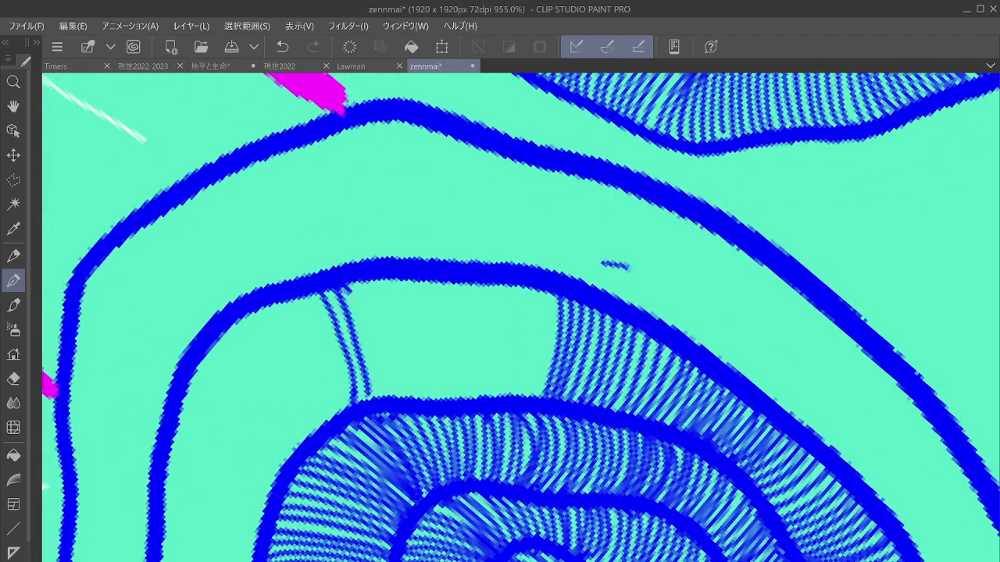
{"action": "mouse_move", "coordinate": [348, 291]}
{"action": "left_mouse_down"}
{"action": "mouse_move", "coordinate": [375, 401]}
{"action": "mouse_move", "coordinate": [384, 392]}
{"action": "left_mouse_up"}
{"action": "mouse_move", "coordinate": [365, 273]}
{"action": "left_mouse_down"}
{"action": "mouse_move", "coordinate": [392, 399]}
{"action": "mouse_move", "coordinate": [411, 372]}
{"action": "mouse_move", "coordinate": [414, 399]}
{"action": "left_mouse_up"}
{"action": "mouse_move", "coordinate": [398, 279]}
{"action": "left_mouse_down"}
{"action": "mouse_move", "coordinate": [421, 343]}
{"action": "mouse_move", "coordinate": [423, 398]}
{"action": "left_mouse_up"}
{"action": "mouse_move", "coordinate": [414, 281]}
{"action": "left_mouse_down"}
{"action": "mouse_move", "coordinate": [431, 327]}
{"action": "mouse_move", "coordinate": [434, 400]}
{"action": "mouse_move", "coordinate": [450, 400]}
{"action": "left_mouse_up"}
{"action": "left_click_drag", "start_coordinate": [446, 281], "coordinate": [450, 400]}
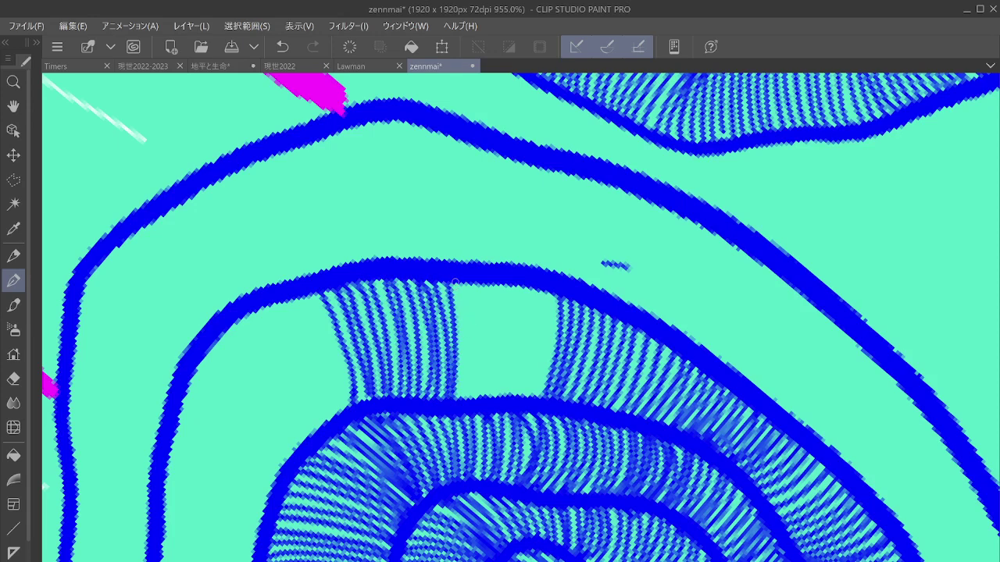
{"action": "mouse_move", "coordinate": [456, 281]}
{"action": "left_mouse_down"}
{"action": "mouse_move", "coordinate": [469, 401]}
{"action": "mouse_move", "coordinate": [494, 398]}
{"action": "left_mouse_up"}
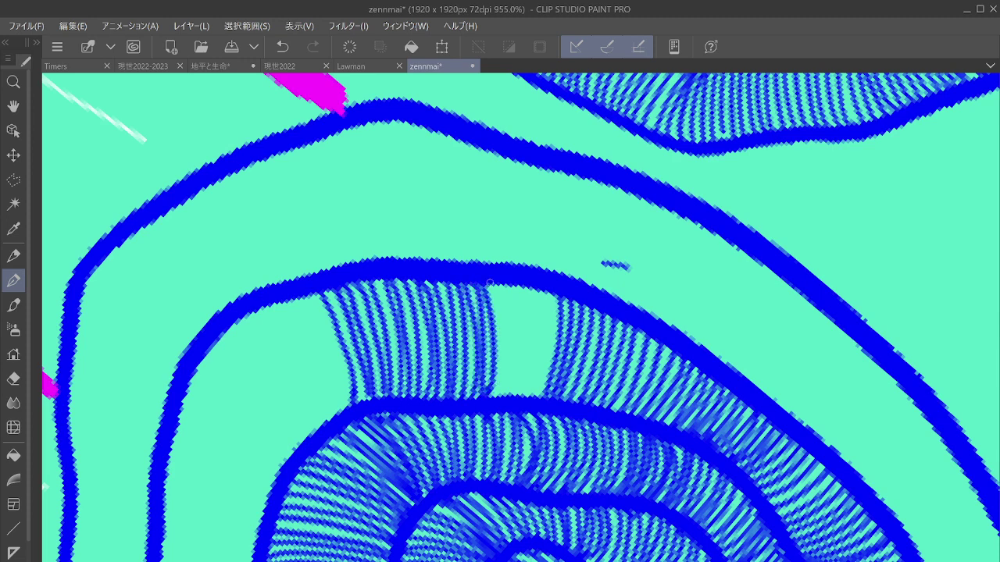
{"action": "mouse_move", "coordinate": [490, 282]}
{"action": "left_mouse_down"}
{"action": "mouse_move", "coordinate": [500, 398]}
{"action": "mouse_move", "coordinate": [506, 335]}
{"action": "mouse_move", "coordinate": [513, 392]}
{"action": "left_mouse_up"}
{"action": "left_click_drag", "start_coordinate": [507, 282], "coordinate": [519, 395]}
{"action": "left_click_drag", "start_coordinate": [525, 286], "coordinate": [531, 375]}
{"action": "left_click_drag", "start_coordinate": [534, 375], "coordinate": [531, 397]}
{"action": "left_click_drag", "start_coordinate": [549, 292], "coordinate": [540, 398]}
Step: Hatch the rounded corner after the flat stretch with long fanning blue lines, connecting them to the finished hatching
{"action": "left_click_drag", "start_coordinate": [540, 235], "coordinate": [582, 258], "text": "shift"}
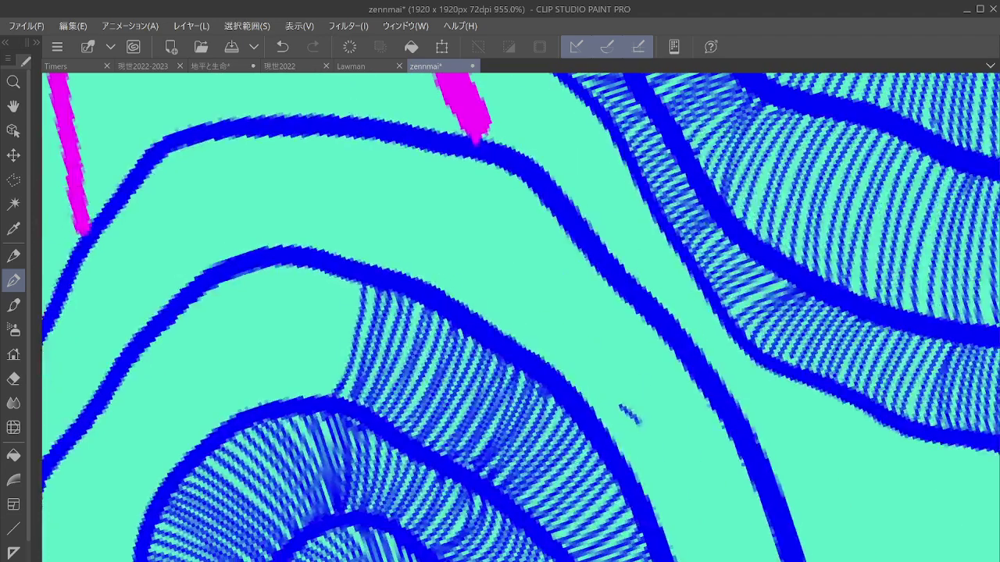
{"action": "left_click_drag", "start_coordinate": [531, 375], "coordinate": [638, 399]}
{"action": "mouse_move", "coordinate": [269, 340]}
{"action": "left_mouse_down"}
{"action": "mouse_move", "coordinate": [324, 450]}
{"action": "mouse_move", "coordinate": [344, 439]}
{"action": "left_mouse_up"}
{"action": "mouse_move", "coordinate": [301, 320]}
{"action": "left_mouse_down"}
{"action": "mouse_move", "coordinate": [352, 433]}
{"action": "mouse_move", "coordinate": [348, 367]}
{"action": "mouse_move", "coordinate": [363, 429]}
{"action": "left_mouse_up"}
{"action": "left_click_drag", "start_coordinate": [332, 301], "coordinate": [375, 430]}
{"action": "mouse_move", "coordinate": [353, 287]}
{"action": "left_mouse_down"}
{"action": "mouse_move", "coordinate": [380, 428]}
{"action": "mouse_move", "coordinate": [391, 422]}
{"action": "left_mouse_up"}
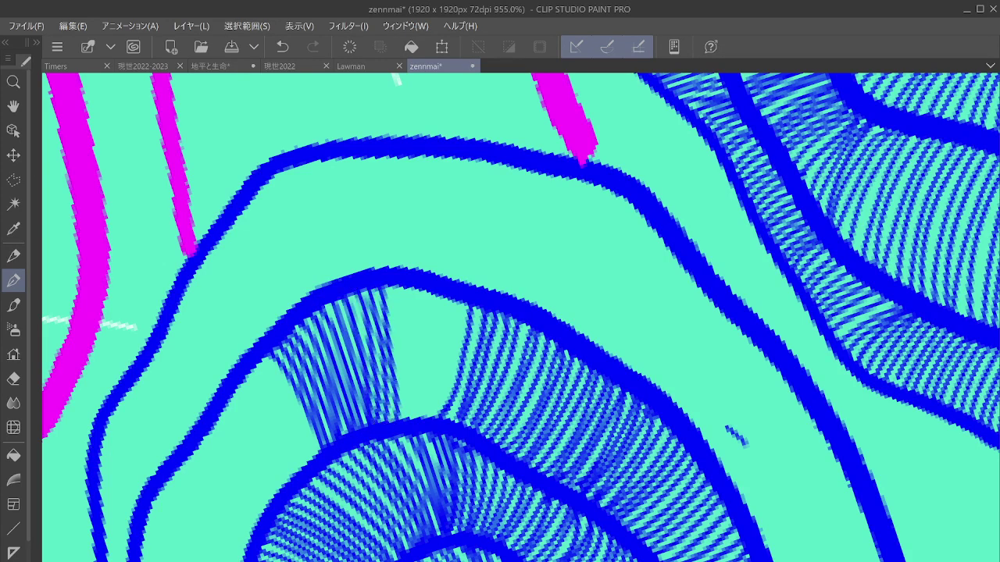
{"action": "mouse_move", "coordinate": [387, 279]}
{"action": "left_mouse_down"}
{"action": "mouse_move", "coordinate": [403, 409]}
{"action": "mouse_move", "coordinate": [414, 282]}
{"action": "mouse_move", "coordinate": [403, 427]}
{"action": "left_mouse_up"}
{"action": "mouse_move", "coordinate": [424, 287]}
{"action": "left_mouse_down"}
{"action": "mouse_move", "coordinate": [424, 385]}
{"action": "mouse_move", "coordinate": [413, 423]}
{"action": "left_mouse_up"}
{"action": "left_click_drag", "start_coordinate": [434, 291], "coordinate": [421, 421]}
{"action": "left_click_drag", "start_coordinate": [446, 293], "coordinate": [427, 422]}
{"action": "mouse_move", "coordinate": [456, 296]}
{"action": "left_mouse_down"}
{"action": "mouse_move", "coordinate": [458, 331]}
{"action": "mouse_move", "coordinate": [431, 418]}
{"action": "left_mouse_up"}
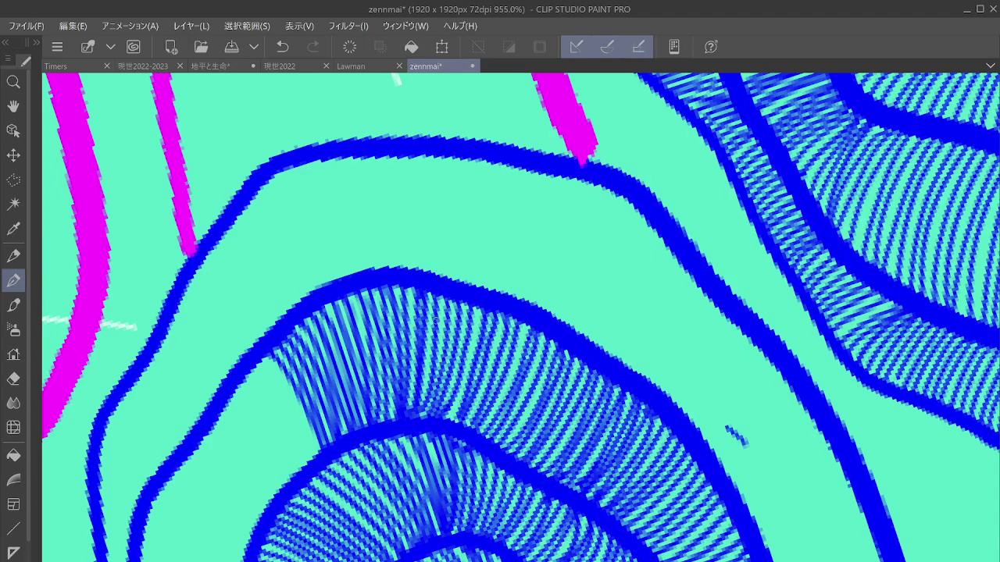
Step: Hatch the following shoulder of the band, where the two outermost coils draw close together, with curved blue lines up to the fanned corner
{"action": "mouse_move", "coordinate": [436, 321]}
{"action": "left_mouse_down"}
{"action": "mouse_move", "coordinate": [470, 339]}
{"action": "mouse_move", "coordinate": [637, 298]}
{"action": "mouse_move", "coordinate": [708, 308]}
{"action": "left_mouse_up"}
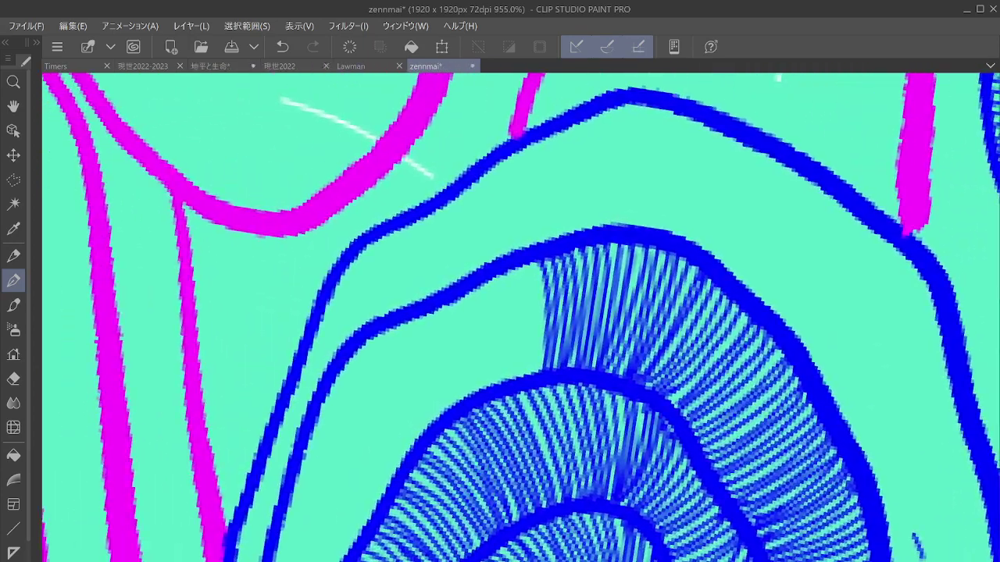
{"action": "left_click_drag", "start_coordinate": [311, 429], "coordinate": [391, 494]}
{"action": "left_click_drag", "start_coordinate": [316, 419], "coordinate": [391, 479]}
{"action": "mouse_move", "coordinate": [315, 400]}
{"action": "left_mouse_down"}
{"action": "mouse_move", "coordinate": [400, 470]}
{"action": "mouse_move", "coordinate": [398, 433]}
{"action": "mouse_move", "coordinate": [409, 453]}
{"action": "left_mouse_up"}
{"action": "left_click_drag", "start_coordinate": [333, 382], "coordinate": [420, 445]}
{"action": "left_click_drag", "start_coordinate": [346, 359], "coordinate": [425, 434]}
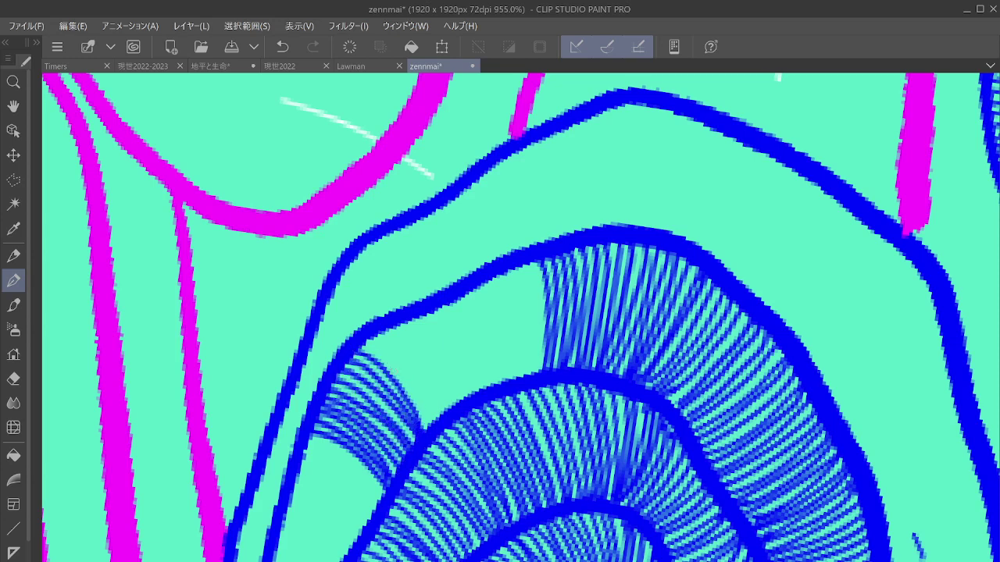
{"action": "mouse_move", "coordinate": [367, 340]}
{"action": "left_mouse_down"}
{"action": "mouse_move", "coordinate": [433, 423]}
{"action": "mouse_move", "coordinate": [398, 350]}
{"action": "mouse_move", "coordinate": [436, 427]}
{"action": "left_mouse_up"}
{"action": "left_click_drag", "start_coordinate": [383, 321], "coordinate": [443, 419]}
{"action": "mouse_move", "coordinate": [399, 321]}
{"action": "left_mouse_down"}
{"action": "mouse_move", "coordinate": [445, 395]}
{"action": "mouse_move", "coordinate": [426, 326]}
{"action": "mouse_move", "coordinate": [454, 413]}
{"action": "left_mouse_up"}
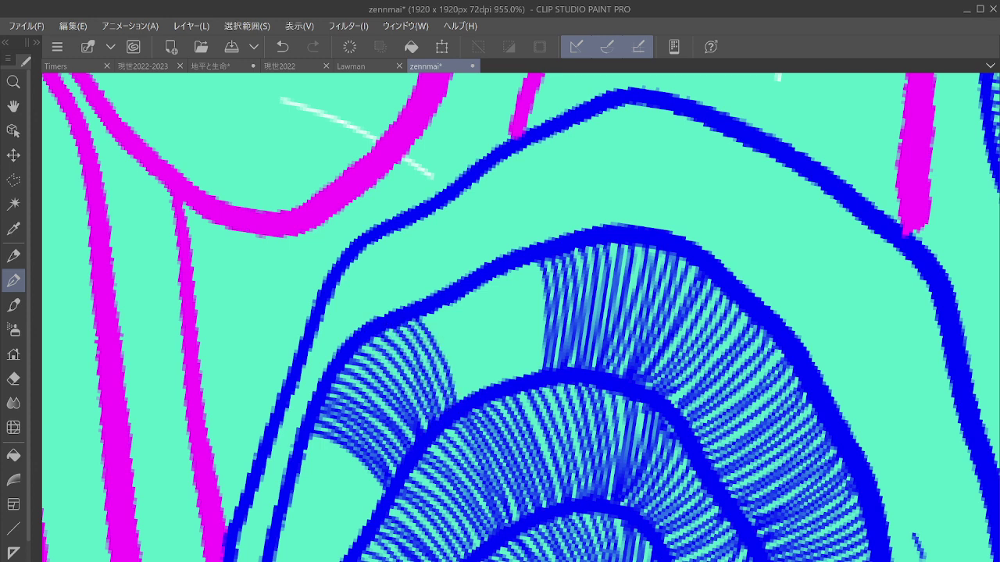
{"action": "mouse_move", "coordinate": [422, 314]}
{"action": "left_mouse_down"}
{"action": "mouse_move", "coordinate": [469, 398]}
{"action": "mouse_move", "coordinate": [484, 389]}
{"action": "left_mouse_up"}
{"action": "left_click_drag", "start_coordinate": [450, 302], "coordinate": [500, 389]}
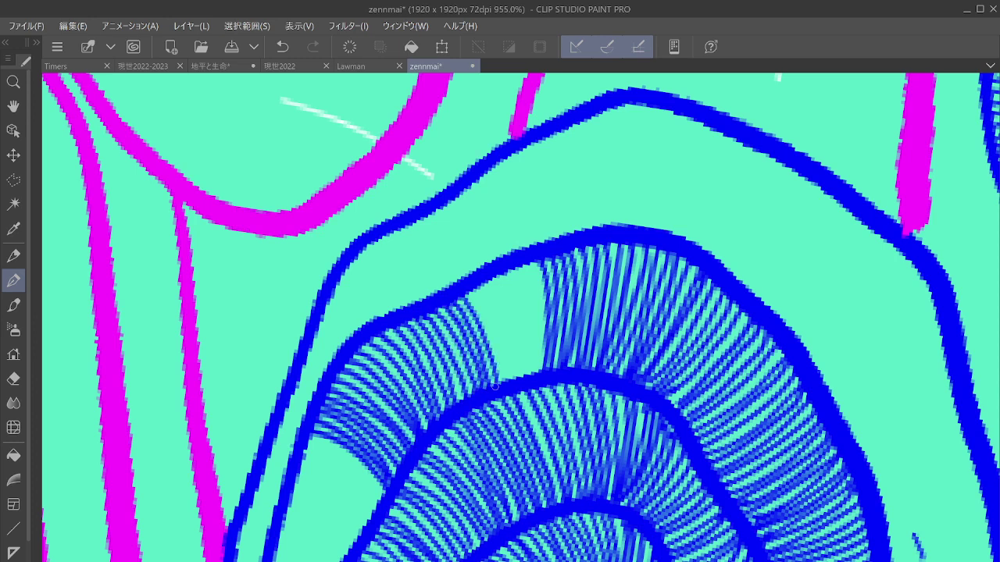
{"action": "mouse_move", "coordinate": [465, 286]}
{"action": "left_mouse_down"}
{"action": "mouse_move", "coordinate": [505, 386]}
{"action": "mouse_move", "coordinate": [514, 367]}
{"action": "left_mouse_up"}
{"action": "mouse_move", "coordinate": [486, 281]}
{"action": "left_mouse_down"}
{"action": "mouse_move", "coordinate": [521, 377]}
{"action": "mouse_move", "coordinate": [530, 375]}
{"action": "left_mouse_up"}
{"action": "left_click_drag", "start_coordinate": [510, 264], "coordinate": [540, 378]}
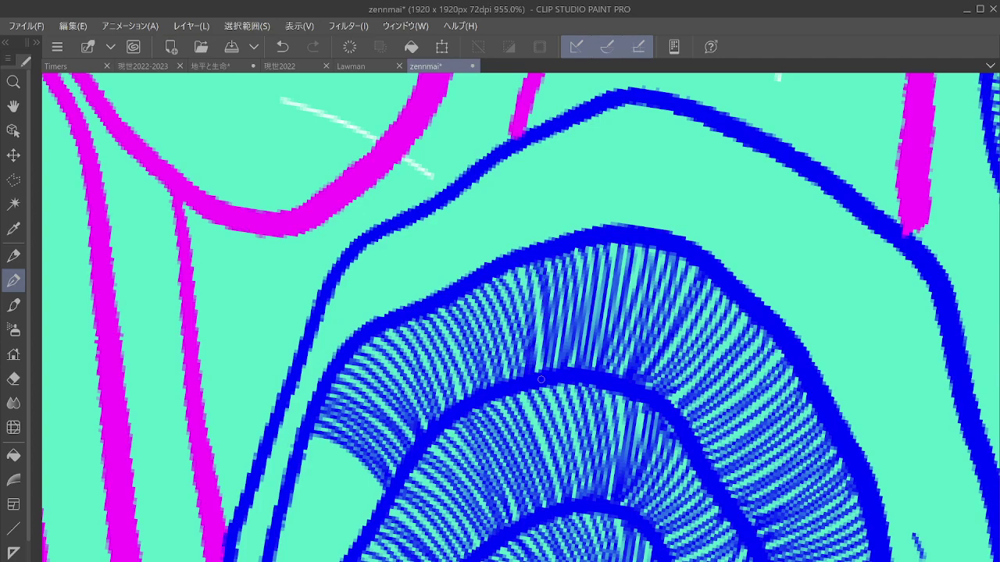
Step: Hatch the smooth stretch of the outer band just before the two outer coils merge, joining the blue lines to the finished hatching
{"action": "key", "text": "asciicircum"}
{"action": "key", "text": "asciicircum"}
{"action": "key", "text": "asciicircum"}
{"action": "key", "text": "asciicircum"}
{"action": "key", "text": "asciicircum"}
{"action": "key", "text": "asciicircum"}
{"action": "key", "text": "asciicircum"}
{"action": "key", "text": "asciicircum"}
{"action": "key", "text": "asciicircum"}
{"action": "key", "text": "asciicircum"}
{"action": "key", "text": "asciicircum"}
{"action": "key", "text": "asciicircum"}
{"action": "key", "text": "asciicircum"}
{"action": "key", "text": "asciicircum"}
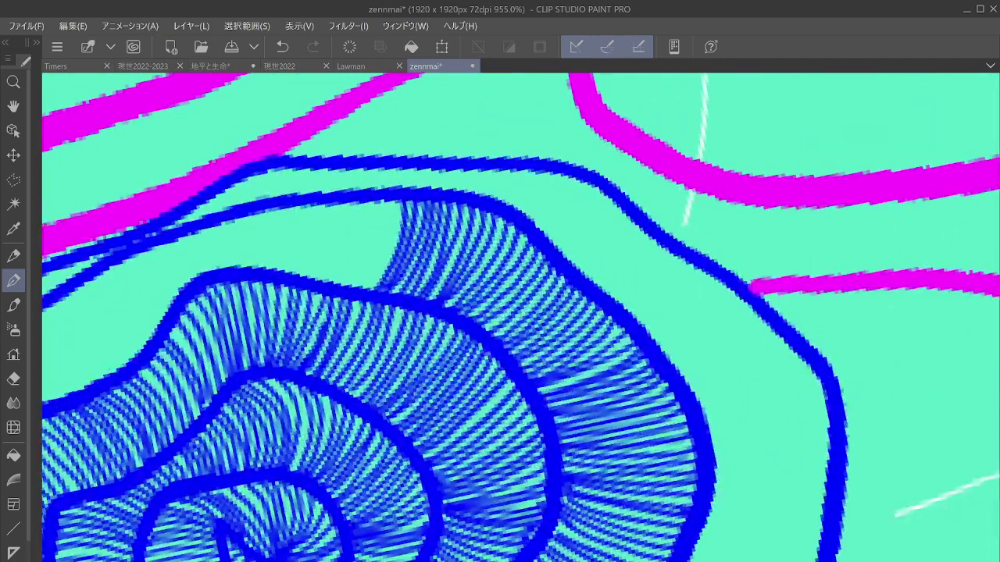
{"action": "left_click_drag", "start_coordinate": [406, 257], "coordinate": [579, 355]}
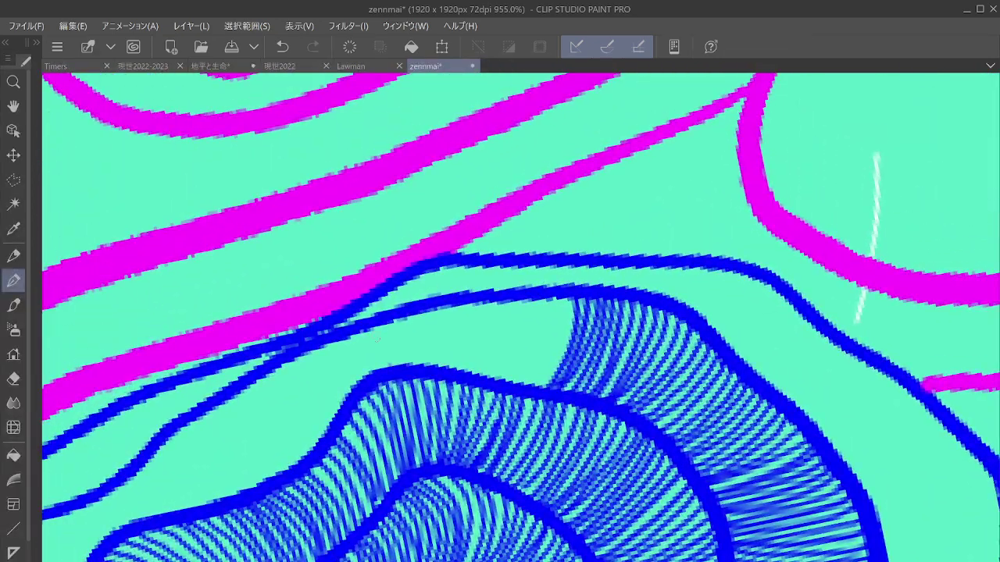
{"action": "mouse_move", "coordinate": [378, 327]}
{"action": "left_mouse_down"}
{"action": "mouse_move", "coordinate": [391, 368]}
{"action": "mouse_move", "coordinate": [406, 372]}
{"action": "left_mouse_up"}
{"action": "mouse_move", "coordinate": [402, 314]}
{"action": "left_mouse_down"}
{"action": "mouse_move", "coordinate": [416, 373]}
{"action": "mouse_move", "coordinate": [433, 364]}
{"action": "left_mouse_up"}
{"action": "mouse_move", "coordinate": [431, 310]}
{"action": "left_mouse_down"}
{"action": "mouse_move", "coordinate": [442, 368]}
{"action": "mouse_move", "coordinate": [452, 358]}
{"action": "mouse_move", "coordinate": [456, 370]}
{"action": "left_mouse_up"}
{"action": "left_click_drag", "start_coordinate": [459, 302], "coordinate": [467, 367]}
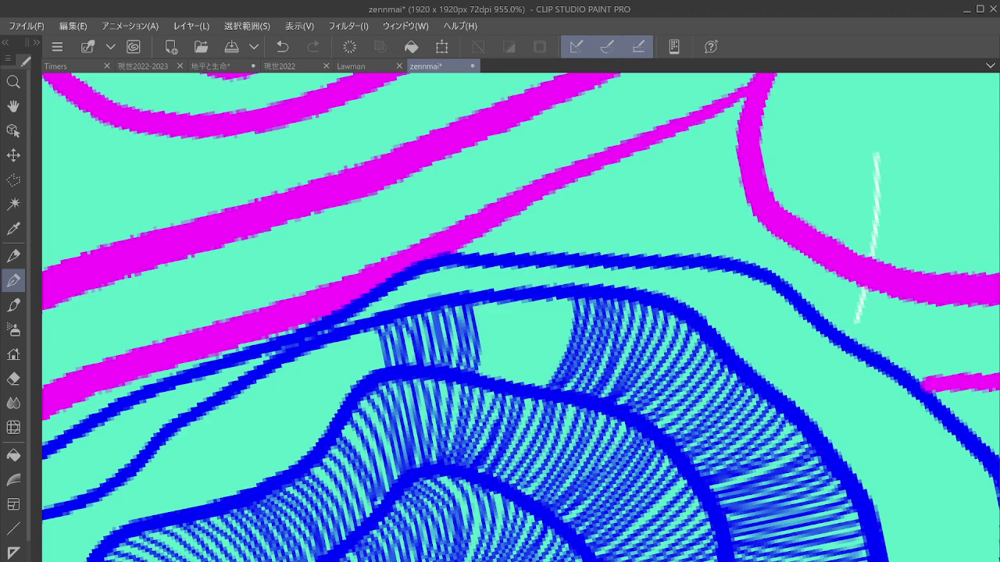
{"action": "mouse_move", "coordinate": [481, 302]}
{"action": "left_mouse_down"}
{"action": "mouse_move", "coordinate": [484, 373]}
{"action": "mouse_move", "coordinate": [504, 379]}
{"action": "left_mouse_up"}
{"action": "mouse_move", "coordinate": [514, 300]}
{"action": "left_mouse_down"}
{"action": "mouse_move", "coordinate": [511, 384]}
{"action": "mouse_move", "coordinate": [530, 381]}
{"action": "left_mouse_up"}
{"action": "left_click_drag", "start_coordinate": [545, 302], "coordinate": [539, 381]}
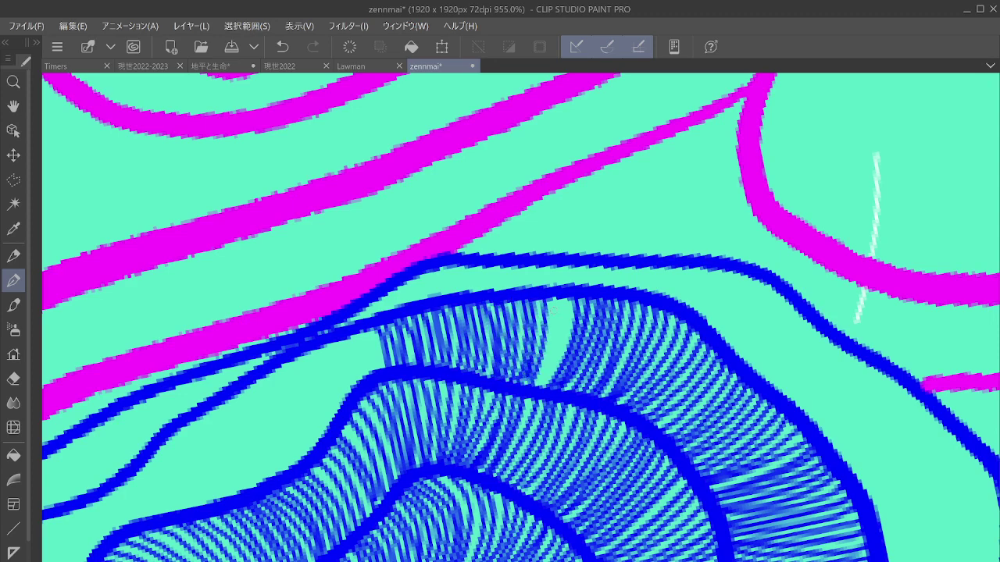
{"action": "mouse_move", "coordinate": [558, 302]}
{"action": "left_mouse_down"}
{"action": "mouse_move", "coordinate": [547, 386]}
{"action": "mouse_move", "coordinate": [544, 363]}
{"action": "left_mouse_up"}
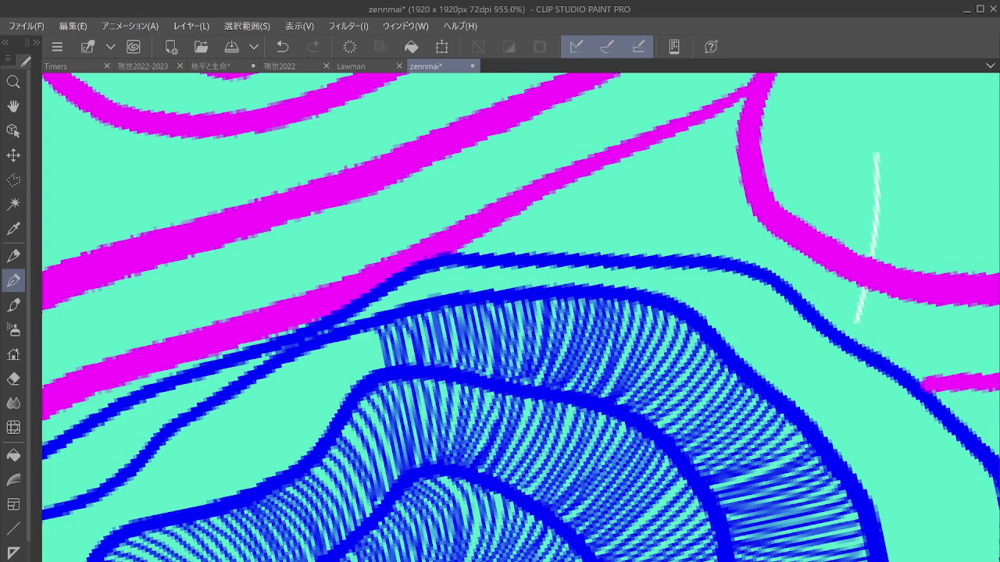
Step: Hatch the band past the point where the two outer coils cross, with slanted blue lines down the inner coil's steep slope
{"action": "left_click_drag", "start_coordinate": [469, 351], "coordinate": [625, 320]}
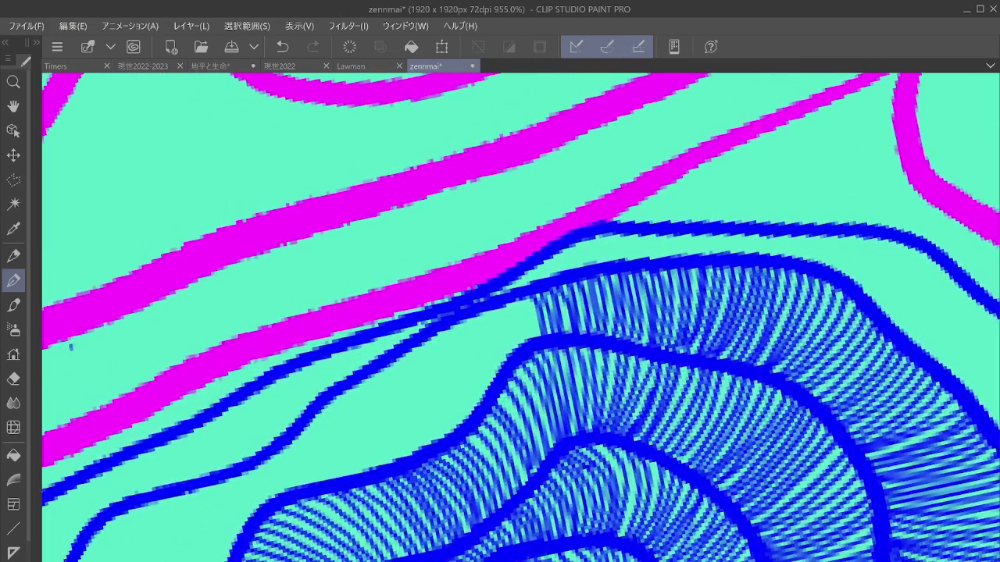
{"action": "mouse_move", "coordinate": [364, 376]}
{"action": "left_mouse_down"}
{"action": "mouse_move", "coordinate": [416, 453]}
{"action": "mouse_move", "coordinate": [434, 442]}
{"action": "left_mouse_up"}
{"action": "left_click_drag", "start_coordinate": [392, 361], "coordinate": [440, 440]}
{"action": "left_click_drag", "start_coordinate": [398, 357], "coordinate": [447, 435]}
{"action": "mouse_move", "coordinate": [405, 355]}
{"action": "left_mouse_down"}
{"action": "mouse_move", "coordinate": [453, 435]}
{"action": "mouse_move", "coordinate": [461, 416]}
{"action": "mouse_move", "coordinate": [416, 345]}
{"action": "mouse_move", "coordinate": [473, 419]}
{"action": "left_mouse_up"}
{"action": "left_click_drag", "start_coordinate": [427, 337], "coordinate": [476, 411]}
{"action": "mouse_move", "coordinate": [432, 333]}
{"action": "left_mouse_down"}
{"action": "mouse_move", "coordinate": [482, 404]}
{"action": "mouse_move", "coordinate": [493, 394]}
{"action": "left_mouse_up"}
{"action": "mouse_move", "coordinate": [460, 322]}
{"action": "left_mouse_down"}
{"action": "mouse_move", "coordinate": [496, 383]}
{"action": "mouse_move", "coordinate": [505, 369]}
{"action": "left_mouse_up"}
{"action": "mouse_move", "coordinate": [489, 312]}
{"action": "left_mouse_down"}
{"action": "mouse_move", "coordinate": [512, 356]}
{"action": "mouse_move", "coordinate": [520, 349]}
{"action": "left_mouse_up"}
{"action": "mouse_move", "coordinate": [516, 298]}
{"action": "left_mouse_down"}
{"action": "mouse_move", "coordinate": [532, 347]}
{"action": "mouse_move", "coordinate": [541, 336]}
{"action": "left_mouse_up"}
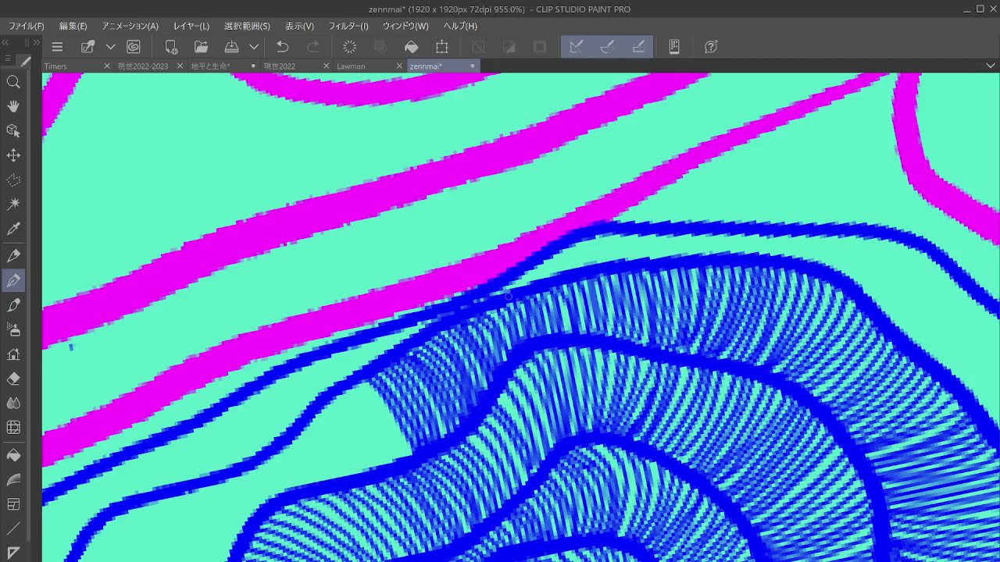
Step: Hatch the narrowing stretch after the steep slope with curved blue lines and close the gap to the finished hatching
{"action": "mouse_move", "coordinate": [270, 456]}
{"action": "left_mouse_down"}
{"action": "mouse_move", "coordinate": [289, 489]}
{"action": "mouse_move", "coordinate": [310, 495]}
{"action": "left_mouse_up"}
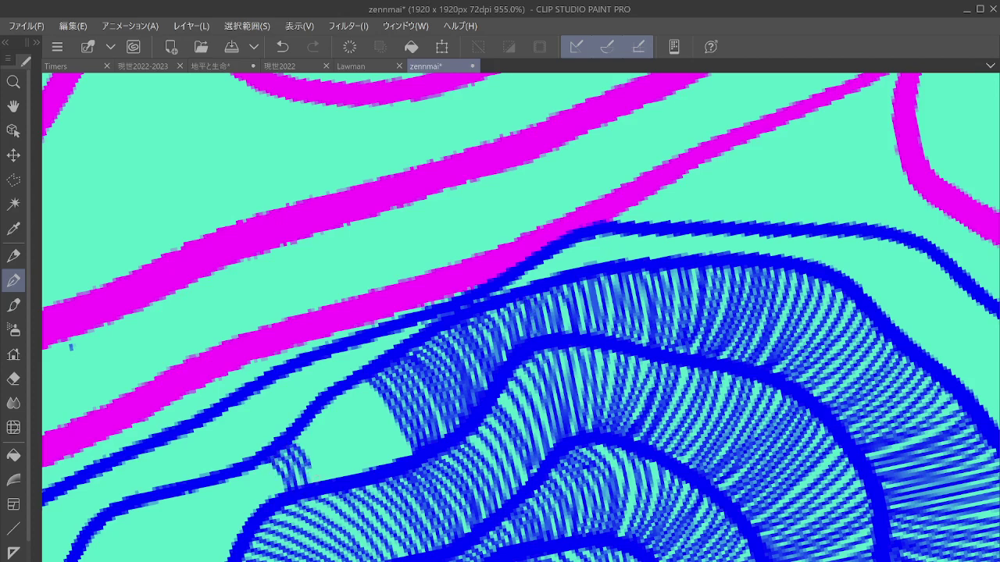
{"action": "mouse_move", "coordinate": [294, 436]}
{"action": "left_mouse_down"}
{"action": "mouse_move", "coordinate": [321, 489]}
{"action": "mouse_move", "coordinate": [334, 486]}
{"action": "left_mouse_up"}
{"action": "mouse_move", "coordinate": [312, 422]}
{"action": "left_mouse_down"}
{"action": "mouse_move", "coordinate": [352, 482]}
{"action": "mouse_move", "coordinate": [349, 447]}
{"action": "left_mouse_up"}
{"action": "mouse_move", "coordinate": [334, 400]}
{"action": "left_mouse_down"}
{"action": "mouse_move", "coordinate": [356, 470]}
{"action": "mouse_move", "coordinate": [379, 469]}
{"action": "left_mouse_up"}
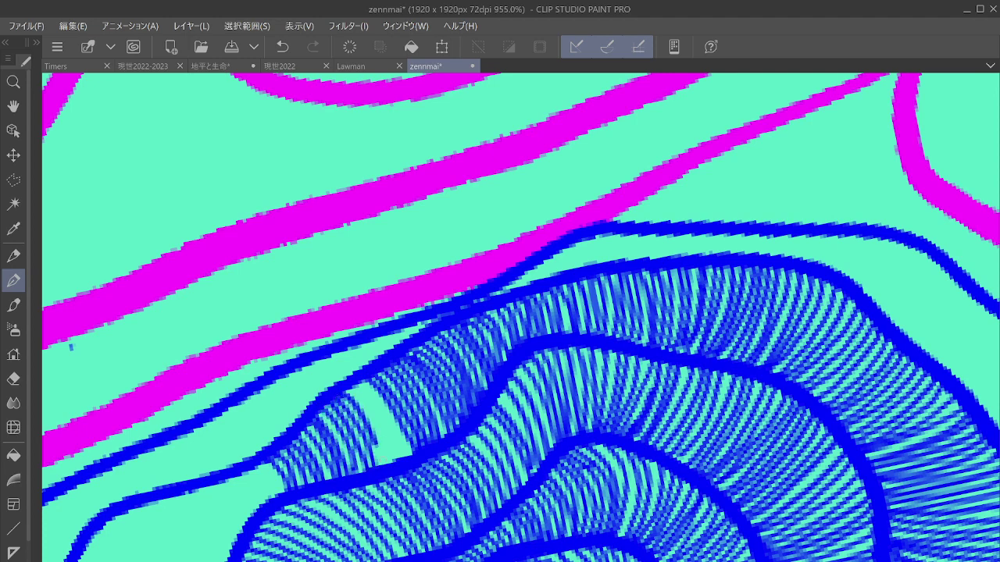
{"action": "left_click_drag", "start_coordinate": [357, 388], "coordinate": [392, 461]}
{"action": "left_click_drag", "start_coordinate": [357, 384], "coordinate": [400, 460]}
{"action": "left_click_drag", "start_coordinate": [366, 383], "coordinate": [398, 434]}
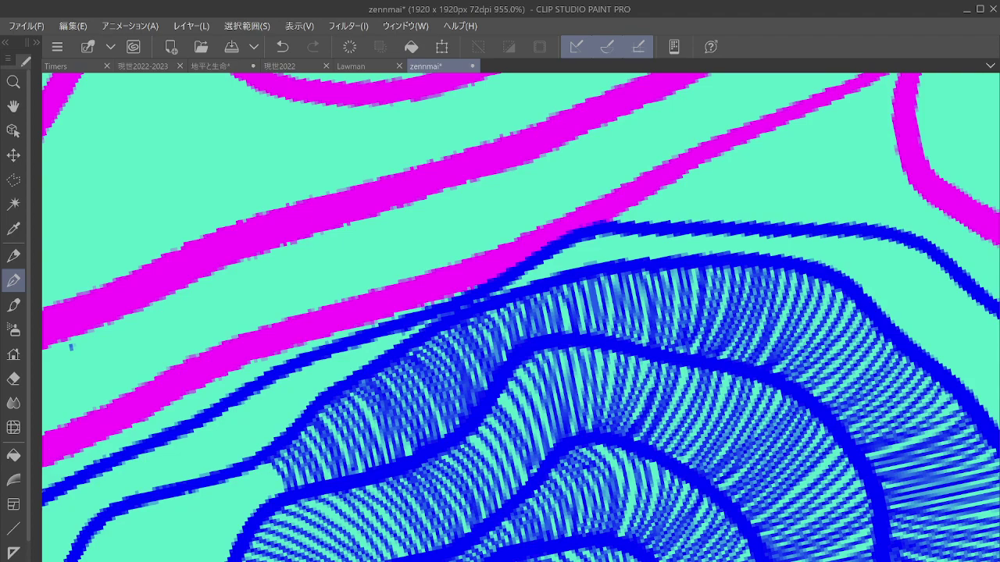
Step: Draw long arched blue hatching lines across the widening band, starting where the stem line joins the outer coil
{"action": "left_click_drag", "start_coordinate": [399, 406], "coordinate": [639, 283]}
{"action": "mouse_move", "coordinate": [217, 362]}
{"action": "left_mouse_down"}
{"action": "mouse_move", "coordinate": [275, 384]}
{"action": "mouse_move", "coordinate": [361, 464]}
{"action": "left_mouse_up"}
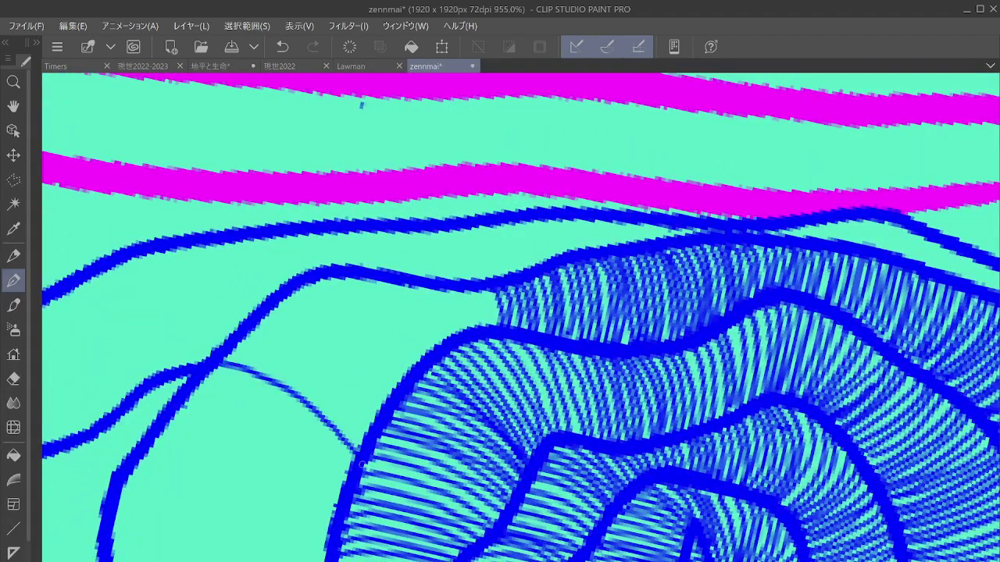
{"action": "mouse_move", "coordinate": [225, 358]}
{"action": "left_mouse_down"}
{"action": "mouse_move", "coordinate": [309, 397]}
{"action": "mouse_move", "coordinate": [359, 452]}
{"action": "mouse_move", "coordinate": [255, 357]}
{"action": "mouse_move", "coordinate": [341, 418]}
{"action": "mouse_move", "coordinate": [359, 449]}
{"action": "left_mouse_up"}
{"action": "mouse_move", "coordinate": [236, 340]}
{"action": "left_mouse_down"}
{"action": "mouse_move", "coordinate": [271, 347]}
{"action": "mouse_move", "coordinate": [339, 402]}
{"action": "mouse_move", "coordinate": [365, 447]}
{"action": "mouse_move", "coordinate": [302, 353]}
{"action": "mouse_move", "coordinate": [371, 428]}
{"action": "left_mouse_up"}
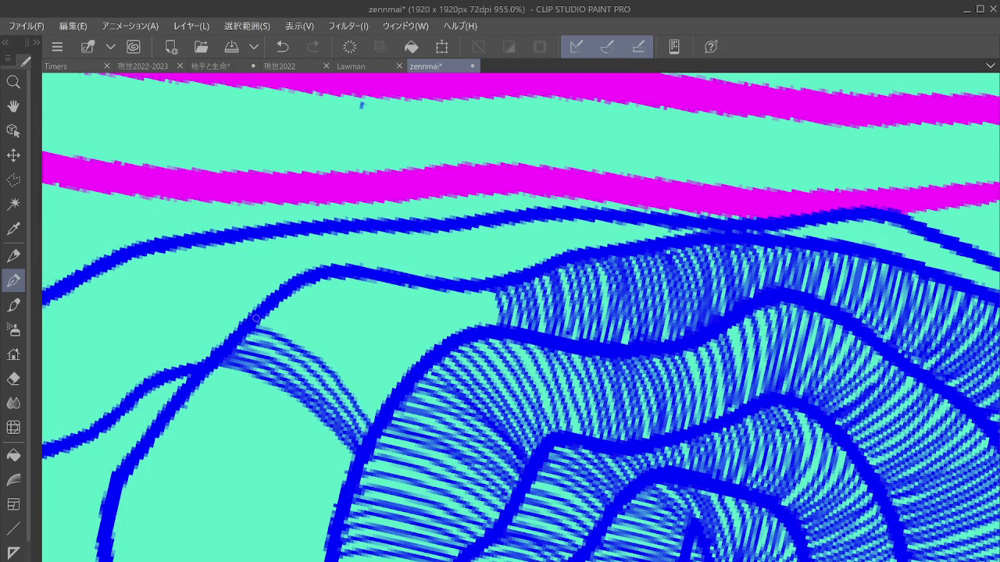
{"action": "mouse_move", "coordinate": [256, 318]}
{"action": "left_mouse_down"}
{"action": "mouse_move", "coordinate": [337, 364]}
{"action": "mouse_move", "coordinate": [373, 425]}
{"action": "mouse_move", "coordinate": [313, 326]}
{"action": "mouse_move", "coordinate": [384, 404]}
{"action": "left_mouse_up"}
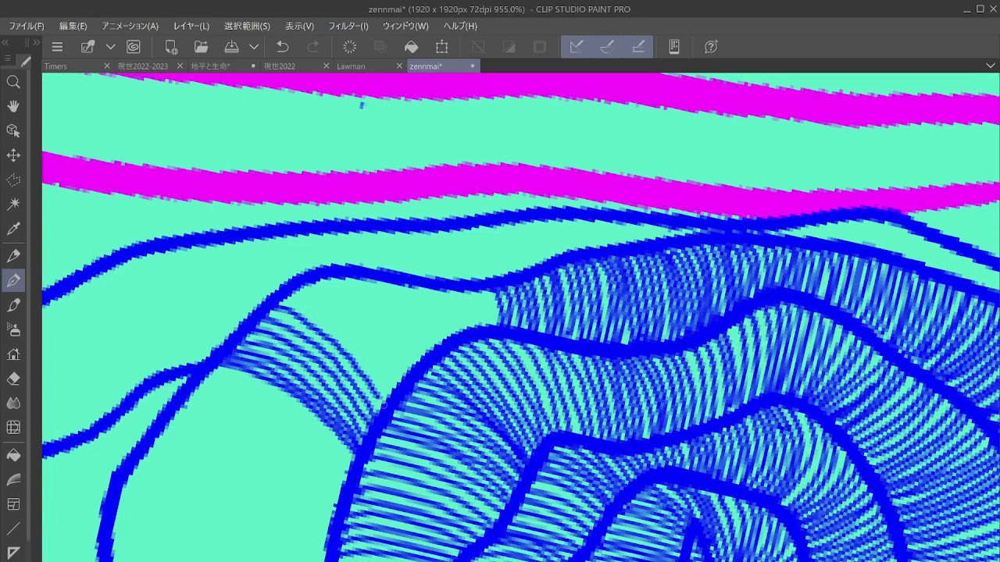
{"action": "mouse_move", "coordinate": [288, 295]}
{"action": "left_mouse_down"}
{"action": "mouse_move", "coordinate": [340, 333]}
{"action": "mouse_move", "coordinate": [385, 402]}
{"action": "left_mouse_up"}
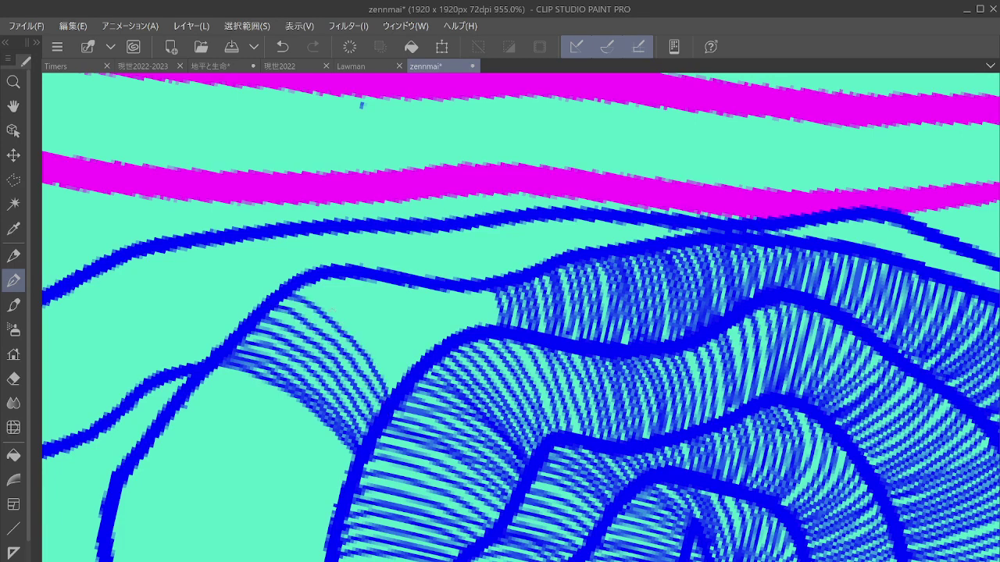
Step: Continue the arched blue lines over the band's hump and through its narrow dip until they meet the finished hatching
{"action": "mouse_move", "coordinate": [302, 287]}
{"action": "left_mouse_down"}
{"action": "mouse_move", "coordinate": [373, 353]}
{"action": "mouse_move", "coordinate": [395, 398]}
{"action": "mouse_move", "coordinate": [370, 330]}
{"action": "mouse_move", "coordinate": [404, 386]}
{"action": "left_mouse_up"}
{"action": "mouse_move", "coordinate": [338, 275]}
{"action": "left_mouse_down"}
{"action": "mouse_move", "coordinate": [376, 316]}
{"action": "mouse_move", "coordinate": [408, 376]}
{"action": "mouse_move", "coordinate": [402, 323]}
{"action": "mouse_move", "coordinate": [415, 372]}
{"action": "left_mouse_up"}
{"action": "mouse_move", "coordinate": [378, 279]}
{"action": "left_mouse_down"}
{"action": "mouse_move", "coordinate": [406, 313]}
{"action": "mouse_move", "coordinate": [422, 358]}
{"action": "mouse_move", "coordinate": [434, 350]}
{"action": "left_mouse_up"}
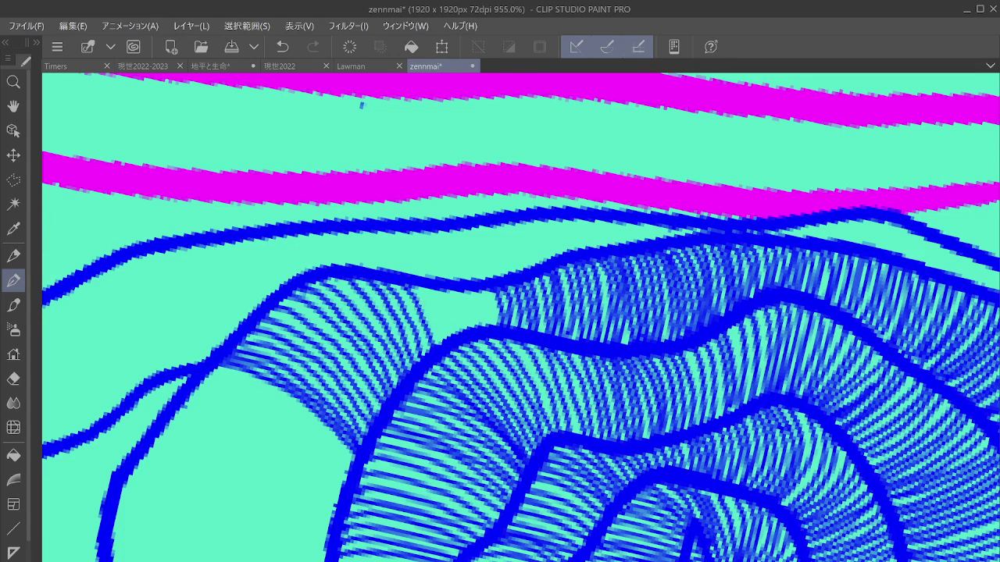
{"action": "mouse_move", "coordinate": [413, 286]}
{"action": "left_mouse_down"}
{"action": "mouse_move", "coordinate": [436, 344]}
{"action": "mouse_move", "coordinate": [448, 343]}
{"action": "mouse_move", "coordinate": [455, 315]}
{"action": "mouse_move", "coordinate": [458, 339]}
{"action": "left_mouse_up"}
{"action": "mouse_move", "coordinate": [446, 290]}
{"action": "left_mouse_down"}
{"action": "mouse_move", "coordinate": [459, 295]}
{"action": "mouse_move", "coordinate": [466, 341]}
{"action": "left_mouse_up"}
{"action": "mouse_move", "coordinate": [461, 291]}
{"action": "left_mouse_down"}
{"action": "mouse_move", "coordinate": [474, 337]}
{"action": "mouse_move", "coordinate": [498, 330]}
{"action": "left_mouse_up"}
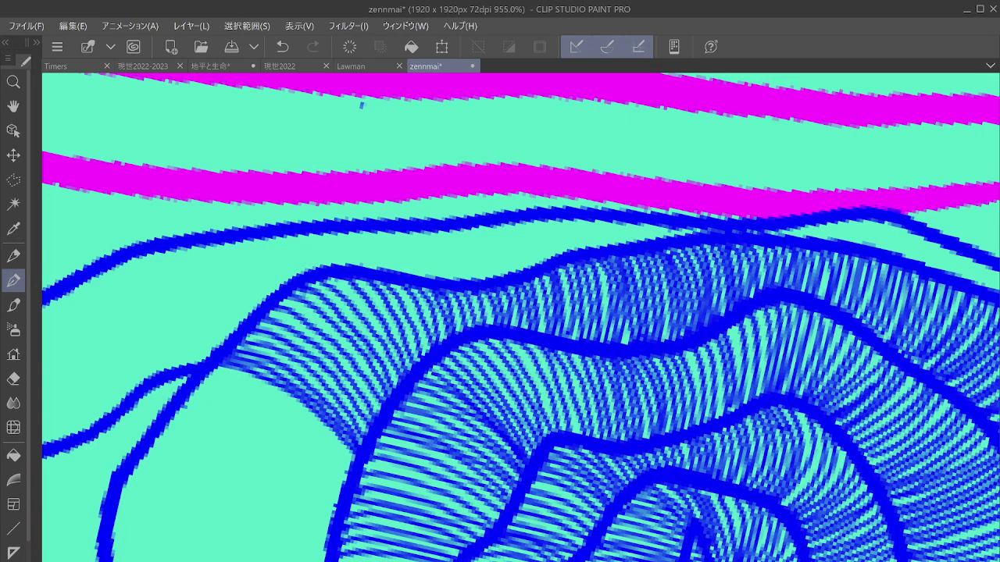
Step: Hatch the wide part of the band beyond the stem junction with long slanted blue lines, connecting them to the arched hatching
{"action": "mouse_move", "coordinate": [500, 193]}
{"action": "left_mouse_down"}
{"action": "mouse_move", "coordinate": [531, 216]}
{"action": "mouse_move", "coordinate": [575, 295]}
{"action": "left_mouse_up"}
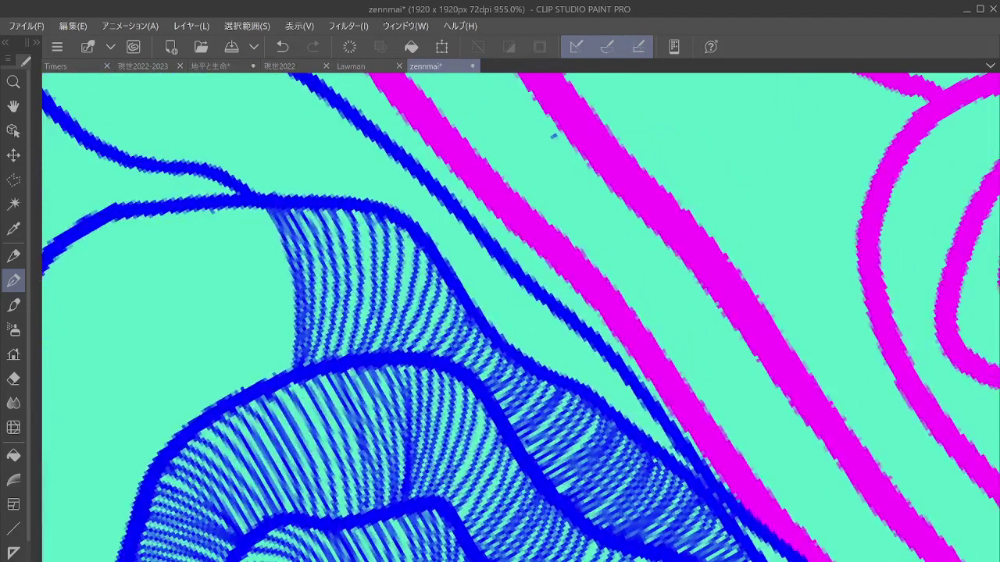
{"action": "left_click_drag", "start_coordinate": [103, 311], "coordinate": [340, 355]}
{"action": "mouse_move", "coordinate": [295, 292]}
{"action": "left_mouse_down"}
{"action": "mouse_move", "coordinate": [381, 395]}
{"action": "mouse_move", "coordinate": [420, 480]}
{"action": "mouse_move", "coordinate": [332, 311]}
{"action": "mouse_move", "coordinate": [430, 475]}
{"action": "left_mouse_up"}
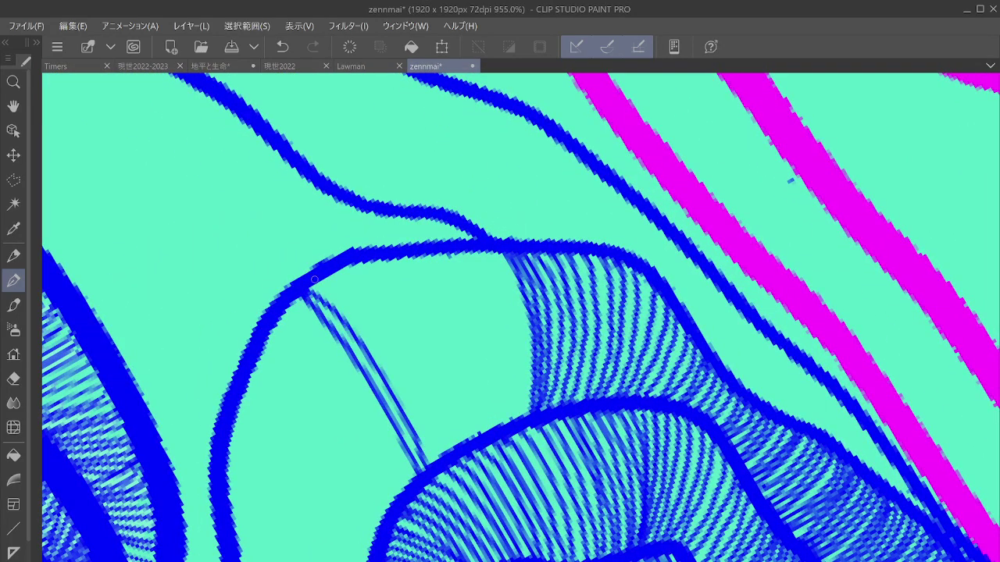
{"action": "mouse_move", "coordinate": [315, 278]}
{"action": "left_mouse_down"}
{"action": "mouse_move", "coordinate": [404, 395]}
{"action": "mouse_move", "coordinate": [433, 463]}
{"action": "mouse_move", "coordinate": [387, 337]}
{"action": "mouse_move", "coordinate": [443, 456]}
{"action": "left_mouse_up"}
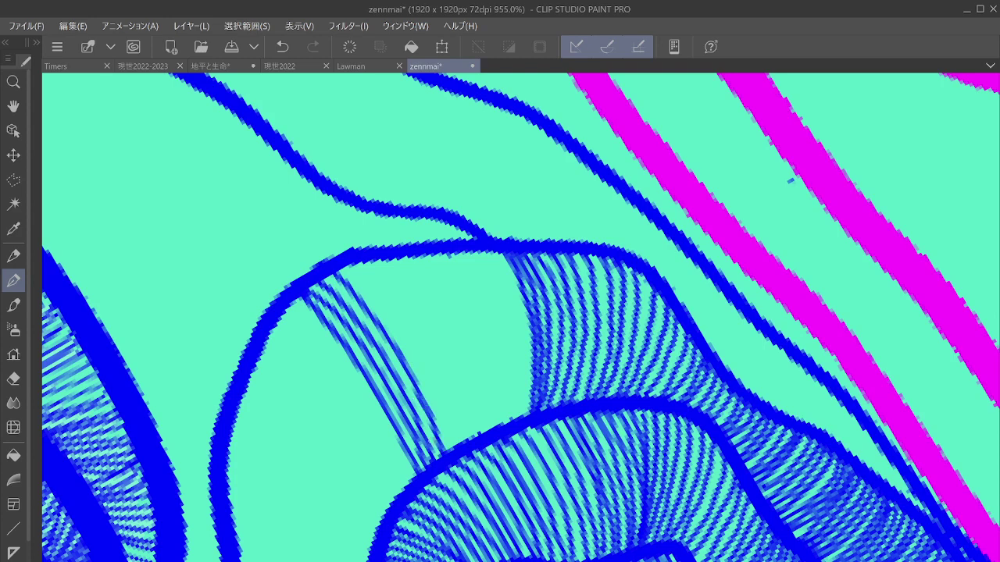
{"action": "mouse_move", "coordinate": [343, 262]}
{"action": "left_mouse_down"}
{"action": "mouse_move", "coordinate": [424, 393]}
{"action": "mouse_move", "coordinate": [447, 459]}
{"action": "mouse_move", "coordinate": [414, 336]}
{"action": "mouse_move", "coordinate": [453, 450]}
{"action": "left_mouse_up"}
{"action": "mouse_move", "coordinate": [378, 255]}
{"action": "left_mouse_down"}
{"action": "mouse_move", "coordinate": [452, 391]}
{"action": "mouse_move", "coordinate": [462, 454]}
{"action": "mouse_move", "coordinate": [419, 290]}
{"action": "mouse_move", "coordinate": [469, 424]}
{"action": "left_mouse_up"}
{"action": "mouse_move", "coordinate": [409, 256]}
{"action": "left_mouse_down"}
{"action": "mouse_move", "coordinate": [463, 353]}
{"action": "mouse_move", "coordinate": [478, 436]}
{"action": "mouse_move", "coordinate": [448, 280]}
{"action": "mouse_move", "coordinate": [486, 430]}
{"action": "left_mouse_up"}
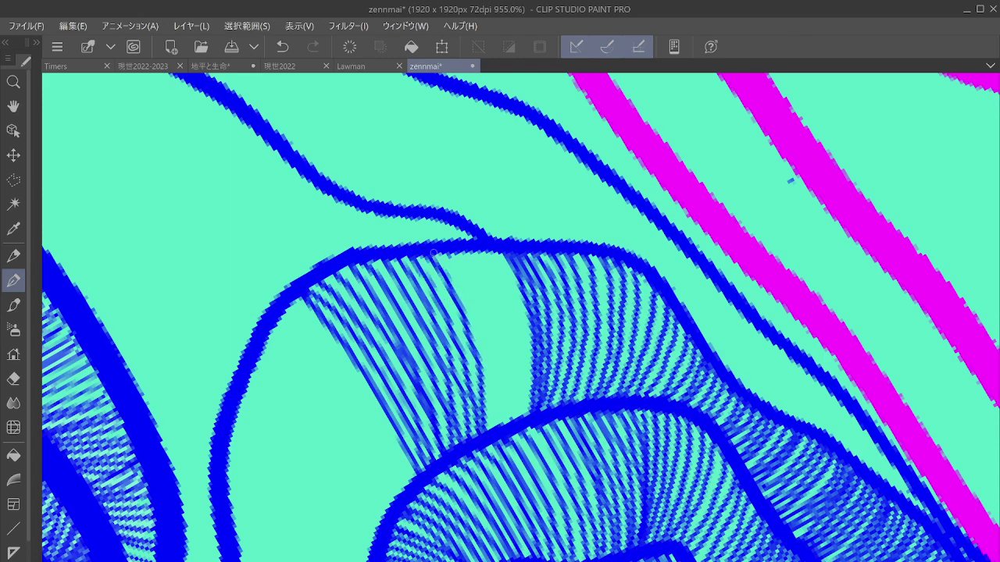
{"action": "mouse_move", "coordinate": [434, 251]}
{"action": "left_mouse_down"}
{"action": "mouse_move", "coordinate": [491, 361]}
{"action": "mouse_move", "coordinate": [496, 430]}
{"action": "mouse_move", "coordinate": [488, 323]}
{"action": "mouse_move", "coordinate": [510, 424]}
{"action": "mouse_move", "coordinate": [477, 272]}
{"action": "mouse_move", "coordinate": [517, 410]}
{"action": "left_mouse_up"}
{"action": "mouse_move", "coordinate": [464, 249]}
{"action": "left_mouse_down"}
{"action": "mouse_move", "coordinate": [523, 381]}
{"action": "mouse_move", "coordinate": [525, 416]}
{"action": "mouse_move", "coordinate": [519, 330]}
{"action": "mouse_move", "coordinate": [532, 410]}
{"action": "mouse_move", "coordinate": [532, 352]}
{"action": "mouse_move", "coordinate": [530, 415]}
{"action": "left_mouse_up"}
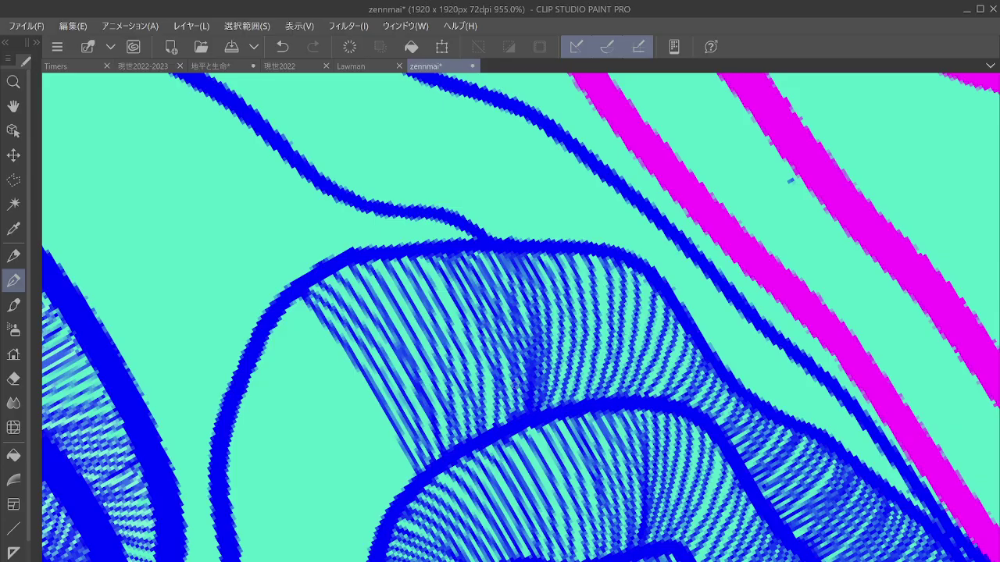
Step: Hatch the far side of the wide rounded end of the band with evenly spaced, slightly curved blue lines
{"action": "key", "text": "^"}
{"action": "key", "text": "^"}
{"action": "scroll", "coordinate": [378, 381], "scroll_direction": "down", "scroll_amount": 5}
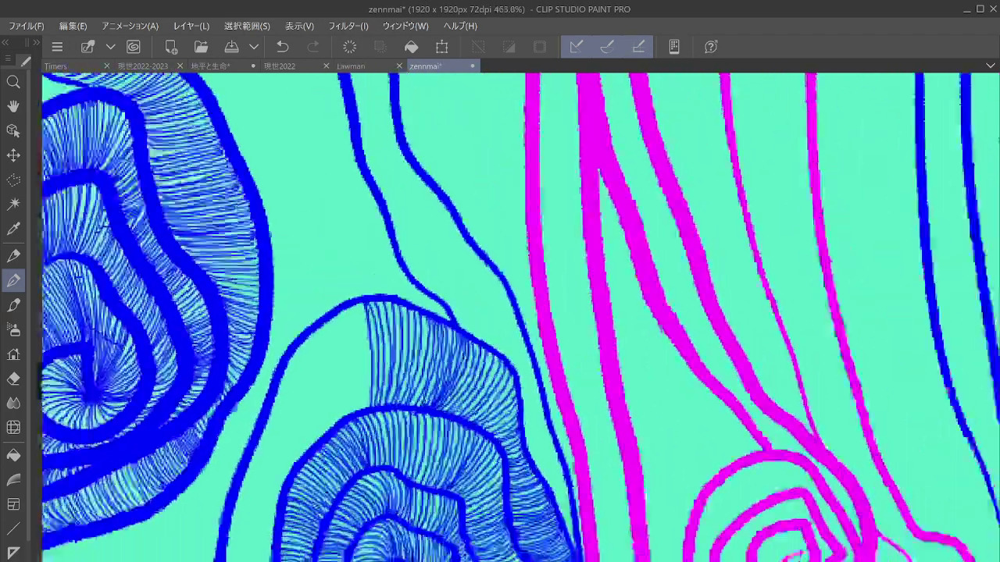
{"action": "scroll", "coordinate": [423, 436], "scroll_direction": "down", "scroll_amount": 3}
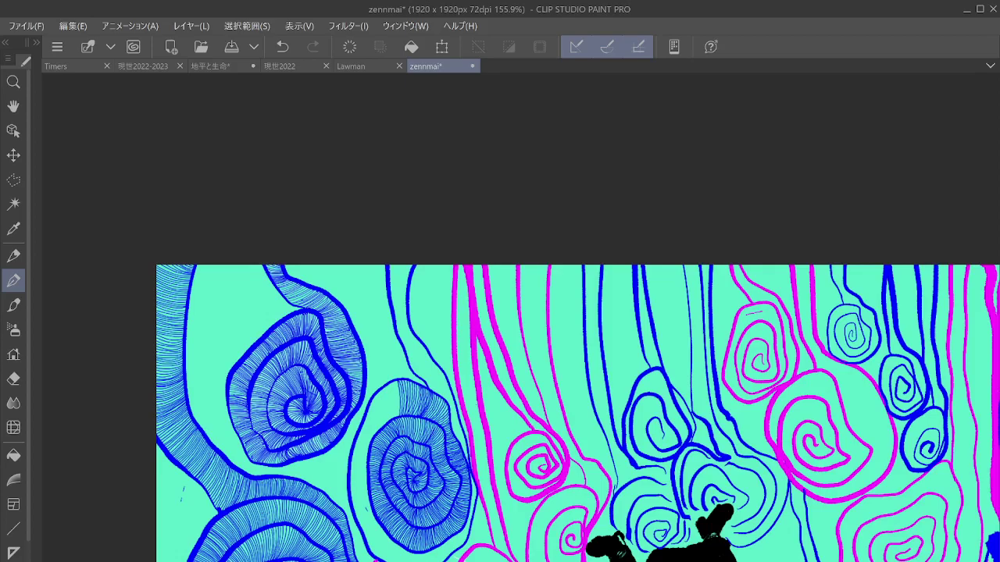
{"action": "scroll", "coordinate": [390, 410], "scroll_direction": "up", "scroll_amount": 5}
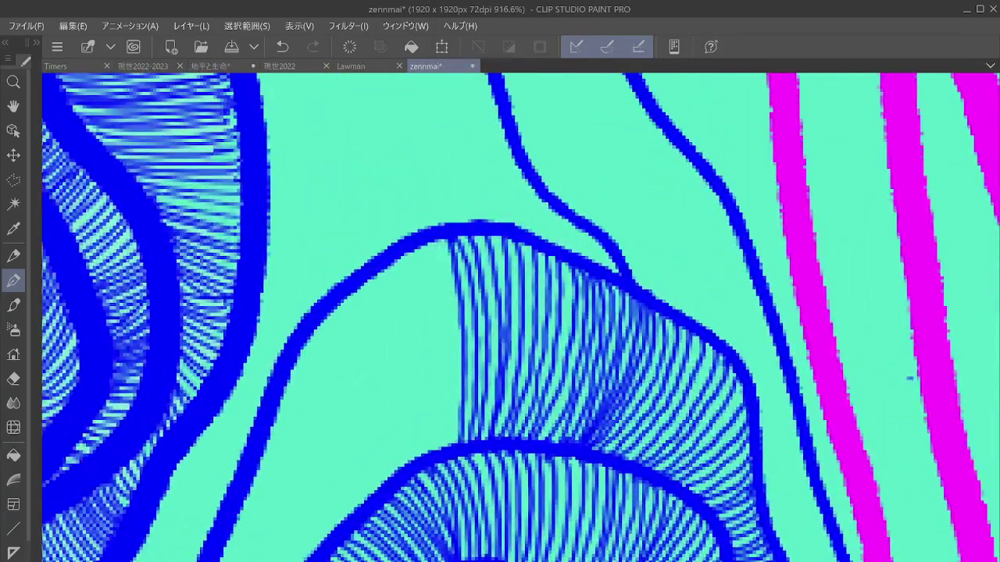
{"action": "left_click_drag", "start_coordinate": [257, 470], "coordinate": [331, 541]}
{"action": "left_click_drag", "start_coordinate": [255, 453], "coordinate": [344, 525]}
{"action": "mouse_move", "coordinate": [269, 435]}
{"action": "left_mouse_down"}
{"action": "mouse_move", "coordinate": [354, 525]}
{"action": "mouse_move", "coordinate": [353, 513]}
{"action": "left_mouse_up"}
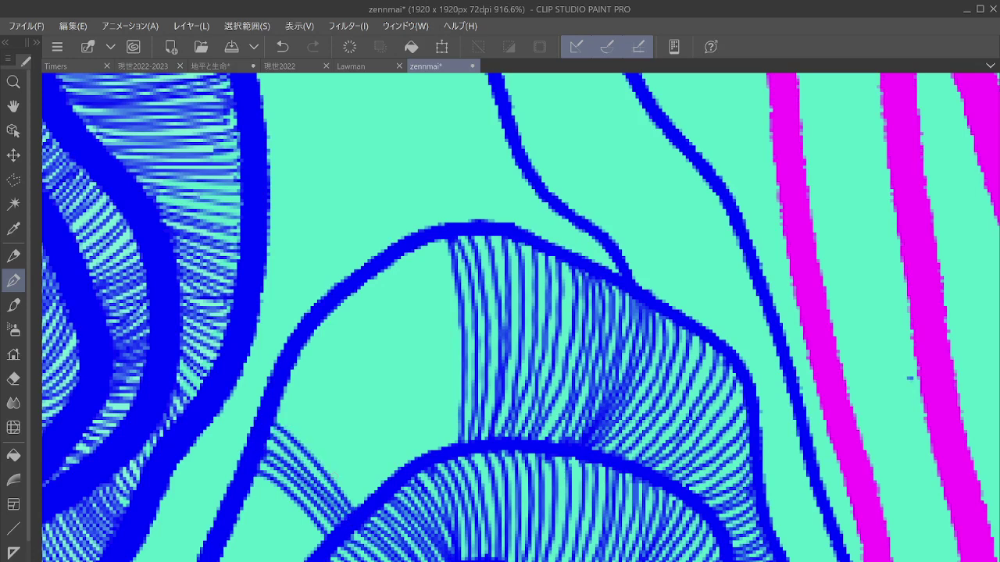
{"action": "mouse_move", "coordinate": [276, 411]}
{"action": "left_mouse_down"}
{"action": "mouse_move", "coordinate": [362, 506]}
{"action": "mouse_move", "coordinate": [336, 456]}
{"action": "mouse_move", "coordinate": [367, 500]}
{"action": "left_mouse_up"}
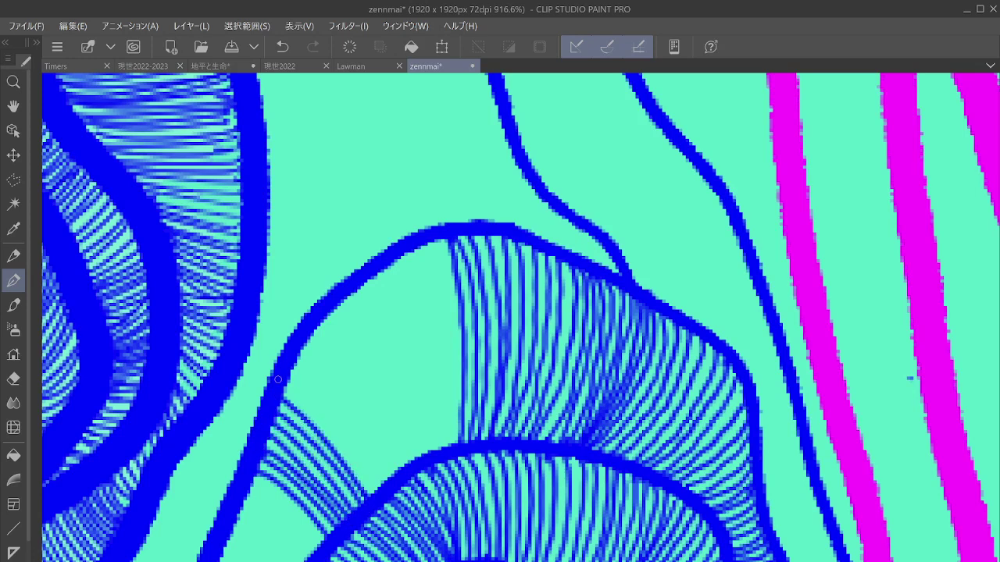
{"action": "mouse_move", "coordinate": [277, 379]}
{"action": "left_mouse_down"}
{"action": "mouse_move", "coordinate": [370, 497]}
{"action": "mouse_move", "coordinate": [355, 442]}
{"action": "mouse_move", "coordinate": [380, 487]}
{"action": "left_mouse_up"}
{"action": "mouse_move", "coordinate": [298, 361]}
{"action": "left_mouse_down"}
{"action": "mouse_move", "coordinate": [386, 484]}
{"action": "mouse_move", "coordinate": [326, 378]}
{"action": "mouse_move", "coordinate": [389, 478]}
{"action": "left_mouse_up"}
{"action": "left_click_drag", "start_coordinate": [308, 341], "coordinate": [397, 466]}
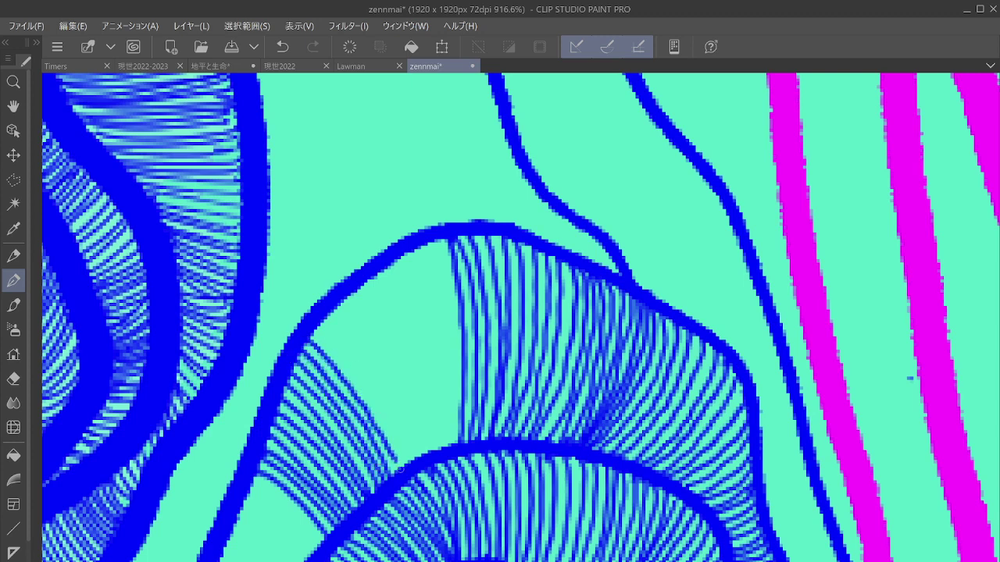
Step: Fan long blue lines around the crown of the rounded end, closing the gap to the hatching near the stem junction
{"action": "left_click_drag", "start_coordinate": [307, 325], "coordinate": [407, 471]}
{"action": "mouse_move", "coordinate": [320, 317]}
{"action": "left_mouse_down"}
{"action": "mouse_move", "coordinate": [417, 459]}
{"action": "mouse_move", "coordinate": [367, 356]}
{"action": "mouse_move", "coordinate": [417, 459]}
{"action": "left_mouse_up"}
{"action": "mouse_move", "coordinate": [339, 297]}
{"action": "left_mouse_down"}
{"action": "mouse_move", "coordinate": [381, 353]}
{"action": "mouse_move", "coordinate": [424, 456]}
{"action": "mouse_move", "coordinate": [396, 353]}
{"action": "mouse_move", "coordinate": [432, 454]}
{"action": "left_mouse_up"}
{"action": "mouse_move", "coordinate": [364, 278]}
{"action": "left_mouse_down"}
{"action": "mouse_move", "coordinate": [403, 336]}
{"action": "mouse_move", "coordinate": [438, 449]}
{"action": "left_mouse_up"}
{"action": "left_click_drag", "start_coordinate": [381, 280], "coordinate": [442, 427]}
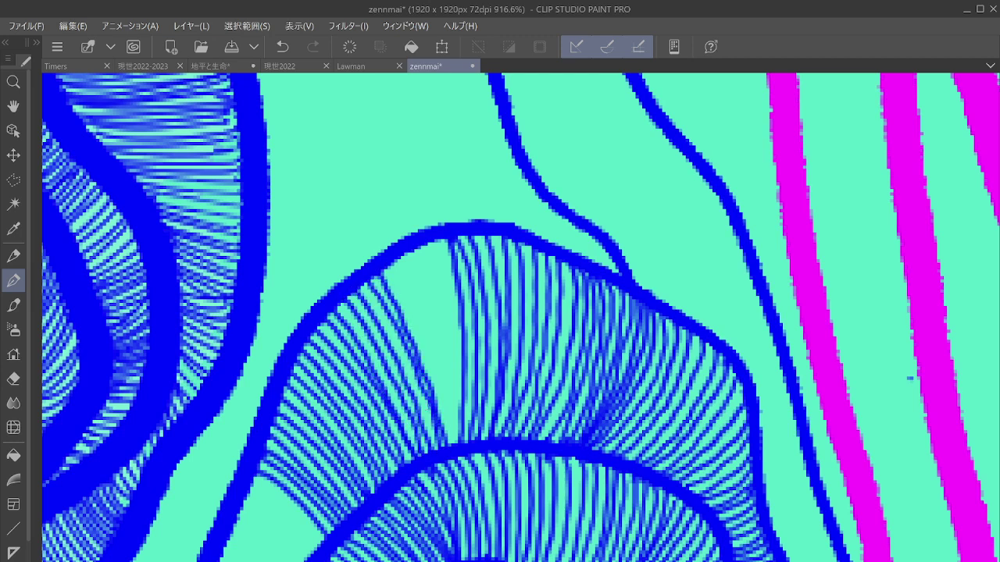
{"action": "left_click_drag", "start_coordinate": [387, 259], "coordinate": [450, 426]}
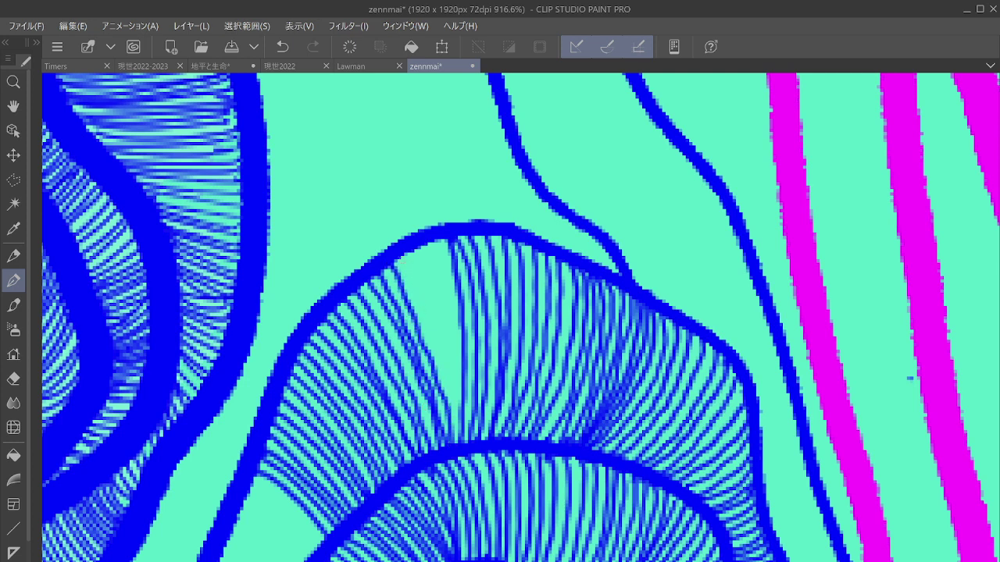
{"action": "left_click_drag", "start_coordinate": [404, 264], "coordinate": [463, 440]}
{"action": "mouse_move", "coordinate": [412, 247]}
{"action": "left_mouse_down"}
{"action": "mouse_move", "coordinate": [447, 336]}
{"action": "mouse_move", "coordinate": [465, 442]}
{"action": "mouse_move", "coordinate": [452, 321]}
{"action": "mouse_move", "coordinate": [469, 422]}
{"action": "left_mouse_up"}
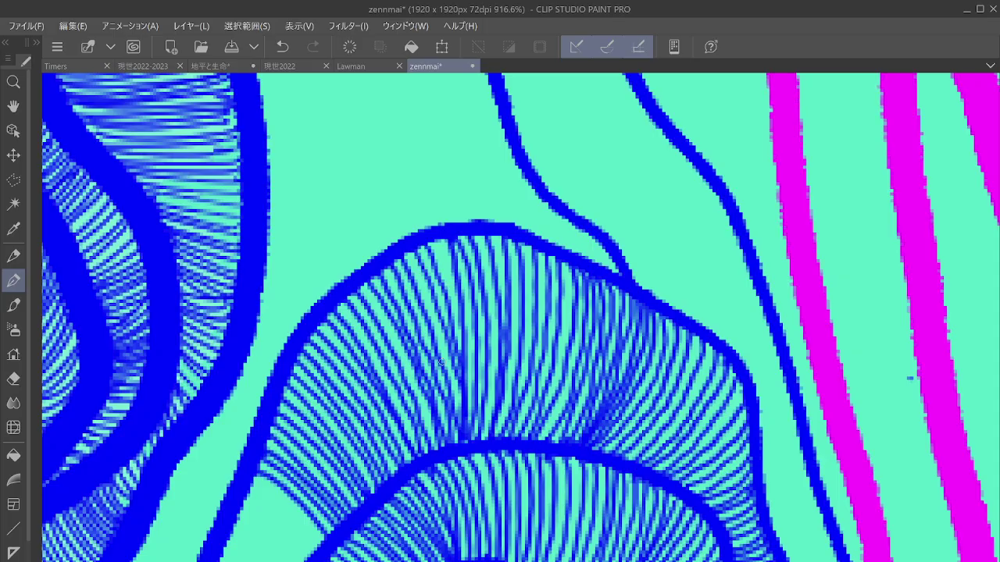
Step: Start blue hatching partway along the empty stretch of the band beyond the rounded end, with slightly curved lines between its two outlines
{"action": "left_click_drag", "start_coordinate": [441, 362], "coordinate": [789, 355]}
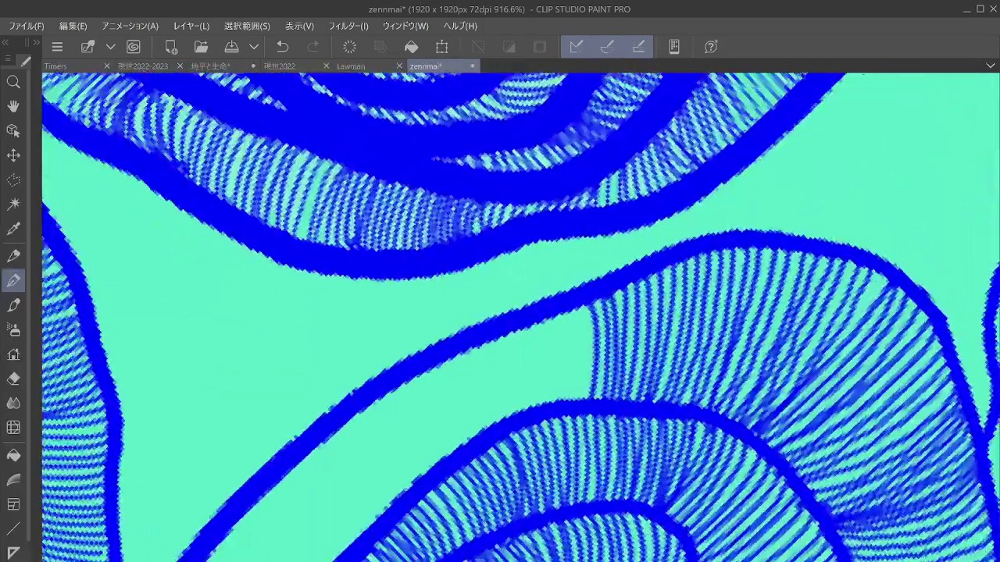
{"action": "mouse_move", "coordinate": [364, 407]}
{"action": "left_mouse_down"}
{"action": "mouse_move", "coordinate": [422, 481]}
{"action": "mouse_move", "coordinate": [429, 477]}
{"action": "left_mouse_up"}
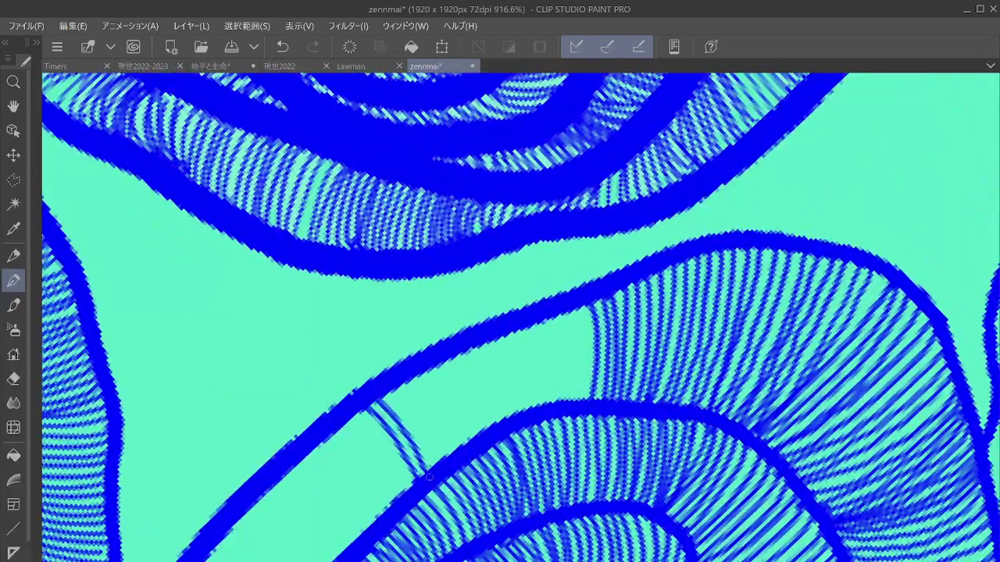
{"action": "mouse_move", "coordinate": [382, 387]}
{"action": "left_mouse_down"}
{"action": "mouse_move", "coordinate": [436, 467]}
{"action": "mouse_move", "coordinate": [452, 460]}
{"action": "left_mouse_up"}
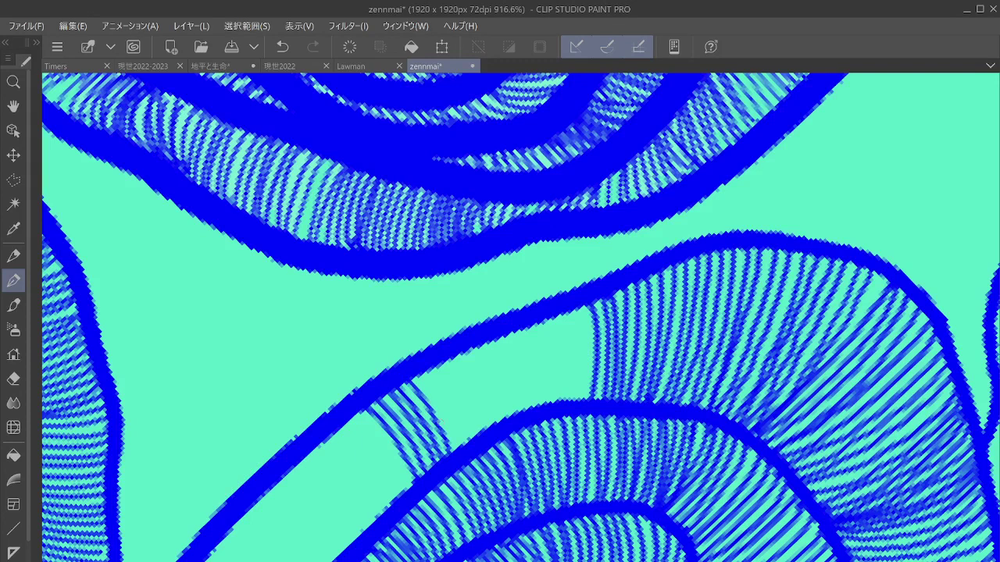
{"action": "left_click_drag", "start_coordinate": [419, 370], "coordinate": [449, 445]}
{"action": "mouse_move", "coordinate": [432, 360]}
{"action": "left_mouse_down"}
{"action": "mouse_move", "coordinate": [468, 452]}
{"action": "mouse_move", "coordinate": [479, 418]}
{"action": "left_mouse_up"}
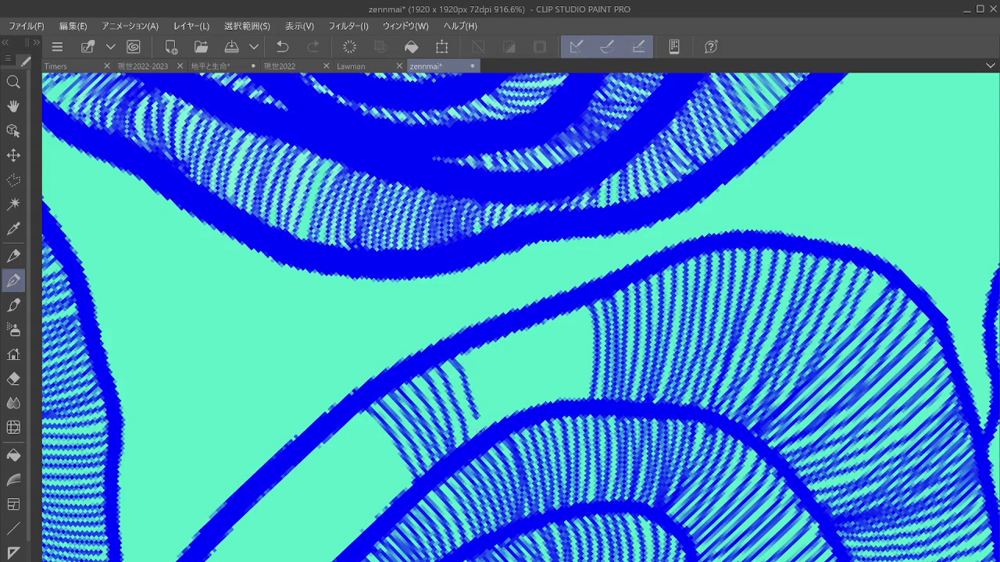
{"action": "left_click_drag", "start_coordinate": [466, 352], "coordinate": [486, 434]}
{"action": "left_click_drag", "start_coordinate": [446, 369], "coordinate": [469, 446]}
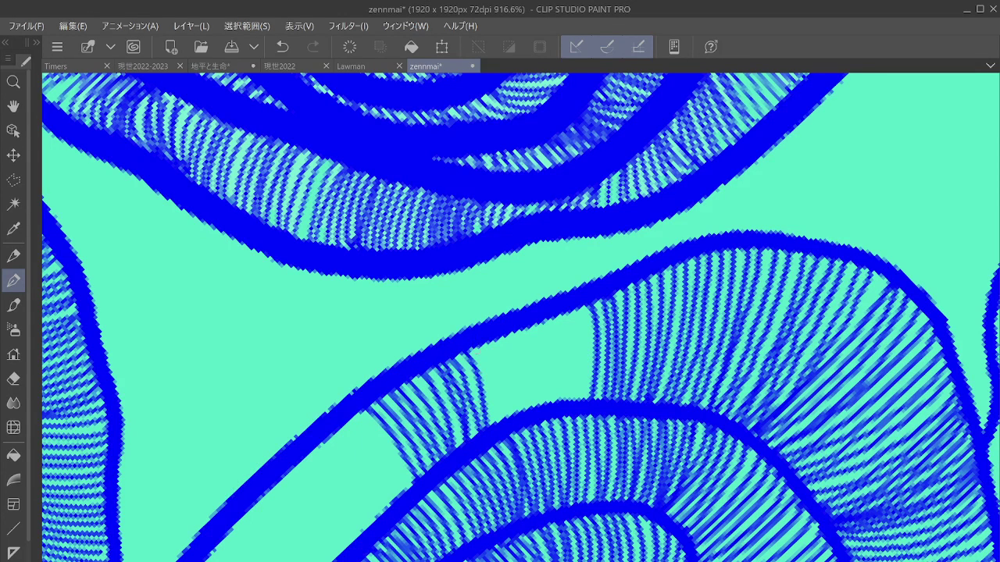
Step: Extend the curved blue lines toward the rounded end until they close the gap to the finished hatching there
{"action": "mouse_move", "coordinate": [471, 348]}
{"action": "left_mouse_down"}
{"action": "mouse_move", "coordinate": [497, 427]}
{"action": "mouse_move", "coordinate": [494, 373]}
{"action": "mouse_move", "coordinate": [502, 423]}
{"action": "mouse_move", "coordinate": [514, 416]}
{"action": "left_mouse_up"}
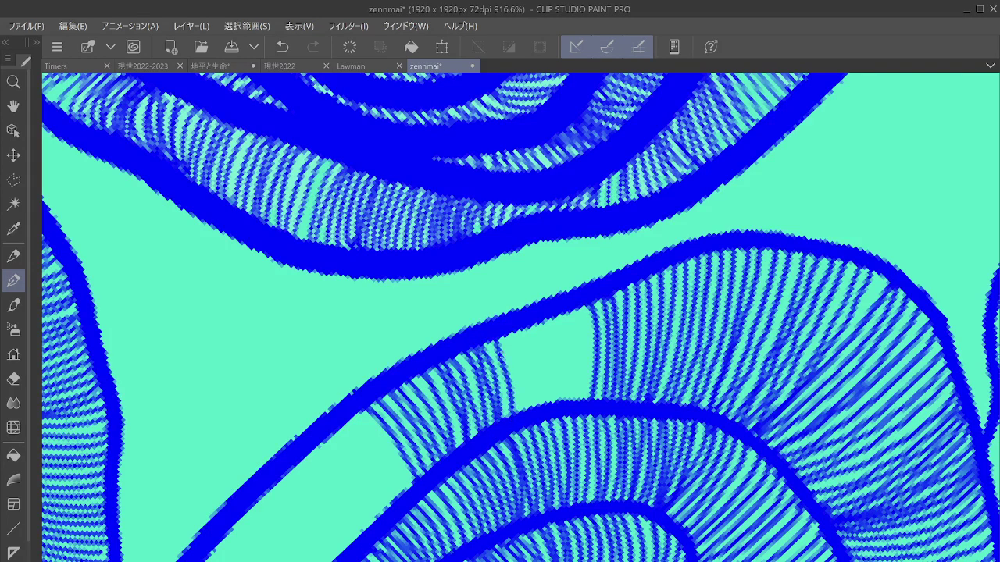
{"action": "left_click_drag", "start_coordinate": [503, 334], "coordinate": [519, 422]}
{"action": "mouse_move", "coordinate": [510, 330]}
{"action": "left_mouse_down"}
{"action": "mouse_move", "coordinate": [529, 410]}
{"action": "mouse_move", "coordinate": [547, 406]}
{"action": "left_mouse_up"}
{"action": "mouse_move", "coordinate": [541, 320]}
{"action": "left_mouse_down"}
{"action": "mouse_move", "coordinate": [551, 405]}
{"action": "mouse_move", "coordinate": [561, 387]}
{"action": "left_mouse_up"}
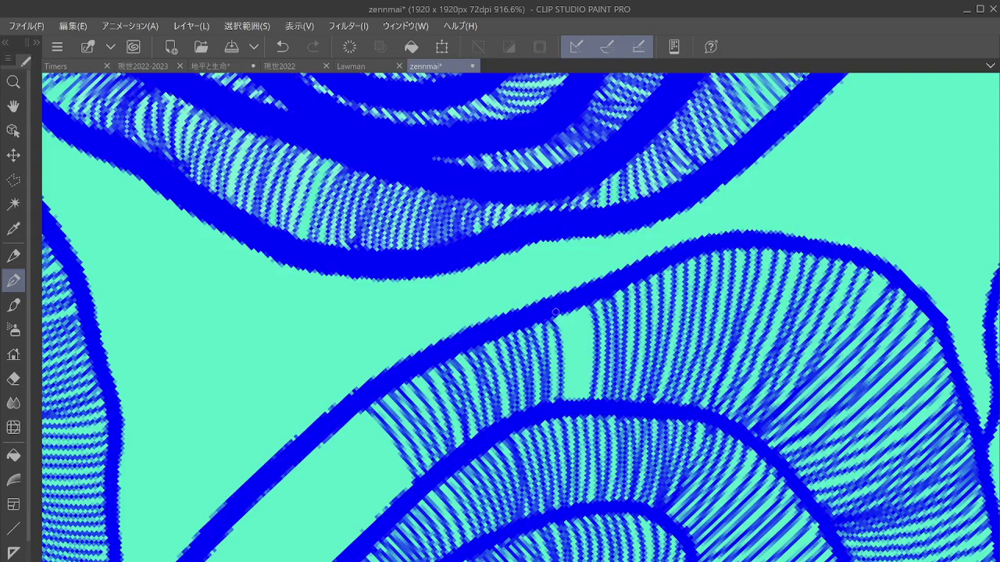
{"action": "mouse_move", "coordinate": [556, 312]}
{"action": "left_mouse_down"}
{"action": "mouse_move", "coordinate": [569, 401]}
{"action": "mouse_move", "coordinate": [580, 408]}
{"action": "mouse_move", "coordinate": [586, 378]}
{"action": "mouse_move", "coordinate": [591, 403]}
{"action": "left_mouse_up"}
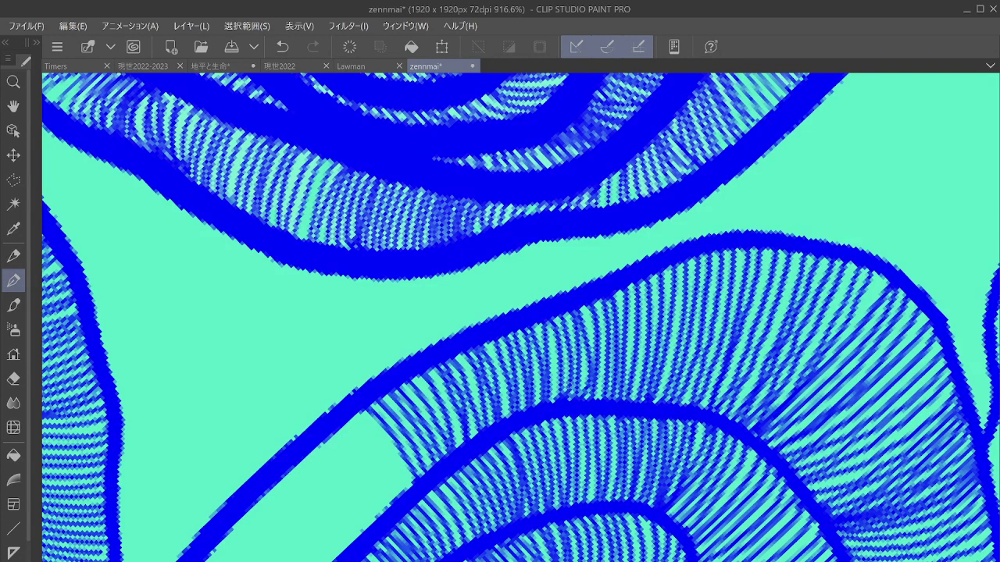
Step: Begin the next patch of blue hatching further along the empty band, fanning curved lines close together beside the neighbouring spiral's edge
{"action": "left_click_drag", "start_coordinate": [437, 375], "coordinate": [791, 303]}
{"action": "key", "text": "^"}
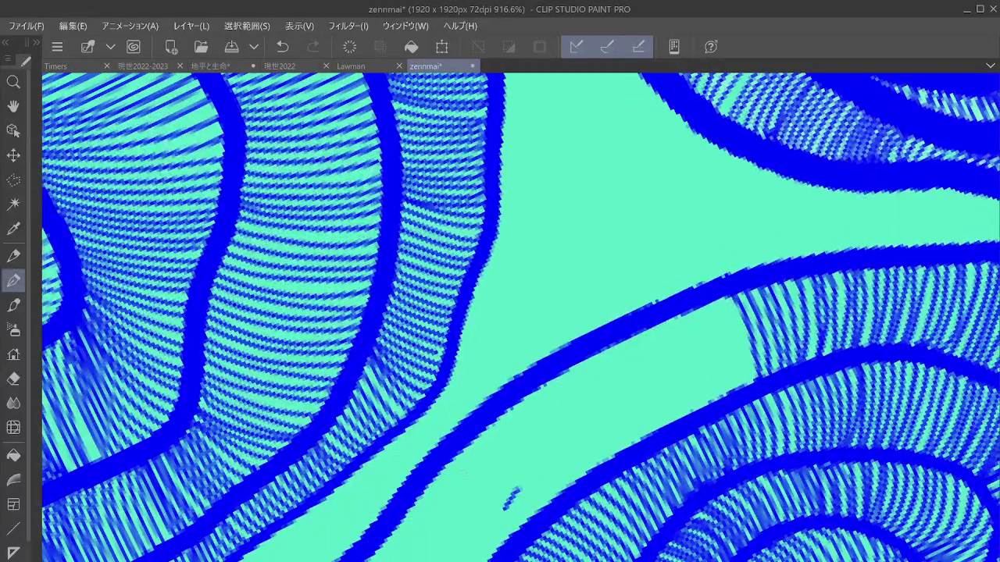
{"action": "left_click_drag", "start_coordinate": [457, 451], "coordinate": [506, 519]}
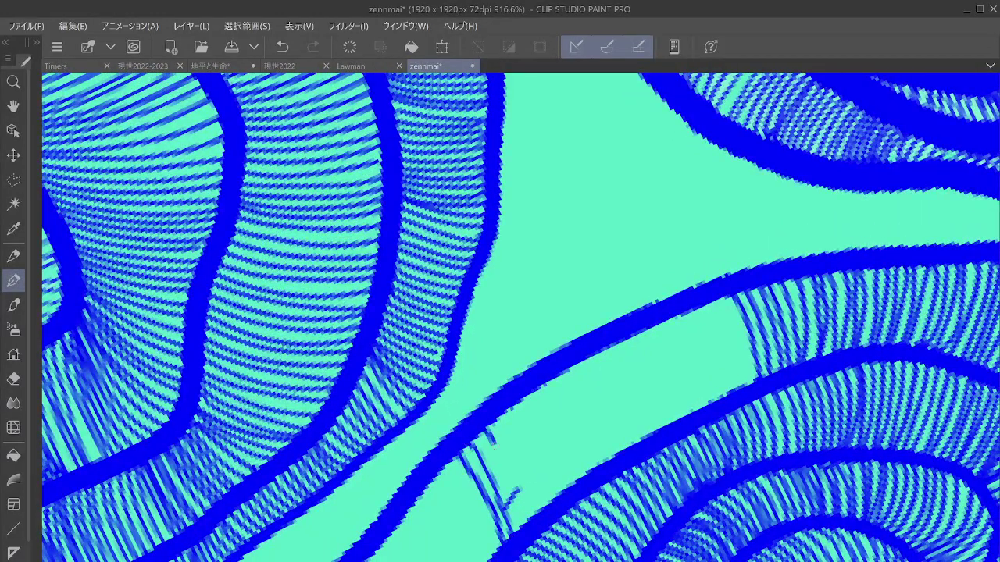
{"action": "left_click_drag", "start_coordinate": [492, 442], "coordinate": [513, 537]}
{"action": "mouse_move", "coordinate": [492, 408]}
{"action": "left_mouse_down"}
{"action": "mouse_move", "coordinate": [514, 468]}
{"action": "mouse_move", "coordinate": [516, 538]}
{"action": "mouse_move", "coordinate": [522, 525]}
{"action": "left_mouse_up"}
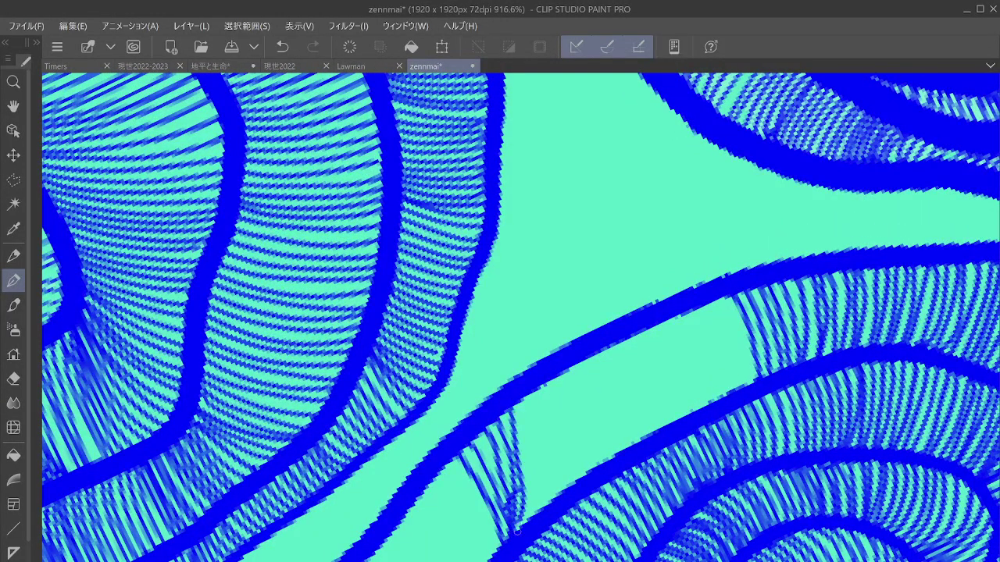
{"action": "left_click_drag", "start_coordinate": [514, 406], "coordinate": [525, 522]}
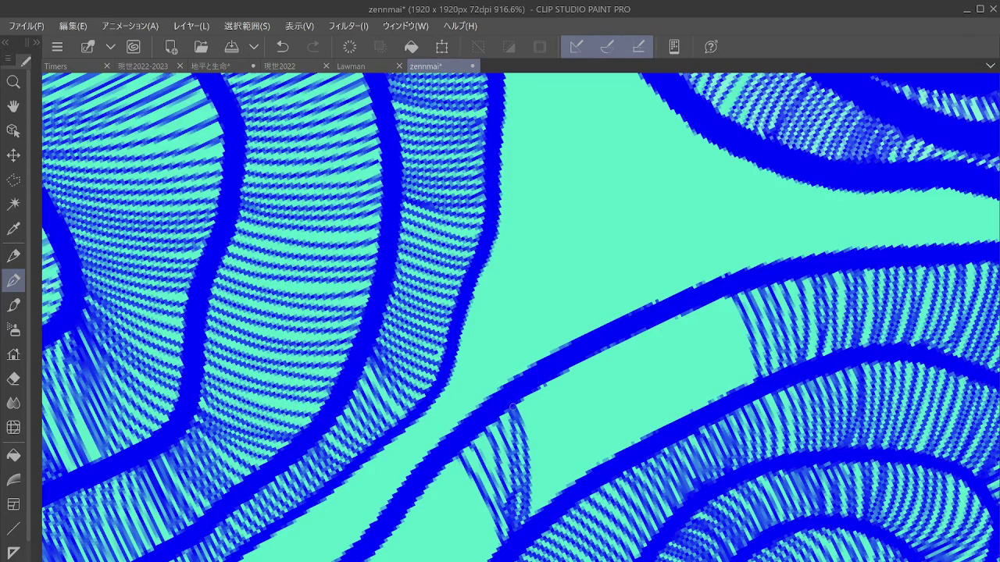
{"action": "left_click_drag", "start_coordinate": [513, 397], "coordinate": [536, 516]}
{"action": "left_click_drag", "start_coordinate": [514, 404], "coordinate": [548, 514]}
{"action": "mouse_move", "coordinate": [517, 400]}
{"action": "left_mouse_down"}
{"action": "mouse_move", "coordinate": [563, 495]}
{"action": "mouse_move", "coordinate": [574, 486]}
{"action": "mouse_move", "coordinate": [573, 448]}
{"action": "mouse_move", "coordinate": [580, 480]}
{"action": "left_mouse_up"}
Step: Hatch the straight stretch of the band with evenly spaced slanted blue lines until they join the completed patch
{"action": "left_click_drag", "start_coordinate": [540, 384], "coordinate": [594, 470]}
{"action": "left_click_drag", "start_coordinate": [559, 370], "coordinate": [607, 469]}
{"action": "left_click_drag", "start_coordinate": [578, 361], "coordinate": [628, 449]}
{"action": "left_click_drag", "start_coordinate": [595, 344], "coordinate": [625, 386]}
{"action": "mouse_move", "coordinate": [617, 342]}
{"action": "left_mouse_down"}
{"action": "mouse_move", "coordinate": [640, 403]}
{"action": "mouse_move", "coordinate": [623, 335]}
{"action": "mouse_move", "coordinate": [662, 433]}
{"action": "left_mouse_up"}
{"action": "left_click_drag", "start_coordinate": [635, 334], "coordinate": [676, 422]}
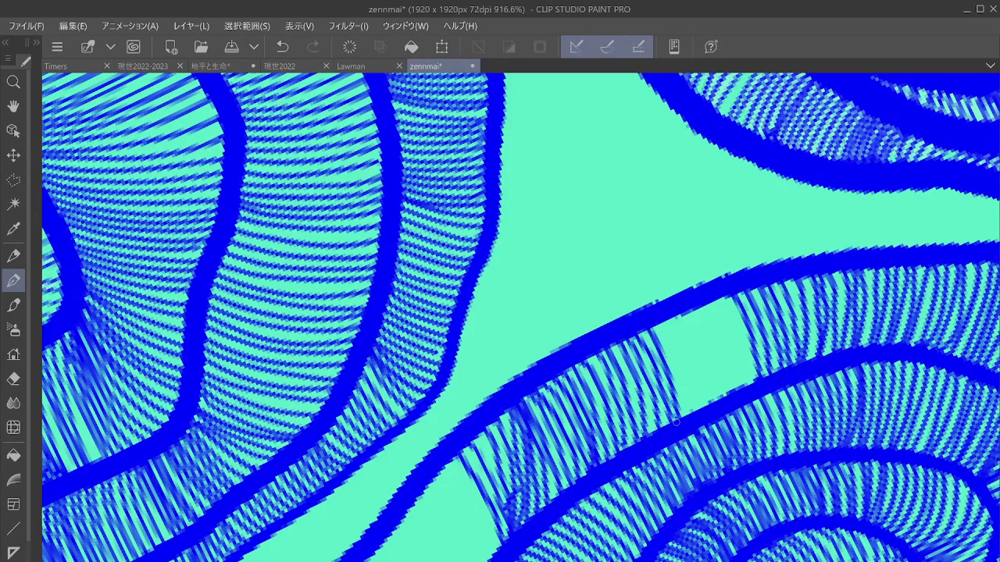
{"action": "mouse_move", "coordinate": [658, 326]}
{"action": "left_mouse_down"}
{"action": "mouse_move", "coordinate": [690, 412]}
{"action": "mouse_move", "coordinate": [706, 413]}
{"action": "left_mouse_up"}
{"action": "mouse_move", "coordinate": [680, 312]}
{"action": "left_mouse_down"}
{"action": "mouse_move", "coordinate": [709, 358]}
{"action": "mouse_move", "coordinate": [721, 401]}
{"action": "left_mouse_up"}
{"action": "mouse_move", "coordinate": [694, 308]}
{"action": "left_mouse_down"}
{"action": "mouse_move", "coordinate": [724, 378]}
{"action": "mouse_move", "coordinate": [719, 310]}
{"action": "mouse_move", "coordinate": [739, 399]}
{"action": "left_mouse_up"}
{"action": "mouse_move", "coordinate": [720, 295]}
{"action": "left_mouse_down"}
{"action": "mouse_move", "coordinate": [752, 386]}
{"action": "mouse_move", "coordinate": [760, 307]}
{"action": "mouse_move", "coordinate": [867, 194]}
{"action": "mouse_move", "coordinate": [911, 166]}
{"action": "left_mouse_up"}
Step: Start a new patch of long slanted blue lines across the band near its bend at the magenta line's tip
{"action": "mouse_move", "coordinate": [994, 539]}
{"action": "left_mouse_down"}
{"action": "mouse_move", "coordinate": [982, 516]}
{"action": "mouse_move", "coordinate": [922, 553]}
{"action": "left_mouse_up"}
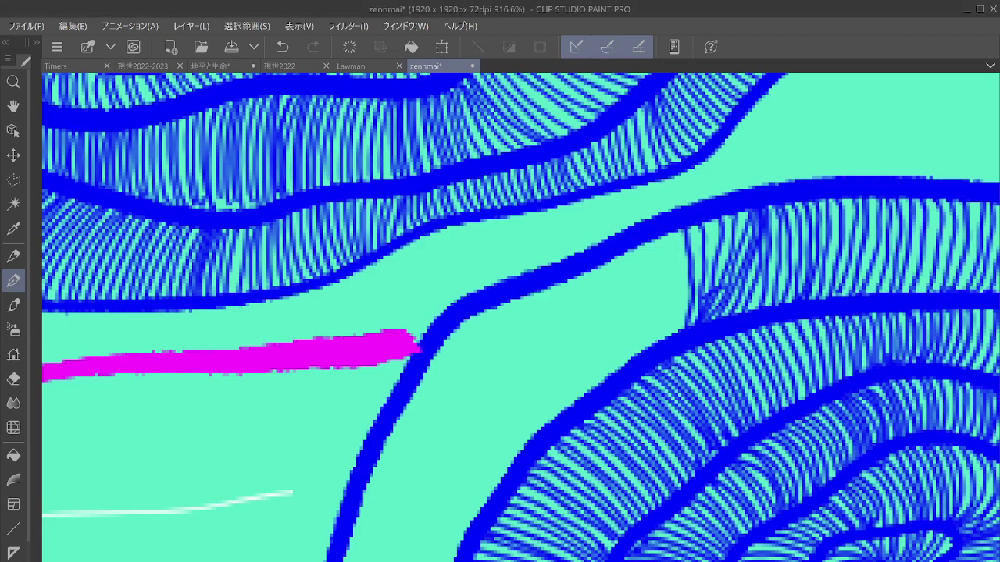
{"action": "left_click_drag", "start_coordinate": [422, 349], "coordinate": [455, 414]}
{"action": "scroll", "coordinate": [637, 430], "scroll_direction": "up", "scroll_amount": 5}
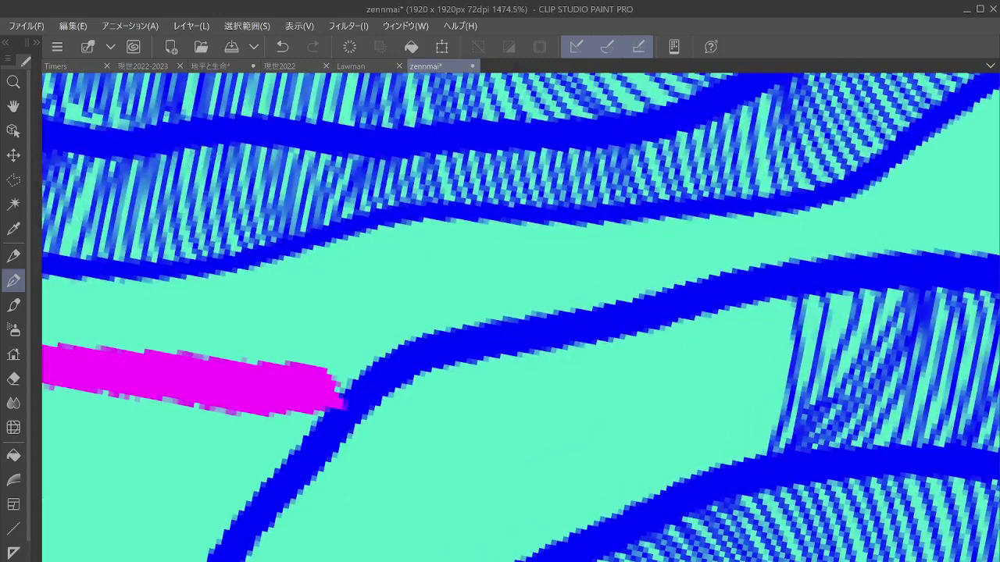
{"action": "mouse_move", "coordinate": [492, 360]}
{"action": "left_mouse_down"}
{"action": "mouse_move", "coordinate": [524, 403]}
{"action": "mouse_move", "coordinate": [582, 525]}
{"action": "left_mouse_up"}
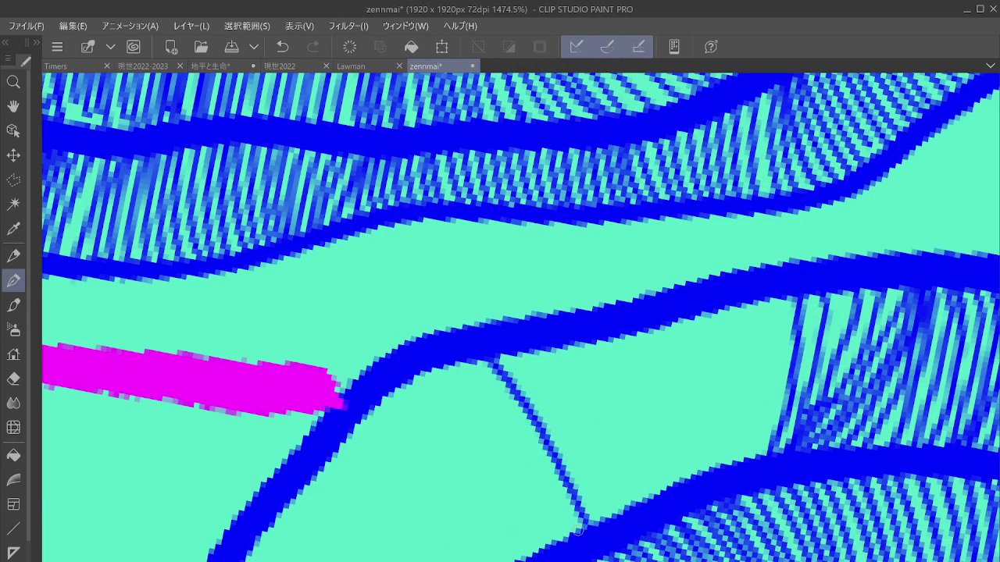
{"action": "mouse_move", "coordinate": [497, 354]}
{"action": "left_mouse_down"}
{"action": "mouse_move", "coordinate": [545, 409]}
{"action": "mouse_move", "coordinate": [592, 527]}
{"action": "mouse_move", "coordinate": [546, 388]}
{"action": "mouse_move", "coordinate": [609, 538]}
{"action": "left_mouse_up"}
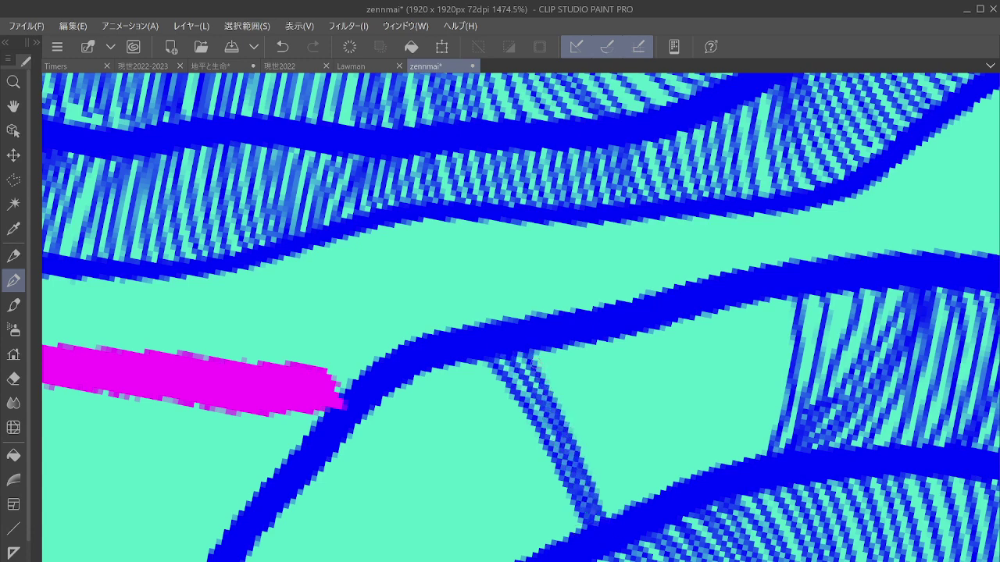
{"action": "mouse_move", "coordinate": [524, 350]}
{"action": "left_mouse_down"}
{"action": "mouse_move", "coordinate": [614, 513]}
{"action": "mouse_move", "coordinate": [559, 366]}
{"action": "mouse_move", "coordinate": [629, 514]}
{"action": "left_mouse_up"}
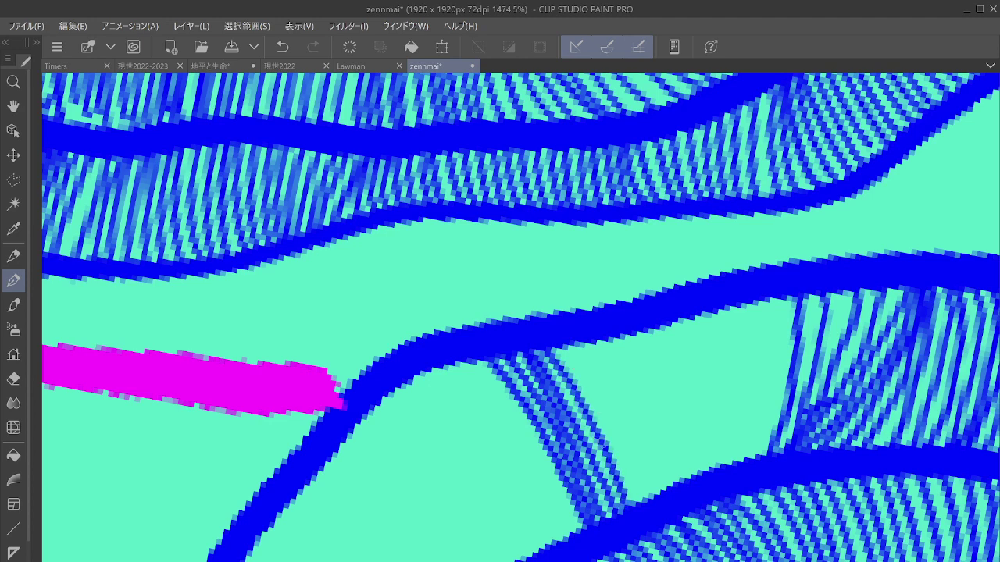
{"action": "mouse_move", "coordinate": [556, 342]}
{"action": "left_mouse_down"}
{"action": "mouse_move", "coordinate": [619, 467]}
{"action": "mouse_move", "coordinate": [569, 334]}
{"action": "mouse_move", "coordinate": [623, 424]}
{"action": "mouse_move", "coordinate": [640, 500]}
{"action": "left_mouse_up"}
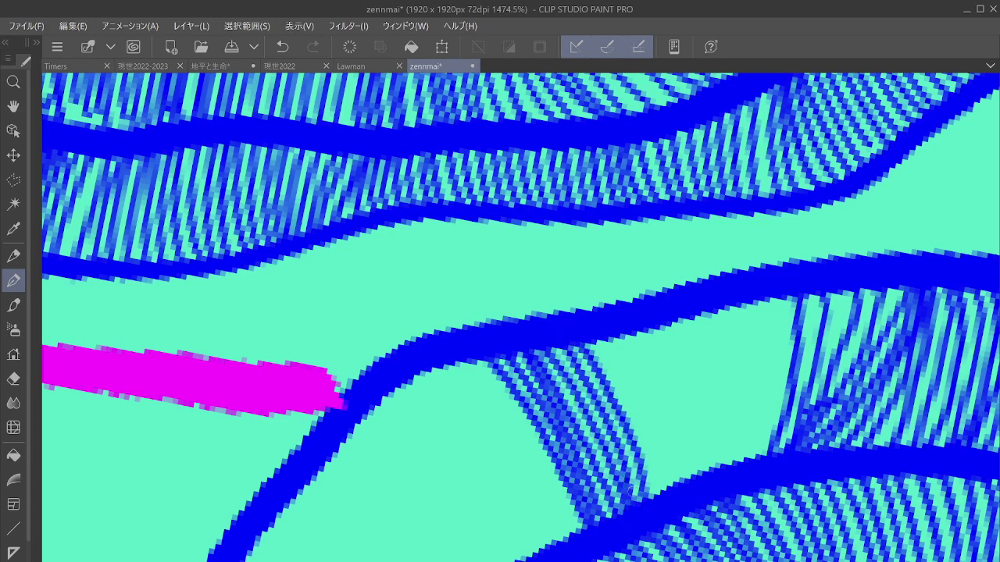
{"action": "mouse_move", "coordinate": [593, 342]}
{"action": "left_mouse_down"}
{"action": "mouse_move", "coordinate": [618, 371]}
{"action": "mouse_move", "coordinate": [666, 504]}
{"action": "mouse_move", "coordinate": [608, 335]}
{"action": "mouse_move", "coordinate": [670, 453]}
{"action": "mouse_move", "coordinate": [674, 489]}
{"action": "left_mouse_up"}
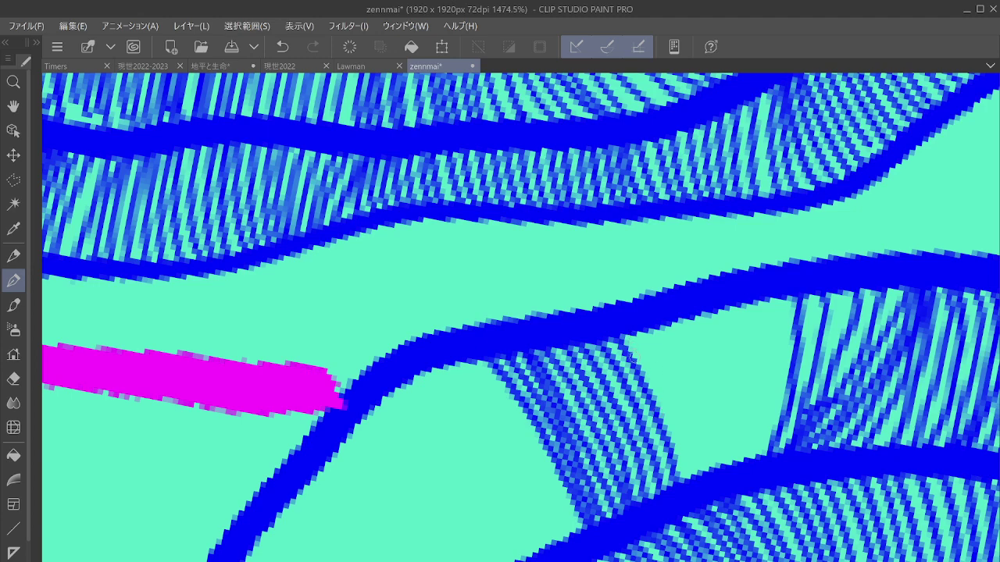
Step: Continue the slanted blue lines away from the bend, filling the remaining gap up to the earlier fanned hatching
{"action": "mouse_move", "coordinate": [625, 336]}
{"action": "left_mouse_down"}
{"action": "mouse_move", "coordinate": [689, 477]}
{"action": "mouse_move", "coordinate": [688, 403]}
{"action": "mouse_move", "coordinate": [707, 473]}
{"action": "left_mouse_up"}
{"action": "mouse_move", "coordinate": [654, 317]}
{"action": "left_mouse_down"}
{"action": "mouse_move", "coordinate": [691, 388]}
{"action": "mouse_move", "coordinate": [716, 478]}
{"action": "mouse_move", "coordinate": [684, 329]}
{"action": "mouse_move", "coordinate": [726, 473]}
{"action": "left_mouse_up"}
{"action": "mouse_move", "coordinate": [686, 316]}
{"action": "left_mouse_down"}
{"action": "mouse_move", "coordinate": [735, 461]}
{"action": "mouse_move", "coordinate": [727, 343]}
{"action": "mouse_move", "coordinate": [754, 456]}
{"action": "left_mouse_up"}
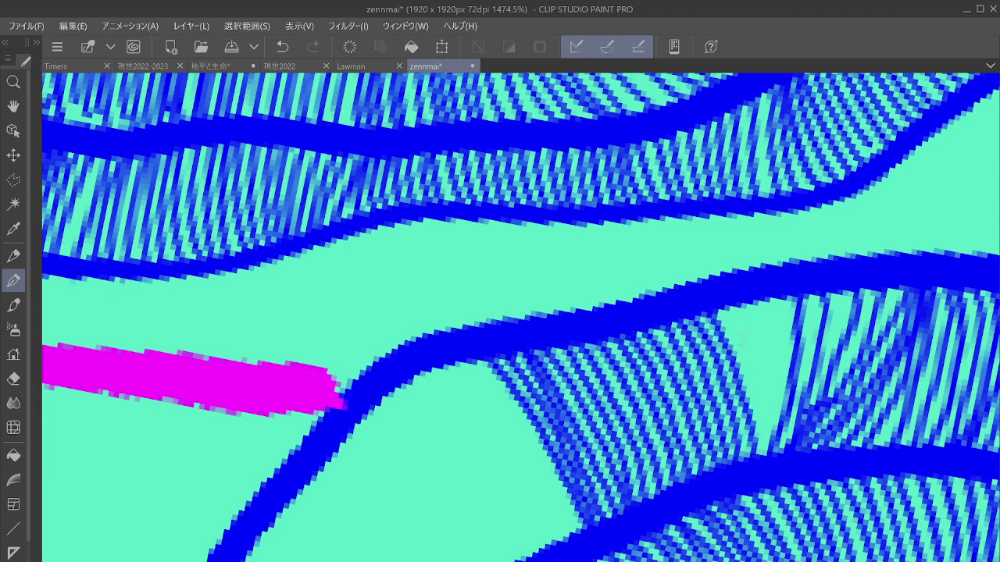
{"action": "left_click_drag", "start_coordinate": [723, 309], "coordinate": [765, 463]}
{"action": "mouse_move", "coordinate": [750, 317]}
{"action": "left_mouse_down"}
{"action": "mouse_move", "coordinate": [768, 450]}
{"action": "mouse_move", "coordinate": [769, 315]}
{"action": "mouse_move", "coordinate": [784, 458]}
{"action": "left_mouse_up"}
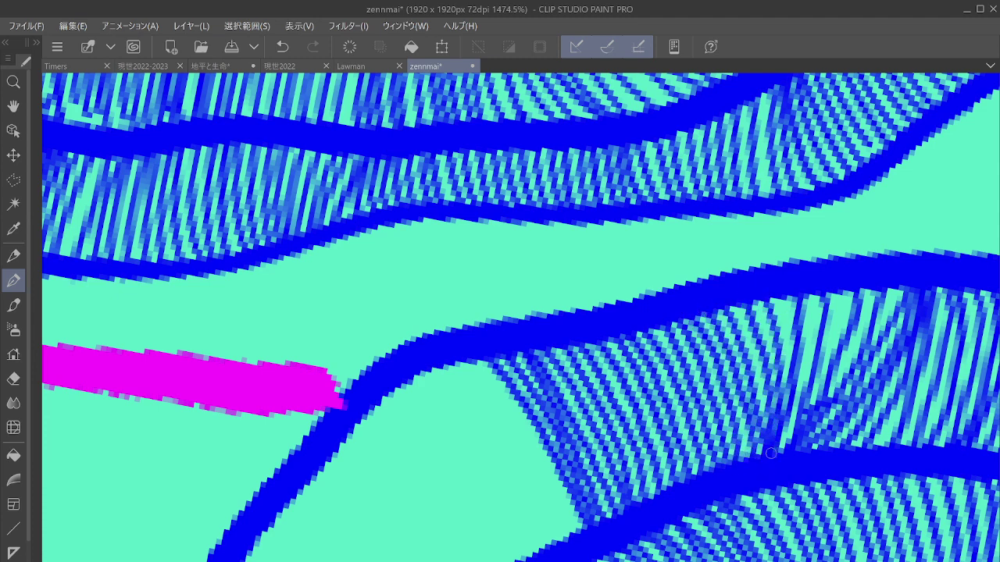
Step: Draw long curved blue lines across the bend of the band, starting just past the magenta line's tip and working back toward it
{"action": "mouse_move", "coordinate": [775, 297]}
{"action": "left_mouse_down"}
{"action": "mouse_move", "coordinate": [789, 441]}
{"action": "mouse_move", "coordinate": [886, 360]}
{"action": "mouse_move", "coordinate": [998, 327]}
{"action": "left_mouse_up"}
{"action": "left_click_drag", "start_coordinate": [937, 312], "coordinate": [936, 385]}
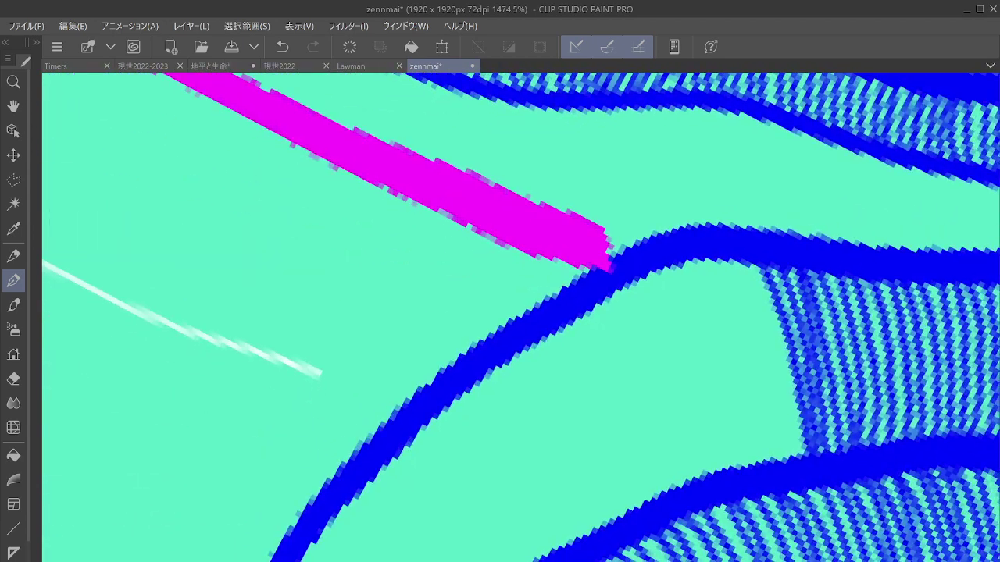
{"action": "mouse_move", "coordinate": [520, 353]}
{"action": "left_mouse_down"}
{"action": "mouse_move", "coordinate": [553, 407]}
{"action": "mouse_move", "coordinate": [591, 530]}
{"action": "left_mouse_up"}
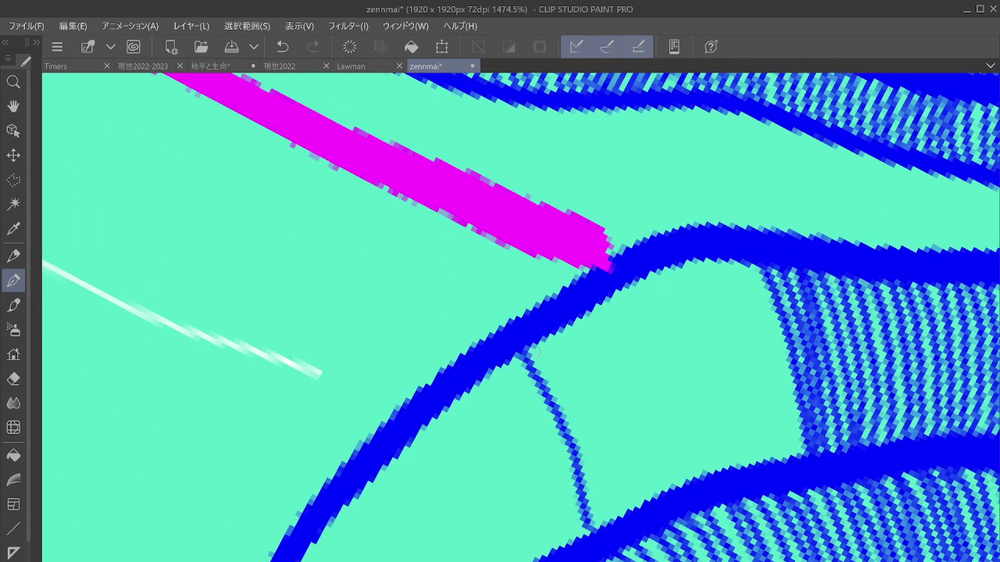
{"action": "mouse_move", "coordinate": [525, 345]}
{"action": "left_mouse_down"}
{"action": "mouse_move", "coordinate": [567, 399]}
{"action": "mouse_move", "coordinate": [603, 532]}
{"action": "left_mouse_up"}
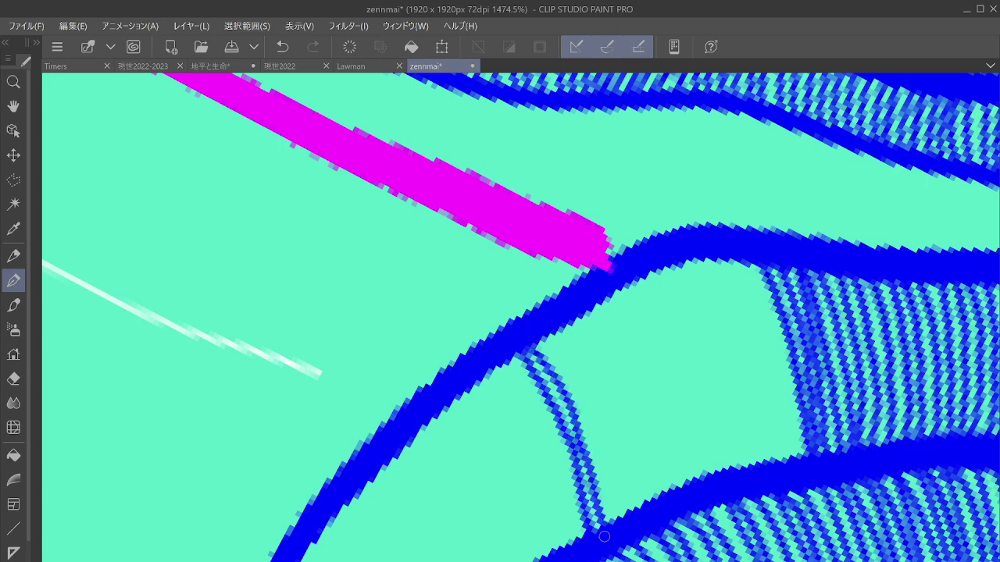
{"action": "mouse_move", "coordinate": [544, 338]}
{"action": "left_mouse_down"}
{"action": "mouse_move", "coordinate": [580, 394]}
{"action": "mouse_move", "coordinate": [617, 530]}
{"action": "left_mouse_up"}
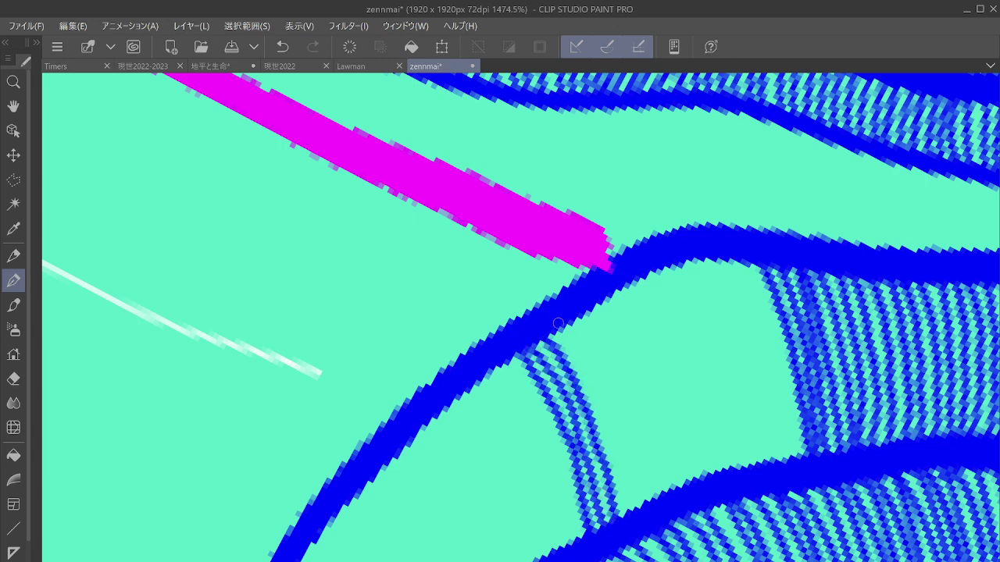
{"action": "mouse_move", "coordinate": [559, 323]}
{"action": "left_mouse_down"}
{"action": "mouse_move", "coordinate": [603, 402]}
{"action": "mouse_move", "coordinate": [630, 516]}
{"action": "left_mouse_up"}
{"action": "mouse_move", "coordinate": [573, 307]}
{"action": "left_mouse_down"}
{"action": "mouse_move", "coordinate": [629, 470]}
{"action": "mouse_move", "coordinate": [597, 322]}
{"action": "mouse_move", "coordinate": [606, 336]}
{"action": "mouse_move", "coordinate": [647, 510]}
{"action": "left_mouse_up"}
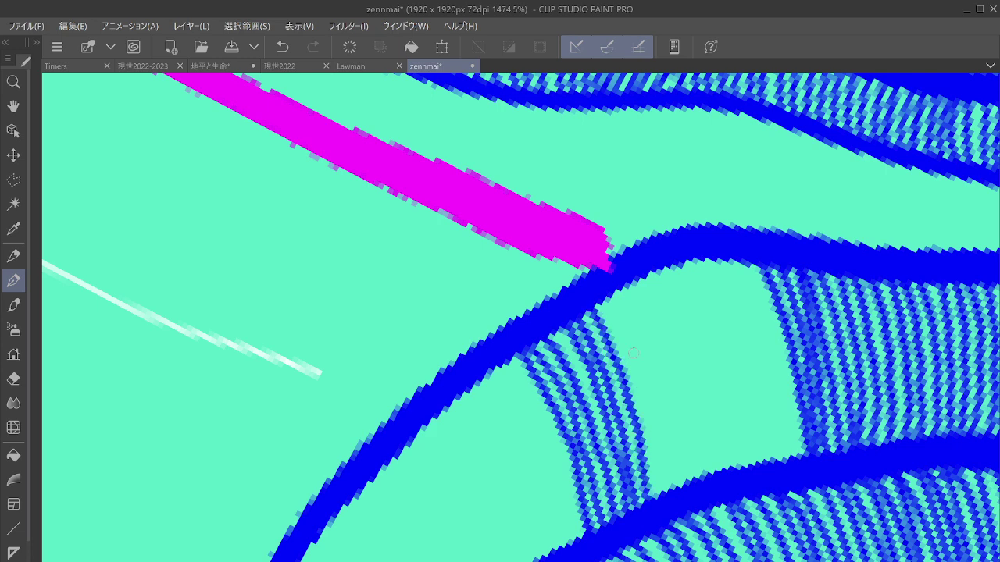
{"action": "mouse_move", "coordinate": [599, 292]}
{"action": "left_mouse_down"}
{"action": "mouse_move", "coordinate": [645, 394]}
{"action": "mouse_move", "coordinate": [669, 497]}
{"action": "left_mouse_up"}
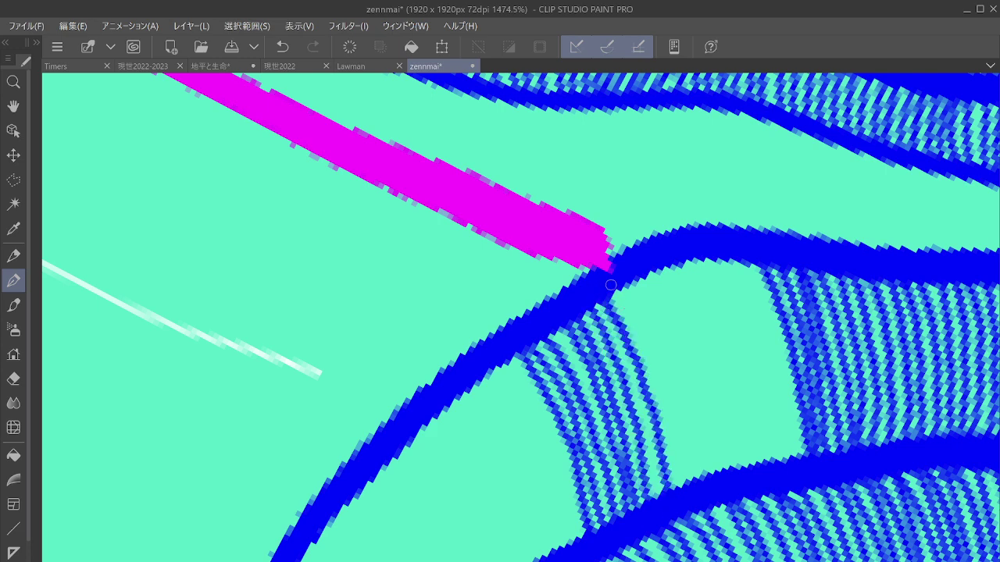
Step: Hatch the crown of the bend below the magenta tip with curved blue lines, closing the gap to the finished hatching
{"action": "mouse_move", "coordinate": [611, 285]}
{"action": "left_mouse_down"}
{"action": "mouse_move", "coordinate": [638, 324]}
{"action": "mouse_move", "coordinate": [679, 507]}
{"action": "mouse_move", "coordinate": [622, 276]}
{"action": "mouse_move", "coordinate": [661, 351]}
{"action": "mouse_move", "coordinate": [693, 491]}
{"action": "left_mouse_up"}
{"action": "mouse_move", "coordinate": [639, 266]}
{"action": "left_mouse_down"}
{"action": "mouse_move", "coordinate": [669, 334]}
{"action": "mouse_move", "coordinate": [708, 487]}
{"action": "left_mouse_up"}
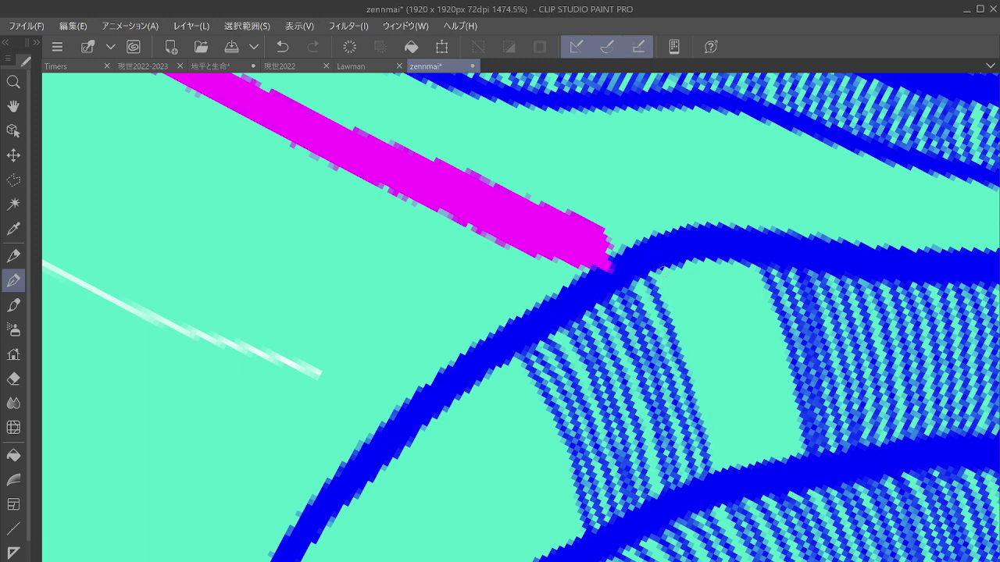
{"action": "mouse_move", "coordinate": [657, 267]}
{"action": "left_mouse_down"}
{"action": "mouse_move", "coordinate": [700, 358]}
{"action": "mouse_move", "coordinate": [723, 472]}
{"action": "mouse_move", "coordinate": [686, 275]}
{"action": "mouse_move", "coordinate": [734, 479]}
{"action": "left_mouse_up"}
{"action": "mouse_move", "coordinate": [688, 259]}
{"action": "left_mouse_down"}
{"action": "mouse_move", "coordinate": [719, 341]}
{"action": "mouse_move", "coordinate": [746, 479]}
{"action": "left_mouse_up"}
{"action": "mouse_move", "coordinate": [699, 261]}
{"action": "left_mouse_down"}
{"action": "mouse_move", "coordinate": [757, 467]}
{"action": "mouse_move", "coordinate": [747, 361]}
{"action": "mouse_move", "coordinate": [768, 464]}
{"action": "mouse_move", "coordinate": [756, 314]}
{"action": "mouse_move", "coordinate": [782, 470]}
{"action": "left_mouse_up"}
{"action": "mouse_move", "coordinate": [736, 268]}
{"action": "left_mouse_down"}
{"action": "mouse_move", "coordinate": [788, 412]}
{"action": "mouse_move", "coordinate": [790, 473]}
{"action": "left_mouse_up"}
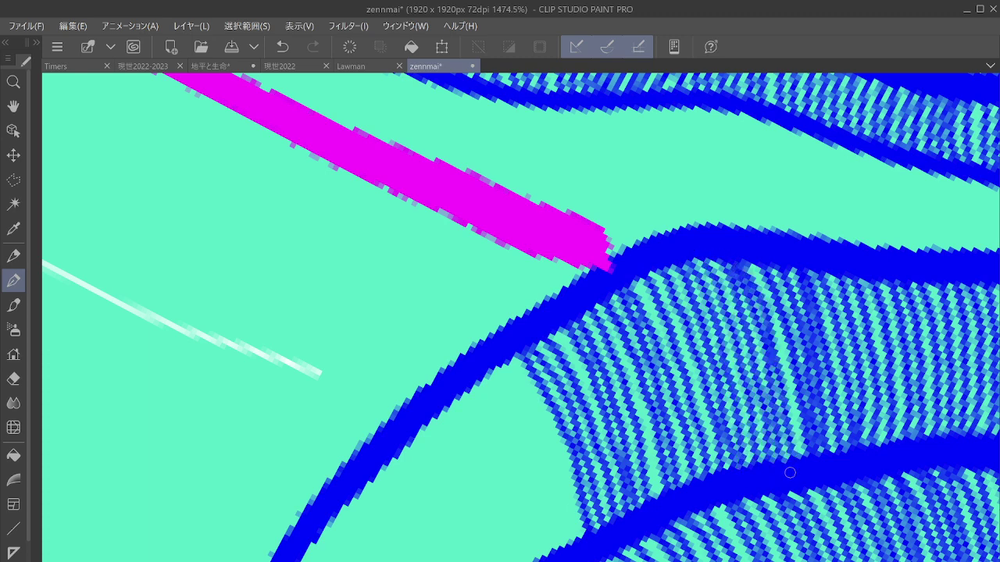
Step: Undo the stray blue stroke drawn across the finished hatching below the magenta line's tip
{"action": "left_click_drag", "start_coordinate": [739, 367], "coordinate": [726, 407]}
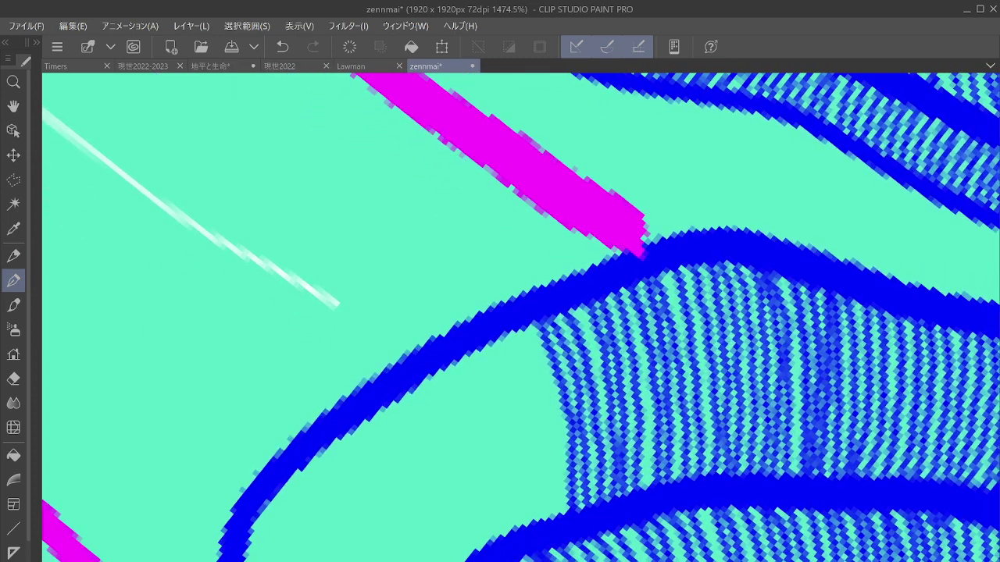
{"action": "left_click_drag", "start_coordinate": [655, 366], "coordinate": [728, 336]}
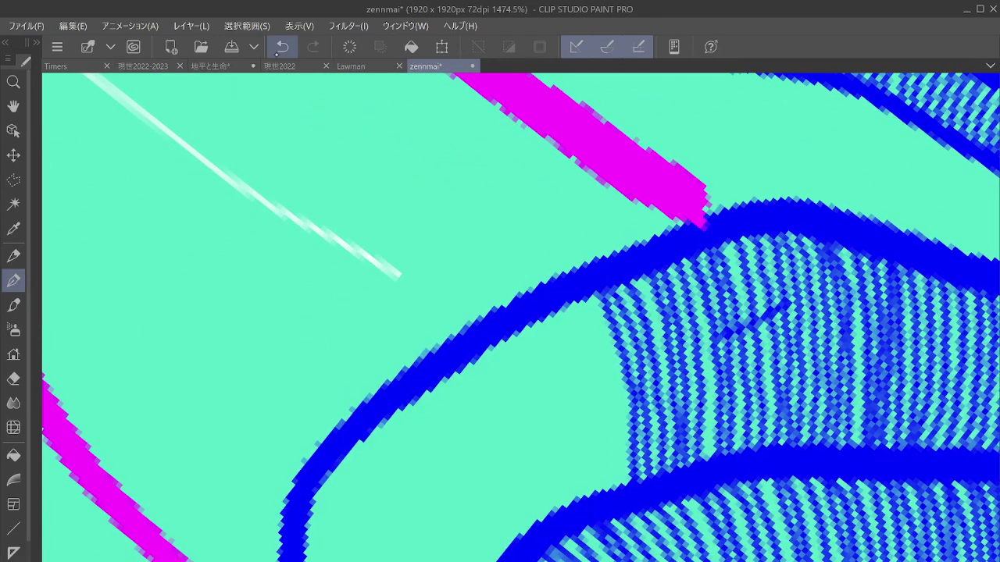
{"action": "left_click", "coordinate": [282, 46]}
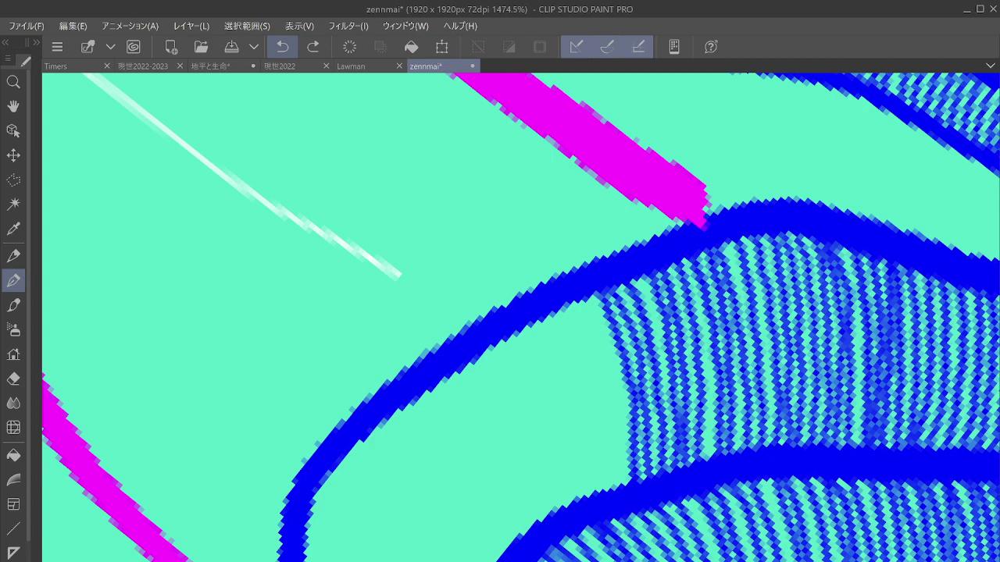
{"action": "left_click_drag", "start_coordinate": [734, 344], "coordinate": [724, 370]}
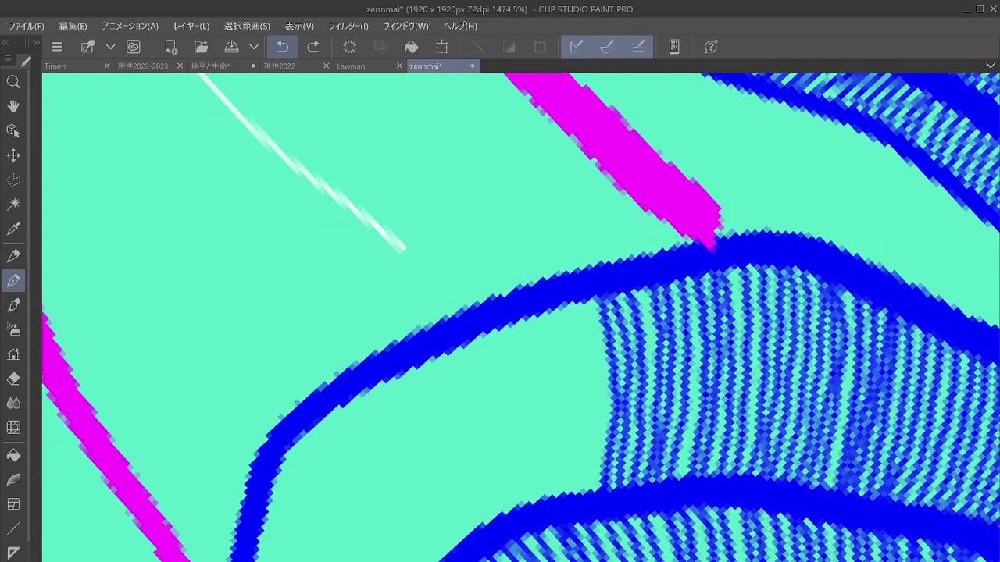
{"action": "left_click_drag", "start_coordinate": [656, 367], "coordinate": [746, 285]}
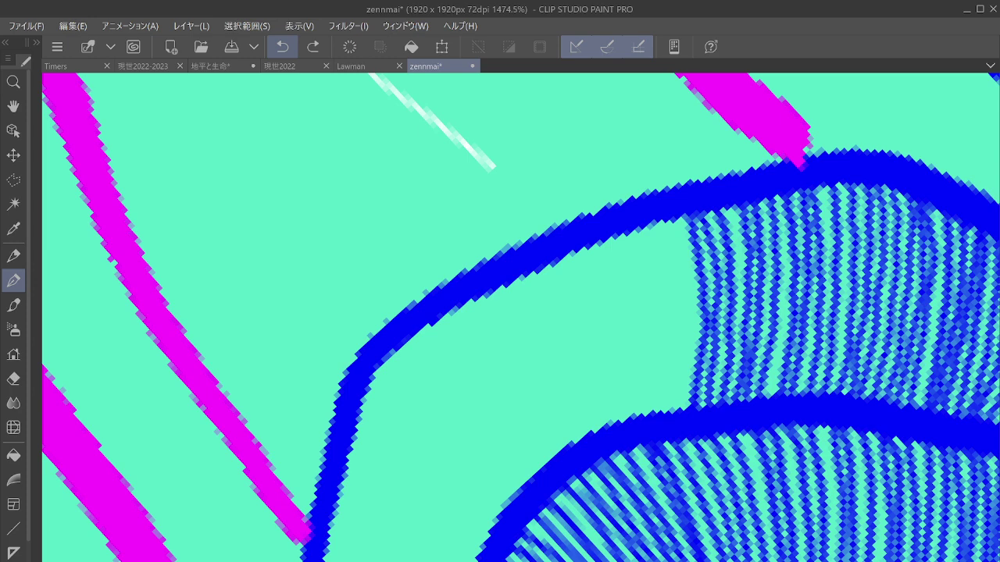
Step: Hatch the band below the magenta line's tip with long slanted blue lines, working back until they meet the finished hatching
{"action": "left_click_drag", "start_coordinate": [489, 287], "coordinate": [564, 453]}
{"action": "mouse_move", "coordinate": [505, 280]}
{"action": "left_mouse_down"}
{"action": "mouse_move", "coordinate": [553, 380]}
{"action": "mouse_move", "coordinate": [547, 404]}
{"action": "mouse_move", "coordinate": [524, 277]}
{"action": "mouse_move", "coordinate": [542, 307]}
{"action": "mouse_move", "coordinate": [577, 416]}
{"action": "mouse_move", "coordinate": [574, 442]}
{"action": "left_mouse_up"}
{"action": "mouse_move", "coordinate": [539, 267]}
{"action": "left_mouse_down"}
{"action": "mouse_move", "coordinate": [599, 431]}
{"action": "mouse_move", "coordinate": [566, 281]}
{"action": "mouse_move", "coordinate": [616, 426]}
{"action": "left_mouse_up"}
{"action": "mouse_move", "coordinate": [564, 247]}
{"action": "left_mouse_down"}
{"action": "mouse_move", "coordinate": [620, 377]}
{"action": "mouse_move", "coordinate": [599, 268]}
{"action": "mouse_move", "coordinate": [628, 353]}
{"action": "mouse_move", "coordinate": [638, 422]}
{"action": "left_mouse_up"}
{"action": "left_click_drag", "start_coordinate": [603, 237], "coordinate": [650, 422]}
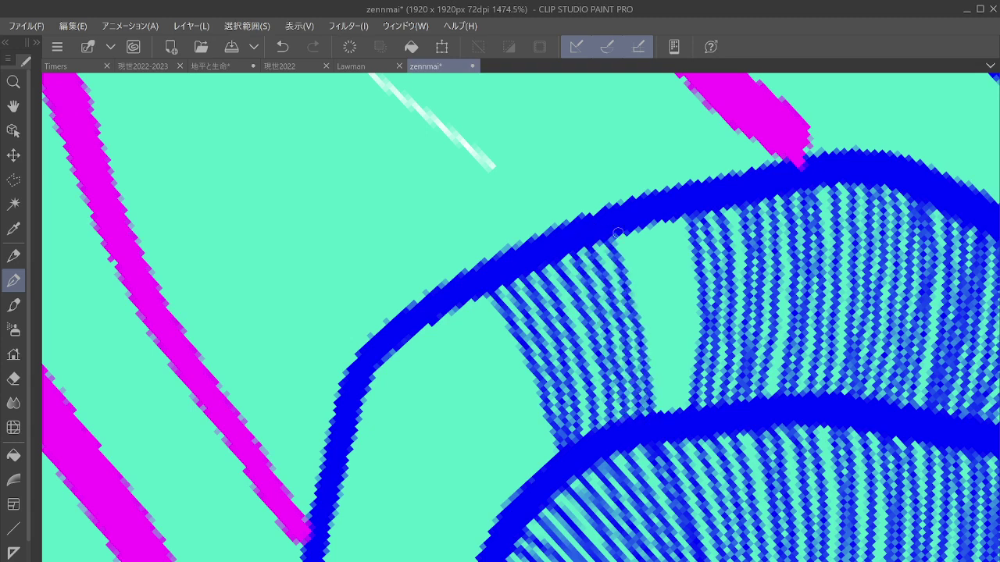
{"action": "mouse_move", "coordinate": [619, 234]}
{"action": "left_mouse_down"}
{"action": "mouse_move", "coordinate": [655, 357]}
{"action": "mouse_move", "coordinate": [659, 423]}
{"action": "mouse_move", "coordinate": [634, 232]}
{"action": "mouse_move", "coordinate": [670, 345]}
{"action": "mouse_move", "coordinate": [672, 414]}
{"action": "left_mouse_up"}
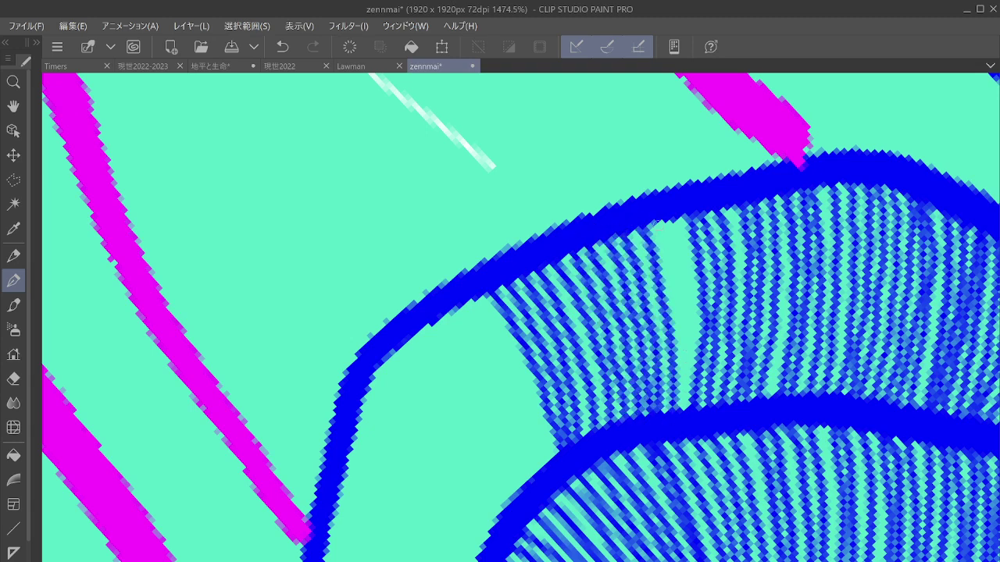
{"action": "left_click_drag", "start_coordinate": [656, 224], "coordinate": [688, 411]}
{"action": "left_click_drag", "start_coordinate": [678, 217], "coordinate": [693, 407]}
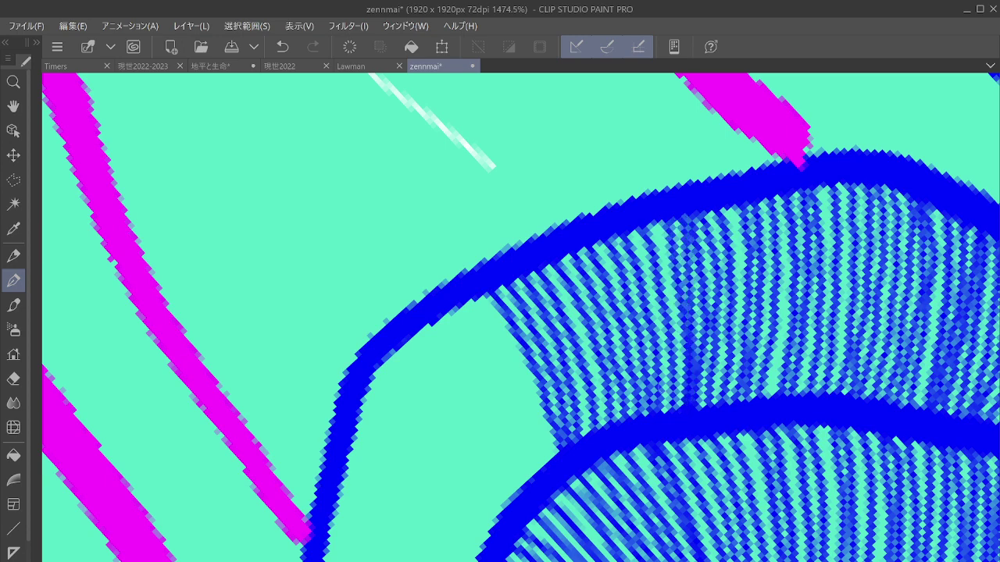
Step: Start curved blue hatching across the band at the second magenta line's tip, working toward the open bend
{"action": "left_click_drag", "start_coordinate": [546, 312], "coordinate": [714, 334]}
{"action": "key", "text": "asciicircum"}
{"action": "mouse_move", "coordinate": [474, 408]}
{"action": "left_mouse_down"}
{"action": "mouse_move", "coordinate": [544, 512]}
{"action": "mouse_move", "coordinate": [471, 399]}
{"action": "mouse_move", "coordinate": [523, 437]}
{"action": "mouse_move", "coordinate": [576, 535]}
{"action": "left_mouse_up"}
{"action": "mouse_move", "coordinate": [496, 393]}
{"action": "left_mouse_down"}
{"action": "mouse_move", "coordinate": [591, 523]}
{"action": "mouse_move", "coordinate": [546, 414]}
{"action": "mouse_move", "coordinate": [603, 507]}
{"action": "left_mouse_up"}
{"action": "mouse_move", "coordinate": [556, 401]}
{"action": "left_mouse_down"}
{"action": "mouse_move", "coordinate": [592, 450]}
{"action": "mouse_move", "coordinate": [610, 498]}
{"action": "left_mouse_up"}
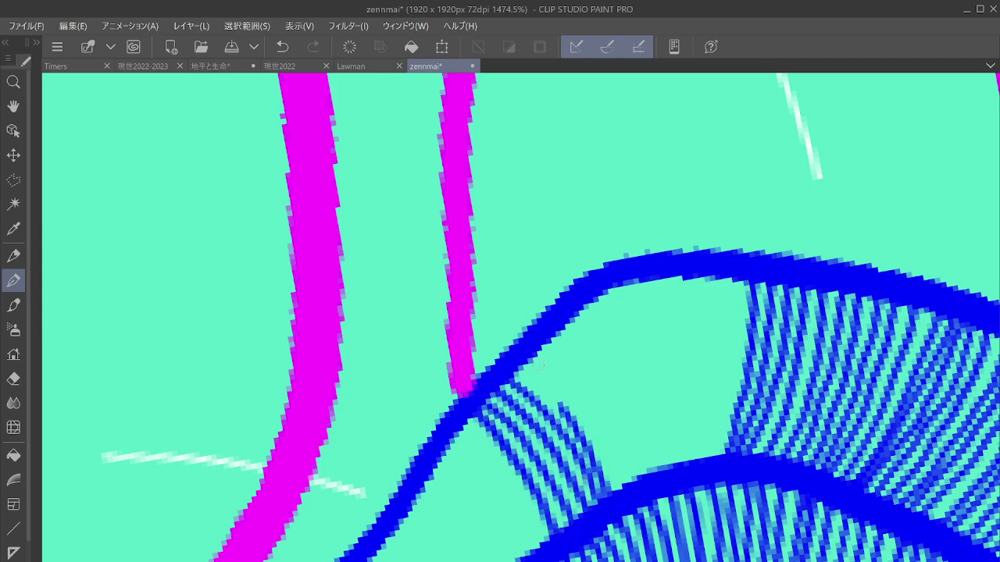
{"action": "mouse_move", "coordinate": [512, 364]}
{"action": "left_mouse_down"}
{"action": "mouse_move", "coordinate": [561, 408]}
{"action": "mouse_move", "coordinate": [622, 491]}
{"action": "left_mouse_up"}
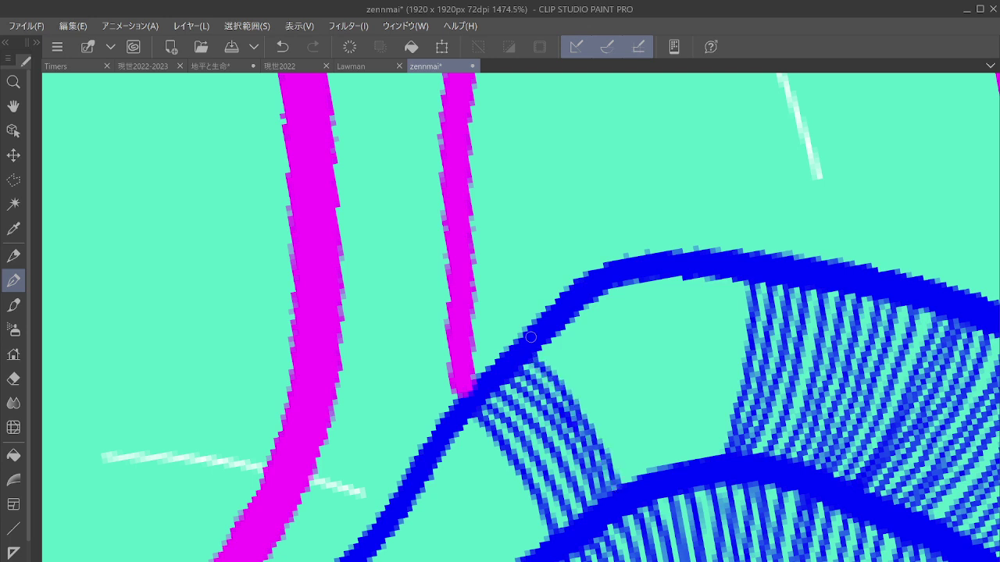
{"action": "mouse_move", "coordinate": [531, 338]}
{"action": "left_mouse_down"}
{"action": "mouse_move", "coordinate": [631, 483]}
{"action": "mouse_move", "coordinate": [601, 386]}
{"action": "mouse_move", "coordinate": [646, 479]}
{"action": "left_mouse_up"}
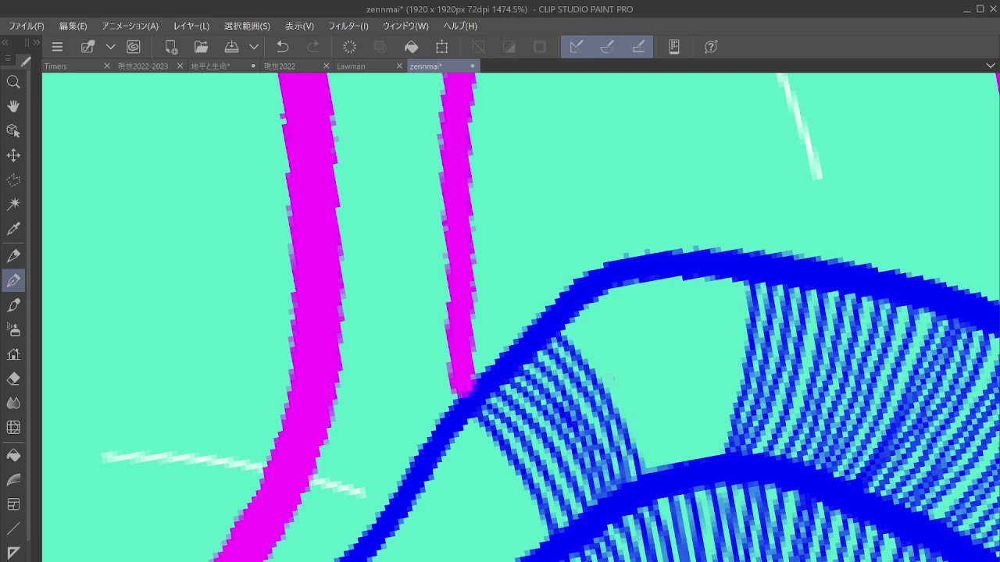
Step: Continue the curved blue lines around the bend, steepening them until the gap to the finished hatching is closed
{"action": "mouse_move", "coordinate": [564, 320]}
{"action": "left_mouse_down"}
{"action": "mouse_move", "coordinate": [591, 343]}
{"action": "mouse_move", "coordinate": [650, 484]}
{"action": "left_mouse_up"}
{"action": "mouse_move", "coordinate": [572, 302]}
{"action": "left_mouse_down"}
{"action": "mouse_move", "coordinate": [653, 418]}
{"action": "mouse_move", "coordinate": [661, 478]}
{"action": "mouse_move", "coordinate": [648, 373]}
{"action": "mouse_move", "coordinate": [675, 467]}
{"action": "left_mouse_up"}
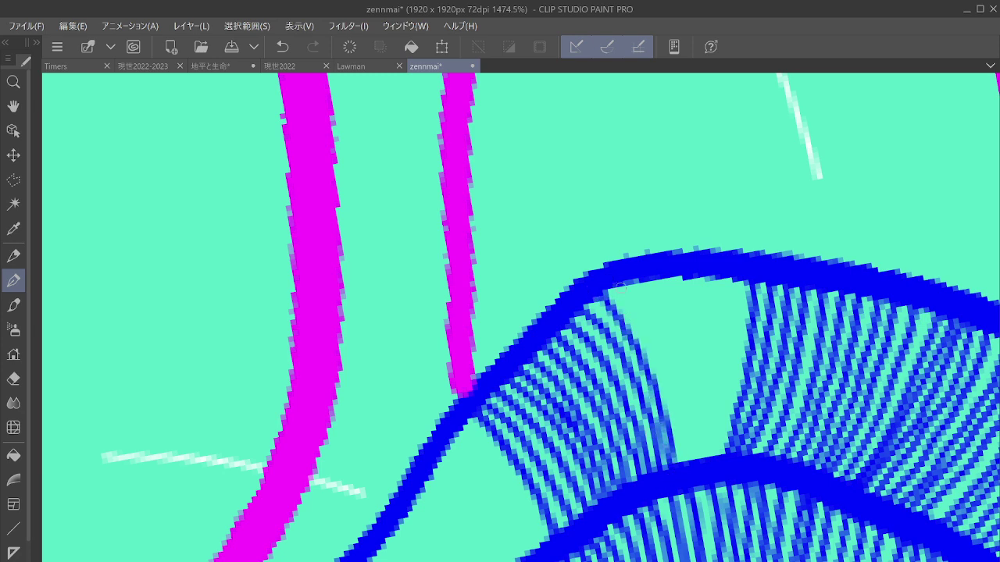
{"action": "mouse_move", "coordinate": [618, 286]}
{"action": "left_mouse_down"}
{"action": "mouse_move", "coordinate": [693, 467]}
{"action": "mouse_move", "coordinate": [692, 400]}
{"action": "mouse_move", "coordinate": [703, 464]}
{"action": "left_mouse_up"}
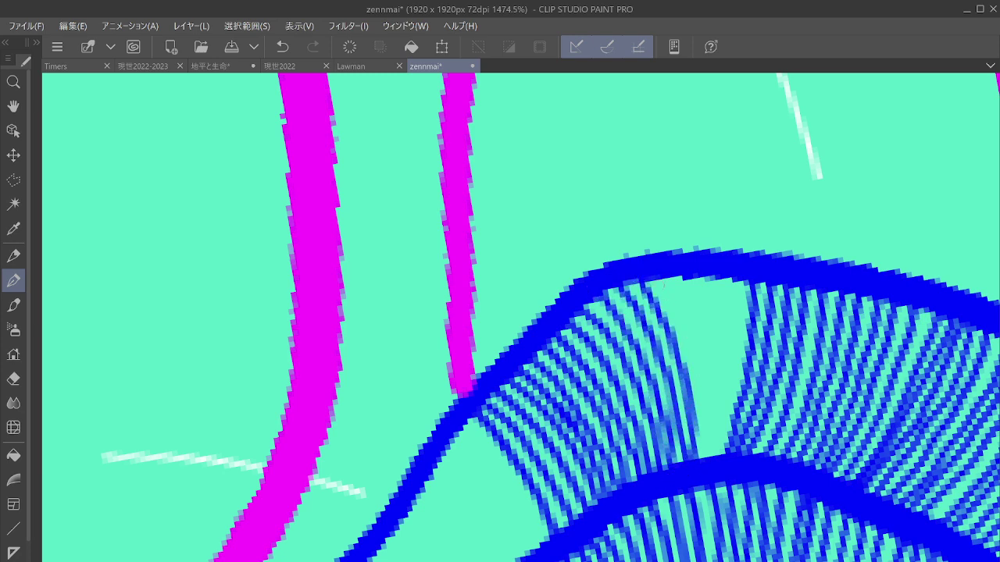
{"action": "mouse_move", "coordinate": [652, 277]}
{"action": "left_mouse_down"}
{"action": "mouse_move", "coordinate": [693, 373]}
{"action": "mouse_move", "coordinate": [709, 469]}
{"action": "mouse_move", "coordinate": [708, 373]}
{"action": "mouse_move", "coordinate": [718, 469]}
{"action": "left_mouse_up"}
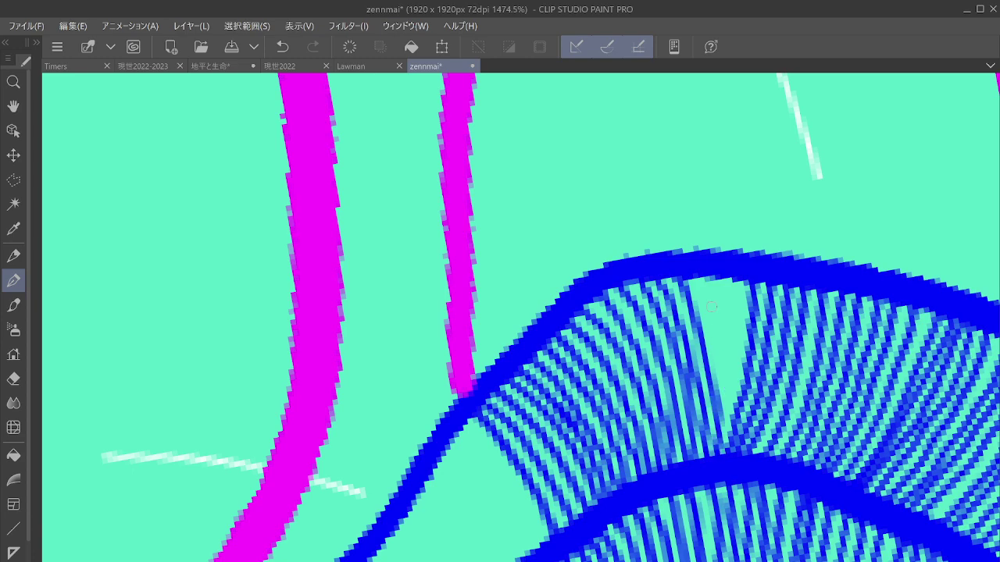
{"action": "mouse_move", "coordinate": [697, 276]}
{"action": "left_mouse_down"}
{"action": "mouse_move", "coordinate": [723, 376]}
{"action": "mouse_move", "coordinate": [714, 461]}
{"action": "mouse_move", "coordinate": [733, 430]}
{"action": "mouse_move", "coordinate": [726, 455]}
{"action": "left_mouse_up"}
{"action": "left_click_drag", "start_coordinate": [737, 280], "coordinate": [728, 445]}
Step: Draw the first slanted blue lines across the narrower band just past its shoulder bend, undoing a misplaced stroke
{"action": "mouse_move", "coordinate": [689, 419]}
{"action": "left_mouse_down"}
{"action": "mouse_move", "coordinate": [940, 203]}
{"action": "mouse_move", "coordinate": [949, 391]}
{"action": "left_mouse_up"}
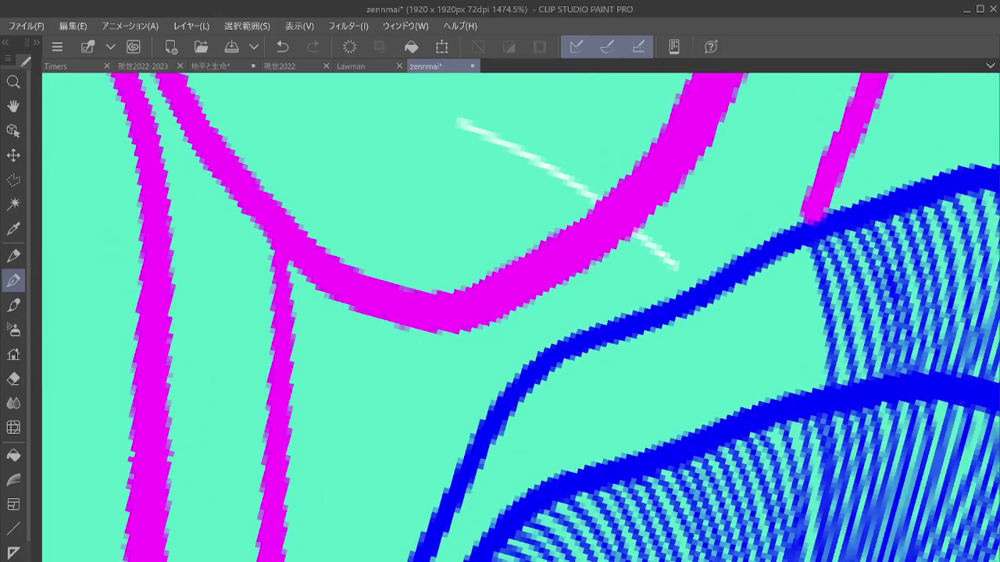
{"action": "mouse_move", "coordinate": [551, 364]}
{"action": "left_mouse_down"}
{"action": "mouse_move", "coordinate": [609, 459]}
{"action": "mouse_move", "coordinate": [615, 423]}
{"action": "mouse_move", "coordinate": [625, 456]}
{"action": "left_mouse_up"}
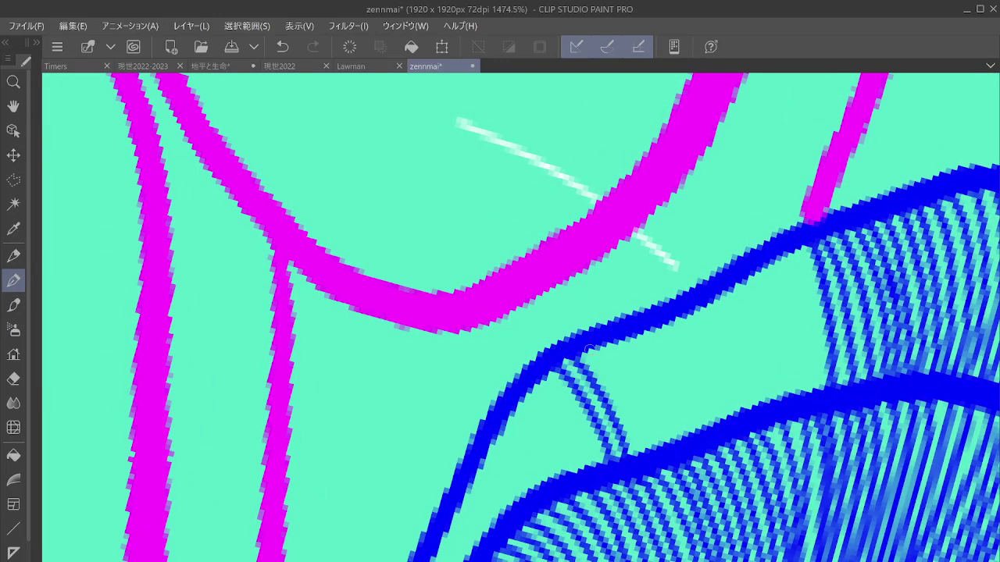
{"action": "key", "text": "ctrl+z"}
{"action": "mouse_move", "coordinate": [589, 350]}
{"action": "left_mouse_down"}
{"action": "mouse_move", "coordinate": [643, 426]}
{"action": "mouse_move", "coordinate": [650, 458]}
{"action": "left_mouse_up"}
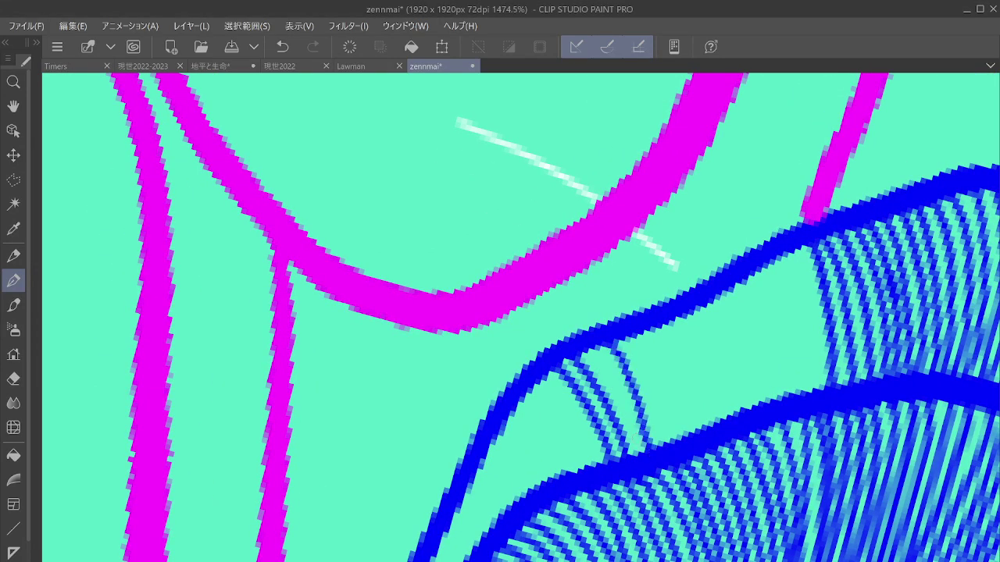
{"action": "left_click_drag", "start_coordinate": [591, 346], "coordinate": [637, 456]}
Step: Extend the slanted blue hatching along the narrower band up to the finished hatching below the magenta tip
{"action": "mouse_move", "coordinate": [620, 335]}
{"action": "left_mouse_down"}
{"action": "mouse_move", "coordinate": [663, 450]}
{"action": "mouse_move", "coordinate": [657, 395]}
{"action": "mouse_move", "coordinate": [668, 446]}
{"action": "mouse_move", "coordinate": [617, 377]}
{"action": "mouse_move", "coordinate": [645, 456]}
{"action": "mouse_move", "coordinate": [673, 416]}
{"action": "mouse_move", "coordinate": [680, 442]}
{"action": "mouse_move", "coordinate": [694, 434]}
{"action": "left_mouse_up"}
{"action": "mouse_move", "coordinate": [657, 324]}
{"action": "left_mouse_down"}
{"action": "mouse_move", "coordinate": [709, 433]}
{"action": "mouse_move", "coordinate": [733, 414]}
{"action": "left_mouse_up"}
{"action": "mouse_move", "coordinate": [686, 309]}
{"action": "left_mouse_down"}
{"action": "mouse_move", "coordinate": [718, 348]}
{"action": "mouse_move", "coordinate": [742, 418]}
{"action": "mouse_move", "coordinate": [739, 366]}
{"action": "mouse_move", "coordinate": [755, 408]}
{"action": "mouse_move", "coordinate": [771, 401]}
{"action": "left_mouse_up"}
{"action": "left_click_drag", "start_coordinate": [721, 289], "coordinate": [795, 402]}
{"action": "mouse_move", "coordinate": [748, 268]}
{"action": "left_mouse_down"}
{"action": "mouse_move", "coordinate": [785, 320]}
{"action": "mouse_move", "coordinate": [808, 400]}
{"action": "mouse_move", "coordinate": [818, 387]}
{"action": "left_mouse_up"}
{"action": "left_click_drag", "start_coordinate": [779, 252], "coordinate": [828, 385]}
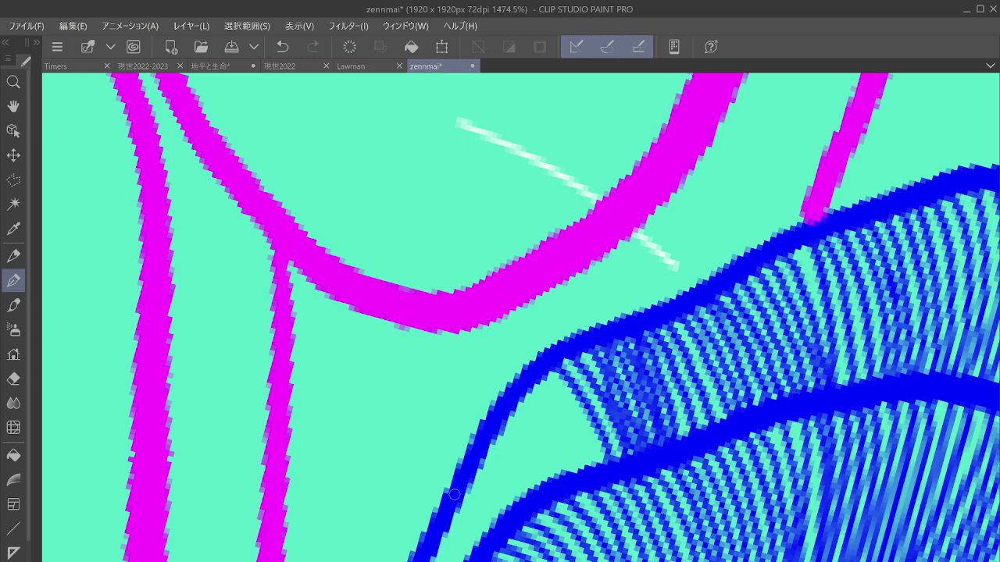
Step: Hatch the narrow part of the band below the shoulder bend with short slanted blue lines
{"action": "left_click_drag", "start_coordinate": [449, 519], "coordinate": [479, 543]}
{"action": "left_click_drag", "start_coordinate": [458, 498], "coordinate": [490, 531]}
{"action": "mouse_move", "coordinate": [467, 481]}
{"action": "left_mouse_down"}
{"action": "mouse_move", "coordinate": [500, 514]}
{"action": "mouse_move", "coordinate": [513, 507]}
{"action": "left_mouse_up"}
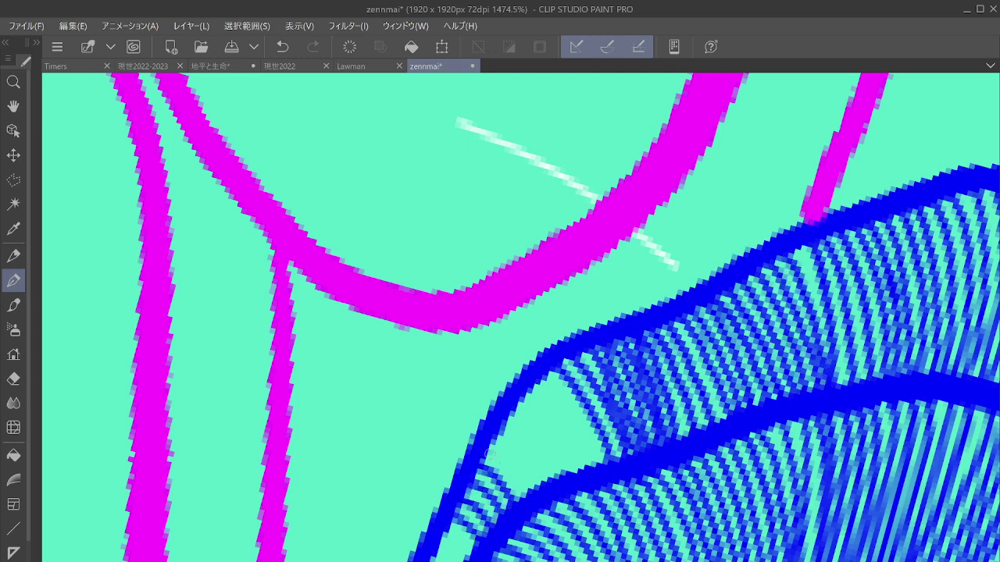
{"action": "left_click_drag", "start_coordinate": [491, 454], "coordinate": [514, 494]}
{"action": "mouse_move", "coordinate": [501, 437]}
{"action": "left_mouse_down"}
{"action": "mouse_move", "coordinate": [539, 494]}
{"action": "mouse_move", "coordinate": [549, 485]}
{"action": "left_mouse_up"}
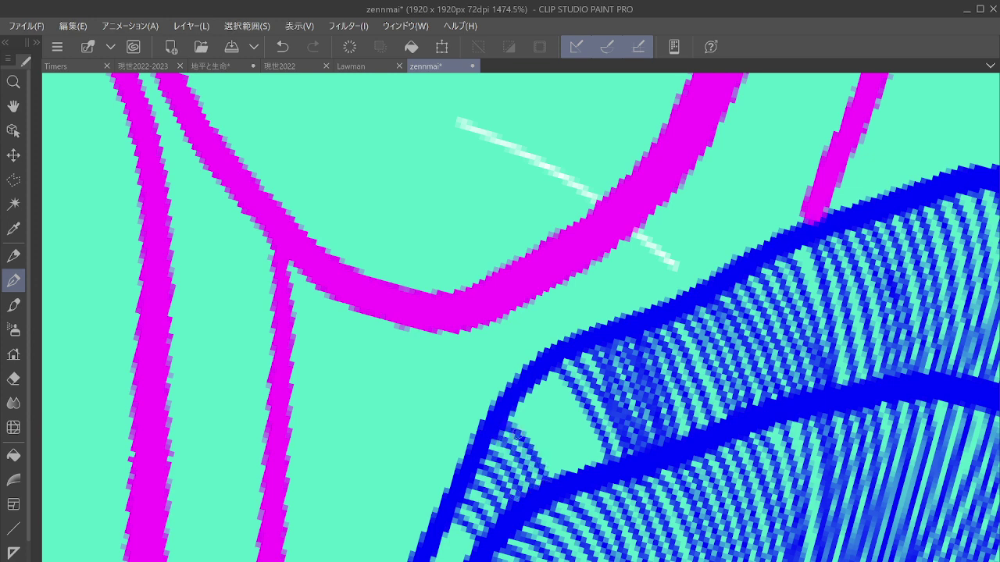
Step: Fill the remaining gap inside the shoulder bend with short blue lines from both edges of the band
{"action": "mouse_move", "coordinate": [531, 422]}
{"action": "left_mouse_down"}
{"action": "mouse_move", "coordinate": [566, 479]}
{"action": "mouse_move", "coordinate": [577, 472]}
{"action": "left_mouse_up"}
{"action": "left_click_drag", "start_coordinate": [526, 389], "coordinate": [561, 419]}
{"action": "left_click_drag", "start_coordinate": [550, 412], "coordinate": [586, 472]}
{"action": "left_click_drag", "start_coordinate": [536, 377], "coordinate": [571, 417]}
{"action": "left_click_drag", "start_coordinate": [566, 411], "coordinate": [597, 467]}
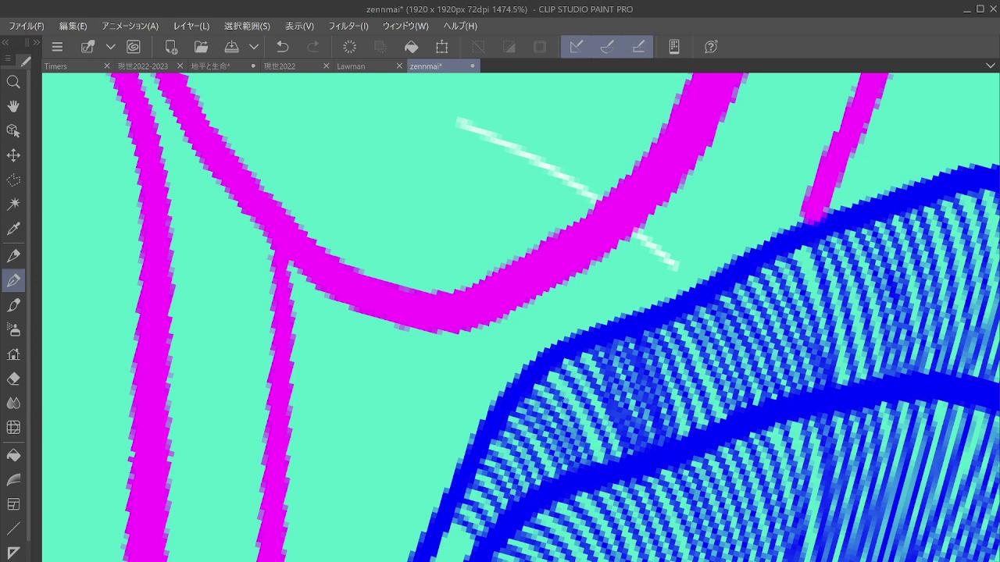
{"action": "left_click_drag", "start_coordinate": [550, 370], "coordinate": [586, 419]}
{"action": "left_click_drag", "start_coordinate": [582, 417], "coordinate": [583, 463]}
Step: Hatch the thin straight strip with short slanted blue lines, starting where the outline leaves the magenta line
{"action": "left_click_drag", "start_coordinate": [583, 464], "coordinate": [710, 341]}
{"action": "left_click_drag", "start_coordinate": [593, 328], "coordinate": [698, 335]}
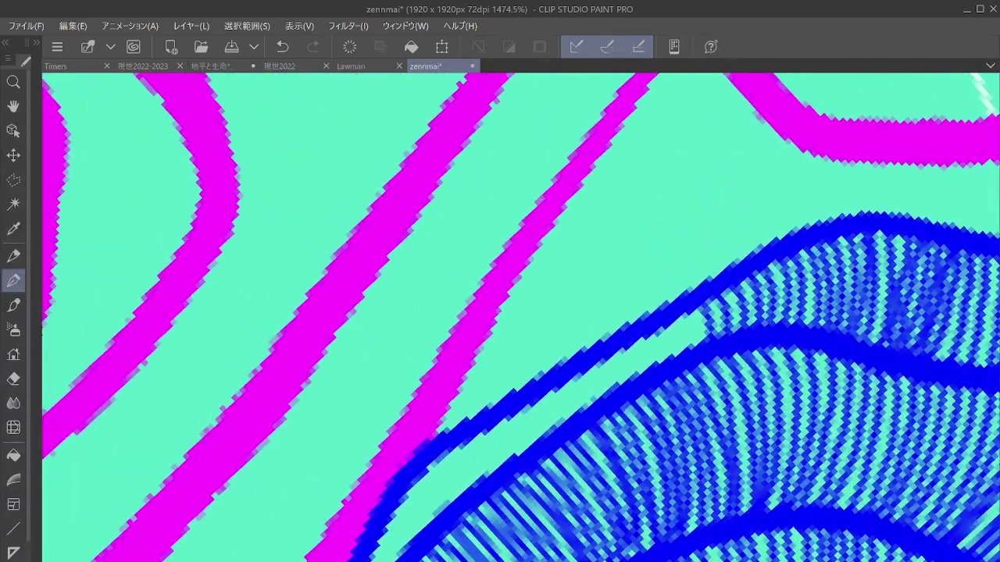
{"action": "mouse_move", "coordinate": [438, 447]}
{"action": "left_mouse_down"}
{"action": "mouse_move", "coordinate": [473, 484]}
{"action": "mouse_move", "coordinate": [492, 478]}
{"action": "left_mouse_up"}
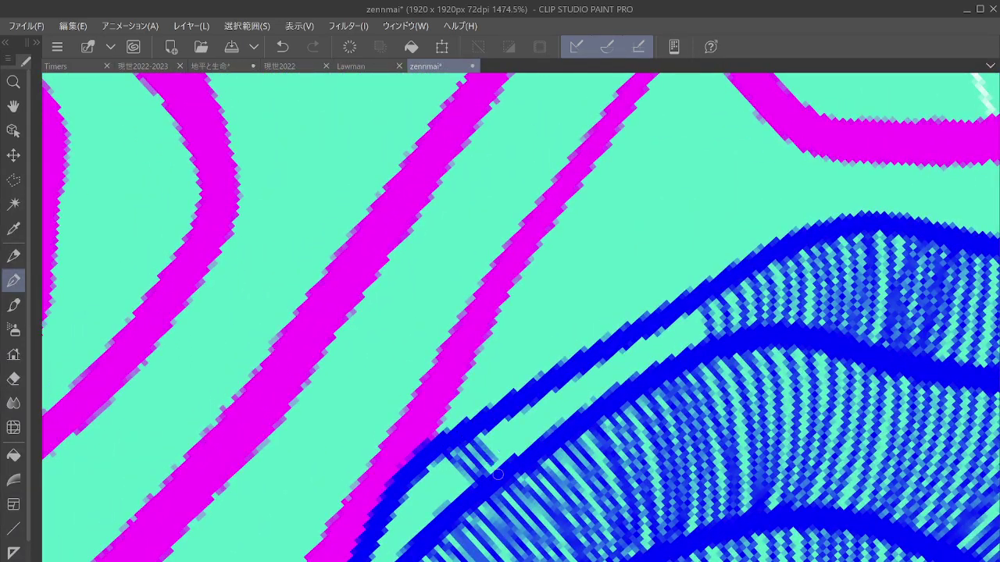
{"action": "mouse_move", "coordinate": [478, 428]}
{"action": "left_mouse_down"}
{"action": "mouse_move", "coordinate": [509, 471]}
{"action": "mouse_move", "coordinate": [528, 461]}
{"action": "left_mouse_up"}
{"action": "left_click_drag", "start_coordinate": [510, 418], "coordinate": [533, 455]}
{"action": "left_click_drag", "start_coordinate": [520, 408], "coordinate": [547, 442]}
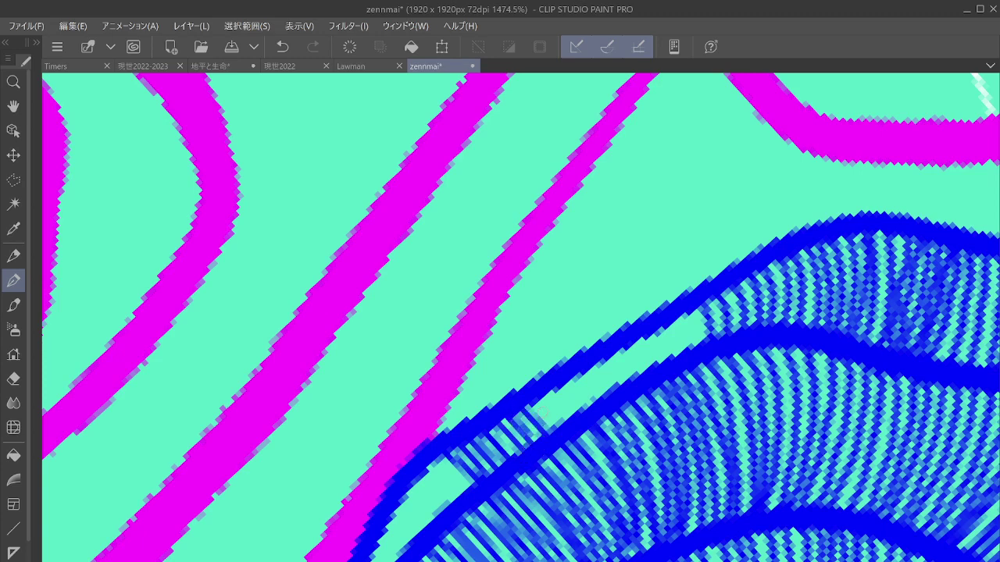
Step: Continue the short blue lines along the thin strip until they meet the hatching of the shoulder bend
{"action": "mouse_move", "coordinate": [538, 386]}
{"action": "left_mouse_down"}
{"action": "mouse_move", "coordinate": [560, 428]}
{"action": "mouse_move", "coordinate": [578, 425]}
{"action": "left_mouse_up"}
{"action": "mouse_move", "coordinate": [566, 376]}
{"action": "left_mouse_down"}
{"action": "mouse_move", "coordinate": [591, 409]}
{"action": "mouse_move", "coordinate": [607, 395]}
{"action": "left_mouse_up"}
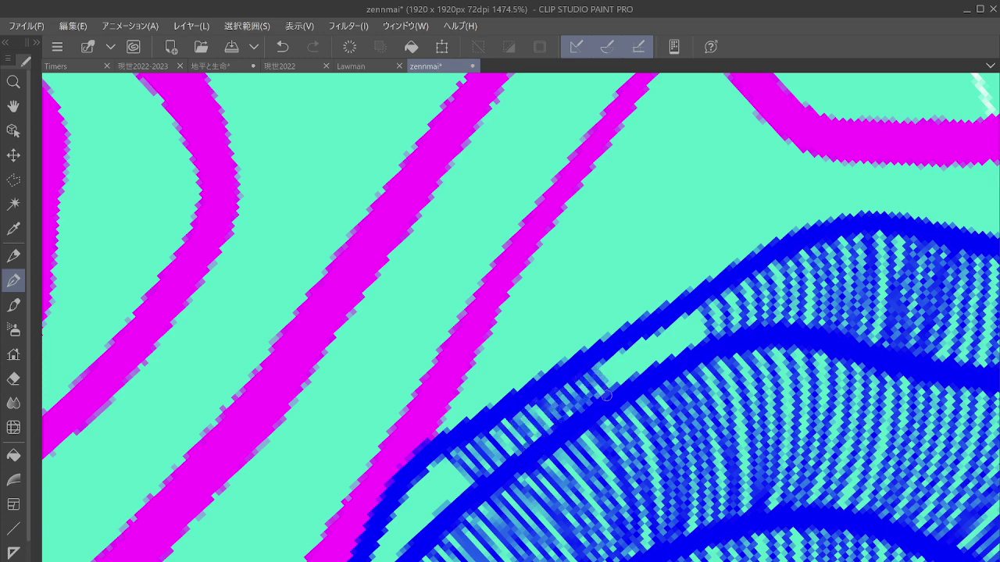
{"action": "mouse_move", "coordinate": [601, 354]}
{"action": "left_mouse_down"}
{"action": "mouse_move", "coordinate": [617, 389]}
{"action": "mouse_move", "coordinate": [624, 356]}
{"action": "mouse_move", "coordinate": [644, 386]}
{"action": "left_mouse_up"}
{"action": "mouse_move", "coordinate": [637, 335]}
{"action": "left_mouse_down"}
{"action": "mouse_move", "coordinate": [663, 374]}
{"action": "mouse_move", "coordinate": [669, 361]}
{"action": "left_mouse_up"}
{"action": "left_click_drag", "start_coordinate": [661, 322], "coordinate": [678, 359]}
{"action": "mouse_move", "coordinate": [673, 320]}
{"action": "left_mouse_down"}
{"action": "mouse_move", "coordinate": [691, 358]}
{"action": "mouse_move", "coordinate": [697, 349]}
{"action": "left_mouse_up"}
Step: Fill the tapering sliver of the band beside the magenta line with short blue lines up to the hatched strip
{"action": "mouse_move", "coordinate": [693, 310]}
{"action": "left_mouse_down"}
{"action": "mouse_move", "coordinate": [707, 335]}
{"action": "mouse_move", "coordinate": [878, 170]}
{"action": "left_mouse_up"}
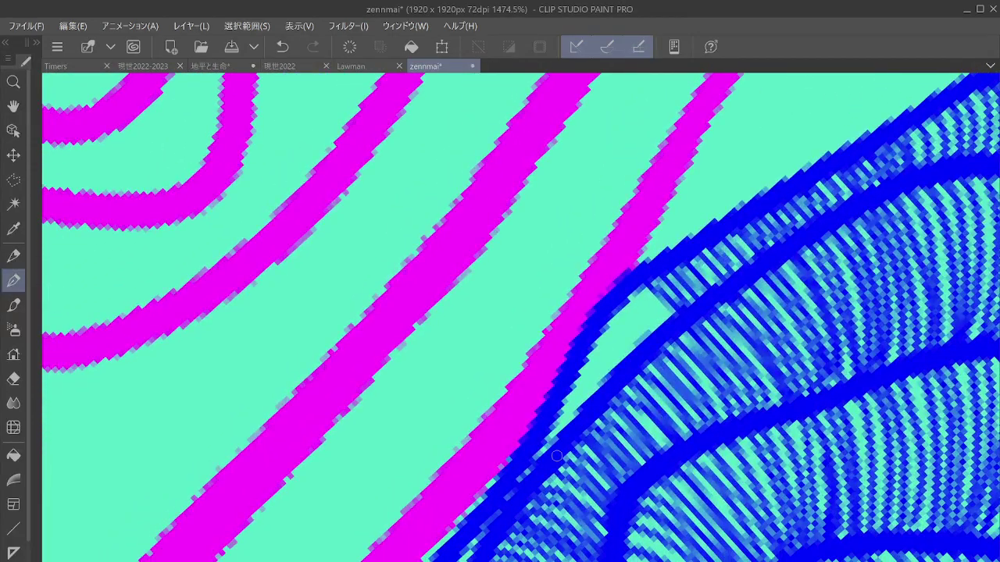
{"action": "left_click_drag", "start_coordinate": [563, 394], "coordinate": [575, 424]}
{"action": "mouse_move", "coordinate": [569, 382]}
{"action": "left_mouse_down"}
{"action": "mouse_move", "coordinate": [583, 414]}
{"action": "mouse_move", "coordinate": [591, 401]}
{"action": "left_mouse_up"}
{"action": "mouse_move", "coordinate": [580, 366]}
{"action": "left_mouse_down"}
{"action": "mouse_move", "coordinate": [603, 397]}
{"action": "mouse_move", "coordinate": [612, 384]}
{"action": "left_mouse_up"}
{"action": "left_click_drag", "start_coordinate": [601, 336], "coordinate": [621, 368]}
{"action": "left_click_drag", "start_coordinate": [600, 326], "coordinate": [625, 358]}
{"action": "left_click_drag", "start_coordinate": [612, 310], "coordinate": [642, 351]}
{"action": "mouse_move", "coordinate": [628, 289]}
{"action": "left_mouse_down"}
{"action": "mouse_move", "coordinate": [651, 339]}
{"action": "mouse_move", "coordinate": [662, 336]}
{"action": "left_mouse_up"}
{"action": "left_click_drag", "start_coordinate": [644, 285], "coordinate": [672, 322]}
{"action": "left_click_drag", "start_coordinate": [710, 521], "coordinate": [756, 374]}
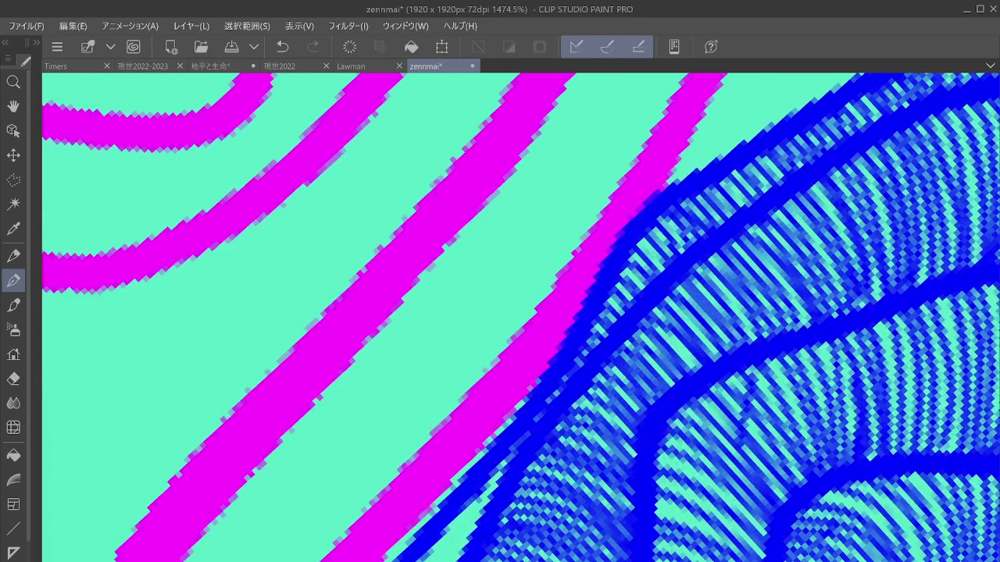
{"action": "left_click", "coordinate": [282, 46]}
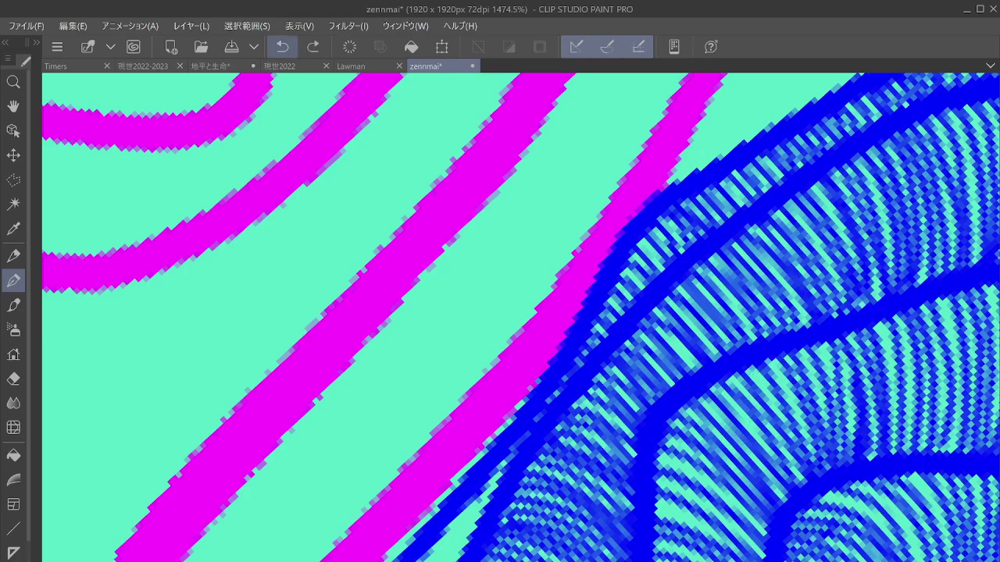
Step: Start slanted blue hatching in the wider end of the open wedge below the spot where the outlines pinch together
{"action": "scroll", "coordinate": [664, 395], "scroll_direction": "down", "scroll_amount": 4}
{"action": "left_click_drag", "start_coordinate": [618, 469], "coordinate": [669, 335]}
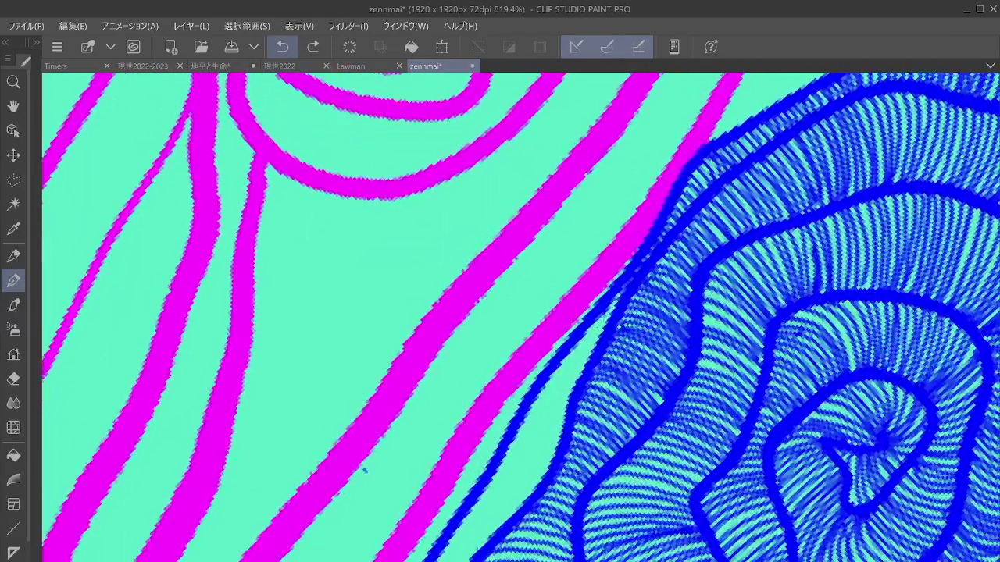
{"action": "scroll", "coordinate": [644, 429], "scroll_direction": "up", "scroll_amount": 3}
{"action": "scroll", "coordinate": [596, 425], "scroll_direction": "up", "scroll_amount": 2}
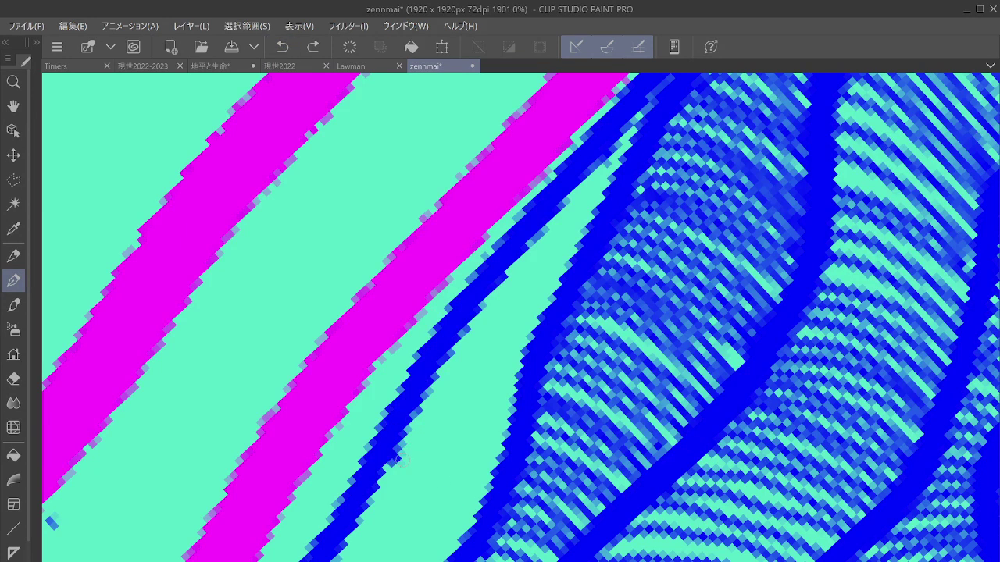
{"action": "mouse_move", "coordinate": [400, 460]}
{"action": "left_mouse_down"}
{"action": "mouse_move", "coordinate": [441, 480]}
{"action": "mouse_move", "coordinate": [481, 529]}
{"action": "left_mouse_up"}
{"action": "left_click_drag", "start_coordinate": [400, 437], "coordinate": [489, 506]}
{"action": "left_click_drag", "start_coordinate": [413, 415], "coordinate": [494, 492]}
{"action": "left_click_drag", "start_coordinate": [425, 397], "coordinate": [500, 468]}
Step: Extend the slanted blue lines up the wedge, filling the gaps along both of its outlines
{"action": "left_click_drag", "start_coordinate": [428, 377], "coordinate": [453, 395]}
{"action": "left_click_drag", "start_coordinate": [445, 379], "coordinate": [505, 447]}
{"action": "left_click_drag", "start_coordinate": [438, 355], "coordinate": [483, 383]}
{"action": "left_click_drag", "start_coordinate": [470, 370], "coordinate": [516, 422]}
{"action": "left_click_drag", "start_coordinate": [448, 341], "coordinate": [508, 380]}
{"action": "left_click_drag", "start_coordinate": [494, 370], "coordinate": [517, 405]}
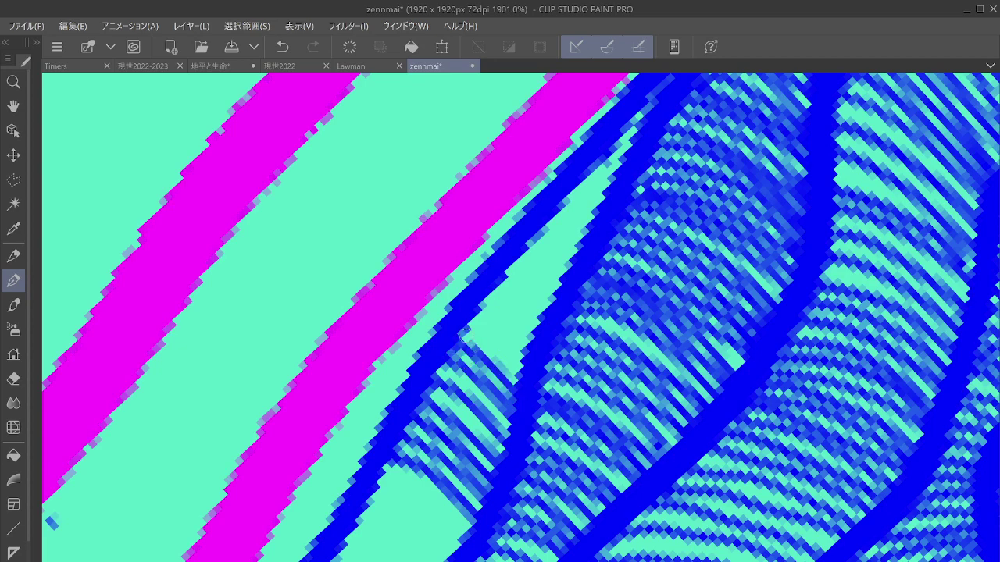
{"action": "left_click_drag", "start_coordinate": [464, 332], "coordinate": [523, 381]}
{"action": "mouse_move", "coordinate": [474, 304]}
{"action": "left_mouse_down"}
{"action": "mouse_move", "coordinate": [527, 360]}
{"action": "mouse_move", "coordinate": [533, 339]}
{"action": "left_mouse_up"}
{"action": "left_click_drag", "start_coordinate": [500, 275], "coordinate": [545, 325]}
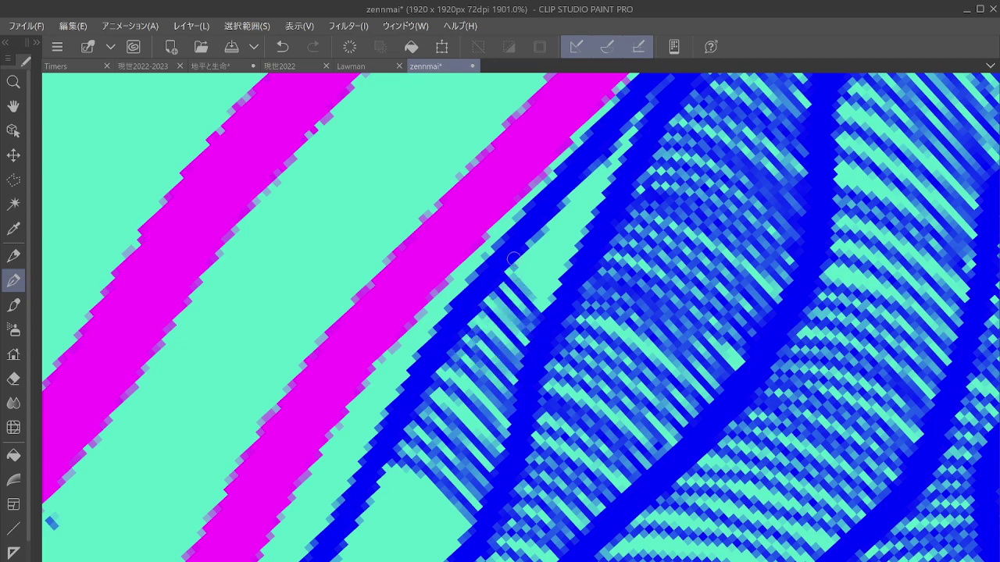
Step: Finish the wedge's narrow tip with progressively shorter blue lines up to where the outlines meet
{"action": "left_click_drag", "start_coordinate": [511, 256], "coordinate": [553, 303]}
{"action": "left_click_drag", "start_coordinate": [519, 238], "coordinate": [557, 289]}
{"action": "mouse_move", "coordinate": [537, 220]}
{"action": "left_mouse_down"}
{"action": "mouse_move", "coordinate": [568, 271]}
{"action": "mouse_move", "coordinate": [580, 252]}
{"action": "left_mouse_up"}
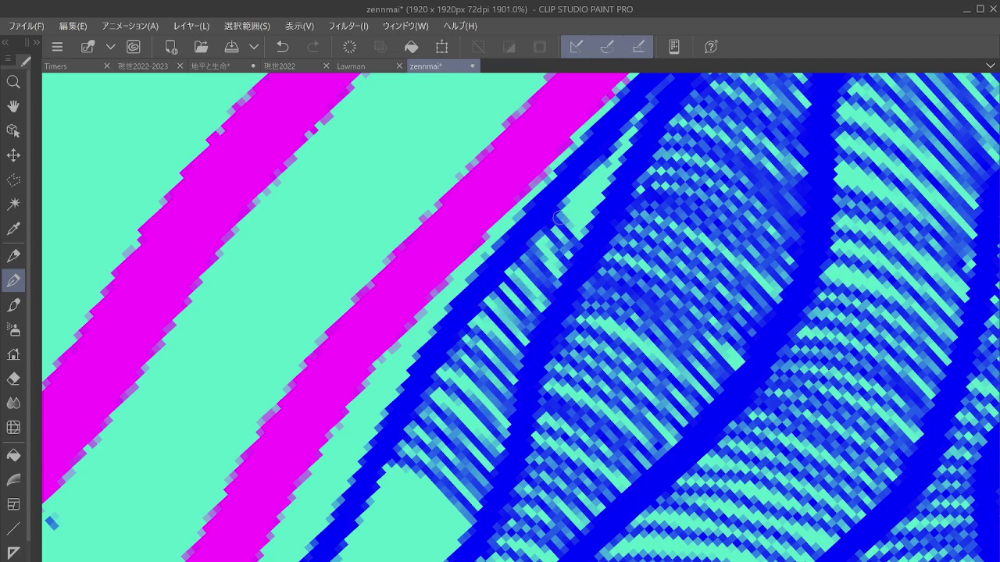
{"action": "left_click_drag", "start_coordinate": [559, 205], "coordinate": [594, 253]}
{"action": "left_click_drag", "start_coordinate": [578, 184], "coordinate": [609, 211]}
{"action": "left_click_drag", "start_coordinate": [594, 163], "coordinate": [623, 180]}
{"action": "mouse_move", "coordinate": [610, 145]}
{"action": "left_mouse_down"}
{"action": "mouse_move", "coordinate": [629, 155]}
{"action": "mouse_move", "coordinate": [643, 131]}
{"action": "left_mouse_up"}
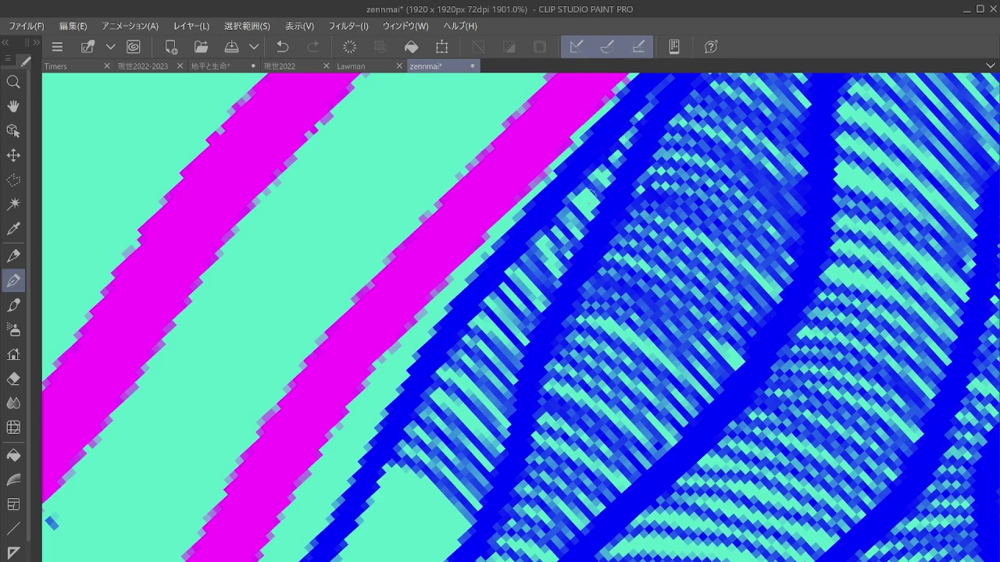
{"action": "left_click_drag", "start_coordinate": [594, 223], "coordinate": [578, 202]}
Step: Draw slanted blue lines across the open band below the wedge, starting near the inner outline's bend
{"action": "mouse_move", "coordinate": [484, 422]}
{"action": "left_mouse_down"}
{"action": "mouse_move", "coordinate": [625, 246]}
{"action": "mouse_move", "coordinate": [699, 177]}
{"action": "left_mouse_up"}
{"action": "left_click_drag", "start_coordinate": [453, 444], "coordinate": [508, 496]}
{"action": "left_click_drag", "start_coordinate": [469, 422], "coordinate": [531, 476]}
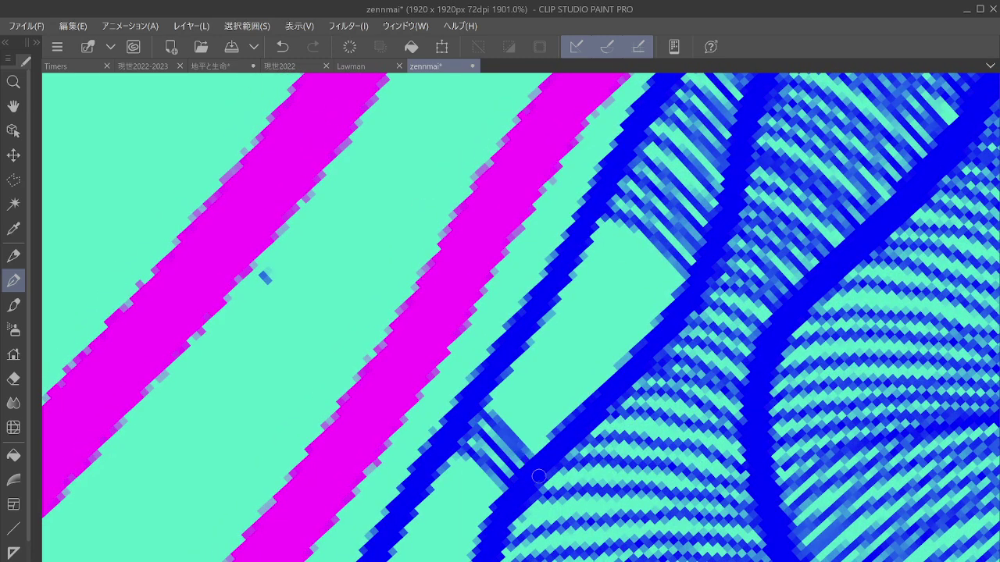
{"action": "left_click_drag", "start_coordinate": [481, 390], "coordinate": [547, 461]}
{"action": "mouse_move", "coordinate": [504, 375]}
{"action": "left_mouse_down"}
{"action": "mouse_move", "coordinate": [558, 438]}
{"action": "mouse_move", "coordinate": [577, 431]}
{"action": "left_mouse_up"}
{"action": "left_click_drag", "start_coordinate": [516, 342], "coordinate": [582, 417]}
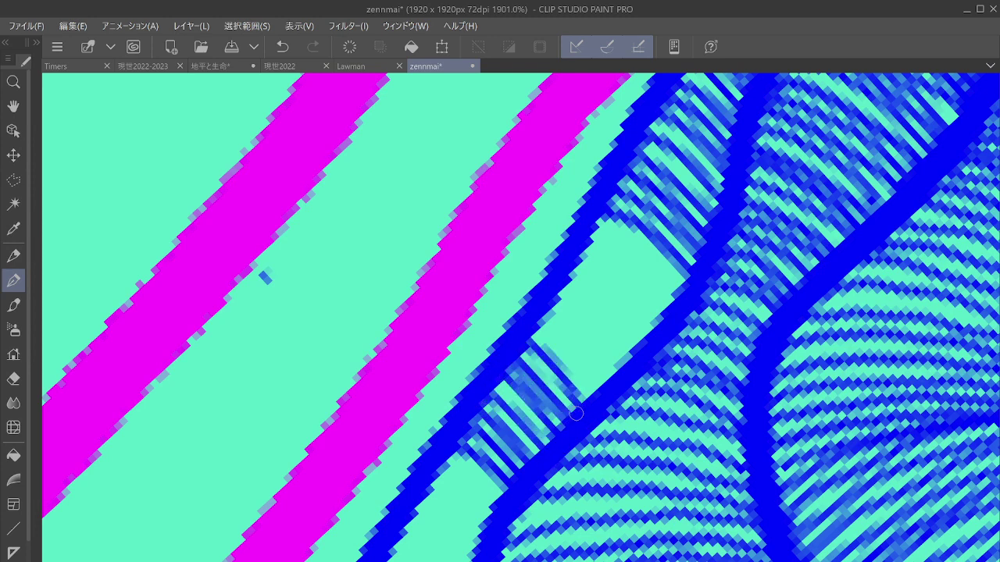
Step: Continue the slanted blue lines along the band until they join the wedge's finished hatching
{"action": "left_click_drag", "start_coordinate": [539, 327], "coordinate": [598, 395]}
{"action": "left_click_drag", "start_coordinate": [546, 309], "coordinate": [610, 381]}
{"action": "left_click_drag", "start_coordinate": [554, 289], "coordinate": [629, 364]}
{"action": "mouse_move", "coordinate": [569, 273]}
{"action": "left_mouse_down"}
{"action": "mouse_move", "coordinate": [645, 344]}
{"action": "mouse_move", "coordinate": [660, 324]}
{"action": "left_mouse_up"}
{"action": "mouse_move", "coordinate": [584, 246]}
{"action": "left_mouse_down"}
{"action": "mouse_move", "coordinate": [668, 312]}
{"action": "mouse_move", "coordinate": [665, 290]}
{"action": "mouse_move", "coordinate": [757, 94]}
{"action": "left_mouse_up"}
Step: Hatch the widening band beside the inner outline's bend with curved blue lines, working up toward the finished hatching
{"action": "left_click_drag", "start_coordinate": [438, 427], "coordinate": [564, 486]}
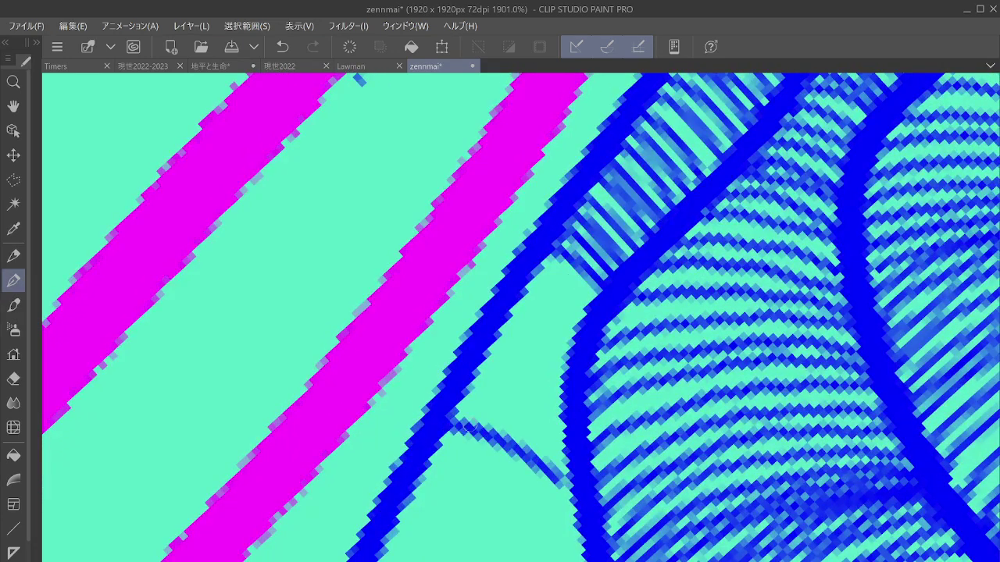
{"action": "left_click_drag", "start_coordinate": [448, 408], "coordinate": [572, 477]}
{"action": "left_click_drag", "start_coordinate": [460, 387], "coordinate": [578, 458]}
{"action": "left_click_drag", "start_coordinate": [468, 370], "coordinate": [572, 434]}
{"action": "mouse_move", "coordinate": [483, 349]}
{"action": "left_mouse_down"}
{"action": "mouse_move", "coordinate": [539, 385]}
{"action": "mouse_move", "coordinate": [565, 420]}
{"action": "left_mouse_up"}
{"action": "left_click_drag", "start_coordinate": [489, 332], "coordinate": [574, 394]}
{"action": "left_click_drag", "start_coordinate": [500, 314], "coordinate": [577, 378]}
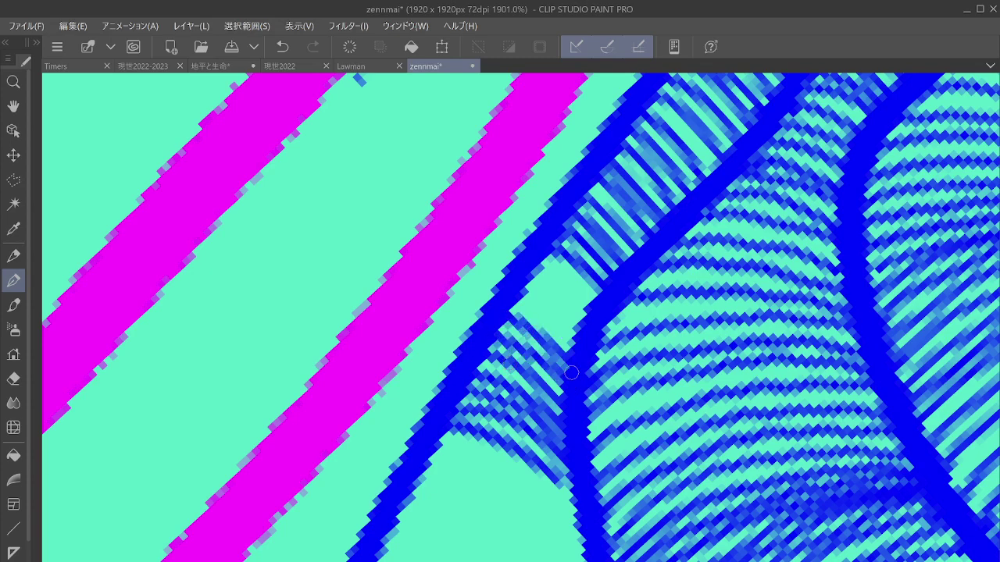
Step: Close the last gap beside the inner outline's bend with short slanted blue lines
{"action": "left_click_drag", "start_coordinate": [514, 296], "coordinate": [580, 359]}
{"action": "left_click_drag", "start_coordinate": [533, 276], "coordinate": [582, 334]}
{"action": "left_click_drag", "start_coordinate": [543, 256], "coordinate": [578, 285]}
{"action": "left_click_drag", "start_coordinate": [566, 272], "coordinate": [597, 303]}
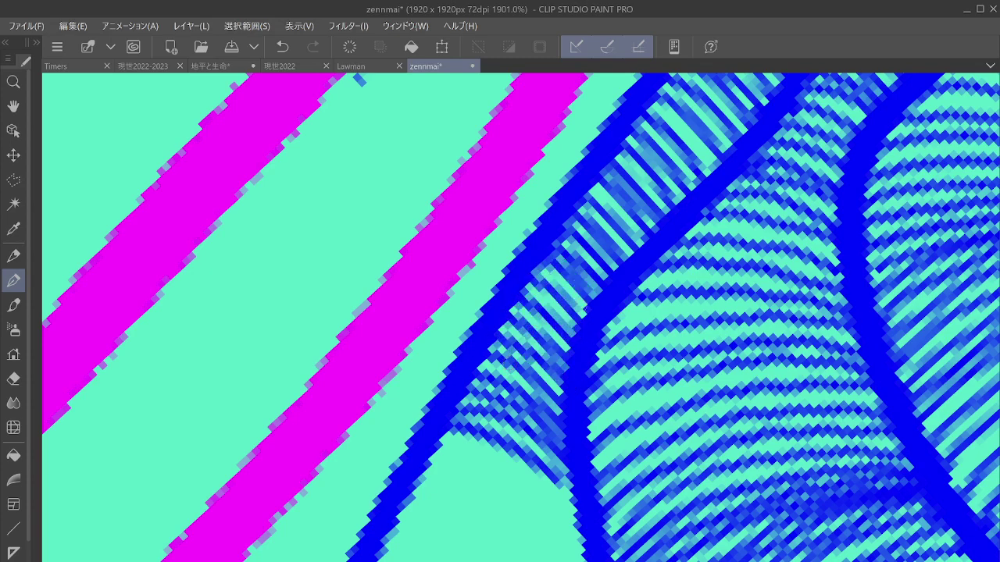
{"action": "left_click_drag", "start_coordinate": [633, 423], "coordinate": [674, 268]}
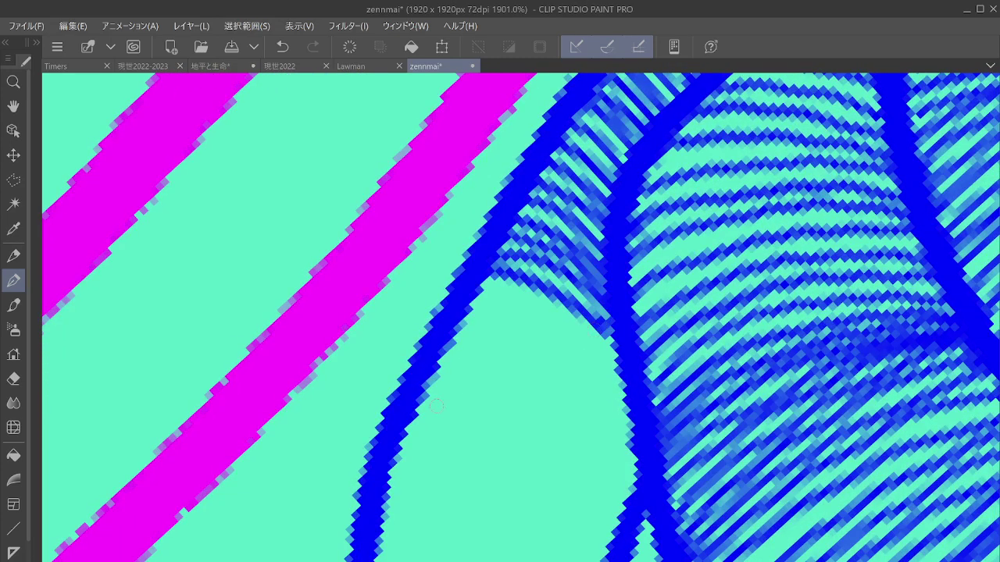
Step: Hatch the open band between the finished hatching and the fork in the inner outline with curved blue lines
{"action": "mouse_move", "coordinate": [422, 403]}
{"action": "left_mouse_down"}
{"action": "mouse_move", "coordinate": [557, 451]}
{"action": "mouse_move", "coordinate": [630, 508]}
{"action": "left_mouse_up"}
{"action": "mouse_move", "coordinate": [426, 383]}
{"action": "left_mouse_down"}
{"action": "mouse_move", "coordinate": [552, 423]}
{"action": "mouse_move", "coordinate": [634, 494]}
{"action": "left_mouse_up"}
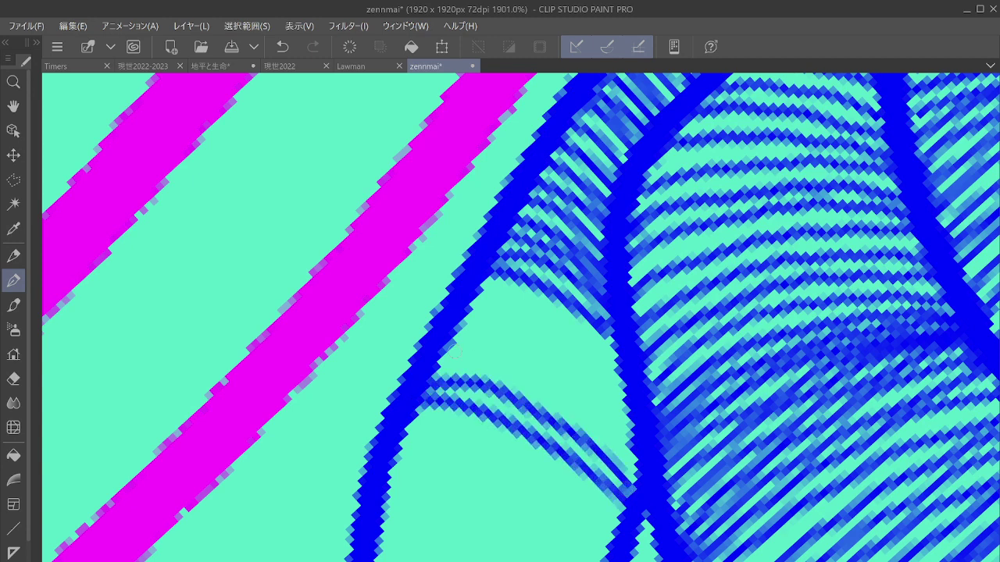
{"action": "mouse_move", "coordinate": [435, 358]}
{"action": "left_mouse_down"}
{"action": "mouse_move", "coordinate": [544, 395]}
{"action": "mouse_move", "coordinate": [639, 472]}
{"action": "mouse_move", "coordinate": [591, 401]}
{"action": "mouse_move", "coordinate": [642, 456]}
{"action": "left_mouse_up"}
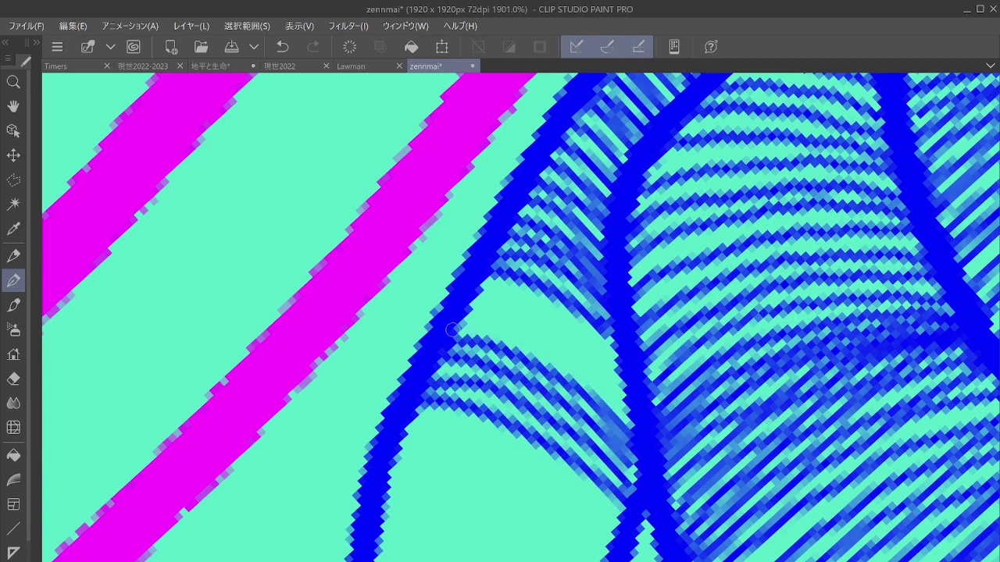
{"action": "left_click_drag", "start_coordinate": [453, 330], "coordinate": [642, 428]}
{"action": "left_click_drag", "start_coordinate": [468, 305], "coordinate": [628, 386]}
{"action": "mouse_move", "coordinate": [481, 286]}
{"action": "left_mouse_down"}
{"action": "mouse_move", "coordinate": [624, 368]}
{"action": "mouse_move", "coordinate": [650, 230]}
{"action": "left_mouse_up"}
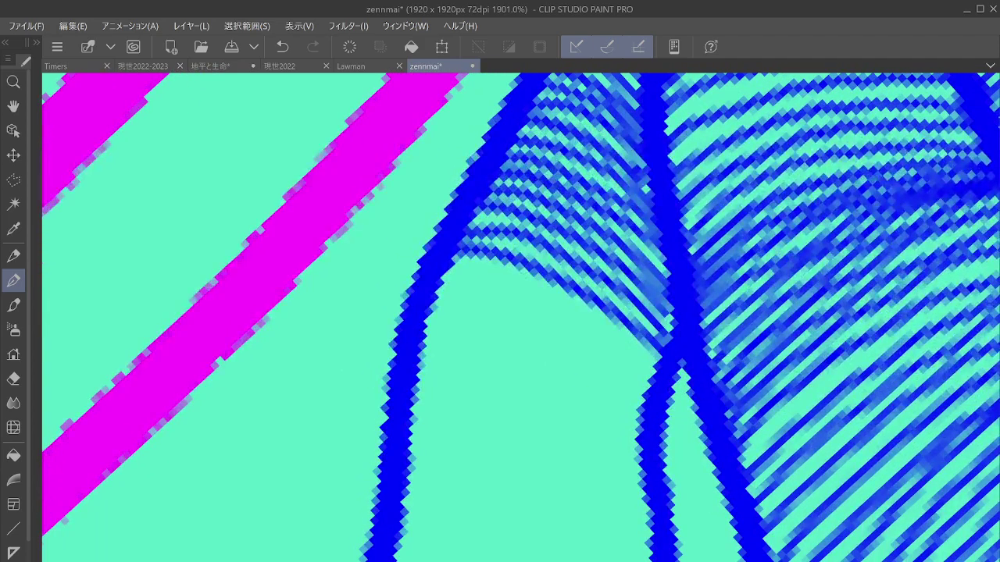
Step: Draw curved blue lines across the open band beyond the fork, from the outer outline to the forked inner outline
{"action": "left_click_drag", "start_coordinate": [682, 364], "coordinate": [647, 391]}
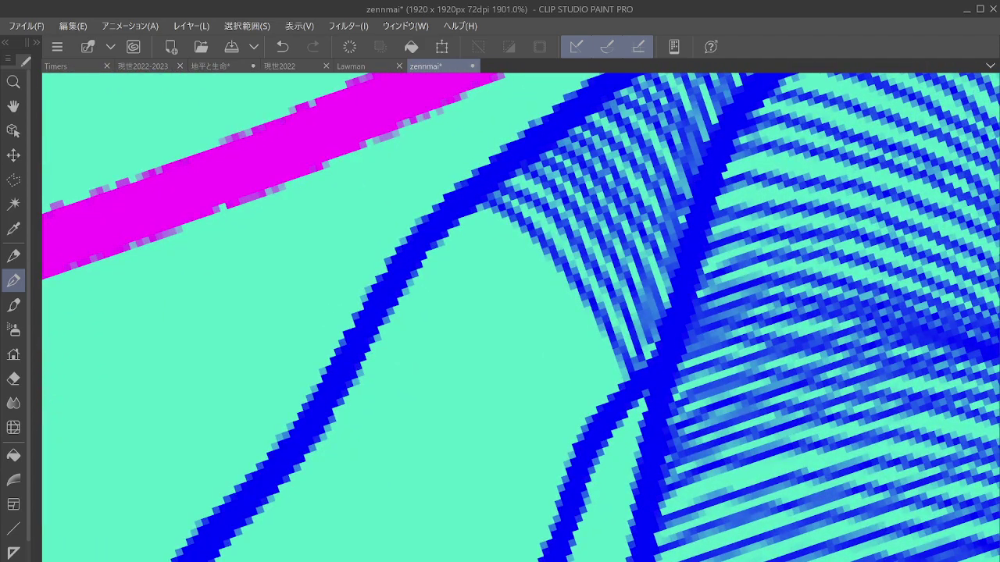
{"action": "scroll", "coordinate": [586, 383], "scroll_direction": "down", "scroll_amount": 7}
{"action": "scroll", "coordinate": [587, 411], "scroll_direction": "up", "scroll_amount": 5}
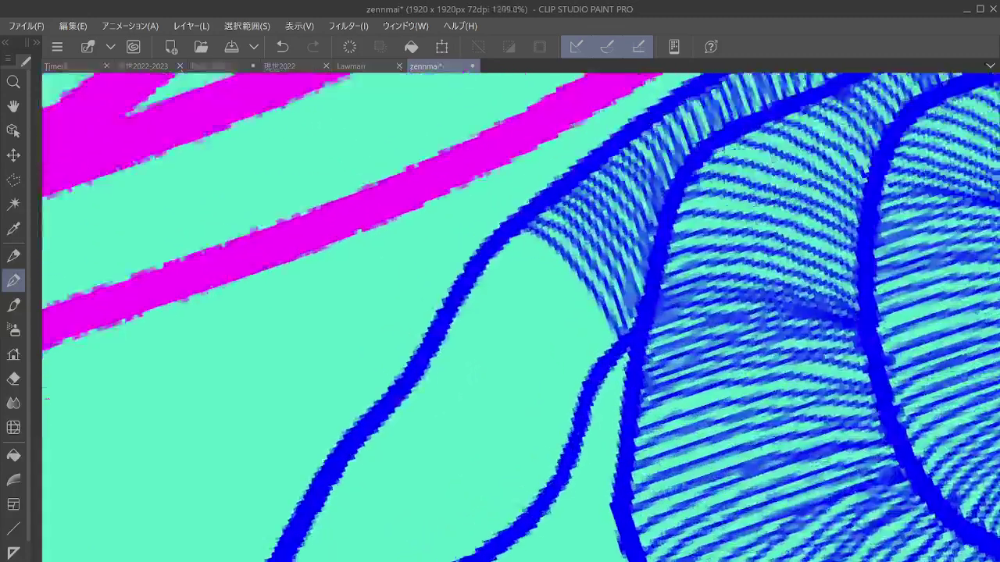
{"action": "scroll", "coordinate": [594, 312], "scroll_direction": "up", "scroll_amount": 1}
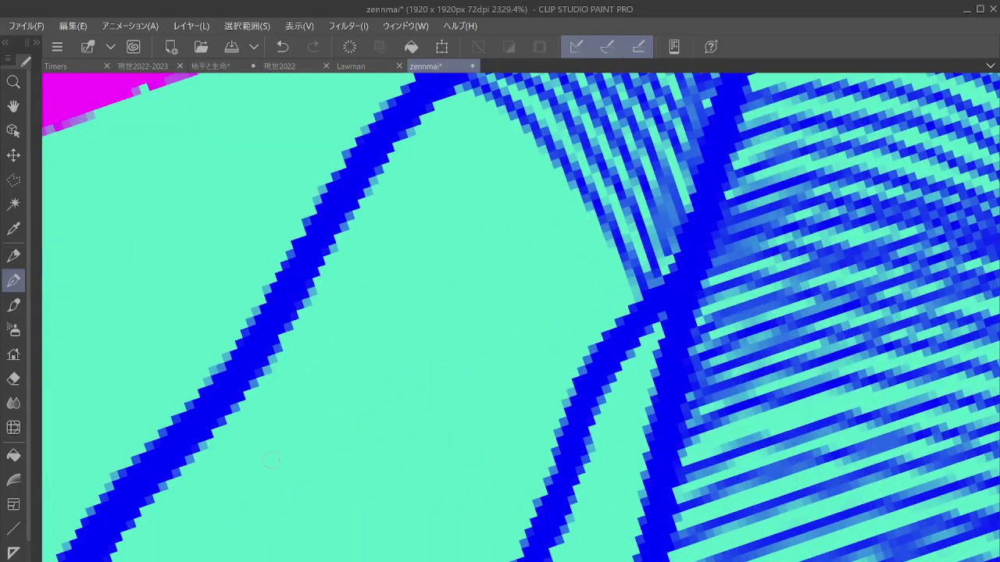
{"action": "left_click_drag", "start_coordinate": [223, 418], "coordinate": [469, 561]}
{"action": "mouse_move", "coordinate": [234, 397]}
{"action": "left_mouse_down"}
{"action": "mouse_move", "coordinate": [473, 561]}
{"action": "mouse_move", "coordinate": [313, 418]}
{"action": "mouse_move", "coordinate": [507, 561]}
{"action": "left_mouse_up"}
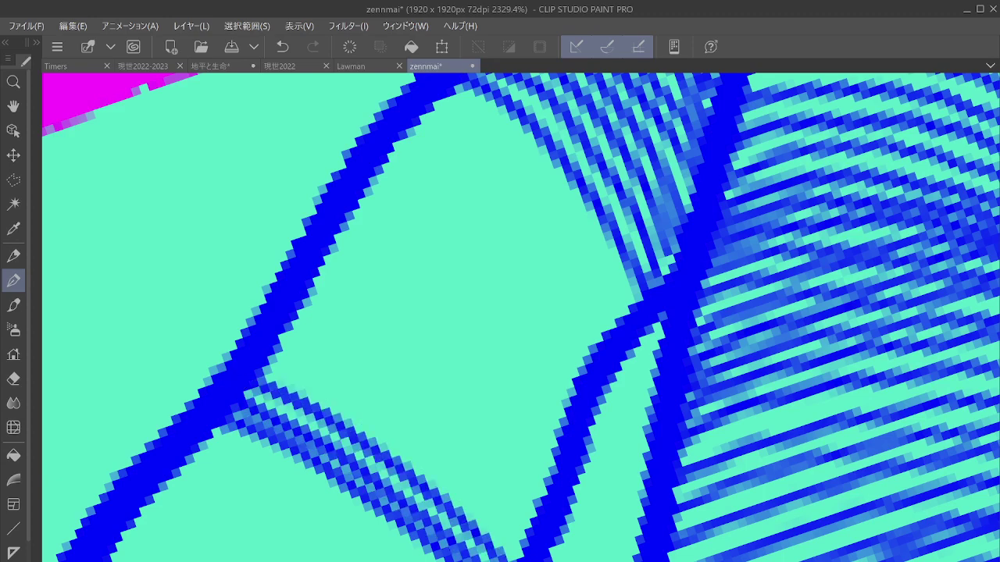
{"action": "left_click_drag", "start_coordinate": [281, 366], "coordinate": [518, 560]}
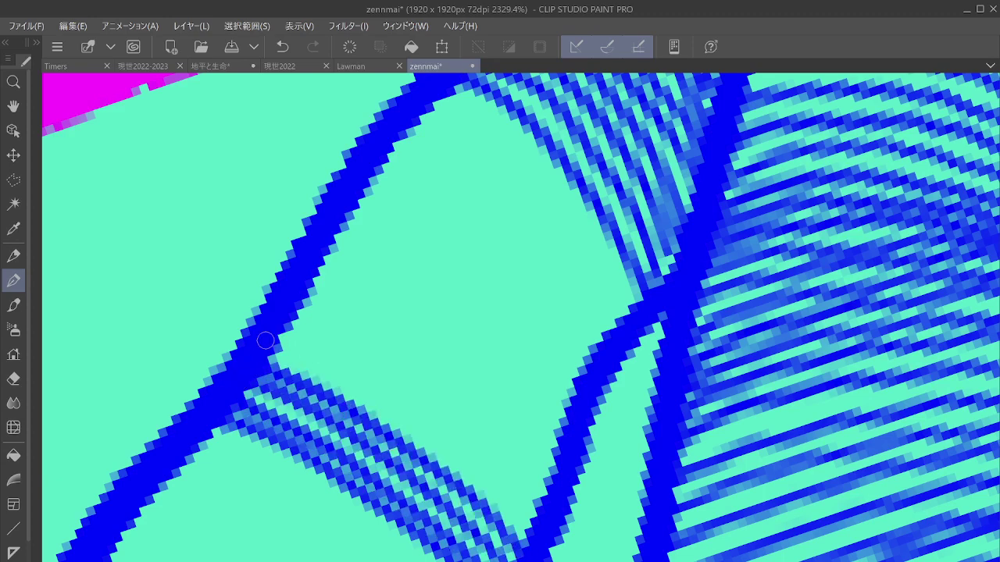
Step: Continue the curved blue lines across the band, working back toward the fork
{"action": "mouse_move", "coordinate": [265, 340]}
{"action": "left_mouse_down"}
{"action": "mouse_move", "coordinate": [461, 457]}
{"action": "mouse_move", "coordinate": [542, 547]}
{"action": "left_mouse_up"}
{"action": "mouse_move", "coordinate": [272, 316]}
{"action": "left_mouse_down"}
{"action": "mouse_move", "coordinate": [356, 350]}
{"action": "mouse_move", "coordinate": [557, 513]}
{"action": "left_mouse_up"}
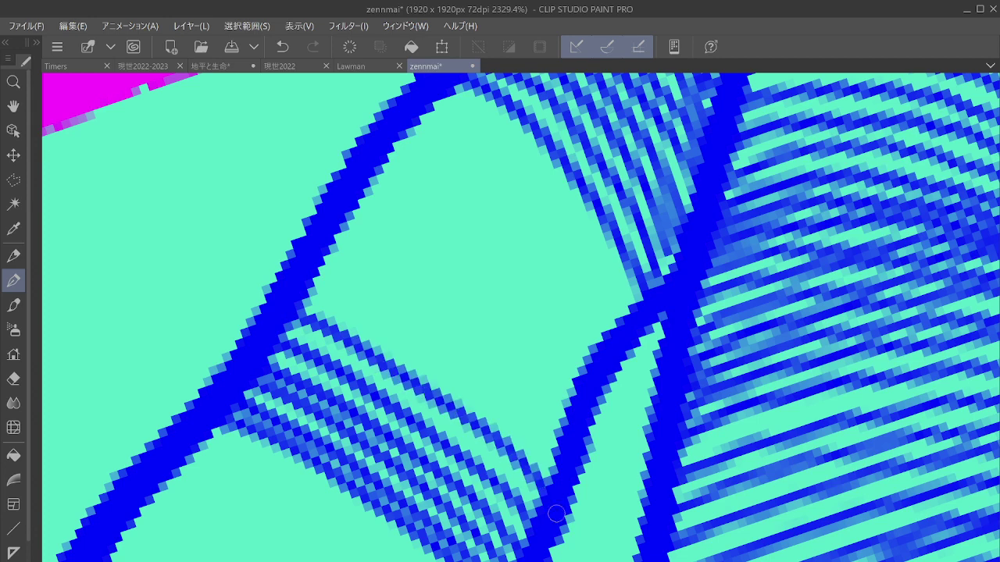
{"action": "mouse_move", "coordinate": [320, 307]}
{"action": "left_mouse_down"}
{"action": "mouse_move", "coordinate": [373, 333]}
{"action": "mouse_move", "coordinate": [559, 475]}
{"action": "left_mouse_up"}
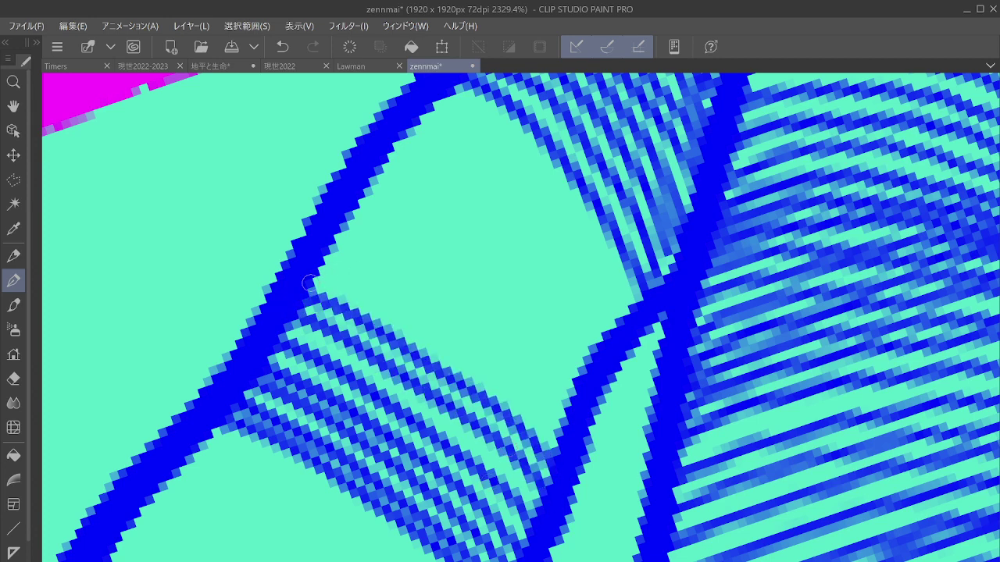
{"action": "mouse_move", "coordinate": [310, 283]}
{"action": "left_mouse_down"}
{"action": "mouse_move", "coordinate": [421, 328]}
{"action": "mouse_move", "coordinate": [566, 443]}
{"action": "left_mouse_up"}
{"action": "mouse_move", "coordinate": [317, 261]}
{"action": "left_mouse_down"}
{"action": "mouse_move", "coordinate": [468, 320]}
{"action": "mouse_move", "coordinate": [574, 412]}
{"action": "left_mouse_up"}
{"action": "mouse_move", "coordinate": [330, 234]}
{"action": "left_mouse_down"}
{"action": "mouse_move", "coordinate": [383, 255]}
{"action": "mouse_move", "coordinate": [576, 386]}
{"action": "left_mouse_up"}
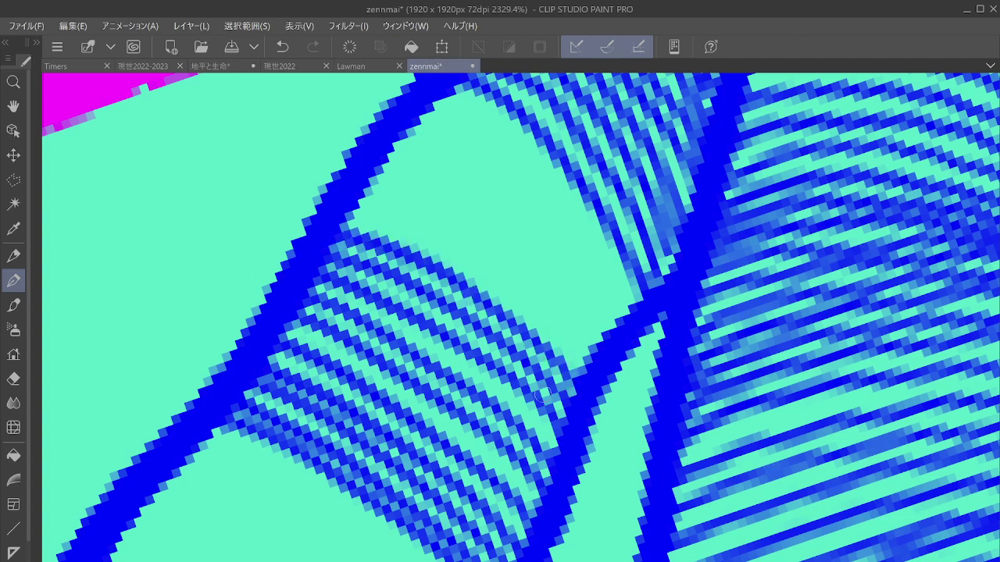
Step: Close the wedge-shaped gap at the fork with curved blue lines that join the finished hatching
{"action": "left_click_drag", "start_coordinate": [543, 336], "coordinate": [485, 533]}
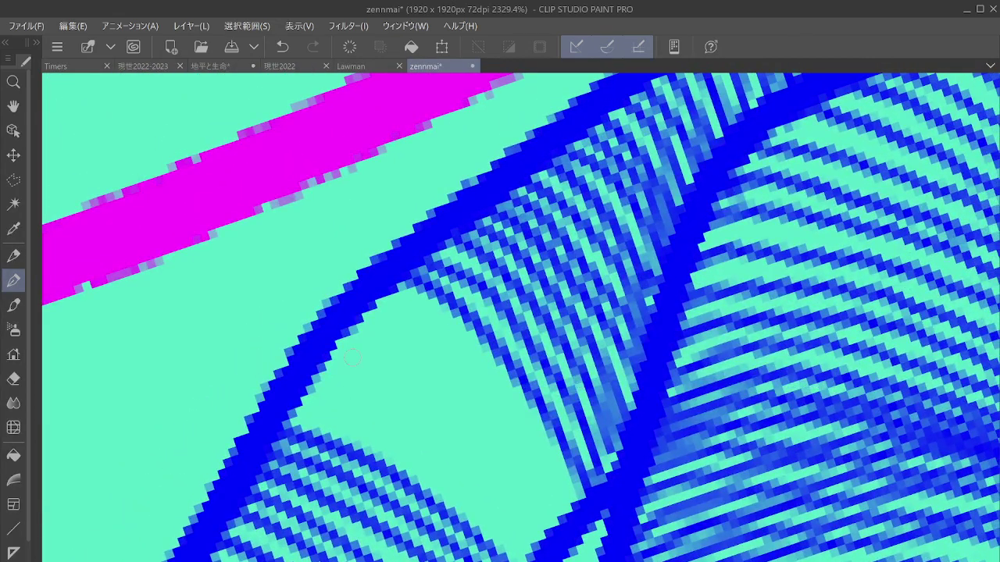
{"action": "mouse_move", "coordinate": [291, 401]}
{"action": "left_mouse_down"}
{"action": "mouse_move", "coordinate": [469, 504]}
{"action": "mouse_move", "coordinate": [535, 561]}
{"action": "left_mouse_up"}
{"action": "mouse_move", "coordinate": [309, 380]}
{"action": "left_mouse_down"}
{"action": "mouse_move", "coordinate": [436, 461]}
{"action": "mouse_move", "coordinate": [539, 561]}
{"action": "left_mouse_up"}
{"action": "mouse_move", "coordinate": [317, 358]}
{"action": "left_mouse_down"}
{"action": "mouse_move", "coordinate": [434, 431]}
{"action": "mouse_move", "coordinate": [543, 543]}
{"action": "left_mouse_up"}
{"action": "left_click_drag", "start_coordinate": [334, 334], "coordinate": [534, 522]}
{"action": "mouse_move", "coordinate": [348, 314]}
{"action": "left_mouse_down"}
{"action": "mouse_move", "coordinate": [543, 488]}
{"action": "mouse_move", "coordinate": [556, 522]}
{"action": "left_mouse_up"}
{"action": "left_click_drag", "start_coordinate": [367, 300], "coordinate": [569, 516]}
{"action": "left_click_drag", "start_coordinate": [393, 283], "coordinate": [574, 514]}
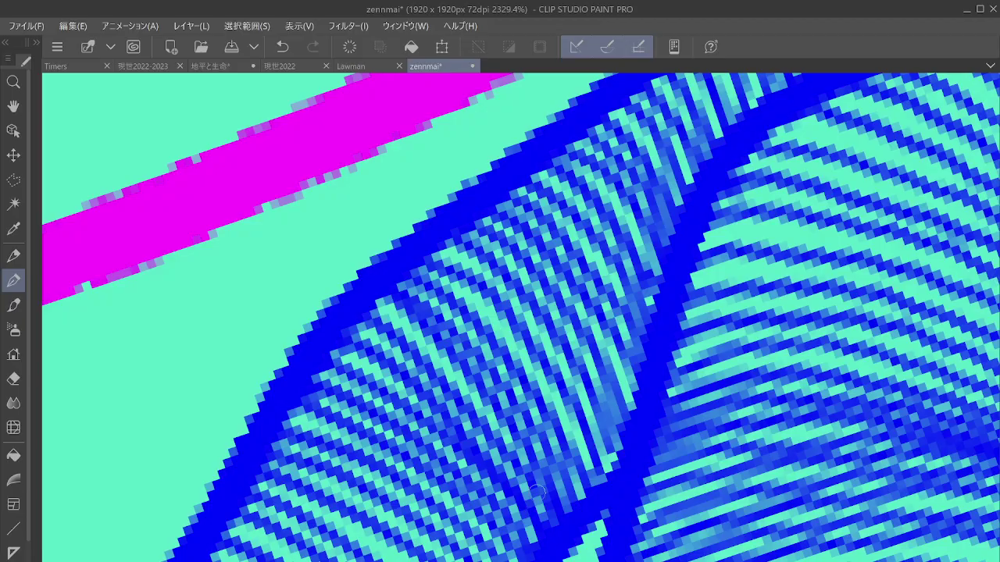
Step: Extend the hatching from its open end with curved blue lines along the band that leads to the canvas edge
{"action": "left_click_drag", "start_coordinate": [651, 508], "coordinate": [681, 496]}
{"action": "mouse_move", "coordinate": [672, 445]}
{"action": "left_mouse_down"}
{"action": "mouse_move", "coordinate": [636, 500]}
{"action": "mouse_move", "coordinate": [547, 539]}
{"action": "left_mouse_up"}
{"action": "left_click_drag", "start_coordinate": [641, 407], "coordinate": [500, 406]}
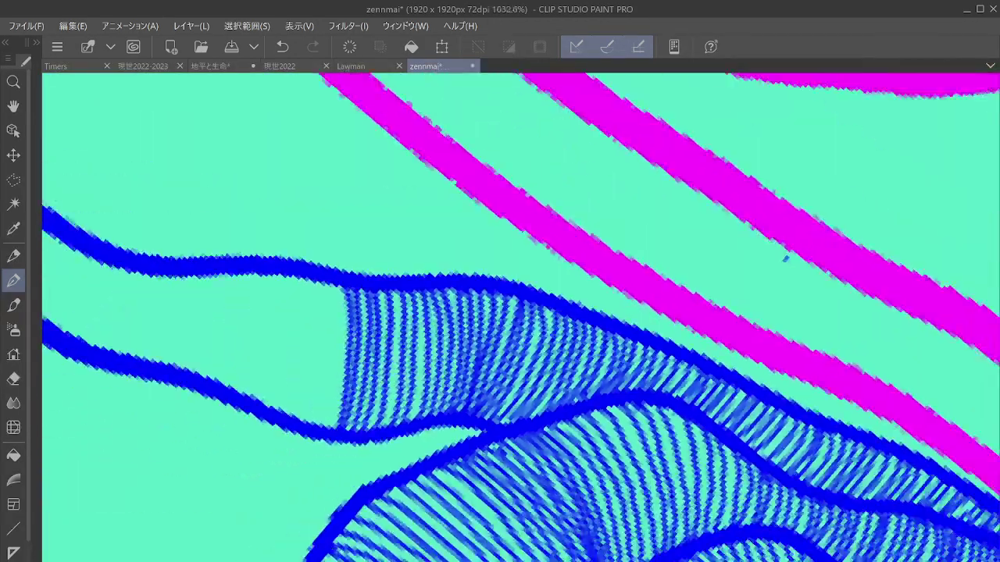
{"action": "left_click_drag", "start_coordinate": [786, 259], "coordinate": [707, 531]}
{"action": "left_click_drag", "start_coordinate": [742, 234], "coordinate": [705, 370]}
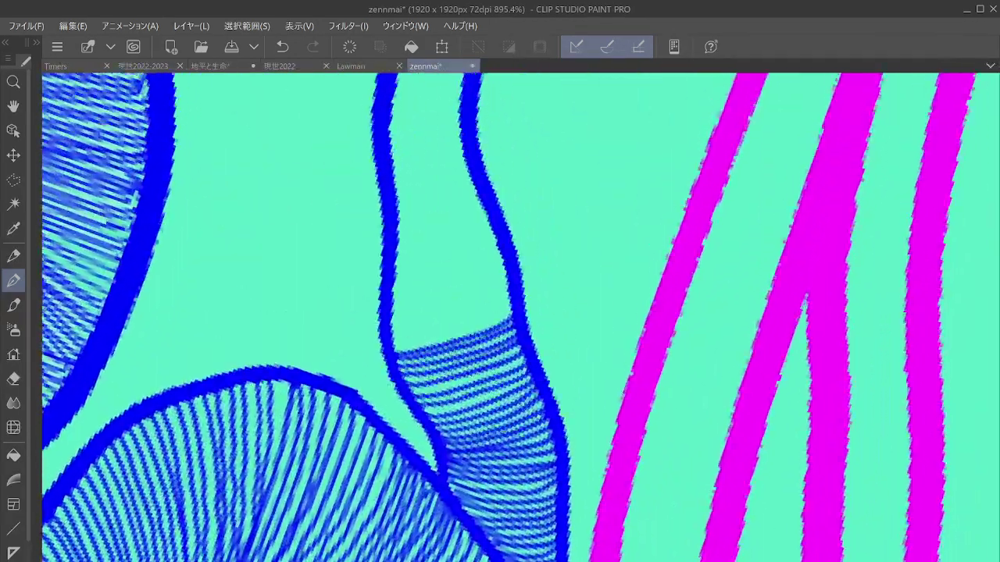
{"action": "left_click_drag", "start_coordinate": [547, 273], "coordinate": [540, 350]}
{"action": "left_click_drag", "start_coordinate": [625, 195], "coordinate": [679, 342]}
{"action": "left_click_drag", "start_coordinate": [547, 273], "coordinate": [525, 450]}
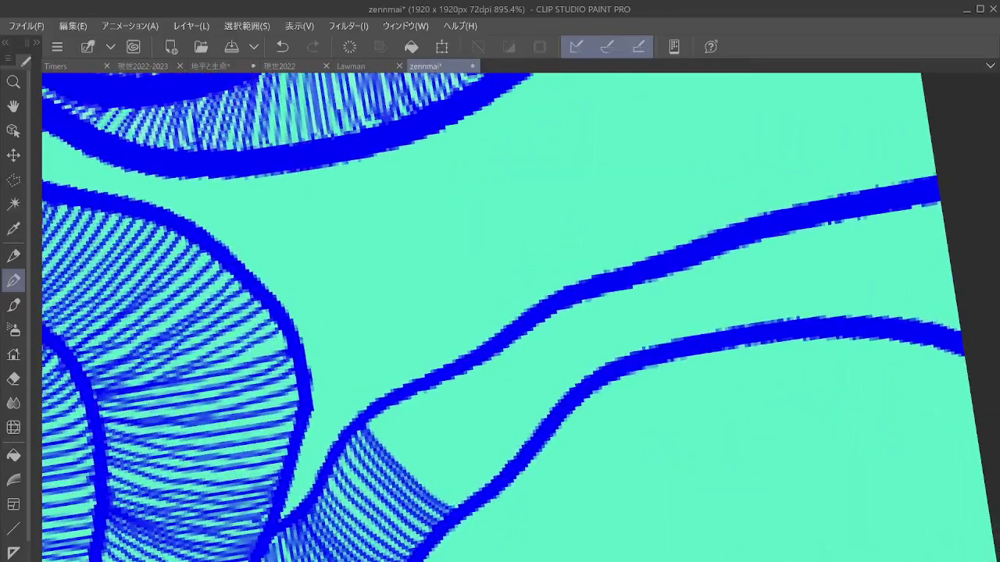
{"action": "scroll", "coordinate": [531, 379], "scroll_direction": "up", "scroll_amount": 3}
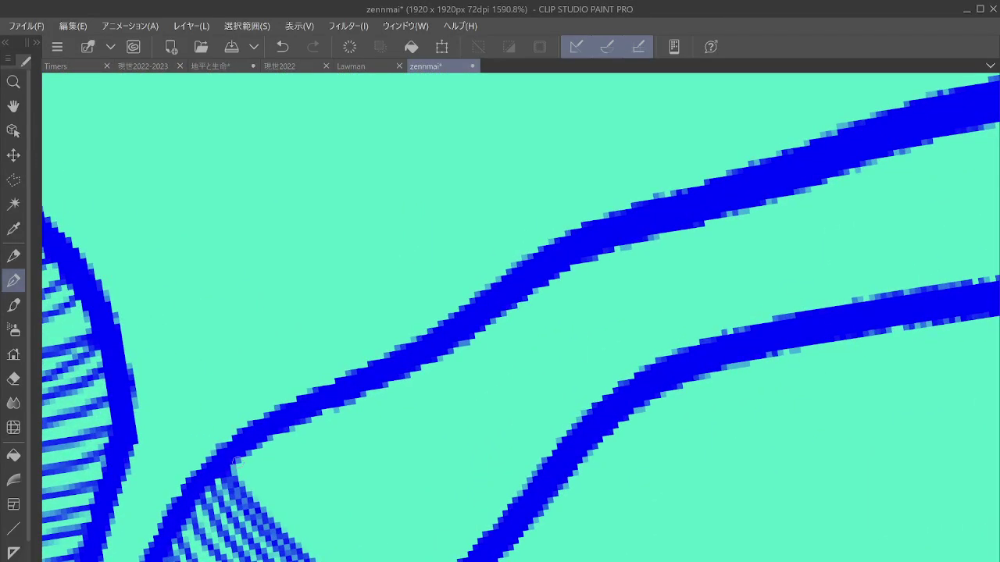
{"action": "left_click_drag", "start_coordinate": [239, 453], "coordinate": [328, 561]}
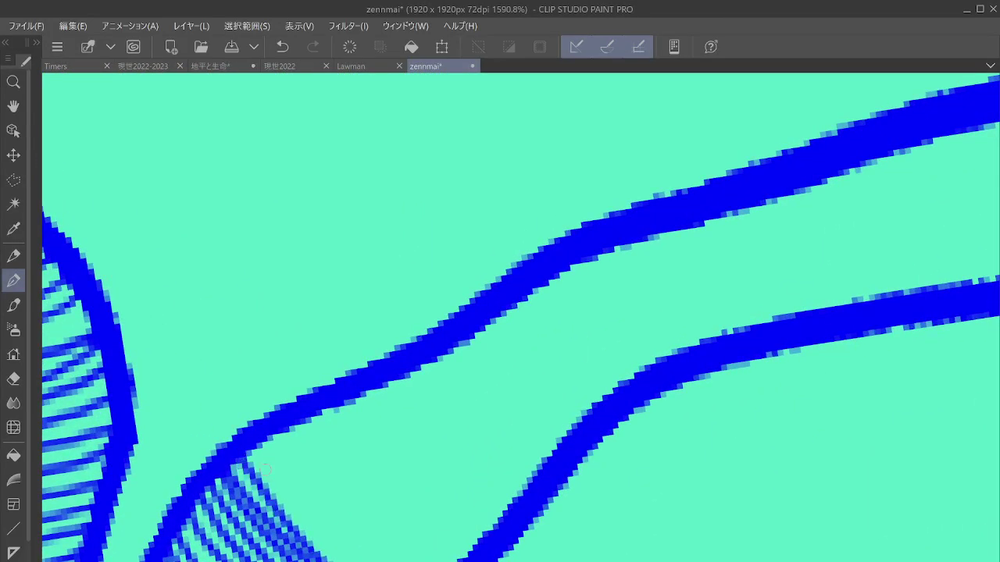
{"action": "left_click_drag", "start_coordinate": [258, 447], "coordinate": [344, 561]}
{"action": "left_click_drag", "start_coordinate": [258, 431], "coordinate": [371, 560]}
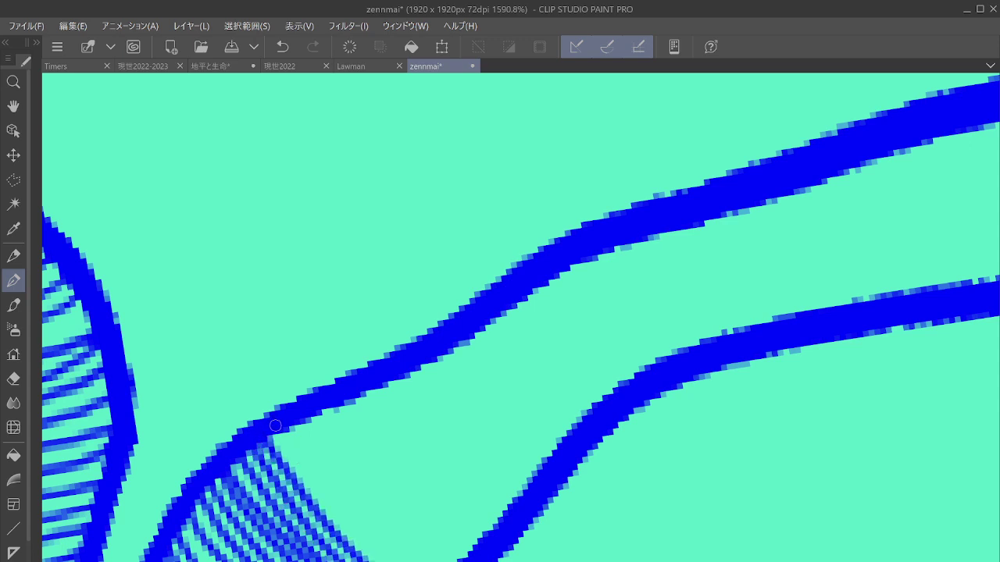
{"action": "mouse_move", "coordinate": [275, 426]}
{"action": "left_mouse_down"}
{"action": "mouse_move", "coordinate": [385, 561]}
{"action": "mouse_move", "coordinate": [367, 528]}
{"action": "mouse_move", "coordinate": [408, 561]}
{"action": "left_mouse_up"}
{"action": "left_click_drag", "start_coordinate": [313, 420], "coordinate": [431, 561]}
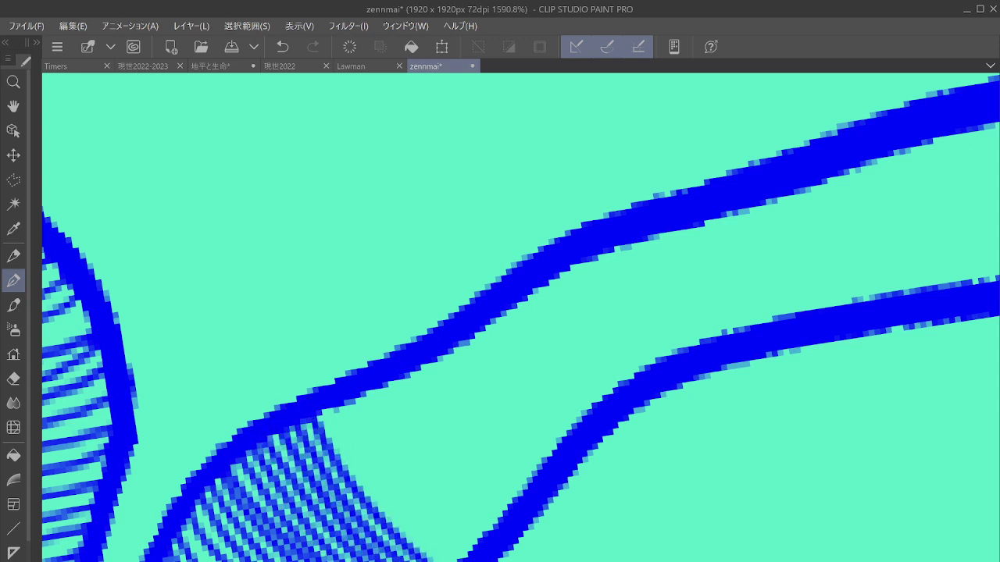
Step: Hatch the band's diagonal stretch with evenly spaced curved blue lines running between its two outlines
{"action": "mouse_move", "coordinate": [321, 401]}
{"action": "left_mouse_down"}
{"action": "mouse_move", "coordinate": [461, 560]}
{"action": "mouse_move", "coordinate": [383, 471]}
{"action": "mouse_move", "coordinate": [472, 558]}
{"action": "left_mouse_up"}
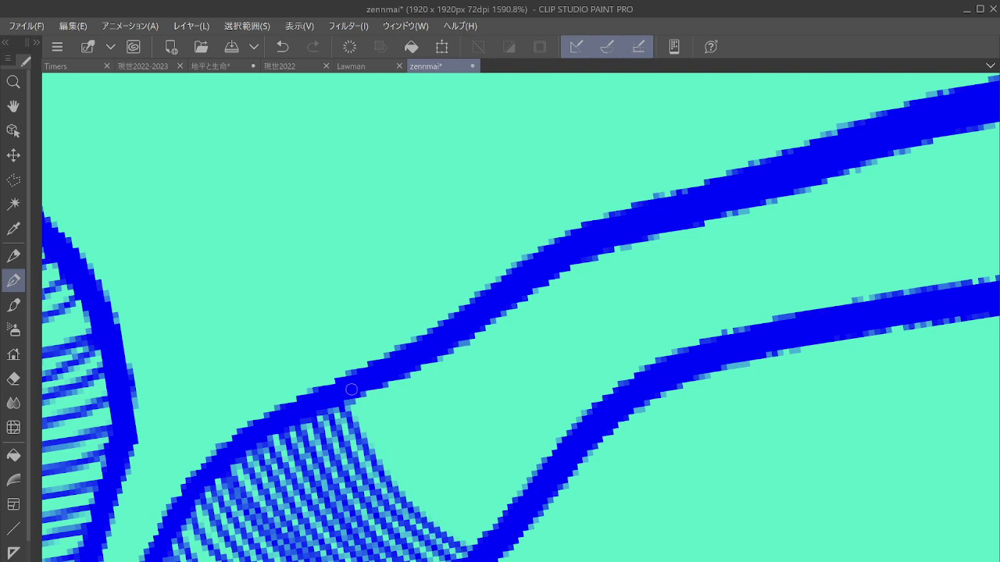
{"action": "left_click_drag", "start_coordinate": [351, 395], "coordinate": [493, 531]}
{"action": "left_click_drag", "start_coordinate": [368, 390], "coordinate": [493, 528]}
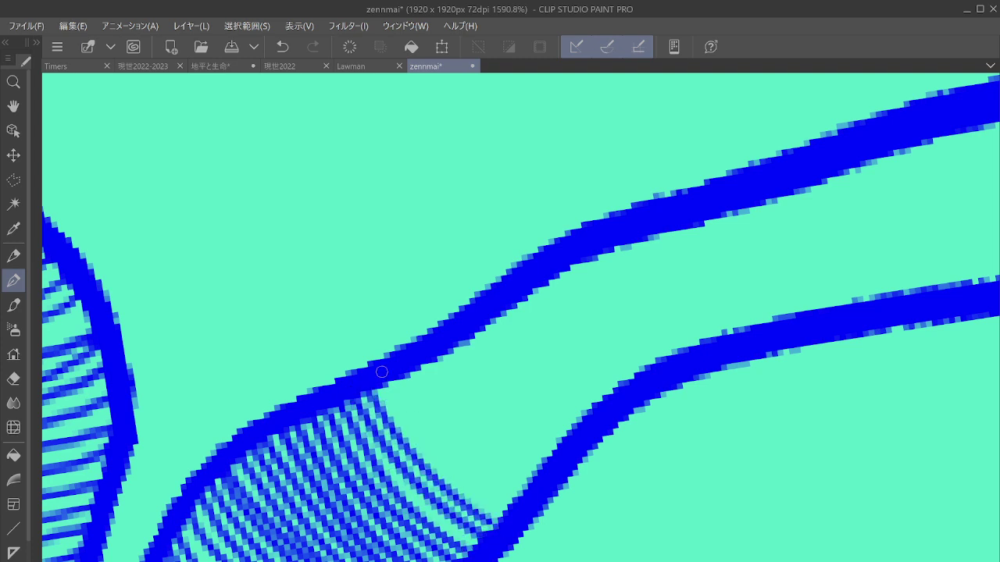
{"action": "mouse_move", "coordinate": [381, 372]}
{"action": "left_mouse_down"}
{"action": "mouse_move", "coordinate": [515, 517]}
{"action": "mouse_move", "coordinate": [422, 408]}
{"action": "mouse_move", "coordinate": [522, 500]}
{"action": "left_mouse_up"}
{"action": "left_click_drag", "start_coordinate": [414, 367], "coordinate": [531, 489]}
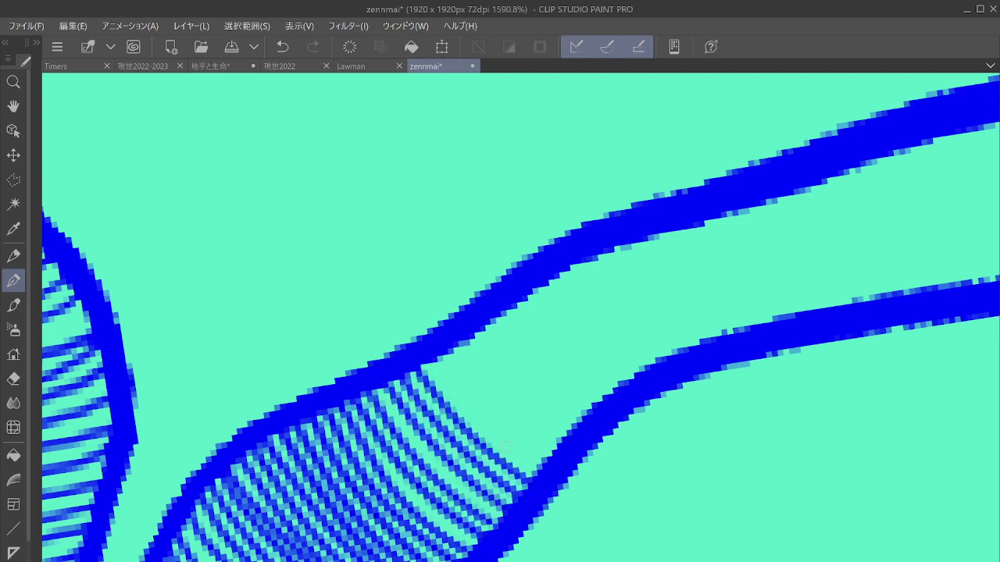
{"action": "left_click_drag", "start_coordinate": [437, 367], "coordinate": [550, 468]}
{"action": "mouse_move", "coordinate": [451, 350]}
{"action": "left_mouse_down"}
{"action": "mouse_move", "coordinate": [551, 458]}
{"action": "mouse_move", "coordinate": [564, 443]}
{"action": "left_mouse_up"}
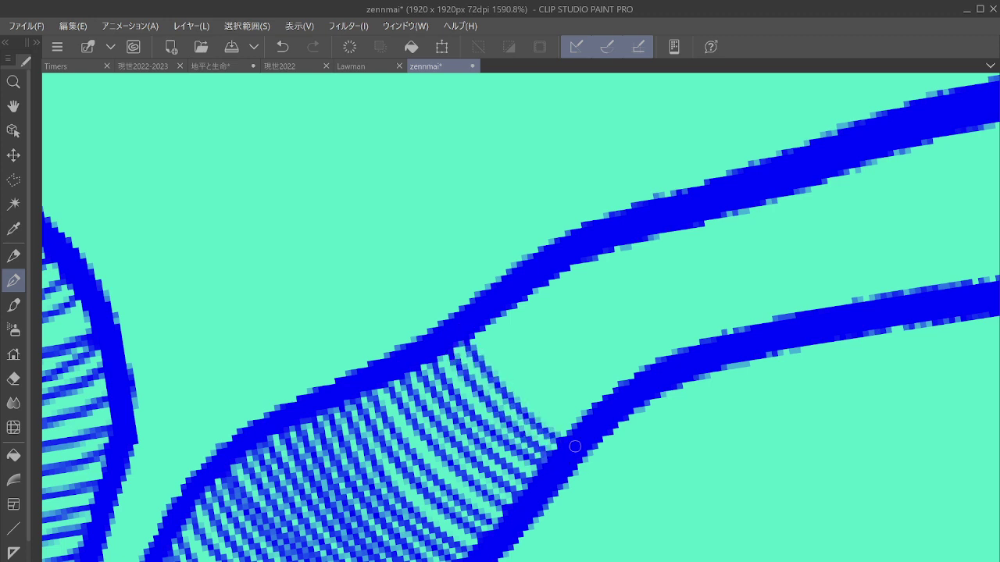
Step: Hatch the bend where the band flattens out, turning the blue lines gradually steeper
{"action": "left_click_drag", "start_coordinate": [478, 321], "coordinate": [579, 436]}
{"action": "left_click_drag", "start_coordinate": [508, 315], "coordinate": [586, 426]}
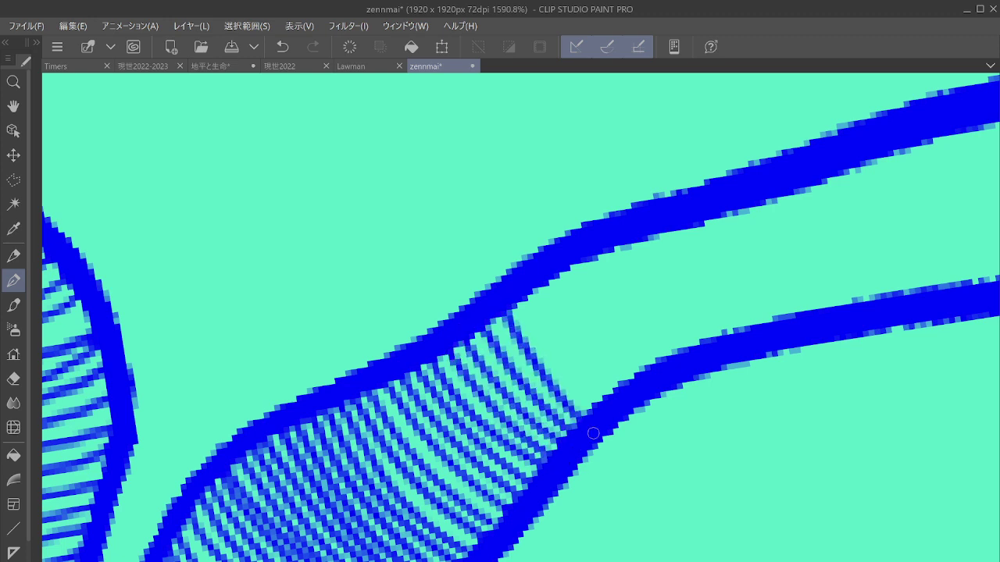
{"action": "left_click_drag", "start_coordinate": [521, 297], "coordinate": [604, 428]}
{"action": "mouse_move", "coordinate": [528, 278]}
{"action": "left_mouse_down"}
{"action": "mouse_move", "coordinate": [603, 406]}
{"action": "mouse_move", "coordinate": [607, 397]}
{"action": "left_mouse_up"}
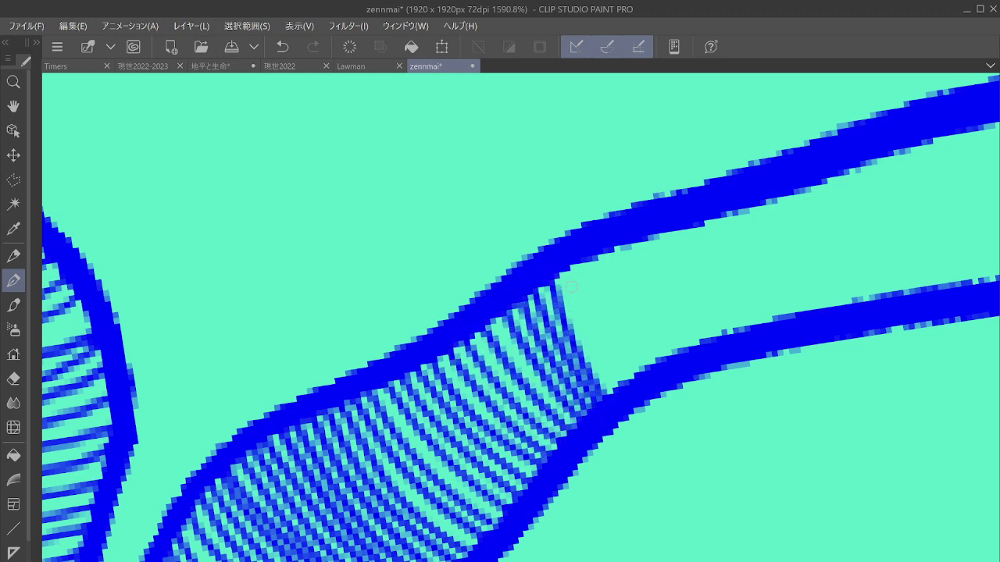
{"action": "mouse_move", "coordinate": [561, 272]}
{"action": "left_mouse_down"}
{"action": "mouse_move", "coordinate": [617, 395]}
{"action": "mouse_move", "coordinate": [627, 386]}
{"action": "left_mouse_up"}
{"action": "mouse_move", "coordinate": [593, 255]}
{"action": "left_mouse_down"}
{"action": "mouse_move", "coordinate": [632, 382]}
{"action": "mouse_move", "coordinate": [646, 372]}
{"action": "left_mouse_up"}
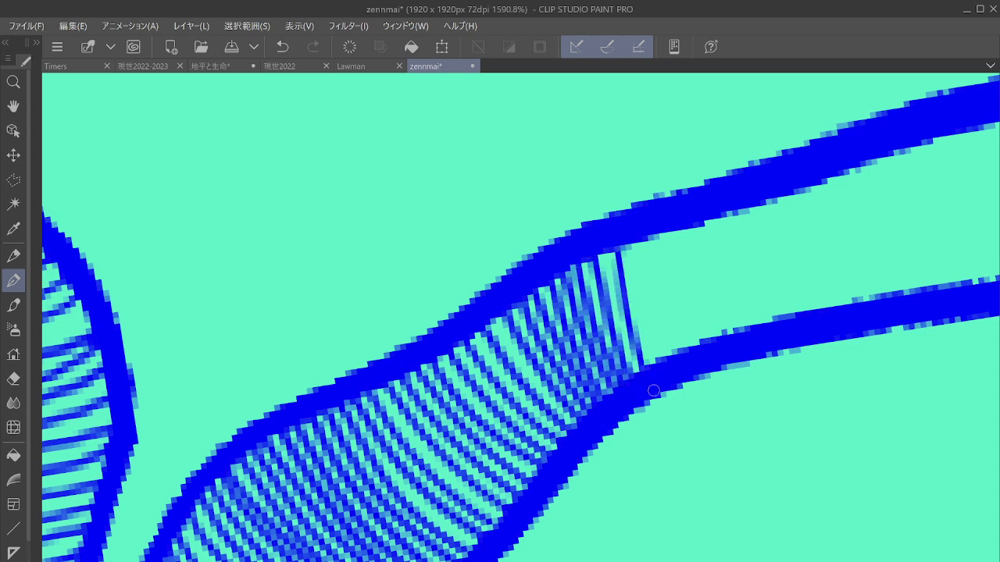
Step: Draw steep, nearly straight blue lines across the flatter stretch of the band just past the bend
{"action": "left_click_drag", "start_coordinate": [657, 295], "coordinate": [365, 477]}
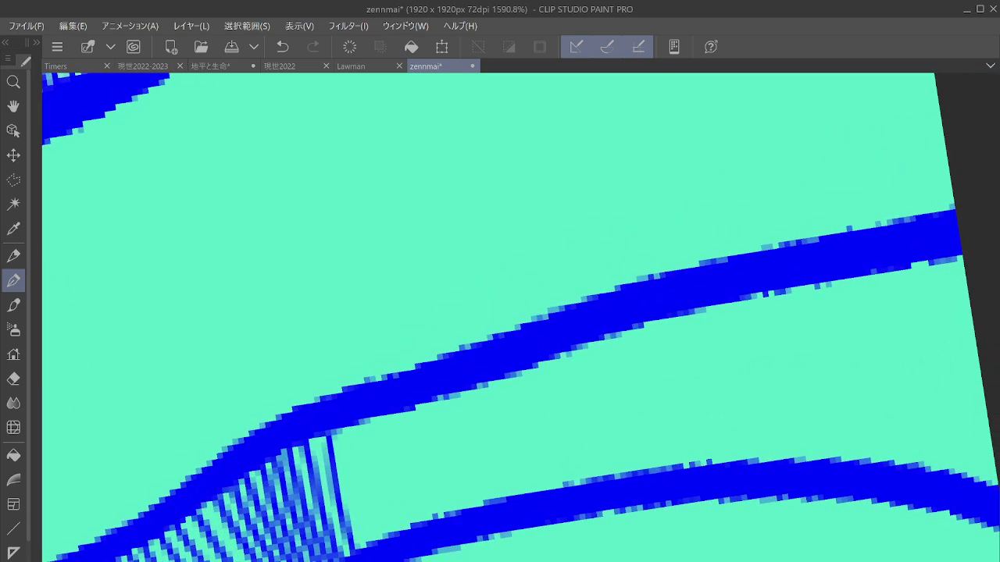
{"action": "left_click_drag", "start_coordinate": [339, 427], "coordinate": [371, 551]}
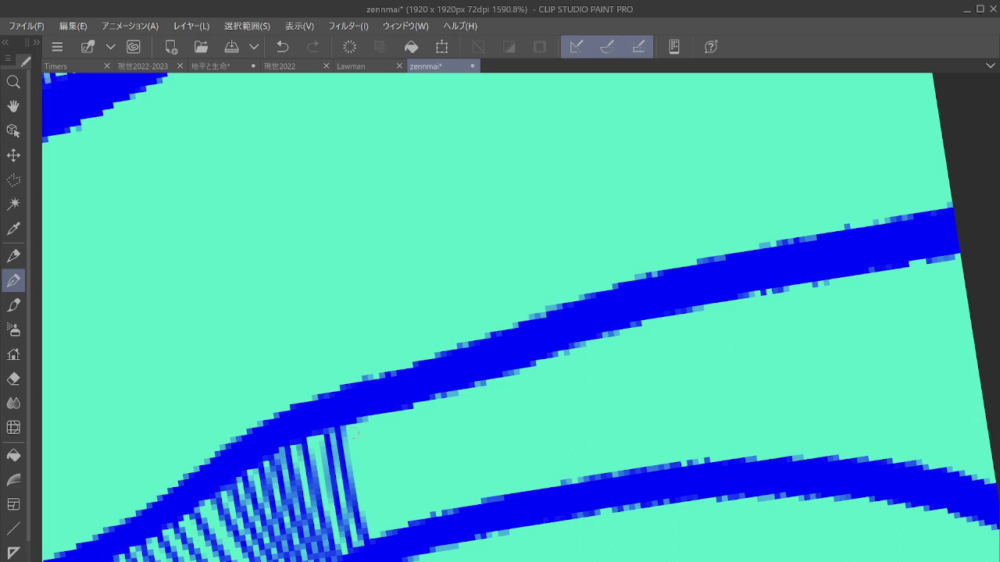
{"action": "mouse_move", "coordinate": [353, 428]}
{"action": "left_mouse_down"}
{"action": "mouse_move", "coordinate": [387, 537]}
{"action": "mouse_move", "coordinate": [399, 536]}
{"action": "left_mouse_up"}
{"action": "mouse_move", "coordinate": [378, 407]}
{"action": "left_mouse_down"}
{"action": "mouse_move", "coordinate": [415, 527]}
{"action": "mouse_move", "coordinate": [428, 524]}
{"action": "left_mouse_up"}
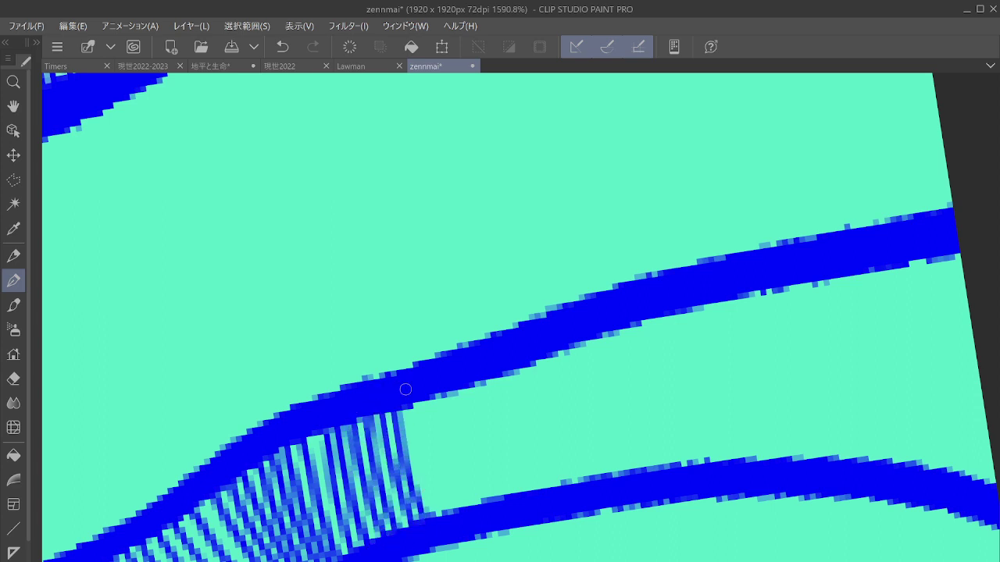
{"action": "mouse_move", "coordinate": [406, 389]}
{"action": "left_mouse_down"}
{"action": "mouse_move", "coordinate": [443, 521]}
{"action": "mouse_move", "coordinate": [465, 521]}
{"action": "left_mouse_up"}
{"action": "mouse_move", "coordinate": [449, 371]}
{"action": "left_mouse_down"}
{"action": "mouse_move", "coordinate": [481, 510]}
{"action": "mouse_move", "coordinate": [500, 498]}
{"action": "left_mouse_up"}
{"action": "mouse_move", "coordinate": [493, 375]}
{"action": "left_mouse_down"}
{"action": "mouse_move", "coordinate": [518, 500]}
{"action": "mouse_move", "coordinate": [541, 499]}
{"action": "left_mouse_up"}
Step: Continue the steep blue lines along the band up to where the lower outline begins to arch
{"action": "mouse_move", "coordinate": [527, 353]}
{"action": "left_mouse_down"}
{"action": "mouse_move", "coordinate": [553, 497]}
{"action": "mouse_move", "coordinate": [299, 522]}
{"action": "left_mouse_up"}
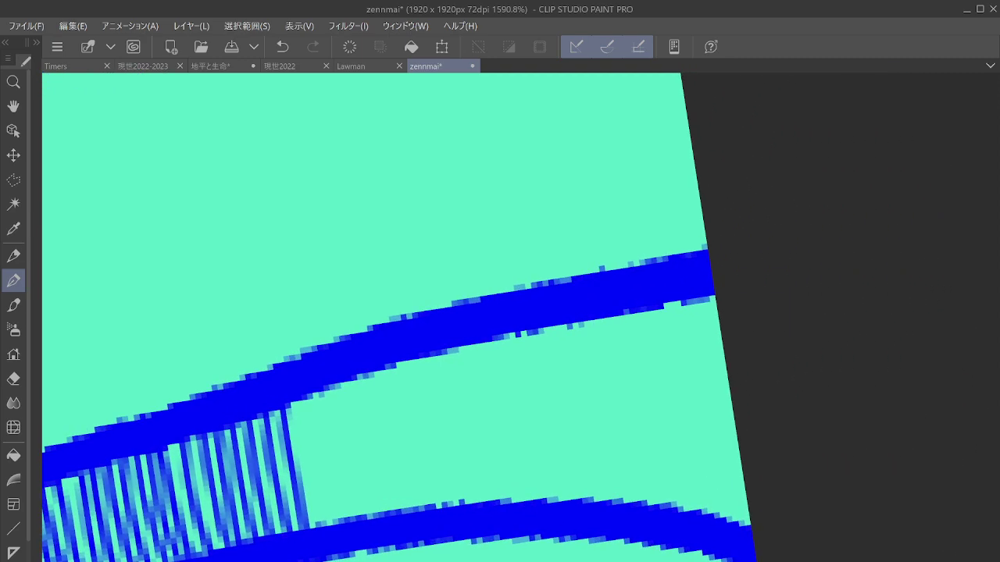
{"action": "mouse_move", "coordinate": [309, 408]}
{"action": "left_mouse_down"}
{"action": "mouse_move", "coordinate": [320, 528]}
{"action": "mouse_move", "coordinate": [332, 526]}
{"action": "left_mouse_up"}
{"action": "mouse_move", "coordinate": [326, 374]}
{"action": "left_mouse_down"}
{"action": "mouse_move", "coordinate": [344, 525]}
{"action": "mouse_move", "coordinate": [356, 521]}
{"action": "left_mouse_up"}
{"action": "left_click_drag", "start_coordinate": [342, 382], "coordinate": [361, 514]}
{"action": "mouse_move", "coordinate": [360, 368]}
{"action": "left_mouse_down"}
{"action": "mouse_move", "coordinate": [381, 522]}
{"action": "mouse_move", "coordinate": [408, 513]}
{"action": "left_mouse_up"}
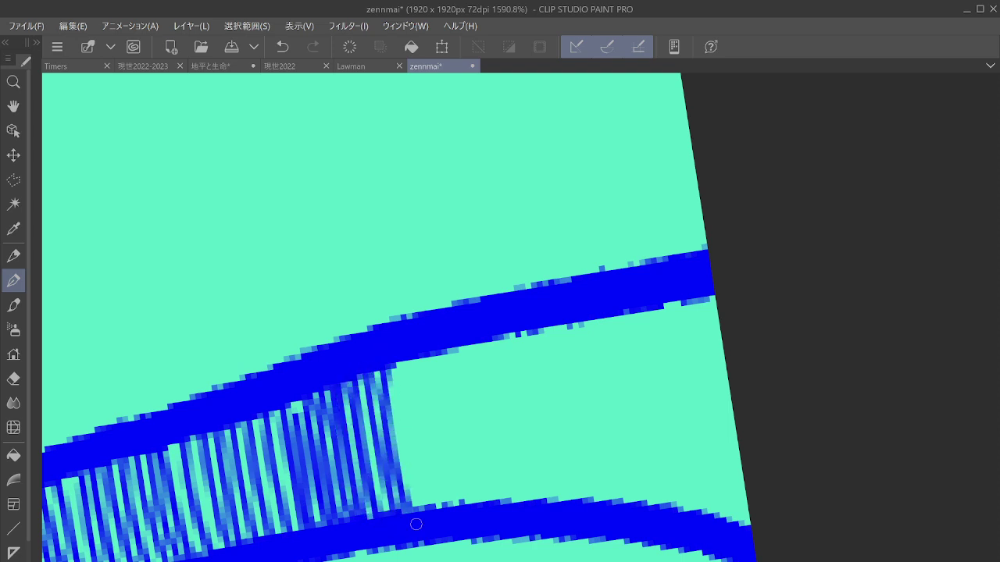
{"action": "mouse_move", "coordinate": [394, 363]}
{"action": "left_mouse_down"}
{"action": "mouse_move", "coordinate": [422, 508]}
{"action": "mouse_move", "coordinate": [453, 507]}
{"action": "left_mouse_up"}
{"action": "left_click_drag", "start_coordinate": [437, 354], "coordinate": [468, 510]}
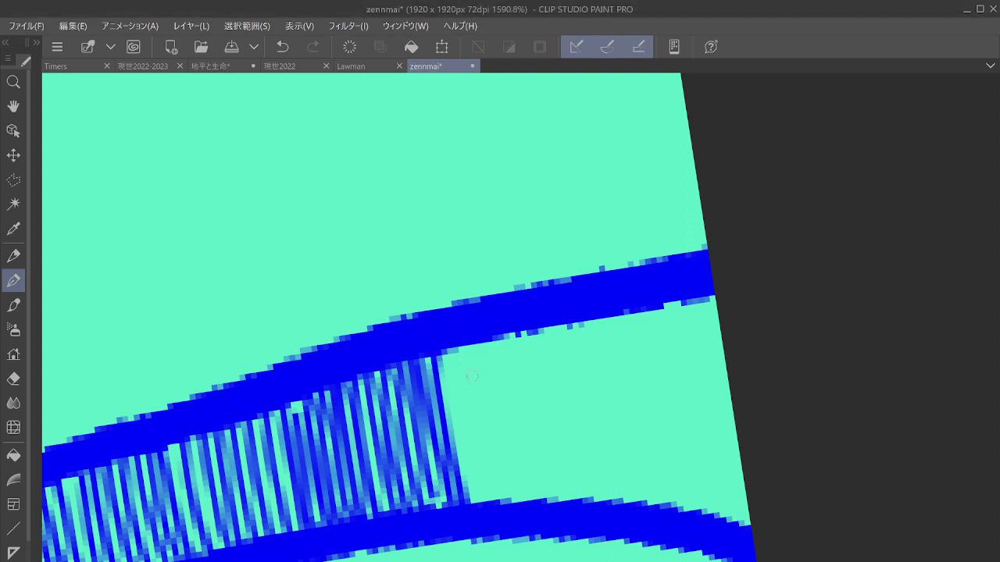
Step: Continue the steep blue hatching lines across the widening band above the arch of its lower outline
{"action": "left_click_drag", "start_coordinate": [445, 343], "coordinate": [478, 506]}
{"action": "left_click_drag", "start_coordinate": [465, 345], "coordinate": [506, 506]}
{"action": "mouse_move", "coordinate": [483, 343]}
{"action": "left_mouse_down"}
{"action": "mouse_move", "coordinate": [517, 507]}
{"action": "mouse_move", "coordinate": [528, 501]}
{"action": "left_mouse_up"}
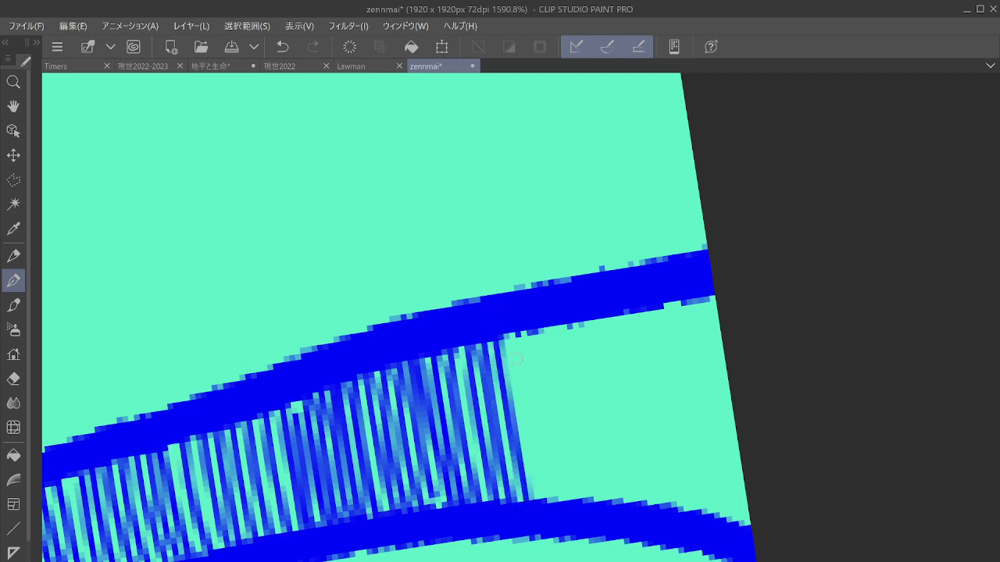
{"action": "mouse_move", "coordinate": [513, 333]}
{"action": "left_mouse_down"}
{"action": "mouse_move", "coordinate": [543, 503]}
{"action": "mouse_move", "coordinate": [561, 503]}
{"action": "left_mouse_up"}
{"action": "mouse_move", "coordinate": [542, 328]}
{"action": "left_mouse_down"}
{"action": "mouse_move", "coordinate": [574, 501]}
{"action": "mouse_move", "coordinate": [605, 504]}
{"action": "left_mouse_up"}
{"action": "left_click_drag", "start_coordinate": [586, 314], "coordinate": [624, 505]}
{"action": "left_click_drag", "start_coordinate": [604, 319], "coordinate": [648, 505]}
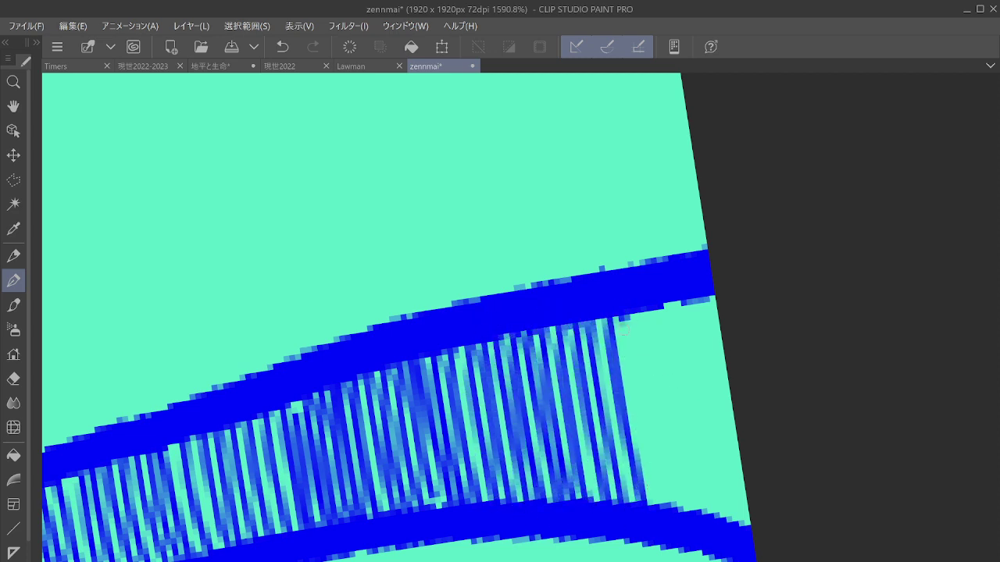
Step: Hatch the last stretch of the blue band with dense steep lines out to the canvas edge
{"action": "left_click_drag", "start_coordinate": [623, 323], "coordinate": [656, 507]}
{"action": "left_click_drag", "start_coordinate": [633, 308], "coordinate": [669, 509]}
{"action": "mouse_move", "coordinate": [650, 310]}
{"action": "left_mouse_down"}
{"action": "mouse_move", "coordinate": [687, 522]}
{"action": "mouse_move", "coordinate": [708, 516]}
{"action": "left_mouse_up"}
{"action": "mouse_move", "coordinate": [680, 313]}
{"action": "left_mouse_down"}
{"action": "mouse_move", "coordinate": [719, 517]}
{"action": "mouse_move", "coordinate": [734, 517]}
{"action": "left_mouse_up"}
{"action": "left_click_drag", "start_coordinate": [705, 297], "coordinate": [737, 516]}
{"action": "left_click_drag", "start_coordinate": [707, 331], "coordinate": [744, 527]}
{"action": "left_click_drag", "start_coordinate": [717, 337], "coordinate": [745, 524]}
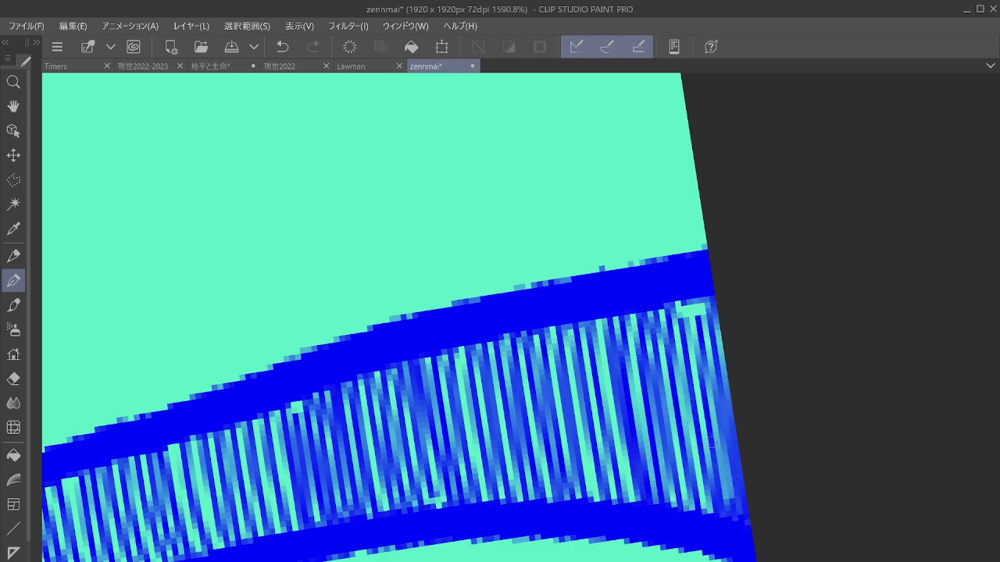
Step: Hatch the core of the unshaded magenta spiral with fine curved magenta lines, continuing into the narrow gap beside its inner end
{"action": "scroll", "coordinate": [730, 396], "scroll_direction": "down", "scroll_amount": 14}
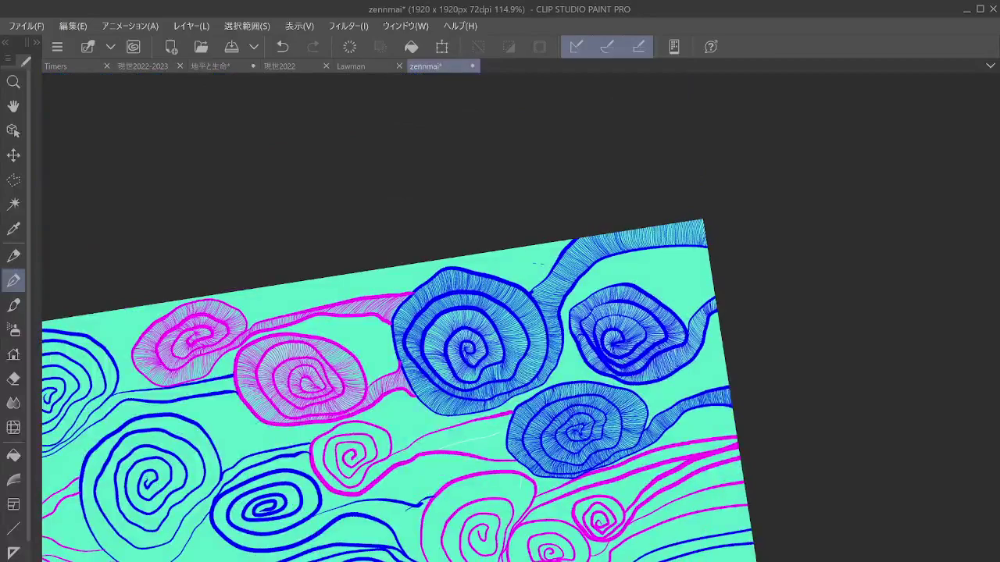
{"action": "scroll", "coordinate": [748, 338], "scroll_direction": "down", "scroll_amount": 2}
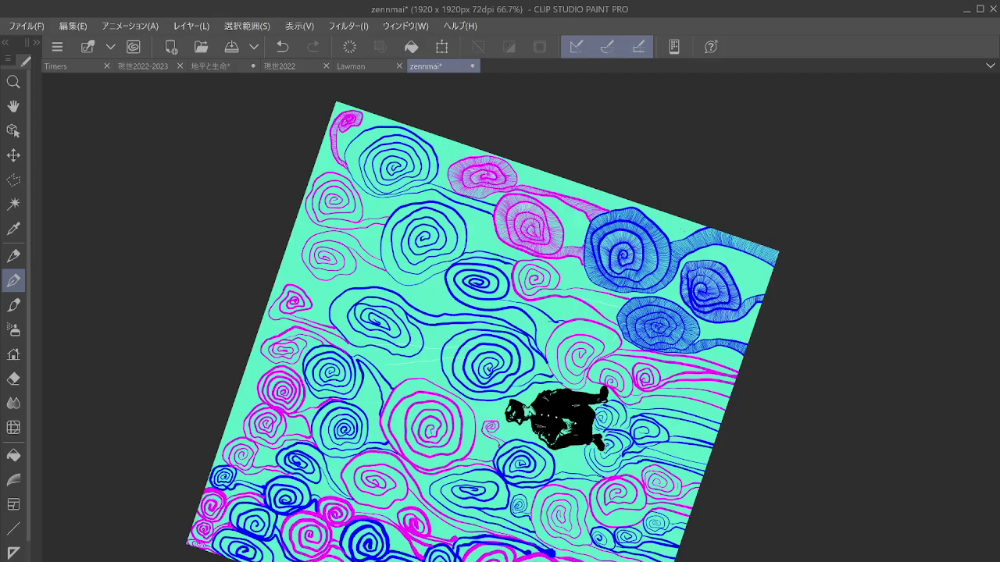
{"action": "left_click_drag", "start_coordinate": [694, 503], "coordinate": [674, 369]}
{"action": "scroll", "coordinate": [667, 414], "scroll_direction": "up", "scroll_amount": 4}
{"action": "scroll", "coordinate": [666, 414], "scroll_direction": "up", "scroll_amount": 1}
{"action": "scroll", "coordinate": [590, 425], "scroll_direction": "up", "scroll_amount": 5}
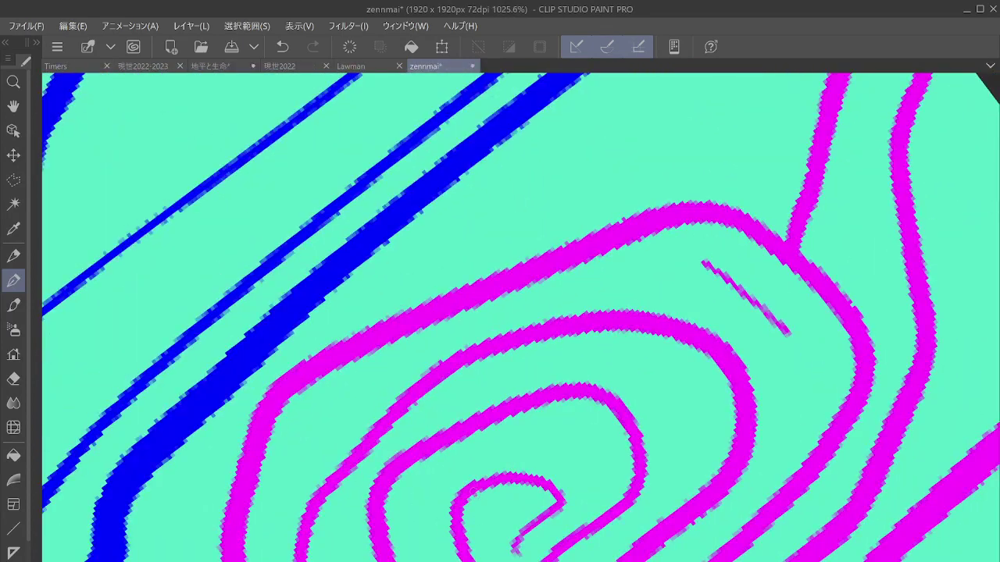
{"action": "mouse_move", "coordinate": [478, 491]}
{"action": "left_mouse_down"}
{"action": "mouse_move", "coordinate": [517, 561]}
{"action": "mouse_move", "coordinate": [521, 532]}
{"action": "left_mouse_up"}
{"action": "left_click_drag", "start_coordinate": [514, 490], "coordinate": [529, 531]}
{"action": "left_click_drag", "start_coordinate": [526, 482], "coordinate": [537, 502]}
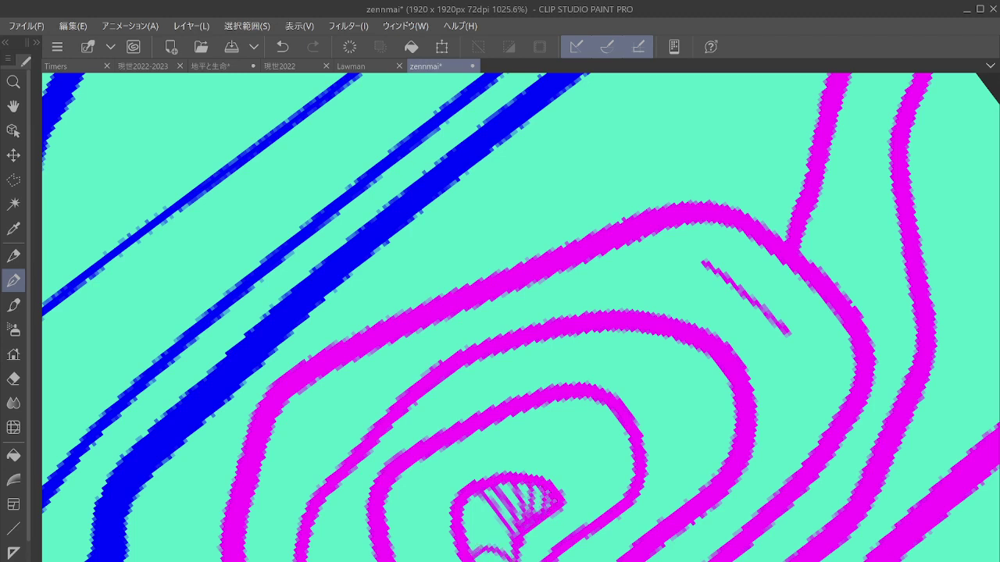
{"action": "left_click_drag", "start_coordinate": [461, 522], "coordinate": [508, 551]}
{"action": "mouse_move", "coordinate": [467, 498]}
{"action": "left_mouse_down"}
{"action": "mouse_move", "coordinate": [513, 555]}
{"action": "mouse_move", "coordinate": [512, 544]}
{"action": "left_mouse_up"}
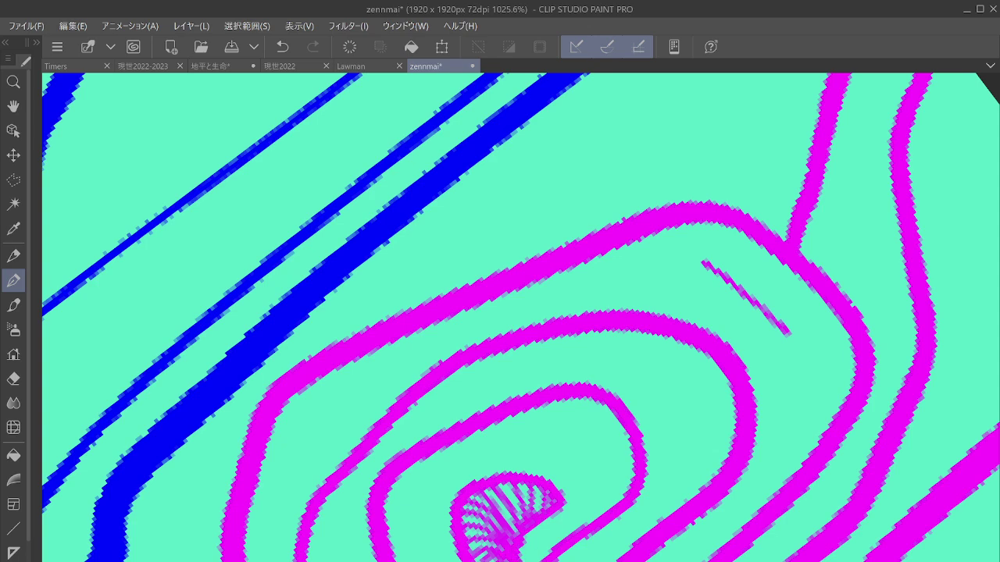
{"action": "left_click_drag", "start_coordinate": [529, 547], "coordinate": [639, 495]}
{"action": "mouse_move", "coordinate": [508, 532]}
{"action": "left_mouse_down"}
{"action": "mouse_move", "coordinate": [514, 357]}
{"action": "mouse_move", "coordinate": [496, 336]}
{"action": "mouse_move", "coordinate": [549, 279]}
{"action": "left_mouse_up"}
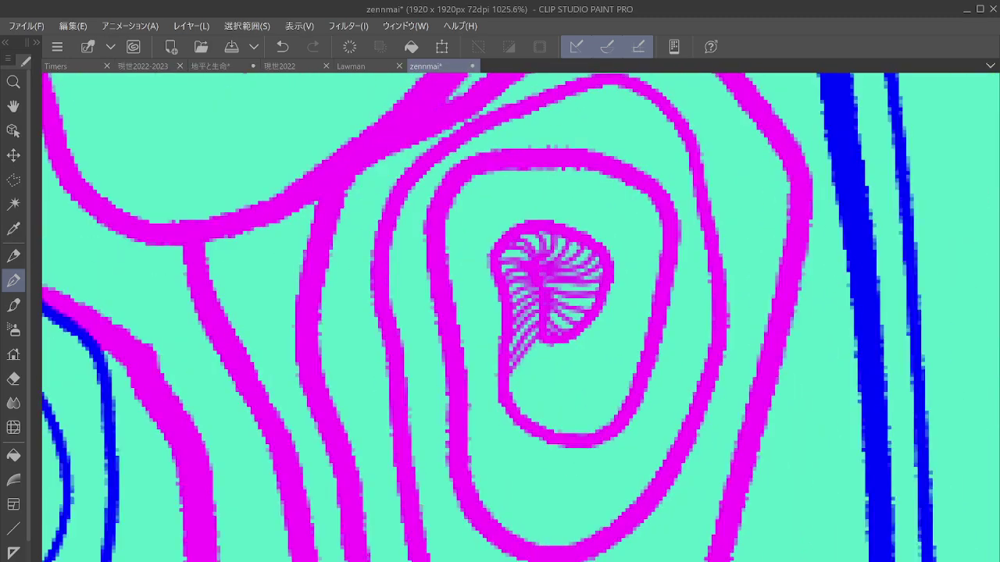
{"action": "left_click_drag", "start_coordinate": [600, 243], "coordinate": [638, 188]}
{"action": "left_click_drag", "start_coordinate": [549, 279], "coordinate": [522, 359]}
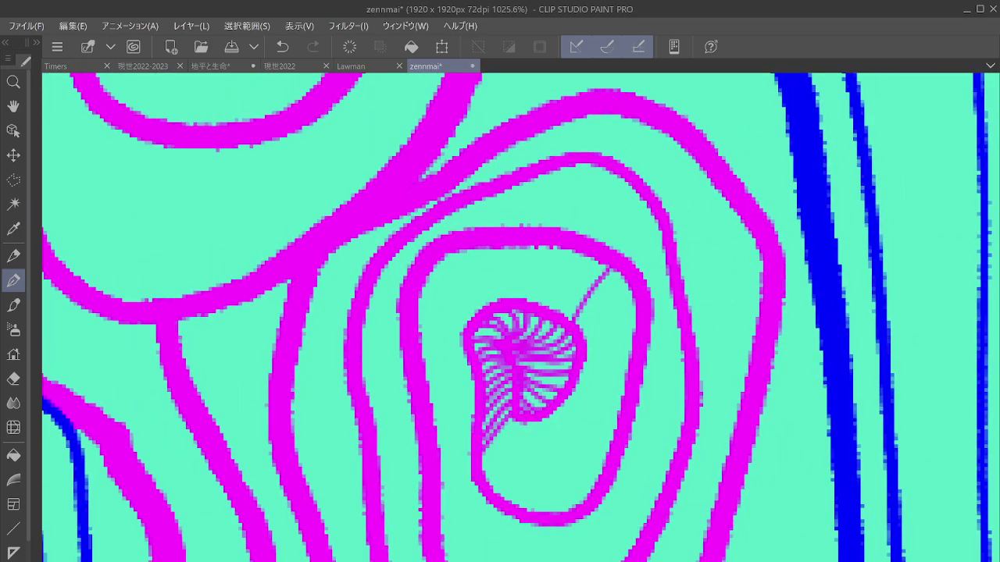
{"action": "left_click", "coordinate": [282, 46]}
Step: Fan curved magenta lines from the bottom of the spiral's core loop across the rounded gap beneath it
{"action": "mouse_move", "coordinate": [513, 420]}
{"action": "left_mouse_down"}
{"action": "mouse_move", "coordinate": [522, 510]}
{"action": "mouse_move", "coordinate": [506, 508]}
{"action": "mouse_move", "coordinate": [486, 473]}
{"action": "mouse_move", "coordinate": [523, 464]}
{"action": "mouse_move", "coordinate": [557, 520]}
{"action": "left_mouse_up"}
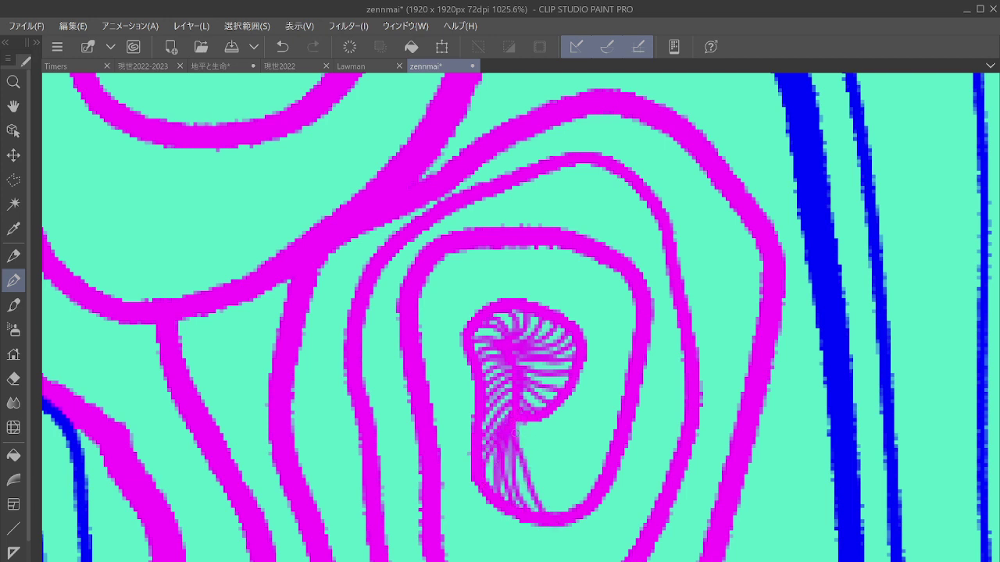
{"action": "mouse_move", "coordinate": [516, 420]}
{"action": "left_mouse_down"}
{"action": "mouse_move", "coordinate": [572, 517]}
{"action": "mouse_move", "coordinate": [557, 478]}
{"action": "mouse_move", "coordinate": [588, 504]}
{"action": "left_mouse_up"}
{"action": "mouse_move", "coordinate": [525, 422]}
{"action": "left_mouse_down"}
{"action": "mouse_move", "coordinate": [597, 484]}
{"action": "mouse_move", "coordinate": [611, 447]}
{"action": "left_mouse_up"}
Step: Carry the magenta hatching into the gap between the core loop and the next turn, with short slanted lines
{"action": "left_click_drag", "start_coordinate": [611, 447], "coordinate": [480, 469]}
{"action": "mouse_move", "coordinate": [563, 297]}
{"action": "left_mouse_down"}
{"action": "mouse_move", "coordinate": [494, 529]}
{"action": "mouse_move", "coordinate": [452, 561]}
{"action": "left_mouse_up"}
{"action": "left_click_drag", "start_coordinate": [444, 531], "coordinate": [462, 561]}
{"action": "mouse_move", "coordinate": [453, 535]}
{"action": "left_mouse_down"}
{"action": "mouse_move", "coordinate": [475, 561]}
{"action": "mouse_move", "coordinate": [493, 561]}
{"action": "left_mouse_up"}
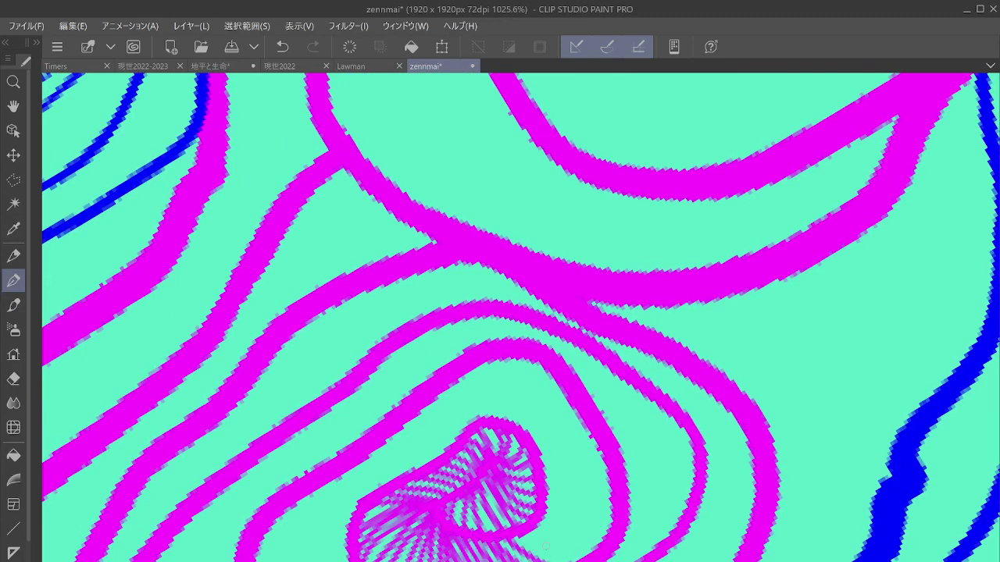
{"action": "left_click_drag", "start_coordinate": [531, 528], "coordinate": [583, 561]}
{"action": "mouse_move", "coordinate": [538, 522]}
{"action": "left_mouse_down"}
{"action": "mouse_move", "coordinate": [564, 522]}
{"action": "mouse_move", "coordinate": [600, 554]}
{"action": "left_mouse_up"}
{"action": "mouse_move", "coordinate": [542, 516]}
{"action": "left_mouse_down"}
{"action": "mouse_move", "coordinate": [565, 523]}
{"action": "mouse_move", "coordinate": [608, 545]}
{"action": "left_mouse_up"}
{"action": "left_click_drag", "start_coordinate": [546, 507], "coordinate": [619, 530]}
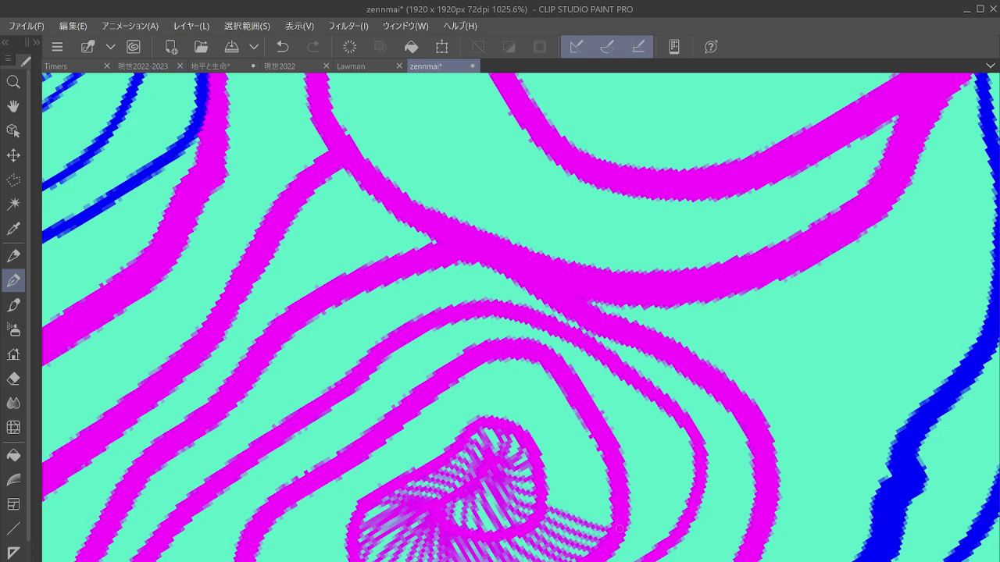
Step: Extend the radiating magenta lines around the core's rounded end to the second turn's outline, and undo the stray stroke outside it
{"action": "mouse_move", "coordinate": [484, 422]}
{"action": "left_mouse_down"}
{"action": "mouse_move", "coordinate": [485, 380]}
{"action": "mouse_move", "coordinate": [536, 273]}
{"action": "mouse_move", "coordinate": [594, 250]}
{"action": "left_mouse_up"}
{"action": "left_click_drag", "start_coordinate": [531, 227], "coordinate": [464, 431]}
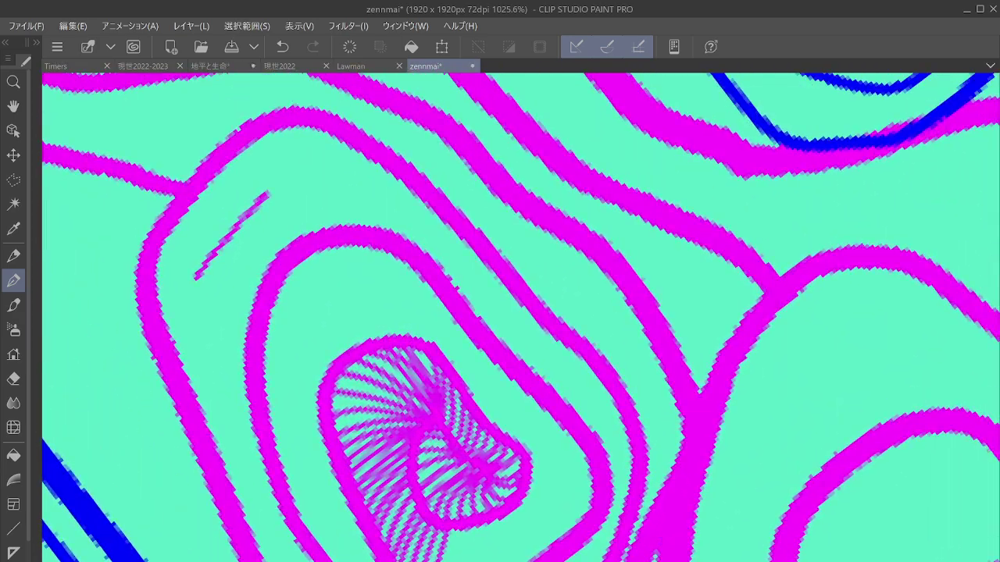
{"action": "left_click_drag", "start_coordinate": [450, 526], "coordinate": [447, 561]}
{"action": "left_click_drag", "start_coordinate": [458, 530], "coordinate": [454, 561]}
{"action": "mouse_move", "coordinate": [463, 529]}
{"action": "left_mouse_down"}
{"action": "mouse_move", "coordinate": [462, 561]}
{"action": "mouse_move", "coordinate": [493, 561]}
{"action": "left_mouse_up"}
{"action": "left_click_drag", "start_coordinate": [486, 526], "coordinate": [504, 561]}
{"action": "left_click_drag", "start_coordinate": [495, 523], "coordinate": [517, 561]}
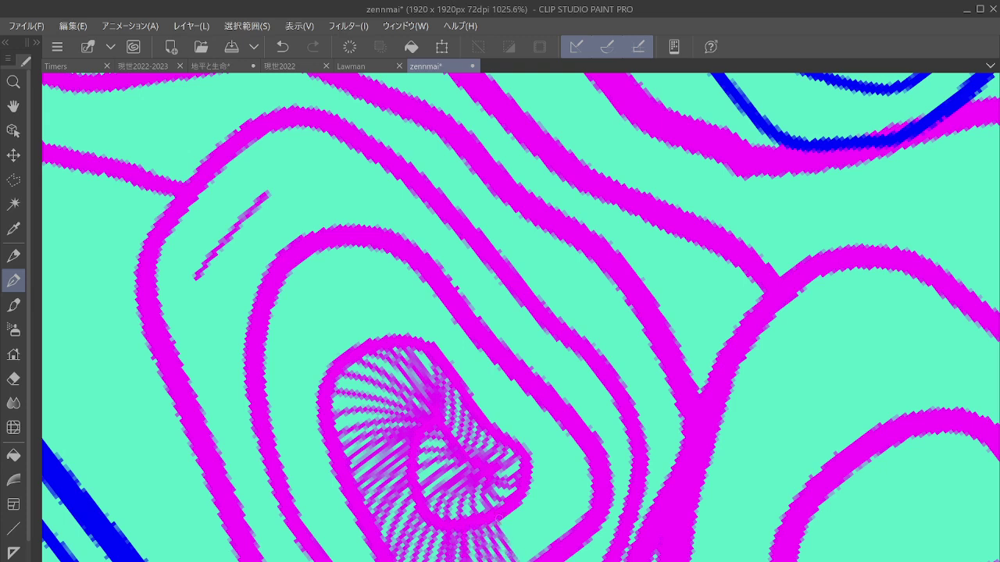
{"action": "mouse_move", "coordinate": [519, 519]}
{"action": "left_mouse_down"}
{"action": "mouse_move", "coordinate": [508, 559]}
{"action": "mouse_move", "coordinate": [558, 546]}
{"action": "left_mouse_up"}
{"action": "mouse_move", "coordinate": [539, 500]}
{"action": "left_mouse_down"}
{"action": "mouse_move", "coordinate": [575, 528]}
{"action": "mouse_move", "coordinate": [583, 519]}
{"action": "left_mouse_up"}
{"action": "left_click_drag", "start_coordinate": [531, 480], "coordinate": [591, 505]}
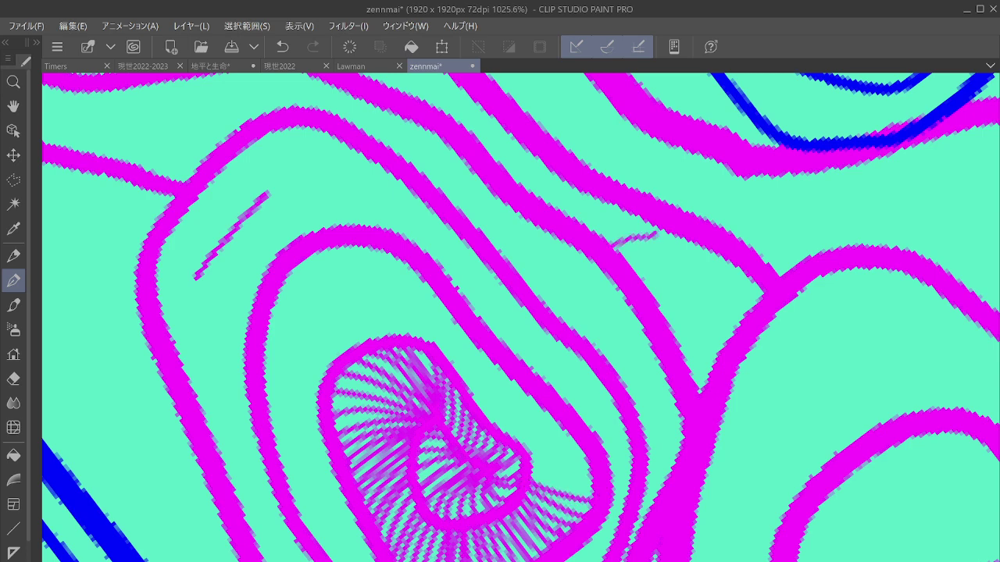
{"action": "left_click", "coordinate": [282, 46]}
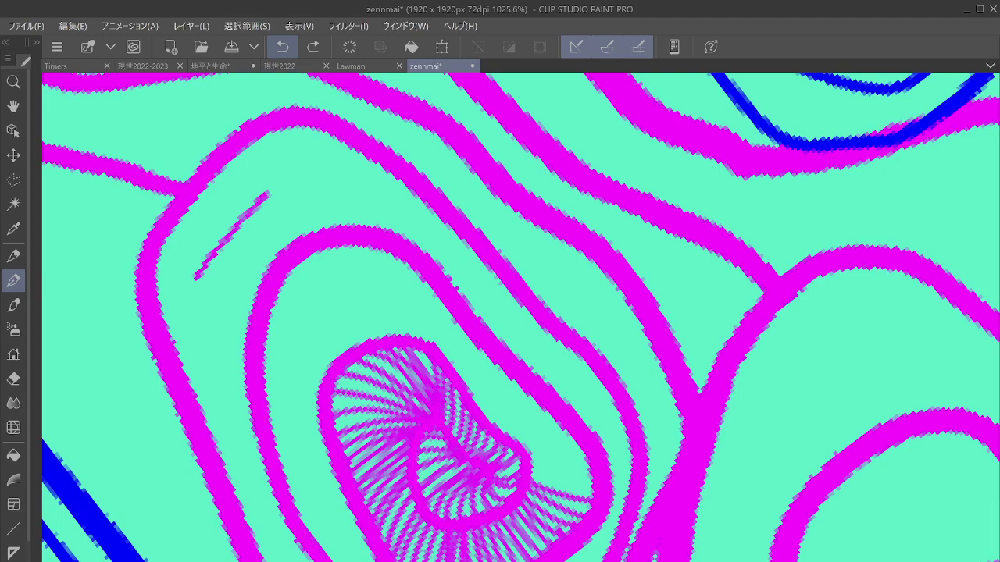
Step: Hatch the following bend of the second turn with magenta lines running between the core and the surrounding outline
{"action": "left_click_drag", "start_coordinate": [699, 390], "coordinate": [625, 548]}
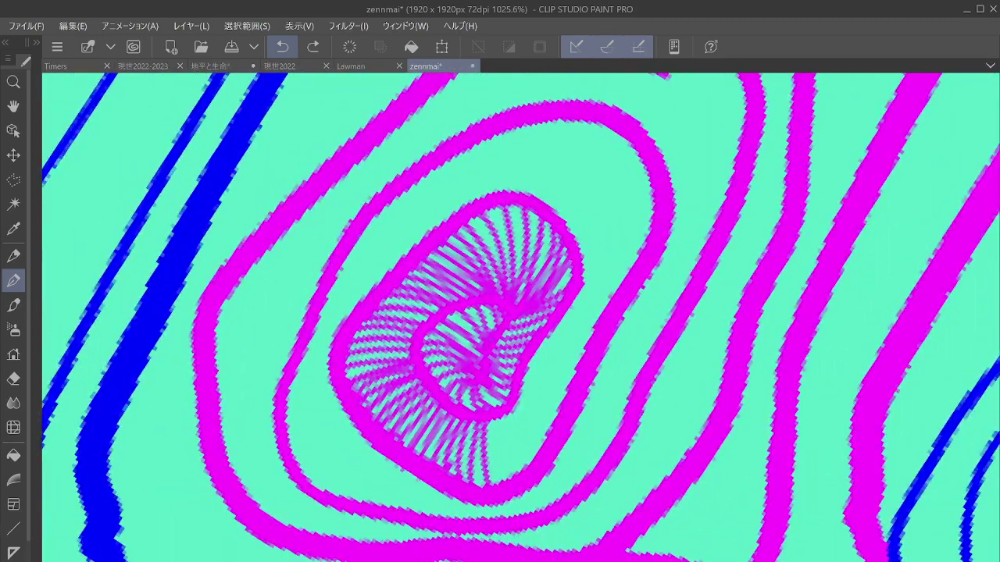
{"action": "left_click_drag", "start_coordinate": [547, 274], "coordinate": [470, 369]}
{"action": "mouse_move", "coordinate": [420, 561]}
{"action": "left_mouse_down"}
{"action": "mouse_move", "coordinate": [418, 518]}
{"action": "mouse_move", "coordinate": [433, 561]}
{"action": "left_mouse_up"}
{"action": "mouse_move", "coordinate": [425, 516]}
{"action": "left_mouse_down"}
{"action": "mouse_move", "coordinate": [441, 557]}
{"action": "mouse_move", "coordinate": [463, 547]}
{"action": "left_mouse_up"}
{"action": "mouse_move", "coordinate": [438, 500]}
{"action": "left_mouse_down"}
{"action": "mouse_move", "coordinate": [469, 539]}
{"action": "mouse_move", "coordinate": [475, 487]}
{"action": "mouse_move", "coordinate": [500, 440]}
{"action": "mouse_move", "coordinate": [504, 458]}
{"action": "left_mouse_up"}
{"action": "mouse_move", "coordinate": [475, 426]}
{"action": "left_mouse_down"}
{"action": "mouse_move", "coordinate": [515, 457]}
{"action": "mouse_move", "coordinate": [507, 424]}
{"action": "mouse_move", "coordinate": [509, 448]}
{"action": "left_mouse_up"}
Step: Hatch the long side of the magenta spiral's second turn with closely spaced lines toward the next rounded end
{"action": "mouse_move", "coordinate": [483, 418]}
{"action": "left_mouse_down"}
{"action": "mouse_move", "coordinate": [514, 437]}
{"action": "mouse_move", "coordinate": [527, 412]}
{"action": "mouse_move", "coordinate": [487, 385]}
{"action": "mouse_move", "coordinate": [494, 314]}
{"action": "mouse_move", "coordinate": [455, 381]}
{"action": "mouse_move", "coordinate": [397, 536]}
{"action": "left_mouse_up"}
{"action": "mouse_move", "coordinate": [397, 505]}
{"action": "left_mouse_down"}
{"action": "mouse_move", "coordinate": [414, 538]}
{"action": "mouse_move", "coordinate": [440, 540]}
{"action": "mouse_move", "coordinate": [441, 528]}
{"action": "left_mouse_up"}
{"action": "mouse_move", "coordinate": [430, 489]}
{"action": "left_mouse_down"}
{"action": "mouse_move", "coordinate": [474, 547]}
{"action": "mouse_move", "coordinate": [500, 540]}
{"action": "left_mouse_up"}
{"action": "mouse_move", "coordinate": [444, 470]}
{"action": "left_mouse_down"}
{"action": "mouse_move", "coordinate": [517, 536]}
{"action": "mouse_move", "coordinate": [531, 525]}
{"action": "left_mouse_up"}
Step: Fan curved magenta lines across the rounded end of the spiral's third turn, below the hatched inner turns
{"action": "mouse_move", "coordinate": [456, 455]}
{"action": "left_mouse_down"}
{"action": "mouse_move", "coordinate": [532, 514]}
{"action": "mouse_move", "coordinate": [525, 497]}
{"action": "mouse_move", "coordinate": [477, 478]}
{"action": "mouse_move", "coordinate": [361, 365]}
{"action": "left_mouse_up"}
{"action": "mouse_move", "coordinate": [468, 328]}
{"action": "left_mouse_down"}
{"action": "mouse_move", "coordinate": [449, 424]}
{"action": "mouse_move", "coordinate": [431, 427]}
{"action": "left_mouse_up"}
{"action": "left_click_drag", "start_coordinate": [485, 242], "coordinate": [357, 475]}
{"action": "left_click_drag", "start_coordinate": [390, 406], "coordinate": [445, 284]}
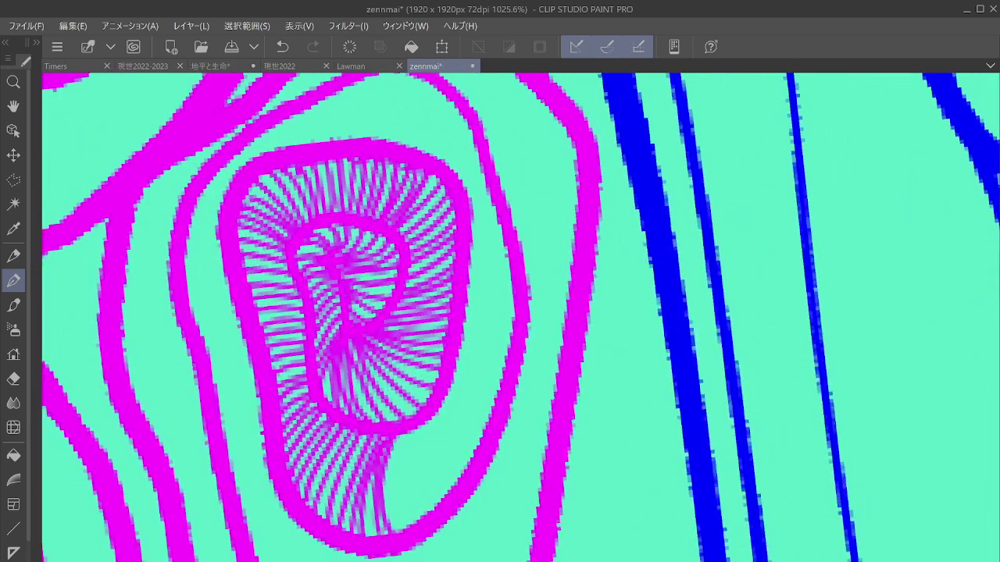
{"action": "mouse_move", "coordinate": [386, 437]}
{"action": "left_mouse_down"}
{"action": "mouse_move", "coordinate": [415, 529]}
{"action": "mouse_move", "coordinate": [434, 514]}
{"action": "left_mouse_up"}
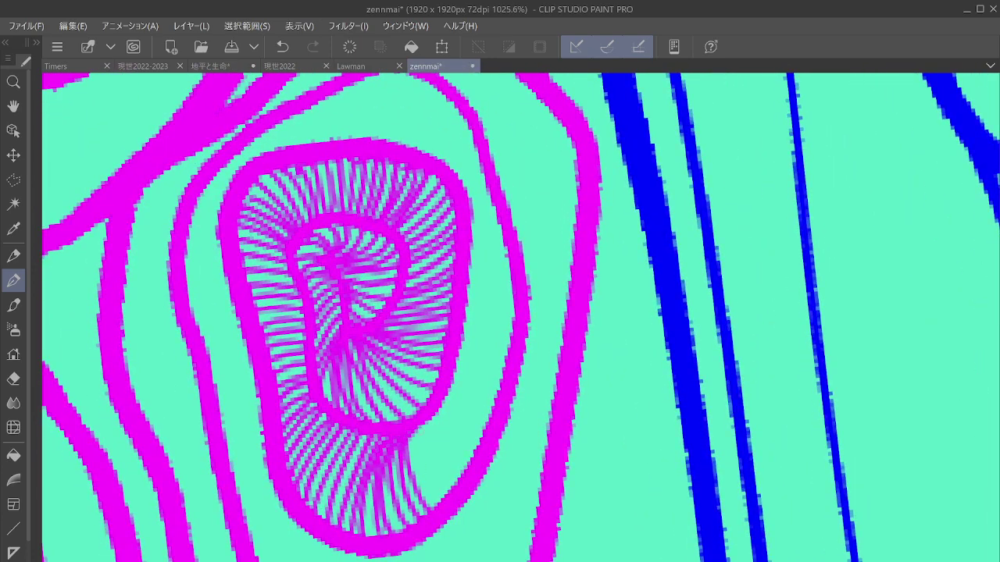
{"action": "mouse_move", "coordinate": [411, 425]}
{"action": "left_mouse_down"}
{"action": "mouse_move", "coordinate": [442, 509]}
{"action": "mouse_move", "coordinate": [468, 478]}
{"action": "left_mouse_up"}
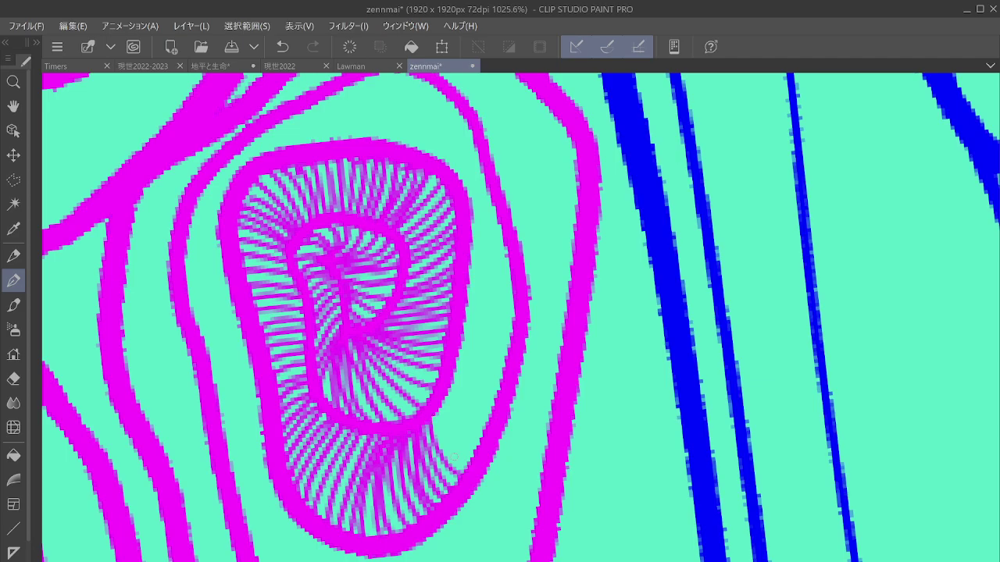
{"action": "left_click_drag", "start_coordinate": [454, 313], "coordinate": [428, 424]}
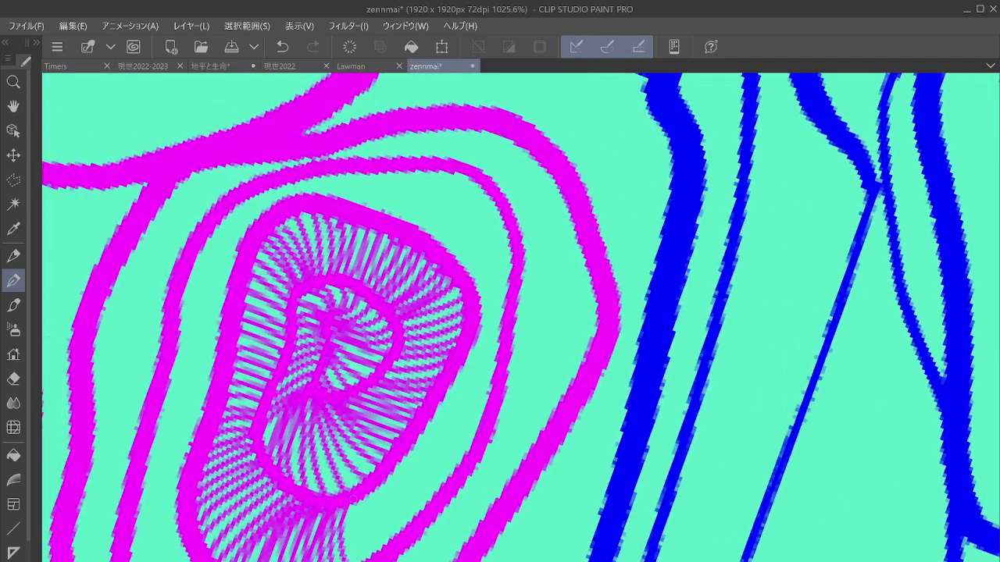
{"action": "mouse_move", "coordinate": [349, 499]}
{"action": "left_mouse_down"}
{"action": "mouse_move", "coordinate": [367, 558]}
{"action": "mouse_move", "coordinate": [397, 539]}
{"action": "left_mouse_up"}
{"action": "left_click_drag", "start_coordinate": [383, 495], "coordinate": [405, 529]}
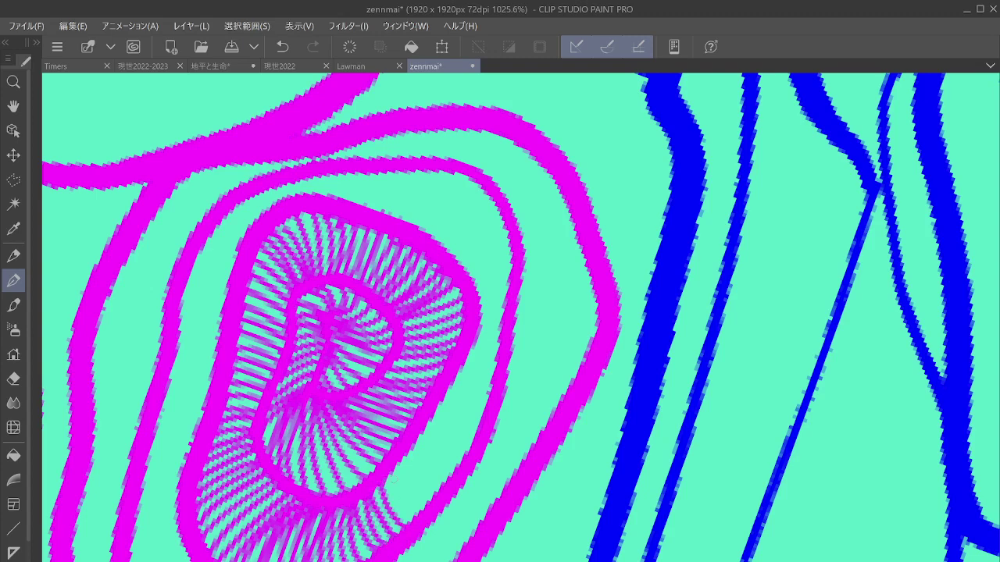
Step: Hatch the third turn's side where the gap narrows, using short magenta lines, and undo the stray stroke in the outer gap
{"action": "mouse_move", "coordinate": [383, 477]}
{"action": "left_mouse_down"}
{"action": "mouse_move", "coordinate": [425, 520]}
{"action": "mouse_move", "coordinate": [416, 474]}
{"action": "mouse_move", "coordinate": [436, 500]}
{"action": "left_mouse_up"}
{"action": "left_click_drag", "start_coordinate": [403, 452], "coordinate": [439, 493]}
{"action": "mouse_move", "coordinate": [411, 445]}
{"action": "left_mouse_down"}
{"action": "mouse_move", "coordinate": [451, 482]}
{"action": "mouse_move", "coordinate": [459, 466]}
{"action": "left_mouse_up"}
{"action": "mouse_move", "coordinate": [428, 418]}
{"action": "left_mouse_down"}
{"action": "mouse_move", "coordinate": [470, 456]}
{"action": "mouse_move", "coordinate": [481, 436]}
{"action": "left_mouse_up"}
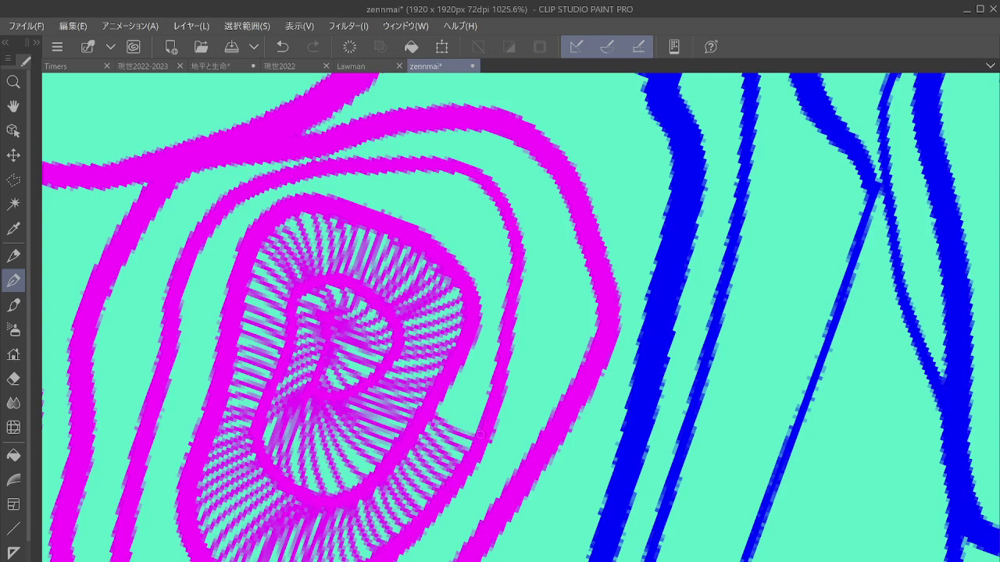
{"action": "mouse_move", "coordinate": [441, 403]}
{"action": "left_mouse_down"}
{"action": "mouse_move", "coordinate": [487, 428]}
{"action": "mouse_move", "coordinate": [489, 412]}
{"action": "left_mouse_up"}
{"action": "mouse_move", "coordinate": [454, 375]}
{"action": "left_mouse_down"}
{"action": "mouse_move", "coordinate": [498, 400]}
{"action": "mouse_move", "coordinate": [501, 339]}
{"action": "left_mouse_up"}
{"action": "left_click_drag", "start_coordinate": [477, 336], "coordinate": [502, 326]}
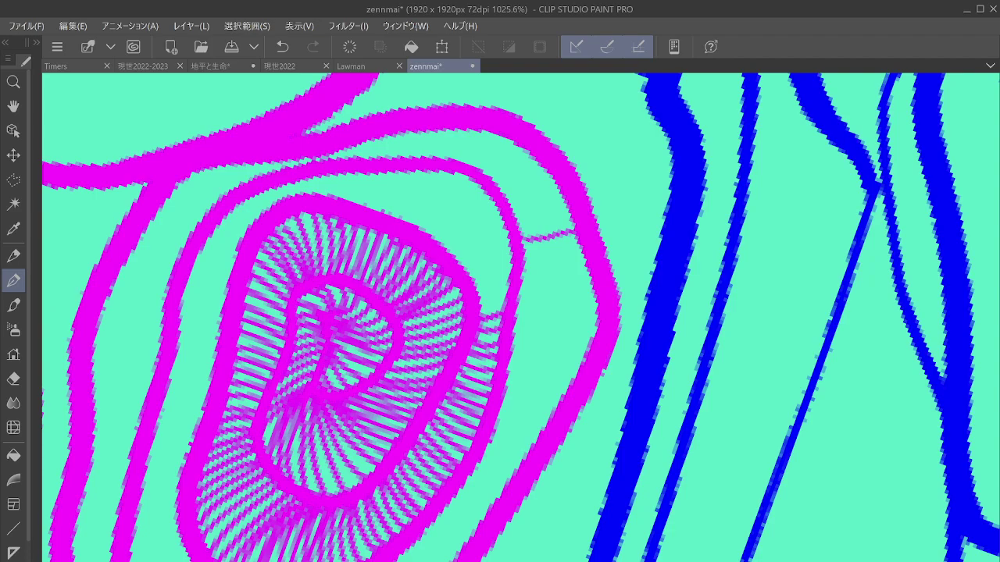
{"action": "left_click", "coordinate": [282, 47]}
Step: Continue the magenta hatching into the third turn's next corner, slanting the lines outward to the outer outline
{"action": "left_click_drag", "start_coordinate": [641, 257], "coordinate": [638, 382]}
{"action": "left_click_drag", "start_coordinate": [539, 305], "coordinate": [519, 390]}
{"action": "left_click_drag", "start_coordinate": [531, 257], "coordinate": [445, 426]}
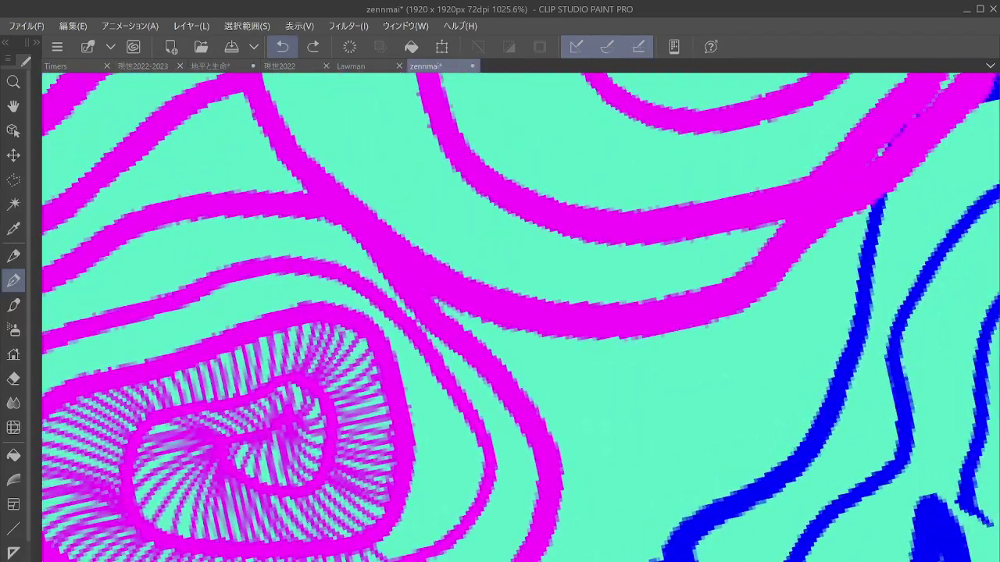
{"action": "mouse_move", "coordinate": [640, 257]}
{"action": "left_mouse_down"}
{"action": "mouse_move", "coordinate": [654, 314]}
{"action": "mouse_move", "coordinate": [646, 364]}
{"action": "left_mouse_up"}
{"action": "left_click_drag", "start_coordinate": [539, 305], "coordinate": [569, 426]}
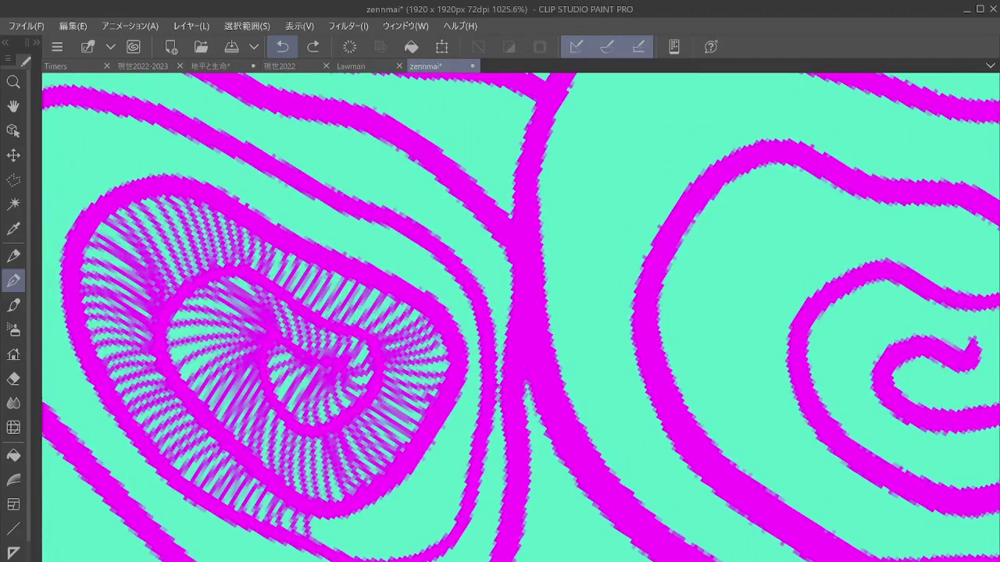
{"action": "left_click_drag", "start_coordinate": [322, 513], "coordinate": [321, 547]}
{"action": "mouse_move", "coordinate": [324, 521]}
{"action": "left_mouse_down"}
{"action": "mouse_move", "coordinate": [334, 549]}
{"action": "mouse_move", "coordinate": [364, 559]}
{"action": "left_mouse_up"}
{"action": "mouse_move", "coordinate": [352, 514]}
{"action": "left_mouse_down"}
{"action": "mouse_move", "coordinate": [380, 559]}
{"action": "mouse_move", "coordinate": [412, 556]}
{"action": "left_mouse_up"}
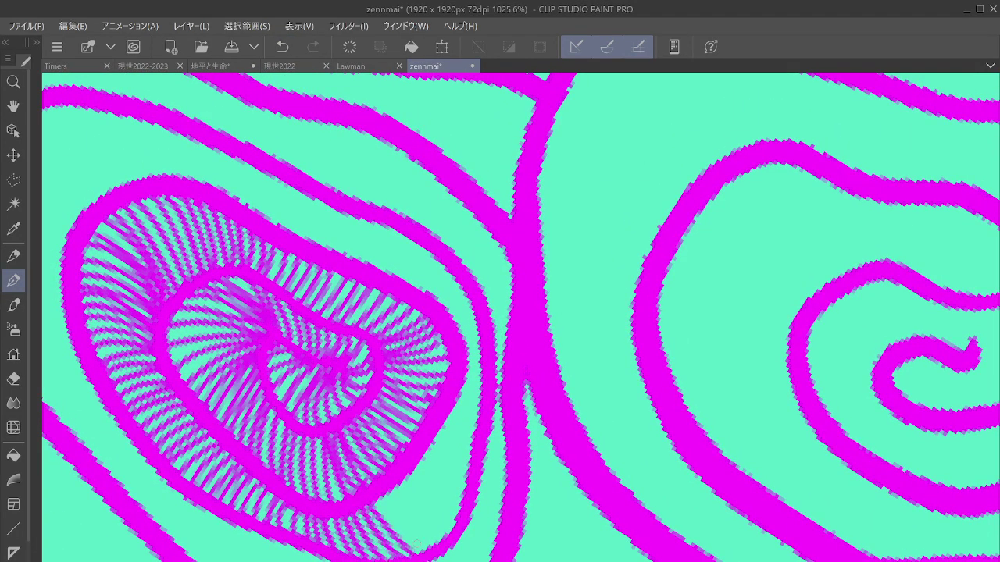
{"action": "mouse_move", "coordinate": [377, 498]}
{"action": "left_mouse_down"}
{"action": "mouse_move", "coordinate": [430, 550]}
{"action": "mouse_move", "coordinate": [439, 544]}
{"action": "left_mouse_up"}
{"action": "mouse_move", "coordinate": [397, 484]}
{"action": "left_mouse_down"}
{"action": "mouse_move", "coordinate": [453, 542]}
{"action": "mouse_move", "coordinate": [454, 523]}
{"action": "left_mouse_up"}
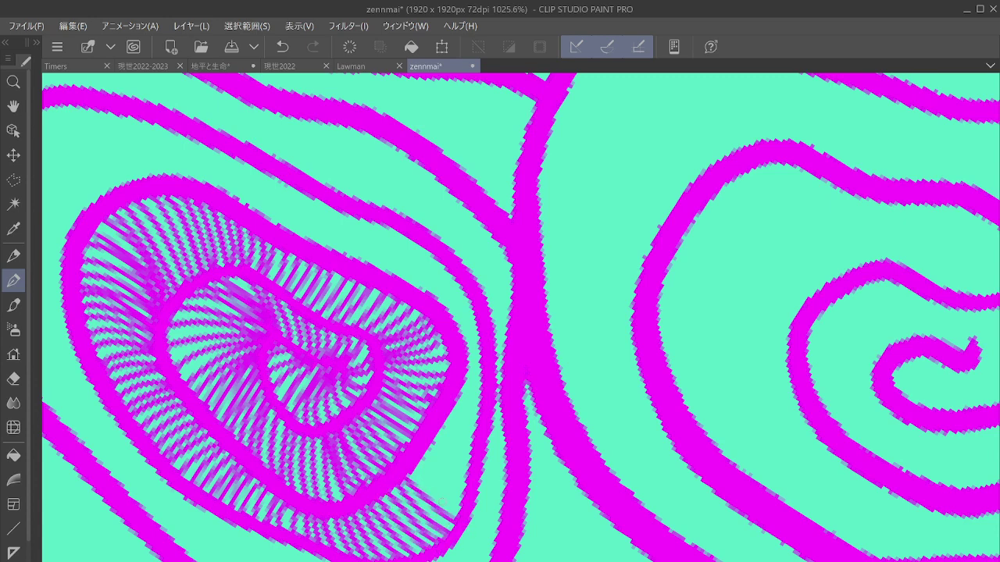
Step: Hatch the tapering side of the third turn with short magenta lines, past the point where the neighbouring outlines meet
{"action": "left_click_drag", "start_coordinate": [410, 467], "coordinate": [463, 509]}
{"action": "mouse_move", "coordinate": [418, 460]}
{"action": "left_mouse_down"}
{"action": "mouse_move", "coordinate": [466, 495]}
{"action": "mouse_move", "coordinate": [442, 465]}
{"action": "left_mouse_up"}
{"action": "left_click_drag", "start_coordinate": [436, 458], "coordinate": [470, 479]}
{"action": "left_click_drag", "start_coordinate": [429, 437], "coordinate": [474, 460]}
{"action": "left_click_drag", "start_coordinate": [437, 425], "coordinate": [486, 442]}
{"action": "left_click_drag", "start_coordinate": [450, 406], "coordinate": [483, 420]}
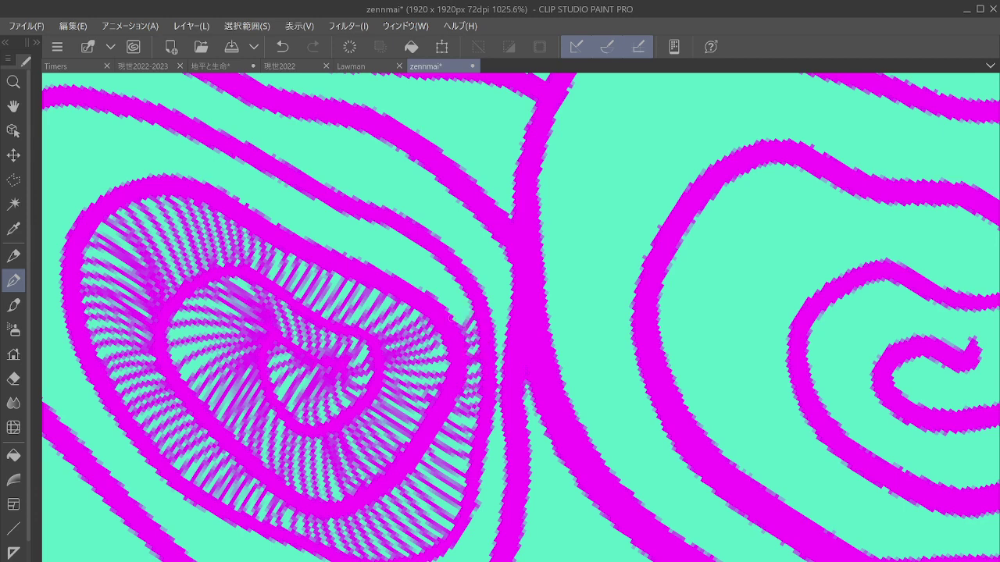
{"action": "left_click_drag", "start_coordinate": [450, 300], "coordinate": [472, 321]}
Step: Carry the short magenta hatching around the narrow bend into the start of the spiral's next long gap
{"action": "left_click_drag", "start_coordinate": [326, 501], "coordinate": [259, 267]}
{"action": "left_click_drag", "start_coordinate": [195, 147], "coordinate": [151, 399]}
{"action": "left_click_drag", "start_coordinate": [324, 469], "coordinate": [289, 328]}
{"action": "left_click_drag", "start_coordinate": [297, 258], "coordinate": [337, 337]}
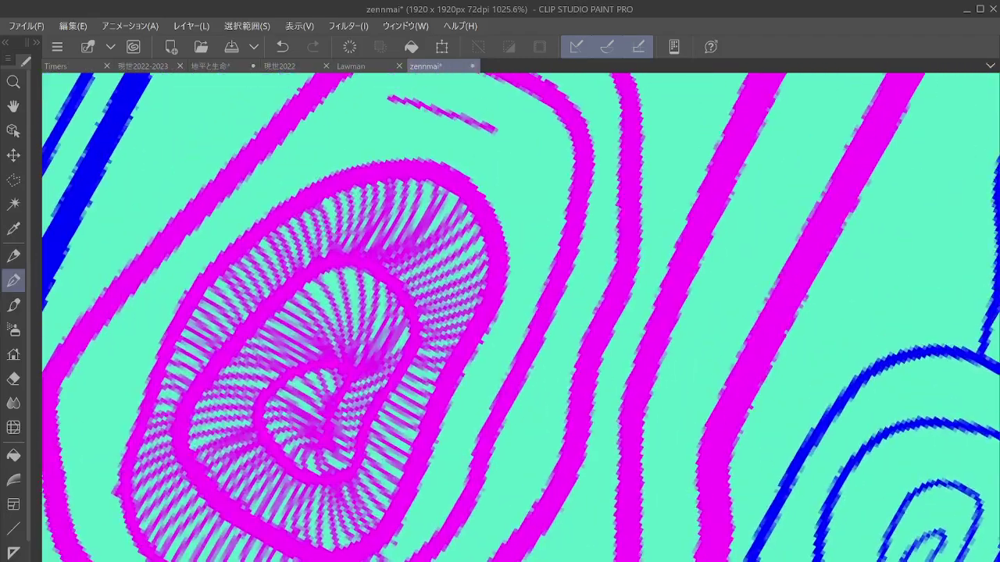
{"action": "left_click_drag", "start_coordinate": [383, 548], "coordinate": [406, 561]}
{"action": "mouse_move", "coordinate": [391, 538]}
{"action": "left_mouse_down"}
{"action": "mouse_move", "coordinate": [418, 555]}
{"action": "mouse_move", "coordinate": [439, 539]}
{"action": "mouse_move", "coordinate": [271, 364]}
{"action": "left_mouse_up"}
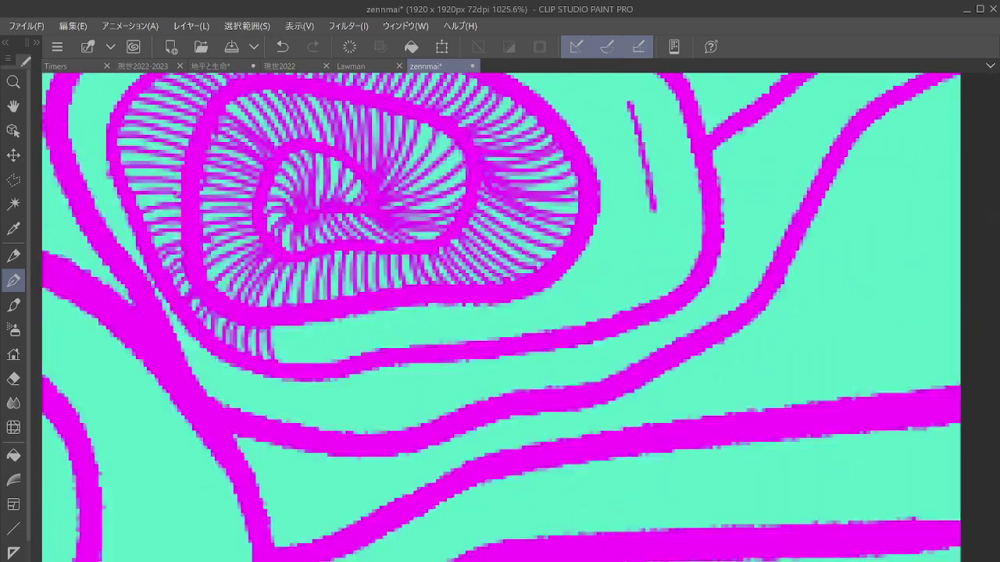
{"action": "left_click_drag", "start_coordinate": [492, 303], "coordinate": [476, 403]}
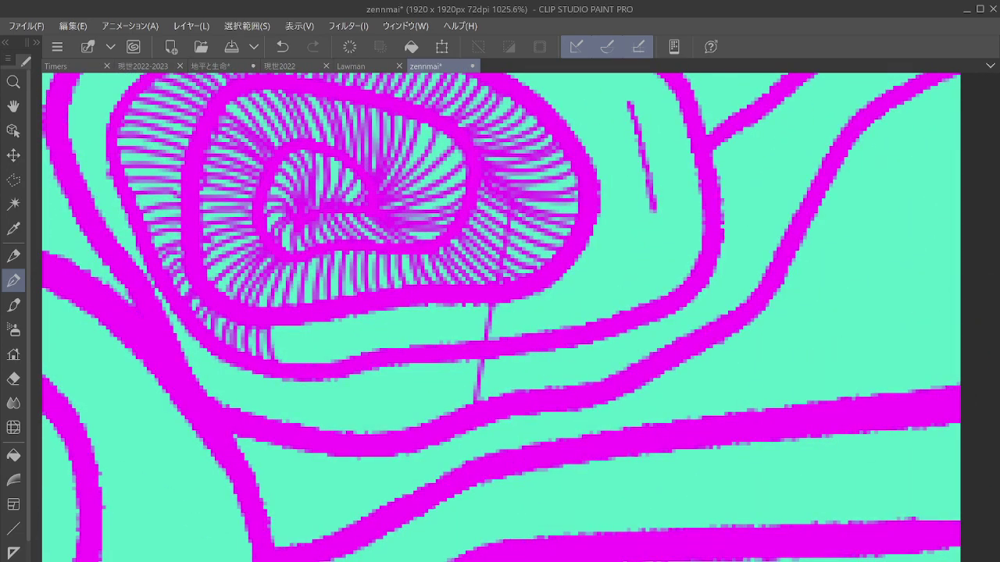
{"action": "left_click", "coordinate": [283, 46]}
{"action": "left_click", "coordinate": [283, 47]}
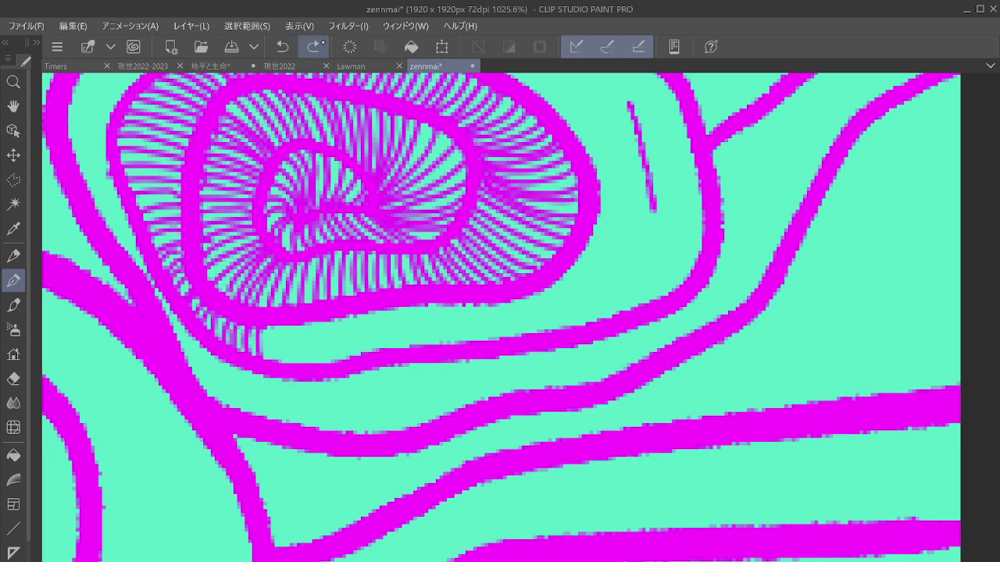
{"action": "left_click", "coordinate": [322, 44]}
{"action": "left_click_drag", "start_coordinate": [500, 235], "coordinate": [548, 385]}
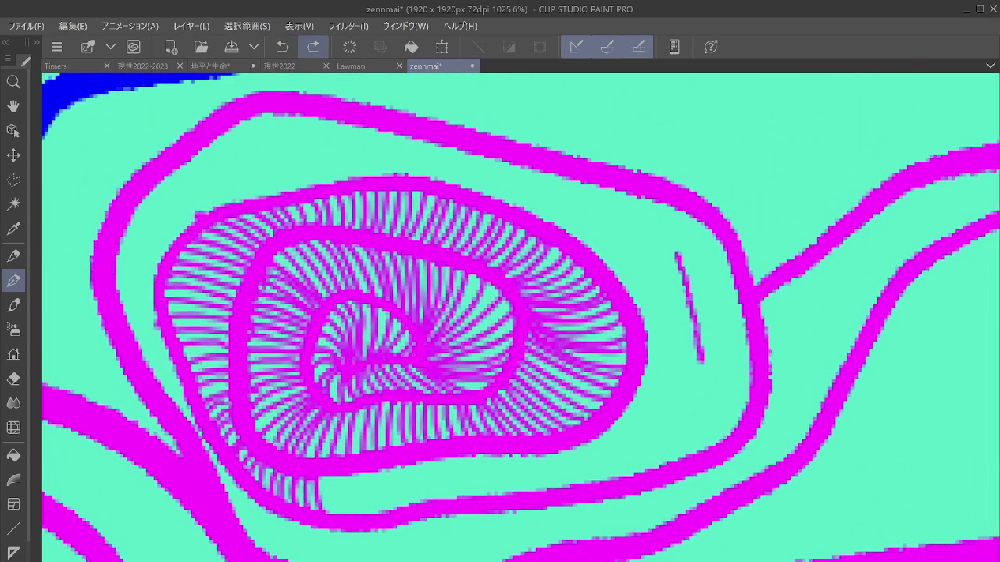
Step: Hatch the third turn's long gap with short magenta lines running between the two outlines toward the wide bend
{"action": "mouse_move", "coordinate": [324, 478]}
{"action": "left_mouse_down"}
{"action": "mouse_move", "coordinate": [343, 516]}
{"action": "mouse_move", "coordinate": [367, 515]}
{"action": "left_mouse_up"}
{"action": "mouse_move", "coordinate": [374, 473]}
{"action": "left_mouse_down"}
{"action": "mouse_move", "coordinate": [386, 513]}
{"action": "mouse_move", "coordinate": [406, 506]}
{"action": "left_mouse_up"}
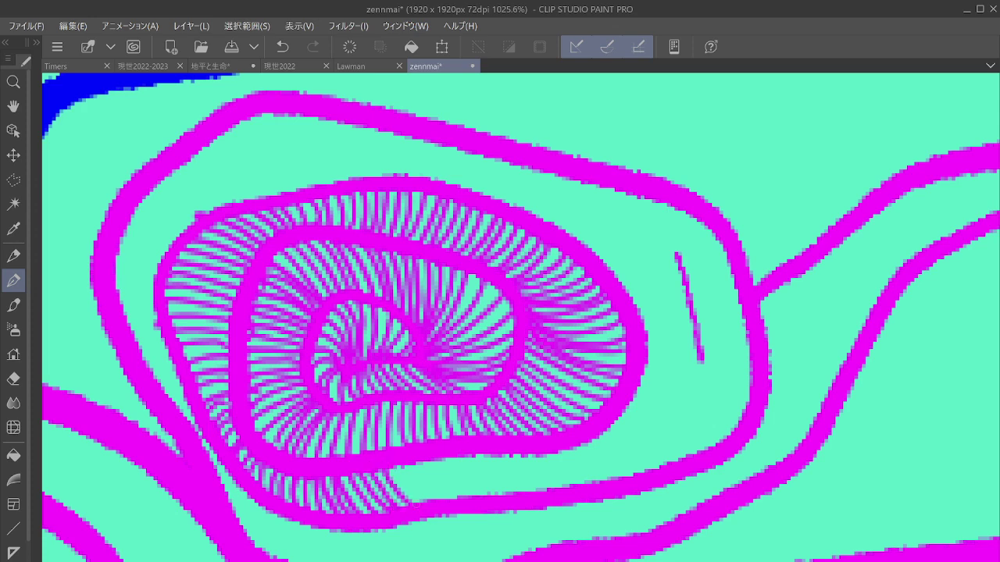
{"action": "mouse_move", "coordinate": [409, 469]}
{"action": "left_mouse_down"}
{"action": "mouse_move", "coordinate": [422, 503]}
{"action": "mouse_move", "coordinate": [431, 500]}
{"action": "left_mouse_up"}
{"action": "mouse_move", "coordinate": [434, 462]}
{"action": "left_mouse_down"}
{"action": "mouse_move", "coordinate": [447, 500]}
{"action": "mouse_move", "coordinate": [460, 505]}
{"action": "mouse_move", "coordinate": [464, 489]}
{"action": "mouse_move", "coordinate": [474, 497]}
{"action": "left_mouse_up"}
{"action": "left_click_drag", "start_coordinate": [472, 453], "coordinate": [490, 496]}
{"action": "mouse_move", "coordinate": [488, 453]}
{"action": "left_mouse_down"}
{"action": "mouse_move", "coordinate": [503, 496]}
{"action": "mouse_move", "coordinate": [522, 492]}
{"action": "left_mouse_up"}
{"action": "mouse_move", "coordinate": [522, 446]}
{"action": "left_mouse_down"}
{"action": "mouse_move", "coordinate": [535, 491]}
{"action": "mouse_move", "coordinate": [548, 491]}
{"action": "left_mouse_up"}
Step: Finish hatching the long gap and start the wide bend with longer slanted magenta lines reaching the outer outline
{"action": "left_click_drag", "start_coordinate": [689, 308], "coordinate": [755, 403]}
{"action": "left_click_drag", "start_coordinate": [625, 304], "coordinate": [491, 336]}
{"action": "mouse_move", "coordinate": [409, 383]}
{"action": "left_mouse_down"}
{"action": "mouse_move", "coordinate": [398, 412]}
{"action": "mouse_move", "coordinate": [428, 462]}
{"action": "left_mouse_up"}
{"action": "left_click_drag", "start_coordinate": [430, 408], "coordinate": [462, 490]}
{"action": "left_click_drag", "start_coordinate": [455, 443], "coordinate": [501, 520]}
{"action": "mouse_move", "coordinate": [477, 435]}
{"action": "left_mouse_down"}
{"action": "mouse_move", "coordinate": [509, 525]}
{"action": "mouse_move", "coordinate": [547, 541]}
{"action": "left_mouse_up"}
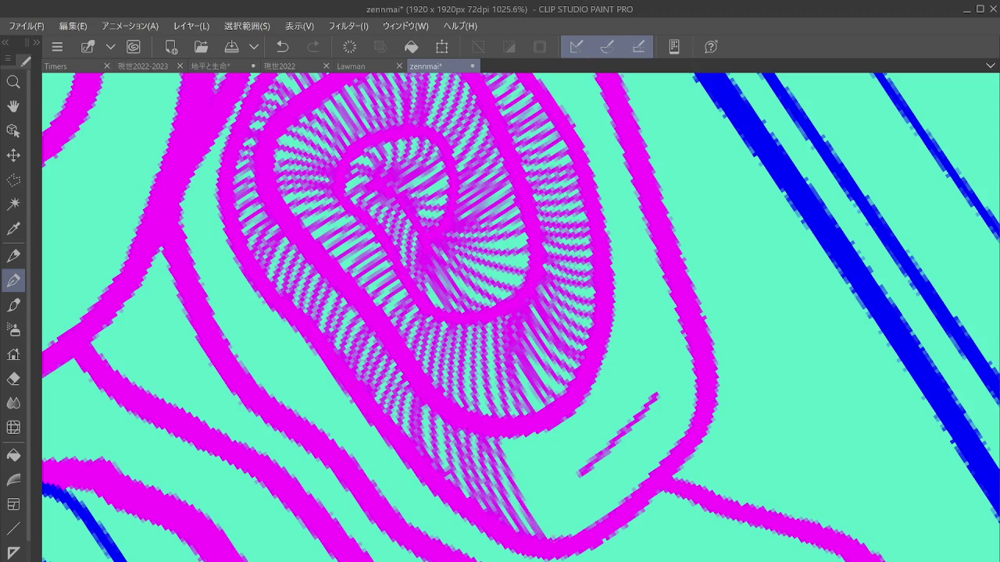
{"action": "mouse_move", "coordinate": [500, 429]}
{"action": "left_mouse_down"}
{"action": "mouse_move", "coordinate": [560, 539]}
{"action": "mouse_move", "coordinate": [594, 530]}
{"action": "left_mouse_up"}
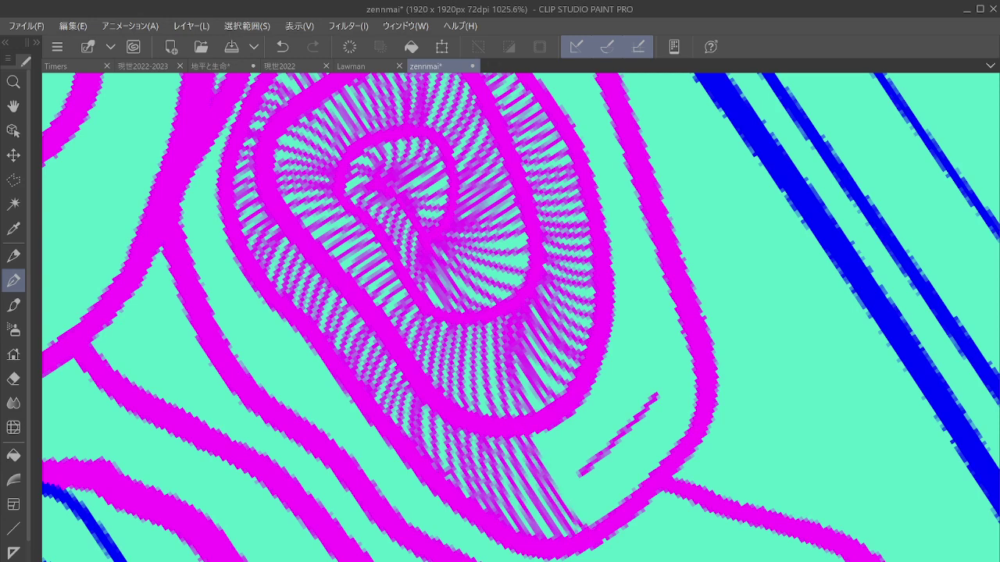
Step: Hatch around the wide bend with fanned magenta lines, passing over the loose stroke in the gap
{"action": "mouse_move", "coordinate": [533, 431]}
{"action": "left_mouse_down"}
{"action": "mouse_move", "coordinate": [595, 525]}
{"action": "mouse_move", "coordinate": [614, 517]}
{"action": "left_mouse_up"}
{"action": "mouse_move", "coordinate": [558, 420]}
{"action": "left_mouse_down"}
{"action": "mouse_move", "coordinate": [622, 508]}
{"action": "mouse_move", "coordinate": [640, 489]}
{"action": "left_mouse_up"}
{"action": "left_click_drag", "start_coordinate": [581, 403], "coordinate": [649, 478]}
{"action": "mouse_move", "coordinate": [587, 387]}
{"action": "left_mouse_down"}
{"action": "mouse_move", "coordinate": [666, 469]}
{"action": "mouse_move", "coordinate": [670, 458]}
{"action": "left_mouse_up"}
{"action": "mouse_move", "coordinate": [594, 365]}
{"action": "left_mouse_down"}
{"action": "mouse_move", "coordinate": [681, 443]}
{"action": "mouse_move", "coordinate": [694, 405]}
{"action": "left_mouse_up"}
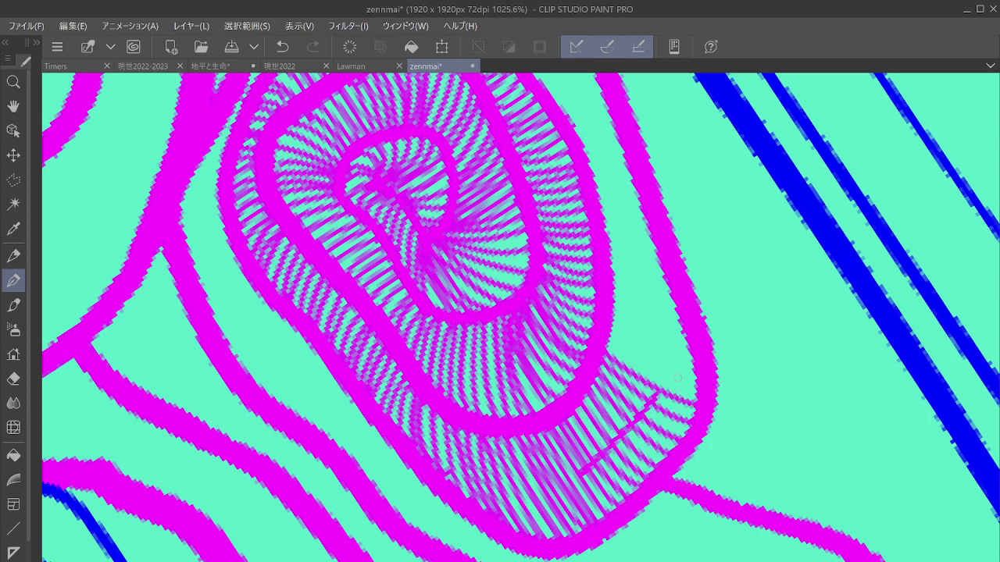
Step: Finish the wide bend and hatch the first stretch of the turn's next long side with magenta lines
{"action": "left_click_drag", "start_coordinate": [625, 313], "coordinate": [578, 405]}
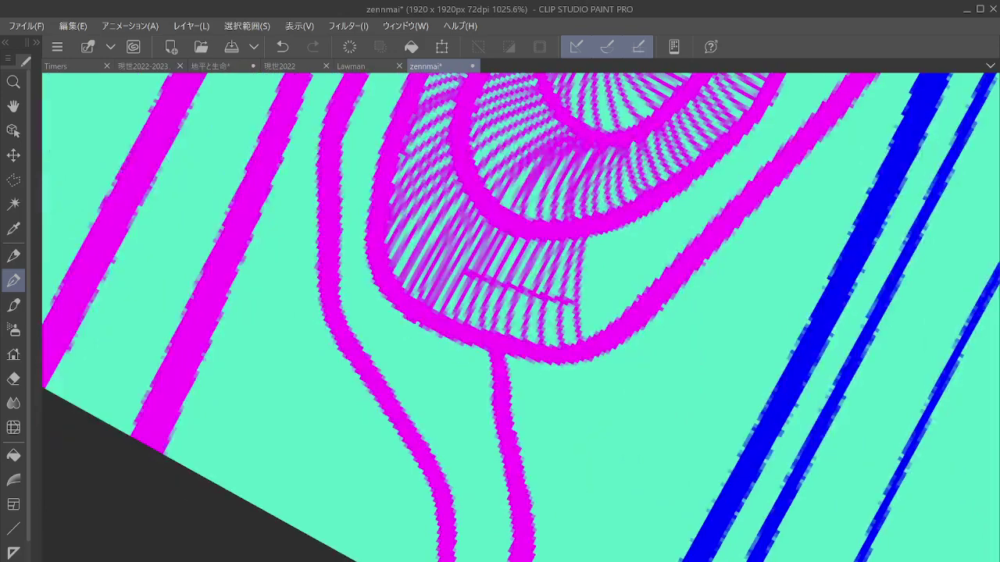
{"action": "mouse_move", "coordinate": [578, 234]}
{"action": "left_mouse_down"}
{"action": "mouse_move", "coordinate": [419, 451]}
{"action": "mouse_move", "coordinate": [442, 552]}
{"action": "left_mouse_up"}
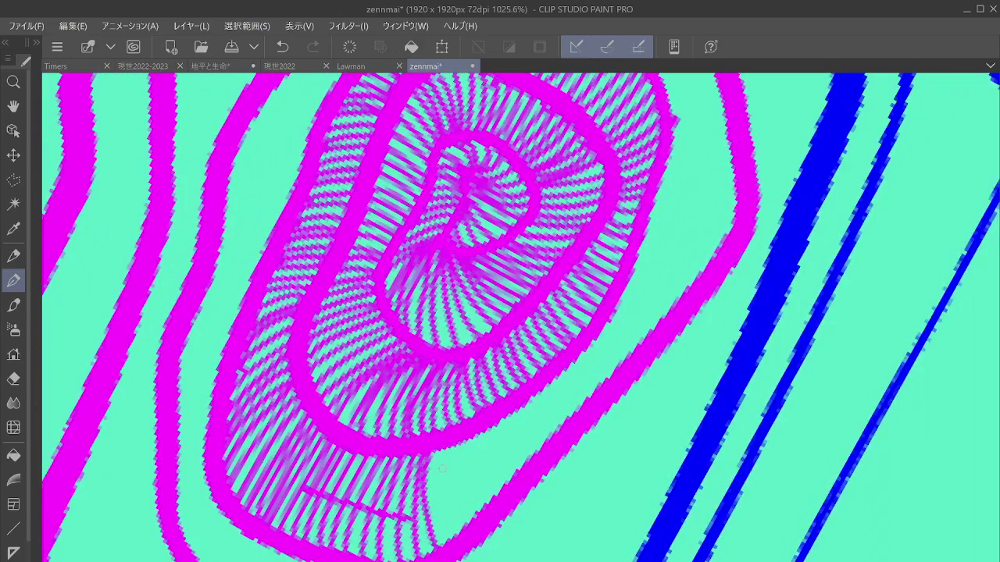
{"action": "mouse_move", "coordinate": [431, 450]}
{"action": "left_mouse_down"}
{"action": "mouse_move", "coordinate": [453, 540]}
{"action": "mouse_move", "coordinate": [478, 525]}
{"action": "left_mouse_up"}
{"action": "mouse_move", "coordinate": [458, 439]}
{"action": "left_mouse_down"}
{"action": "mouse_move", "coordinate": [475, 518]}
{"action": "mouse_move", "coordinate": [500, 495]}
{"action": "left_mouse_up"}
{"action": "mouse_move", "coordinate": [489, 428]}
{"action": "left_mouse_down"}
{"action": "mouse_move", "coordinate": [506, 486]}
{"action": "mouse_move", "coordinate": [522, 472]}
{"action": "left_mouse_up"}
{"action": "mouse_move", "coordinate": [510, 413]}
{"action": "left_mouse_down"}
{"action": "mouse_move", "coordinate": [528, 449]}
{"action": "mouse_move", "coordinate": [553, 440]}
{"action": "left_mouse_up"}
{"action": "mouse_move", "coordinate": [534, 395]}
{"action": "left_mouse_down"}
{"action": "mouse_move", "coordinate": [561, 439]}
{"action": "mouse_move", "coordinate": [572, 412]}
{"action": "left_mouse_up"}
{"action": "mouse_move", "coordinate": [560, 374]}
{"action": "left_mouse_down"}
{"action": "mouse_move", "coordinate": [586, 405]}
{"action": "mouse_move", "coordinate": [602, 400]}
{"action": "left_mouse_up"}
{"action": "mouse_move", "coordinate": [581, 348]}
{"action": "left_mouse_down"}
{"action": "mouse_move", "coordinate": [609, 386]}
{"action": "mouse_move", "coordinate": [617, 370]}
{"action": "left_mouse_up"}
Step: Continue the magenta hatching along the same long side, keeping the lines between the inner and outer outlines
{"action": "mouse_move", "coordinate": [597, 336]}
{"action": "left_mouse_down"}
{"action": "mouse_move", "coordinate": [635, 357]}
{"action": "mouse_move", "coordinate": [516, 467]}
{"action": "mouse_move", "coordinate": [452, 400]}
{"action": "mouse_move", "coordinate": [454, 364]}
{"action": "mouse_move", "coordinate": [422, 471]}
{"action": "mouse_move", "coordinate": [435, 474]}
{"action": "left_mouse_up"}
{"action": "mouse_move", "coordinate": [431, 439]}
{"action": "left_mouse_down"}
{"action": "mouse_move", "coordinate": [451, 472]}
{"action": "mouse_move", "coordinate": [462, 471]}
{"action": "left_mouse_up"}
{"action": "left_click_drag", "start_coordinate": [450, 431], "coordinate": [478, 470]}
{"action": "left_click_drag", "start_coordinate": [461, 427], "coordinate": [500, 467]}
{"action": "left_click_drag", "start_coordinate": [473, 421], "coordinate": [508, 466]}
Step: Hatch the outer turn up to and around its pointed corner with slanted magenta lines
{"action": "left_click_drag", "start_coordinate": [477, 344], "coordinate": [404, 481]}
{"action": "left_click_drag", "start_coordinate": [414, 445], "coordinate": [413, 375]}
{"action": "left_click_drag", "start_coordinate": [322, 500], "coordinate": [340, 444]}
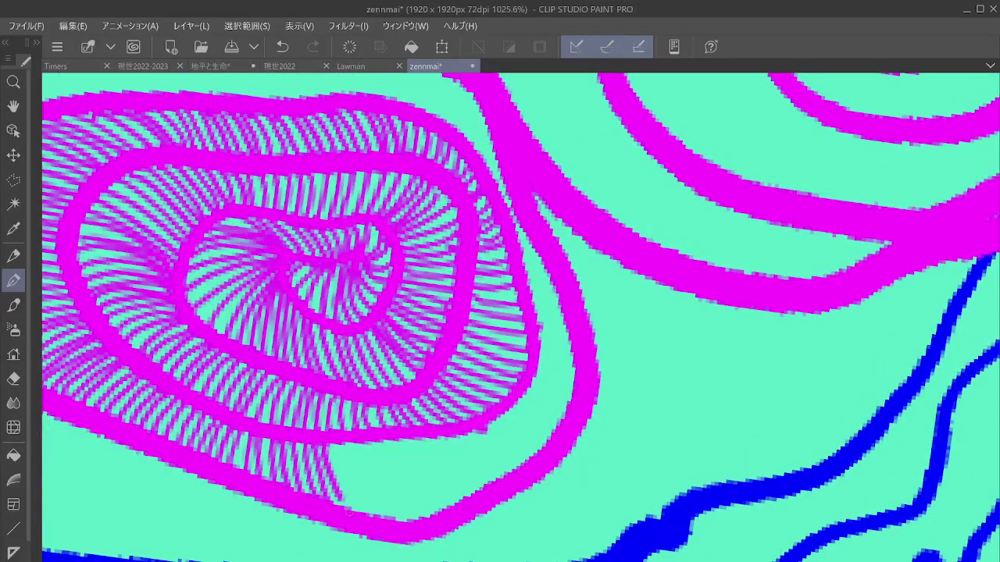
{"action": "mouse_move", "coordinate": [343, 513]}
{"action": "left_mouse_down"}
{"action": "mouse_move", "coordinate": [362, 445]}
{"action": "mouse_move", "coordinate": [378, 444]}
{"action": "left_mouse_up"}
{"action": "mouse_move", "coordinate": [392, 519]}
{"action": "left_mouse_down"}
{"action": "mouse_move", "coordinate": [407, 444]}
{"action": "mouse_move", "coordinate": [422, 442]}
{"action": "left_mouse_up"}
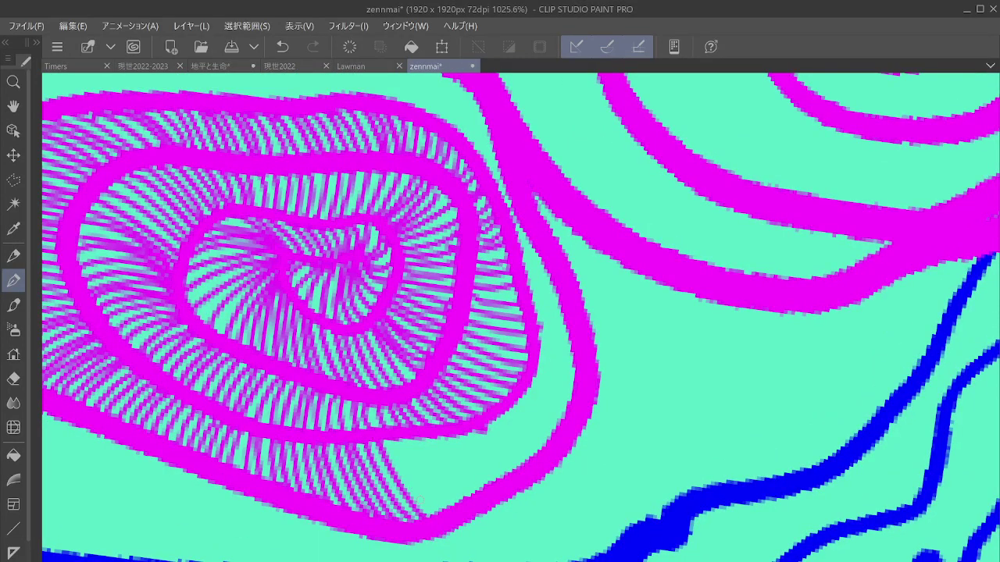
{"action": "left_click_drag", "start_coordinate": [400, 493], "coordinate": [414, 441]}
{"action": "left_click_drag", "start_coordinate": [425, 513], "coordinate": [446, 436]}
{"action": "mouse_move", "coordinate": [457, 506]}
{"action": "left_mouse_down"}
{"action": "mouse_move", "coordinate": [464, 439]}
{"action": "mouse_move", "coordinate": [467, 493]}
{"action": "left_mouse_up"}
{"action": "left_click_drag", "start_coordinate": [439, 438], "coordinate": [484, 486]}
{"action": "mouse_move", "coordinate": [455, 435]}
{"action": "left_mouse_down"}
{"action": "mouse_move", "coordinate": [491, 479]}
{"action": "mouse_move", "coordinate": [476, 430]}
{"action": "left_mouse_up"}
Step: Hatch the stretch after the pointed corner with progressively shorter magenta lines as the gap narrows
{"action": "mouse_move", "coordinate": [532, 457]}
{"action": "left_mouse_down"}
{"action": "mouse_move", "coordinate": [500, 420]}
{"action": "mouse_move", "coordinate": [531, 389]}
{"action": "left_mouse_up"}
{"action": "mouse_move", "coordinate": [573, 392]}
{"action": "left_mouse_down"}
{"action": "mouse_move", "coordinate": [533, 378]}
{"action": "mouse_move", "coordinate": [537, 367]}
{"action": "left_mouse_up"}
{"action": "mouse_move", "coordinate": [573, 363]}
{"action": "left_mouse_down"}
{"action": "mouse_move", "coordinate": [539, 348]}
{"action": "mouse_move", "coordinate": [540, 335]}
{"action": "mouse_move", "coordinate": [574, 322]}
{"action": "mouse_move", "coordinate": [542, 400]}
{"action": "left_mouse_up"}
{"action": "left_click_drag", "start_coordinate": [539, 265], "coordinate": [476, 505]}
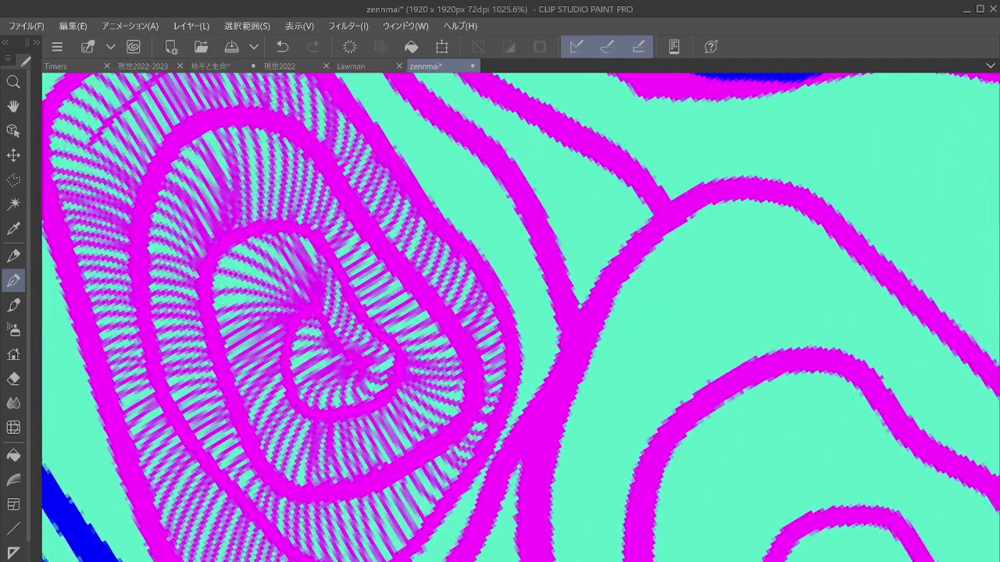
{"action": "mouse_move", "coordinate": [421, 552]}
{"action": "left_mouse_down"}
{"action": "mouse_move", "coordinate": [446, 561]}
{"action": "mouse_move", "coordinate": [451, 551]}
{"action": "left_mouse_up"}
{"action": "left_click_drag", "start_coordinate": [438, 532], "coordinate": [467, 536]}
{"action": "left_click_drag", "start_coordinate": [448, 516], "coordinate": [468, 527]}
{"action": "mouse_move", "coordinate": [452, 506]}
{"action": "left_mouse_down"}
{"action": "mouse_move", "coordinate": [471, 519]}
{"action": "mouse_move", "coordinate": [475, 510]}
{"action": "left_mouse_up"}
{"action": "left_click_drag", "start_coordinate": [463, 491], "coordinate": [481, 502]}
Step: Hatch past the narrowest point of the gap, slanting short magenta lines into the widening strip beside the neighbouring spiral
{"action": "mouse_move", "coordinate": [468, 484]}
{"action": "left_mouse_down"}
{"action": "mouse_move", "coordinate": [485, 494]}
{"action": "mouse_move", "coordinate": [474, 462]}
{"action": "mouse_move", "coordinate": [374, 354]}
{"action": "left_mouse_up"}
{"action": "left_click_drag", "start_coordinate": [383, 355], "coordinate": [401, 292]}
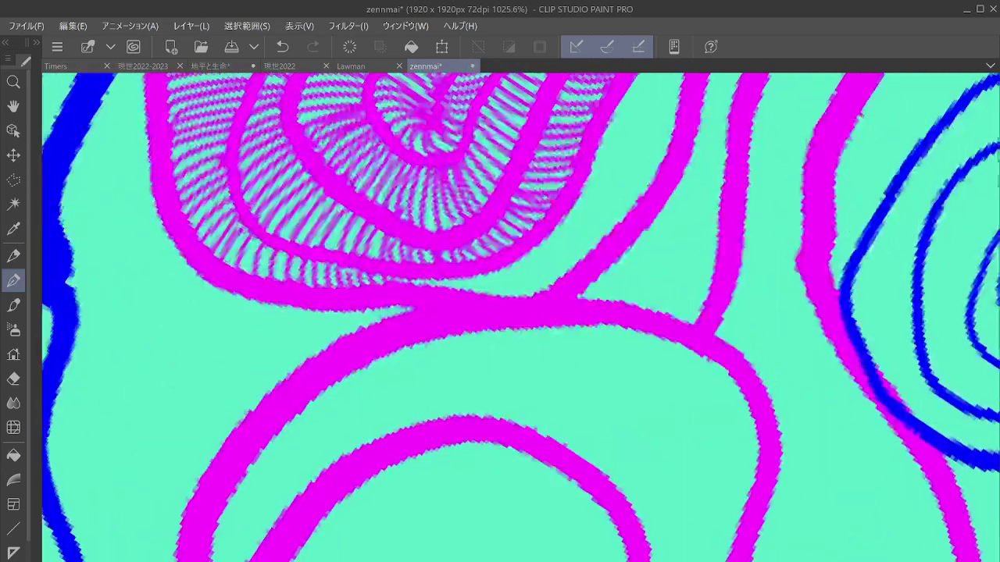
{"action": "left_click_drag", "start_coordinate": [461, 258], "coordinate": [377, 483]}
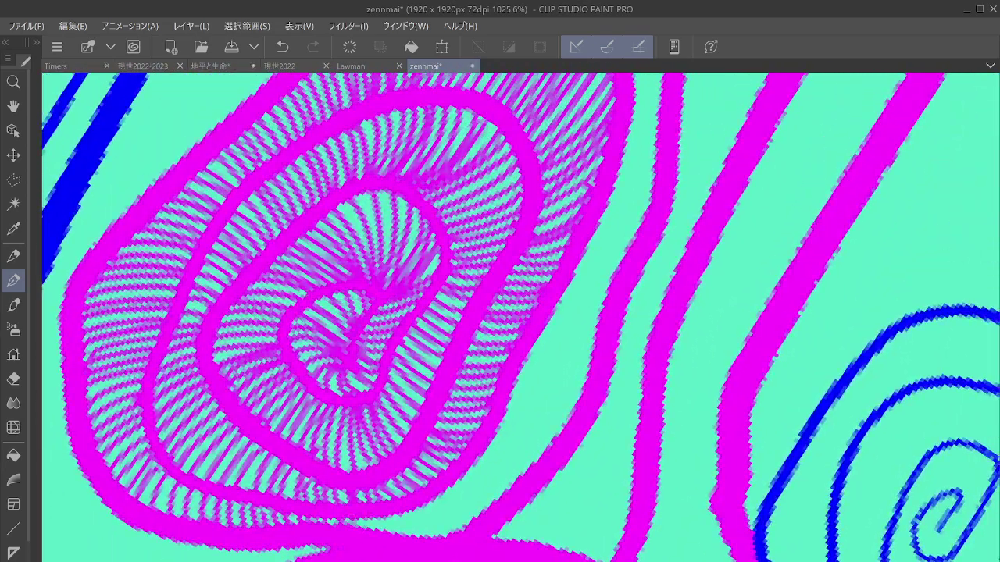
{"action": "left_click_drag", "start_coordinate": [402, 516], "coordinate": [375, 531]}
{"action": "left_click_drag", "start_coordinate": [418, 513], "coordinate": [392, 535]}
{"action": "left_click_drag", "start_coordinate": [440, 509], "coordinate": [403, 538]}
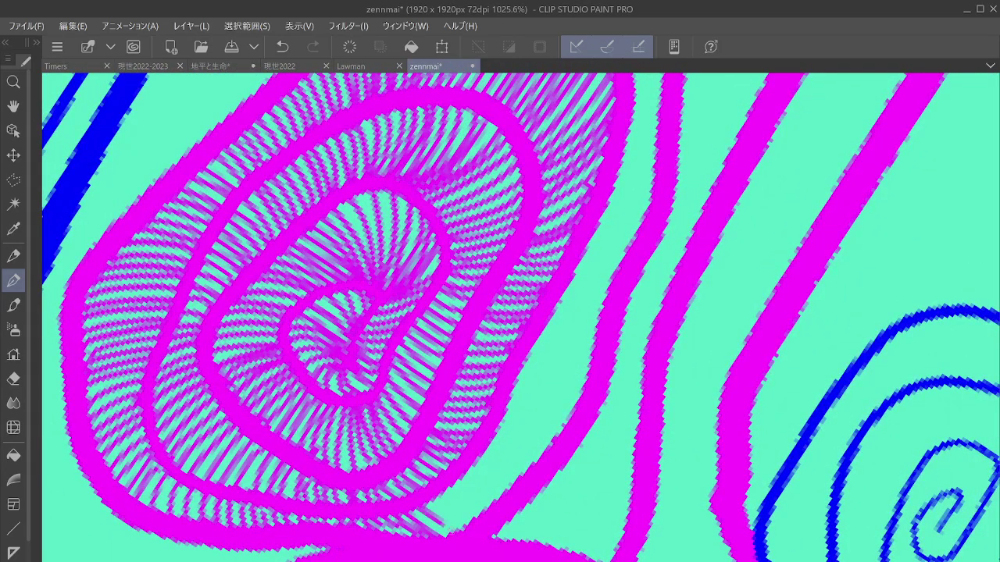
{"action": "left_click_drag", "start_coordinate": [469, 502], "coordinate": [434, 528]}
{"action": "left_click_drag", "start_coordinate": [490, 483], "coordinate": [450, 510]}
{"action": "left_click_drag", "start_coordinate": [513, 462], "coordinate": [469, 496]}
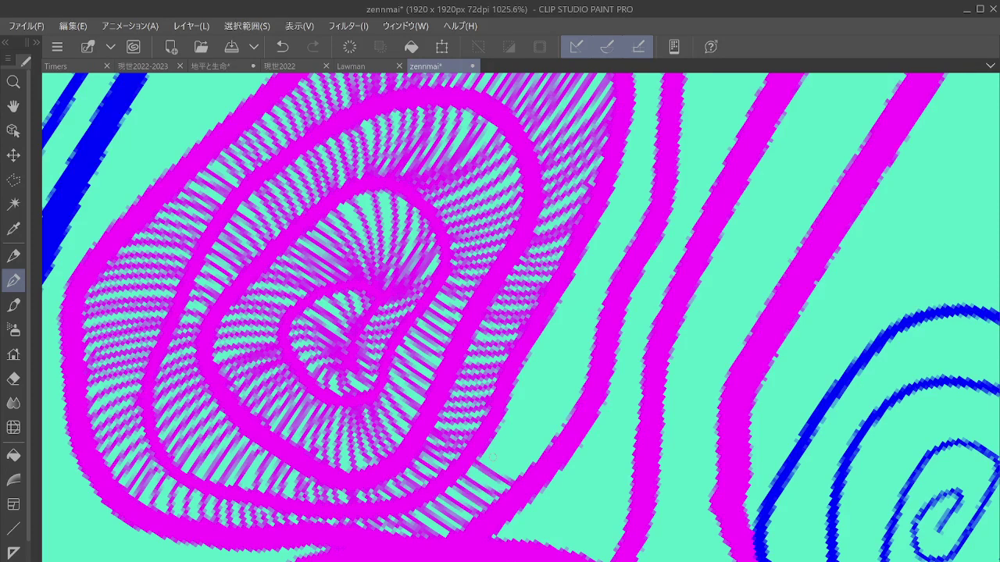
Step: Hatch the outer strip running below the spiral's long side with short magenta lines
{"action": "mouse_move", "coordinate": [540, 442]}
{"action": "left_mouse_down"}
{"action": "mouse_move", "coordinate": [491, 472]}
{"action": "mouse_move", "coordinate": [500, 453]}
{"action": "mouse_move", "coordinate": [442, 328]}
{"action": "mouse_move", "coordinate": [406, 371]}
{"action": "mouse_move", "coordinate": [310, 540]}
{"action": "left_mouse_up"}
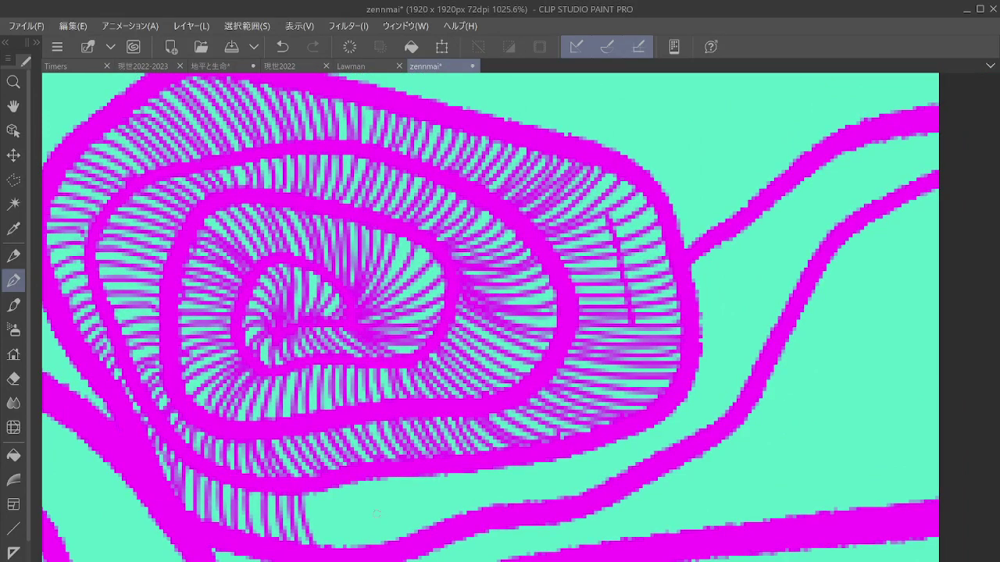
{"action": "left_click_drag", "start_coordinate": [318, 517], "coordinate": [327, 548]}
{"action": "left_click_drag", "start_coordinate": [320, 494], "coordinate": [344, 548]}
{"action": "mouse_move", "coordinate": [330, 492]}
{"action": "left_mouse_down"}
{"action": "mouse_move", "coordinate": [355, 547]}
{"action": "mouse_move", "coordinate": [380, 544]}
{"action": "left_mouse_up"}
{"action": "left_click_drag", "start_coordinate": [358, 485], "coordinate": [404, 539]}
{"action": "mouse_move", "coordinate": [379, 481]}
{"action": "left_mouse_down"}
{"action": "mouse_move", "coordinate": [411, 535]}
{"action": "mouse_move", "coordinate": [383, 534]}
{"action": "left_mouse_up"}
{"action": "left_click_drag", "start_coordinate": [418, 488], "coordinate": [406, 533]}
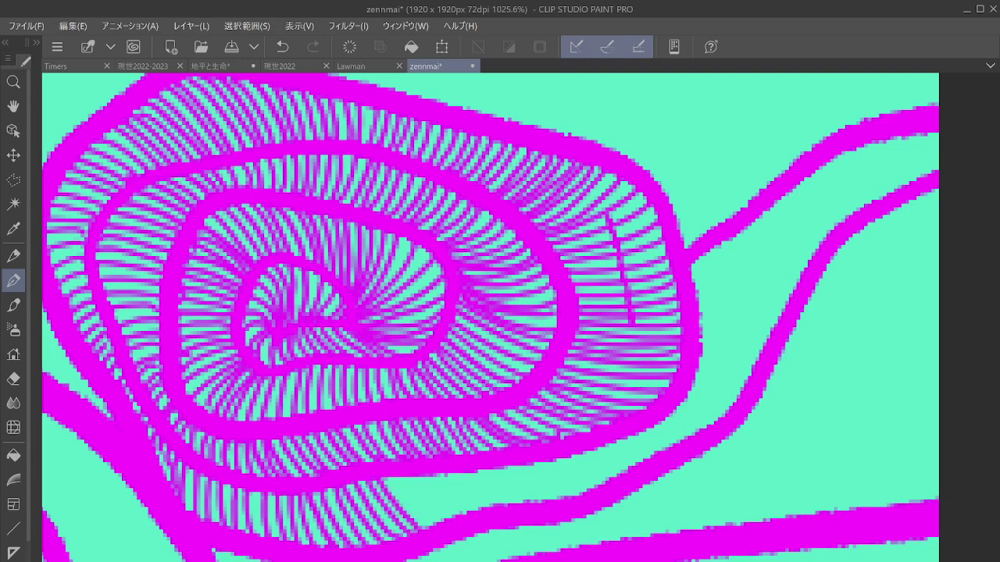
{"action": "mouse_move", "coordinate": [436, 473]}
{"action": "left_mouse_down"}
{"action": "mouse_move", "coordinate": [422, 525]}
{"action": "mouse_move", "coordinate": [443, 523]}
{"action": "left_mouse_up"}
{"action": "mouse_move", "coordinate": [478, 473]}
{"action": "left_mouse_down"}
{"action": "mouse_move", "coordinate": [466, 519]}
{"action": "mouse_move", "coordinate": [504, 506]}
{"action": "left_mouse_up"}
Step: Carry the magenta hatching from the spiral's outer strip through its stem to the canvas edge
{"action": "mouse_move", "coordinate": [522, 469]}
{"action": "left_mouse_down"}
{"action": "mouse_move", "coordinate": [525, 502]}
{"action": "mouse_move", "coordinate": [421, 544]}
{"action": "mouse_move", "coordinate": [332, 471]}
{"action": "left_mouse_up"}
{"action": "mouse_move", "coordinate": [337, 395]}
{"action": "left_mouse_down"}
{"action": "mouse_move", "coordinate": [331, 444]}
{"action": "mouse_move", "coordinate": [350, 448]}
{"action": "left_mouse_up"}
{"action": "left_click_drag", "start_coordinate": [373, 405], "coordinate": [367, 455]}
{"action": "left_click_drag", "start_coordinate": [398, 411], "coordinate": [392, 459]}
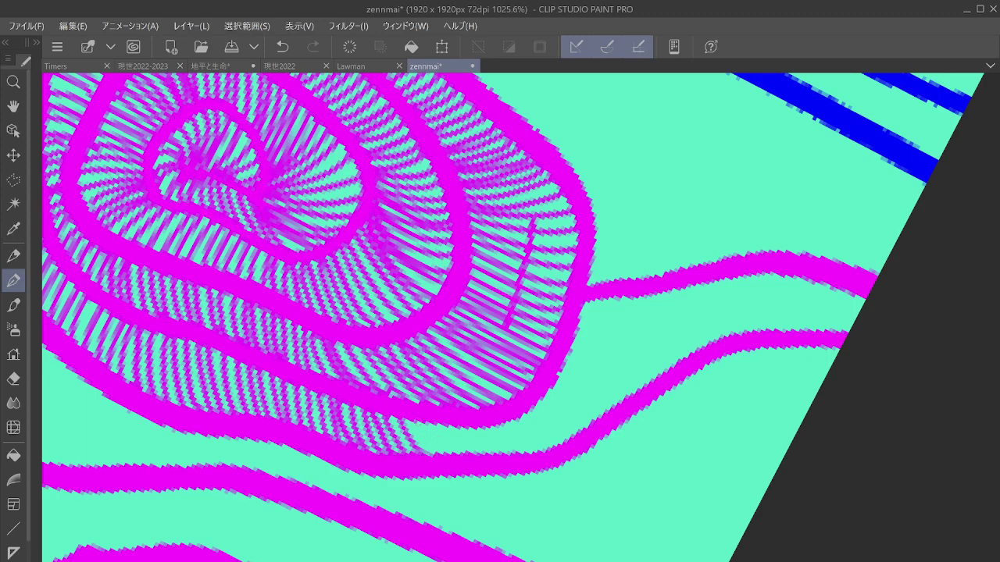
{"action": "mouse_move", "coordinate": [428, 449]}
{"action": "left_mouse_down"}
{"action": "mouse_move", "coordinate": [529, 457]}
{"action": "mouse_move", "coordinate": [519, 428]}
{"action": "mouse_move", "coordinate": [534, 418]}
{"action": "mouse_move", "coordinate": [558, 439]}
{"action": "mouse_move", "coordinate": [553, 404]}
{"action": "mouse_move", "coordinate": [593, 432]}
{"action": "left_mouse_up"}
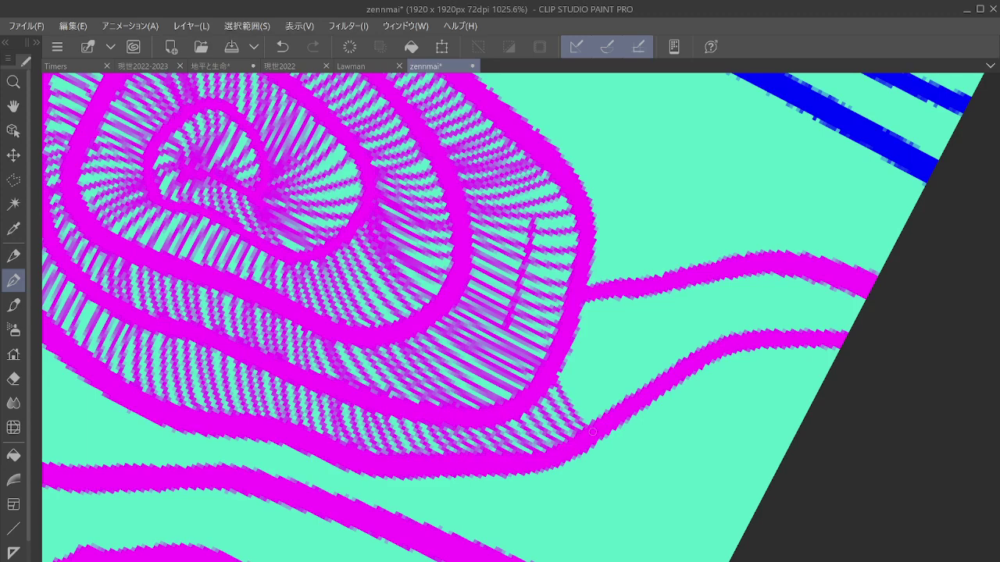
{"action": "mouse_move", "coordinate": [578, 391]}
{"action": "left_mouse_down"}
{"action": "mouse_move", "coordinate": [592, 314]}
{"action": "mouse_move", "coordinate": [648, 391]}
{"action": "mouse_move", "coordinate": [667, 316]}
{"action": "mouse_move", "coordinate": [676, 371]}
{"action": "mouse_move", "coordinate": [705, 349]}
{"action": "mouse_move", "coordinate": [736, 281]}
{"action": "mouse_move", "coordinate": [769, 290]}
{"action": "mouse_move", "coordinate": [819, 279]}
{"action": "mouse_move", "coordinate": [805, 332]}
{"action": "mouse_move", "coordinate": [828, 302]}
{"action": "mouse_move", "coordinate": [871, 304]}
{"action": "left_mouse_up"}
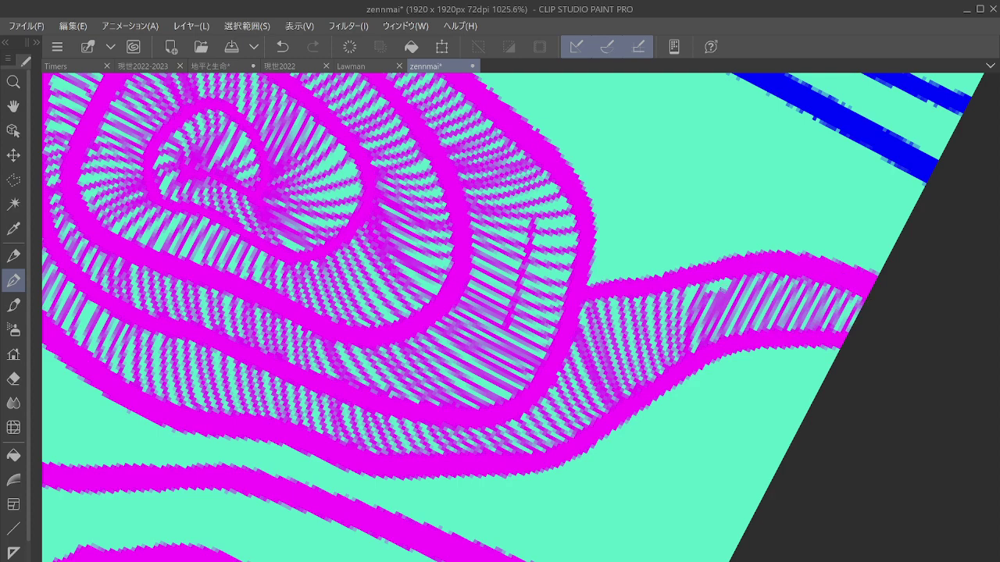
{"action": "left_click_drag", "start_coordinate": [703, 301], "coordinate": [720, 282]}
Step: Check the whole zennmai illustration and save it
{"action": "scroll", "coordinate": [829, 372], "scroll_direction": "down", "scroll_amount": 10}
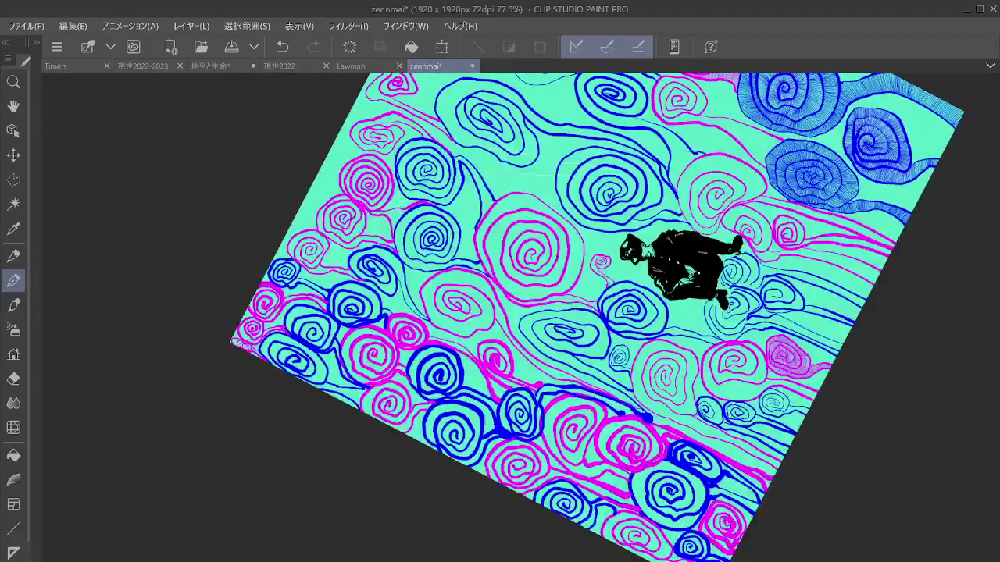
{"action": "left_click_drag", "start_coordinate": [578, 266], "coordinate": [545, 327]}
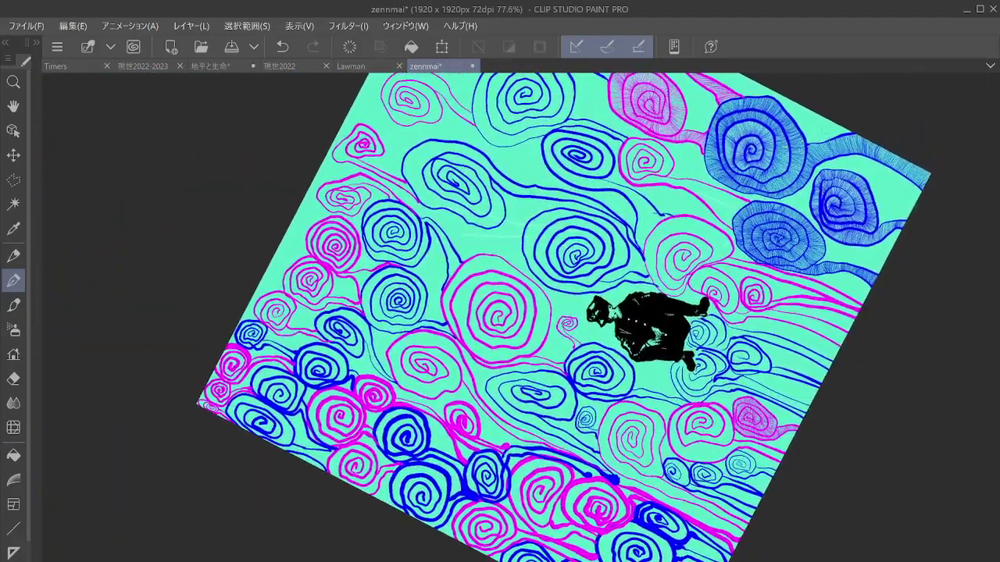
{"action": "left_click_drag", "start_coordinate": [578, 258], "coordinate": [530, 373]}
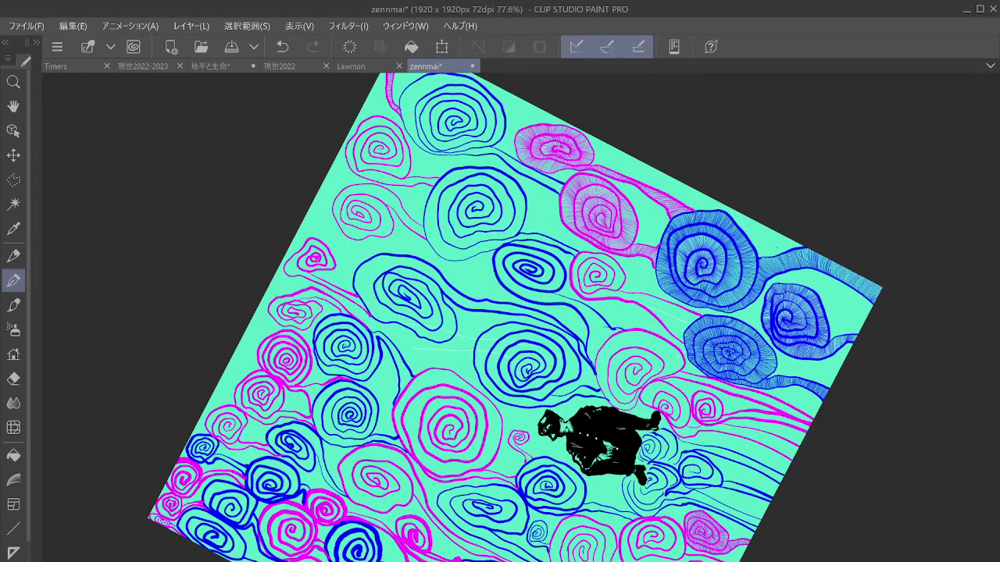
{"action": "scroll", "coordinate": [843, 359], "scroll_direction": "down", "scroll_amount": 3}
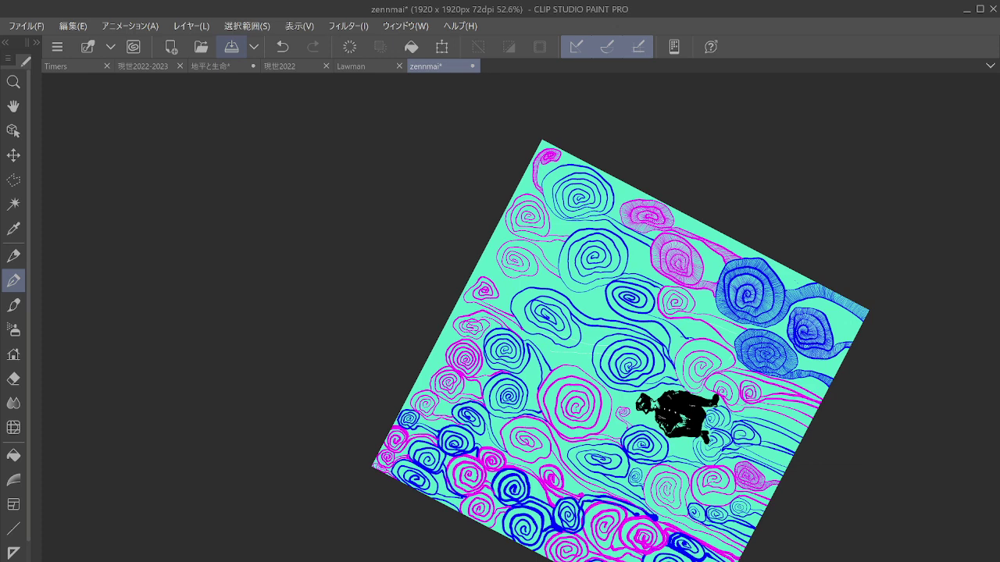
{"action": "left_click", "coordinate": [232, 46]}
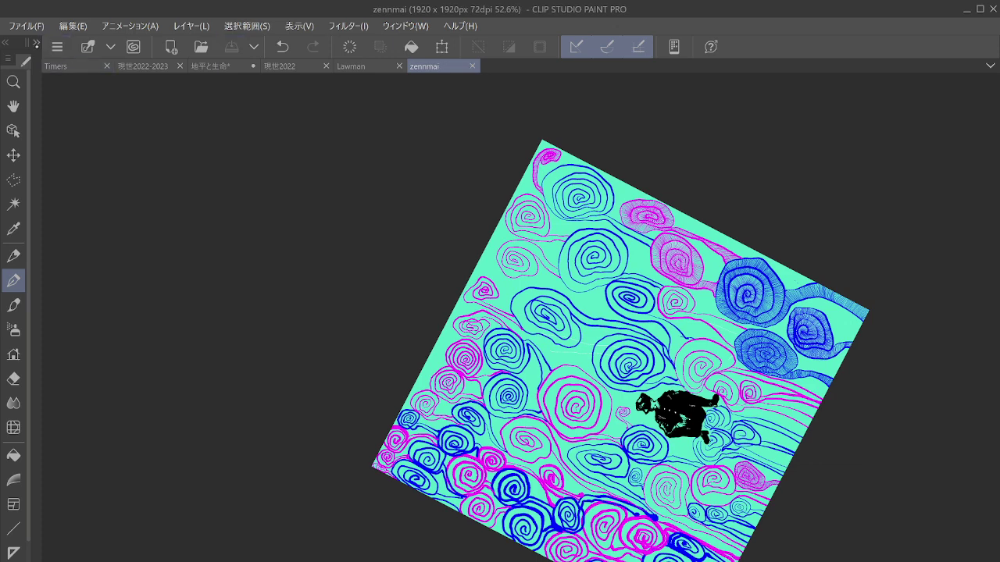
Step: Set the secondary colour to black and the main colour to dark brown from the colour history
{"action": "left_click", "coordinate": [34, 42]}
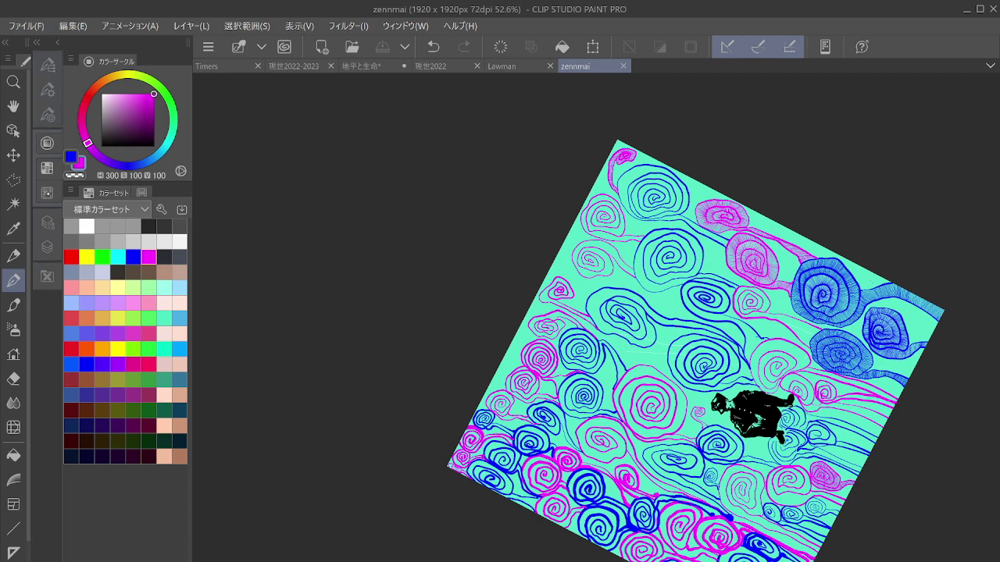
{"action": "left_click", "coordinate": [47, 193]}
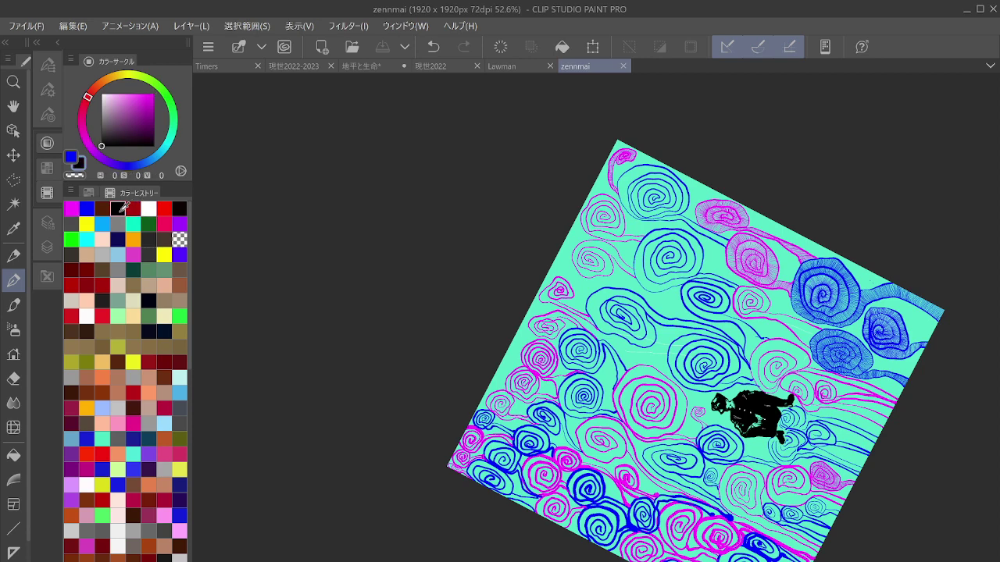
{"action": "left_click", "coordinate": [118, 207]}
{"action": "left_click", "coordinate": [70, 156]}
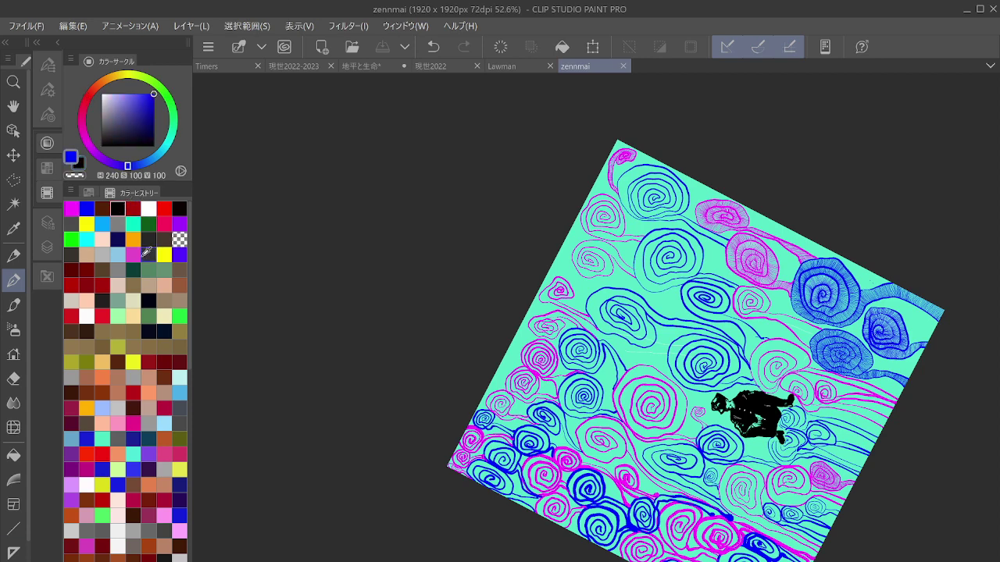
{"action": "left_click", "coordinate": [103, 207]}
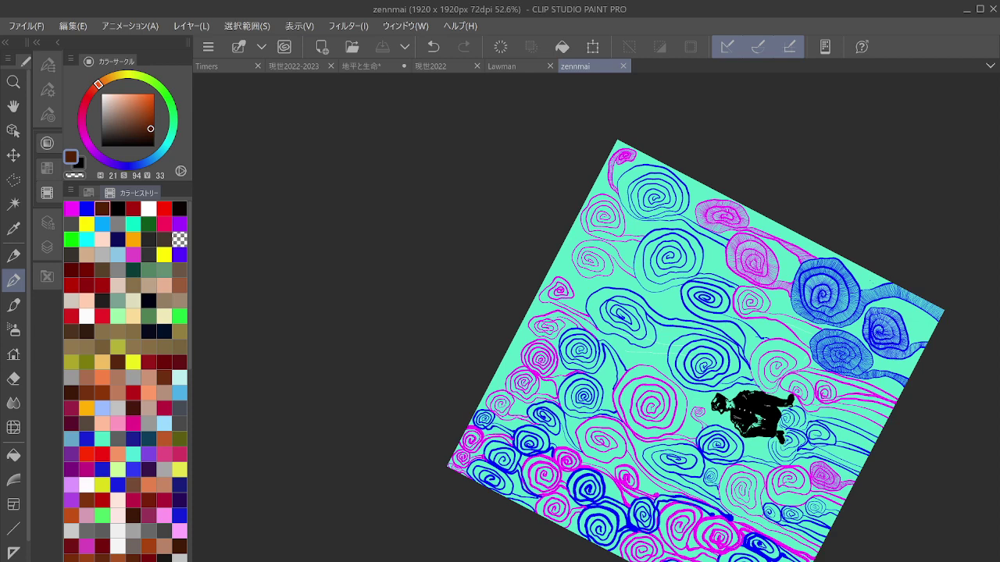
{"action": "left_click", "coordinate": [36, 42]}
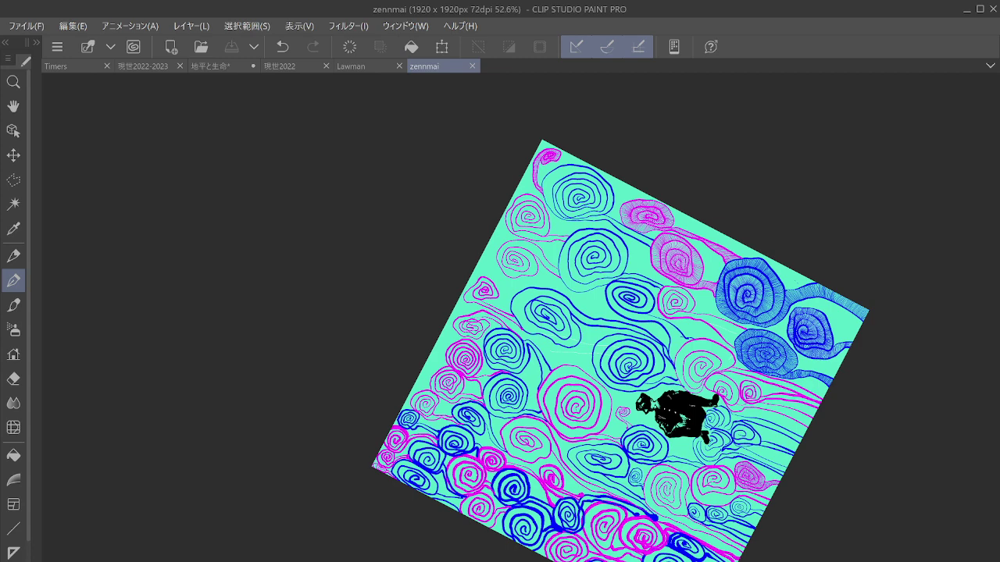
Step: Switch to the 地平と生命 drawing and set the main colour to pure red from the colour history
{"action": "left_click", "coordinate": [211, 66]}
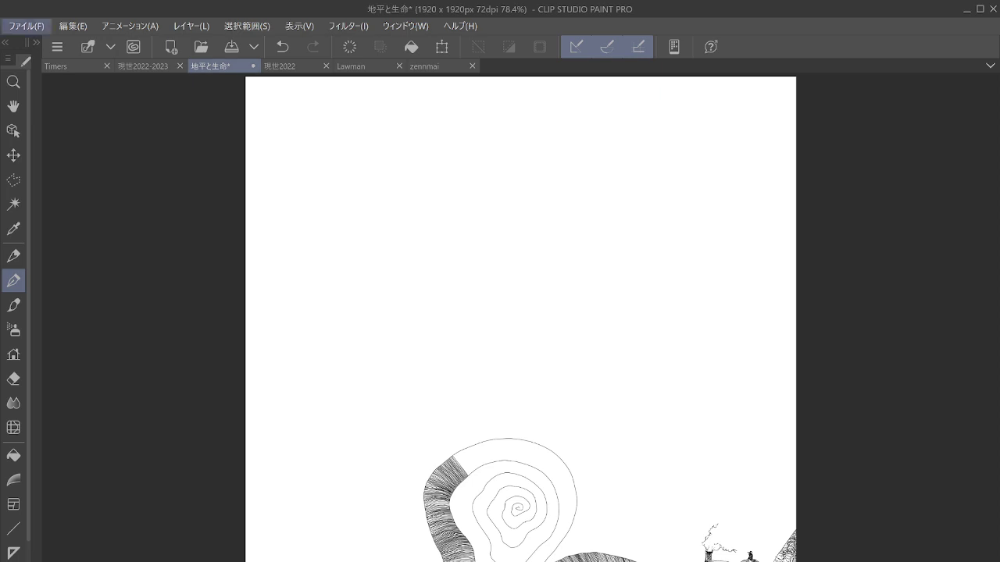
{"action": "left_click", "coordinate": [35, 42]}
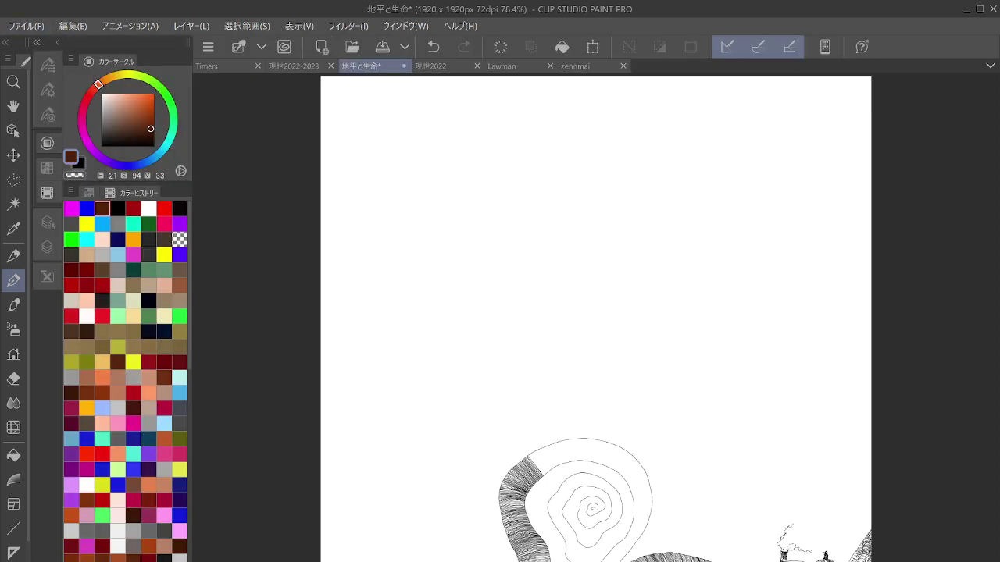
{"action": "left_click", "coordinate": [164, 207]}
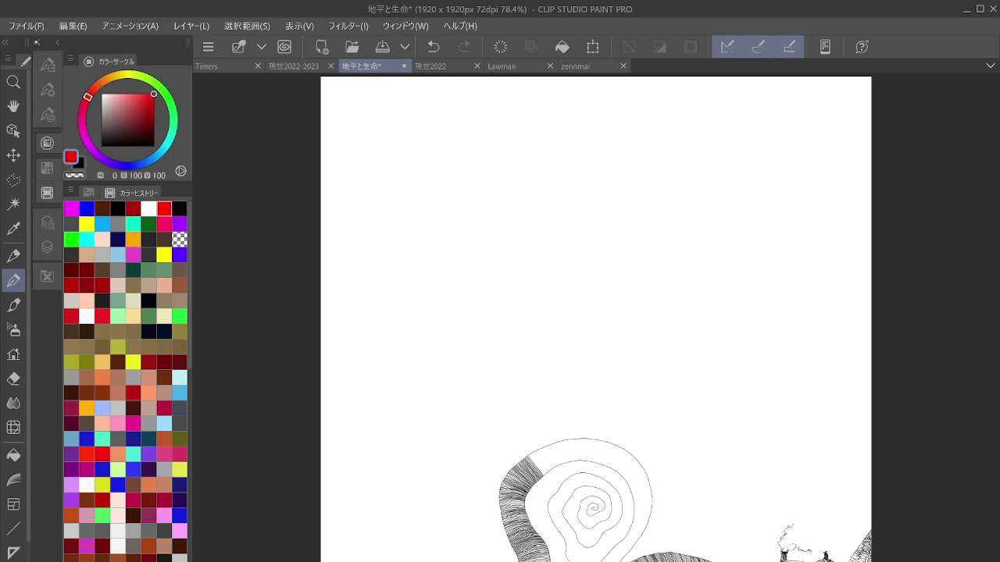
{"action": "left_click", "coordinate": [35, 42]}
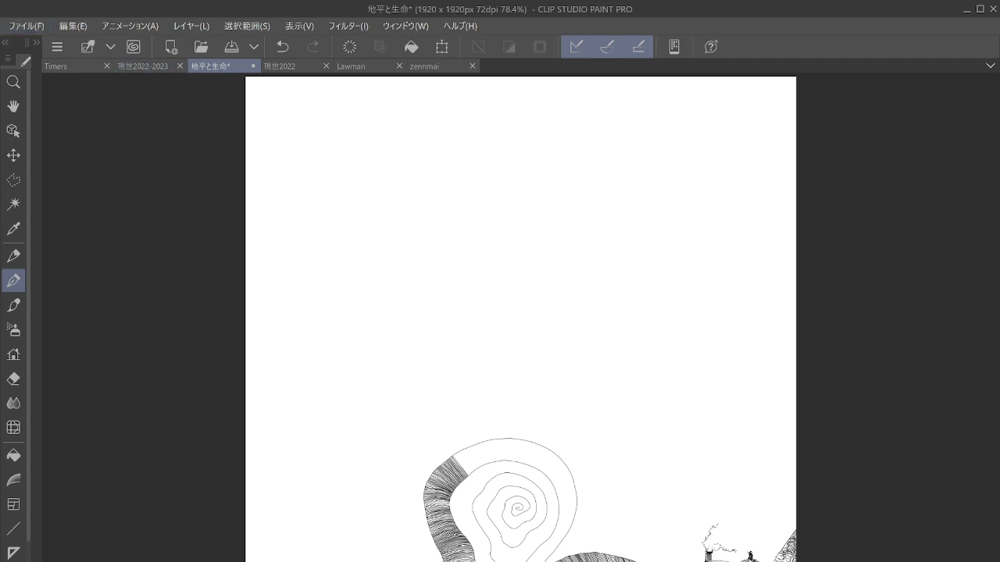
Step: Switch to the Timers drawing and ink a small walking figure's dark torso and legs between the canvas edge and the large gear's hatched tooth
{"action": "left_click", "coordinate": [68, 69]}
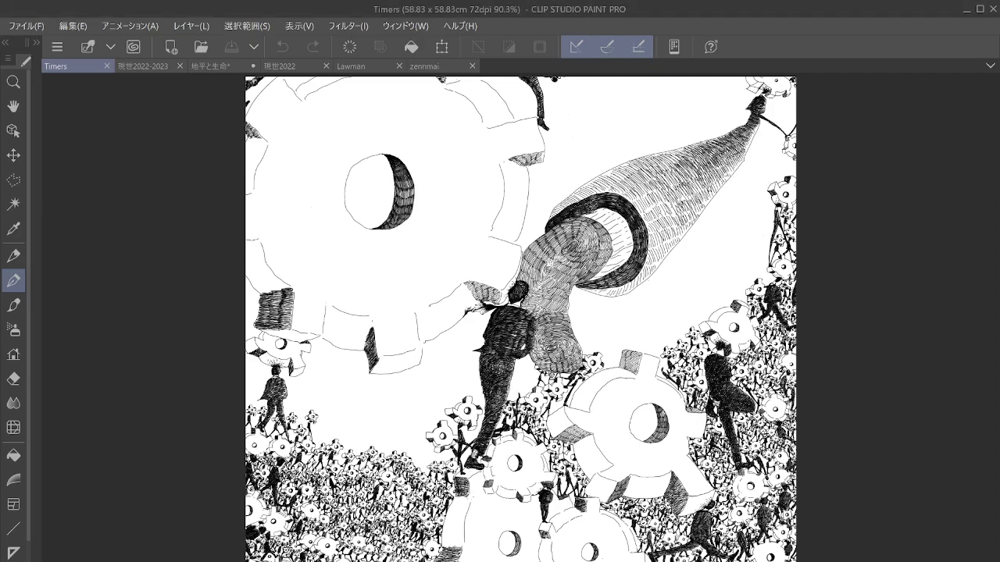
{"action": "key", "text": "minus"}
{"action": "key", "text": "minus"}
{"action": "key", "text": "minus"}
{"action": "scroll", "coordinate": [239, 304], "scroll_direction": "up", "scroll_amount": 5}
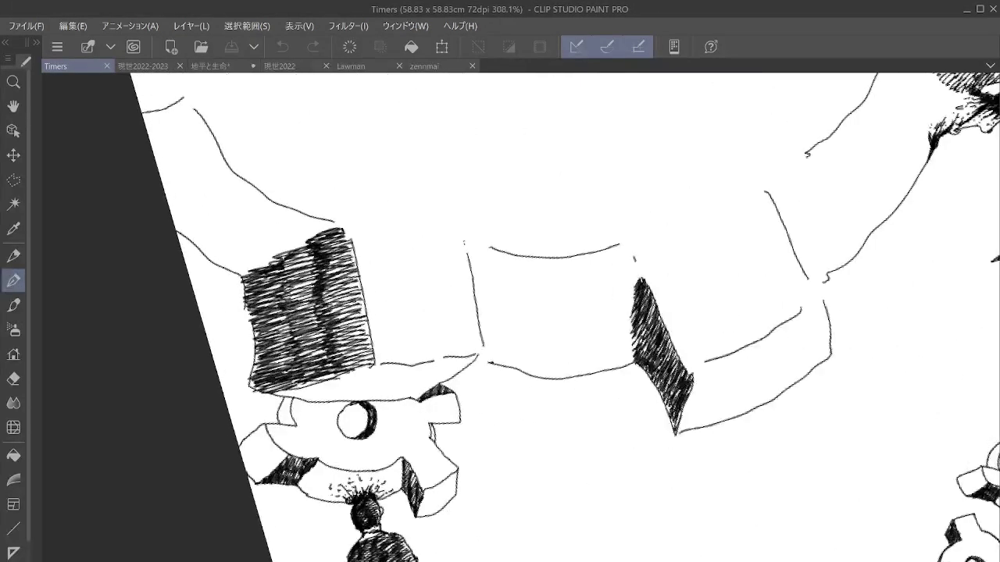
{"action": "scroll", "coordinate": [500, 312], "scroll_direction": "up", "scroll_amount": 6}
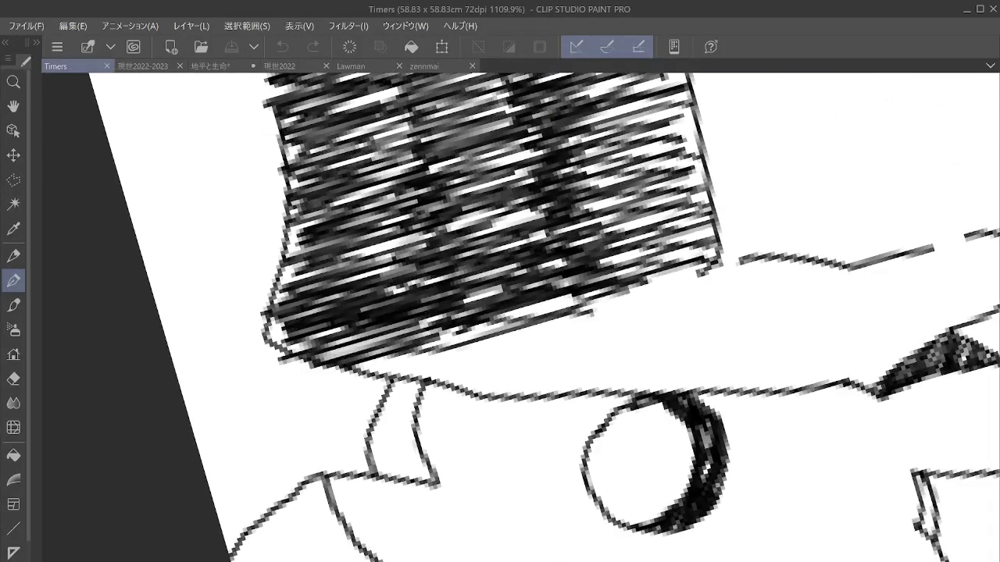
{"action": "left_click_drag", "start_coordinate": [500, 312], "coordinate": [519, 369]}
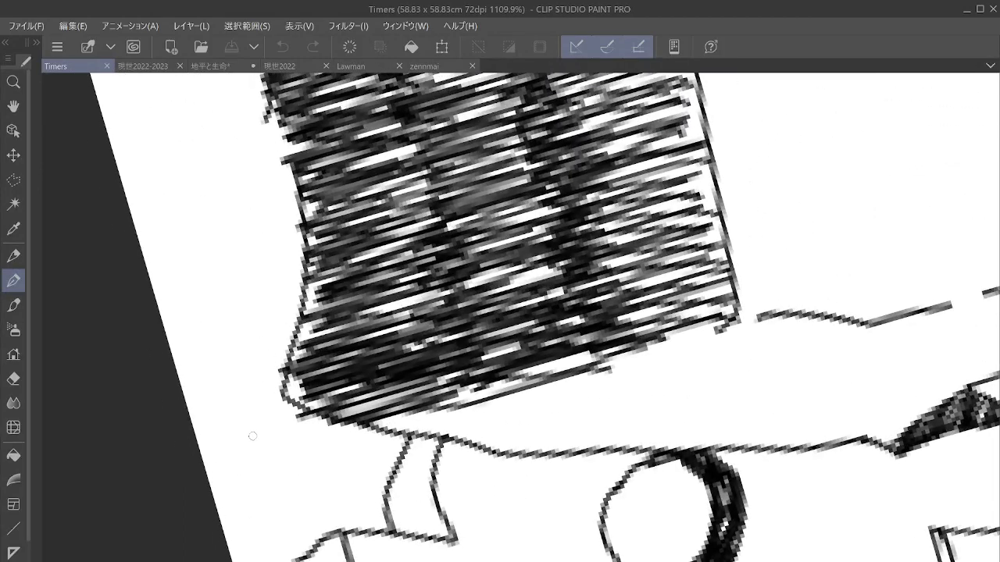
{"action": "mouse_move", "coordinate": [248, 441]}
{"action": "left_mouse_down"}
{"action": "mouse_move", "coordinate": [277, 432]}
{"action": "mouse_move", "coordinate": [258, 415]}
{"action": "mouse_move", "coordinate": [245, 434]}
{"action": "mouse_move", "coordinate": [269, 383]}
{"action": "mouse_move", "coordinate": [272, 425]}
{"action": "mouse_move", "coordinate": [243, 438]}
{"action": "mouse_move", "coordinate": [254, 495]}
{"action": "mouse_move", "coordinate": [246, 508]}
{"action": "mouse_move", "coordinate": [275, 496]}
{"action": "mouse_move", "coordinate": [266, 459]}
{"action": "mouse_move", "coordinate": [276, 486]}
{"action": "left_mouse_up"}
{"action": "left_click_drag", "start_coordinate": [281, 431], "coordinate": [296, 484]}
{"action": "left_click_drag", "start_coordinate": [296, 484], "coordinate": [278, 492]}
{"action": "mouse_move", "coordinate": [256, 440]}
{"action": "left_mouse_down"}
{"action": "mouse_move", "coordinate": [259, 481]}
{"action": "mouse_move", "coordinate": [278, 461]}
{"action": "mouse_move", "coordinate": [286, 481]}
{"action": "mouse_move", "coordinate": [274, 442]}
{"action": "mouse_move", "coordinate": [245, 471]}
{"action": "mouse_move", "coordinate": [261, 496]}
{"action": "mouse_move", "coordinate": [258, 559]}
{"action": "left_mouse_up"}
{"action": "left_click_drag", "start_coordinate": [274, 493], "coordinate": [258, 561]}
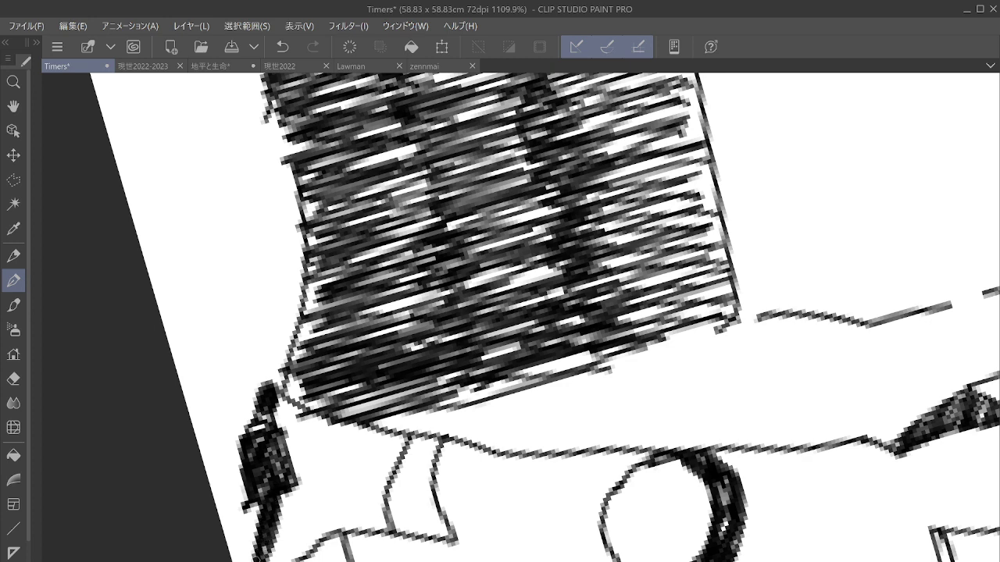
{"action": "left_click_drag", "start_coordinate": [271, 529], "coordinate": [262, 558]}
{"action": "mouse_move", "coordinate": [276, 500]}
{"action": "left_mouse_down"}
{"action": "mouse_move", "coordinate": [322, 525]}
{"action": "mouse_move", "coordinate": [304, 501]}
{"action": "mouse_move", "coordinate": [327, 542]}
{"action": "mouse_move", "coordinate": [325, 527]}
{"action": "mouse_move", "coordinate": [334, 532]}
{"action": "mouse_move", "coordinate": [317, 513]}
{"action": "mouse_move", "coordinate": [289, 500]}
{"action": "left_mouse_up"}
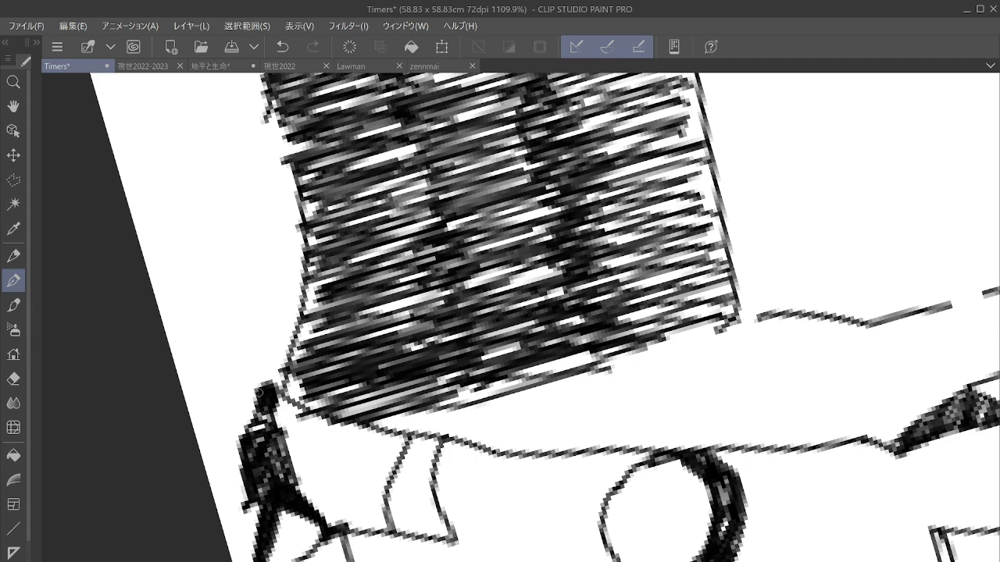
Step: Give the small walking figure a neck, dark arms and a gear-shaped head with shaded teeth and a round, shaded centre hole
{"action": "mouse_move", "coordinate": [259, 392]}
{"action": "left_mouse_down"}
{"action": "mouse_move", "coordinate": [230, 392]}
{"action": "mouse_move", "coordinate": [261, 391]}
{"action": "left_mouse_up"}
{"action": "left_click_drag", "start_coordinate": [275, 365], "coordinate": [246, 366]}
{"action": "mouse_move", "coordinate": [259, 368]}
{"action": "left_mouse_down"}
{"action": "mouse_move", "coordinate": [287, 363]}
{"action": "mouse_move", "coordinate": [260, 370]}
{"action": "mouse_move", "coordinate": [261, 391]}
{"action": "mouse_move", "coordinate": [239, 374]}
{"action": "mouse_move", "coordinate": [273, 383]}
{"action": "mouse_move", "coordinate": [206, 361]}
{"action": "mouse_move", "coordinate": [228, 389]}
{"action": "mouse_move", "coordinate": [236, 367]}
{"action": "mouse_move", "coordinate": [198, 392]}
{"action": "mouse_move", "coordinate": [210, 374]}
{"action": "mouse_move", "coordinate": [197, 357]}
{"action": "mouse_move", "coordinate": [173, 355]}
{"action": "left_mouse_up"}
{"action": "left_click_drag", "start_coordinate": [182, 400], "coordinate": [196, 397]}
{"action": "mouse_move", "coordinate": [178, 345]}
{"action": "left_mouse_down"}
{"action": "mouse_move", "coordinate": [233, 316]}
{"action": "mouse_move", "coordinate": [250, 340]}
{"action": "mouse_move", "coordinate": [272, 317]}
{"action": "mouse_move", "coordinate": [248, 301]}
{"action": "mouse_move", "coordinate": [199, 331]}
{"action": "mouse_move", "coordinate": [208, 298]}
{"action": "left_mouse_up"}
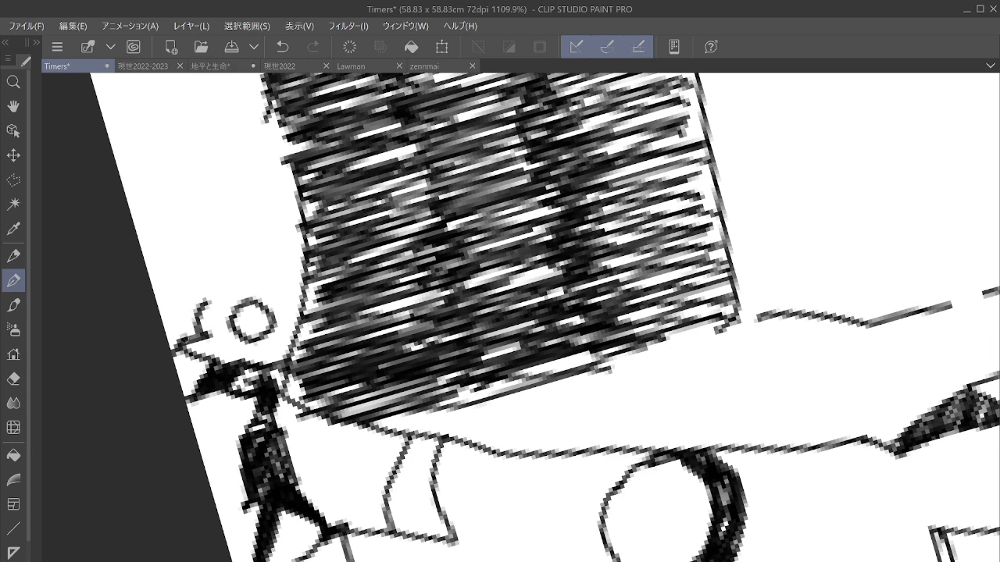
{"action": "mouse_move", "coordinate": [180, 344]}
{"action": "left_mouse_down"}
{"action": "mouse_move", "coordinate": [206, 299]}
{"action": "mouse_move", "coordinate": [191, 263]}
{"action": "mouse_move", "coordinate": [183, 297]}
{"action": "mouse_move", "coordinate": [196, 269]}
{"action": "left_mouse_up"}
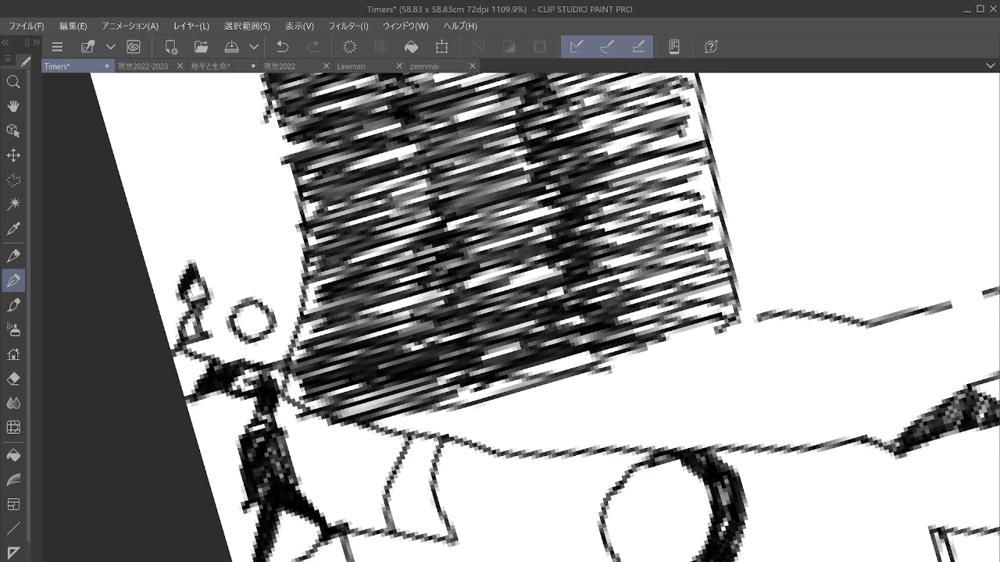
{"action": "mouse_move", "coordinate": [186, 307]}
{"action": "left_mouse_down"}
{"action": "mouse_move", "coordinate": [208, 286]}
{"action": "mouse_move", "coordinate": [191, 265]}
{"action": "mouse_move", "coordinate": [228, 245]}
{"action": "mouse_move", "coordinate": [246, 280]}
{"action": "mouse_move", "coordinate": [287, 300]}
{"action": "mouse_move", "coordinate": [275, 280]}
{"action": "mouse_move", "coordinate": [292, 301]}
{"action": "mouse_move", "coordinate": [304, 291]}
{"action": "mouse_move", "coordinate": [257, 338]}
{"action": "mouse_move", "coordinate": [264, 313]}
{"action": "mouse_move", "coordinate": [267, 327]}
{"action": "left_mouse_up"}
{"action": "left_click_drag", "start_coordinate": [245, 392], "coordinate": [259, 373]}
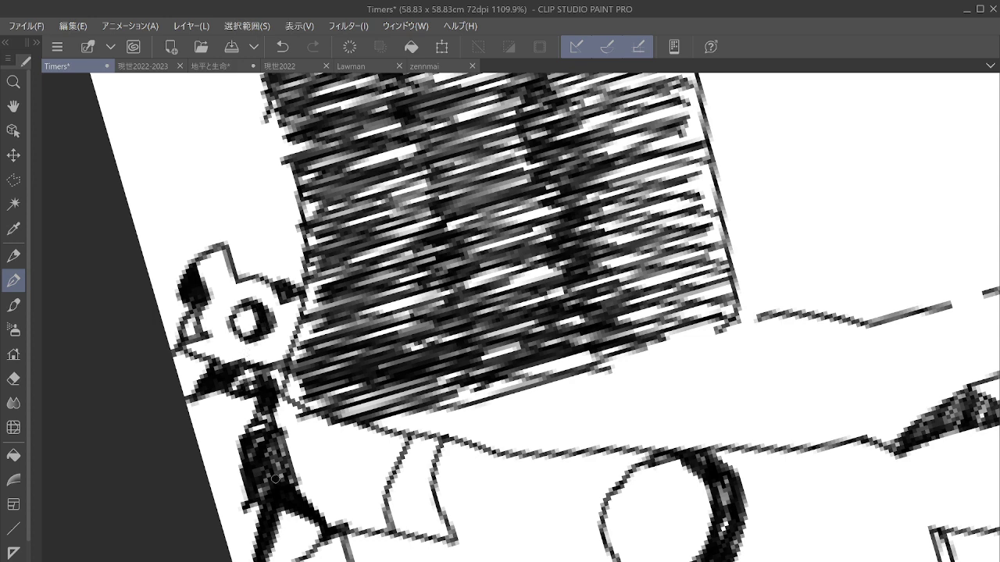
Step: Darken the small figure's torso and neck, and draw a tiny gear-headed figure on the gear beside it
{"action": "mouse_move", "coordinate": [275, 478]}
{"action": "left_mouse_down"}
{"action": "mouse_move", "coordinate": [248, 501]}
{"action": "mouse_move", "coordinate": [274, 496]}
{"action": "mouse_move", "coordinate": [277, 467]}
{"action": "mouse_move", "coordinate": [293, 495]}
{"action": "left_mouse_up"}
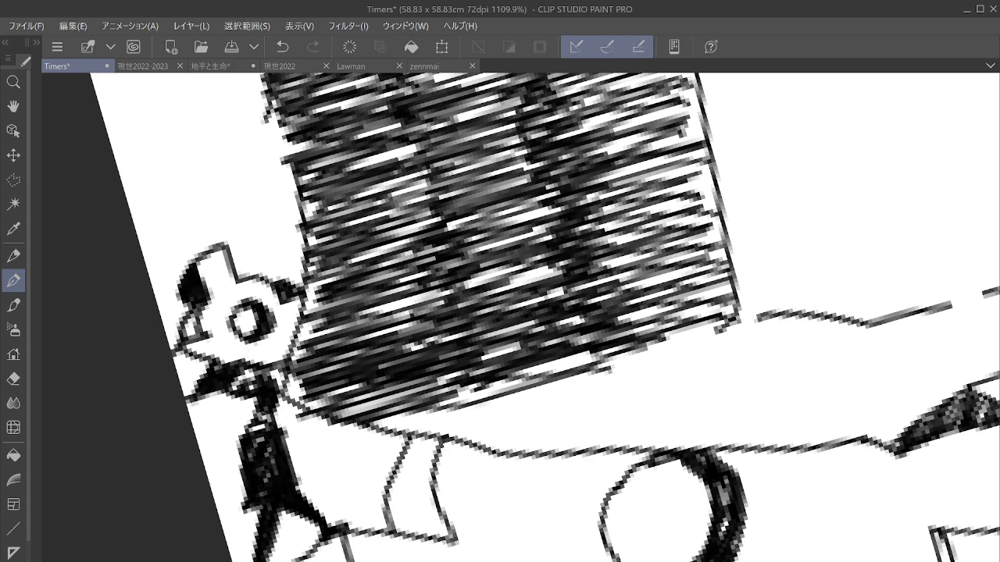
{"action": "mouse_move", "coordinate": [271, 403]}
{"action": "left_mouse_down"}
{"action": "mouse_move", "coordinate": [266, 383]}
{"action": "mouse_move", "coordinate": [278, 379]}
{"action": "mouse_move", "coordinate": [276, 368]}
{"action": "mouse_move", "coordinate": [260, 365]}
{"action": "mouse_move", "coordinate": [275, 367]}
{"action": "left_mouse_up"}
{"action": "mouse_move", "coordinate": [350, 477]}
{"action": "left_mouse_down"}
{"action": "mouse_move", "coordinate": [341, 480]}
{"action": "mouse_move", "coordinate": [358, 473]}
{"action": "mouse_move", "coordinate": [343, 491]}
{"action": "mouse_move", "coordinate": [358, 484]}
{"action": "mouse_move", "coordinate": [342, 493]}
{"action": "mouse_move", "coordinate": [339, 517]}
{"action": "mouse_move", "coordinate": [352, 494]}
{"action": "mouse_move", "coordinate": [359, 531]}
{"action": "mouse_move", "coordinate": [341, 468]}
{"action": "mouse_move", "coordinate": [357, 473]}
{"action": "mouse_move", "coordinate": [334, 465]}
{"action": "mouse_move", "coordinate": [338, 453]}
{"action": "mouse_move", "coordinate": [331, 465]}
{"action": "mouse_move", "coordinate": [349, 450]}
{"action": "mouse_move", "coordinate": [345, 434]}
{"action": "mouse_move", "coordinate": [370, 461]}
{"action": "mouse_move", "coordinate": [352, 461]}
{"action": "mouse_move", "coordinate": [358, 448]}
{"action": "mouse_move", "coordinate": [353, 461]}
{"action": "left_mouse_up"}
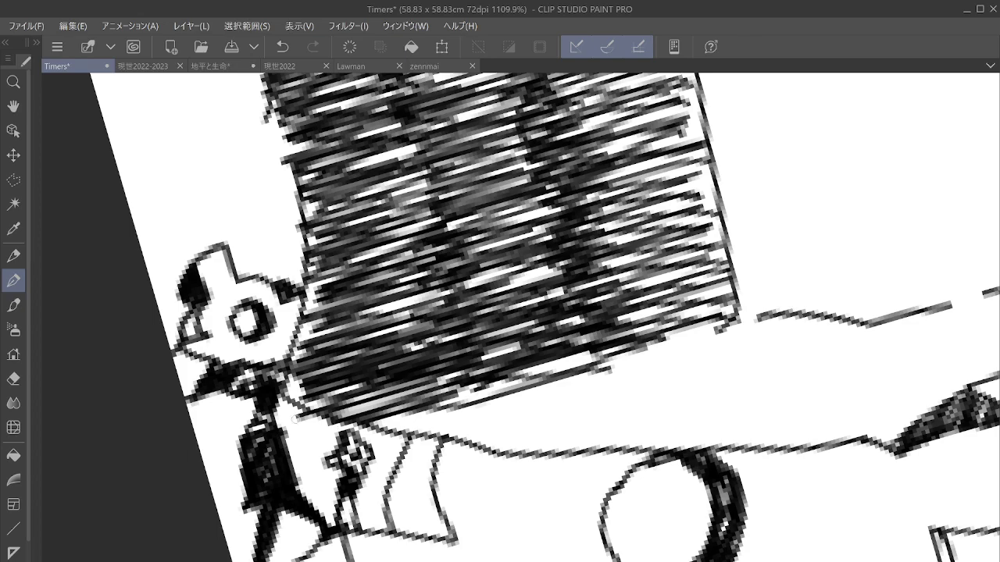
Step: Blacken the spiky hair of the suited man beneath the gear, and undo the stray stroke across the gear's rim
{"action": "scroll", "coordinate": [192, 412], "scroll_direction": "down", "scroll_amount": 5}
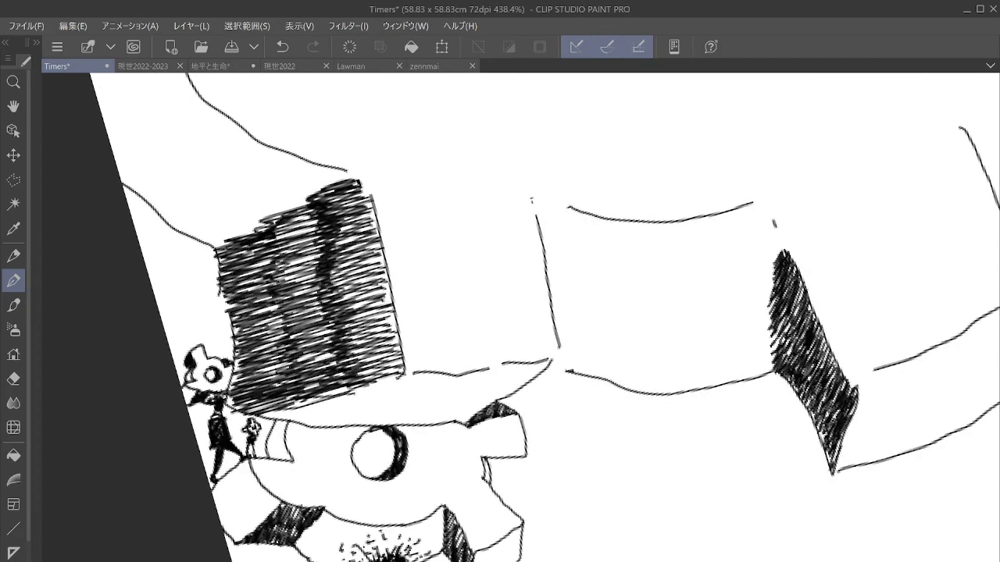
{"action": "mouse_move", "coordinate": [407, 547]}
{"action": "left_mouse_down"}
{"action": "mouse_move", "coordinate": [322, 431]}
{"action": "mouse_move", "coordinate": [301, 431]}
{"action": "mouse_move", "coordinate": [307, 400]}
{"action": "mouse_move", "coordinate": [334, 375]}
{"action": "mouse_move", "coordinate": [308, 430]}
{"action": "mouse_move", "coordinate": [368, 394]}
{"action": "left_mouse_up"}
{"action": "scroll", "coordinate": [323, 452], "scroll_direction": "up", "scroll_amount": 3}
{"action": "scroll", "coordinate": [326, 453], "scroll_direction": "up", "scroll_amount": 4}
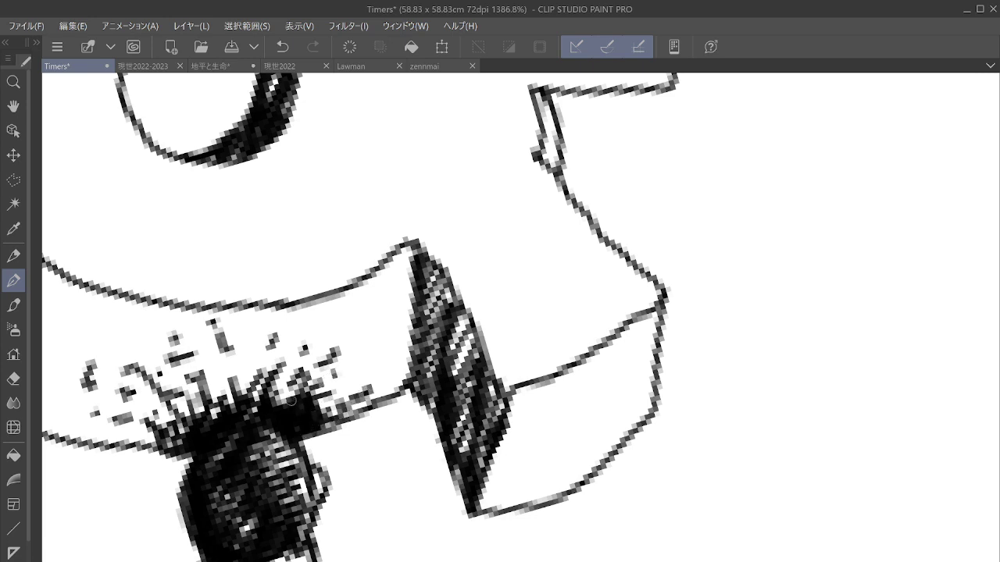
{"action": "mouse_move", "coordinate": [291, 399]}
{"action": "left_mouse_down"}
{"action": "mouse_move", "coordinate": [289, 361]}
{"action": "mouse_move", "coordinate": [275, 357]}
{"action": "mouse_move", "coordinate": [258, 407]}
{"action": "mouse_move", "coordinate": [249, 397]}
{"action": "mouse_move", "coordinate": [242, 351]}
{"action": "mouse_move", "coordinate": [240, 395]}
{"action": "mouse_move", "coordinate": [221, 396]}
{"action": "mouse_move", "coordinate": [222, 421]}
{"action": "mouse_move", "coordinate": [201, 377]}
{"action": "mouse_move", "coordinate": [193, 454]}
{"action": "left_mouse_up"}
{"action": "left_click_drag", "start_coordinate": [163, 432], "coordinate": [128, 429]}
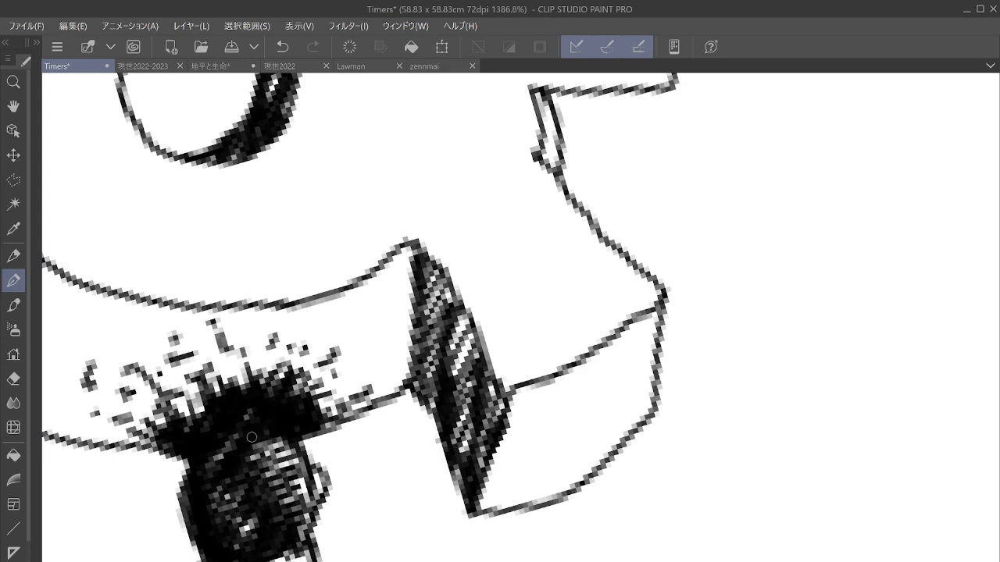
{"action": "left_click_drag", "start_coordinate": [322, 262], "coordinate": [345, 327]}
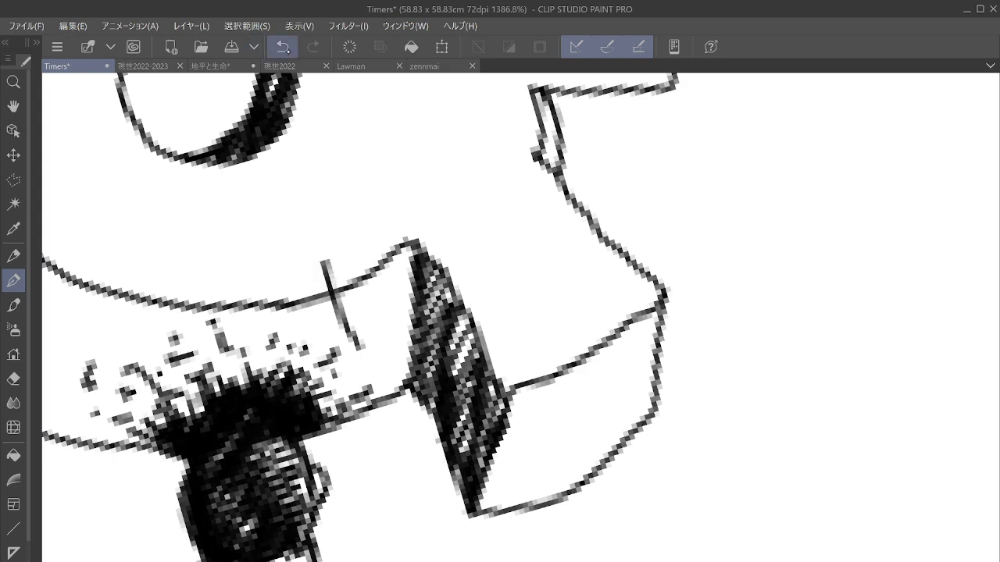
{"action": "left_click", "coordinate": [282, 47]}
Step: Draw a second small figure's dark torso and two legs standing on the first gear-headed figure beside the hatched tooth
{"action": "scroll", "coordinate": [398, 362], "scroll_direction": "down", "scroll_amount": 8}
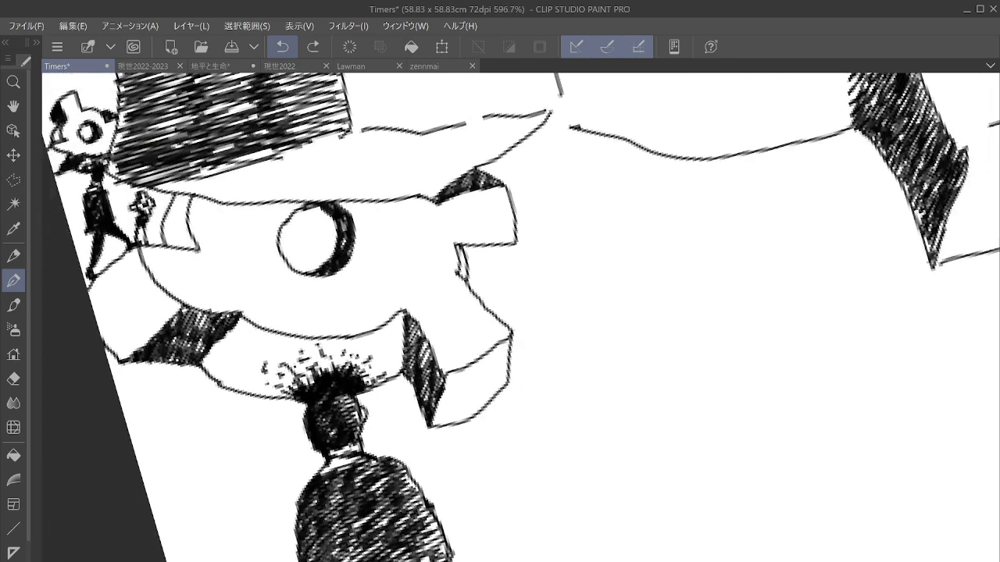
{"action": "scroll", "coordinate": [521, 317], "scroll_direction": "down", "scroll_amount": 3}
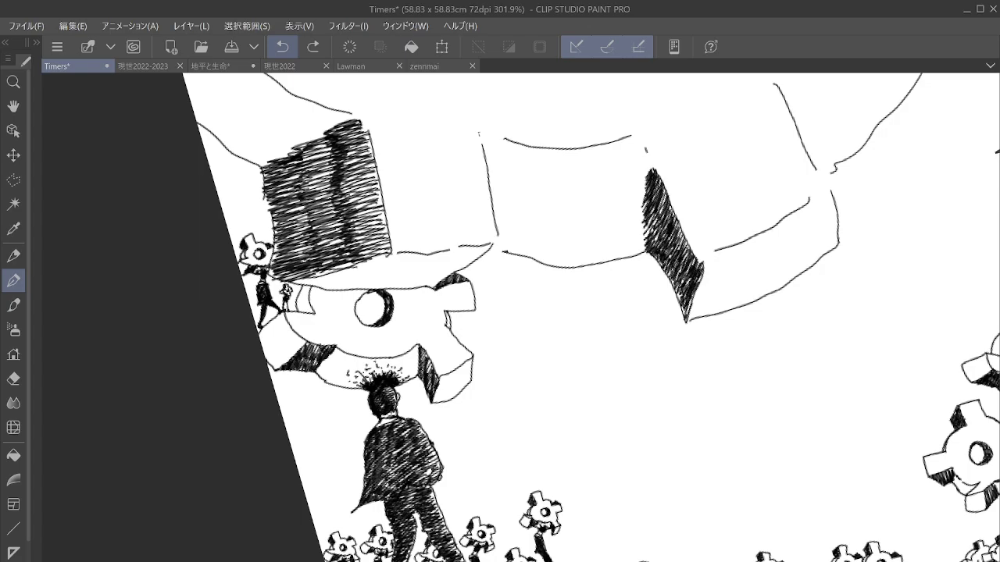
{"action": "left_click_drag", "start_coordinate": [266, 183], "coordinate": [283, 406]}
{"action": "scroll", "coordinate": [283, 406], "scroll_direction": "up", "scroll_amount": 7}
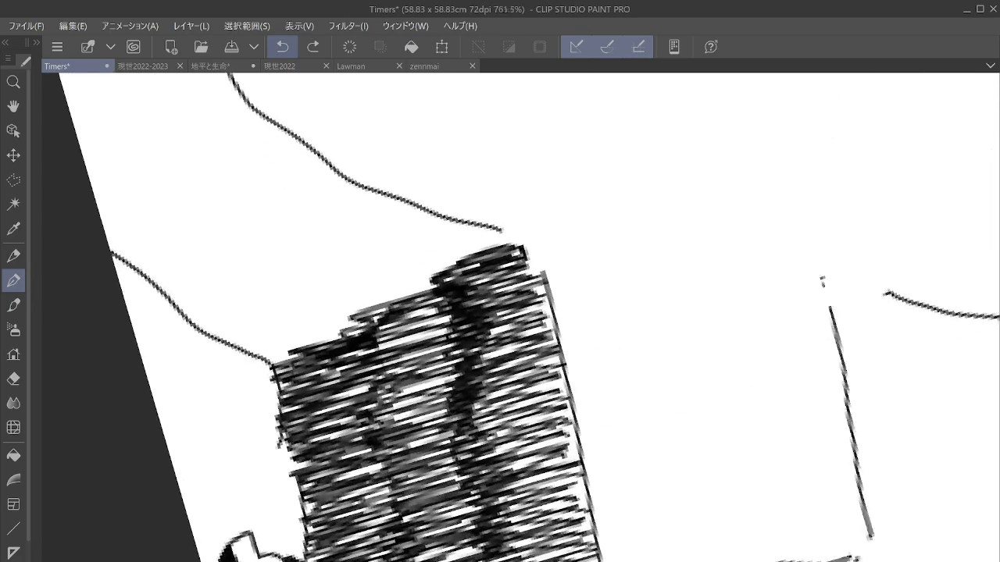
{"action": "left_click_drag", "start_coordinate": [270, 537], "coordinate": [323, 422]}
{"action": "scroll", "coordinate": [322, 422], "scroll_direction": "up", "scroll_amount": 4}
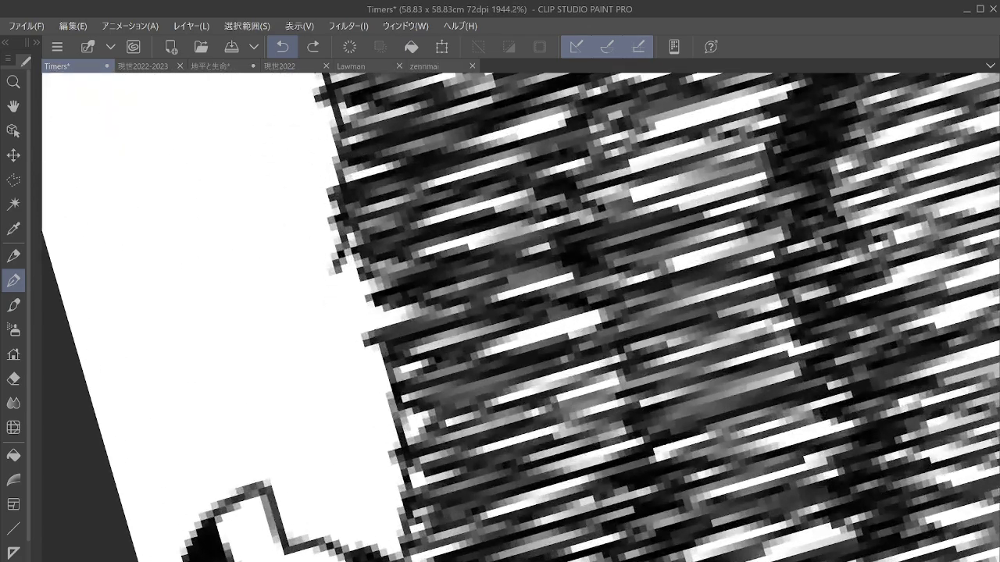
{"action": "mouse_move", "coordinate": [239, 308]}
{"action": "left_mouse_down"}
{"action": "mouse_move", "coordinate": [277, 298]}
{"action": "mouse_move", "coordinate": [240, 288]}
{"action": "mouse_move", "coordinate": [285, 296]}
{"action": "mouse_move", "coordinate": [246, 274]}
{"action": "mouse_move", "coordinate": [273, 250]}
{"action": "mouse_move", "coordinate": [277, 267]}
{"action": "mouse_move", "coordinate": [291, 260]}
{"action": "mouse_move", "coordinate": [286, 291]}
{"action": "mouse_move", "coordinate": [240, 299]}
{"action": "mouse_move", "coordinate": [225, 400]}
{"action": "mouse_move", "coordinate": [293, 379]}
{"action": "mouse_move", "coordinate": [273, 335]}
{"action": "mouse_move", "coordinate": [307, 352]}
{"action": "mouse_move", "coordinate": [265, 342]}
{"action": "mouse_move", "coordinate": [255, 377]}
{"action": "mouse_move", "coordinate": [244, 301]}
{"action": "mouse_move", "coordinate": [258, 364]}
{"action": "mouse_move", "coordinate": [270, 377]}
{"action": "mouse_move", "coordinate": [287, 353]}
{"action": "mouse_move", "coordinate": [284, 372]}
{"action": "mouse_move", "coordinate": [254, 381]}
{"action": "mouse_move", "coordinate": [227, 463]}
{"action": "mouse_move", "coordinate": [283, 374]}
{"action": "mouse_move", "coordinate": [241, 449]}
{"action": "mouse_move", "coordinate": [229, 485]}
{"action": "left_mouse_up"}
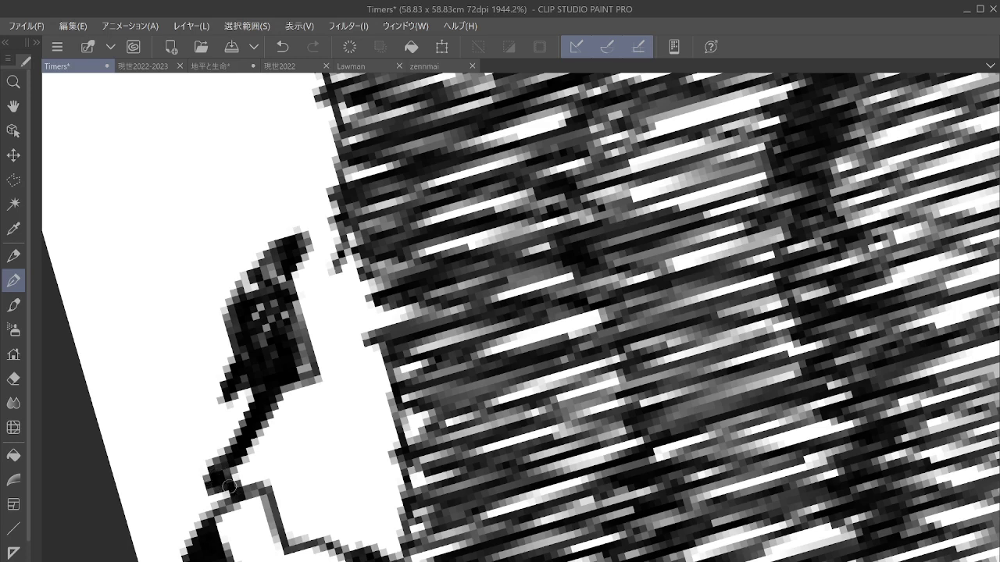
{"action": "mouse_move", "coordinate": [284, 392]}
{"action": "left_mouse_down"}
{"action": "mouse_move", "coordinate": [324, 461]}
{"action": "mouse_move", "coordinate": [306, 389]}
{"action": "mouse_move", "coordinate": [354, 547]}
{"action": "left_mouse_up"}
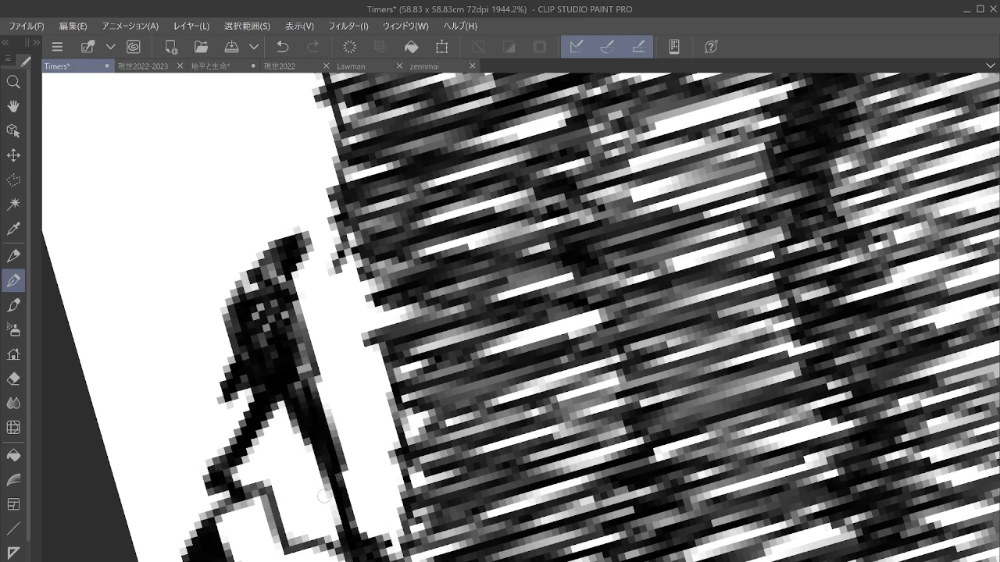
Step: Add the second figure's shoulders, an arm reaching the hatched tooth and the dark underside of its head, undoing the extra stroke over the hatching
{"action": "mouse_move", "coordinate": [267, 248]}
{"action": "left_mouse_down"}
{"action": "mouse_move", "coordinate": [292, 205]}
{"action": "mouse_move", "coordinate": [264, 194]}
{"action": "mouse_move", "coordinate": [320, 217]}
{"action": "left_mouse_up"}
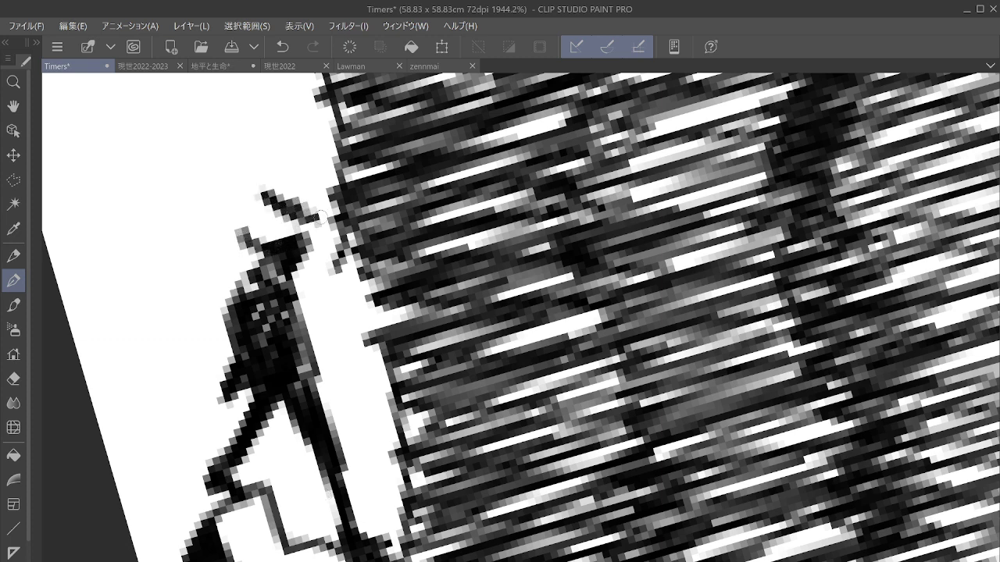
{"action": "mouse_move", "coordinate": [318, 266]}
{"action": "left_mouse_down"}
{"action": "mouse_move", "coordinate": [324, 309]}
{"action": "mouse_move", "coordinate": [337, 292]}
{"action": "mouse_move", "coordinate": [324, 293]}
{"action": "mouse_move", "coordinate": [322, 278]}
{"action": "mouse_move", "coordinate": [340, 260]}
{"action": "mouse_move", "coordinate": [337, 269]}
{"action": "mouse_move", "coordinate": [361, 268]}
{"action": "mouse_move", "coordinate": [362, 305]}
{"action": "left_mouse_up"}
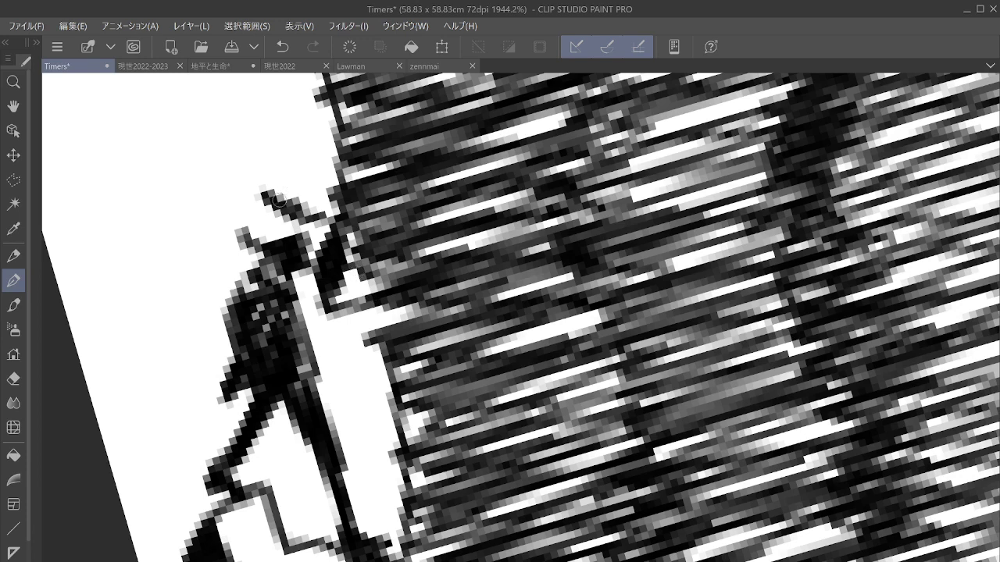
{"action": "mouse_move", "coordinate": [263, 193]}
{"action": "left_mouse_down"}
{"action": "mouse_move", "coordinate": [224, 172]}
{"action": "mouse_move", "coordinate": [176, 231]}
{"action": "mouse_move", "coordinate": [241, 231]}
{"action": "mouse_move", "coordinate": [231, 226]}
{"action": "mouse_move", "coordinate": [228, 193]}
{"action": "mouse_move", "coordinate": [192, 185]}
{"action": "left_mouse_up"}
{"action": "left_click_drag", "start_coordinate": [397, 252], "coordinate": [426, 394]}
{"action": "left_click", "coordinate": [282, 46]}
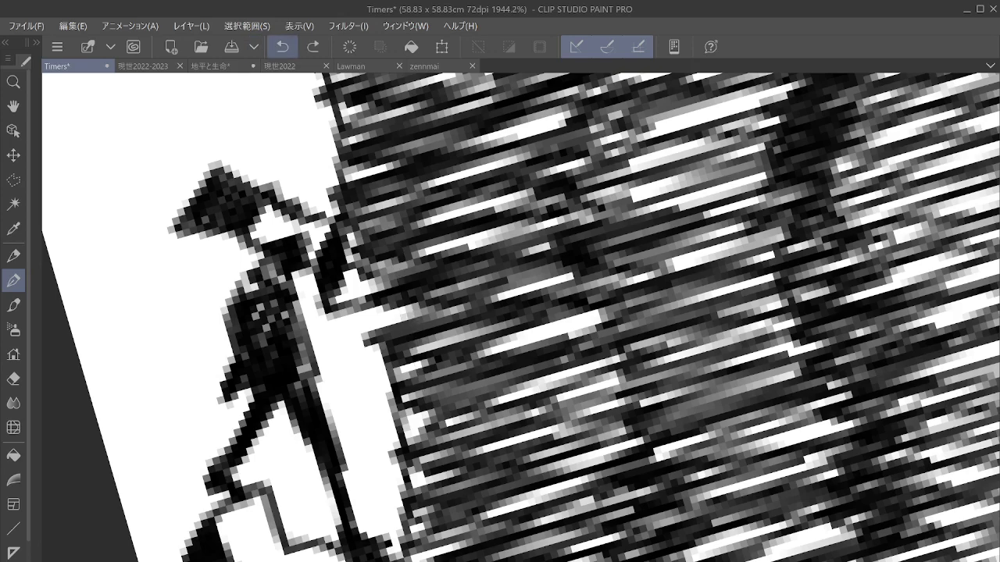
Step: Outline the second figure's gear head with its teeth and shaded centre hole, and undo the extra stroke over the hatching
{"action": "left_click_drag", "start_coordinate": [469, 235], "coordinate": [487, 445]}
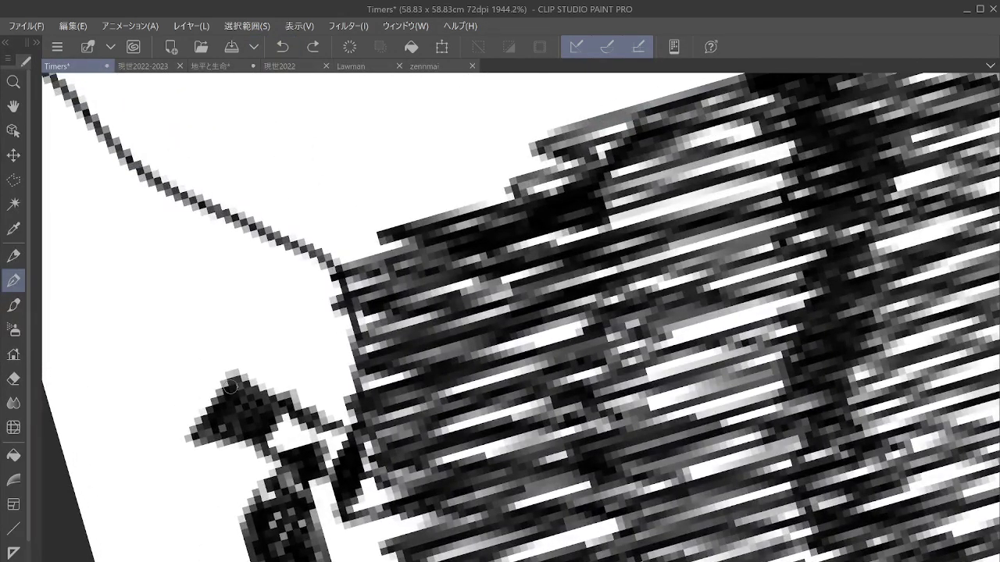
{"action": "mouse_move", "coordinate": [232, 383]}
{"action": "left_mouse_down"}
{"action": "mouse_move", "coordinate": [176, 353]}
{"action": "mouse_move", "coordinate": [162, 411]}
{"action": "mouse_move", "coordinate": [201, 436]}
{"action": "left_mouse_up"}
{"action": "mouse_move", "coordinate": [195, 339]}
{"action": "left_mouse_down"}
{"action": "mouse_move", "coordinate": [242, 348]}
{"action": "mouse_move", "coordinate": [235, 248]}
{"action": "mouse_move", "coordinate": [233, 299]}
{"action": "mouse_move", "coordinate": [243, 240]}
{"action": "mouse_move", "coordinate": [273, 231]}
{"action": "mouse_move", "coordinate": [285, 240]}
{"action": "mouse_move", "coordinate": [302, 285]}
{"action": "left_mouse_up"}
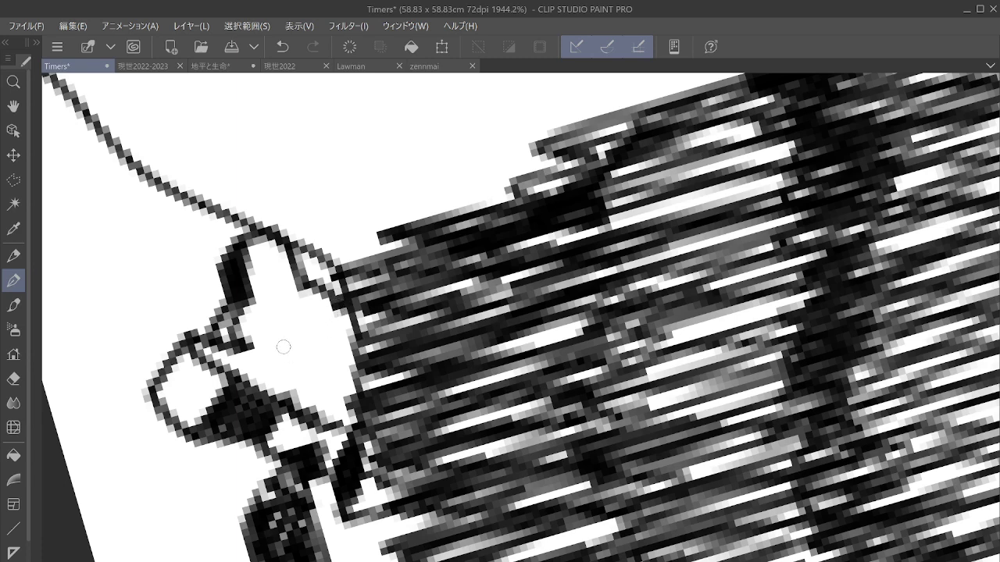
{"action": "mouse_move", "coordinate": [283, 346]}
{"action": "left_mouse_down"}
{"action": "mouse_move", "coordinate": [306, 377]}
{"action": "mouse_move", "coordinate": [288, 328]}
{"action": "mouse_move", "coordinate": [320, 366]}
{"action": "mouse_move", "coordinate": [311, 339]}
{"action": "mouse_move", "coordinate": [307, 352]}
{"action": "left_mouse_up"}
{"action": "left_click_drag", "start_coordinate": [305, 440], "coordinate": [332, 472]}
{"action": "left_click_drag", "start_coordinate": [369, 287], "coordinate": [405, 346]}
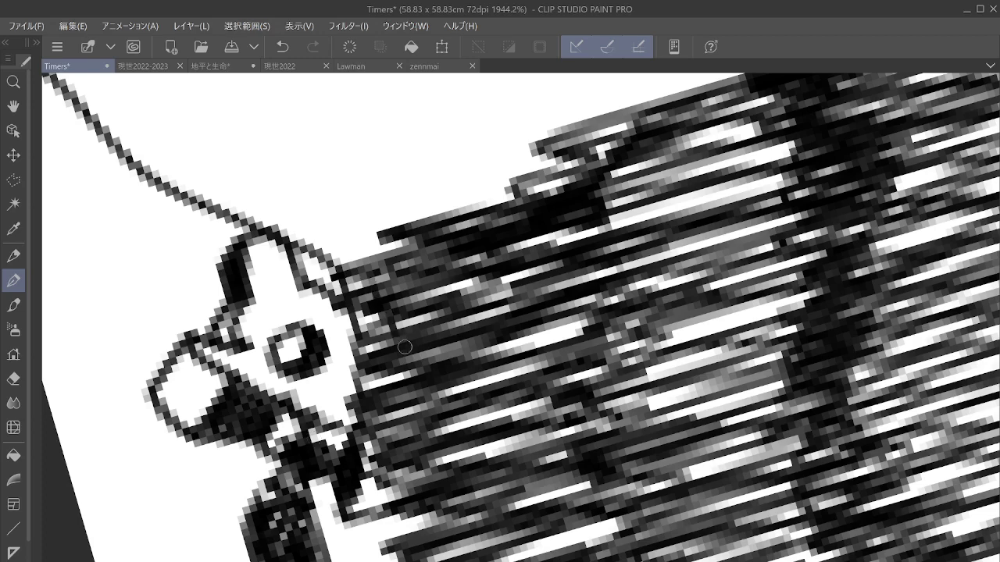
{"action": "key", "text": "ctrl+z"}
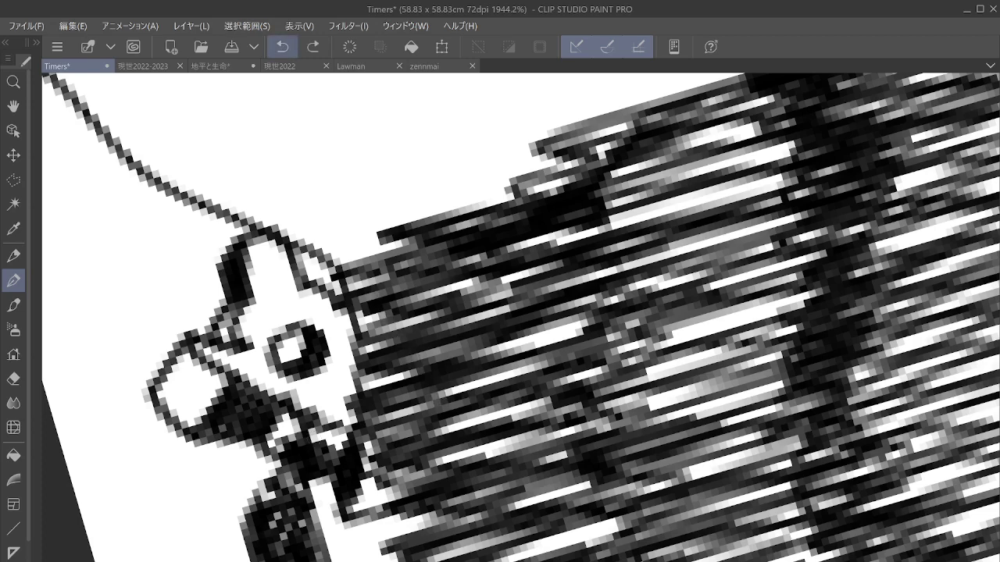
Step: Add a narrow, thick-edged tooth to the second figure's gear head, joining it to the large gear's outline
{"action": "scroll", "coordinate": [389, 370], "scroll_direction": "down", "scroll_amount": 7}
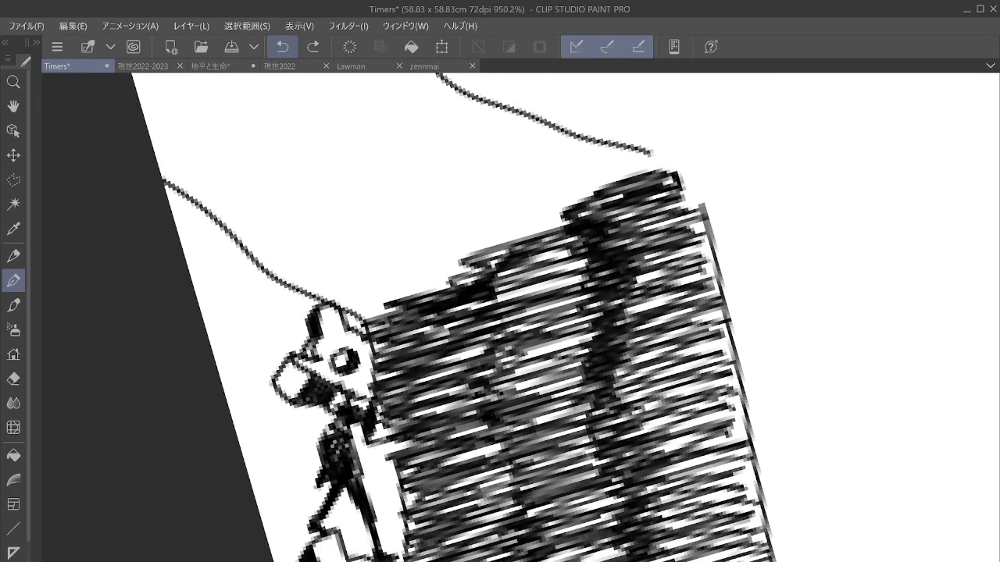
{"action": "left_click_drag", "start_coordinate": [369, 315], "coordinate": [381, 332]}
{"action": "mouse_move", "coordinate": [372, 338]}
{"action": "left_mouse_down"}
{"action": "mouse_move", "coordinate": [418, 437]}
{"action": "mouse_move", "coordinate": [485, 478]}
{"action": "left_mouse_up"}
{"action": "scroll", "coordinate": [418, 438], "scroll_direction": "up", "scroll_amount": 4}
{"action": "scroll", "coordinate": [420, 446], "scroll_direction": "up", "scroll_amount": 1}
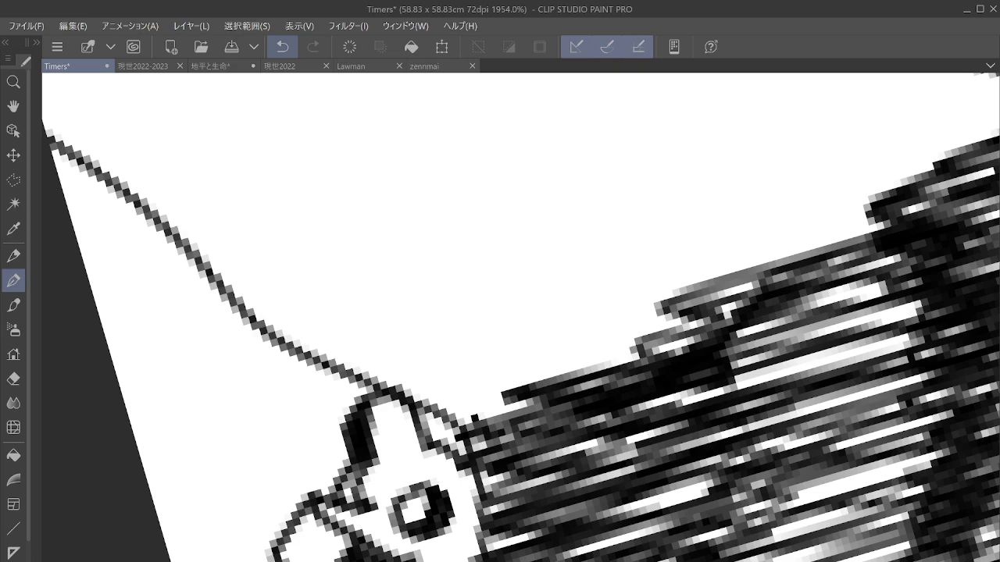
{"action": "scroll", "coordinate": [308, 379], "scroll_direction": "up", "scroll_amount": 2}
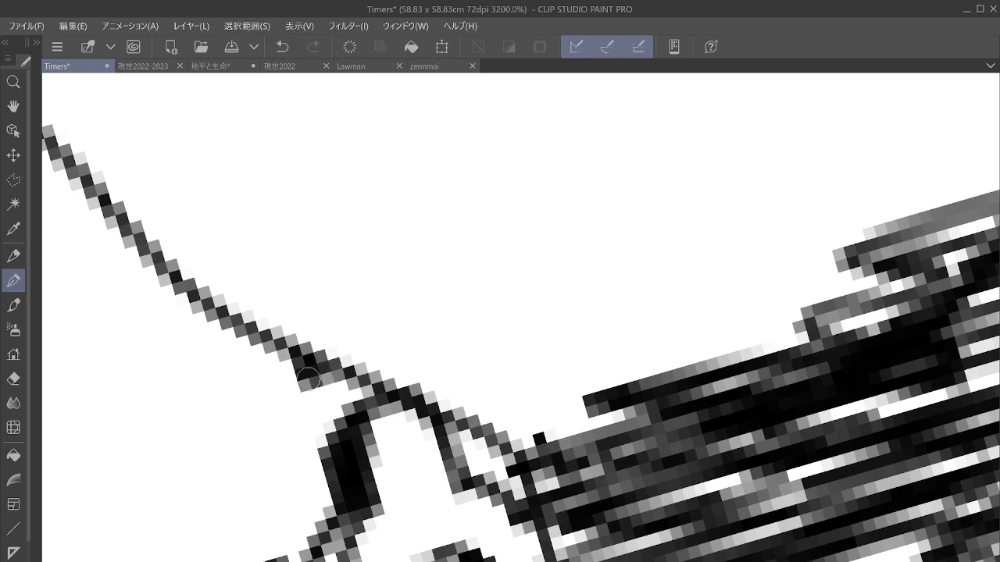
{"action": "mouse_move", "coordinate": [308, 379]}
{"action": "left_mouse_down"}
{"action": "mouse_move", "coordinate": [326, 418]}
{"action": "mouse_move", "coordinate": [351, 405]}
{"action": "mouse_move", "coordinate": [334, 412]}
{"action": "mouse_move", "coordinate": [326, 447]}
{"action": "mouse_move", "coordinate": [368, 387]}
{"action": "mouse_move", "coordinate": [432, 222]}
{"action": "left_mouse_up"}
{"action": "mouse_move", "coordinate": [299, 198]}
{"action": "left_mouse_down"}
{"action": "mouse_move", "coordinate": [294, 273]}
{"action": "mouse_move", "coordinate": [322, 190]}
{"action": "mouse_move", "coordinate": [312, 363]}
{"action": "mouse_move", "coordinate": [309, 203]}
{"action": "mouse_move", "coordinate": [300, 267]}
{"action": "mouse_move", "coordinate": [303, 298]}
{"action": "mouse_move", "coordinate": [309, 193]}
{"action": "mouse_move", "coordinate": [289, 357]}
{"action": "mouse_move", "coordinate": [304, 457]}
{"action": "mouse_move", "coordinate": [313, 428]}
{"action": "mouse_move", "coordinate": [327, 437]}
{"action": "mouse_move", "coordinate": [355, 423]}
{"action": "mouse_move", "coordinate": [294, 379]}
{"action": "mouse_move", "coordinate": [314, 384]}
{"action": "mouse_move", "coordinate": [305, 336]}
{"action": "left_mouse_up"}
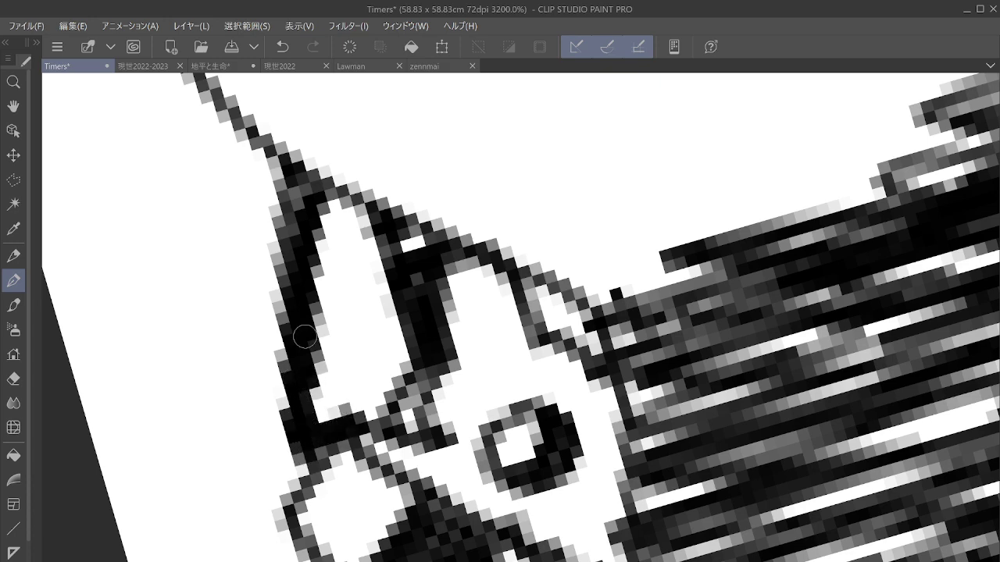
{"action": "scroll", "coordinate": [305, 335], "scroll_direction": "down", "scroll_amount": 3}
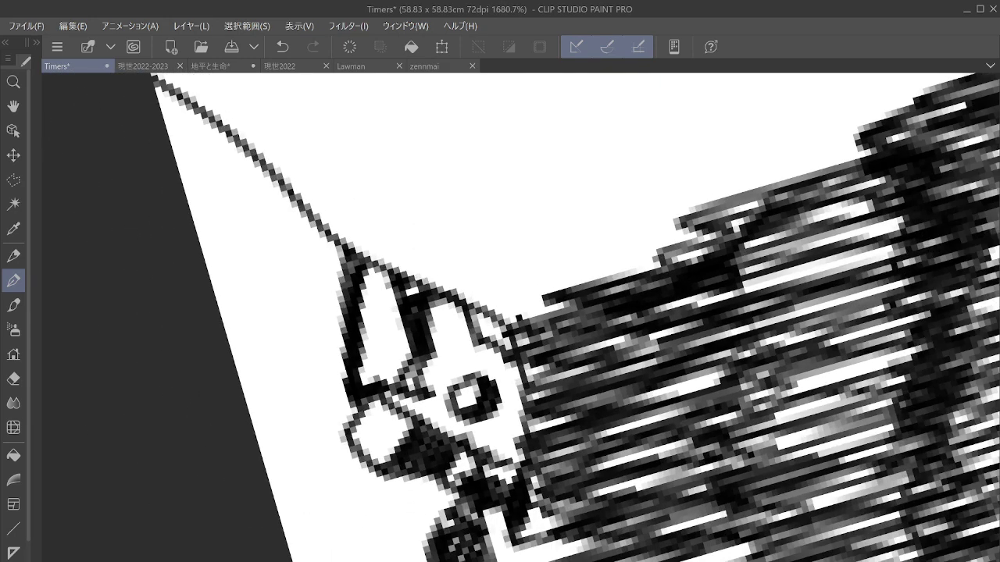
{"action": "left_click_drag", "start_coordinate": [500, 406], "coordinate": [448, 197]}
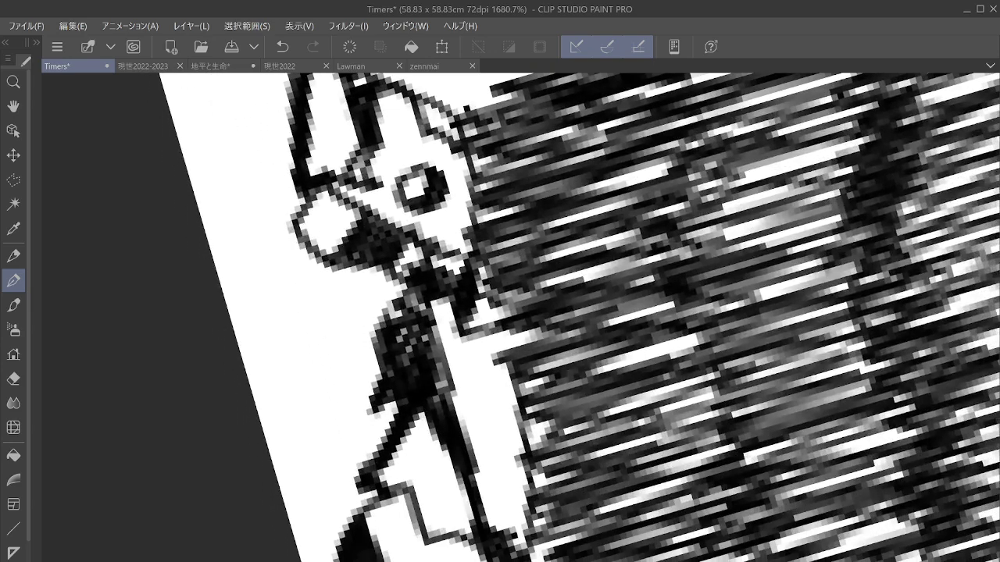
{"action": "scroll", "coordinate": [367, 391], "scroll_direction": "up", "scroll_amount": 2}
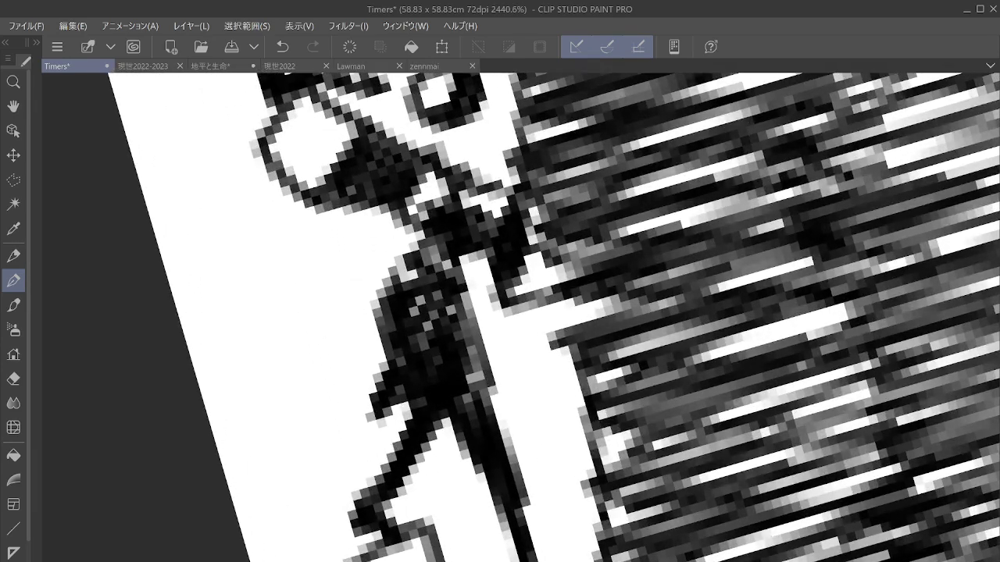
Step: Draw a third small figure's dark torso and two legs between the second figure and the canvas edge
{"action": "scroll", "coordinate": [352, 394], "scroll_direction": "up", "scroll_amount": 1}
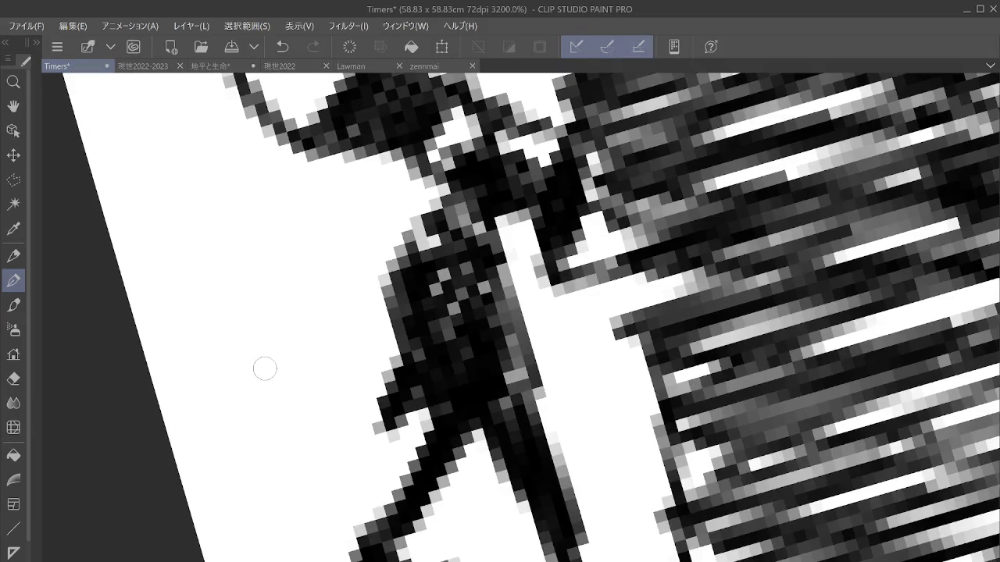
{"action": "mouse_move", "coordinate": [265, 369]}
{"action": "left_mouse_down"}
{"action": "mouse_move", "coordinate": [293, 341]}
{"action": "mouse_move", "coordinate": [266, 344]}
{"action": "mouse_move", "coordinate": [270, 329]}
{"action": "mouse_move", "coordinate": [306, 347]}
{"action": "mouse_move", "coordinate": [272, 328]}
{"action": "mouse_move", "coordinate": [287, 296]}
{"action": "mouse_move", "coordinate": [302, 337]}
{"action": "mouse_move", "coordinate": [294, 352]}
{"action": "mouse_move", "coordinate": [258, 353]}
{"action": "mouse_move", "coordinate": [261, 387]}
{"action": "mouse_move", "coordinate": [274, 430]}
{"action": "mouse_move", "coordinate": [301, 428]}
{"action": "mouse_move", "coordinate": [275, 390]}
{"action": "mouse_move", "coordinate": [272, 366]}
{"action": "mouse_move", "coordinate": [288, 389]}
{"action": "mouse_move", "coordinate": [292, 361]}
{"action": "mouse_move", "coordinate": [302, 365]}
{"action": "mouse_move", "coordinate": [312, 388]}
{"action": "mouse_move", "coordinate": [276, 439]}
{"action": "mouse_move", "coordinate": [293, 460]}
{"action": "mouse_move", "coordinate": [302, 442]}
{"action": "mouse_move", "coordinate": [318, 516]}
{"action": "left_mouse_up"}
{"action": "left_click_drag", "start_coordinate": [315, 413], "coordinate": [386, 560]}
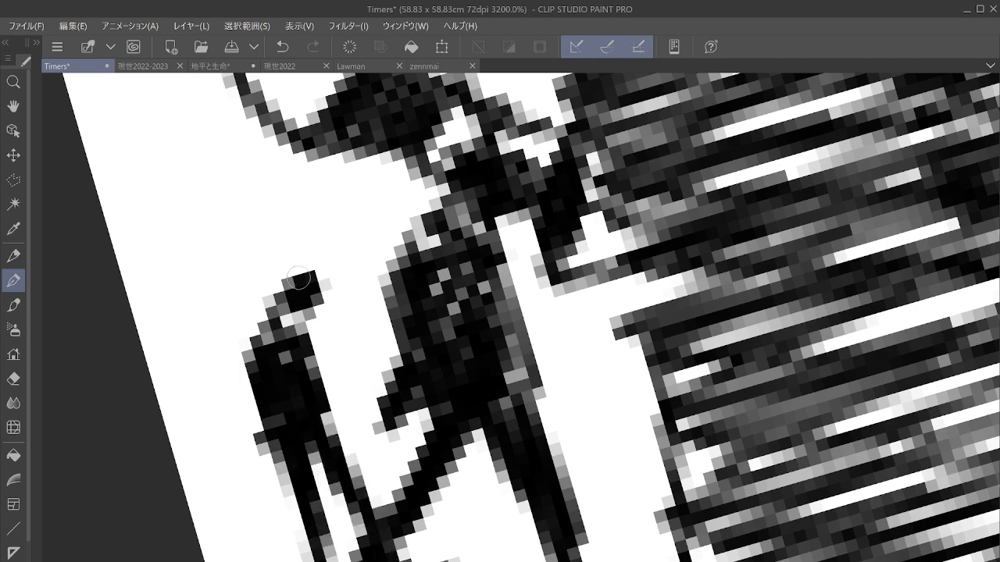
Step: Add the third figure's shoulders and its gear head with teeth and a centre hole beside the second figure's head
{"action": "mouse_move", "coordinate": [292, 294]}
{"action": "left_mouse_down"}
{"action": "mouse_move", "coordinate": [258, 301]}
{"action": "mouse_move", "coordinate": [312, 248]}
{"action": "mouse_move", "coordinate": [258, 281]}
{"action": "mouse_move", "coordinate": [338, 258]}
{"action": "mouse_move", "coordinate": [325, 293]}
{"action": "mouse_move", "coordinate": [337, 309]}
{"action": "mouse_move", "coordinate": [335, 286]}
{"action": "mouse_move", "coordinate": [346, 317]}
{"action": "mouse_move", "coordinate": [387, 242]}
{"action": "left_mouse_up"}
{"action": "mouse_move", "coordinate": [275, 238]}
{"action": "left_mouse_down"}
{"action": "mouse_move", "coordinate": [224, 239]}
{"action": "mouse_move", "coordinate": [220, 275]}
{"action": "mouse_move", "coordinate": [245, 271]}
{"action": "mouse_move", "coordinate": [212, 257]}
{"action": "mouse_move", "coordinate": [239, 228]}
{"action": "mouse_move", "coordinate": [195, 197]}
{"action": "mouse_move", "coordinate": [165, 230]}
{"action": "mouse_move", "coordinate": [192, 285]}
{"action": "mouse_move", "coordinate": [208, 202]}
{"action": "mouse_move", "coordinate": [229, 183]}
{"action": "mouse_move", "coordinate": [266, 177]}
{"action": "mouse_move", "coordinate": [243, 166]}
{"action": "mouse_move", "coordinate": [229, 179]}
{"action": "mouse_move", "coordinate": [259, 122]}
{"action": "mouse_move", "coordinate": [244, 93]}
{"action": "mouse_move", "coordinate": [228, 121]}
{"action": "mouse_move", "coordinate": [244, 118]}
{"action": "mouse_move", "coordinate": [279, 142]}
{"action": "mouse_move", "coordinate": [294, 190]}
{"action": "mouse_move", "coordinate": [279, 197]}
{"action": "mouse_move", "coordinate": [333, 211]}
{"action": "mouse_move", "coordinate": [321, 162]}
{"action": "mouse_move", "coordinate": [308, 160]}
{"action": "mouse_move", "coordinate": [308, 209]}
{"action": "mouse_move", "coordinate": [334, 177]}
{"action": "mouse_move", "coordinate": [315, 223]}
{"action": "left_mouse_up"}
{"action": "mouse_move", "coordinate": [288, 291]}
{"action": "left_mouse_down"}
{"action": "mouse_move", "coordinate": [283, 281]}
{"action": "mouse_move", "coordinate": [304, 277]}
{"action": "left_mouse_up"}
Step: Draw a fourth small figure's dark torso above the third figure, with its shoulders and the dark underside of its head
{"action": "mouse_move", "coordinate": [367, 152]}
{"action": "left_mouse_down"}
{"action": "mouse_move", "coordinate": [366, 188]}
{"action": "mouse_move", "coordinate": [406, 168]}
{"action": "mouse_move", "coordinate": [383, 156]}
{"action": "mouse_move", "coordinate": [387, 217]}
{"action": "mouse_move", "coordinate": [377, 213]}
{"action": "mouse_move", "coordinate": [402, 385]}
{"action": "mouse_move", "coordinate": [431, 471]}
{"action": "mouse_move", "coordinate": [469, 530]}
{"action": "left_mouse_up"}
{"action": "scroll", "coordinate": [529, 317], "scroll_direction": "up", "scroll_amount": 3}
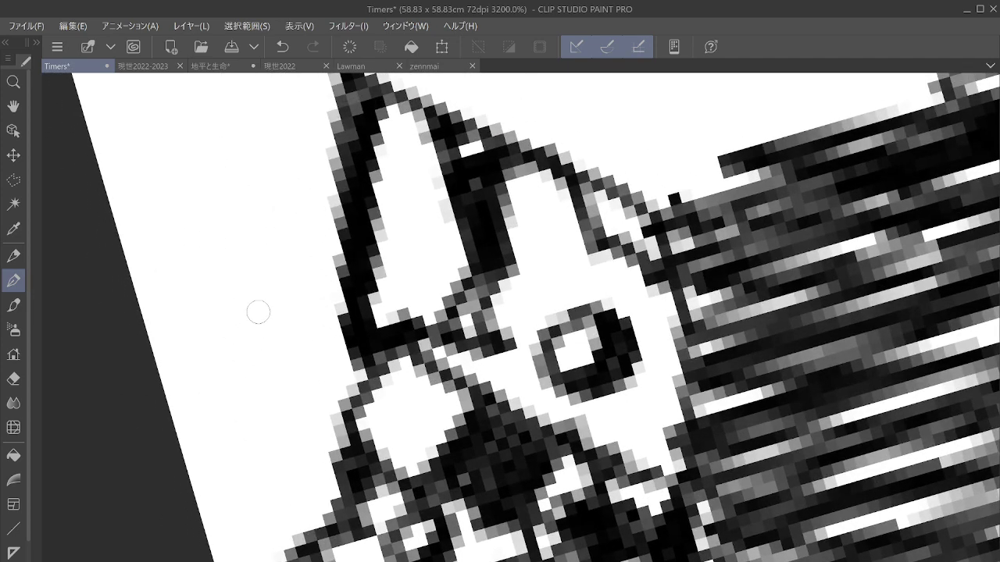
{"action": "mouse_move", "coordinate": [240, 334]}
{"action": "left_mouse_down"}
{"action": "mouse_move", "coordinate": [276, 325]}
{"action": "mouse_move", "coordinate": [260, 309]}
{"action": "mouse_move", "coordinate": [289, 326]}
{"action": "mouse_move", "coordinate": [255, 303]}
{"action": "mouse_move", "coordinate": [280, 261]}
{"action": "mouse_move", "coordinate": [292, 328]}
{"action": "mouse_move", "coordinate": [258, 317]}
{"action": "mouse_move", "coordinate": [242, 331]}
{"action": "mouse_move", "coordinate": [256, 374]}
{"action": "mouse_move", "coordinate": [253, 364]}
{"action": "mouse_move", "coordinate": [245, 414]}
{"action": "mouse_move", "coordinate": [279, 402]}
{"action": "mouse_move", "coordinate": [291, 336]}
{"action": "mouse_move", "coordinate": [298, 396]}
{"action": "mouse_move", "coordinate": [268, 413]}
{"action": "mouse_move", "coordinate": [275, 532]}
{"action": "mouse_move", "coordinate": [288, 416]}
{"action": "mouse_move", "coordinate": [280, 554]}
{"action": "mouse_move", "coordinate": [304, 438]}
{"action": "mouse_move", "coordinate": [288, 385]}
{"action": "mouse_move", "coordinate": [303, 383]}
{"action": "mouse_move", "coordinate": [319, 433]}
{"action": "left_mouse_up"}
{"action": "scroll", "coordinate": [319, 431], "scroll_direction": "up", "scroll_amount": 5}
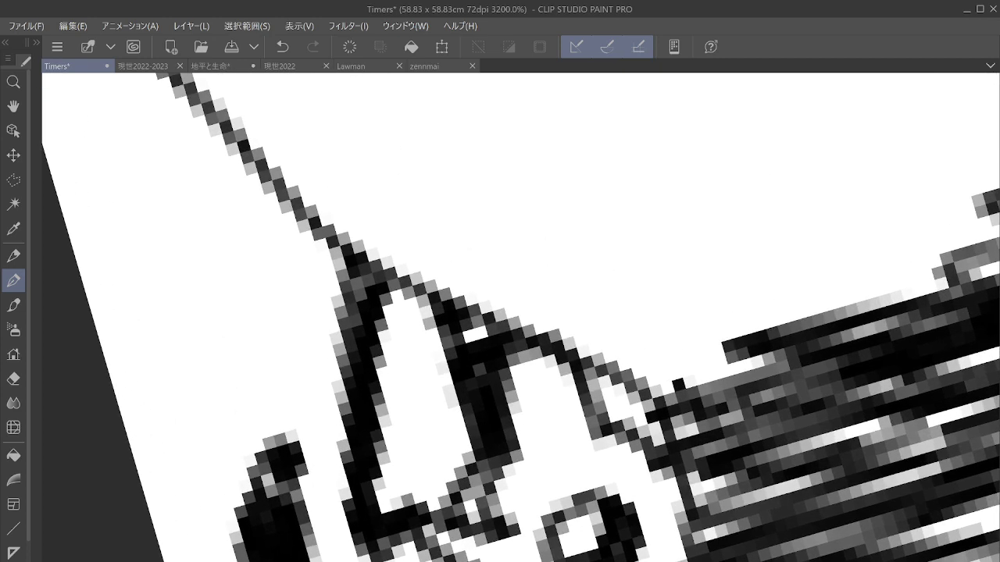
{"action": "mouse_move", "coordinate": [272, 459]}
{"action": "left_mouse_down"}
{"action": "mouse_move", "coordinate": [259, 396]}
{"action": "mouse_move", "coordinate": [279, 408]}
{"action": "mouse_move", "coordinate": [325, 409]}
{"action": "mouse_move", "coordinate": [314, 451]}
{"action": "mouse_move", "coordinate": [331, 451]}
{"action": "mouse_move", "coordinate": [326, 423]}
{"action": "mouse_move", "coordinate": [338, 496]}
{"action": "mouse_move", "coordinate": [260, 388]}
{"action": "mouse_move", "coordinate": [258, 403]}
{"action": "mouse_move", "coordinate": [240, 397]}
{"action": "mouse_move", "coordinate": [184, 441]}
{"action": "mouse_move", "coordinate": [225, 439]}
{"action": "mouse_move", "coordinate": [234, 404]}
{"action": "mouse_move", "coordinate": [208, 417]}
{"action": "left_mouse_up"}
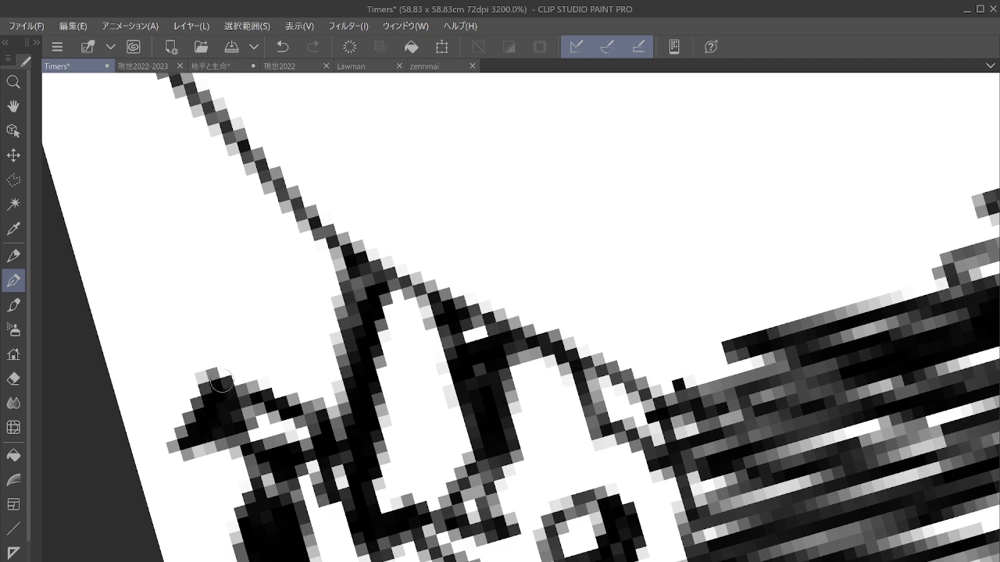
Step: Outline the fourth figure's gear head with teeth and a shaded centre hole, joining it to the large gear's outline
{"action": "mouse_move", "coordinate": [222, 381]}
{"action": "left_mouse_down"}
{"action": "mouse_move", "coordinate": [180, 360]}
{"action": "mouse_move", "coordinate": [143, 382]}
{"action": "mouse_move", "coordinate": [177, 454]}
{"action": "mouse_move", "coordinate": [180, 350]}
{"action": "mouse_move", "coordinate": [247, 326]}
{"action": "mouse_move", "coordinate": [241, 339]}
{"action": "mouse_move", "coordinate": [247, 290]}
{"action": "mouse_move", "coordinate": [216, 332]}
{"action": "mouse_move", "coordinate": [254, 282]}
{"action": "mouse_move", "coordinate": [257, 221]}
{"action": "mouse_move", "coordinate": [222, 267]}
{"action": "mouse_move", "coordinate": [243, 245]}
{"action": "mouse_move", "coordinate": [228, 276]}
{"action": "mouse_move", "coordinate": [246, 263]}
{"action": "mouse_move", "coordinate": [263, 206]}
{"action": "mouse_move", "coordinate": [295, 203]}
{"action": "left_mouse_up"}
{"action": "mouse_move", "coordinate": [286, 322]}
{"action": "left_mouse_down"}
{"action": "mouse_move", "coordinate": [299, 383]}
{"action": "mouse_move", "coordinate": [336, 371]}
{"action": "left_mouse_up"}
{"action": "mouse_move", "coordinate": [279, 324]}
{"action": "left_mouse_down"}
{"action": "mouse_move", "coordinate": [322, 306]}
{"action": "mouse_move", "coordinate": [339, 362]}
{"action": "left_mouse_up"}
{"action": "mouse_move", "coordinate": [317, 332]}
{"action": "left_mouse_down"}
{"action": "mouse_move", "coordinate": [324, 371]}
{"action": "mouse_move", "coordinate": [306, 373]}
{"action": "left_mouse_up"}
{"action": "mouse_move", "coordinate": [269, 430]}
{"action": "left_mouse_down"}
{"action": "mouse_move", "coordinate": [293, 441]}
{"action": "mouse_move", "coordinate": [266, 438]}
{"action": "mouse_move", "coordinate": [260, 405]}
{"action": "left_mouse_up"}
{"action": "left_click_drag", "start_coordinate": [340, 249], "coordinate": [364, 328]}
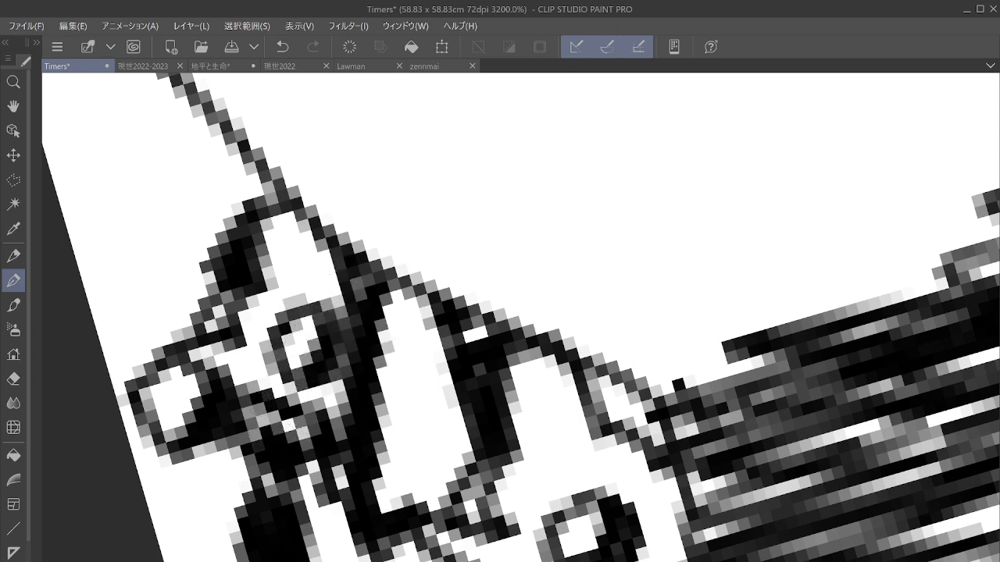
Step: Add a dark narrow wedge above the fourth figure's gear head, tapering up to the large gear's outline
{"action": "scroll", "coordinate": [379, 381], "scroll_direction": "down", "scroll_amount": 5}
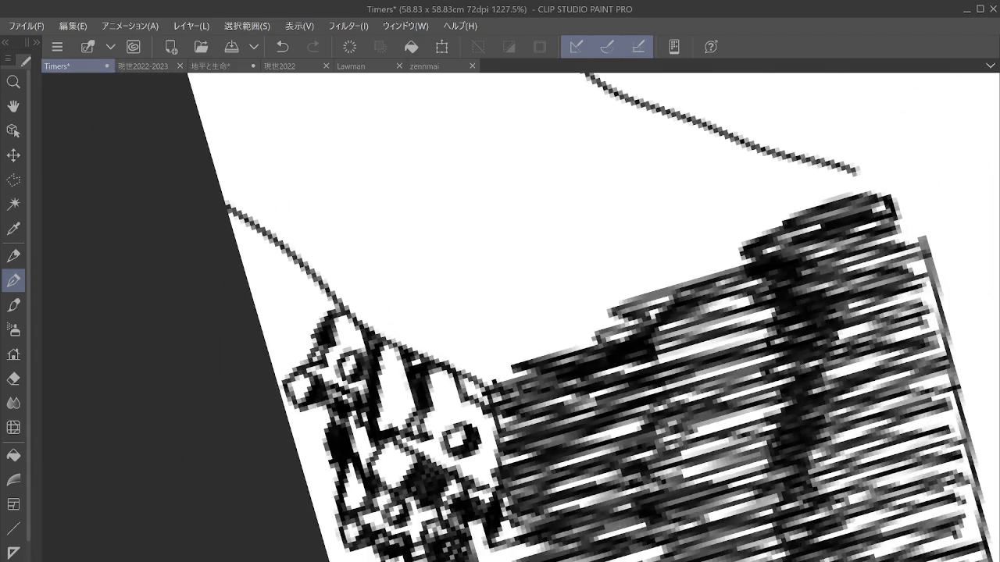
{"action": "scroll", "coordinate": [499, 312], "scroll_direction": "down", "scroll_amount": 10}
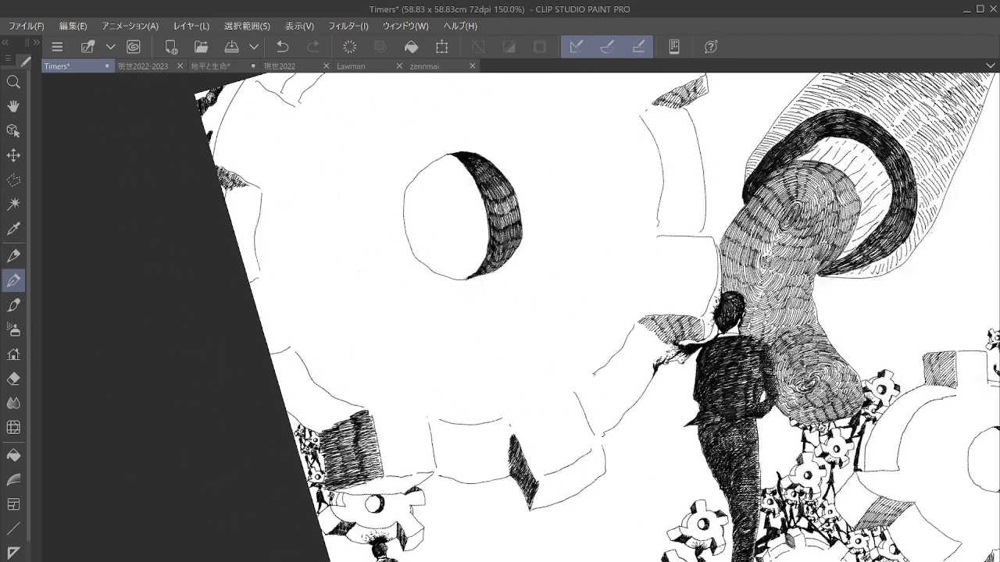
{"action": "scroll", "coordinate": [499, 312], "scroll_direction": "down", "scroll_amount": 4}
{"action": "scroll", "coordinate": [500, 312], "scroll_direction": "down", "scroll_amount": 2}
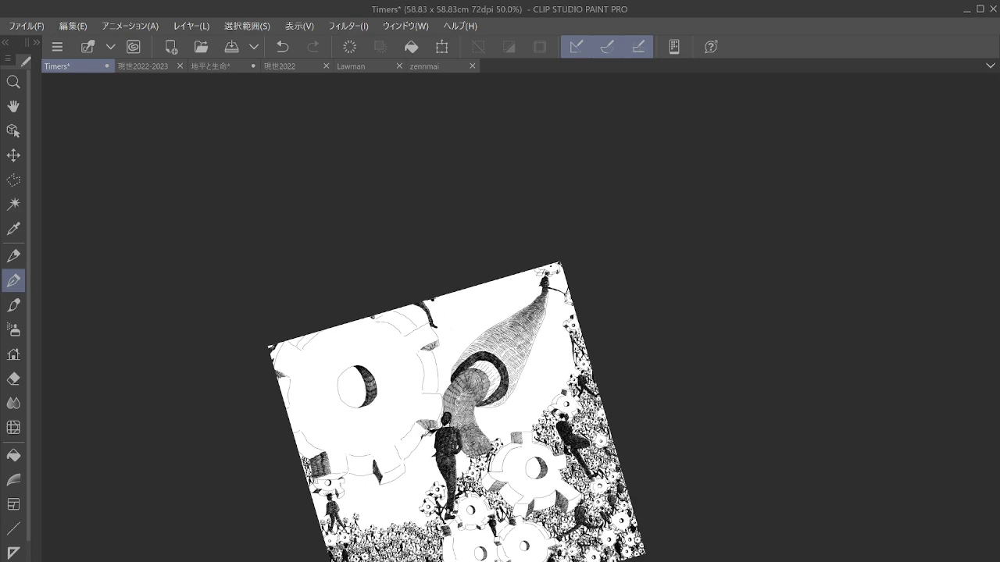
{"action": "scroll", "coordinate": [303, 461], "scroll_direction": "up", "scroll_amount": 14}
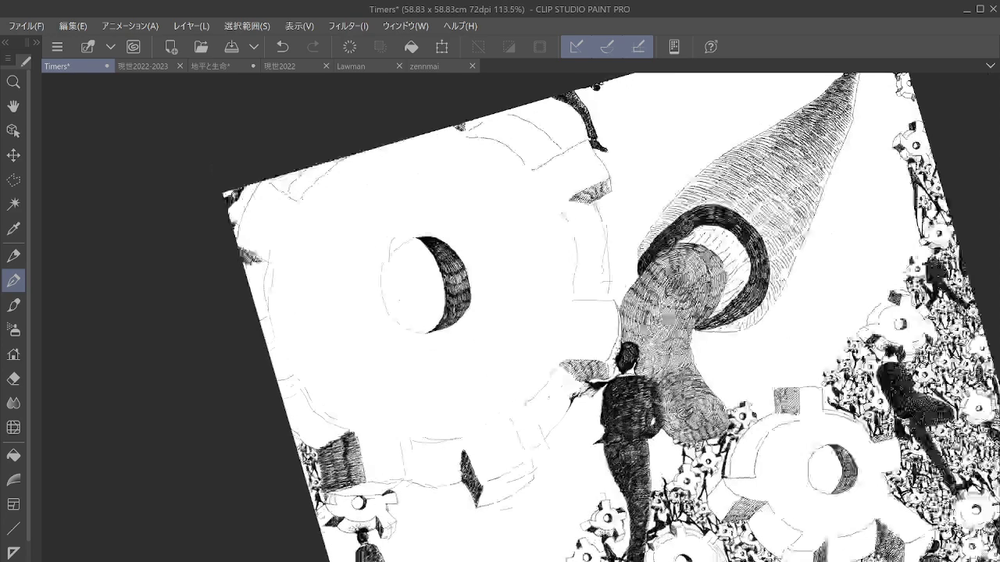
{"action": "scroll", "coordinate": [281, 430], "scroll_direction": "up", "scroll_amount": 4}
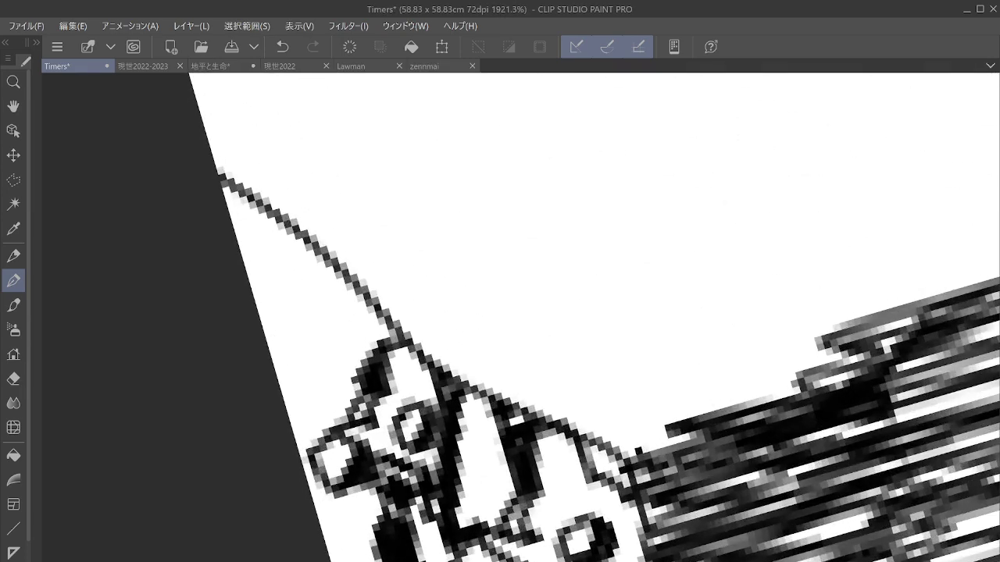
{"action": "scroll", "coordinate": [511, 249], "scroll_direction": "up", "scroll_amount": 2}
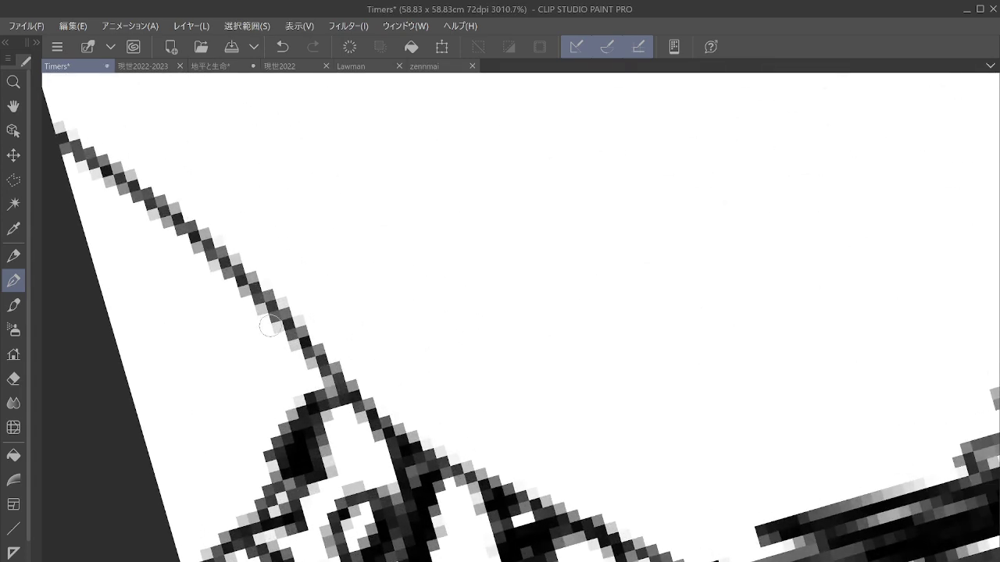
{"action": "left_click_drag", "start_coordinate": [269, 326], "coordinate": [278, 370]}
{"action": "mouse_move", "coordinate": [291, 350]}
{"action": "left_mouse_down"}
{"action": "mouse_move", "coordinate": [279, 398]}
{"action": "mouse_move", "coordinate": [289, 389]}
{"action": "mouse_move", "coordinate": [306, 402]}
{"action": "mouse_move", "coordinate": [274, 394]}
{"action": "mouse_move", "coordinate": [297, 401]}
{"action": "left_mouse_up"}
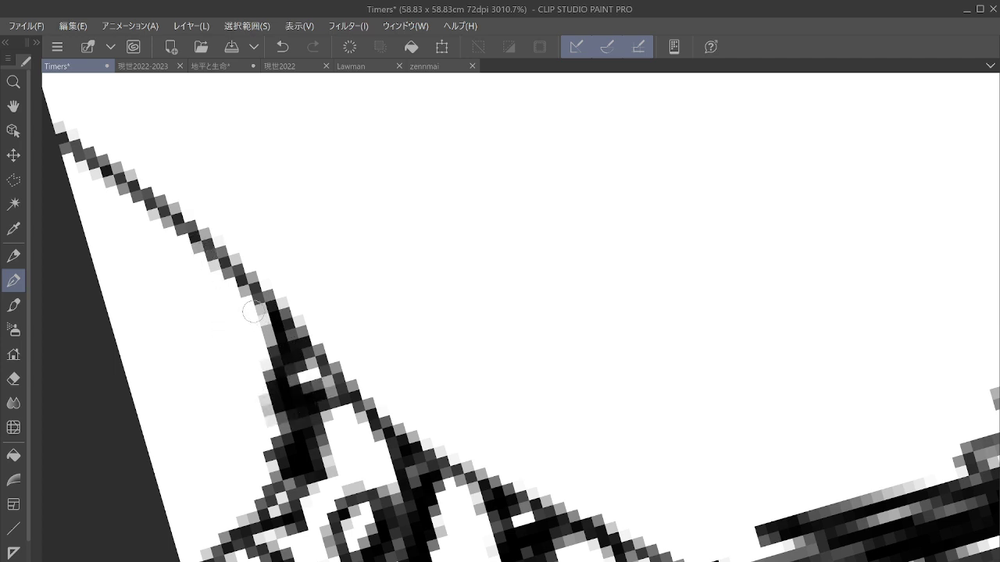
Step: Draw a fifth small figure with dark torso, legs and a shaded gear head in the gap by the canvas edge
{"action": "mouse_move", "coordinate": [187, 408]}
{"action": "left_mouse_down"}
{"action": "mouse_move", "coordinate": [213, 390]}
{"action": "mouse_move", "coordinate": [192, 391]}
{"action": "mouse_move", "coordinate": [195, 374]}
{"action": "mouse_move", "coordinate": [180, 416]}
{"action": "mouse_move", "coordinate": [184, 438]}
{"action": "mouse_move", "coordinate": [195, 437]}
{"action": "mouse_move", "coordinate": [194, 414]}
{"action": "mouse_move", "coordinate": [203, 399]}
{"action": "mouse_move", "coordinate": [211, 406]}
{"action": "mouse_move", "coordinate": [209, 440]}
{"action": "mouse_move", "coordinate": [195, 435]}
{"action": "mouse_move", "coordinate": [207, 553]}
{"action": "mouse_move", "coordinate": [192, 439]}
{"action": "mouse_move", "coordinate": [207, 561]}
{"action": "left_mouse_up"}
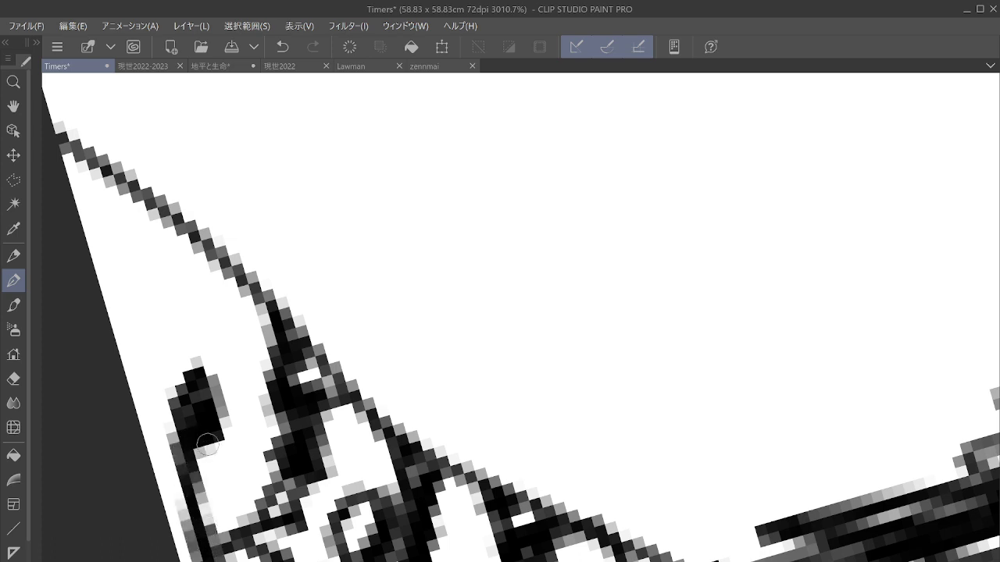
{"action": "mouse_move", "coordinate": [206, 445]}
{"action": "left_mouse_down"}
{"action": "mouse_move", "coordinate": [238, 527]}
{"action": "mouse_move", "coordinate": [231, 506]}
{"action": "left_mouse_up"}
{"action": "mouse_move", "coordinate": [186, 374]}
{"action": "left_mouse_down"}
{"action": "mouse_move", "coordinate": [192, 346]}
{"action": "mouse_move", "coordinate": [207, 367]}
{"action": "mouse_move", "coordinate": [223, 368]}
{"action": "mouse_move", "coordinate": [223, 358]}
{"action": "mouse_move", "coordinate": [227, 390]}
{"action": "mouse_move", "coordinate": [224, 359]}
{"action": "mouse_move", "coordinate": [235, 383]}
{"action": "mouse_move", "coordinate": [248, 360]}
{"action": "mouse_move", "coordinate": [179, 339]}
{"action": "mouse_move", "coordinate": [147, 359]}
{"action": "mouse_move", "coordinate": [179, 339]}
{"action": "mouse_move", "coordinate": [157, 316]}
{"action": "mouse_move", "coordinate": [147, 354]}
{"action": "mouse_move", "coordinate": [132, 342]}
{"action": "mouse_move", "coordinate": [146, 317]}
{"action": "mouse_move", "coordinate": [180, 308]}
{"action": "mouse_move", "coordinate": [191, 256]}
{"action": "mouse_move", "coordinate": [178, 267]}
{"action": "mouse_move", "coordinate": [199, 250]}
{"action": "left_mouse_up"}
{"action": "mouse_move", "coordinate": [225, 307]}
{"action": "left_mouse_down"}
{"action": "mouse_move", "coordinate": [242, 330]}
{"action": "mouse_move", "coordinate": [250, 303]}
{"action": "mouse_move", "coordinate": [233, 323]}
{"action": "mouse_move", "coordinate": [243, 297]}
{"action": "mouse_move", "coordinate": [244, 307]}
{"action": "mouse_move", "coordinate": [223, 289]}
{"action": "left_mouse_up"}
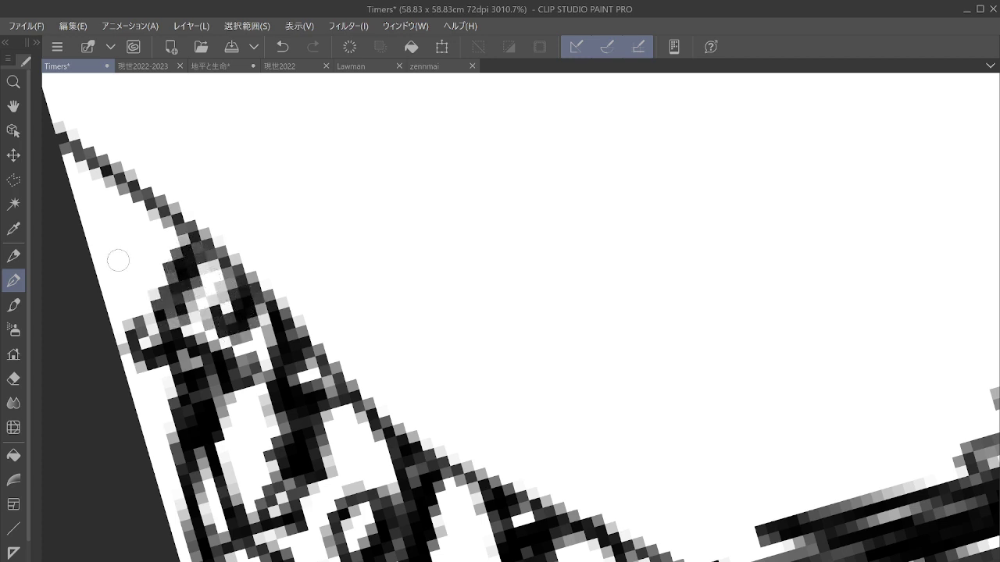
Step: Add a narrow, dark-edged tooth above the fifth figure's head, filling the remaining gap under the large gear's outline
{"action": "mouse_move", "coordinate": [108, 175]}
{"action": "left_mouse_down"}
{"action": "mouse_move", "coordinate": [128, 268]}
{"action": "mouse_move", "coordinate": [126, 194]}
{"action": "mouse_move", "coordinate": [119, 298]}
{"action": "mouse_move", "coordinate": [129, 311]}
{"action": "mouse_move", "coordinate": [146, 306]}
{"action": "mouse_move", "coordinate": [120, 279]}
{"action": "mouse_move", "coordinate": [142, 194]}
{"action": "left_mouse_up"}
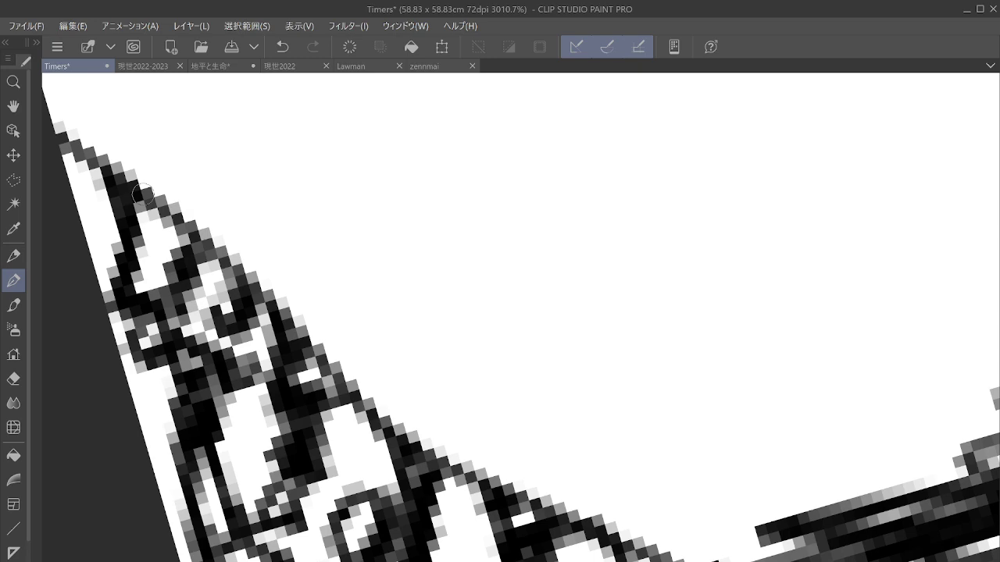
{"action": "scroll", "coordinate": [149, 453], "scroll_direction": "down", "scroll_amount": 6}
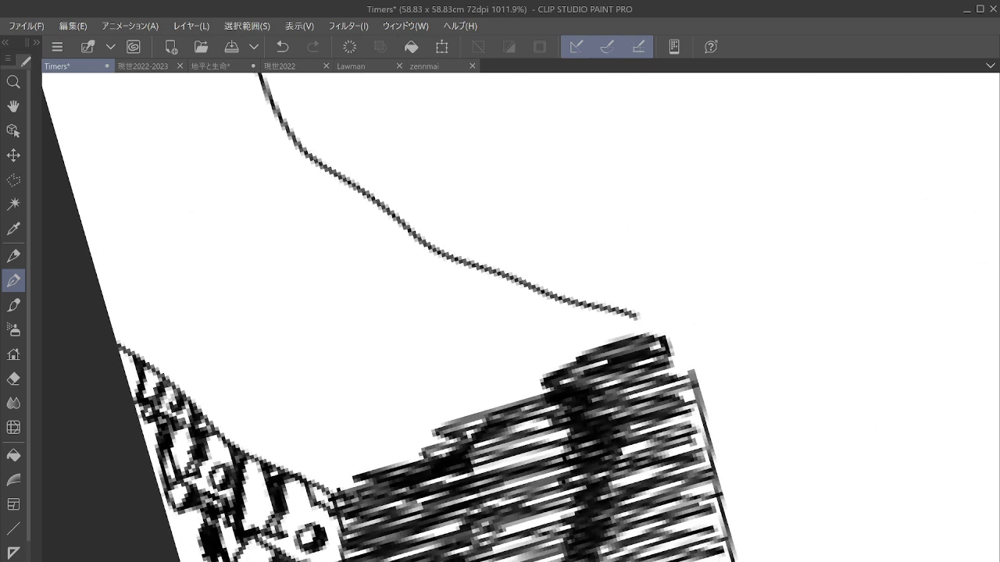
{"action": "scroll", "coordinate": [148, 458], "scroll_direction": "down", "scroll_amount": 3}
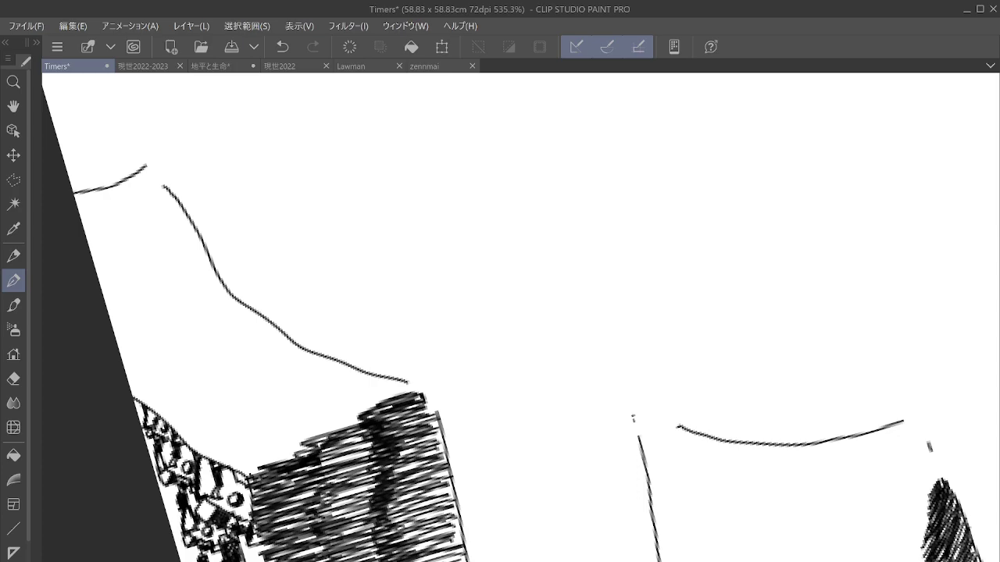
{"action": "mouse_move", "coordinate": [187, 532]}
{"action": "left_mouse_down"}
{"action": "mouse_move", "coordinate": [219, 469]}
{"action": "mouse_move", "coordinate": [184, 409]}
{"action": "left_mouse_up"}
{"action": "scroll", "coordinate": [219, 469], "scroll_direction": "up", "scroll_amount": 3}
{"action": "scroll", "coordinate": [268, 547], "scroll_direction": "up", "scroll_amount": 3}
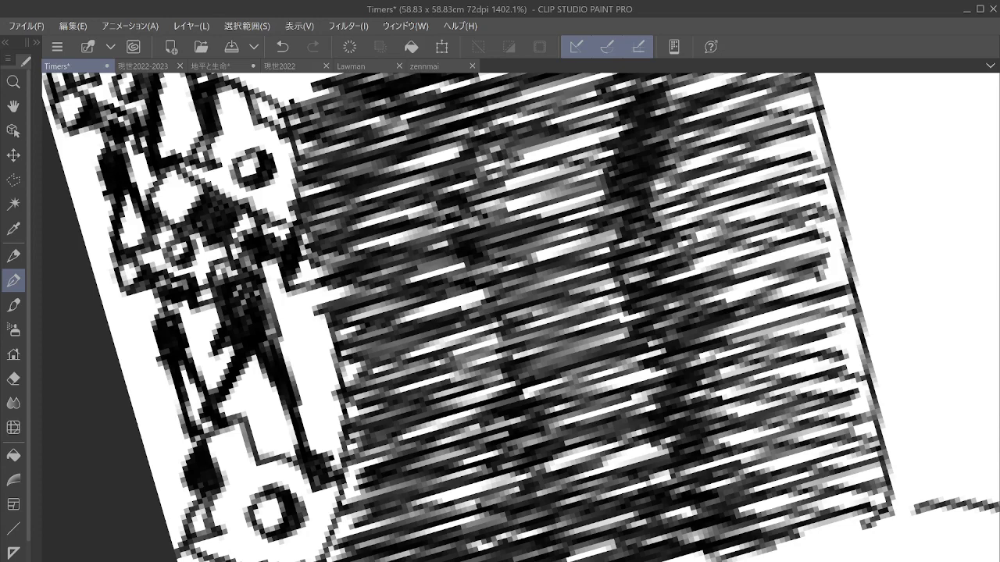
Step: Switch to the 現世2022-2023 drawing and focus on the lower edge of the large white circle beside the red triangle
{"action": "left_click", "coordinate": [289, 66]}
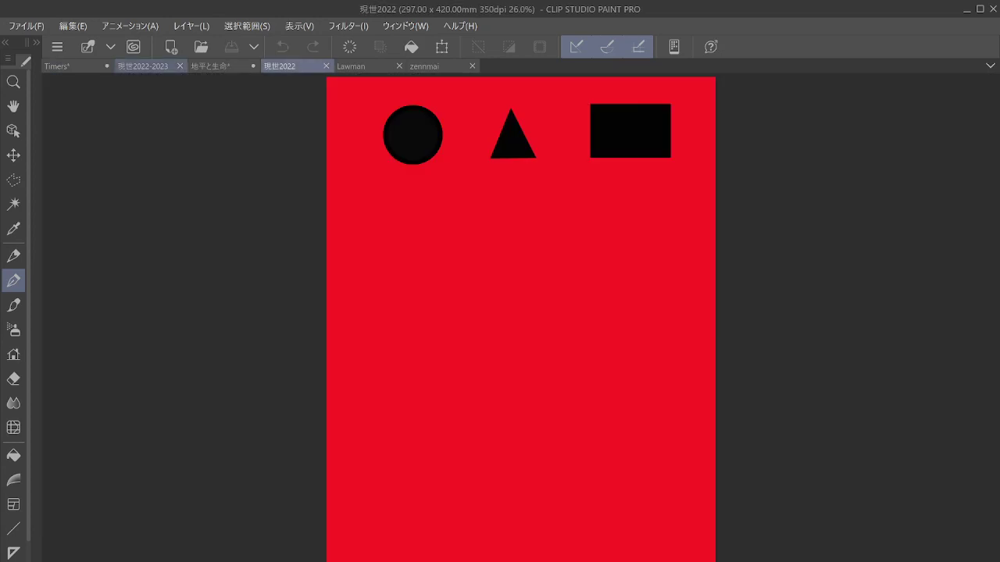
{"action": "left_click", "coordinate": [143, 66]}
{"action": "left_click_drag", "start_coordinate": [579, 258], "coordinate": [347, 459]}
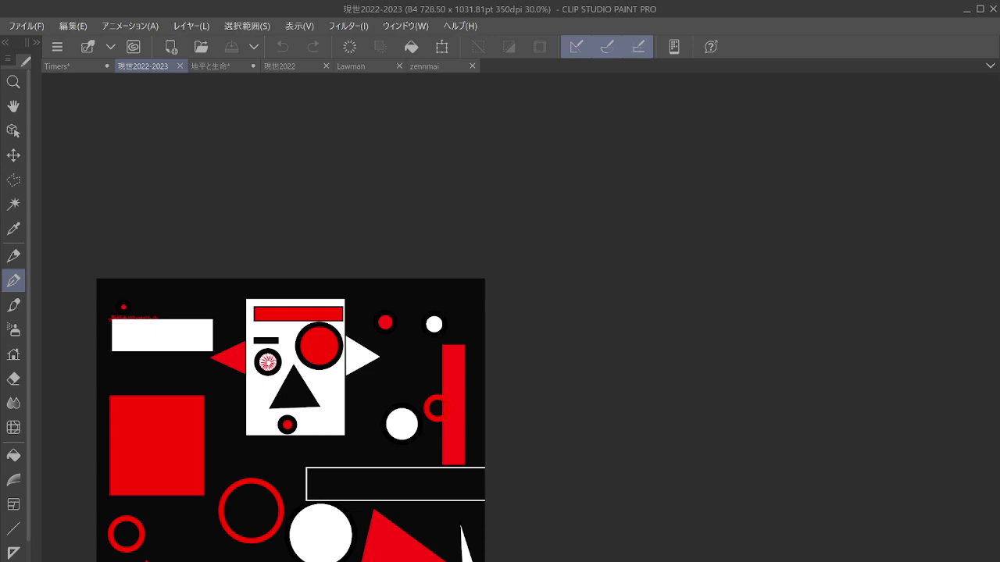
{"action": "left_click_drag", "start_coordinate": [351, 469], "coordinate": [347, 291]}
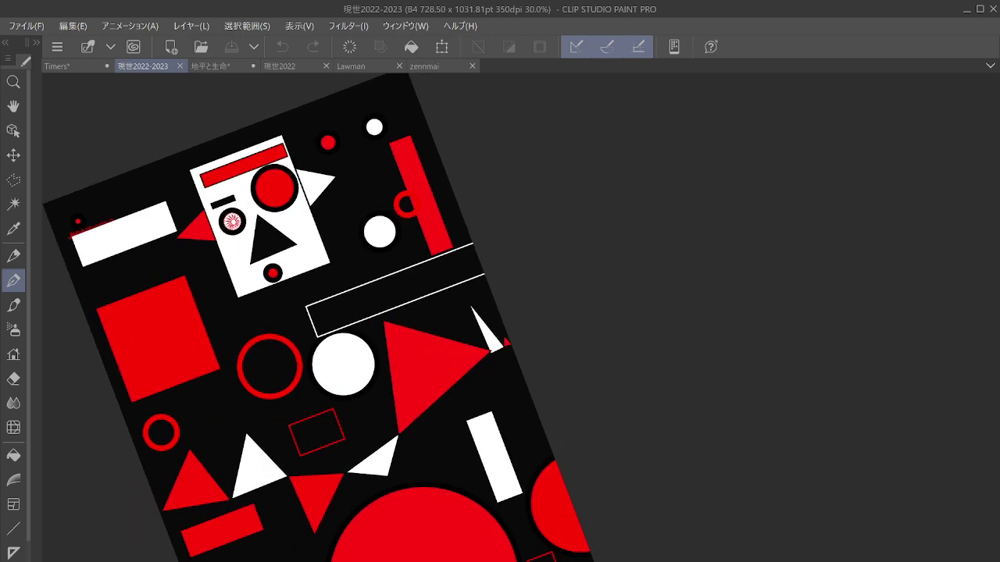
{"action": "scroll", "coordinate": [369, 361], "scroll_direction": "up", "scroll_amount": 8}
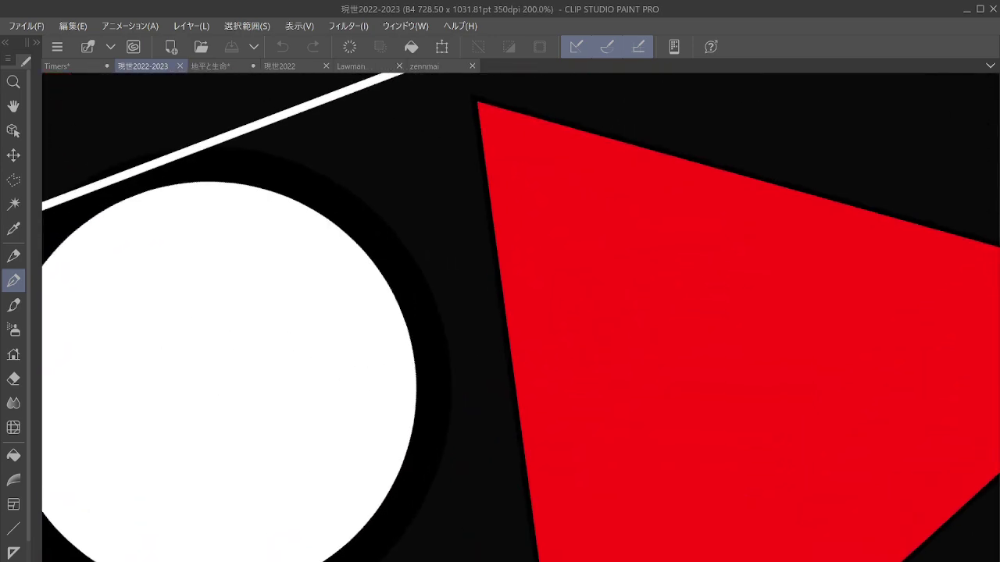
{"action": "left_click_drag", "start_coordinate": [371, 375], "coordinate": [418, 330]}
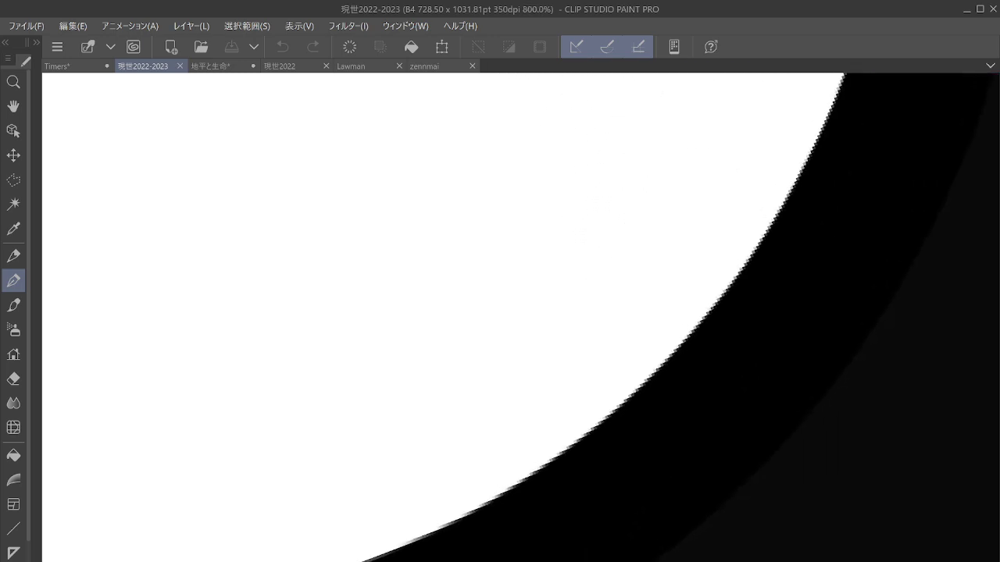
{"action": "scroll", "coordinate": [594, 313], "scroll_direction": "up", "scroll_amount": 3}
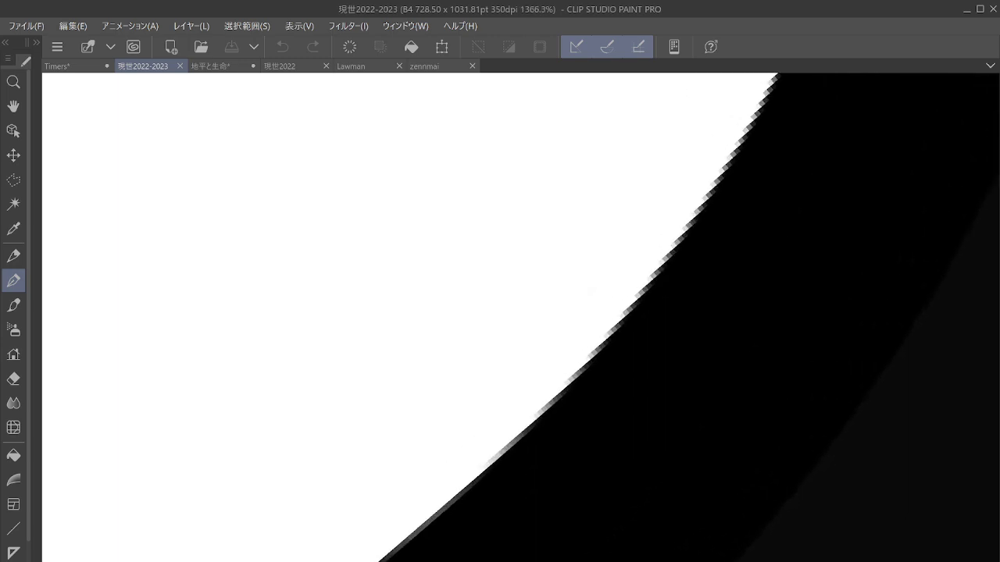
Step: Undo the stray black dot and hatch a small patch of crossing red strokes along the white circle's lower edge
{"action": "left_click", "coordinate": [410, 490]}
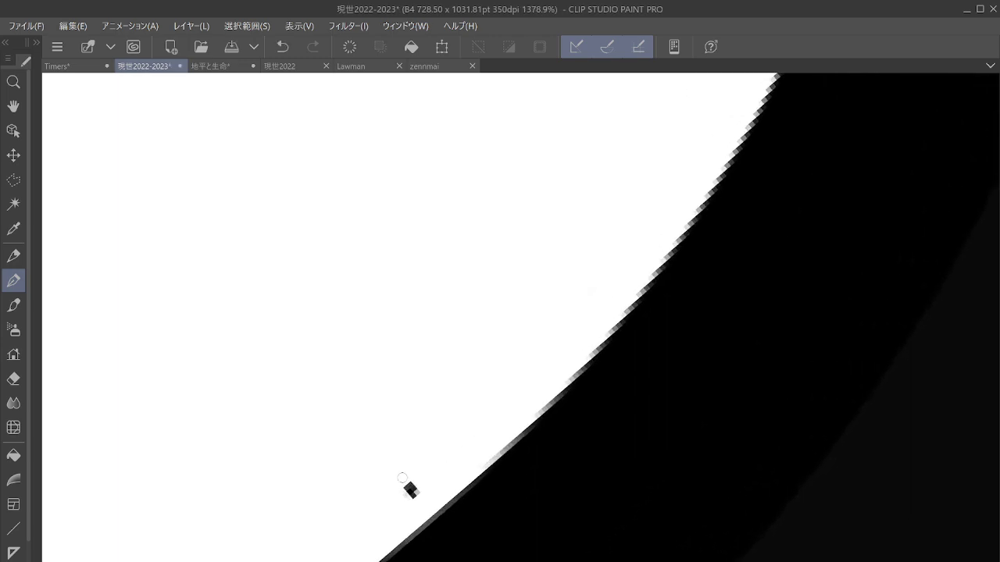
{"action": "left_click", "coordinate": [282, 47]}
{"action": "mouse_move", "coordinate": [398, 514]}
{"action": "left_mouse_down"}
{"action": "mouse_move", "coordinate": [396, 503]}
{"action": "mouse_move", "coordinate": [398, 543]}
{"action": "mouse_move", "coordinate": [413, 481]}
{"action": "mouse_move", "coordinate": [417, 530]}
{"action": "mouse_move", "coordinate": [424, 478]}
{"action": "mouse_move", "coordinate": [398, 478]}
{"action": "mouse_move", "coordinate": [403, 508]}
{"action": "mouse_move", "coordinate": [428, 486]}
{"action": "mouse_move", "coordinate": [436, 506]}
{"action": "mouse_move", "coordinate": [451, 492]}
{"action": "left_mouse_up"}
{"action": "mouse_move", "coordinate": [418, 453]}
{"action": "left_mouse_down"}
{"action": "mouse_move", "coordinate": [417, 466]}
{"action": "mouse_move", "coordinate": [420, 452]}
{"action": "mouse_move", "coordinate": [470, 476]}
{"action": "left_mouse_up"}
{"action": "mouse_move", "coordinate": [450, 442]}
{"action": "left_mouse_down"}
{"action": "mouse_move", "coordinate": [461, 458]}
{"action": "mouse_move", "coordinate": [471, 447]}
{"action": "mouse_move", "coordinate": [486, 472]}
{"action": "left_mouse_up"}
{"action": "mouse_move", "coordinate": [468, 419]}
{"action": "left_mouse_down"}
{"action": "mouse_move", "coordinate": [466, 435]}
{"action": "mouse_move", "coordinate": [473, 440]}
{"action": "mouse_move", "coordinate": [467, 415]}
{"action": "mouse_move", "coordinate": [493, 452]}
{"action": "mouse_move", "coordinate": [478, 406]}
{"action": "mouse_move", "coordinate": [477, 438]}
{"action": "mouse_move", "coordinate": [484, 432]}
{"action": "left_mouse_up"}
{"action": "scroll", "coordinate": [484, 432], "scroll_direction": "down", "scroll_amount": 5}
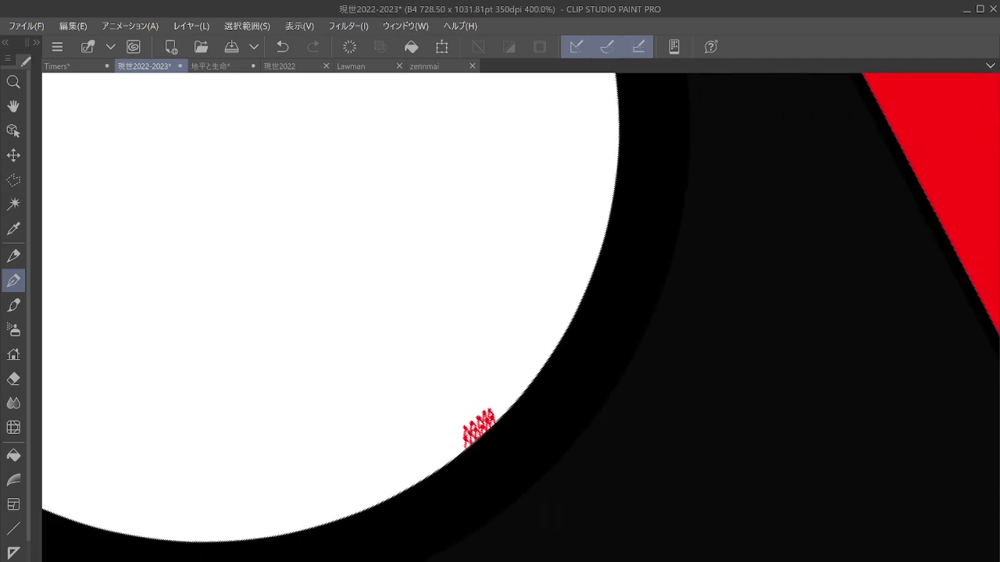
Step: Extend the upper end of the red zigzag hatching on the white circle's lower-right inner rim with a few short pen strokes
{"action": "scroll", "coordinate": [478, 426], "scroll_direction": "down", "scroll_amount": 3}
{"action": "scroll", "coordinate": [478, 425], "scroll_direction": "up", "scroll_amount": 5}
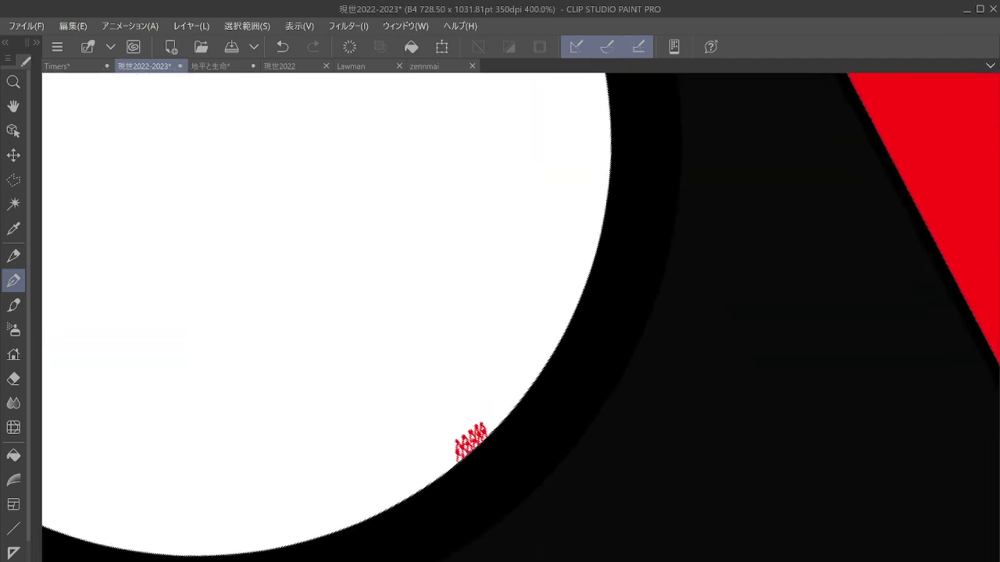
{"action": "left_click_drag", "start_coordinate": [497, 474], "coordinate": [467, 397]}
{"action": "scroll", "coordinate": [466, 397], "scroll_direction": "up", "scroll_amount": 5}
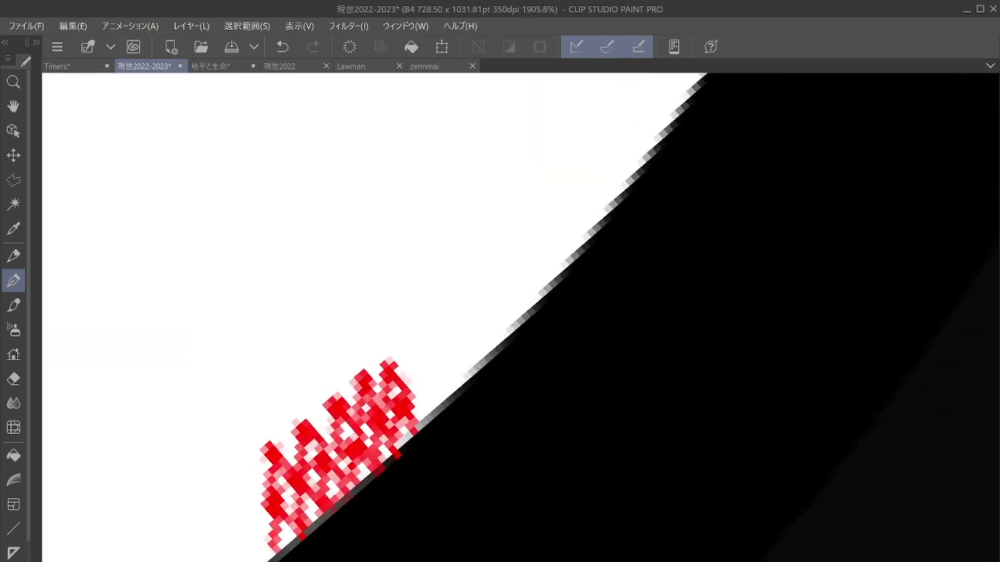
{"action": "left_click_drag", "start_coordinate": [371, 364], "coordinate": [386, 362]}
{"action": "mouse_move", "coordinate": [431, 386]}
{"action": "left_mouse_down"}
{"action": "mouse_move", "coordinate": [417, 420]}
{"action": "mouse_move", "coordinate": [448, 400]}
{"action": "left_mouse_up"}
{"action": "mouse_move", "coordinate": [407, 341]}
{"action": "left_mouse_down"}
{"action": "mouse_move", "coordinate": [414, 378]}
{"action": "mouse_move", "coordinate": [432, 370]}
{"action": "mouse_move", "coordinate": [407, 350]}
{"action": "mouse_move", "coordinate": [457, 357]}
{"action": "mouse_move", "coordinate": [457, 348]}
{"action": "mouse_move", "coordinate": [452, 373]}
{"action": "mouse_move", "coordinate": [467, 377]}
{"action": "left_mouse_up"}
{"action": "mouse_move", "coordinate": [435, 325]}
{"action": "left_mouse_down"}
{"action": "mouse_move", "coordinate": [426, 328]}
{"action": "mouse_move", "coordinate": [431, 361]}
{"action": "mouse_move", "coordinate": [435, 323]}
{"action": "left_mouse_up"}
Step: Add rows of short red zigzag strokes at the lower-left end of the hatching, stacking them inward from the circle's edge
{"action": "scroll", "coordinate": [431, 320], "scroll_direction": "down", "scroll_amount": 10}
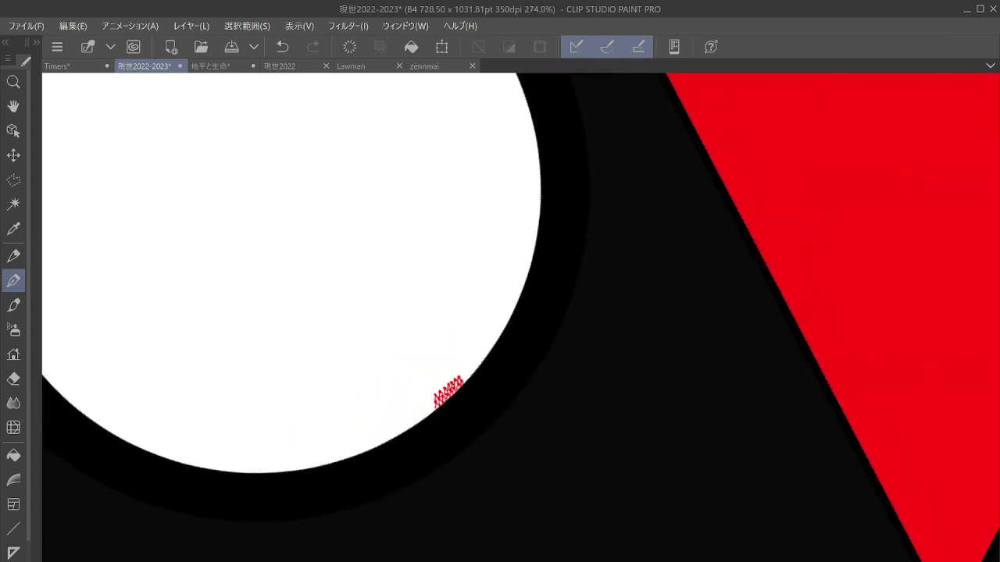
{"action": "scroll", "coordinate": [473, 400], "scroll_direction": "down", "scroll_amount": 3}
{"action": "scroll", "coordinate": [458, 393], "scroll_direction": "down", "scroll_amount": 1}
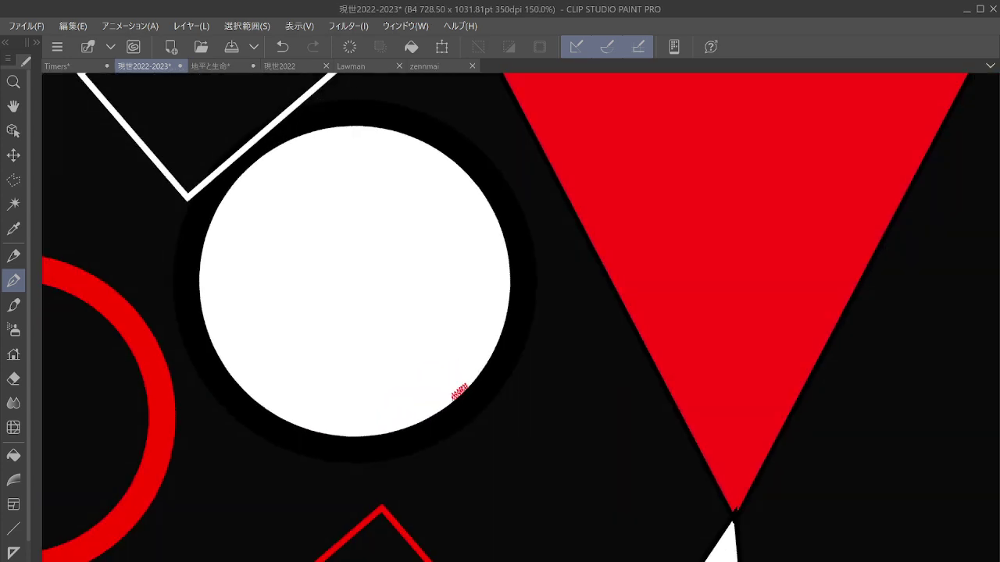
{"action": "scroll", "coordinate": [474, 384], "scroll_direction": "up", "scroll_amount": 6}
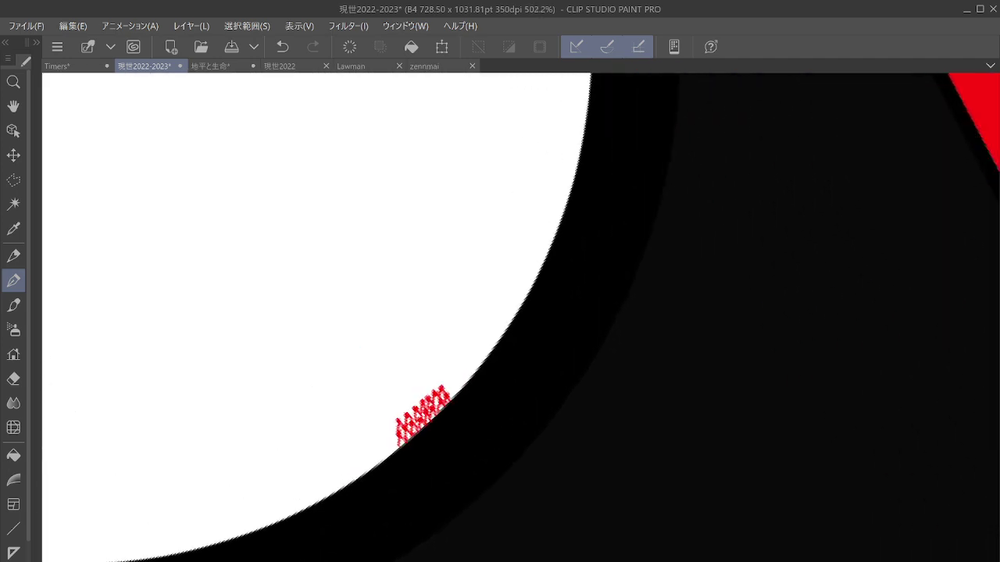
{"action": "scroll", "coordinate": [461, 394], "scroll_direction": "up", "scroll_amount": 6}
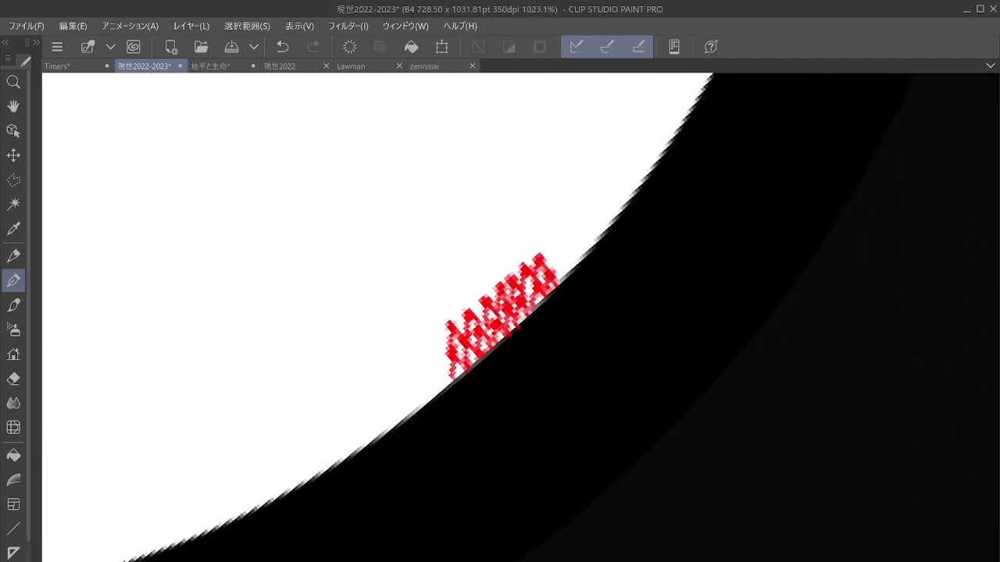
{"action": "left_click", "coordinate": [417, 360]}
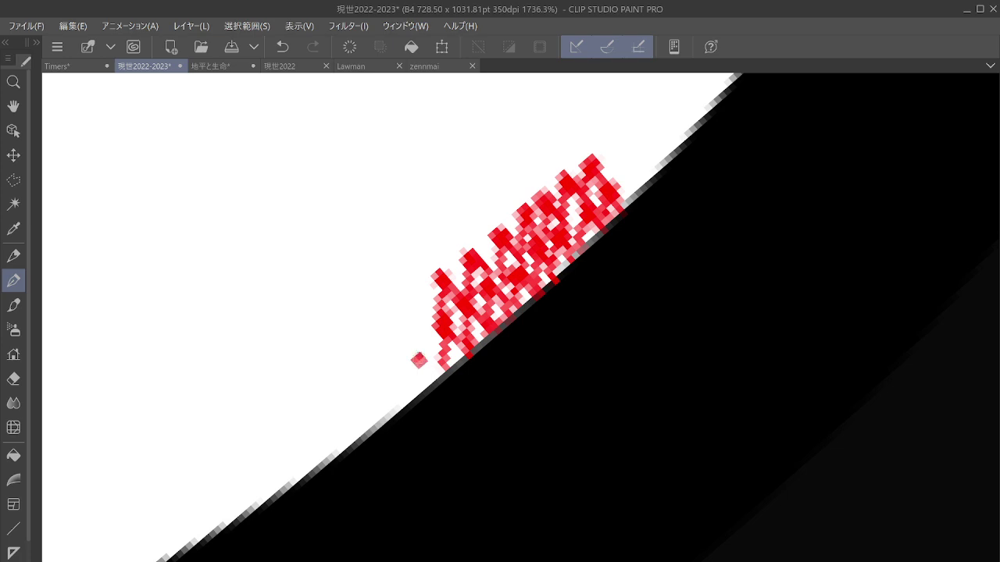
{"action": "mouse_move", "coordinate": [418, 358]}
{"action": "left_mouse_down"}
{"action": "mouse_move", "coordinate": [414, 395]}
{"action": "mouse_move", "coordinate": [435, 381]}
{"action": "left_mouse_up"}
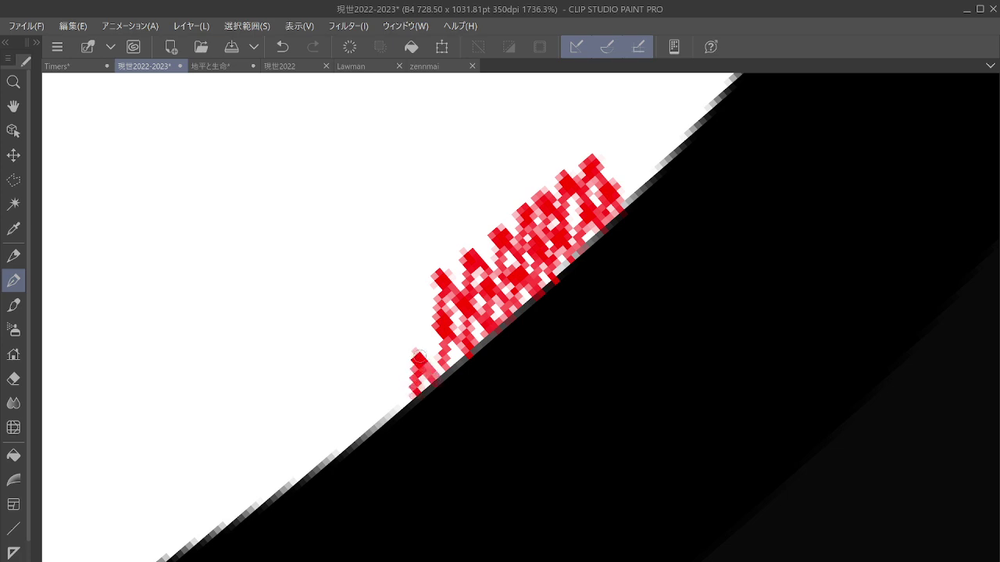
{"action": "left_click", "coordinate": [415, 356]}
{"action": "left_click", "coordinate": [412, 325]}
{"action": "left_click_drag", "start_coordinate": [414, 336], "coordinate": [406, 351]}
{"action": "left_click_drag", "start_coordinate": [416, 329], "coordinate": [435, 361]}
{"action": "left_click", "coordinate": [414, 297]}
{"action": "mouse_move", "coordinate": [415, 300]}
{"action": "left_mouse_down"}
{"action": "mouse_move", "coordinate": [408, 315]}
{"action": "mouse_move", "coordinate": [432, 324]}
{"action": "left_mouse_up"}
{"action": "mouse_move", "coordinate": [415, 268]}
{"action": "left_mouse_down"}
{"action": "mouse_move", "coordinate": [417, 287]}
{"action": "mouse_move", "coordinate": [430, 273]}
{"action": "left_mouse_up"}
Step: Draw another small red peak at the upper-right end of the hatching, reaching down to the circle's black border
{"action": "mouse_move", "coordinate": [384, 385]}
{"action": "left_mouse_down"}
{"action": "mouse_move", "coordinate": [389, 408]}
{"action": "mouse_move", "coordinate": [400, 368]}
{"action": "mouse_move", "coordinate": [388, 374]}
{"action": "mouse_move", "coordinate": [385, 359]}
{"action": "mouse_move", "coordinate": [398, 374]}
{"action": "mouse_move", "coordinate": [389, 325]}
{"action": "mouse_move", "coordinate": [349, 346]}
{"action": "mouse_move", "coordinate": [253, 499]}
{"action": "left_mouse_up"}
{"action": "scroll", "coordinate": [528, 373], "scroll_direction": "up", "scroll_amount": 3}
{"action": "scroll", "coordinate": [469, 332], "scroll_direction": "up", "scroll_amount": 1}
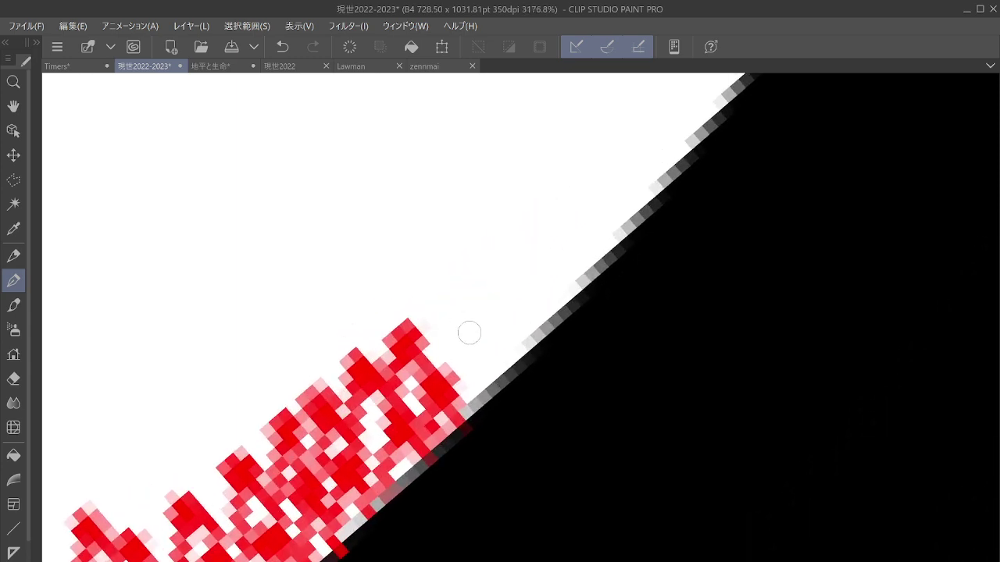
{"action": "mouse_move", "coordinate": [469, 330]}
{"action": "left_mouse_down"}
{"action": "mouse_move", "coordinate": [468, 380]}
{"action": "mouse_move", "coordinate": [483, 347]}
{"action": "mouse_move", "coordinate": [497, 351]}
{"action": "mouse_move", "coordinate": [484, 328]}
{"action": "left_mouse_up"}
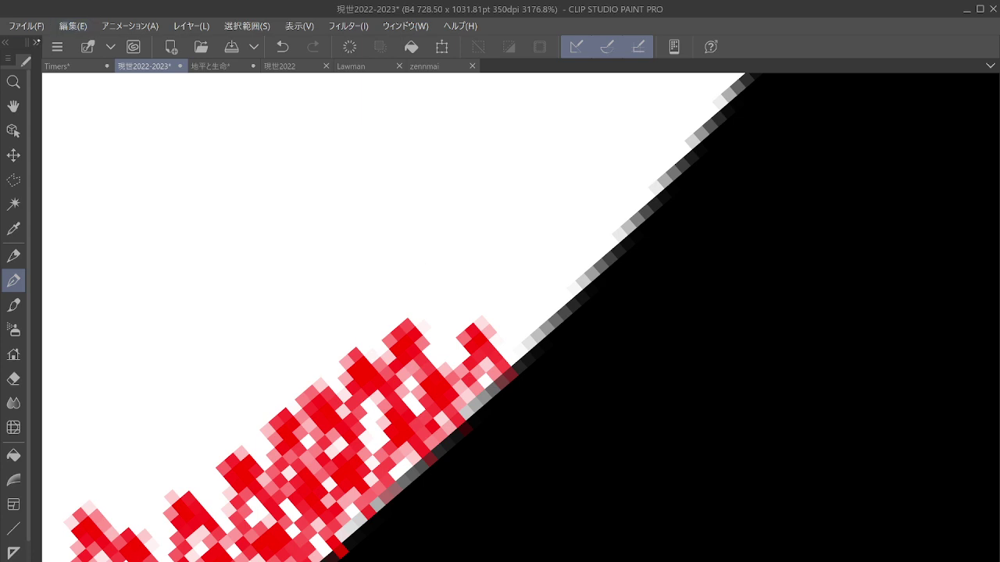
Step: Set the brush size of the 丸ペン (round pen) to 1
{"action": "left_click", "coordinate": [36, 43]}
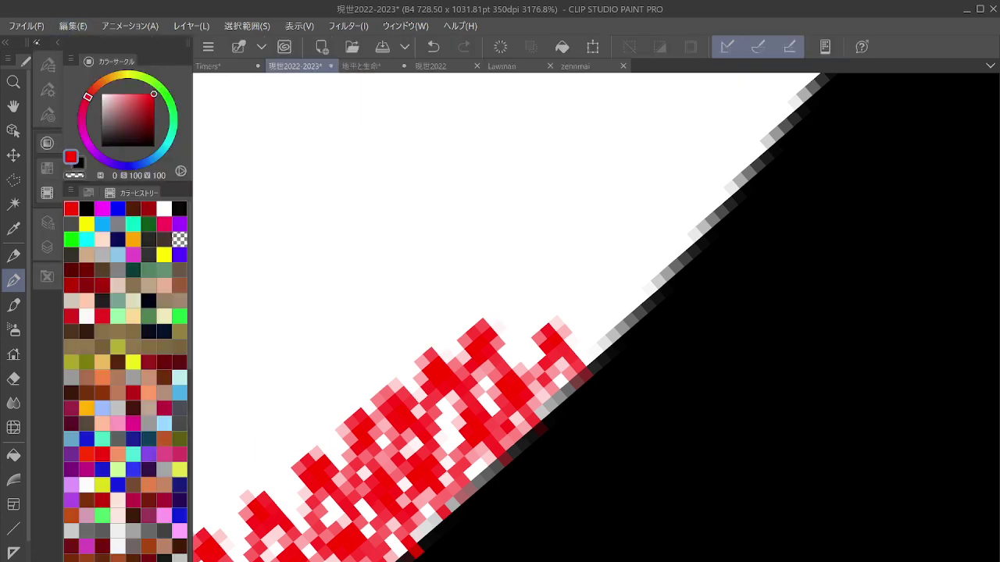
{"action": "left_click", "coordinate": [49, 99]}
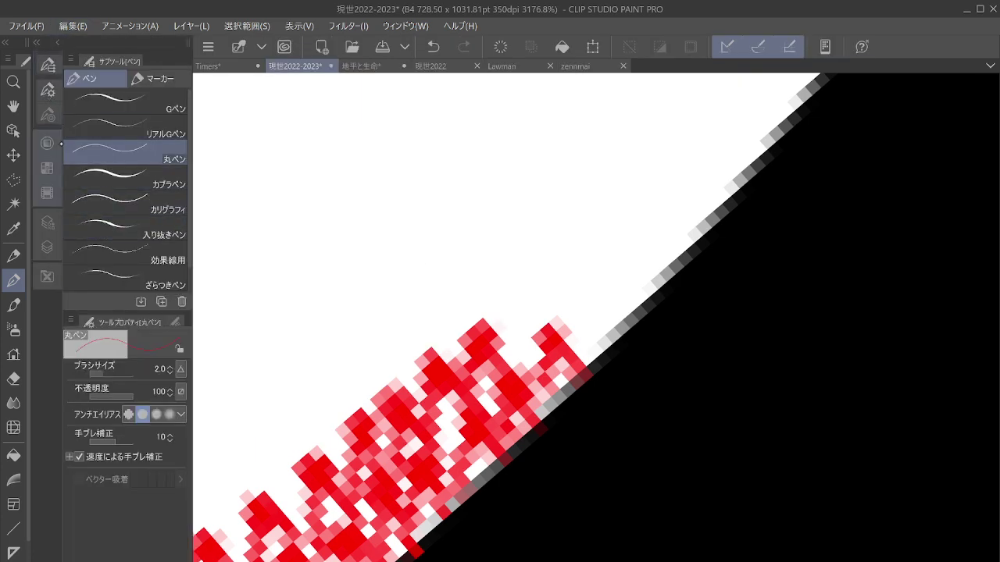
{"action": "left_click", "coordinate": [47, 169]}
{"action": "left_click", "coordinate": [48, 115]}
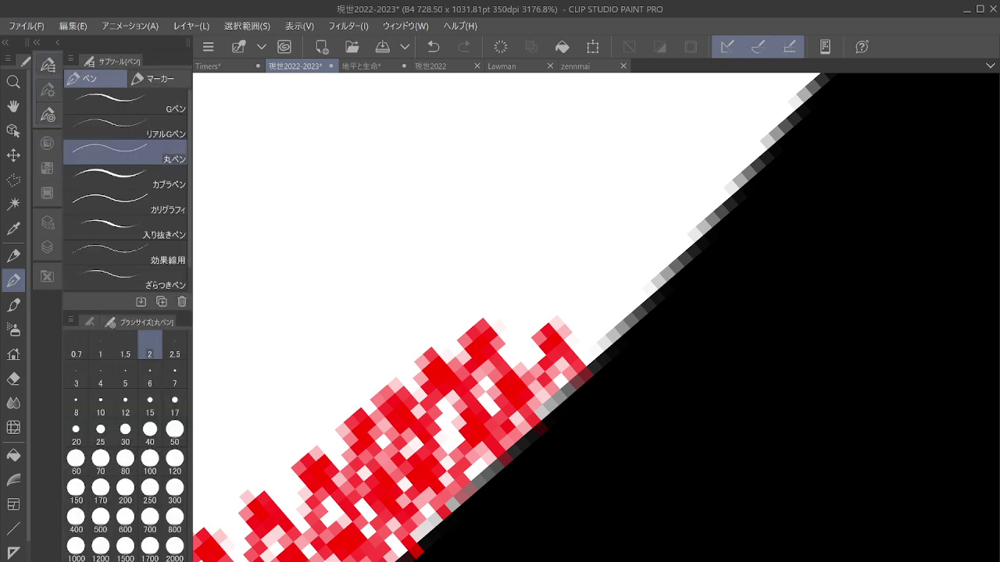
{"action": "left_click", "coordinate": [100, 344]}
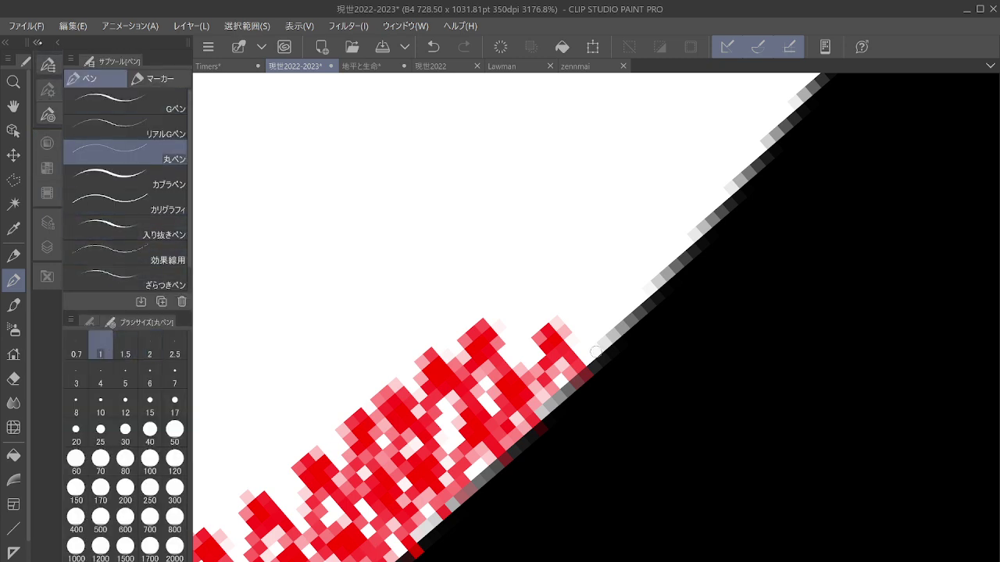
{"action": "left_click", "coordinate": [35, 42]}
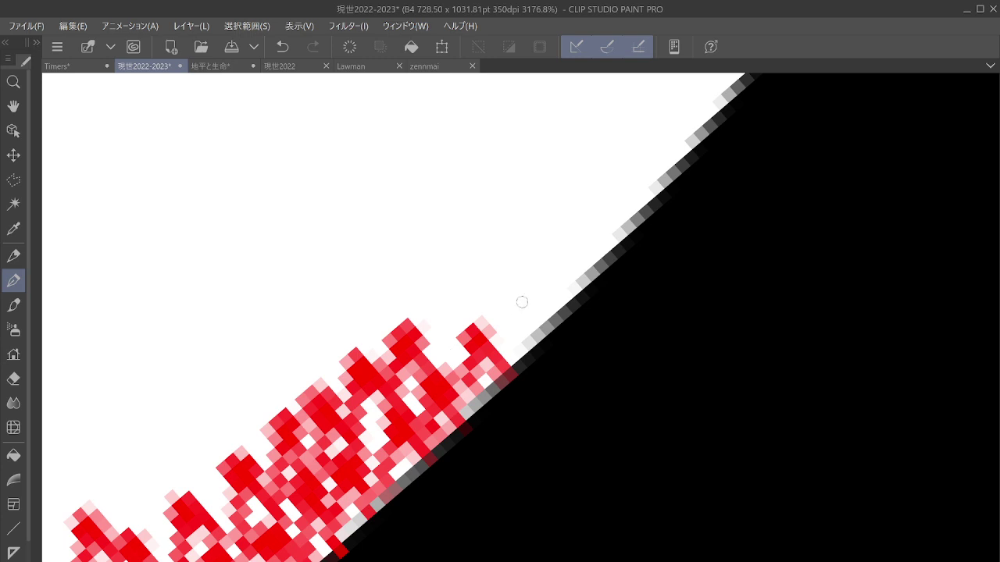
Step: Draw finer red peaks beside and above the upper-right end of the hatching, then check the patch at a smaller scale
{"action": "mouse_move", "coordinate": [520, 299]}
{"action": "left_mouse_down"}
{"action": "mouse_move", "coordinate": [517, 349]}
{"action": "mouse_move", "coordinate": [534, 297]}
{"action": "left_mouse_up"}
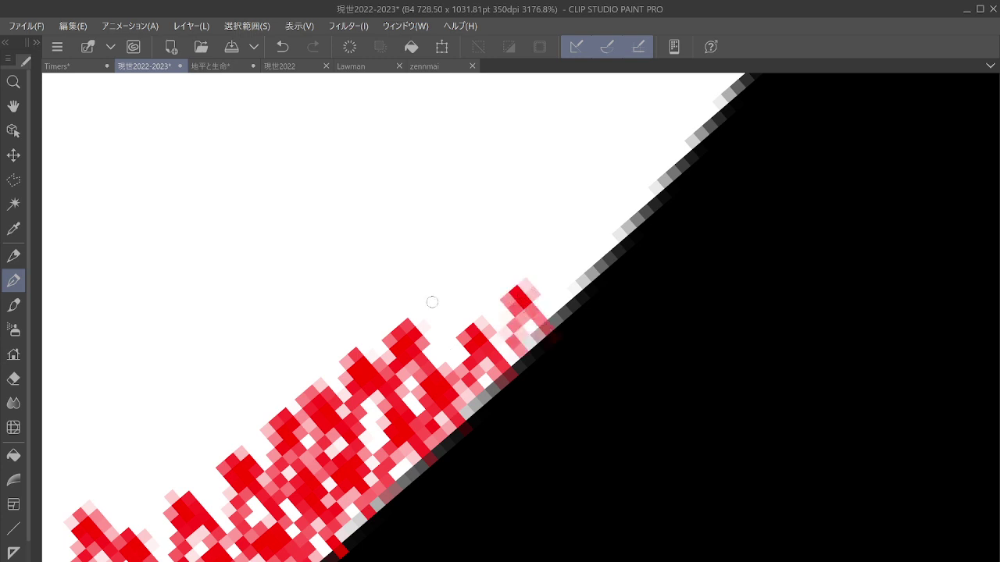
{"action": "mouse_move", "coordinate": [432, 302]}
{"action": "left_mouse_down"}
{"action": "mouse_move", "coordinate": [443, 352]}
{"action": "mouse_move", "coordinate": [471, 337]}
{"action": "mouse_move", "coordinate": [482, 259]}
{"action": "mouse_move", "coordinate": [472, 276]}
{"action": "mouse_move", "coordinate": [477, 268]}
{"action": "mouse_move", "coordinate": [476, 296]}
{"action": "mouse_move", "coordinate": [491, 272]}
{"action": "left_mouse_up"}
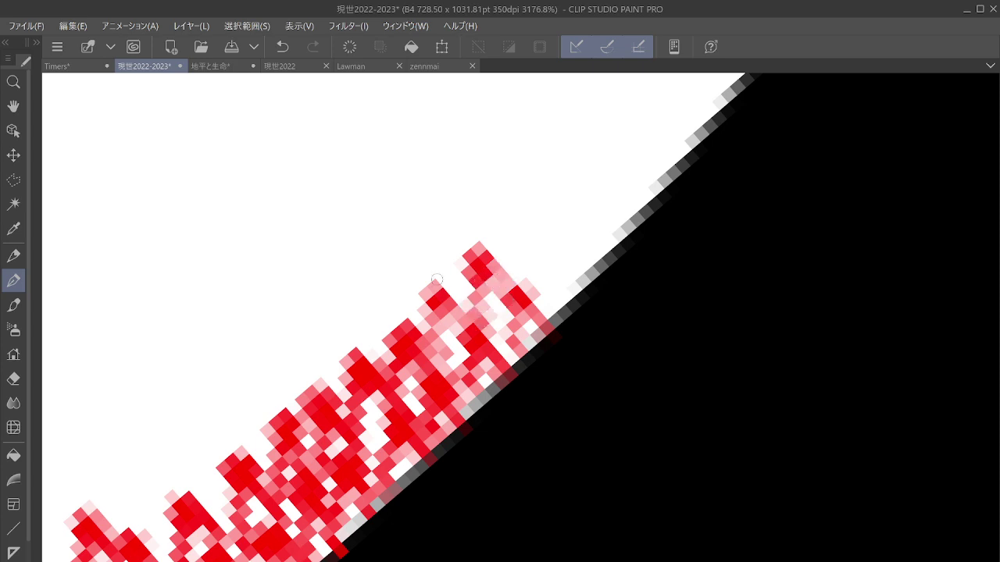
{"action": "scroll", "coordinate": [678, 466], "scroll_direction": "down", "scroll_amount": 4}
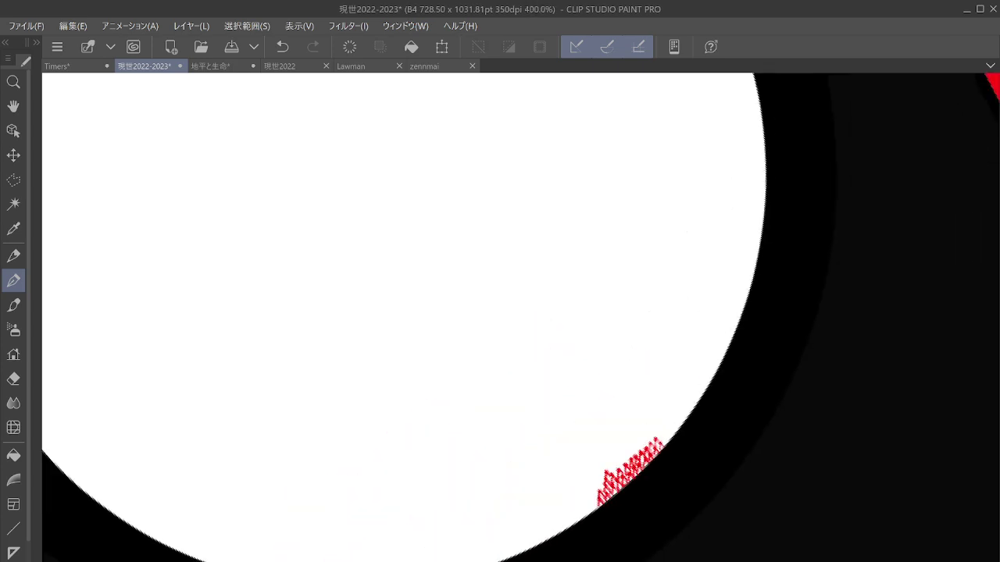
{"action": "scroll", "coordinate": [506, 350], "scroll_direction": "down", "scroll_amount": 4}
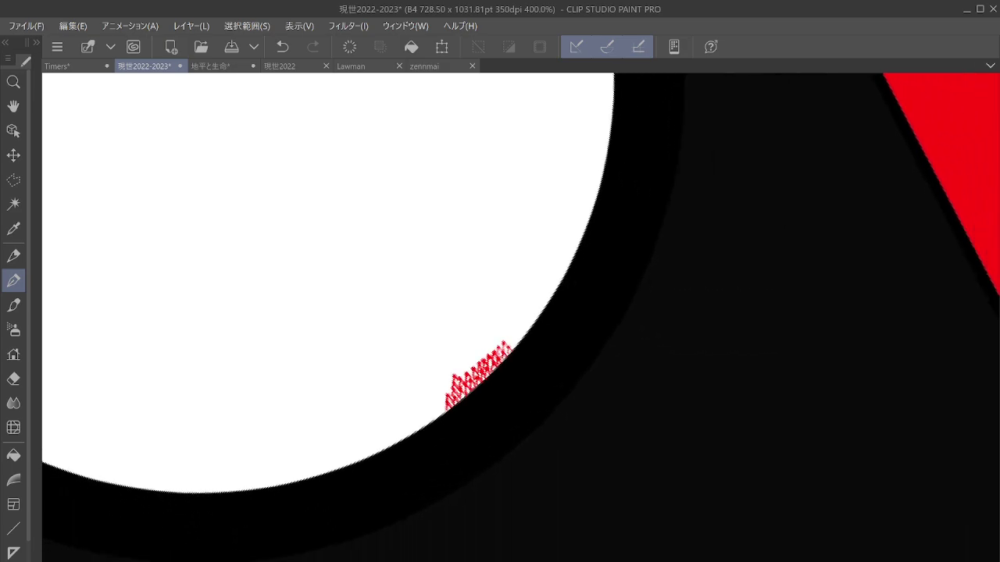
{"action": "scroll", "coordinate": [617, 400], "scroll_direction": "down", "scroll_amount": 4}
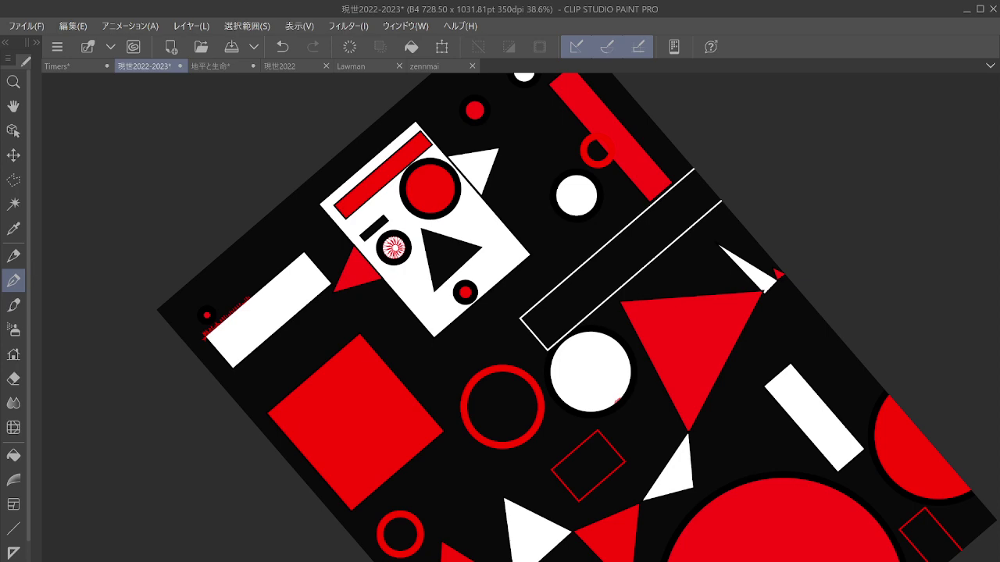
Step: Enlarge the 丸ペン (round pen) brush to a size in the 1.5–2 range
{"action": "scroll", "coordinate": [636, 396], "scroll_direction": "up", "scroll_amount": 6}
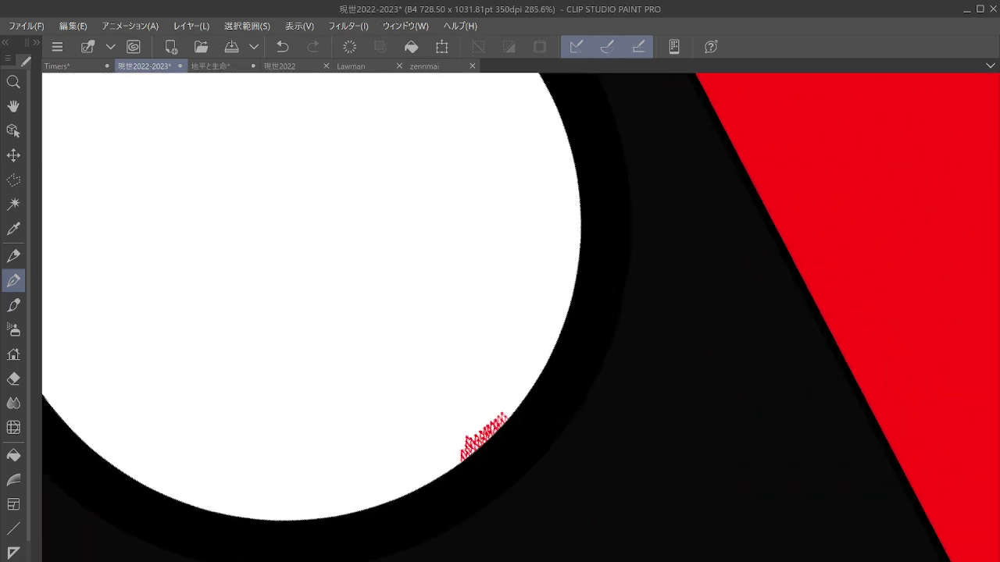
{"action": "scroll", "coordinate": [589, 422], "scroll_direction": "up", "scroll_amount": 2}
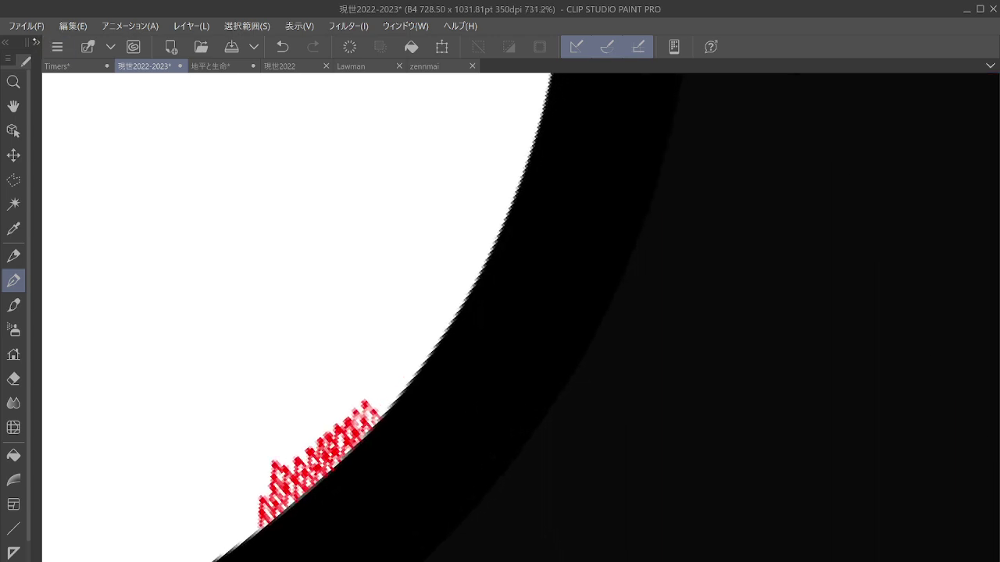
{"action": "left_click", "coordinate": [36, 43]}
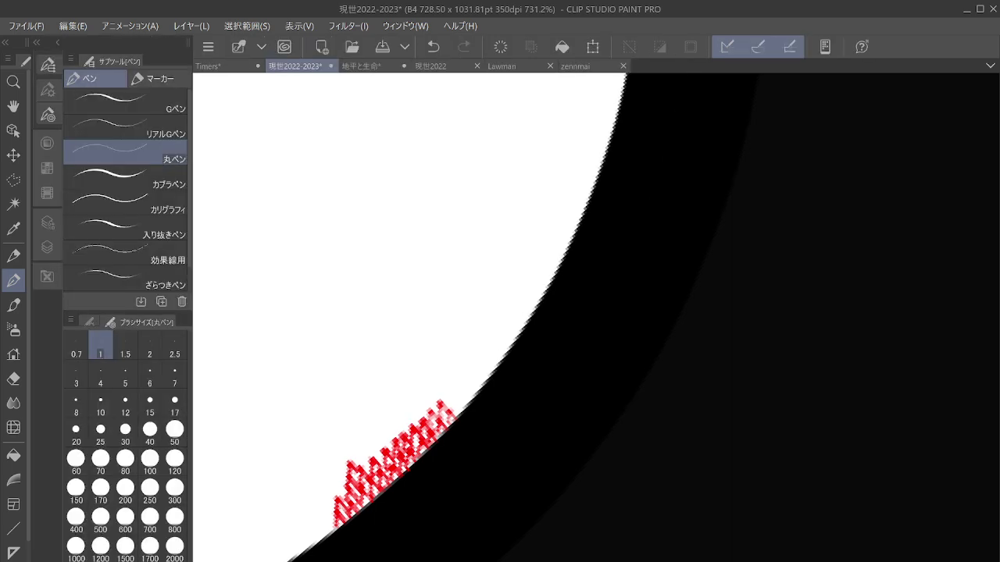
{"action": "left_click", "coordinate": [150, 347]}
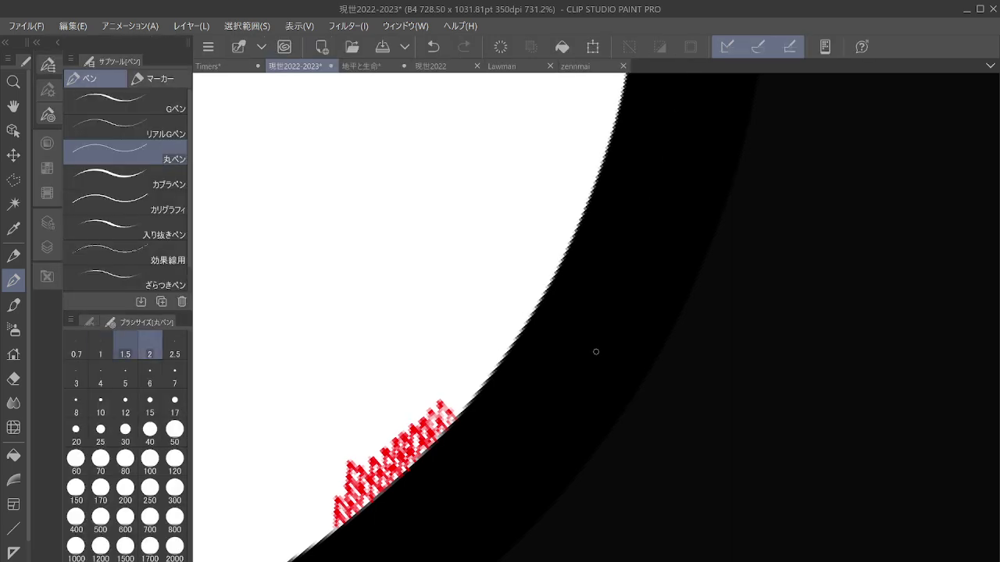
{"action": "key", "text": "Tab"}
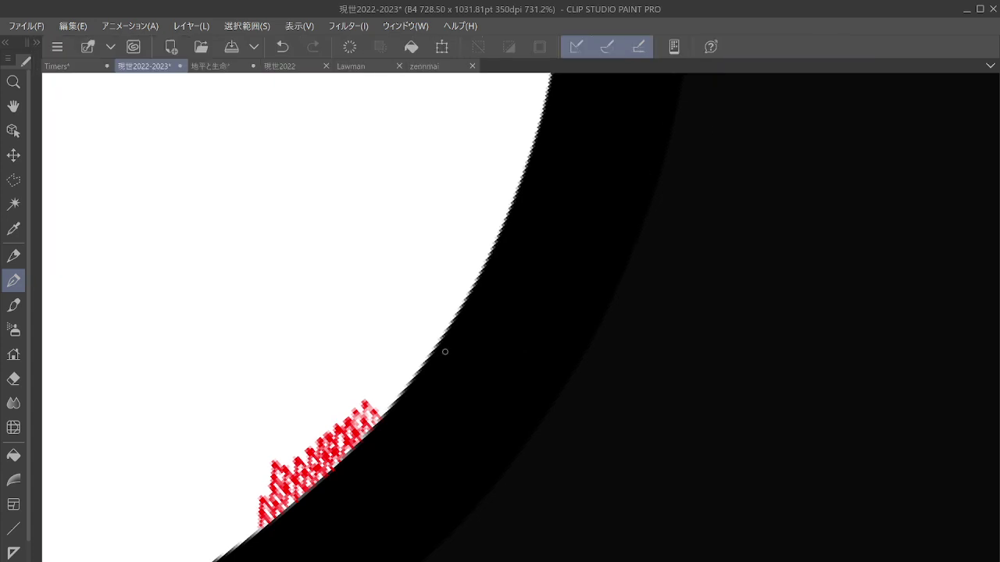
Step: Continue the red zigzag hatching up the circle's right inner rim with a dense band of short, layered pen strokes
{"action": "scroll", "coordinate": [445, 352], "scroll_direction": "up", "scroll_amount": 5}
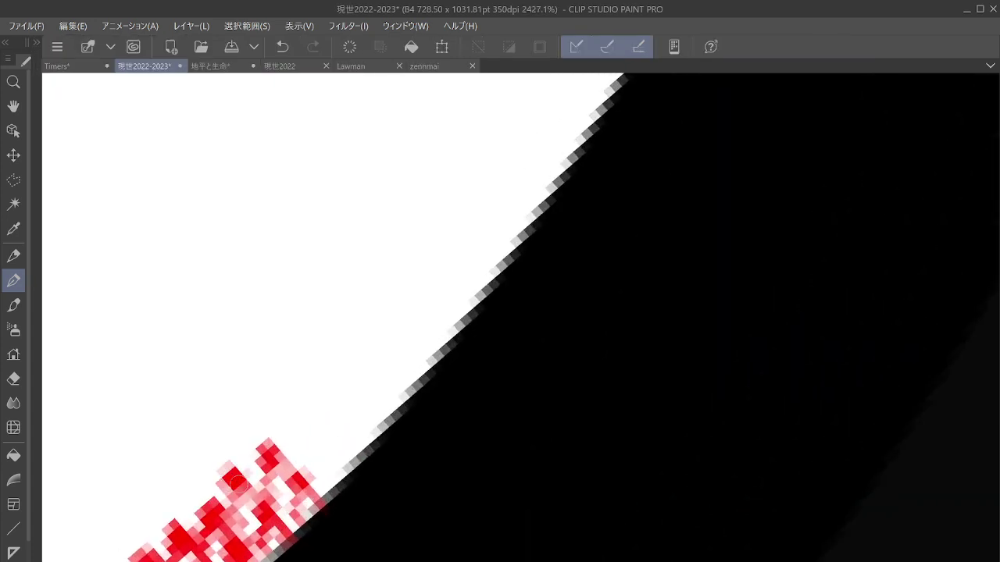
{"action": "left_click_drag", "start_coordinate": [245, 490], "coordinate": [258, 504]}
{"action": "mouse_move", "coordinate": [261, 447]}
{"action": "left_mouse_down"}
{"action": "mouse_move", "coordinate": [289, 480]}
{"action": "mouse_move", "coordinate": [306, 480]}
{"action": "mouse_move", "coordinate": [294, 519]}
{"action": "left_mouse_up"}
{"action": "left_click_drag", "start_coordinate": [328, 415], "coordinate": [323, 490]}
{"action": "left_click_drag", "start_coordinate": [332, 422], "coordinate": [363, 467]}
{"action": "left_click_drag", "start_coordinate": [284, 393], "coordinate": [277, 457]}
{"action": "left_click_drag", "start_coordinate": [291, 401], "coordinate": [319, 445]}
{"action": "left_click_drag", "start_coordinate": [279, 387], "coordinate": [287, 394]}
{"action": "left_click_drag", "start_coordinate": [362, 388], "coordinate": [360, 445]}
{"action": "left_click_drag", "start_coordinate": [366, 396], "coordinate": [386, 415]}
{"action": "left_click_drag", "start_coordinate": [378, 345], "coordinate": [382, 349]}
{"action": "mouse_move", "coordinate": [383, 355]}
{"action": "left_mouse_down"}
{"action": "mouse_move", "coordinate": [387, 409]}
{"action": "mouse_move", "coordinate": [412, 388]}
{"action": "left_mouse_up"}
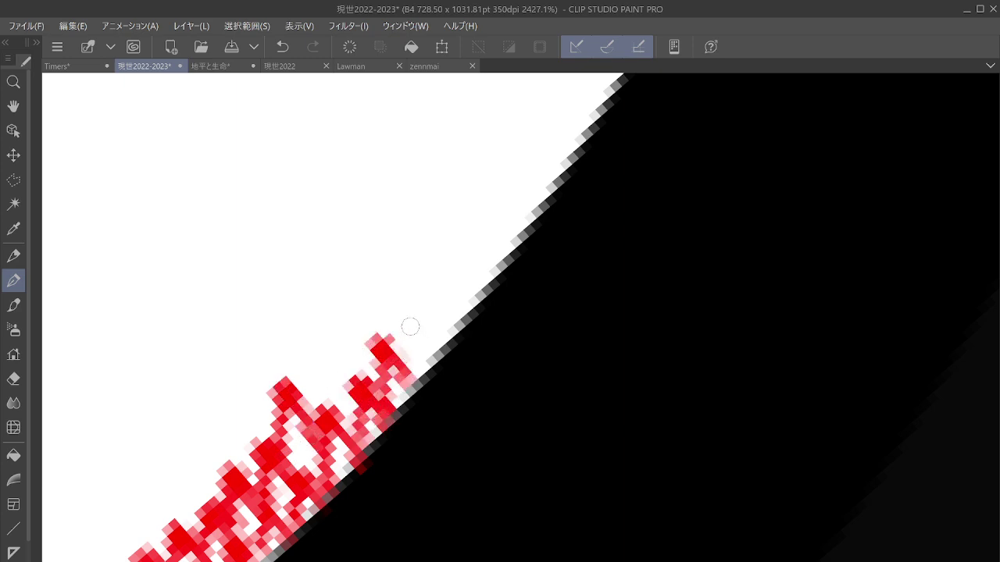
{"action": "left_click_drag", "start_coordinate": [405, 308], "coordinate": [409, 376]}
{"action": "left_click_drag", "start_coordinate": [411, 321], "coordinate": [441, 358]}
{"action": "left_click_drag", "start_coordinate": [430, 272], "coordinate": [467, 329]}
{"action": "mouse_move", "coordinate": [313, 358]}
{"action": "left_mouse_down"}
{"action": "mouse_move", "coordinate": [319, 408]}
{"action": "mouse_move", "coordinate": [347, 386]}
{"action": "mouse_move", "coordinate": [341, 325]}
{"action": "mouse_move", "coordinate": [340, 361]}
{"action": "mouse_move", "coordinate": [363, 363]}
{"action": "mouse_move", "coordinate": [338, 318]}
{"action": "mouse_move", "coordinate": [365, 297]}
{"action": "mouse_move", "coordinate": [361, 319]}
{"action": "mouse_move", "coordinate": [387, 324]}
{"action": "mouse_move", "coordinate": [396, 270]}
{"action": "mouse_move", "coordinate": [388, 262]}
{"action": "mouse_move", "coordinate": [409, 291]}
{"action": "left_mouse_up"}
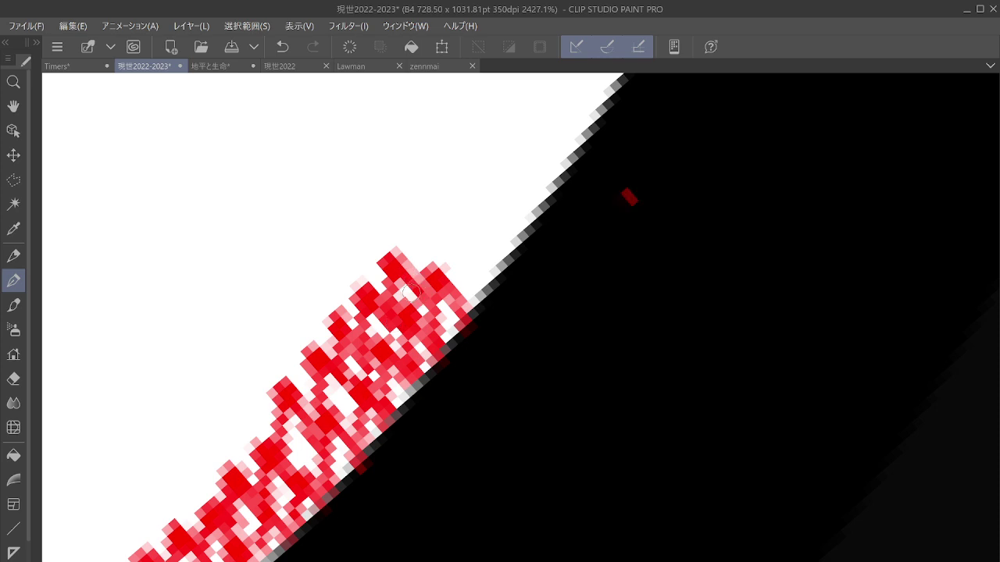
Step: Extend the layered red zigzag hatching from its lower-left end along the rim toward the bottom of the white circle
{"action": "scroll", "coordinate": [593, 302], "scroll_direction": "down", "scroll_amount": 3}
{"action": "scroll", "coordinate": [594, 302], "scroll_direction": "down", "scroll_amount": 2}
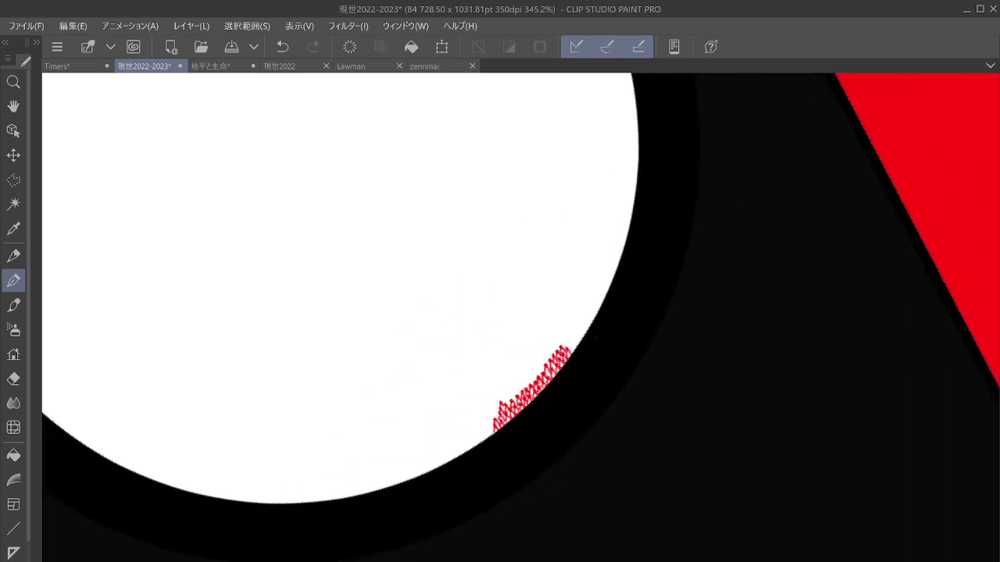
{"action": "scroll", "coordinate": [601, 348], "scroll_direction": "down", "scroll_amount": 1}
{"action": "scroll", "coordinate": [558, 411], "scroll_direction": "up", "scroll_amount": 4}
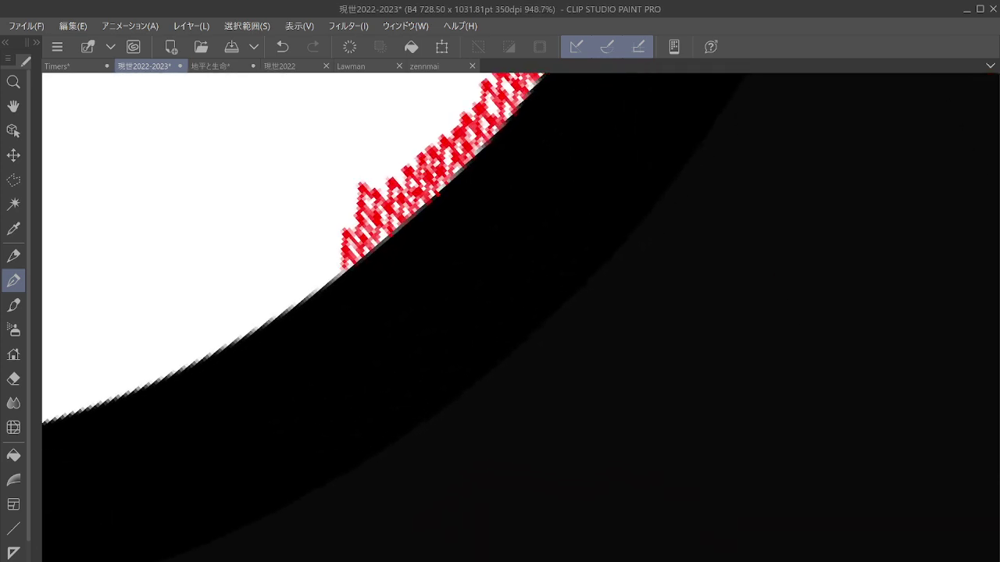
{"action": "scroll", "coordinate": [493, 348], "scroll_direction": "up", "scroll_amount": 3}
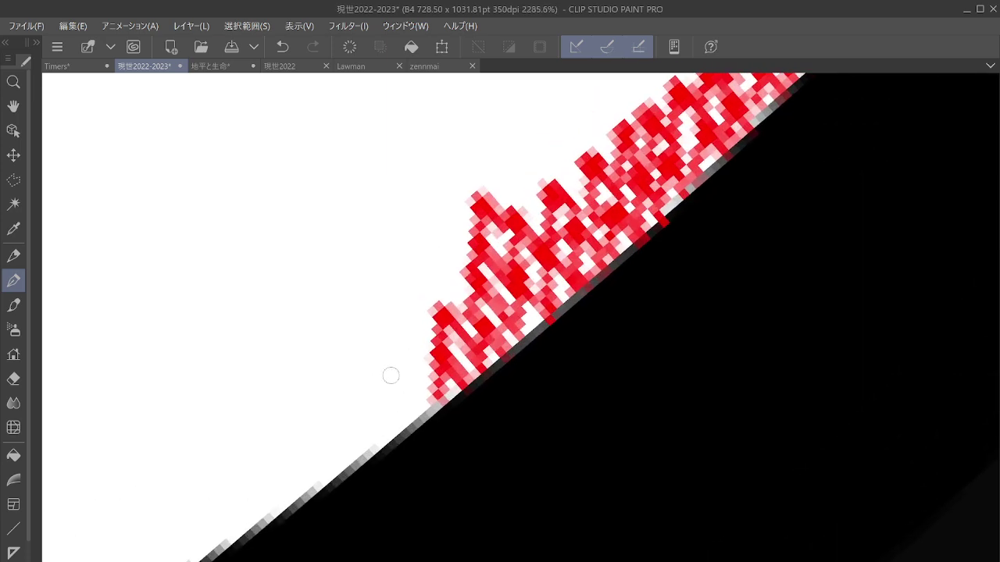
{"action": "left_click_drag", "start_coordinate": [385, 369], "coordinate": [388, 453]}
{"action": "mouse_move", "coordinate": [399, 394]}
{"action": "left_mouse_down"}
{"action": "mouse_move", "coordinate": [410, 334]}
{"action": "mouse_move", "coordinate": [426, 378]}
{"action": "left_mouse_up"}
{"action": "mouse_move", "coordinate": [338, 391]}
{"action": "left_mouse_down"}
{"action": "mouse_move", "coordinate": [335, 381]}
{"action": "mouse_move", "coordinate": [344, 414]}
{"action": "mouse_move", "coordinate": [375, 446]}
{"action": "left_mouse_up"}
{"action": "left_click", "coordinate": [356, 340]}
{"action": "mouse_move", "coordinate": [354, 348]}
{"action": "left_mouse_down"}
{"action": "mouse_move", "coordinate": [352, 396]}
{"action": "mouse_move", "coordinate": [389, 383]}
{"action": "left_mouse_up"}
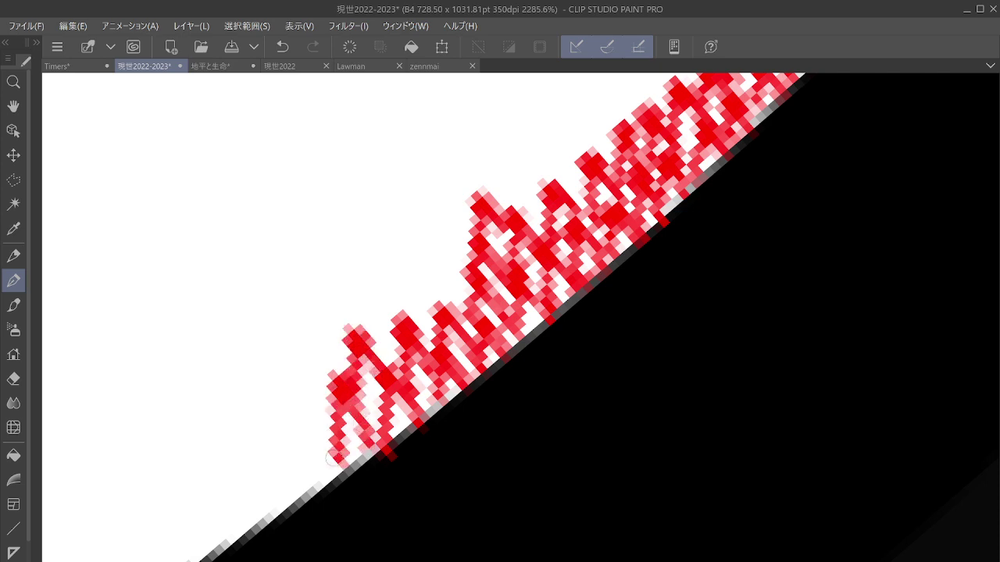
{"action": "mouse_move", "coordinate": [302, 414]}
{"action": "left_mouse_down"}
{"action": "mouse_move", "coordinate": [303, 466]}
{"action": "mouse_move", "coordinate": [321, 444]}
{"action": "mouse_move", "coordinate": [312, 414]}
{"action": "left_mouse_up"}
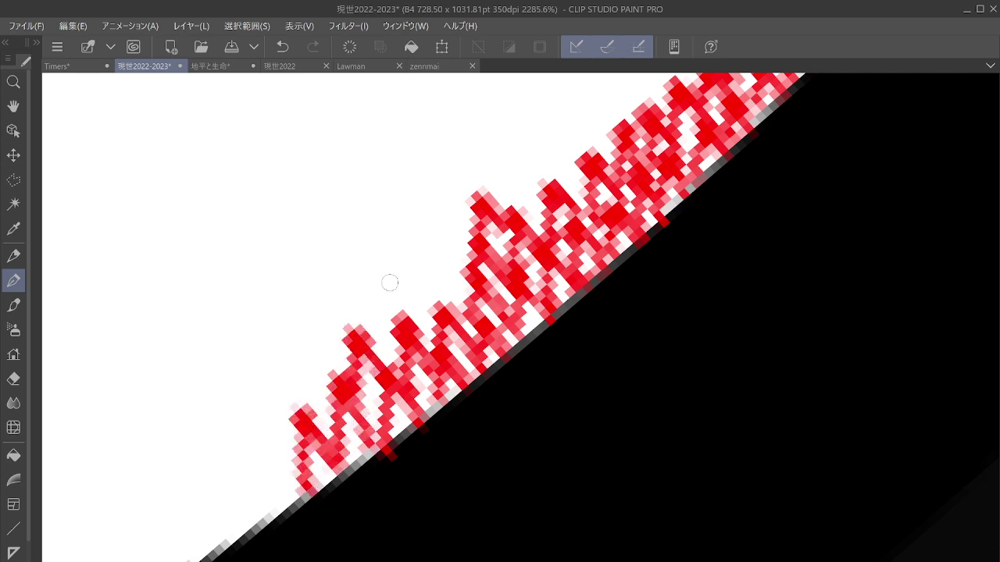
{"action": "mouse_move", "coordinate": [390, 284]}
{"action": "left_mouse_down"}
{"action": "mouse_move", "coordinate": [370, 305]}
{"action": "mouse_move", "coordinate": [394, 340]}
{"action": "left_mouse_up"}
{"action": "mouse_move", "coordinate": [422, 251]}
{"action": "left_mouse_down"}
{"action": "mouse_move", "coordinate": [410, 270]}
{"action": "mouse_move", "coordinate": [406, 332]}
{"action": "mouse_move", "coordinate": [441, 320]}
{"action": "mouse_move", "coordinate": [442, 236]}
{"action": "mouse_move", "coordinate": [457, 309]}
{"action": "left_mouse_up"}
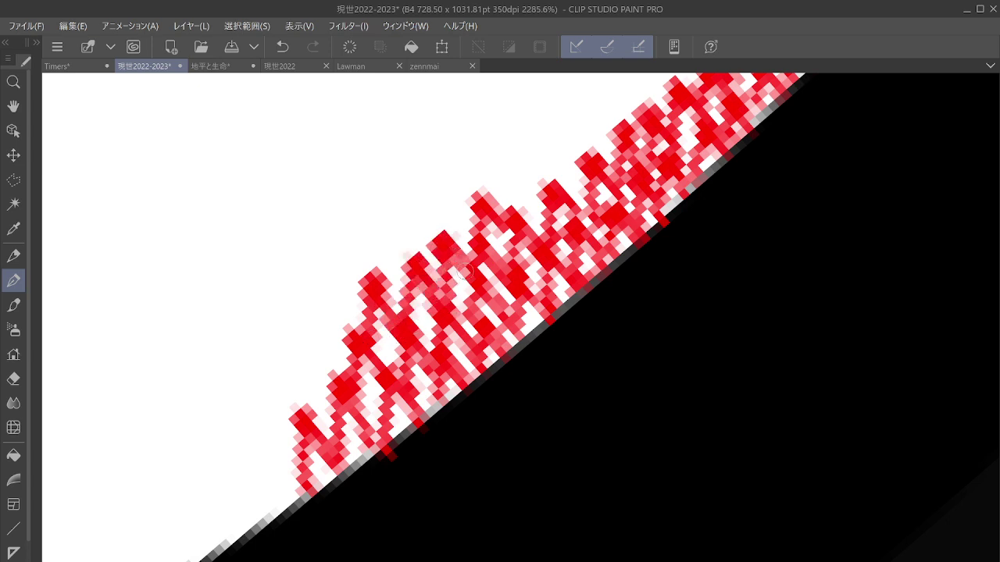
{"action": "left_click_drag", "start_coordinate": [465, 265], "coordinate": [469, 275]}
{"action": "left_click", "coordinate": [262, 453]}
{"action": "mouse_move", "coordinate": [262, 453]}
{"action": "left_mouse_down"}
{"action": "mouse_move", "coordinate": [273, 522]}
{"action": "mouse_move", "coordinate": [293, 496]}
{"action": "left_mouse_up"}
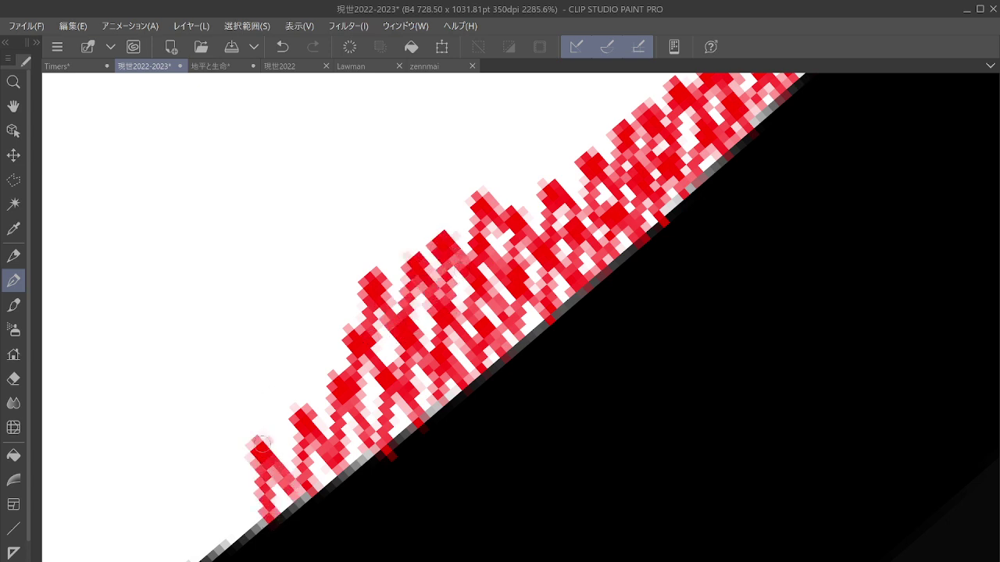
Step: Add two more red peaks at the lower-left end of the hatching and undo the stray red mark on the black ring
{"action": "mouse_move", "coordinate": [223, 480]}
{"action": "left_mouse_down"}
{"action": "mouse_move", "coordinate": [253, 503]}
{"action": "mouse_move", "coordinate": [192, 493]}
{"action": "mouse_move", "coordinate": [197, 527]}
{"action": "mouse_move", "coordinate": [226, 550]}
{"action": "mouse_move", "coordinate": [193, 475]}
{"action": "left_mouse_up"}
{"action": "left_click", "coordinate": [192, 478]}
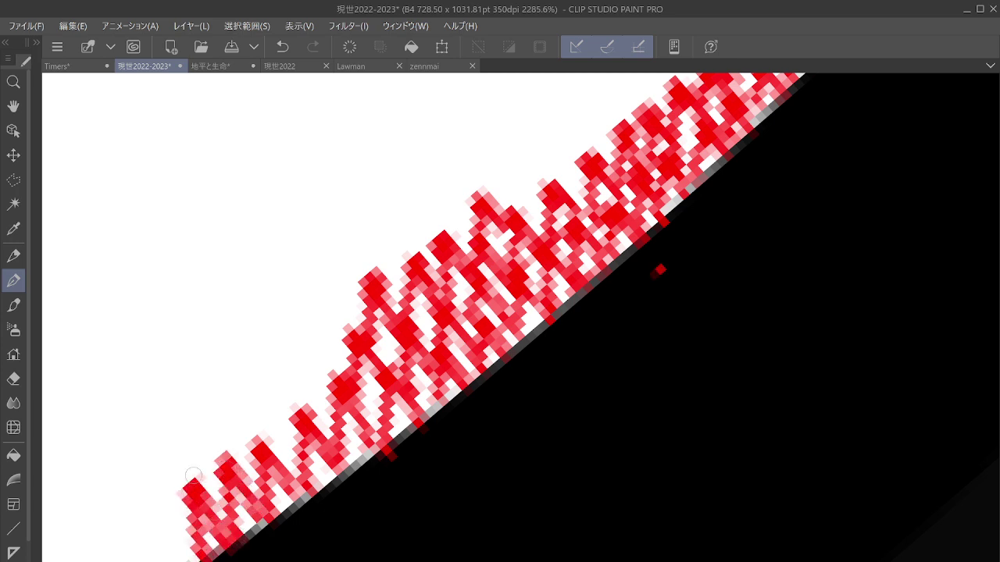
{"action": "scroll", "coordinate": [601, 407], "scroll_direction": "down", "scroll_amount": 3}
{"action": "left_click", "coordinate": [282, 46]}
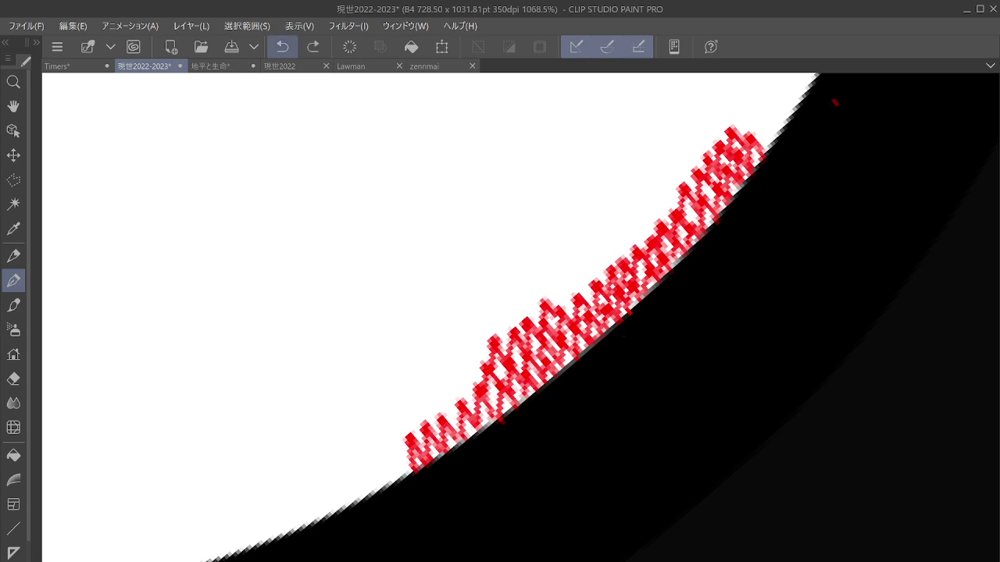
Step: Extend the red zigzag hatching down the white circle's lower-right inner rim with a long row of narrow peaks made from paired slanted strokes
{"action": "left_click_drag", "start_coordinate": [623, 336], "coordinate": [723, 298]}
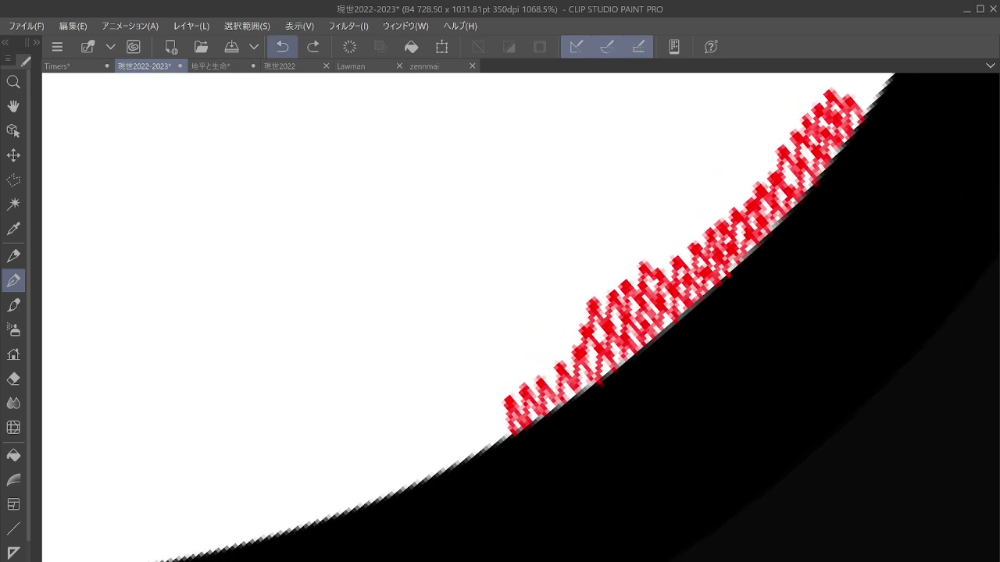
{"action": "mouse_move", "coordinate": [444, 452]}
{"action": "left_mouse_down"}
{"action": "mouse_move", "coordinate": [445, 463]}
{"action": "mouse_move", "coordinate": [454, 439]}
{"action": "mouse_move", "coordinate": [478, 449]}
{"action": "mouse_move", "coordinate": [503, 421]}
{"action": "mouse_move", "coordinate": [478, 411]}
{"action": "mouse_move", "coordinate": [486, 428]}
{"action": "mouse_move", "coordinate": [588, 353]}
{"action": "mouse_move", "coordinate": [644, 335]}
{"action": "left_mouse_up"}
{"action": "scroll", "coordinate": [574, 408], "scroll_direction": "up", "scroll_amount": 5}
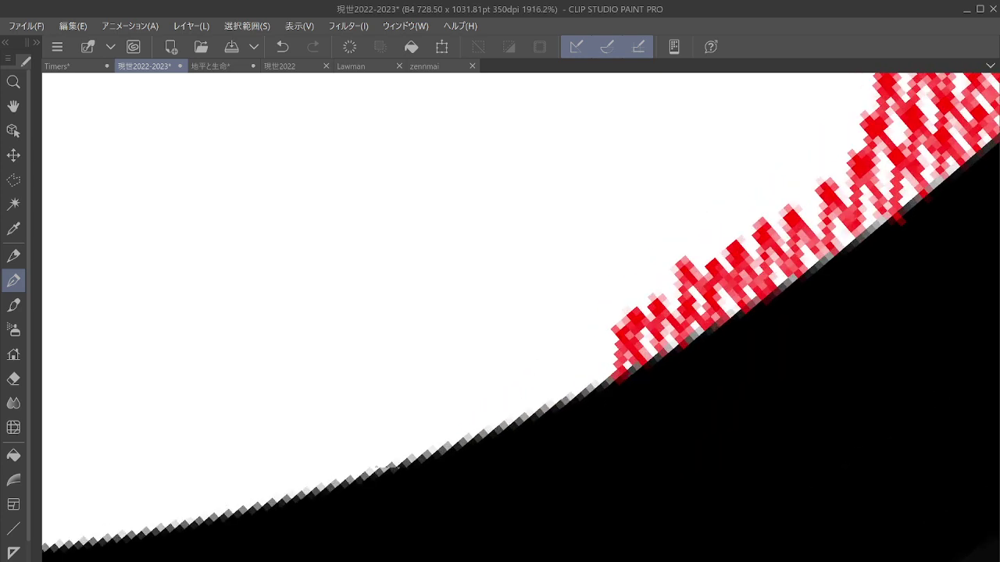
{"action": "mouse_move", "coordinate": [583, 328]}
{"action": "left_mouse_down"}
{"action": "mouse_move", "coordinate": [603, 322]}
{"action": "mouse_move", "coordinate": [598, 346]}
{"action": "mouse_move", "coordinate": [617, 366]}
{"action": "left_mouse_up"}
{"action": "left_click", "coordinate": [563, 331]}
{"action": "mouse_move", "coordinate": [562, 324]}
{"action": "left_mouse_down"}
{"action": "mouse_move", "coordinate": [569, 343]}
{"action": "mouse_move", "coordinate": [555, 387]}
{"action": "mouse_move", "coordinate": [585, 367]}
{"action": "left_mouse_up"}
{"action": "left_click", "coordinate": [516, 350]}
{"action": "mouse_move", "coordinate": [515, 358]}
{"action": "left_mouse_down"}
{"action": "mouse_move", "coordinate": [511, 409]}
{"action": "mouse_move", "coordinate": [546, 404]}
{"action": "left_mouse_up"}
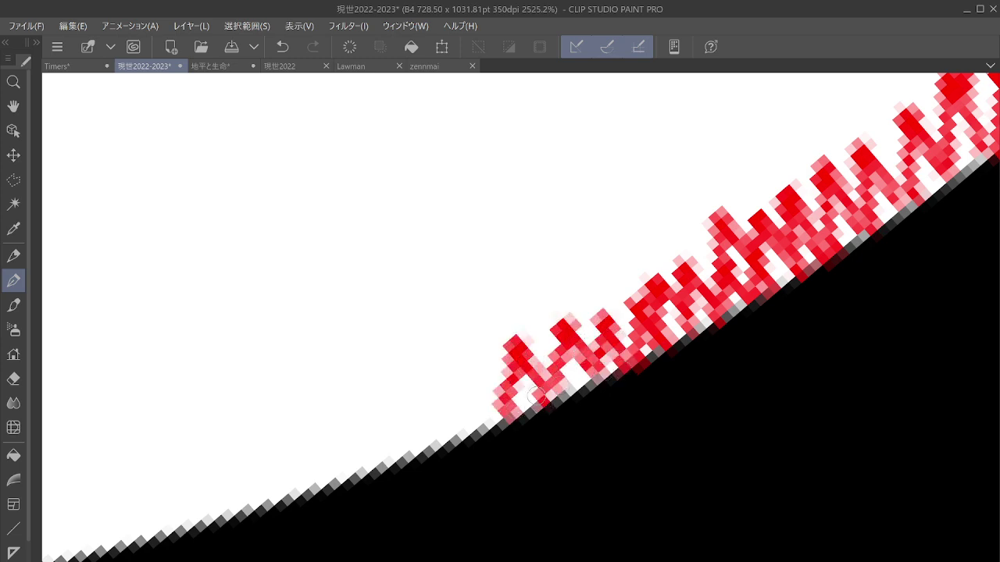
{"action": "left_click_drag", "start_coordinate": [468, 351], "coordinate": [460, 426]}
{"action": "mouse_move", "coordinate": [473, 367]}
{"action": "left_mouse_down"}
{"action": "mouse_move", "coordinate": [494, 423]}
{"action": "mouse_move", "coordinate": [464, 431]}
{"action": "left_mouse_up"}
{"action": "mouse_move", "coordinate": [424, 364]}
{"action": "left_mouse_down"}
{"action": "mouse_move", "coordinate": [432, 368]}
{"action": "mouse_move", "coordinate": [413, 436]}
{"action": "left_mouse_up"}
{"action": "left_click_drag", "start_coordinate": [443, 379], "coordinate": [431, 442]}
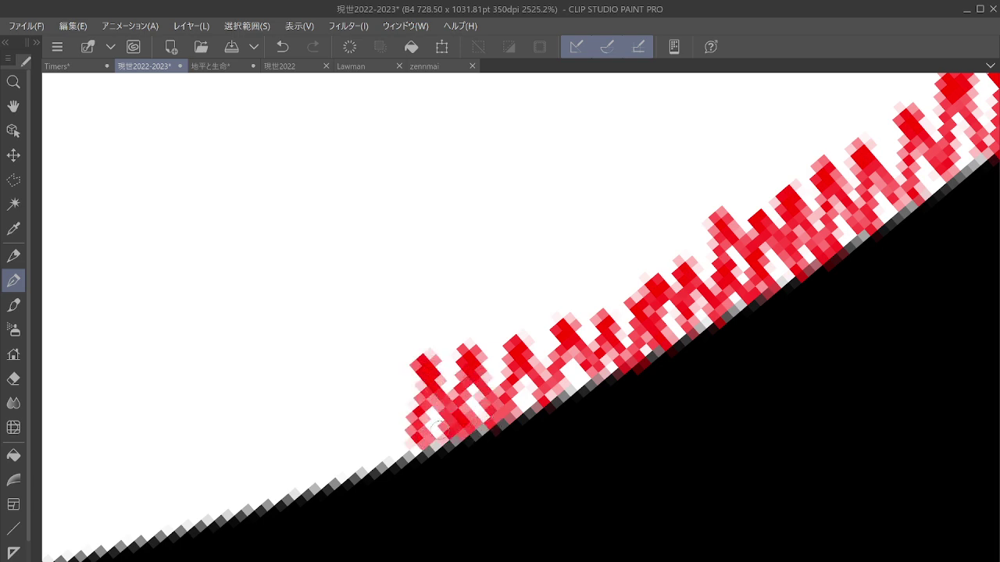
{"action": "left_click", "coordinate": [380, 376]}
{"action": "left_click_drag", "start_coordinate": [378, 373], "coordinate": [378, 465]}
{"action": "mouse_move", "coordinate": [386, 395]}
{"action": "left_mouse_down"}
{"action": "mouse_move", "coordinate": [368, 453]}
{"action": "mouse_move", "coordinate": [395, 408]}
{"action": "mouse_move", "coordinate": [407, 456]}
{"action": "left_mouse_up"}
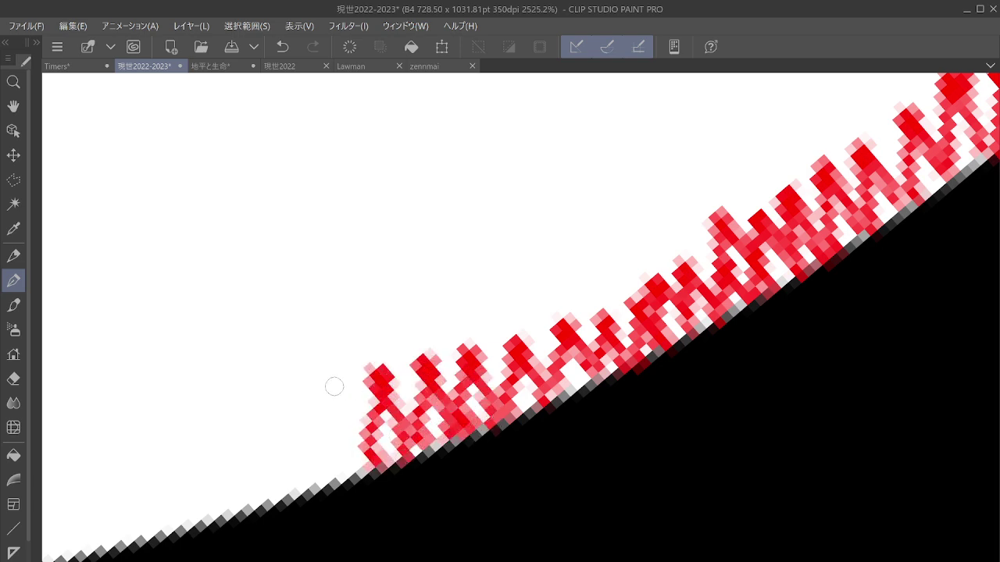
{"action": "left_click_drag", "start_coordinate": [334, 385], "coordinate": [334, 475]}
{"action": "left_click", "coordinate": [279, 401]}
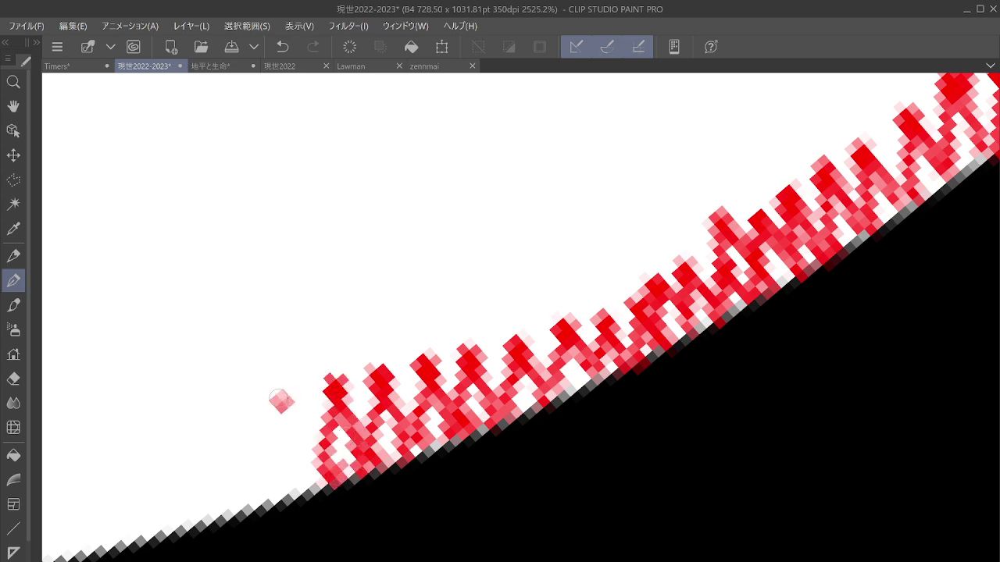
{"action": "mouse_move", "coordinate": [281, 393]}
{"action": "left_mouse_down"}
{"action": "mouse_move", "coordinate": [294, 406]}
{"action": "mouse_move", "coordinate": [269, 494]}
{"action": "left_mouse_up"}
{"action": "left_click_drag", "start_coordinate": [285, 418], "coordinate": [308, 492]}
{"action": "left_click_drag", "start_coordinate": [243, 401], "coordinate": [236, 506]}
{"action": "left_click_drag", "start_coordinate": [249, 431], "coordinate": [266, 500]}
{"action": "mouse_move", "coordinate": [199, 428]}
{"action": "left_mouse_down"}
{"action": "mouse_move", "coordinate": [207, 450]}
{"action": "mouse_move", "coordinate": [192, 531]}
{"action": "left_mouse_up"}
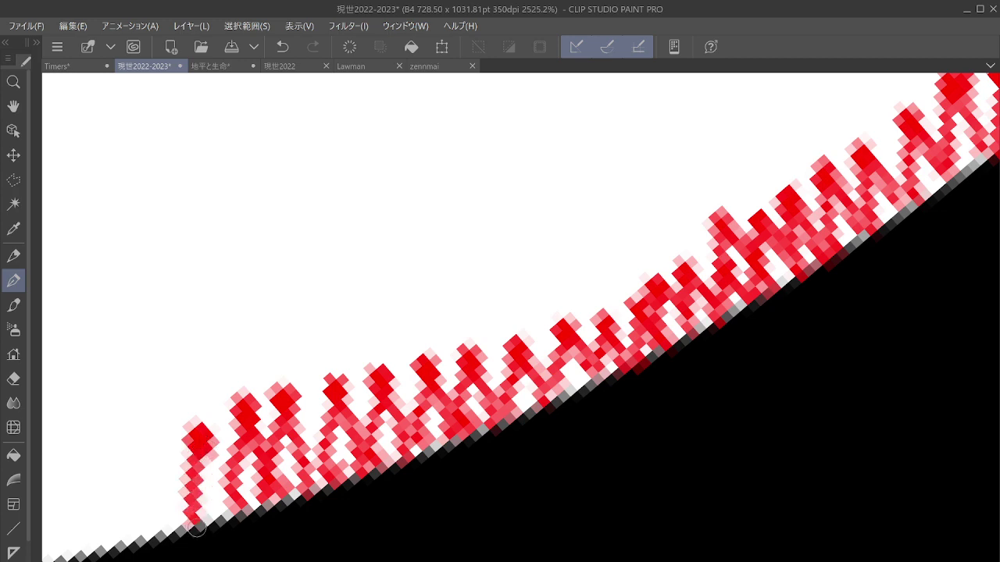
{"action": "left_click_drag", "start_coordinate": [215, 453], "coordinate": [226, 520]}
{"action": "mouse_move", "coordinate": [146, 442]}
{"action": "left_mouse_down"}
{"action": "mouse_move", "coordinate": [155, 457]}
{"action": "mouse_move", "coordinate": [139, 539]}
{"action": "left_mouse_up"}
{"action": "left_click_drag", "start_coordinate": [161, 461], "coordinate": [174, 540]}
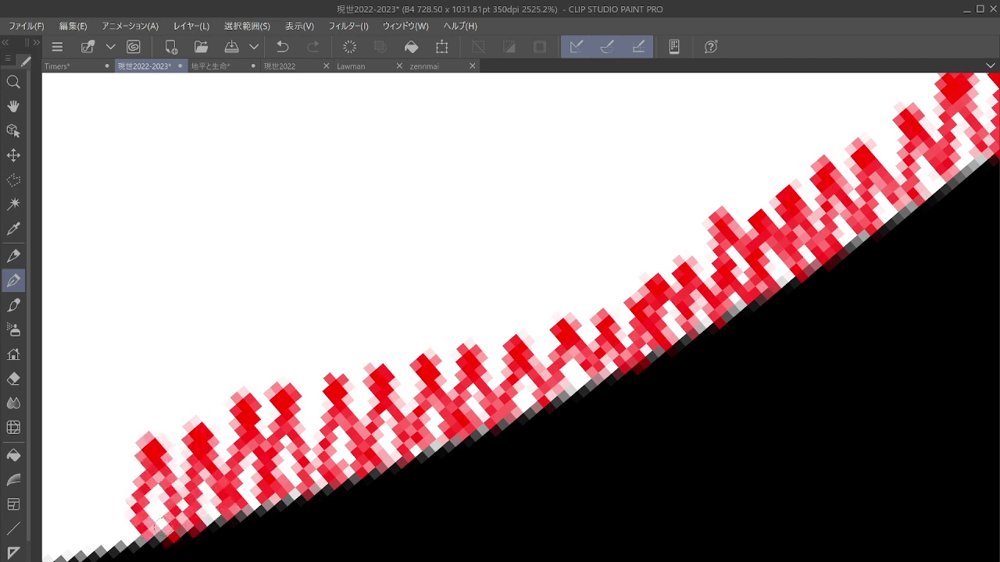
{"action": "left_click_drag", "start_coordinate": [104, 451], "coordinate": [89, 539]}
{"action": "left_click_drag", "start_coordinate": [110, 469], "coordinate": [129, 539]}
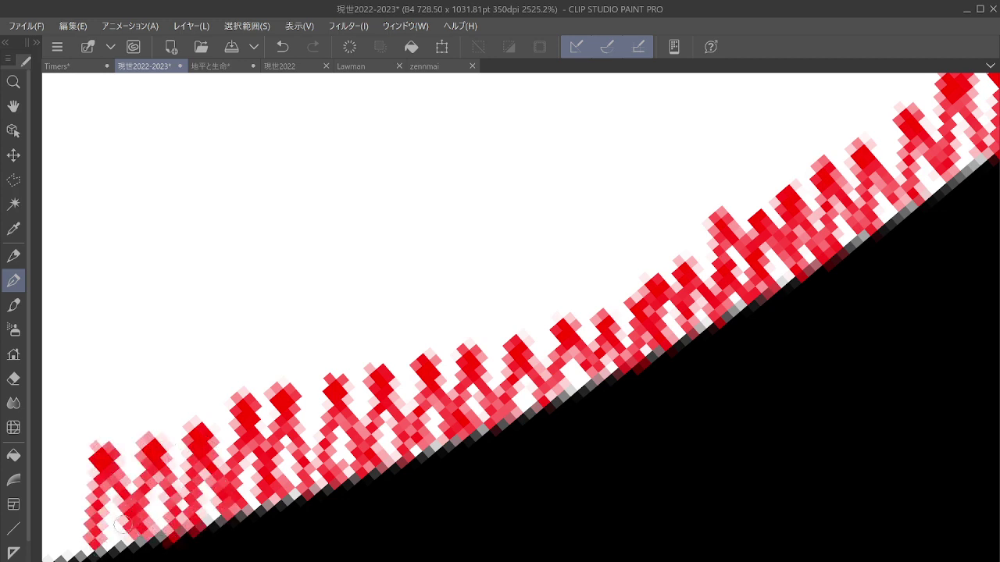
Step: Rotate the canvas view and add five more red peaks at the hatching's lower-left end, toward the bottom of the white circle
{"action": "scroll", "coordinate": [402, 404], "scroll_direction": "down", "scroll_amount": 10}
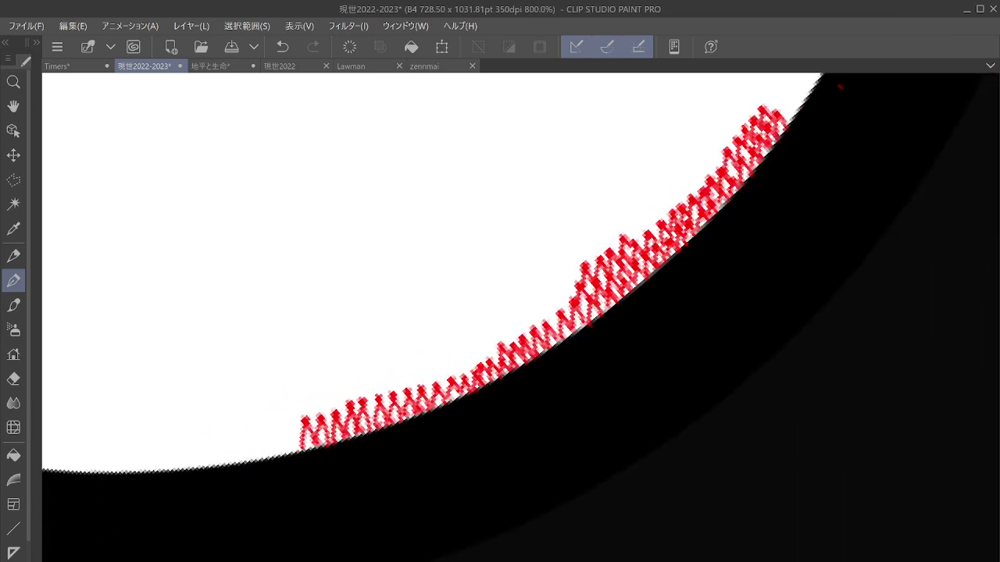
{"action": "scroll", "coordinate": [496, 376], "scroll_direction": "down", "scroll_amount": 3}
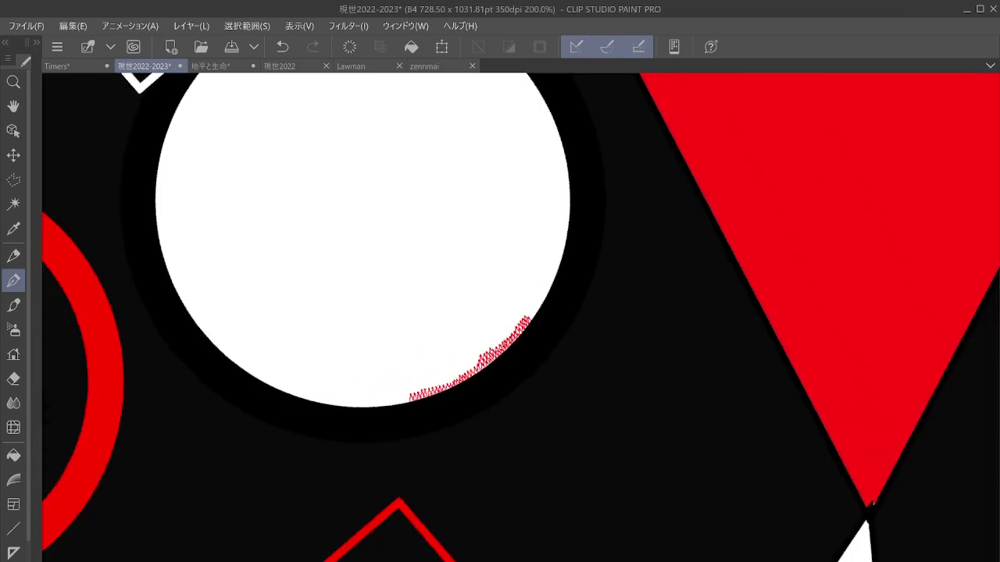
{"action": "key", "text": "minus"}
{"action": "key", "text": "minus"}
{"action": "key", "text": "minus"}
{"action": "key", "text": "minus"}
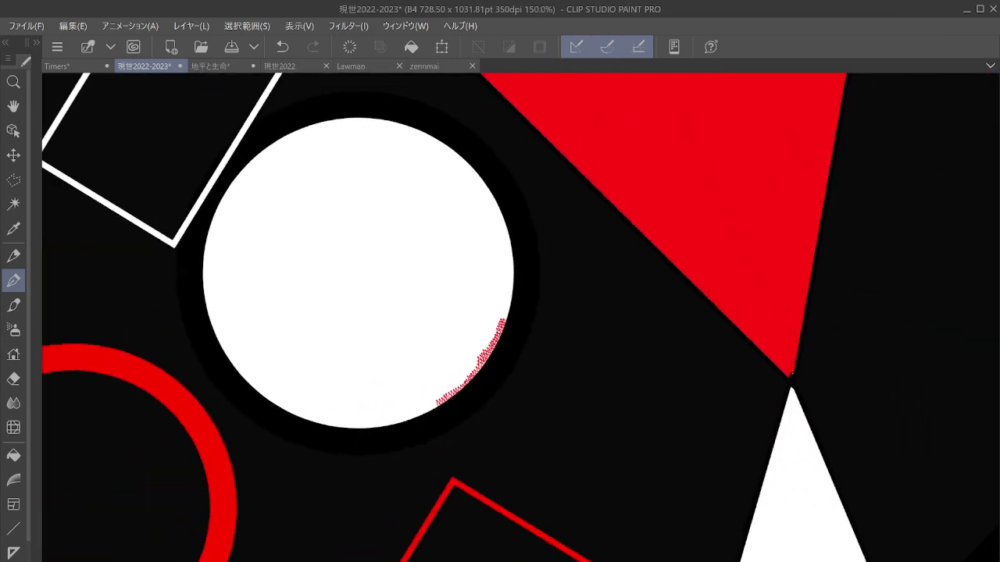
{"action": "scroll", "coordinate": [468, 367], "scroll_direction": "up", "scroll_amount": 10}
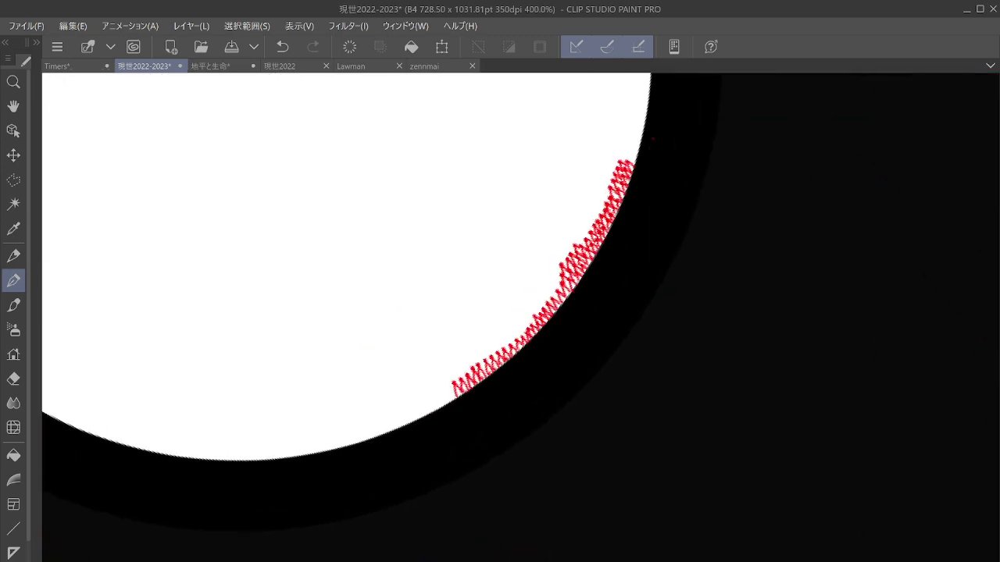
{"action": "scroll", "coordinate": [472, 320], "scroll_direction": "up", "scroll_amount": 2}
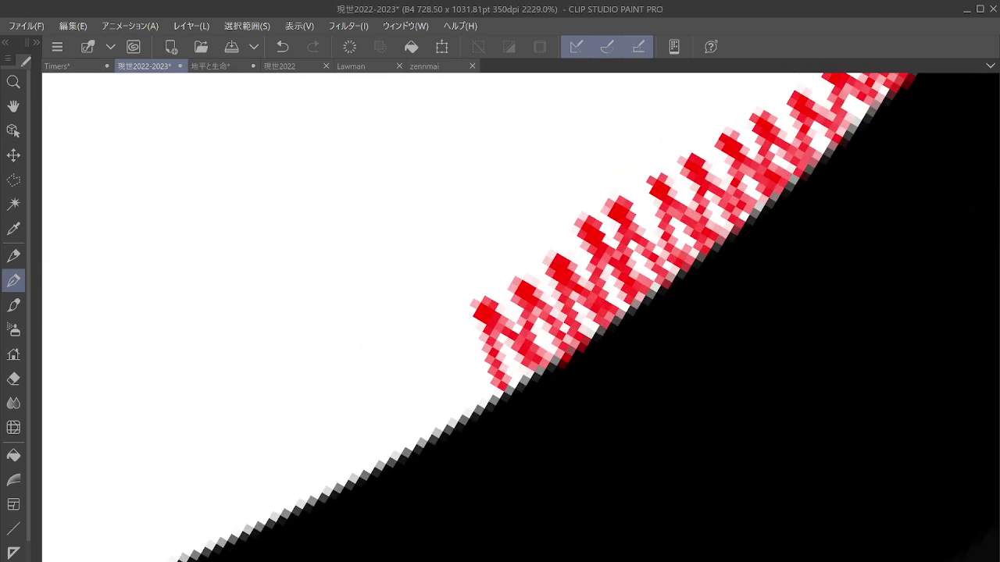
{"action": "left_click_drag", "start_coordinate": [449, 337], "coordinate": [450, 420]}
{"action": "left_click_drag", "start_coordinate": [453, 343], "coordinate": [485, 404]}
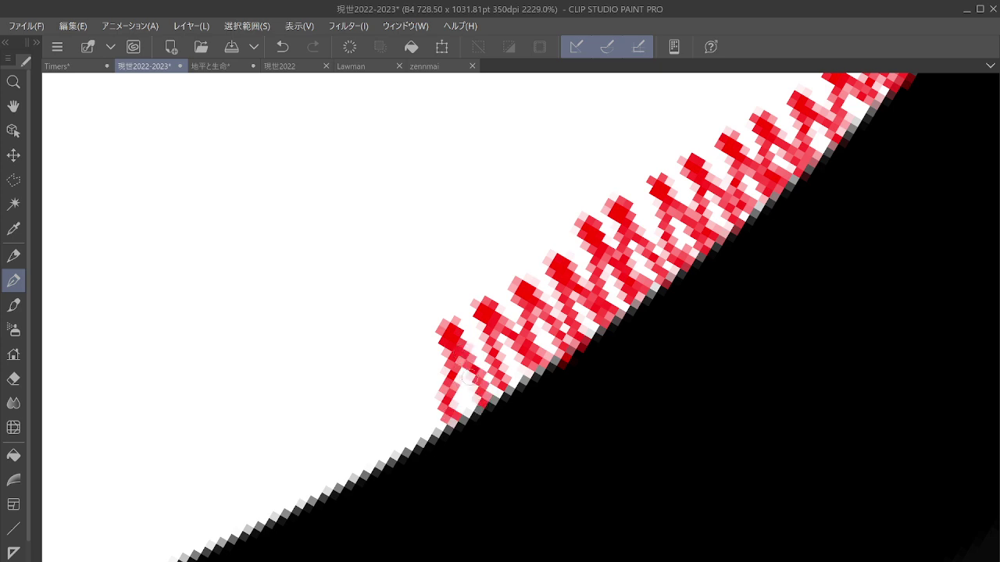
{"action": "left_click_drag", "start_coordinate": [413, 339], "coordinate": [410, 440]}
{"action": "left_click_drag", "start_coordinate": [416, 359], "coordinate": [439, 430]}
{"action": "left_click_drag", "start_coordinate": [370, 346], "coordinate": [373, 464]}
{"action": "left_click_drag", "start_coordinate": [377, 370], "coordinate": [400, 453]}
{"action": "left_click_drag", "start_coordinate": [328, 370], "coordinate": [340, 478]}
{"action": "left_click_drag", "start_coordinate": [339, 395], "coordinate": [360, 467]}
{"action": "mouse_move", "coordinate": [296, 406]}
{"action": "left_mouse_down"}
{"action": "mouse_move", "coordinate": [306, 489]}
{"action": "mouse_move", "coordinate": [330, 502]}
{"action": "mouse_move", "coordinate": [299, 481]}
{"action": "left_mouse_up"}
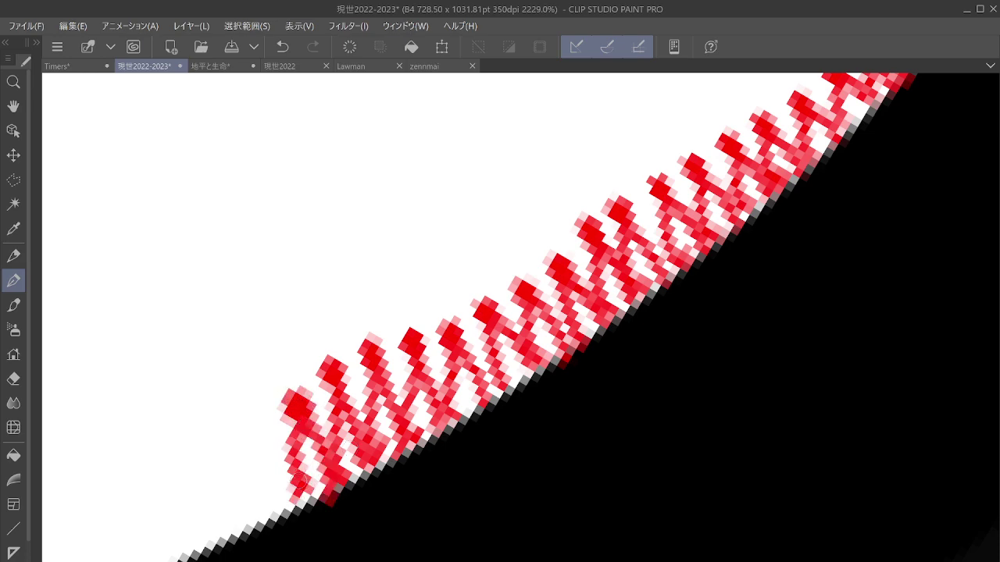
Step: Set the canvas view upright and check how the red rim hatching on the white circle reads within the whole illustration
{"action": "scroll", "coordinate": [723, 368], "scroll_direction": "down", "scroll_amount": 10}
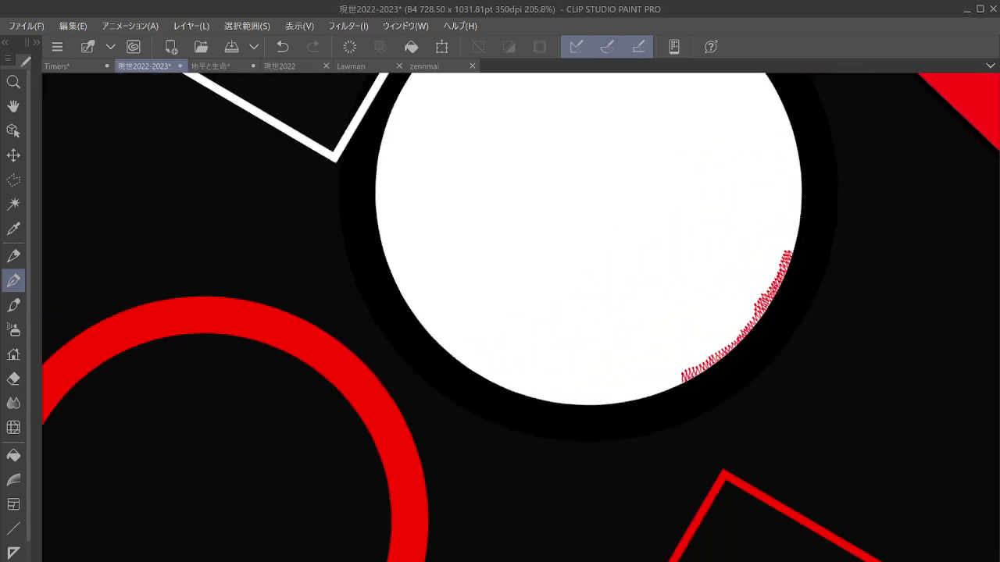
{"action": "scroll", "coordinate": [820, 334], "scroll_direction": "down", "scroll_amount": 4}
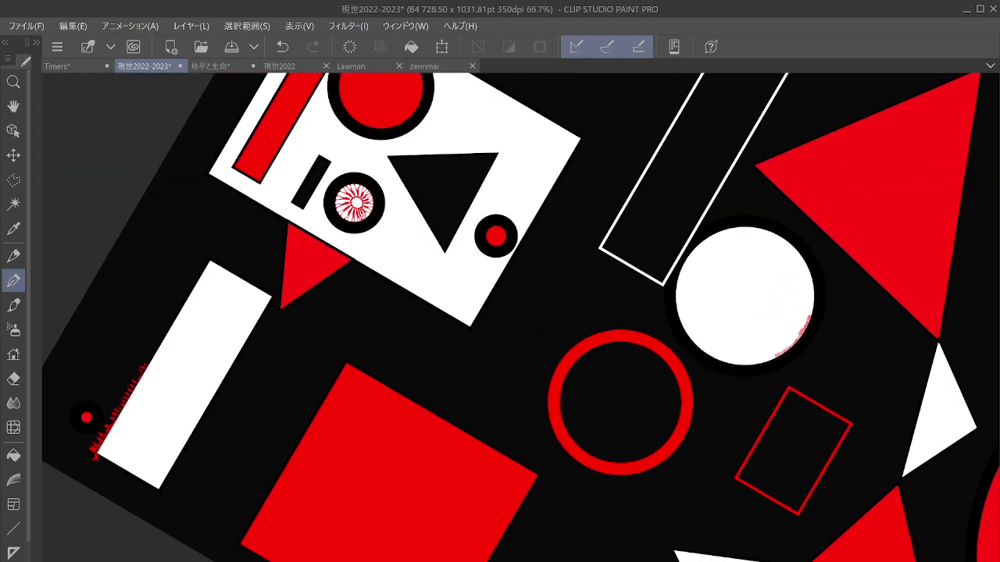
{"action": "scroll", "coordinate": [849, 356], "scroll_direction": "down", "scroll_amount": 3}
{"action": "left_click_drag", "start_coordinate": [849, 355], "coordinate": [639, 377]}
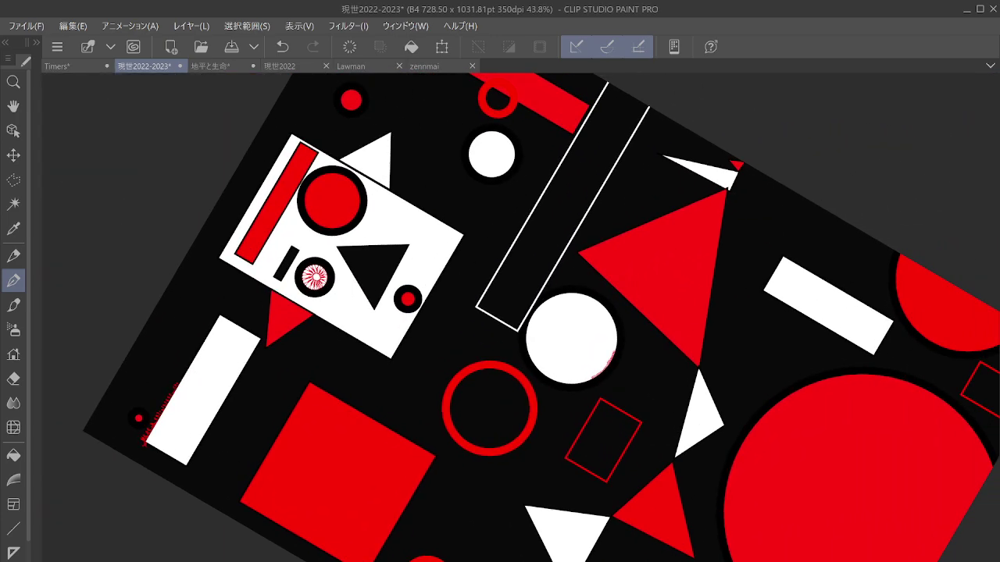
{"action": "scroll", "coordinate": [727, 352], "scroll_direction": "down", "scroll_amount": 2}
{"action": "left_click_drag", "start_coordinate": [726, 353], "coordinate": [507, 470]}
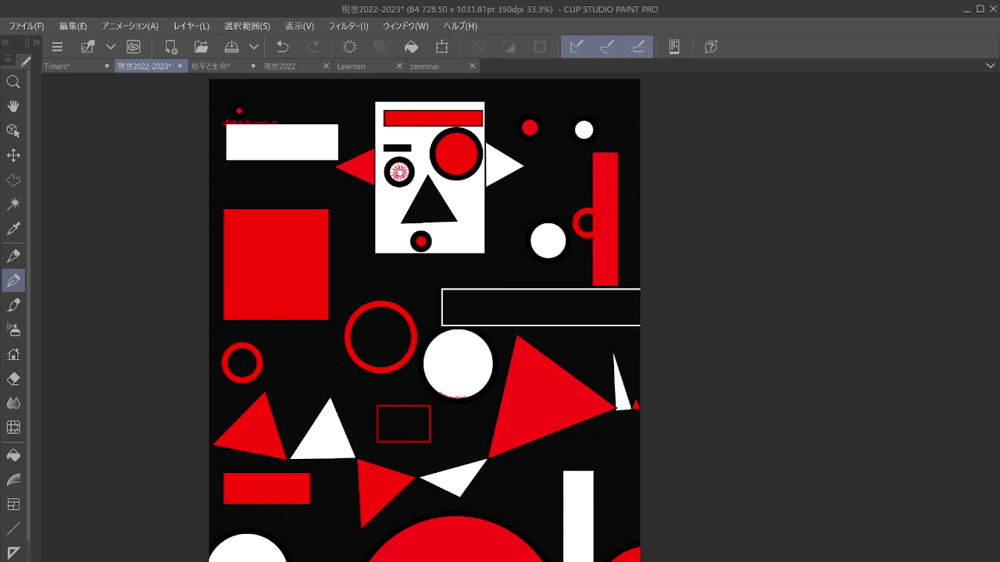
{"action": "scroll", "coordinate": [472, 381], "scroll_direction": "up", "scroll_amount": 5}
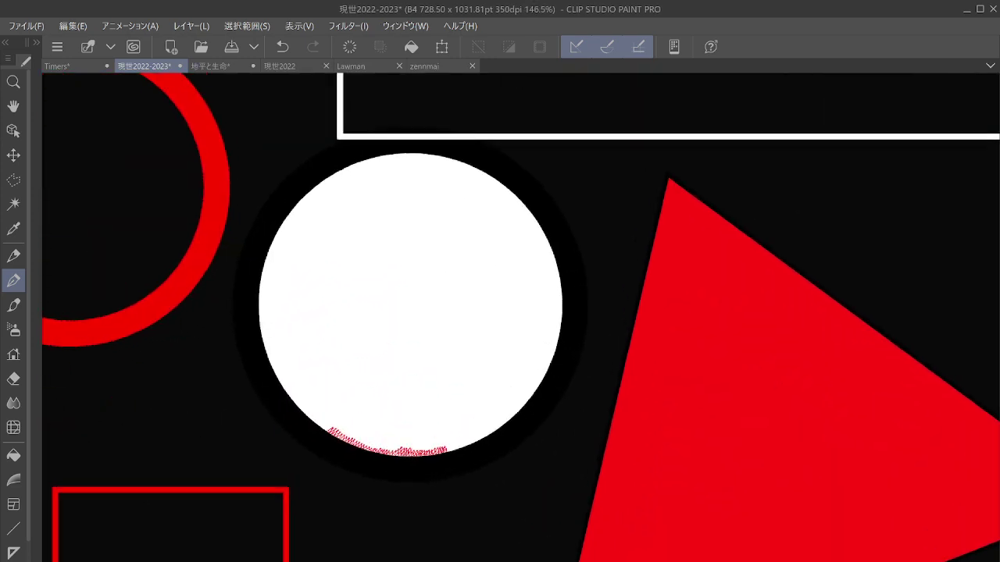
{"action": "scroll", "coordinate": [476, 377], "scroll_direction": "down", "scroll_amount": 5}
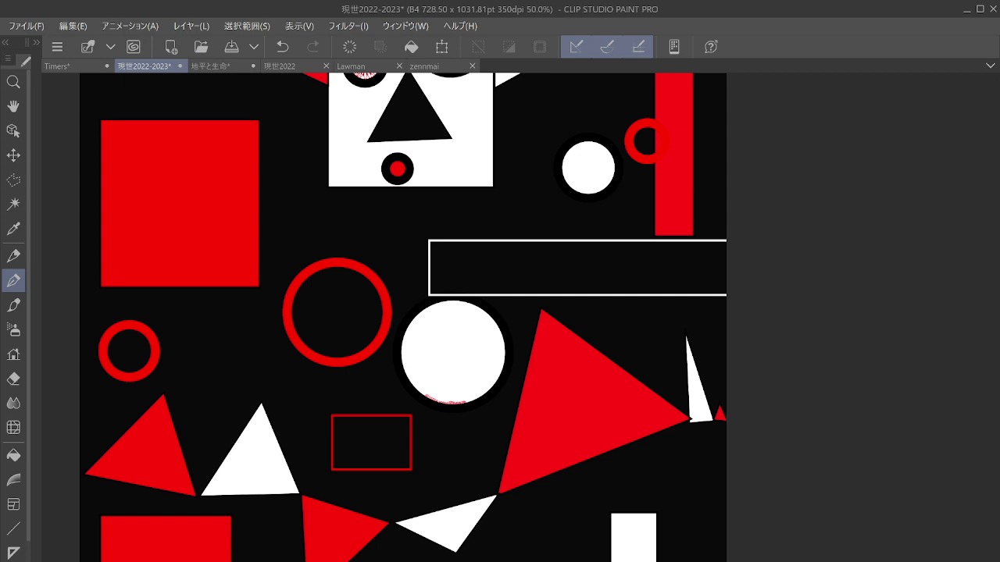
Step: Examine the lower half of the illustration, including the large red circle and the white circle with the small ring
{"action": "left_click_drag", "start_coordinate": [469, 375], "coordinate": [421, 250]}
{"action": "left_click_drag", "start_coordinate": [422, 336], "coordinate": [400, 214]}
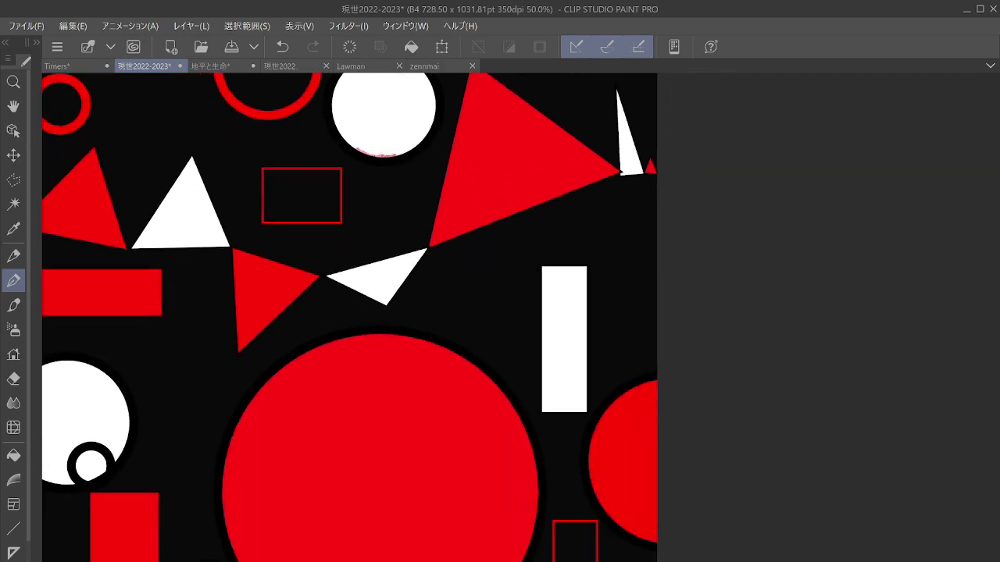
{"action": "left_click_drag", "start_coordinate": [437, 265], "coordinate": [471, 339]}
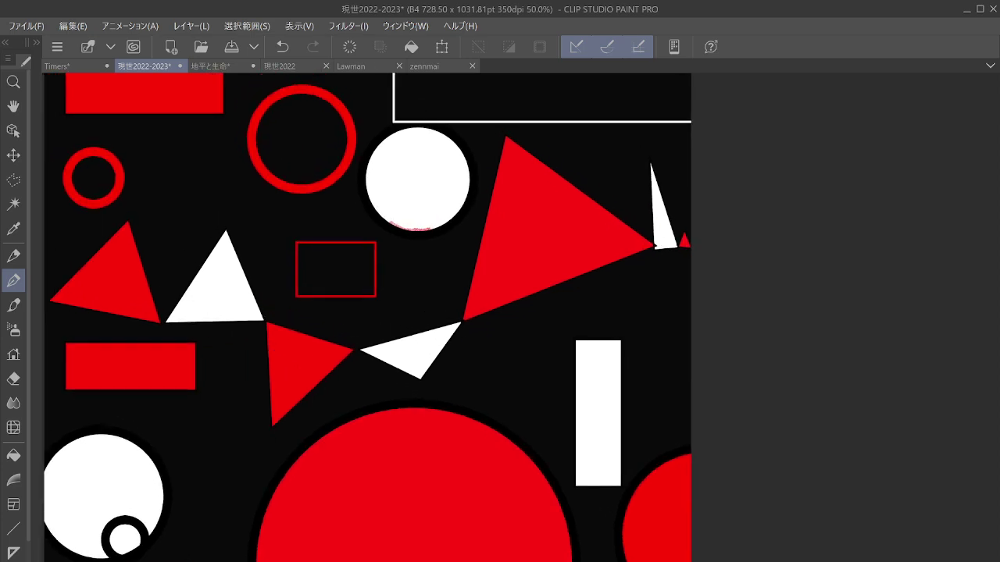
{"action": "scroll", "coordinate": [285, 508], "scroll_direction": "down", "scroll_amount": 4}
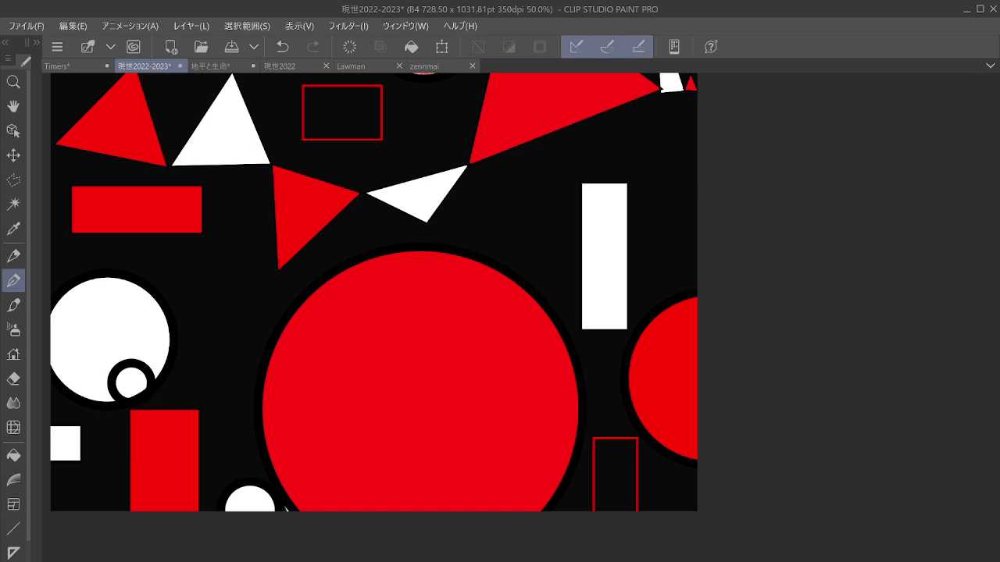
{"action": "left_click_drag", "start_coordinate": [285, 508], "coordinate": [404, 501]}
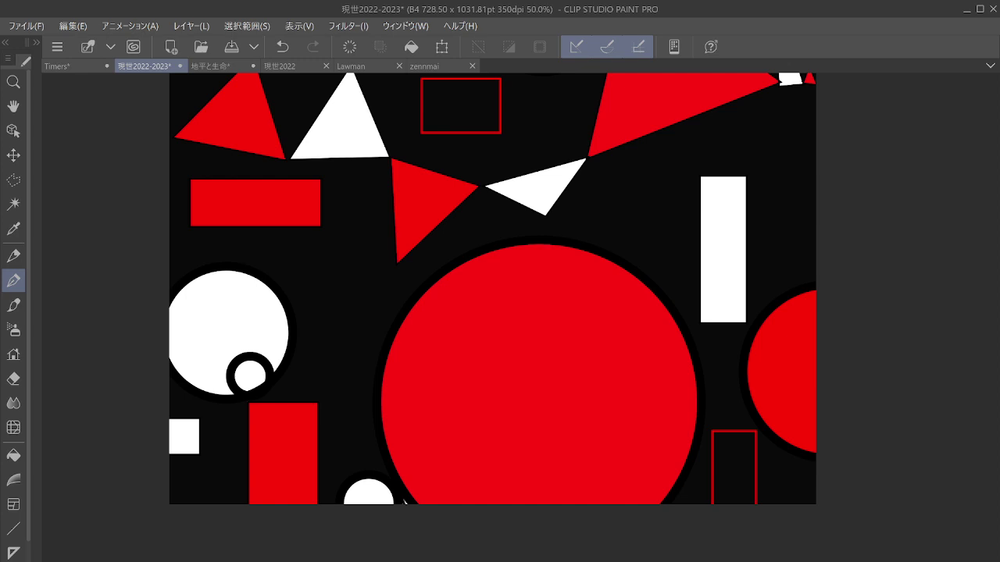
{"action": "left_click_drag", "start_coordinate": [263, 336], "coordinate": [409, 335]}
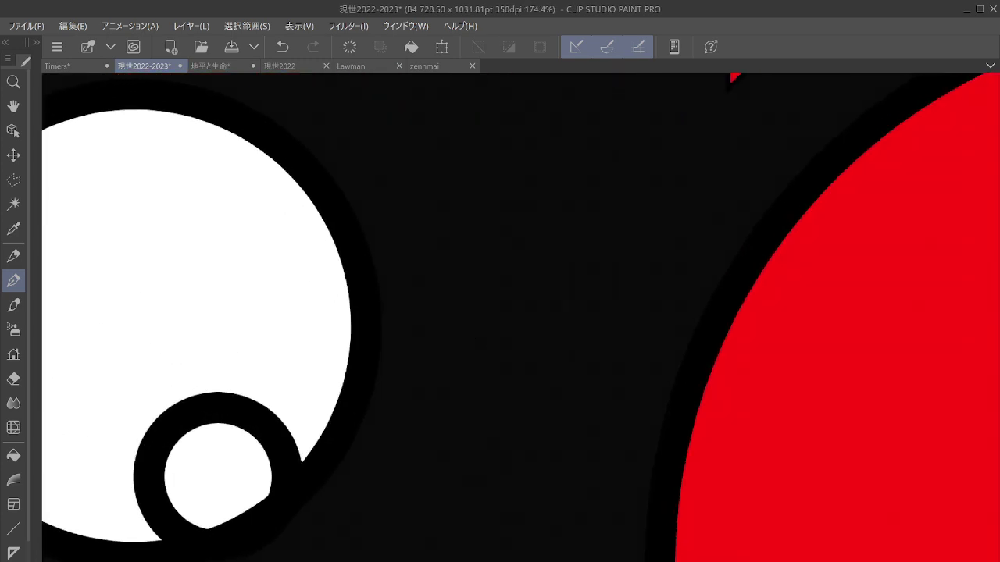
{"action": "scroll", "coordinate": [249, 390], "scroll_direction": "down", "scroll_amount": 3}
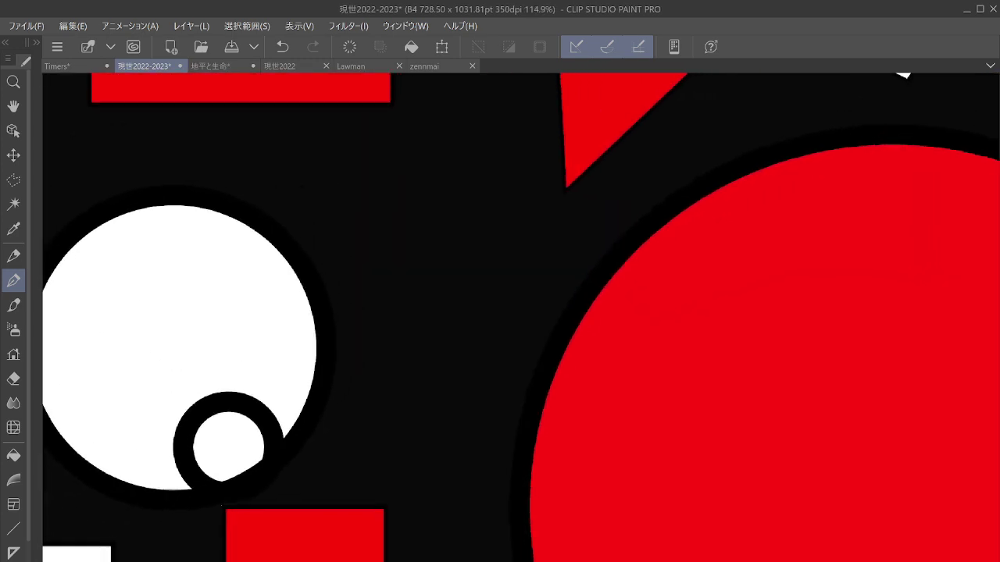
{"action": "scroll", "coordinate": [257, 402], "scroll_direction": "down", "scroll_amount": 8}
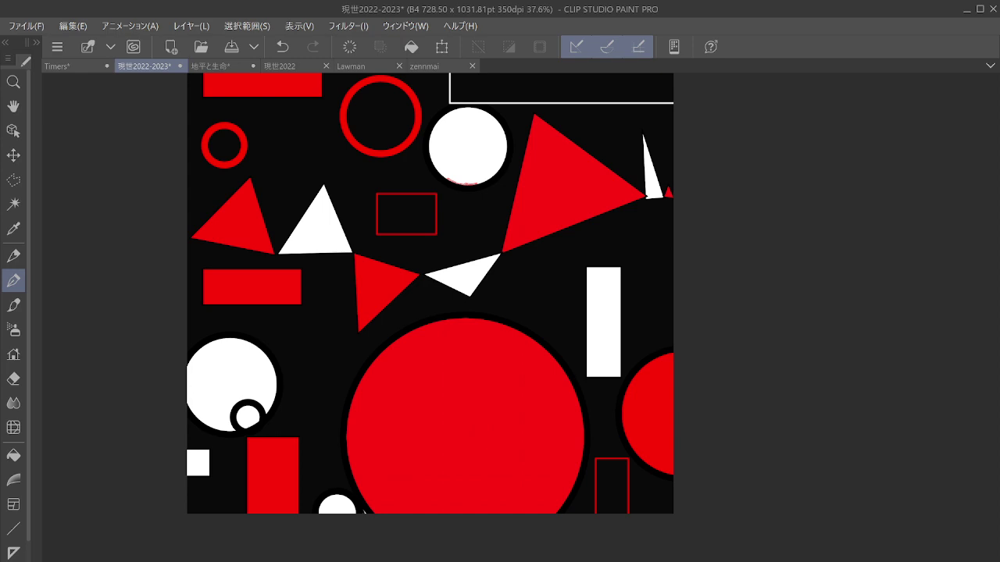
Step: Review the face-like shapes in the upper half and the shapes along the right edge of the illustration
{"action": "left_click_drag", "start_coordinate": [407, 203], "coordinate": [289, 458]}
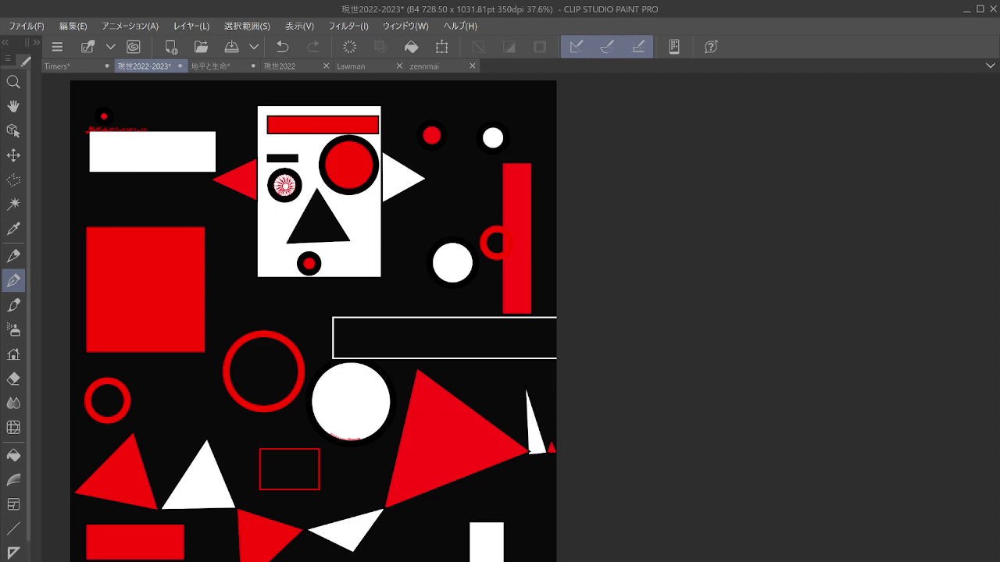
{"action": "left_click_drag", "start_coordinate": [407, 203], "coordinate": [373, 349]}
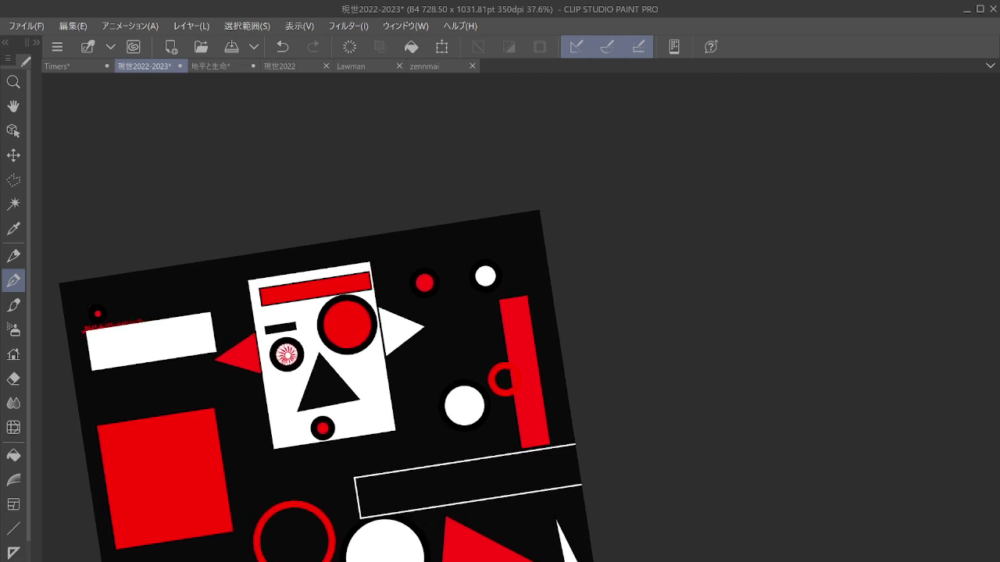
{"action": "scroll", "coordinate": [564, 403], "scroll_direction": "down", "scroll_amount": 1}
{"action": "left_click_drag", "start_coordinate": [564, 404], "coordinate": [458, 136]}
{"action": "left_click_drag", "start_coordinate": [519, 499], "coordinate": [494, 407]}
{"action": "scroll", "coordinate": [495, 406], "scroll_direction": "up", "scroll_amount": 5}
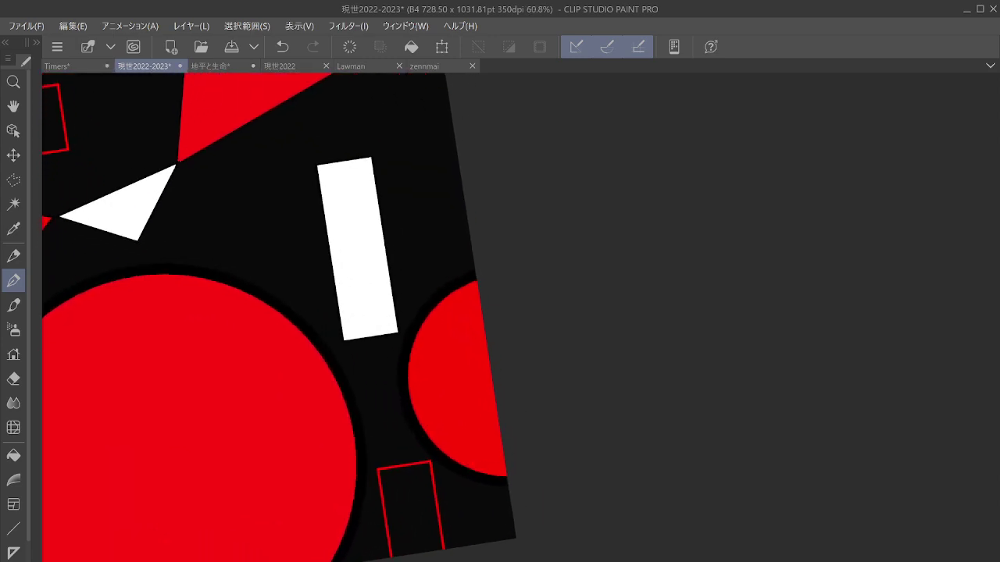
{"action": "scroll", "coordinate": [504, 461], "scroll_direction": "down", "scroll_amount": 1}
{"action": "scroll", "coordinate": [504, 461], "scroll_direction": "up", "scroll_amount": 1}
{"action": "left_click_drag", "start_coordinate": [469, 312], "coordinate": [625, 496]}
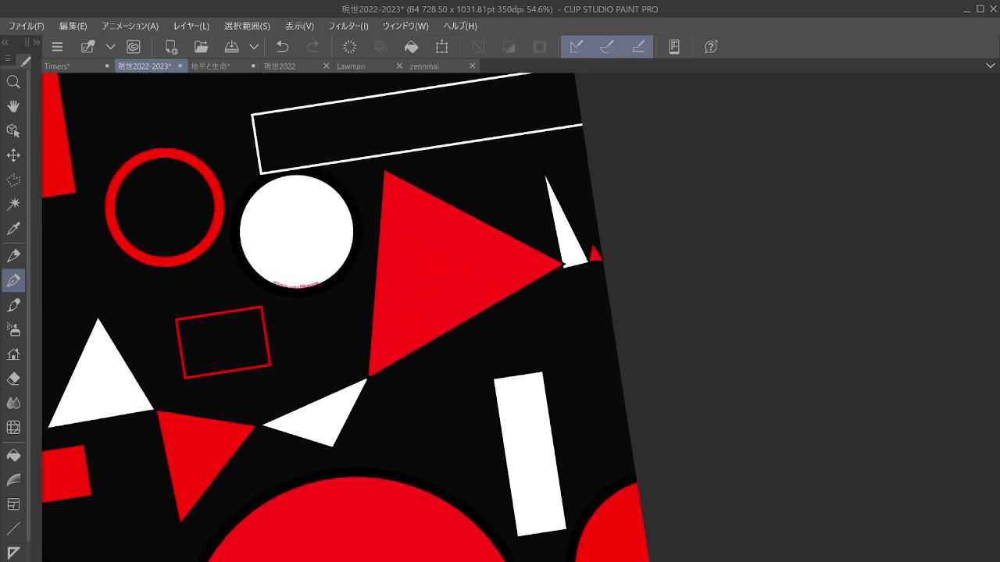
{"action": "scroll", "coordinate": [500, 316], "scroll_direction": "left", "scroll_amount": 7}
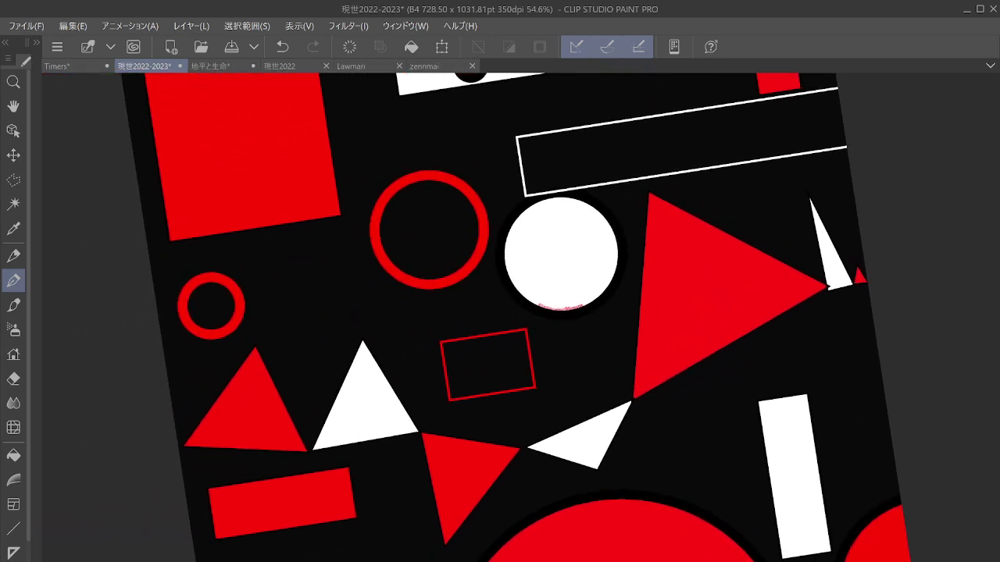
{"action": "scroll", "coordinate": [372, 435], "scroll_direction": "up", "scroll_amount": 3}
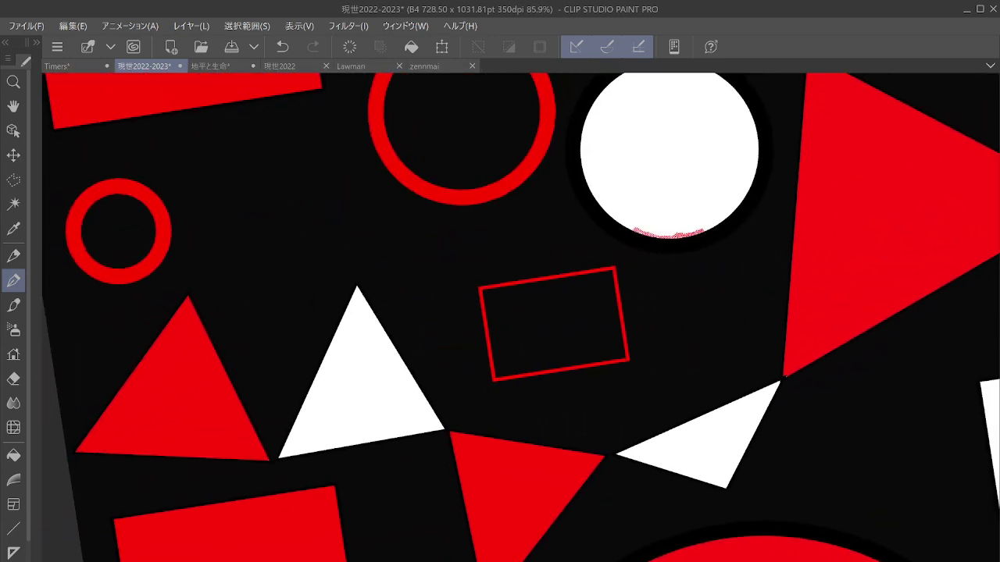
{"action": "left_click_drag", "start_coordinate": [469, 375], "coordinate": [529, 241]}
{"action": "scroll", "coordinate": [364, 429], "scroll_direction": "up", "scroll_amount": 9}
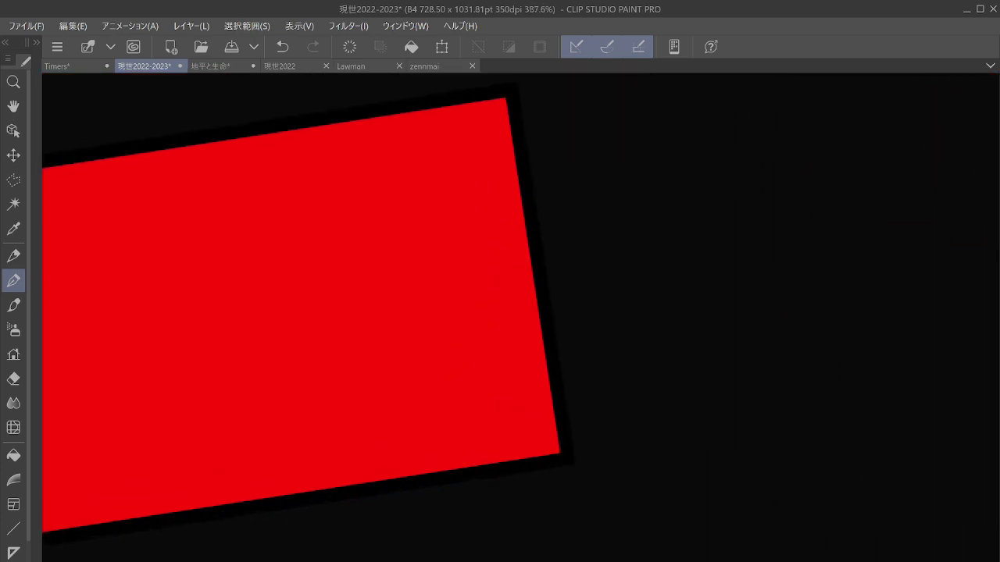
{"action": "scroll", "coordinate": [445, 381], "scroll_direction": "up", "scroll_amount": 2}
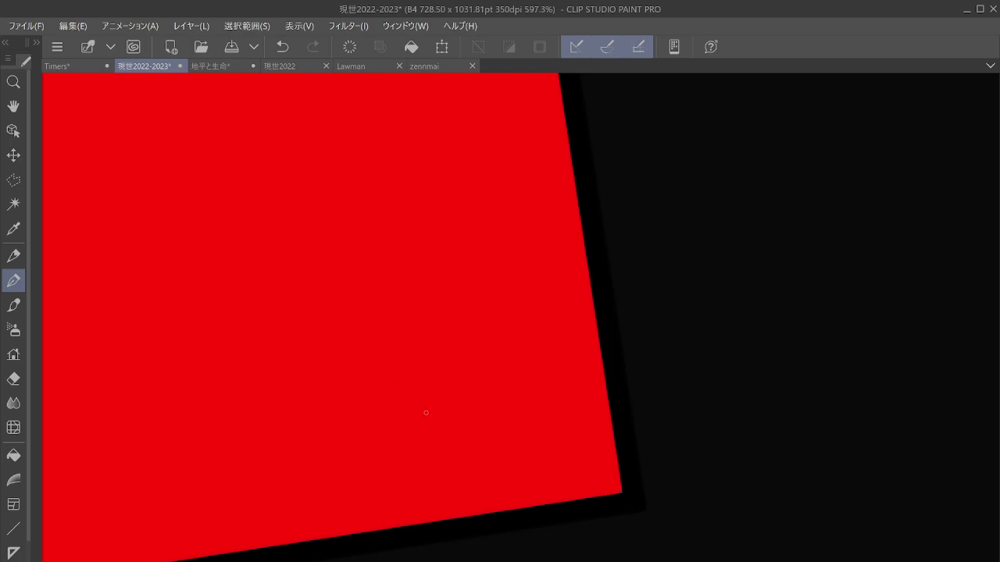
{"action": "scroll", "coordinate": [422, 402], "scroll_direction": "up", "scroll_amount": 3}
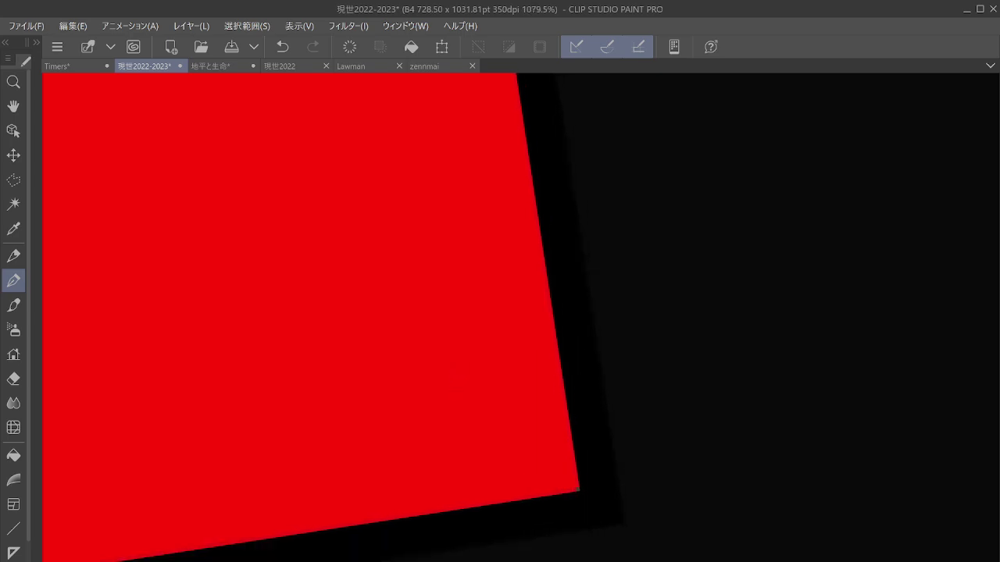
{"action": "scroll", "coordinate": [457, 348], "scroll_direction": "up", "scroll_amount": 2}
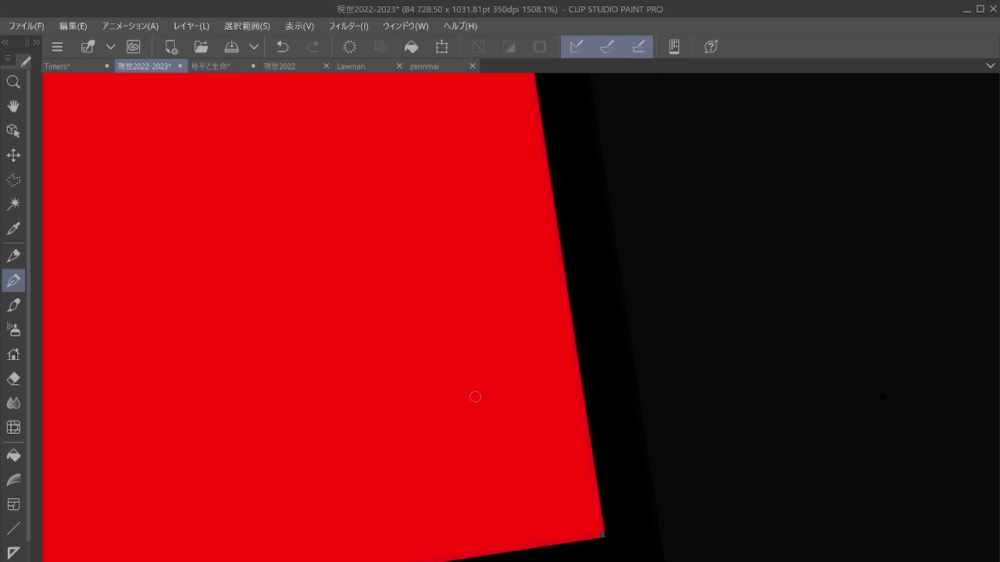
{"action": "mouse_move", "coordinate": [471, 414]}
{"action": "left_mouse_down"}
{"action": "mouse_move", "coordinate": [536, 404]}
{"action": "mouse_move", "coordinate": [514, 401]}
{"action": "mouse_move", "coordinate": [453, 432]}
{"action": "mouse_move", "coordinate": [542, 417]}
{"action": "mouse_move", "coordinate": [523, 405]}
{"action": "mouse_move", "coordinate": [450, 437]}
{"action": "left_mouse_up"}
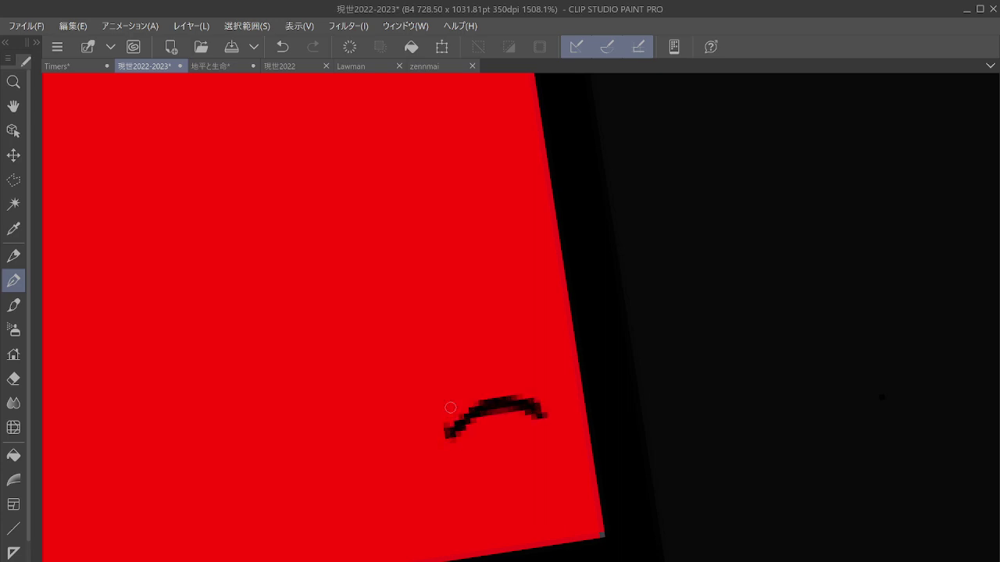
{"action": "left_click", "coordinate": [282, 47]}
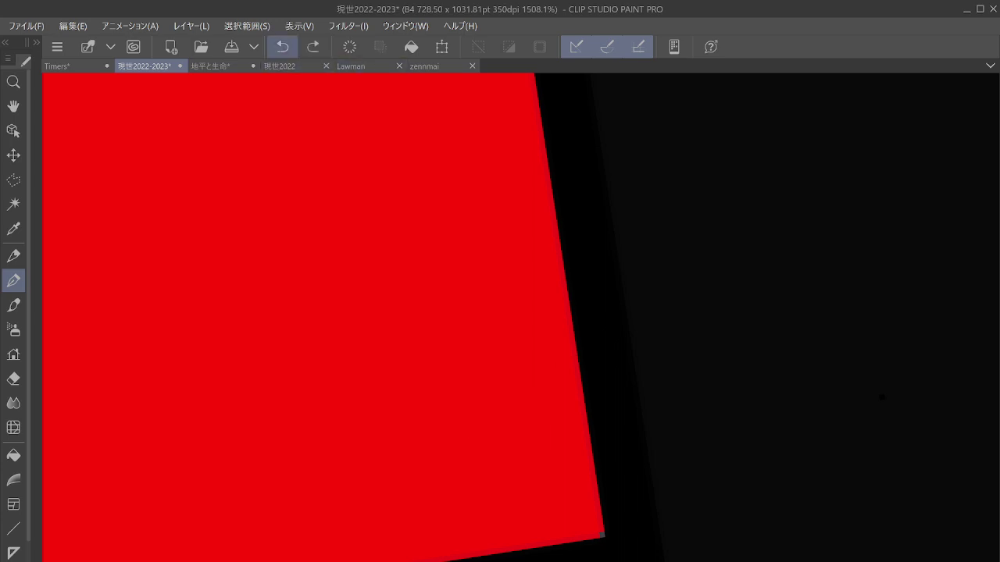
Step: Set the pen's drawing colour to white from the standard colour set
{"action": "scroll", "coordinate": [882, 397], "scroll_direction": "down", "scroll_amount": 12}
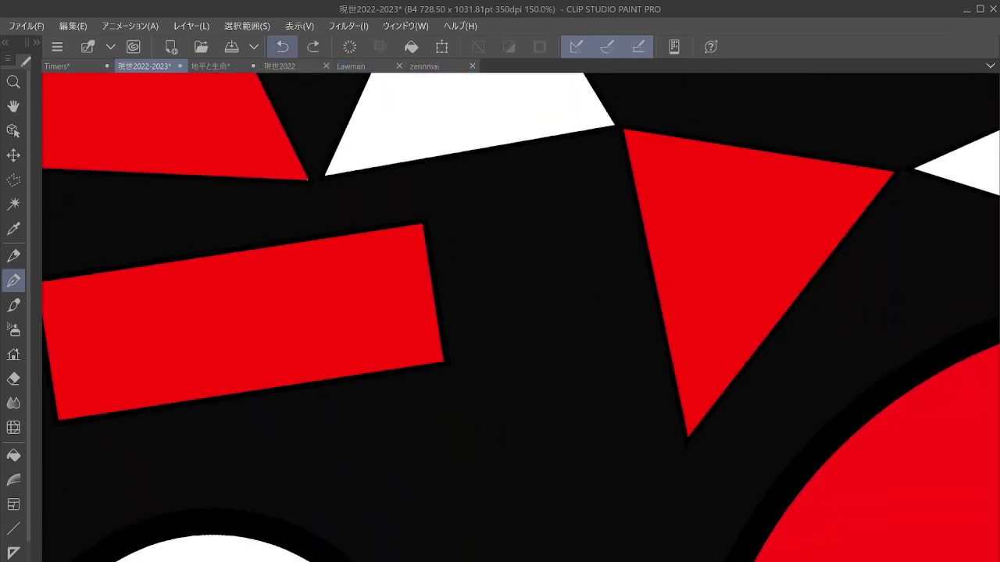
{"action": "scroll", "coordinate": [419, 212], "scroll_direction": "down", "scroll_amount": 4}
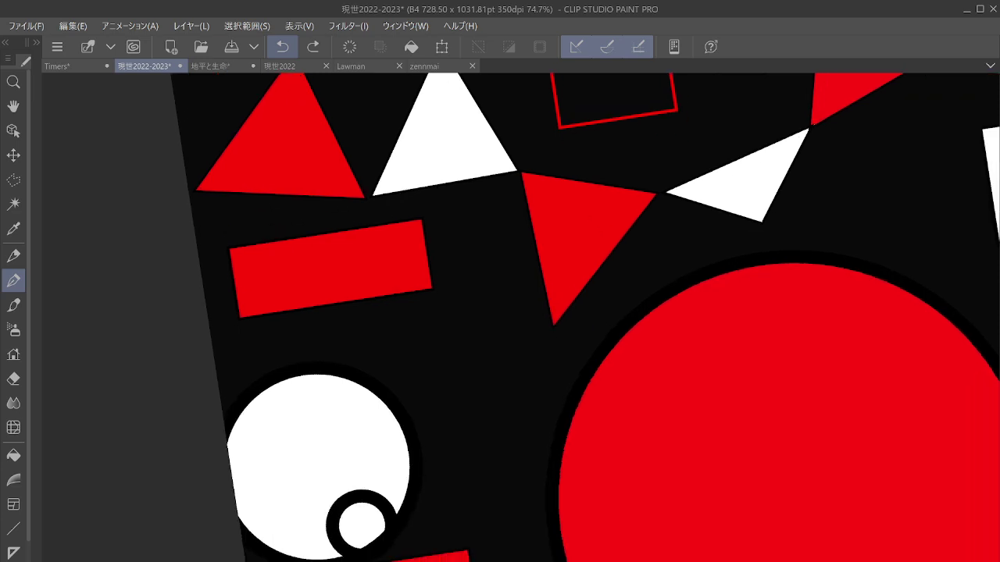
{"action": "left_click_drag", "start_coordinate": [516, 328], "coordinate": [484, 275]}
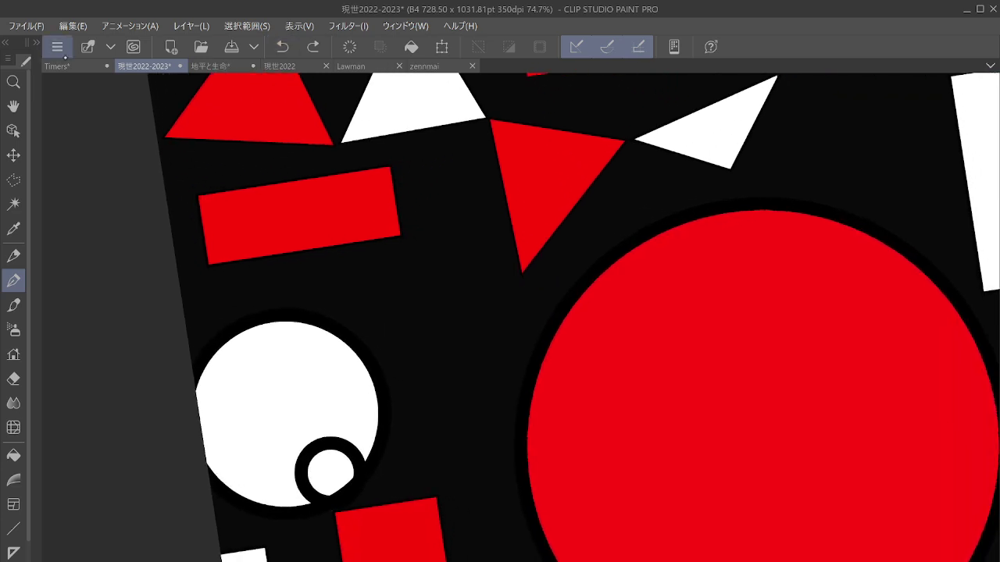
{"action": "left_click", "coordinate": [36, 42]}
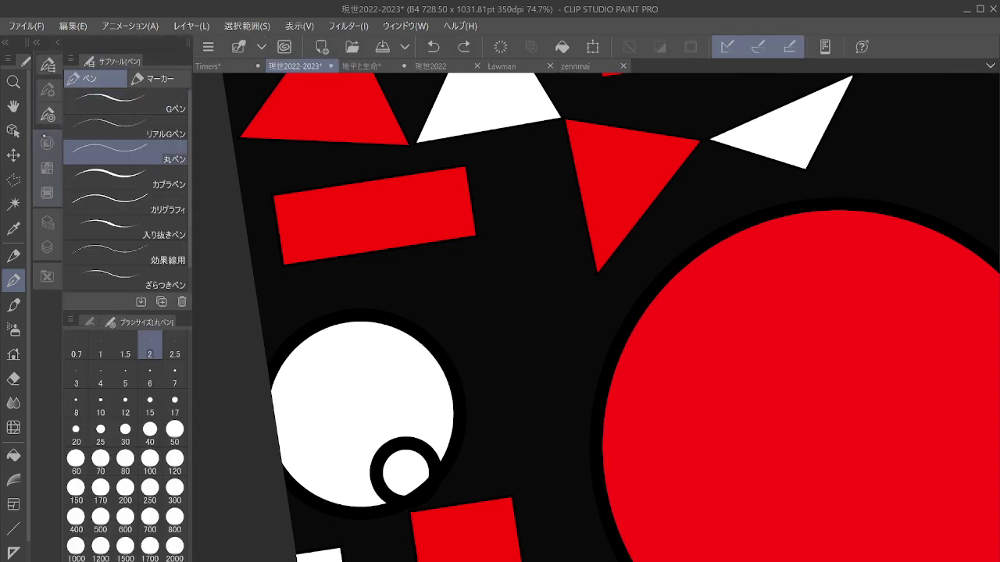
{"action": "left_click", "coordinate": [46, 143]}
{"action": "left_click", "coordinate": [89, 227]}
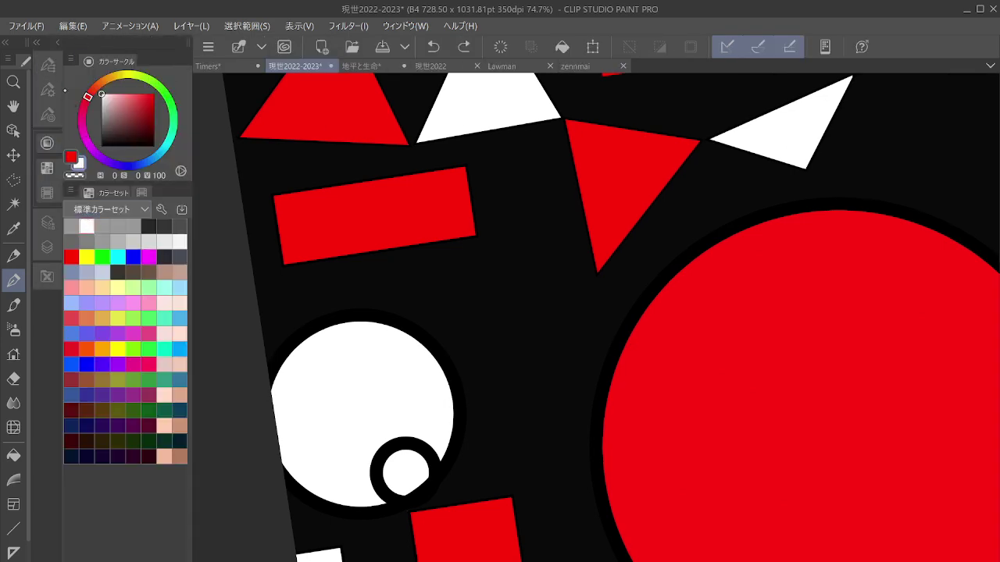
{"action": "left_click", "coordinate": [36, 43]}
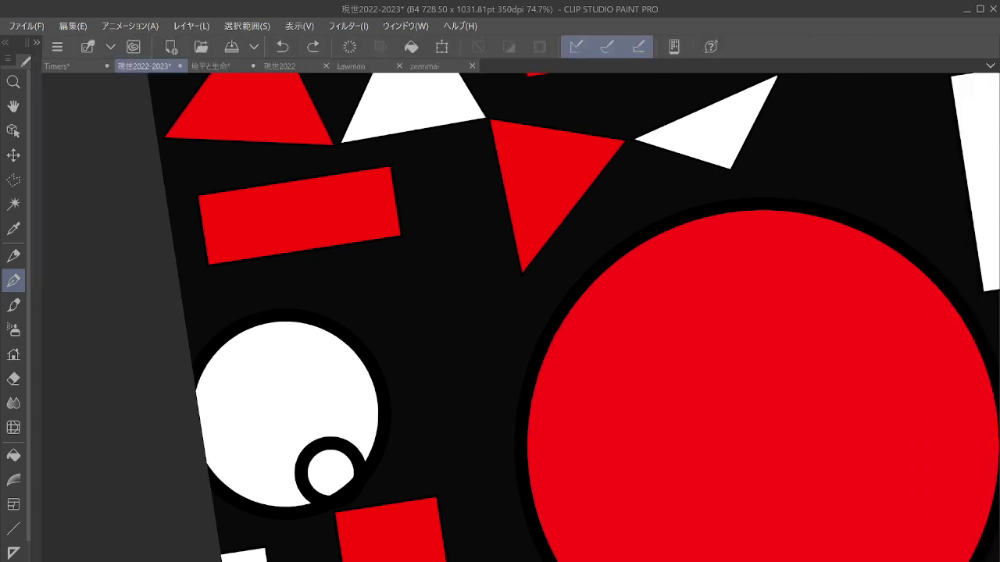
Step: Draw a small white shoulder and collar line near the right end of the tilted red rectangle below the red triangle
{"action": "left_click_drag", "start_coordinate": [374, 213], "coordinate": [375, 336]}
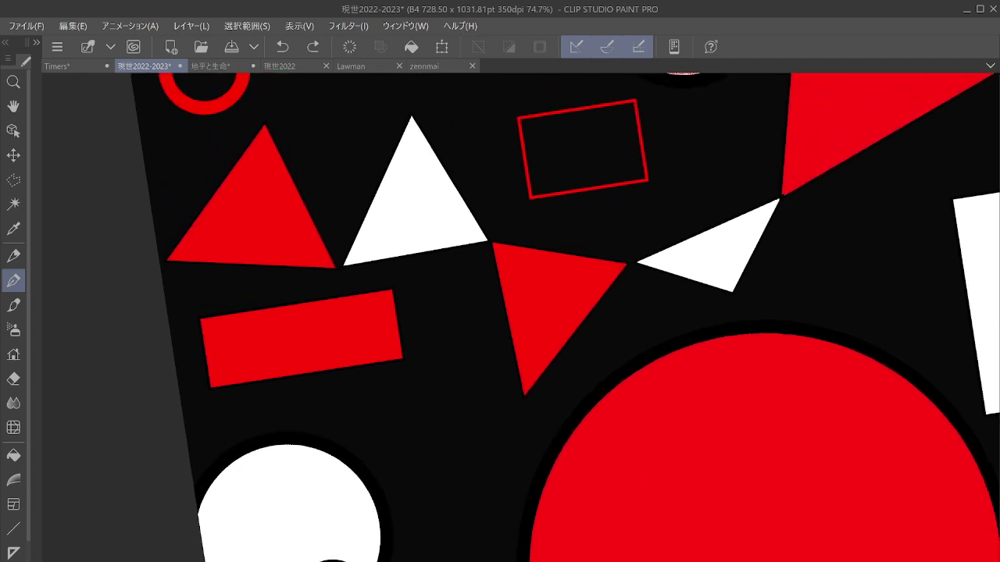
{"action": "scroll", "coordinate": [375, 336], "scroll_direction": "up", "scroll_amount": 4}
{"action": "scroll", "coordinate": [387, 331], "scroll_direction": "up", "scroll_amount": 4}
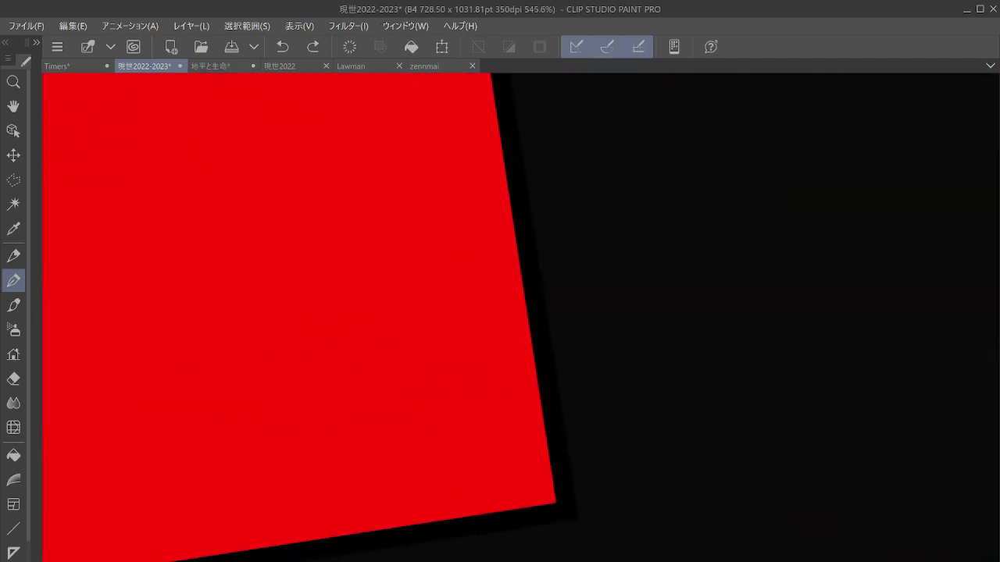
{"action": "mouse_move", "coordinate": [450, 382]}
{"action": "left_mouse_down"}
{"action": "mouse_move", "coordinate": [513, 382]}
{"action": "mouse_move", "coordinate": [438, 394]}
{"action": "mouse_move", "coordinate": [457, 368]}
{"action": "mouse_move", "coordinate": [486, 365]}
{"action": "mouse_move", "coordinate": [517, 384]}
{"action": "left_mouse_up"}
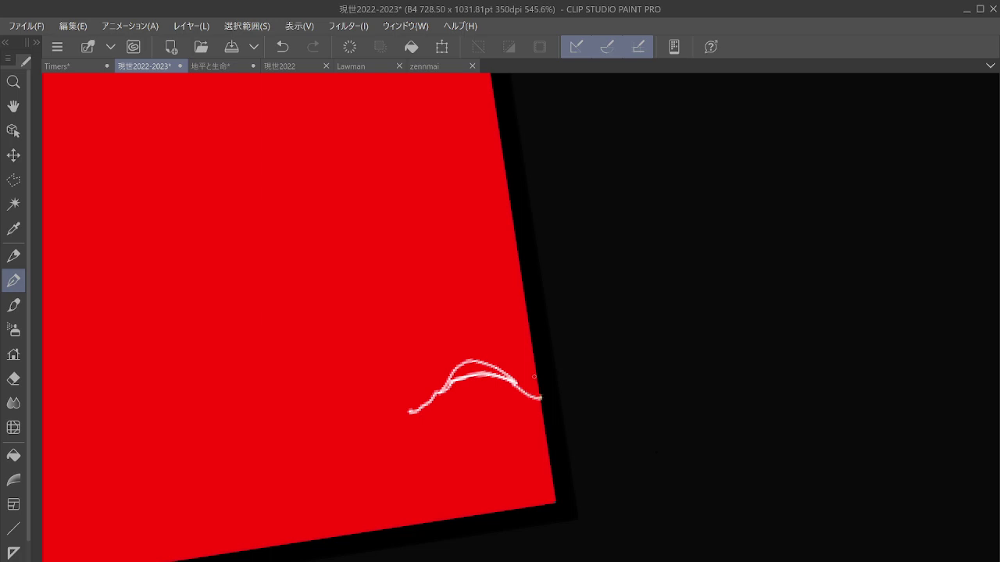
Step: Outline the back of a head with both ears, nape hairline and neck above the white shoulder line
{"action": "scroll", "coordinate": [540, 275], "scroll_direction": "up", "scroll_amount": 5}
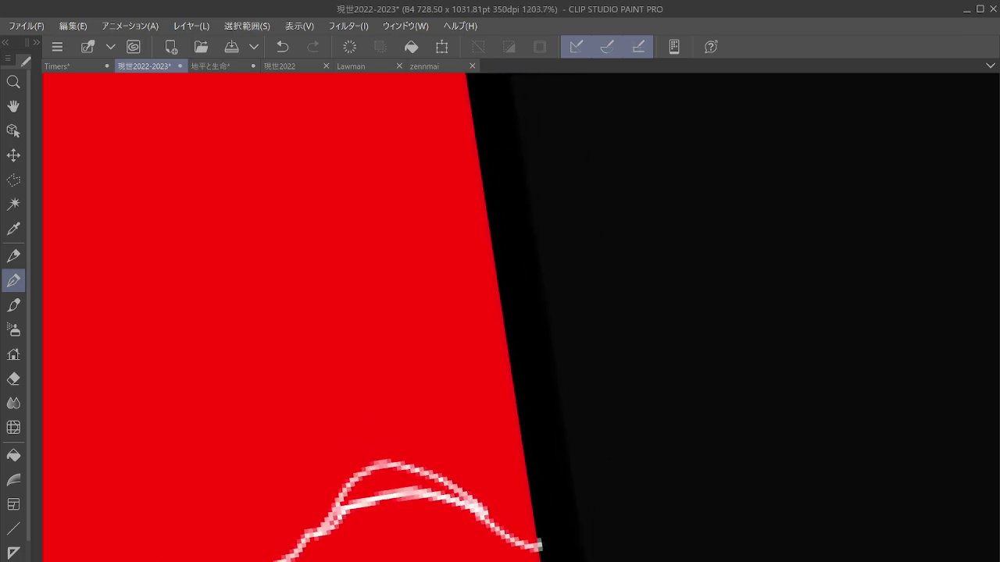
{"action": "mouse_move", "coordinate": [450, 428]}
{"action": "left_mouse_down"}
{"action": "mouse_move", "coordinate": [463, 389]}
{"action": "mouse_move", "coordinate": [471, 384]}
{"action": "mouse_move", "coordinate": [464, 401]}
{"action": "mouse_move", "coordinate": [487, 385]}
{"action": "mouse_move", "coordinate": [497, 403]}
{"action": "mouse_move", "coordinate": [466, 432]}
{"action": "mouse_move", "coordinate": [470, 404]}
{"action": "mouse_move", "coordinate": [466, 434]}
{"action": "left_mouse_up"}
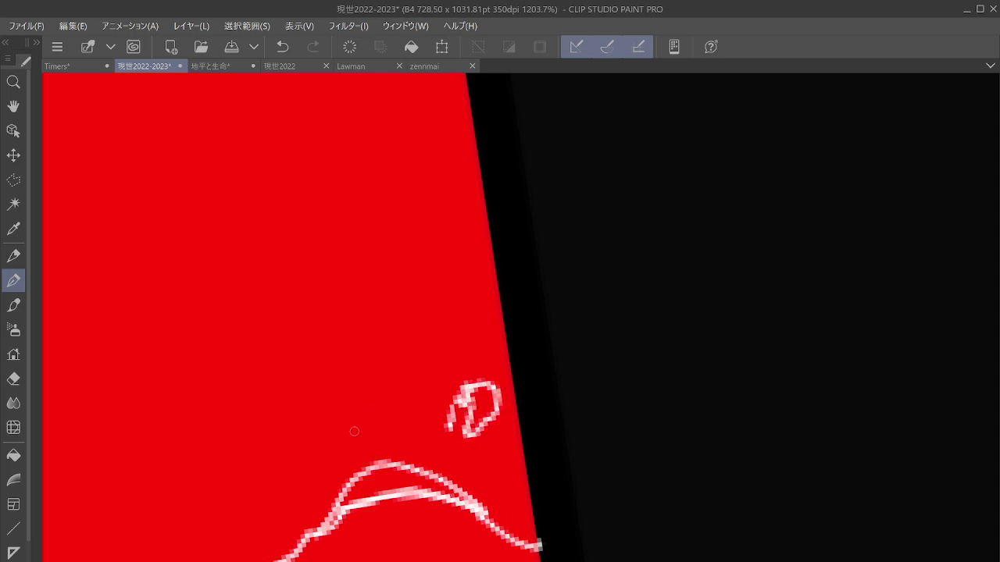
{"action": "mouse_move", "coordinate": [352, 441]}
{"action": "left_mouse_down"}
{"action": "mouse_move", "coordinate": [403, 432]}
{"action": "mouse_move", "coordinate": [432, 446]}
{"action": "mouse_move", "coordinate": [445, 434]}
{"action": "mouse_move", "coordinate": [393, 448]}
{"action": "mouse_move", "coordinate": [351, 451]}
{"action": "left_mouse_up"}
{"action": "mouse_move", "coordinate": [337, 405]}
{"action": "left_mouse_down"}
{"action": "mouse_move", "coordinate": [346, 432]}
{"action": "mouse_move", "coordinate": [327, 396]}
{"action": "mouse_move", "coordinate": [321, 415]}
{"action": "mouse_move", "coordinate": [332, 391]}
{"action": "mouse_move", "coordinate": [323, 387]}
{"action": "mouse_move", "coordinate": [339, 377]}
{"action": "mouse_move", "coordinate": [323, 373]}
{"action": "mouse_move", "coordinate": [325, 342]}
{"action": "mouse_move", "coordinate": [357, 299]}
{"action": "mouse_move", "coordinate": [385, 286]}
{"action": "mouse_move", "coordinate": [423, 290]}
{"action": "mouse_move", "coordinate": [459, 310]}
{"action": "mouse_move", "coordinate": [472, 357]}
{"action": "mouse_move", "coordinate": [465, 410]}
{"action": "left_mouse_up"}
{"action": "left_click_drag", "start_coordinate": [353, 446], "coordinate": [339, 497]}
{"action": "left_click_drag", "start_coordinate": [445, 439], "coordinate": [452, 486]}
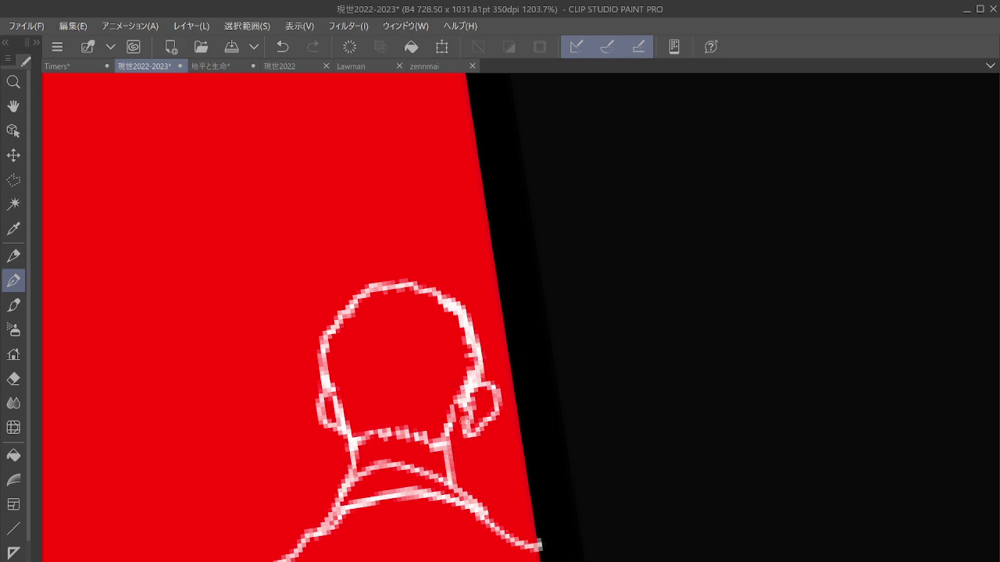
{"action": "left_click_drag", "start_coordinate": [449, 442], "coordinate": [454, 485]}
{"action": "mouse_move", "coordinate": [462, 408]}
{"action": "left_mouse_down"}
{"action": "mouse_move", "coordinate": [451, 448]}
{"action": "mouse_move", "coordinate": [454, 436]}
{"action": "left_mouse_up"}
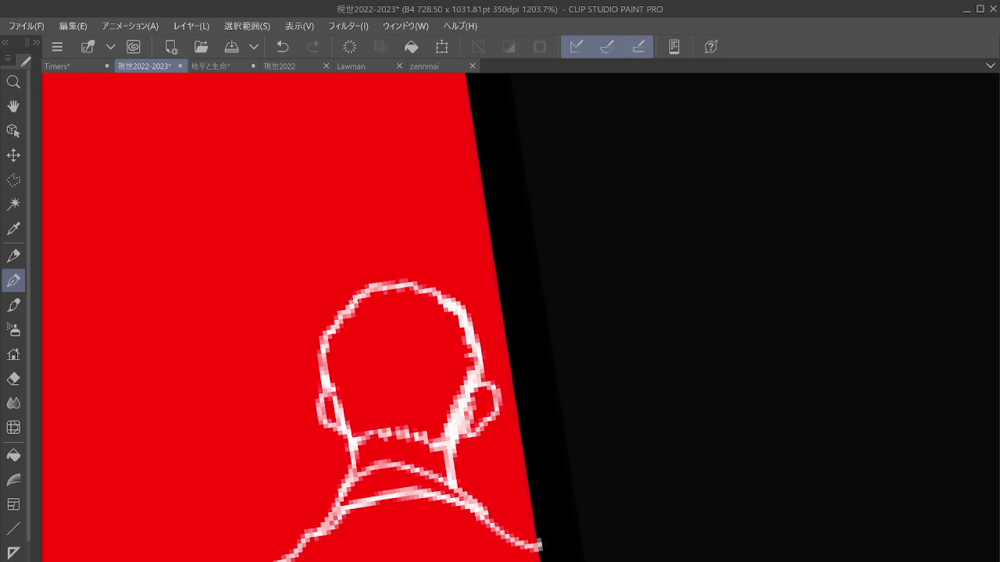
Step: Fill the head outline with dense, short white hatching strokes for cropped hair
{"action": "mouse_move", "coordinate": [358, 299]}
{"action": "left_mouse_down"}
{"action": "mouse_move", "coordinate": [381, 308]}
{"action": "mouse_move", "coordinate": [374, 300]}
{"action": "mouse_move", "coordinate": [355, 304]}
{"action": "mouse_move", "coordinate": [349, 330]}
{"action": "mouse_move", "coordinate": [359, 314]}
{"action": "mouse_move", "coordinate": [371, 331]}
{"action": "mouse_move", "coordinate": [385, 324]}
{"action": "mouse_move", "coordinate": [401, 303]}
{"action": "mouse_move", "coordinate": [345, 317]}
{"action": "mouse_move", "coordinate": [377, 357]}
{"action": "mouse_move", "coordinate": [400, 351]}
{"action": "mouse_move", "coordinate": [421, 314]}
{"action": "mouse_move", "coordinate": [401, 285]}
{"action": "mouse_move", "coordinate": [343, 337]}
{"action": "mouse_move", "coordinate": [338, 379]}
{"action": "mouse_move", "coordinate": [352, 376]}
{"action": "mouse_move", "coordinate": [388, 400]}
{"action": "mouse_move", "coordinate": [413, 392]}
{"action": "mouse_move", "coordinate": [411, 382]}
{"action": "mouse_move", "coordinate": [415, 392]}
{"action": "mouse_move", "coordinate": [432, 361]}
{"action": "mouse_move", "coordinate": [426, 286]}
{"action": "left_mouse_up"}
{"action": "mouse_move", "coordinate": [340, 372]}
{"action": "left_mouse_down"}
{"action": "mouse_move", "coordinate": [339, 422]}
{"action": "mouse_move", "coordinate": [353, 404]}
{"action": "mouse_move", "coordinate": [438, 421]}
{"action": "mouse_move", "coordinate": [456, 320]}
{"action": "mouse_move", "coordinate": [466, 367]}
{"action": "mouse_move", "coordinate": [462, 346]}
{"action": "mouse_move", "coordinate": [451, 358]}
{"action": "left_mouse_up"}
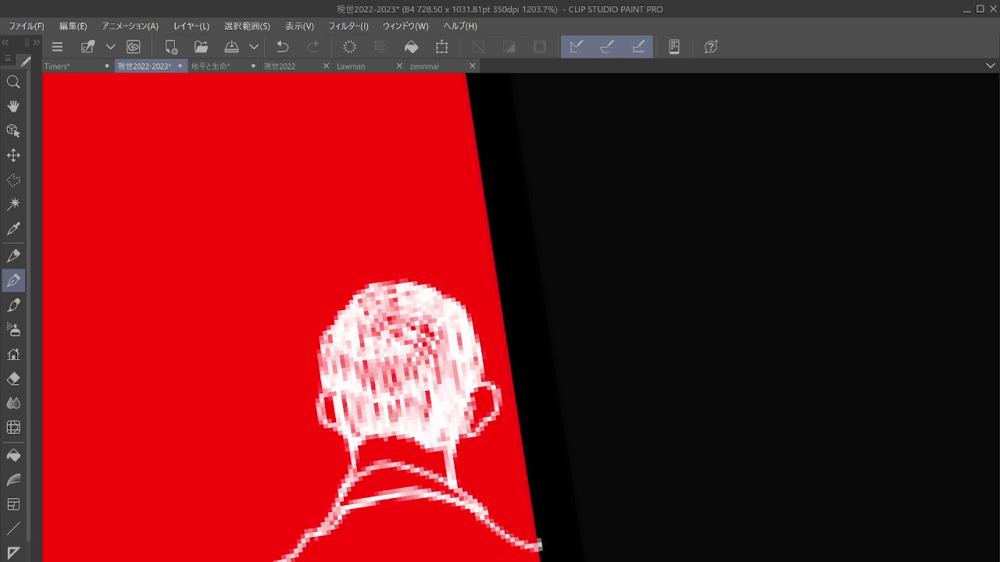
{"action": "scroll", "coordinate": [618, 339], "scroll_direction": "down", "scroll_amount": 9}
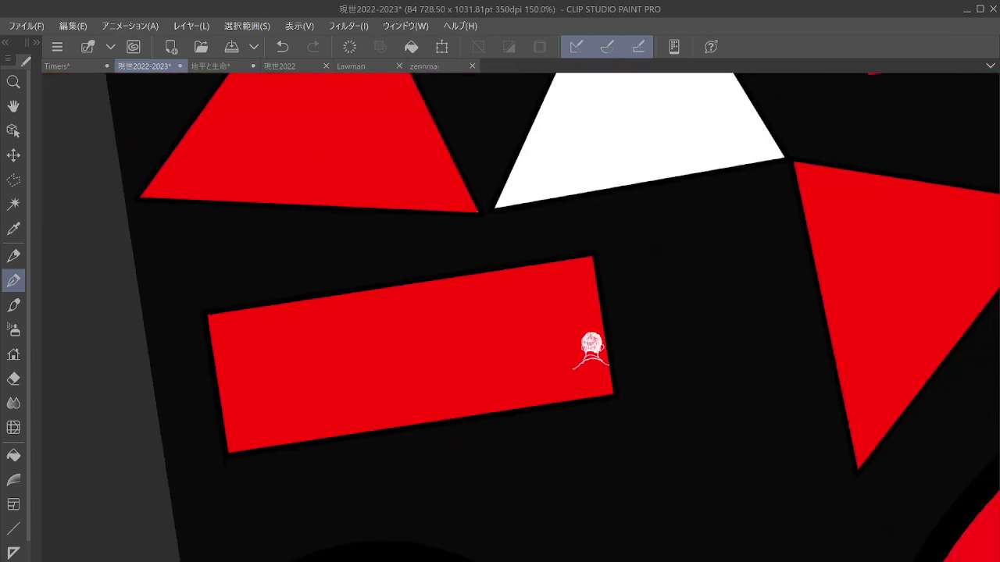
Step: Extend the shoulder line to the left of the first figure to form a second figure's shoulders and collar
{"action": "scroll", "coordinate": [647, 297], "scroll_direction": "up", "scroll_amount": 8}
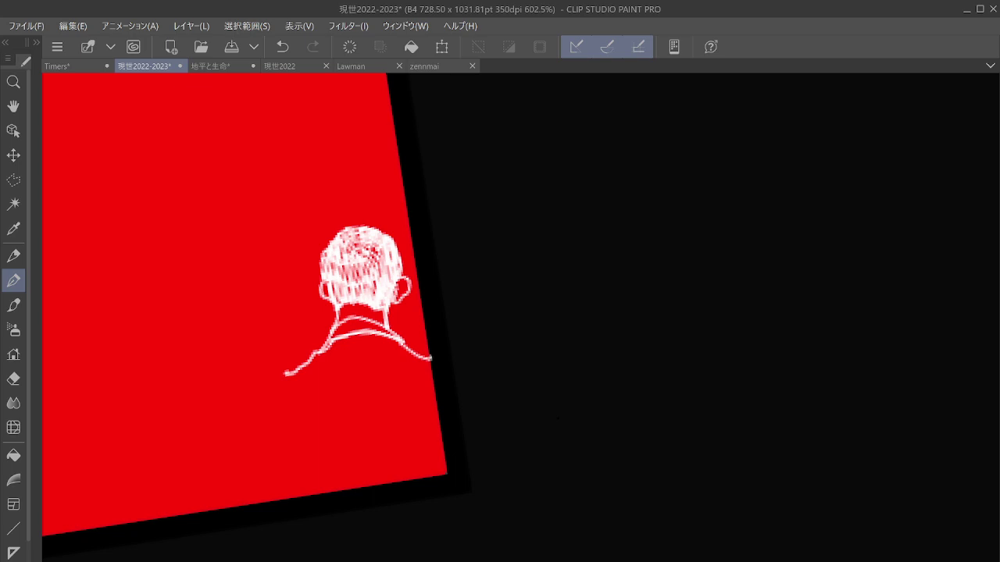
{"action": "left_click_drag", "start_coordinate": [557, 418], "coordinate": [640, 438]}
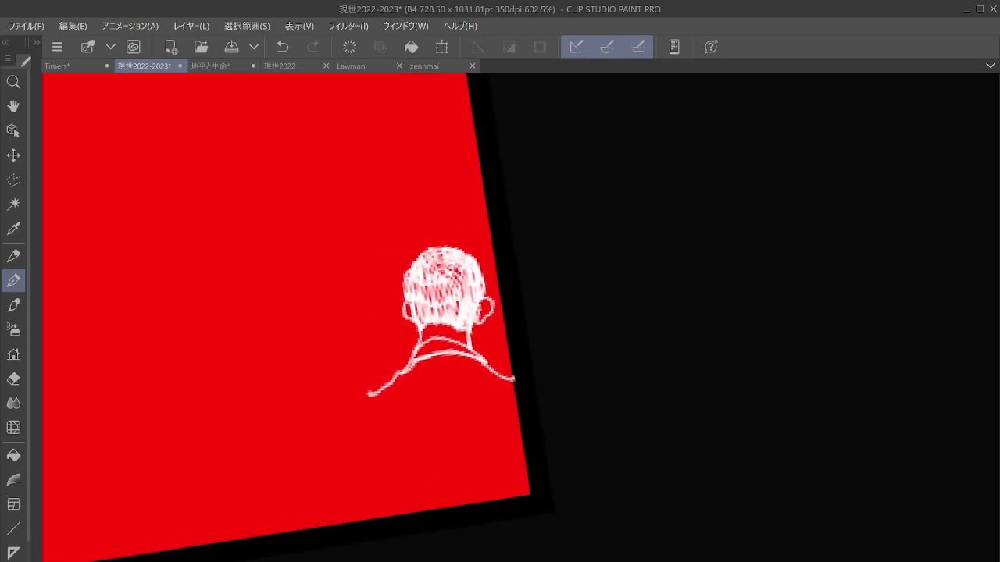
{"action": "scroll", "coordinate": [363, 380], "scroll_direction": "up", "scroll_amount": 2}
{"action": "mouse_move", "coordinate": [363, 379]}
{"action": "left_mouse_down"}
{"action": "mouse_move", "coordinate": [449, 402]}
{"action": "mouse_move", "coordinate": [394, 386]}
{"action": "left_mouse_up"}
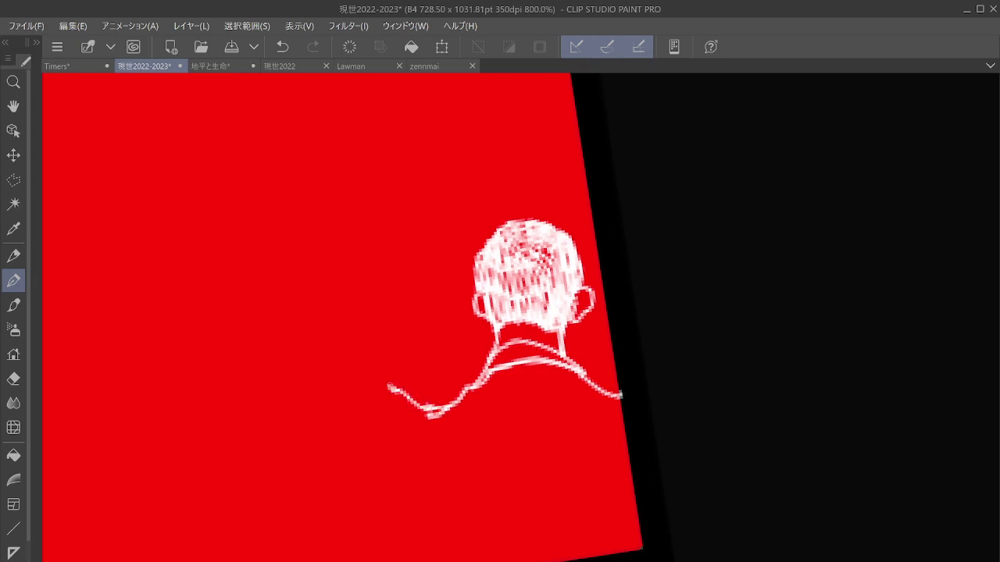
{"action": "mouse_move", "coordinate": [304, 399]}
{"action": "left_mouse_down"}
{"action": "mouse_move", "coordinate": [322, 380]}
{"action": "mouse_move", "coordinate": [394, 389]}
{"action": "mouse_move", "coordinate": [301, 407]}
{"action": "mouse_move", "coordinate": [259, 444]}
{"action": "mouse_move", "coordinate": [284, 449]}
{"action": "mouse_move", "coordinate": [281, 530]}
{"action": "left_mouse_up"}
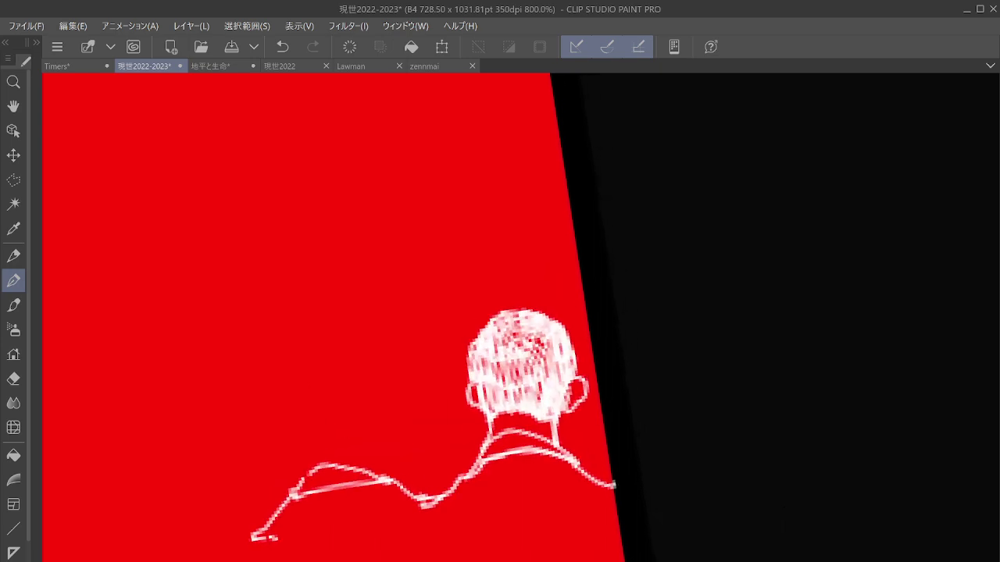
Step: Outline the second figure's neck, ears, nape and round head in white above its collar
{"action": "left_click_drag", "start_coordinate": [302, 481], "coordinate": [304, 466]}
{"action": "left_click_drag", "start_coordinate": [269, 409], "coordinate": [294, 445]}
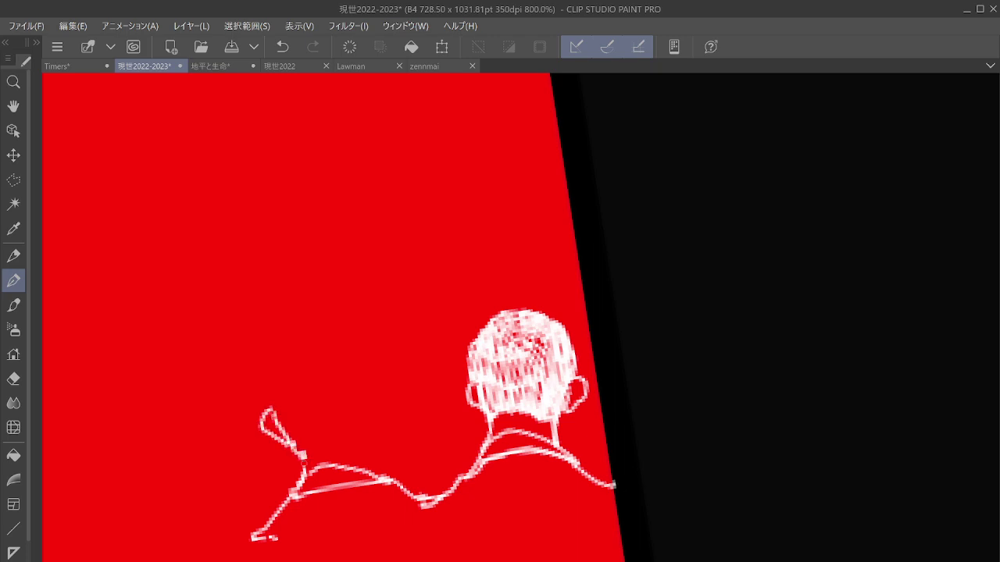
{"action": "mouse_move", "coordinate": [304, 490]}
{"action": "left_mouse_down"}
{"action": "mouse_move", "coordinate": [303, 461]}
{"action": "mouse_move", "coordinate": [315, 451]}
{"action": "mouse_move", "coordinate": [367, 446]}
{"action": "left_mouse_up"}
{"action": "mouse_move", "coordinate": [375, 406]}
{"action": "left_mouse_down"}
{"action": "mouse_move", "coordinate": [368, 446]}
{"action": "mouse_move", "coordinate": [374, 407]}
{"action": "mouse_move", "coordinate": [386, 427]}
{"action": "mouse_move", "coordinate": [373, 434]}
{"action": "mouse_move", "coordinate": [377, 474]}
{"action": "left_mouse_up"}
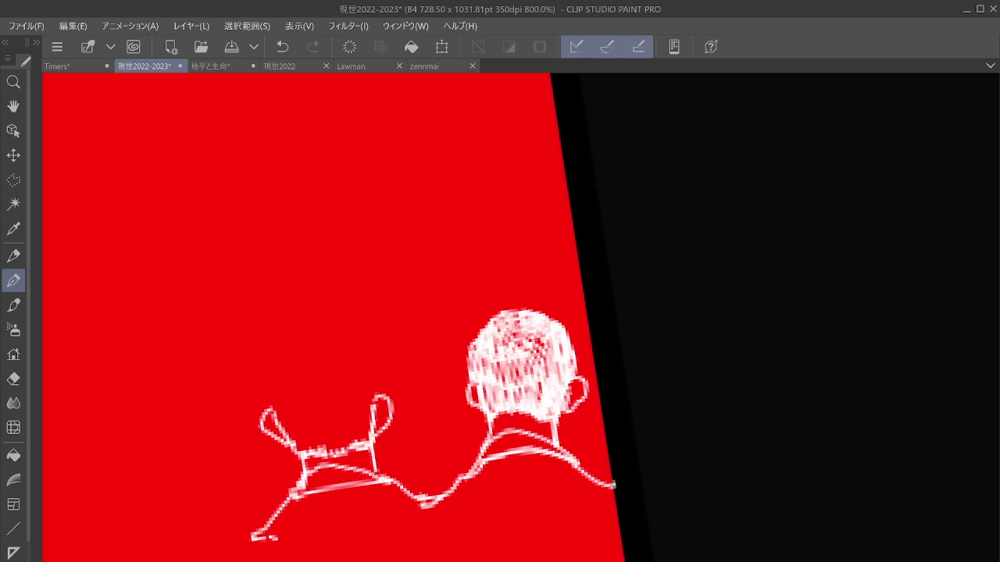
{"action": "mouse_move", "coordinate": [265, 407]}
{"action": "left_mouse_down"}
{"action": "mouse_move", "coordinate": [267, 362]}
{"action": "mouse_move", "coordinate": [305, 318]}
{"action": "mouse_move", "coordinate": [332, 315]}
{"action": "mouse_move", "coordinate": [351, 323]}
{"action": "mouse_move", "coordinate": [374, 364]}
{"action": "mouse_move", "coordinate": [372, 420]}
{"action": "left_mouse_up"}
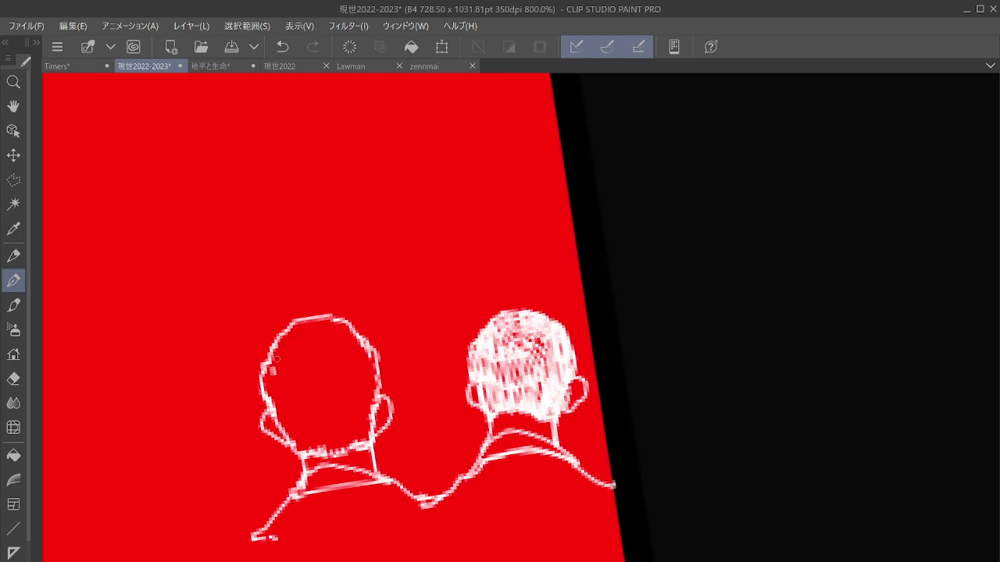
Step: Hatch the hair on the sides, middle and crown of the second head with white strokes
{"action": "mouse_move", "coordinate": [273, 372]}
{"action": "left_mouse_down"}
{"action": "mouse_move", "coordinate": [283, 359]}
{"action": "mouse_move", "coordinate": [289, 374]}
{"action": "mouse_move", "coordinate": [289, 351]}
{"action": "mouse_move", "coordinate": [267, 367]}
{"action": "mouse_move", "coordinate": [287, 400]}
{"action": "mouse_move", "coordinate": [304, 372]}
{"action": "mouse_move", "coordinate": [274, 351]}
{"action": "mouse_move", "coordinate": [283, 338]}
{"action": "mouse_move", "coordinate": [295, 364]}
{"action": "mouse_move", "coordinate": [304, 344]}
{"action": "mouse_move", "coordinate": [309, 376]}
{"action": "mouse_move", "coordinate": [273, 406]}
{"action": "mouse_move", "coordinate": [283, 422]}
{"action": "mouse_move", "coordinate": [321, 375]}
{"action": "mouse_move", "coordinate": [321, 407]}
{"action": "mouse_move", "coordinate": [344, 391]}
{"action": "mouse_move", "coordinate": [355, 399]}
{"action": "mouse_move", "coordinate": [362, 383]}
{"action": "mouse_move", "coordinate": [362, 414]}
{"action": "mouse_move", "coordinate": [371, 414]}
{"action": "left_mouse_up"}
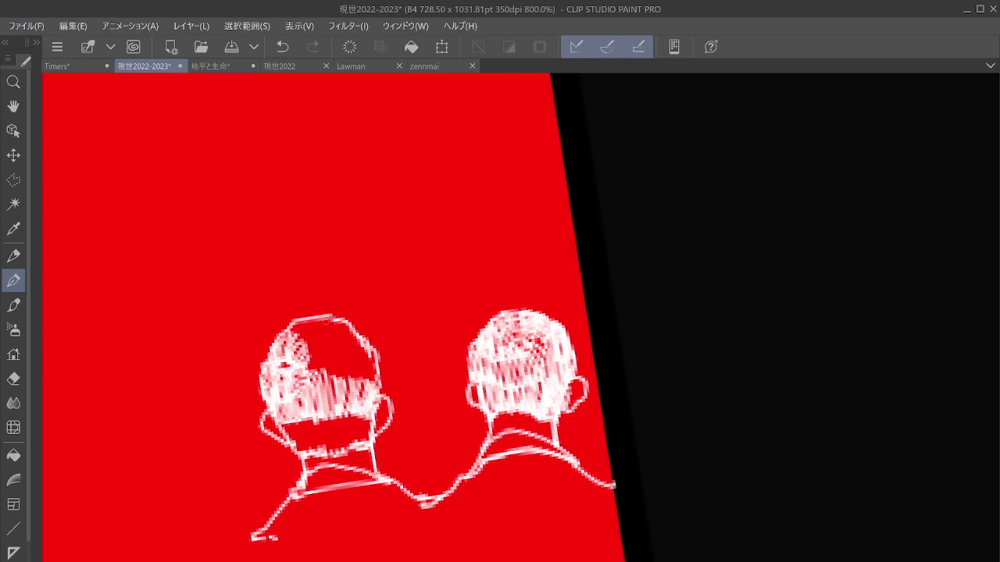
{"action": "mouse_move", "coordinate": [307, 321]}
{"action": "left_mouse_down"}
{"action": "mouse_move", "coordinate": [292, 333]}
{"action": "mouse_move", "coordinate": [344, 323]}
{"action": "left_mouse_up"}
{"action": "left_click_drag", "start_coordinate": [376, 353], "coordinate": [370, 372]}
{"action": "mouse_move", "coordinate": [306, 323]}
{"action": "left_mouse_down"}
{"action": "mouse_move", "coordinate": [294, 341]}
{"action": "mouse_move", "coordinate": [325, 351]}
{"action": "mouse_move", "coordinate": [320, 381]}
{"action": "mouse_move", "coordinate": [333, 319]}
{"action": "left_mouse_up"}
{"action": "left_click_drag", "start_coordinate": [317, 332], "coordinate": [345, 325]}
{"action": "left_click_drag", "start_coordinate": [322, 337], "coordinate": [348, 328]}
{"action": "left_click_drag", "start_coordinate": [322, 363], "coordinate": [341, 379]}
{"action": "left_click_drag", "start_coordinate": [322, 353], "coordinate": [344, 380]}
{"action": "mouse_move", "coordinate": [336, 336]}
{"action": "left_mouse_down"}
{"action": "mouse_move", "coordinate": [350, 382]}
{"action": "mouse_move", "coordinate": [367, 389]}
{"action": "left_mouse_up"}
{"action": "left_click_drag", "start_coordinate": [367, 352], "coordinate": [380, 393]}
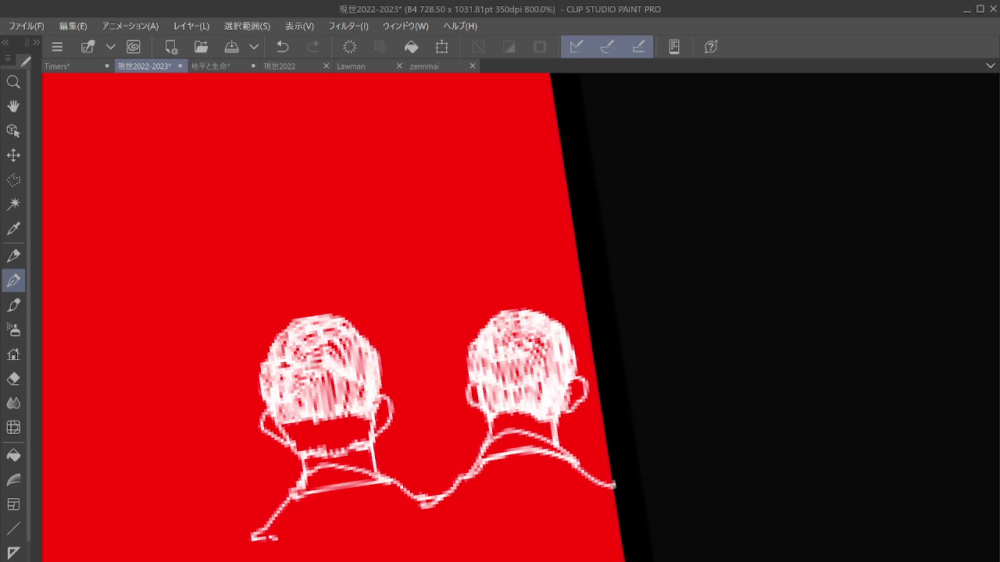
Step: Extend the second head's hair hatching down to the nape and check both figures within the illustration
{"action": "left_click_drag", "start_coordinate": [290, 414], "coordinate": [305, 444]}
{"action": "mouse_move", "coordinate": [286, 406]}
{"action": "left_mouse_down"}
{"action": "mouse_move", "coordinate": [304, 450]}
{"action": "mouse_move", "coordinate": [293, 437]}
{"action": "left_mouse_up"}
{"action": "mouse_move", "coordinate": [287, 419]}
{"action": "left_mouse_down"}
{"action": "mouse_move", "coordinate": [301, 453]}
{"action": "mouse_move", "coordinate": [315, 456]}
{"action": "left_mouse_up"}
{"action": "mouse_move", "coordinate": [322, 413]}
{"action": "left_mouse_down"}
{"action": "mouse_move", "coordinate": [328, 453]}
{"action": "mouse_move", "coordinate": [352, 453]}
{"action": "left_mouse_up"}
{"action": "mouse_move", "coordinate": [353, 413]}
{"action": "left_mouse_down"}
{"action": "mouse_move", "coordinate": [358, 451]}
{"action": "mouse_move", "coordinate": [369, 453]}
{"action": "mouse_move", "coordinate": [371, 434]}
{"action": "left_mouse_up"}
{"action": "scroll", "coordinate": [790, 443], "scroll_direction": "down", "scroll_amount": 6}
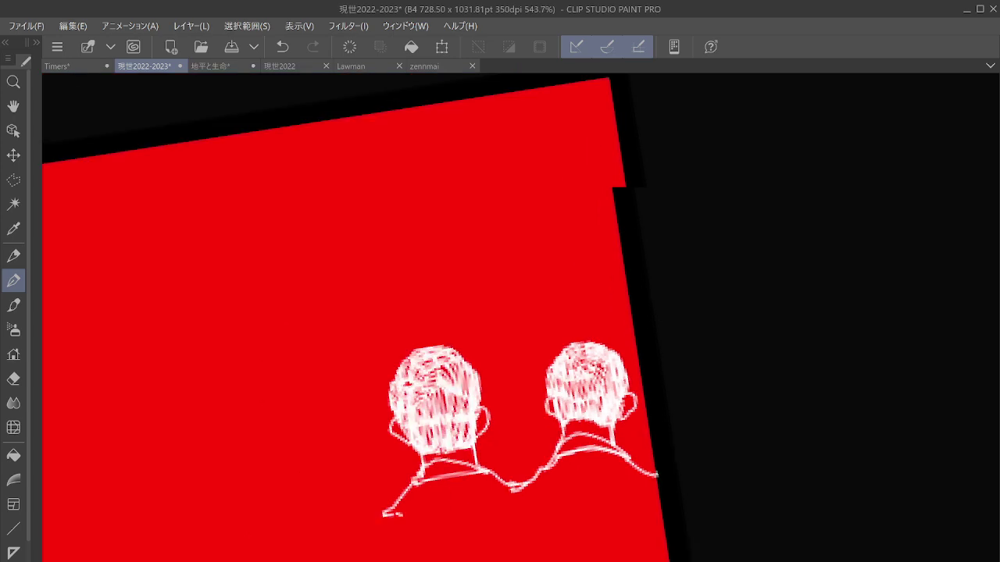
{"action": "scroll", "coordinate": [778, 466], "scroll_direction": "down", "scroll_amount": 4}
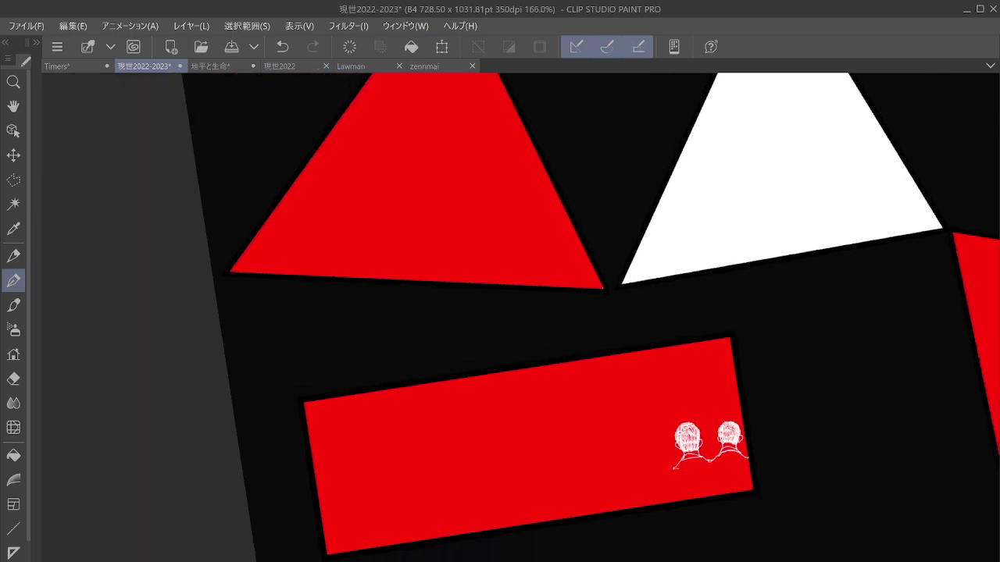
{"action": "scroll", "coordinate": [758, 414], "scroll_direction": "down", "scroll_amount": 8}
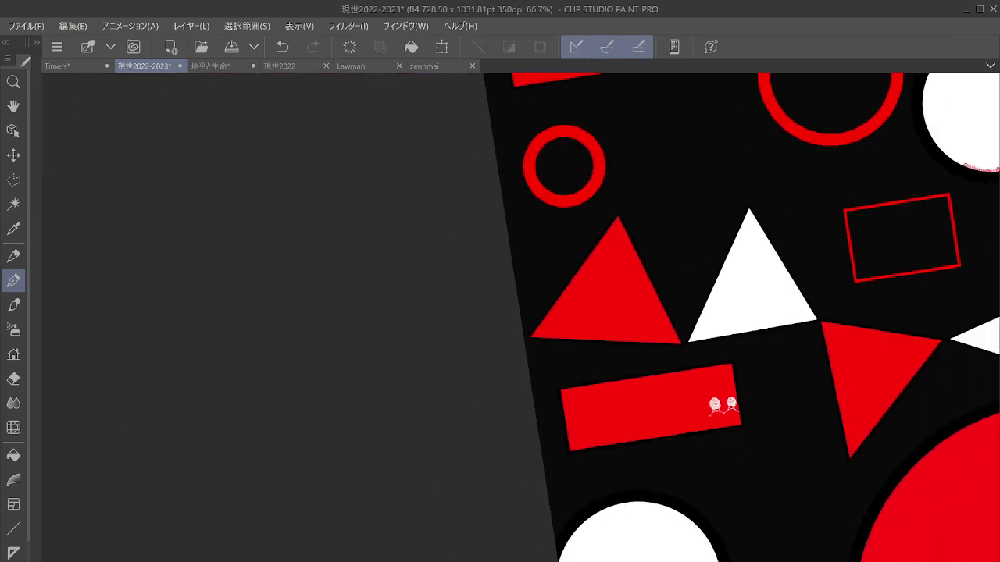
Step: Extend the white shoulder line to the left of the second figure to form a third figure's shoulders and collar
{"action": "scroll", "coordinate": [759, 444], "scroll_direction": "down", "scroll_amount": 1}
{"action": "scroll", "coordinate": [782, 439], "scroll_direction": "up", "scroll_amount": 3}
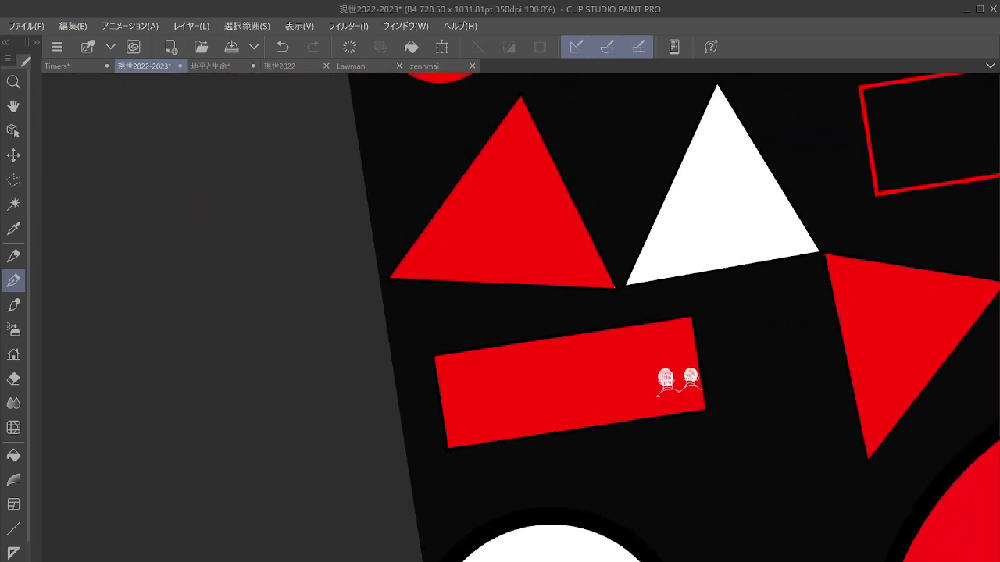
{"action": "scroll", "coordinate": [677, 391], "scroll_direction": "up", "scroll_amount": 5}
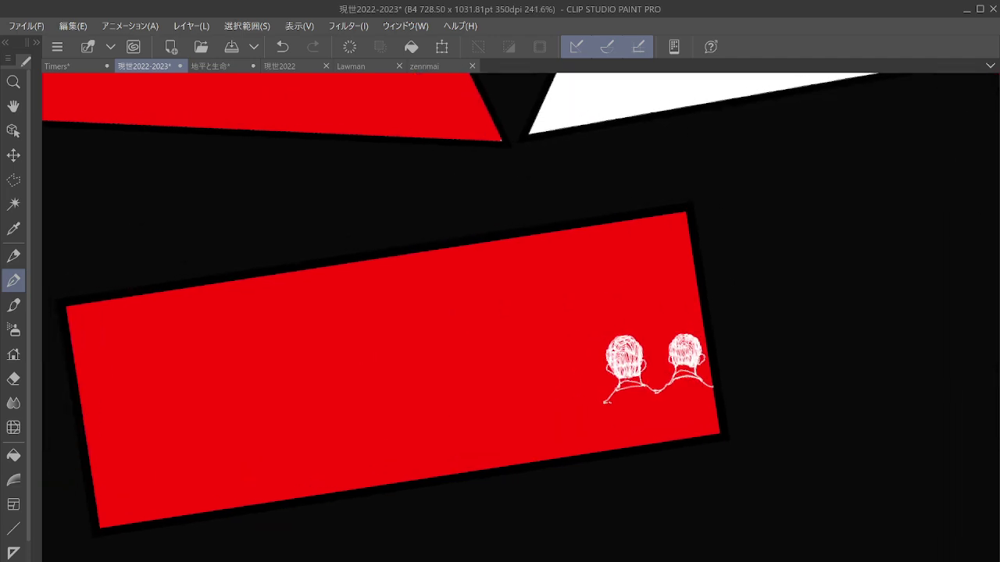
{"action": "scroll", "coordinate": [625, 414], "scroll_direction": "up", "scroll_amount": 1}
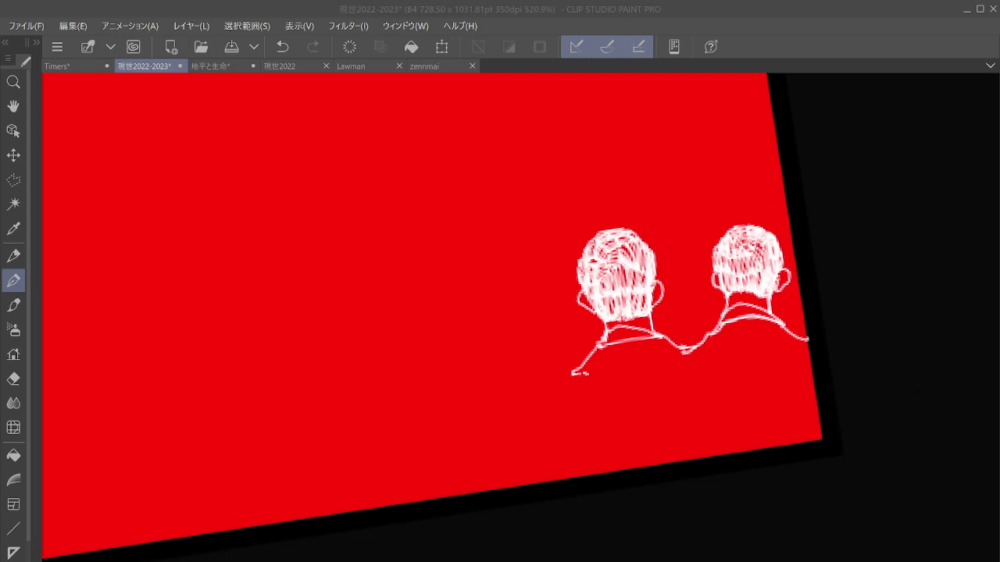
{"action": "left_click", "coordinate": [774, 398]}
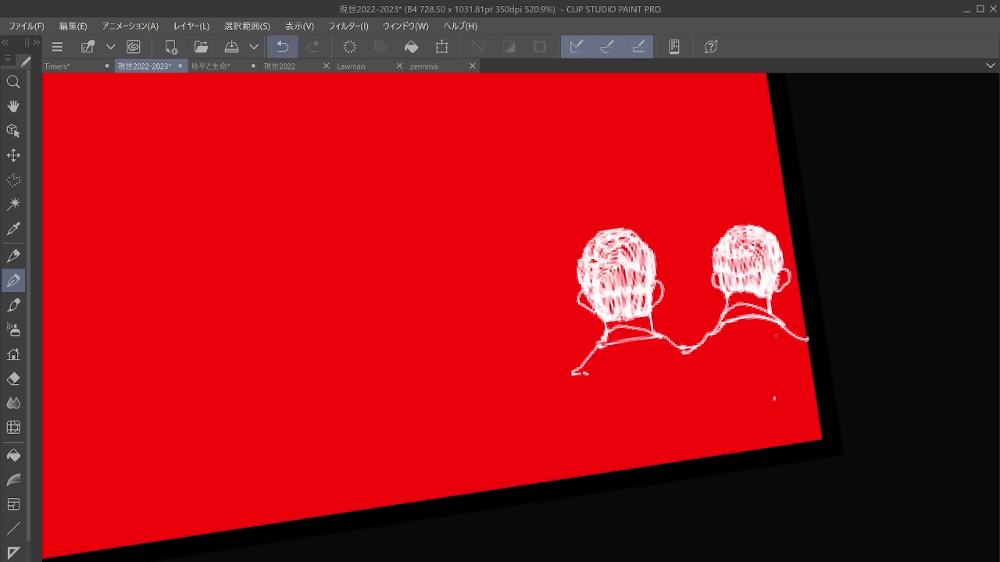
{"action": "left_click_drag", "start_coordinate": [917, 391], "coordinate": [959, 445]}
{"action": "scroll", "coordinate": [581, 355], "scroll_direction": "up", "scroll_amount": 3}
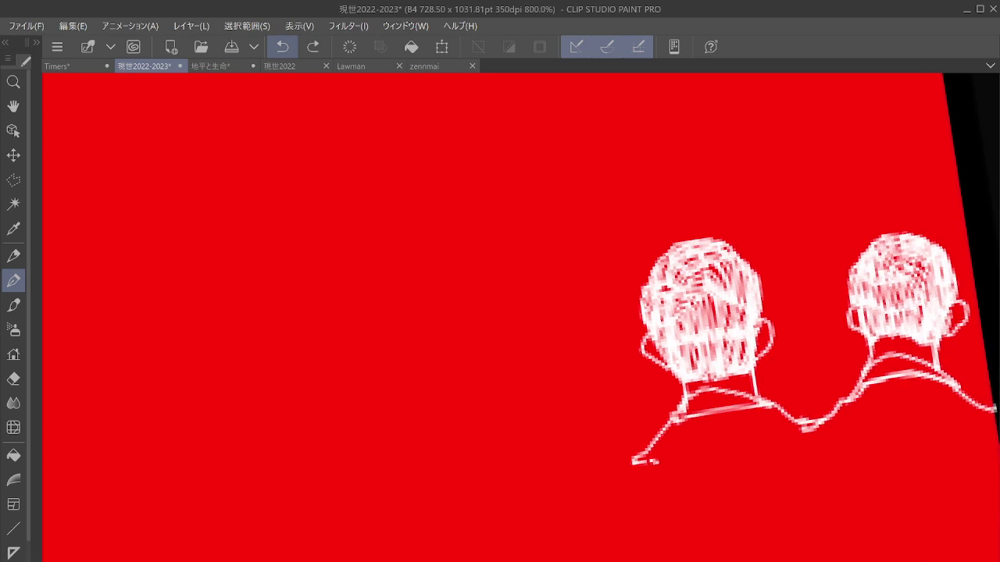
{"action": "mouse_move", "coordinate": [630, 458]}
{"action": "left_mouse_down"}
{"action": "mouse_move", "coordinate": [598, 451]}
{"action": "mouse_move", "coordinate": [586, 434]}
{"action": "left_mouse_up"}
{"action": "mouse_move", "coordinate": [500, 445]}
{"action": "left_mouse_down"}
{"action": "mouse_move", "coordinate": [528, 431]}
{"action": "mouse_move", "coordinate": [589, 433]}
{"action": "mouse_move", "coordinate": [521, 415]}
{"action": "mouse_move", "coordinate": [501, 429]}
{"action": "mouse_move", "coordinate": [497, 421]}
{"action": "mouse_move", "coordinate": [513, 446]}
{"action": "mouse_move", "coordinate": [495, 441]}
{"action": "mouse_move", "coordinate": [432, 486]}
{"action": "left_mouse_up"}
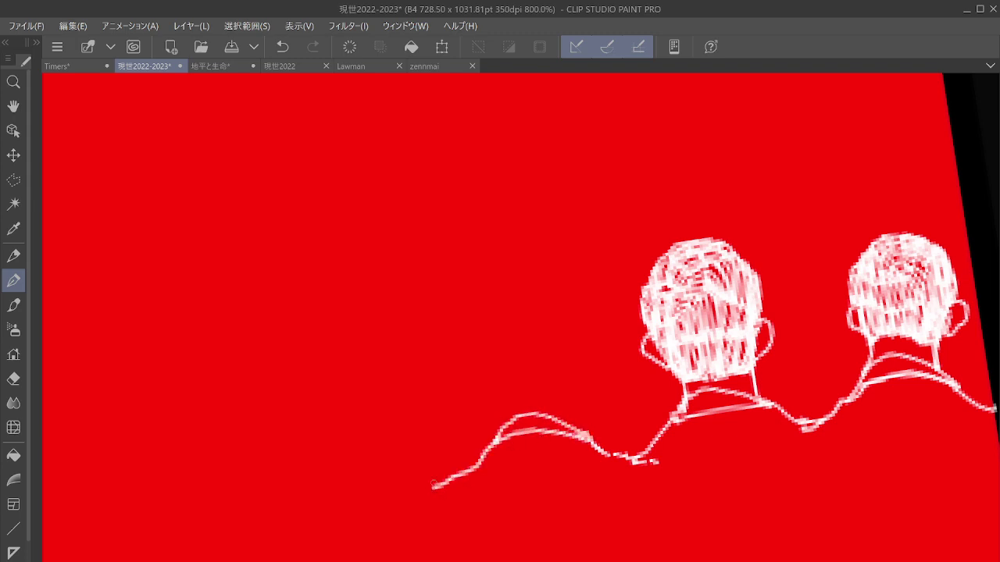
{"action": "scroll", "coordinate": [434, 485], "scroll_direction": "down", "scroll_amount": 5}
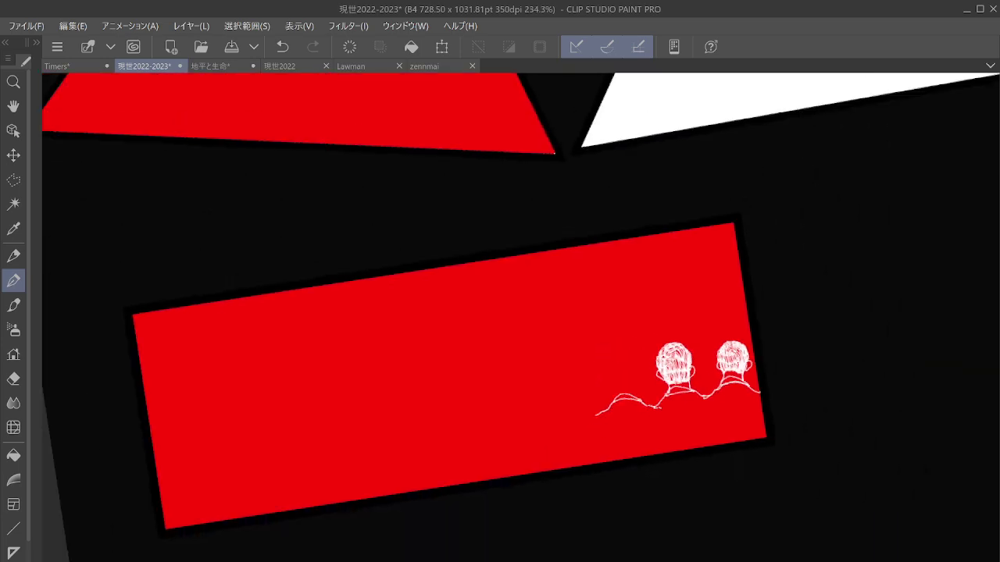
Step: Outline the third figure's ears, nape, neck and round head in white above its collar
{"action": "scroll", "coordinate": [435, 363], "scroll_direction": "up", "scroll_amount": 8}
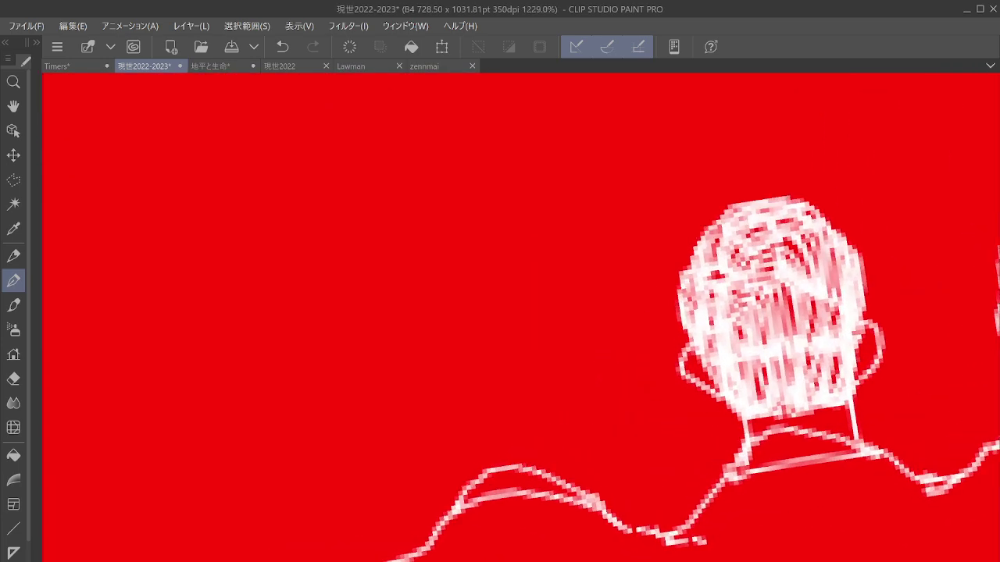
{"action": "mouse_move", "coordinate": [406, 367]}
{"action": "left_mouse_down"}
{"action": "mouse_move", "coordinate": [400, 392]}
{"action": "mouse_move", "coordinate": [432, 419]}
{"action": "mouse_move", "coordinate": [414, 358]}
{"action": "mouse_move", "coordinate": [434, 424]}
{"action": "mouse_move", "coordinate": [456, 433]}
{"action": "mouse_move", "coordinate": [461, 448]}
{"action": "mouse_move", "coordinate": [446, 431]}
{"action": "mouse_move", "coordinate": [459, 478]}
{"action": "left_mouse_up"}
{"action": "mouse_move", "coordinate": [437, 433]}
{"action": "left_mouse_down"}
{"action": "mouse_move", "coordinate": [461, 504]}
{"action": "mouse_move", "coordinate": [482, 447]}
{"action": "mouse_move", "coordinate": [545, 438]}
{"action": "left_mouse_up"}
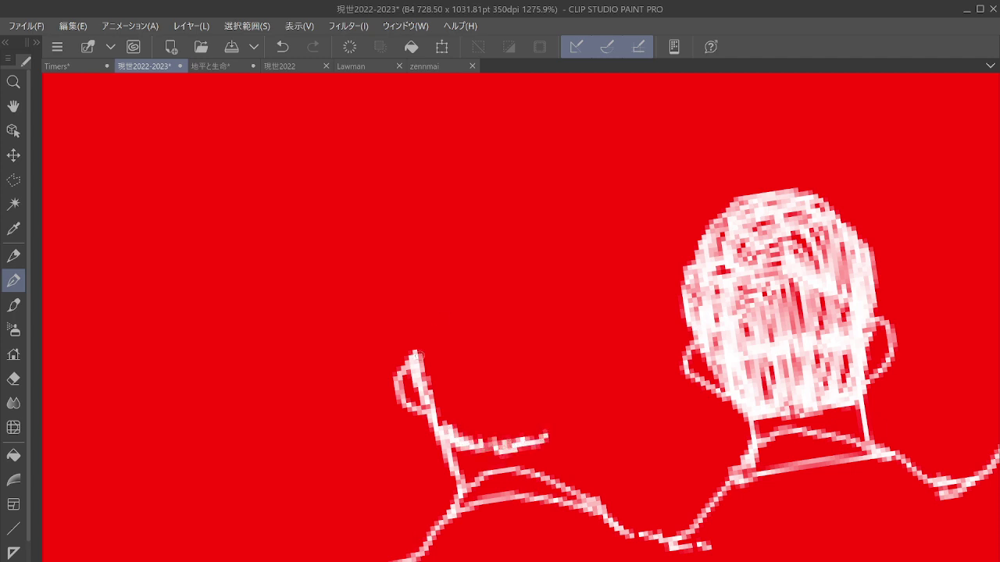
{"action": "mouse_move", "coordinate": [418, 359]}
{"action": "left_mouse_down"}
{"action": "mouse_move", "coordinate": [399, 313]}
{"action": "mouse_move", "coordinate": [418, 278]}
{"action": "mouse_move", "coordinate": [453, 246]}
{"action": "mouse_move", "coordinate": [505, 235]}
{"action": "mouse_move", "coordinate": [539, 250]}
{"action": "mouse_move", "coordinate": [570, 281]}
{"action": "mouse_move", "coordinate": [577, 339]}
{"action": "mouse_move", "coordinate": [547, 442]}
{"action": "left_mouse_up"}
{"action": "mouse_move", "coordinate": [581, 334]}
{"action": "left_mouse_down"}
{"action": "mouse_move", "coordinate": [571, 413]}
{"action": "mouse_move", "coordinate": [584, 504]}
{"action": "left_mouse_up"}
{"action": "left_click_drag", "start_coordinate": [457, 459], "coordinate": [451, 513]}
Step: Hatch the hair over the whole third head with white strokes and undo the stray mark beside it
{"action": "mouse_move", "coordinate": [466, 261]}
{"action": "left_mouse_down"}
{"action": "mouse_move", "coordinate": [466, 243]}
{"action": "mouse_move", "coordinate": [480, 252]}
{"action": "mouse_move", "coordinate": [468, 278]}
{"action": "mouse_move", "coordinate": [484, 256]}
{"action": "mouse_move", "coordinate": [478, 241]}
{"action": "mouse_move", "coordinate": [445, 258]}
{"action": "mouse_move", "coordinate": [457, 268]}
{"action": "mouse_move", "coordinate": [431, 276]}
{"action": "mouse_move", "coordinate": [480, 306]}
{"action": "mouse_move", "coordinate": [493, 289]}
{"action": "mouse_move", "coordinate": [500, 254]}
{"action": "mouse_move", "coordinate": [456, 254]}
{"action": "mouse_move", "coordinate": [430, 283]}
{"action": "mouse_move", "coordinate": [426, 317]}
{"action": "mouse_move", "coordinate": [453, 348]}
{"action": "mouse_move", "coordinate": [463, 345]}
{"action": "left_mouse_up"}
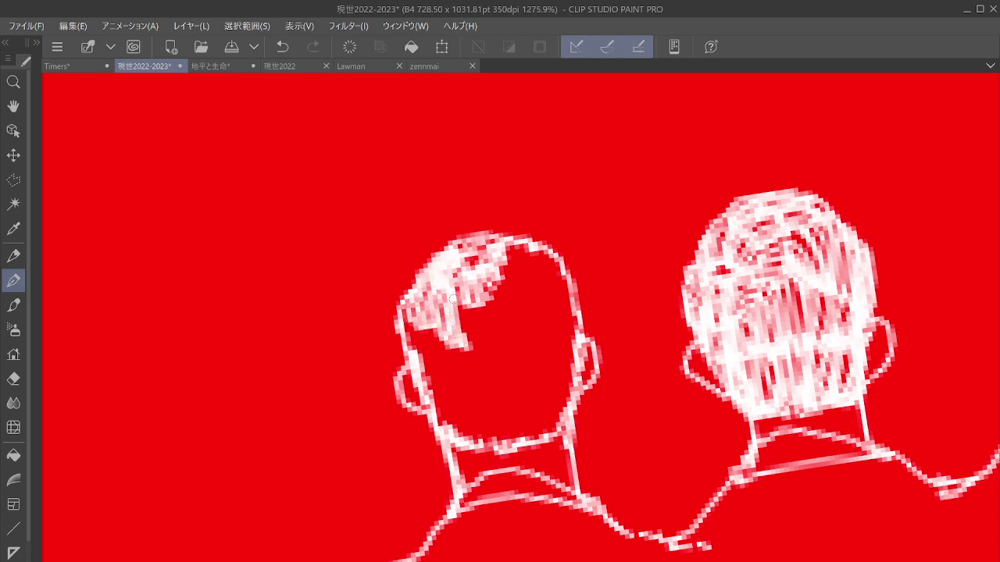
{"action": "mouse_move", "coordinate": [461, 297]}
{"action": "left_mouse_down"}
{"action": "mouse_move", "coordinate": [480, 336]}
{"action": "mouse_move", "coordinate": [490, 309]}
{"action": "mouse_move", "coordinate": [504, 320]}
{"action": "mouse_move", "coordinate": [516, 293]}
{"action": "mouse_move", "coordinate": [510, 255]}
{"action": "mouse_move", "coordinate": [527, 251]}
{"action": "mouse_move", "coordinate": [562, 275]}
{"action": "left_mouse_up"}
{"action": "mouse_move", "coordinate": [402, 308]}
{"action": "left_mouse_down"}
{"action": "mouse_move", "coordinate": [415, 358]}
{"action": "mouse_move", "coordinate": [434, 314]}
{"action": "mouse_move", "coordinate": [483, 368]}
{"action": "mouse_move", "coordinate": [506, 368]}
{"action": "mouse_move", "coordinate": [513, 385]}
{"action": "mouse_move", "coordinate": [512, 316]}
{"action": "mouse_move", "coordinate": [532, 308]}
{"action": "mouse_move", "coordinate": [541, 371]}
{"action": "mouse_move", "coordinate": [551, 269]}
{"action": "mouse_move", "coordinate": [566, 320]}
{"action": "left_mouse_up"}
{"action": "mouse_move", "coordinate": [567, 283]}
{"action": "left_mouse_down"}
{"action": "mouse_move", "coordinate": [579, 333]}
{"action": "mouse_move", "coordinate": [577, 391]}
{"action": "mouse_move", "coordinate": [551, 427]}
{"action": "left_mouse_up"}
{"action": "mouse_move", "coordinate": [429, 377]}
{"action": "left_mouse_down"}
{"action": "mouse_move", "coordinate": [466, 428]}
{"action": "mouse_move", "coordinate": [458, 400]}
{"action": "mouse_move", "coordinate": [511, 448]}
{"action": "mouse_move", "coordinate": [526, 420]}
{"action": "mouse_move", "coordinate": [543, 436]}
{"action": "mouse_move", "coordinate": [571, 329]}
{"action": "mouse_move", "coordinate": [579, 365]}
{"action": "mouse_move", "coordinate": [560, 434]}
{"action": "mouse_move", "coordinate": [528, 440]}
{"action": "mouse_move", "coordinate": [545, 438]}
{"action": "mouse_move", "coordinate": [512, 459]}
{"action": "mouse_move", "coordinate": [532, 435]}
{"action": "left_mouse_up"}
{"action": "scroll", "coordinate": [532, 435], "scroll_direction": "down", "scroll_amount": 4}
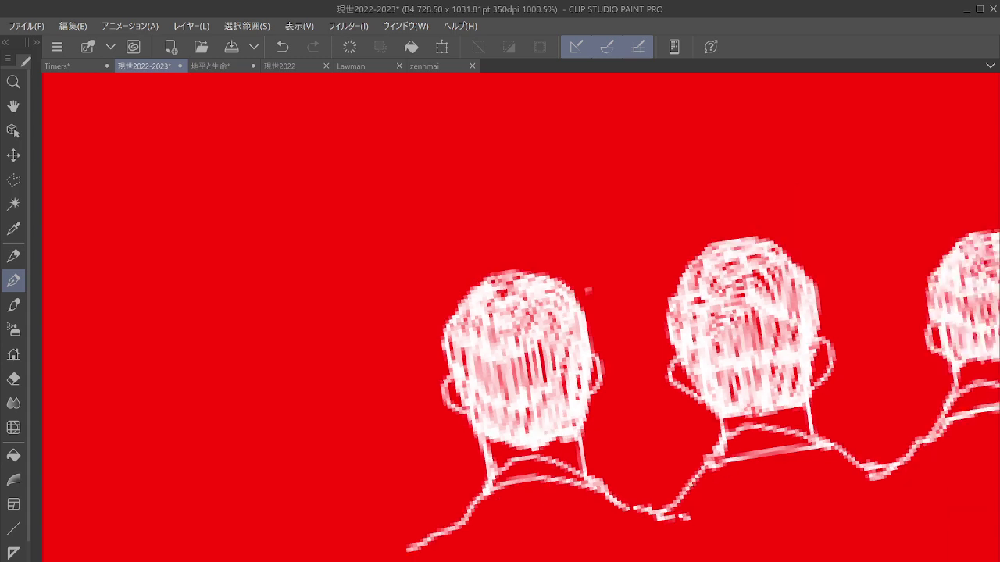
{"action": "left_click", "coordinate": [282, 47]}
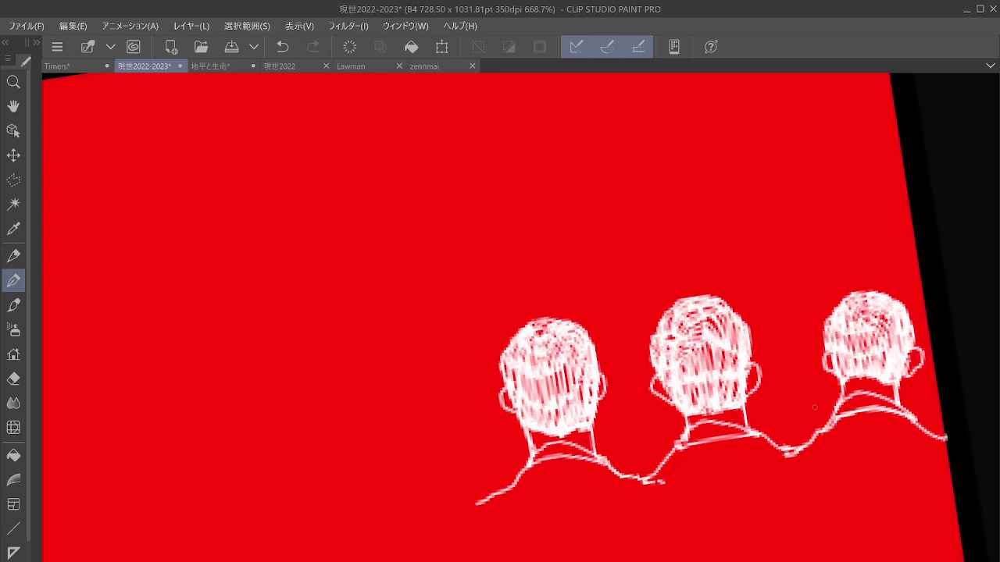
Step: Continue the shoulder line to the left of the third figure to form a fourth figure's shoulders and collar
{"action": "scroll", "coordinate": [815, 407], "scroll_direction": "down", "scroll_amount": 4}
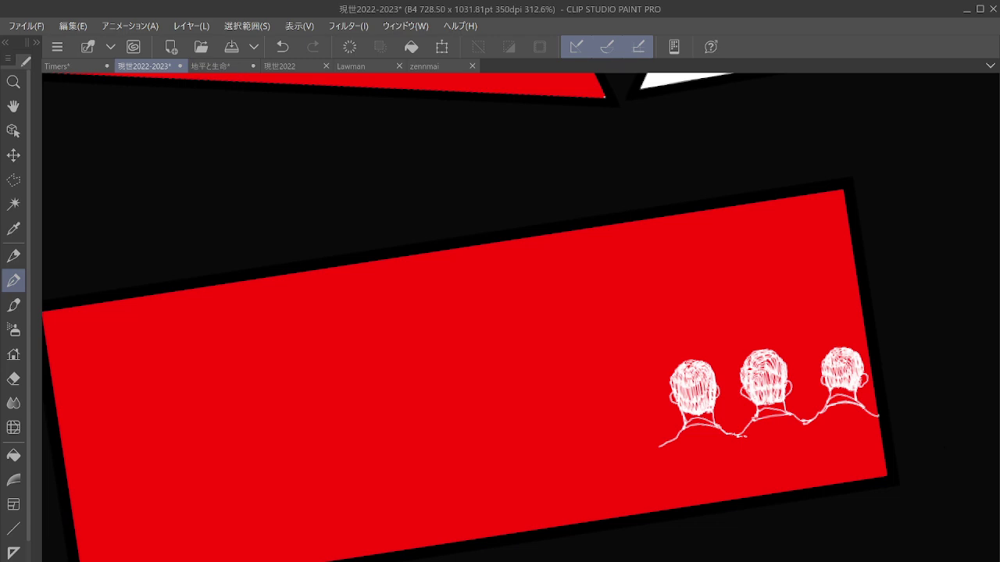
{"action": "scroll", "coordinate": [649, 417], "scroll_direction": "up", "scroll_amount": 5}
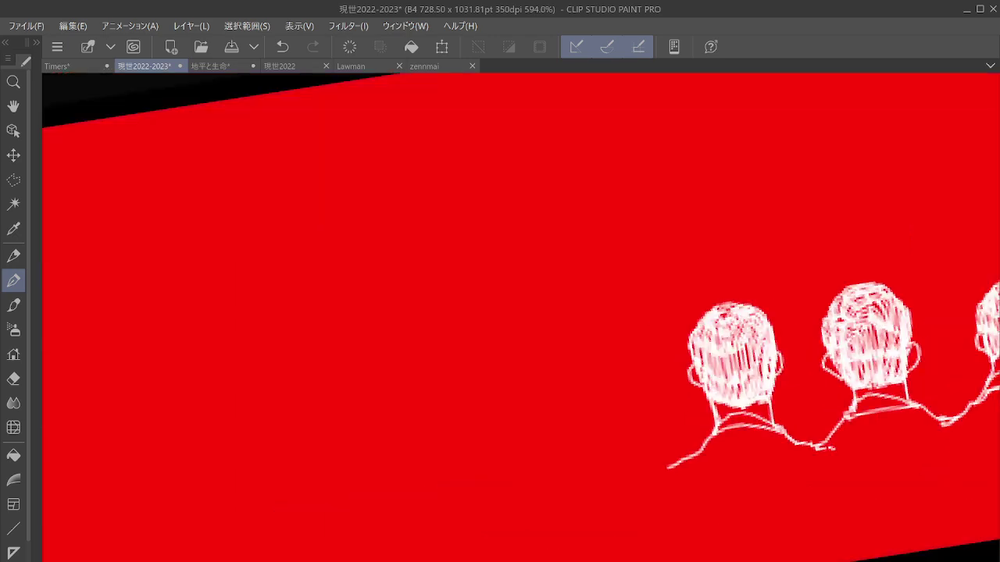
{"action": "mouse_move", "coordinate": [672, 490]}
{"action": "left_mouse_down"}
{"action": "mouse_move", "coordinate": [713, 479]}
{"action": "mouse_move", "coordinate": [666, 487]}
{"action": "mouse_move", "coordinate": [577, 463]}
{"action": "mouse_move", "coordinate": [507, 479]}
{"action": "mouse_move", "coordinate": [532, 461]}
{"action": "mouse_move", "coordinate": [616, 472]}
{"action": "left_mouse_up"}
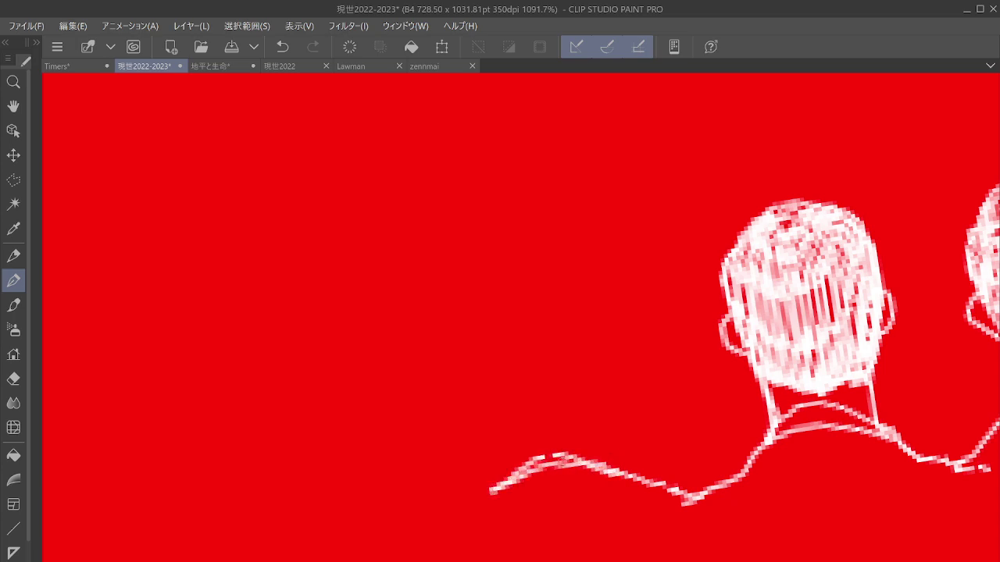
{"action": "mouse_move", "coordinate": [490, 490]}
{"action": "left_mouse_down"}
{"action": "mouse_move", "coordinate": [447, 534]}
{"action": "mouse_move", "coordinate": [477, 528]}
{"action": "left_mouse_up"}
{"action": "scroll", "coordinate": [700, 425], "scroll_direction": "down", "scroll_amount": 5}
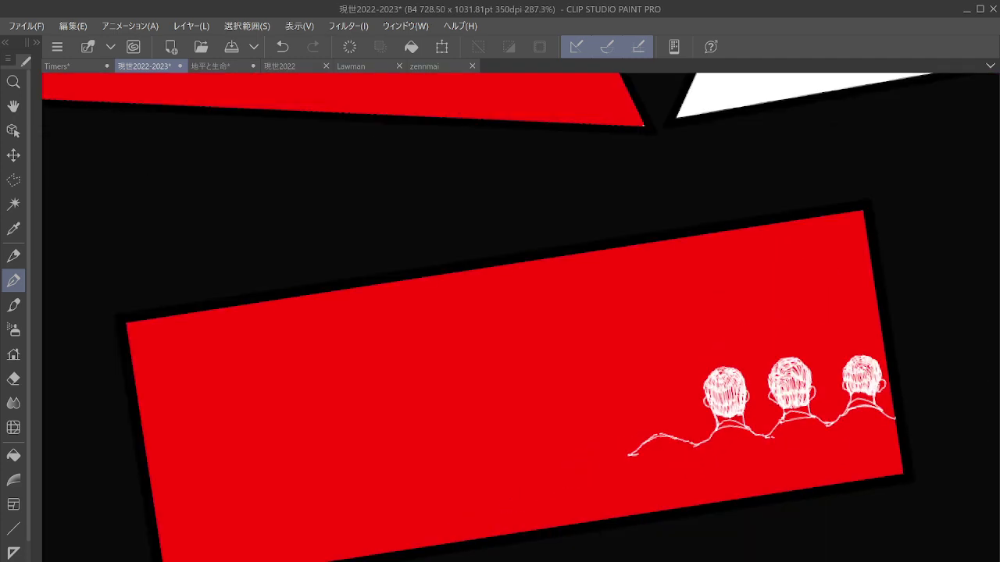
Step: Outline the fourth figure's neck, nape, both ears and head in white above its collar
{"action": "scroll", "coordinate": [678, 415], "scroll_direction": "up", "scroll_amount": 5}
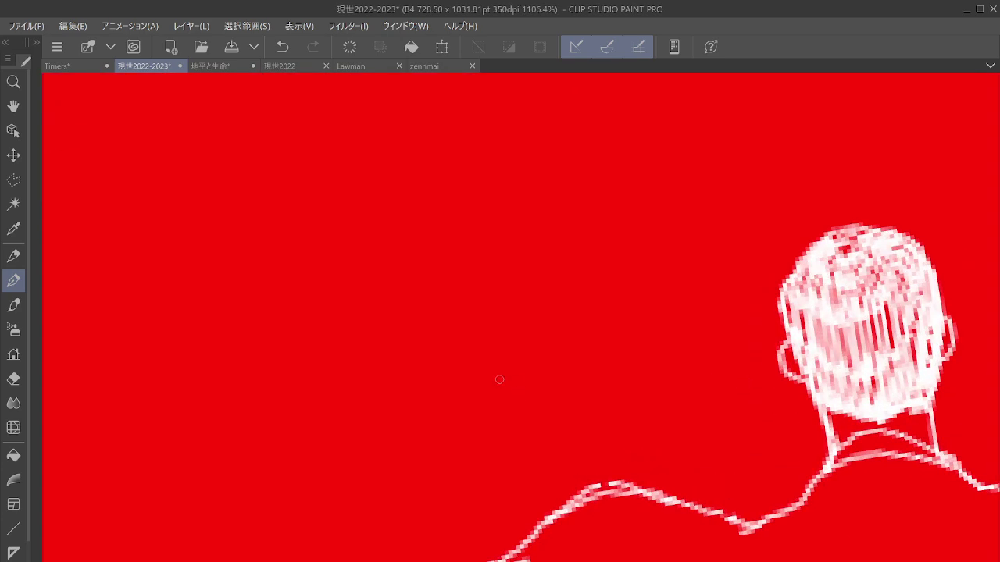
{"action": "mouse_move", "coordinate": [499, 379]}
{"action": "left_mouse_down"}
{"action": "mouse_move", "coordinate": [483, 397]}
{"action": "mouse_move", "coordinate": [520, 421]}
{"action": "left_mouse_up"}
{"action": "mouse_move", "coordinate": [503, 368]}
{"action": "left_mouse_down"}
{"action": "mouse_move", "coordinate": [526, 423]}
{"action": "mouse_move", "coordinate": [542, 429]}
{"action": "mouse_move", "coordinate": [557, 514]}
{"action": "left_mouse_up"}
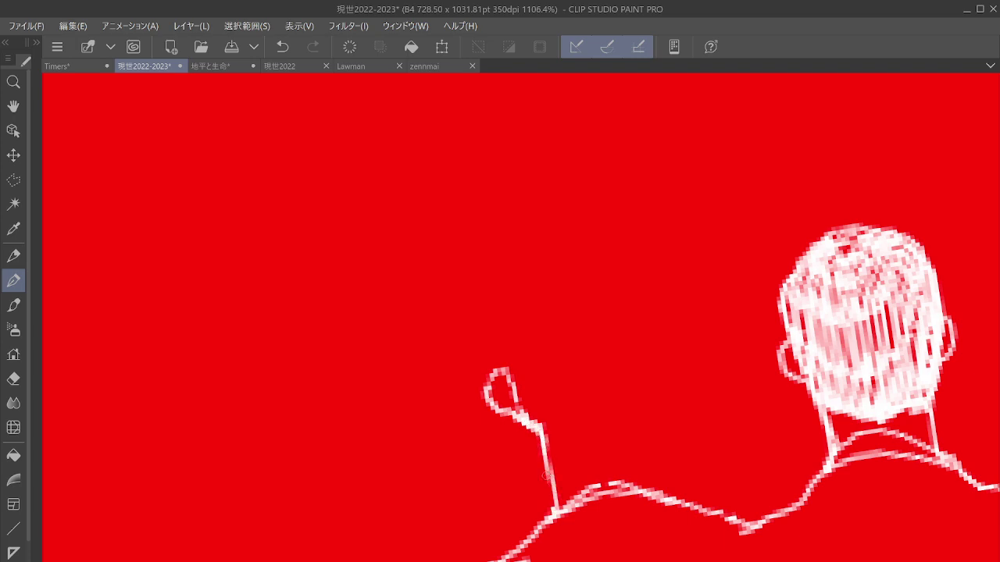
{"action": "mouse_move", "coordinate": [528, 424]}
{"action": "left_mouse_down"}
{"action": "mouse_move", "coordinate": [564, 453]}
{"action": "mouse_move", "coordinate": [598, 461]}
{"action": "mouse_move", "coordinate": [643, 435]}
{"action": "mouse_move", "coordinate": [646, 491]}
{"action": "left_mouse_up"}
{"action": "left_click_drag", "start_coordinate": [645, 442], "coordinate": [650, 429]}
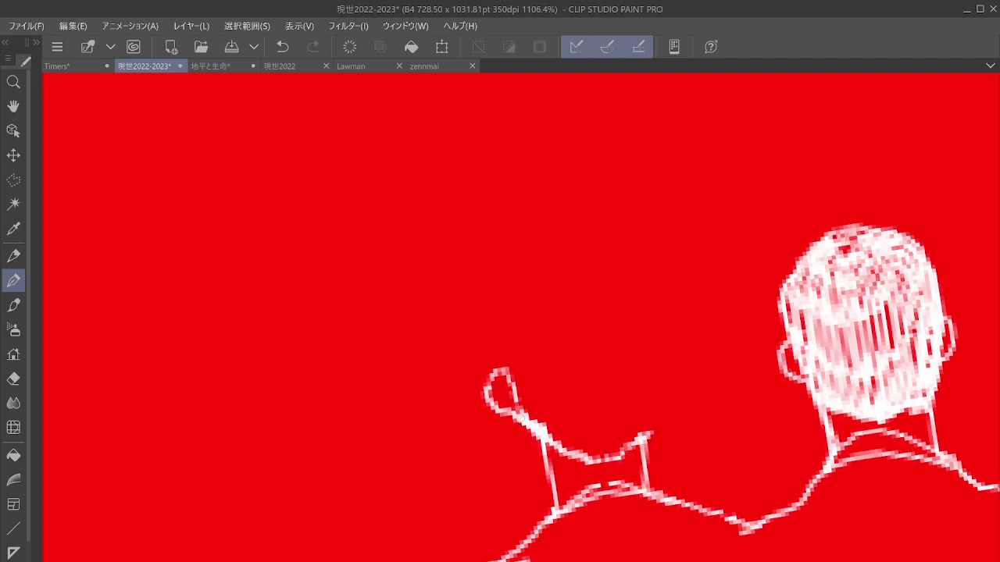
{"action": "left_click_drag", "start_coordinate": [516, 412], "coordinate": [548, 452]}
{"action": "left_click_drag", "start_coordinate": [509, 357], "coordinate": [525, 411]}
{"action": "mouse_move", "coordinate": [517, 379]}
{"action": "left_mouse_down"}
{"action": "mouse_move", "coordinate": [512, 315]}
{"action": "mouse_move", "coordinate": [548, 282]}
{"action": "mouse_move", "coordinate": [608, 271]}
{"action": "mouse_move", "coordinate": [639, 280]}
{"action": "mouse_move", "coordinate": [659, 326]}
{"action": "mouse_move", "coordinate": [648, 434]}
{"action": "left_mouse_up"}
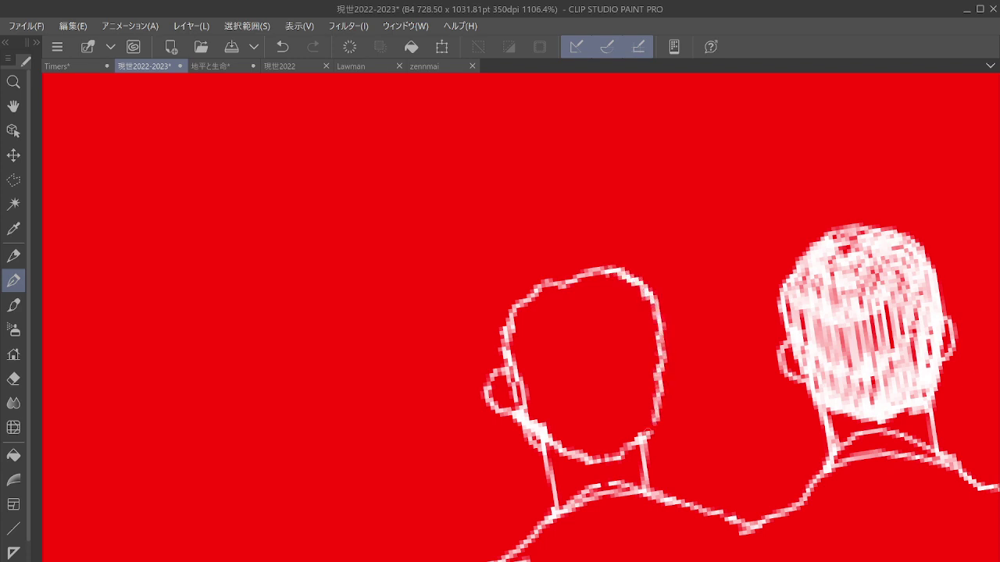
{"action": "mouse_move", "coordinate": [661, 347]}
{"action": "left_mouse_down"}
{"action": "mouse_move", "coordinate": [677, 366]}
{"action": "mouse_move", "coordinate": [662, 403]}
{"action": "left_mouse_up"}
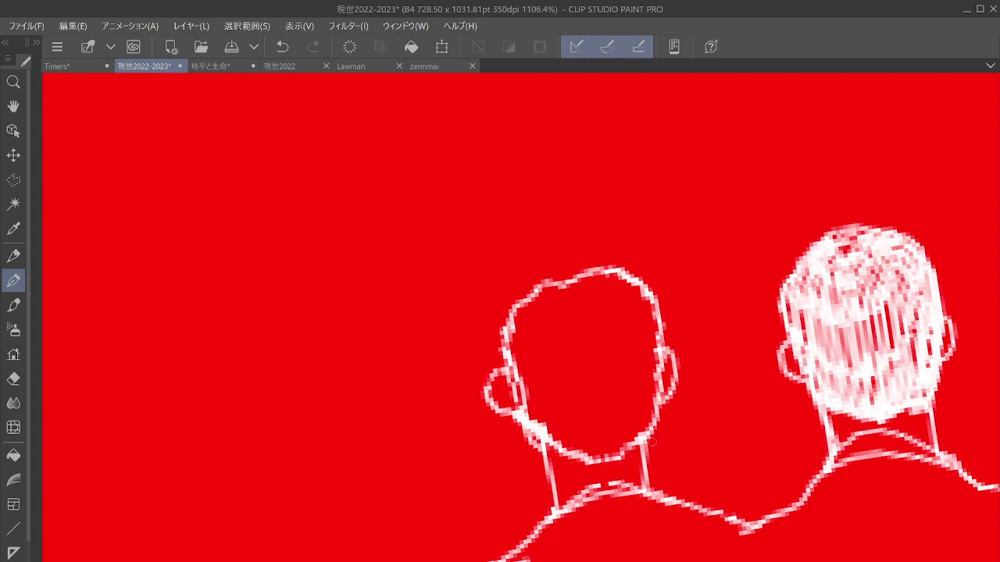
Step: Add a small tuft on top of the fourth head and hatch the upper left of its crown in white
{"action": "scroll", "coordinate": [582, 468], "scroll_direction": "down", "scroll_amount": 5}
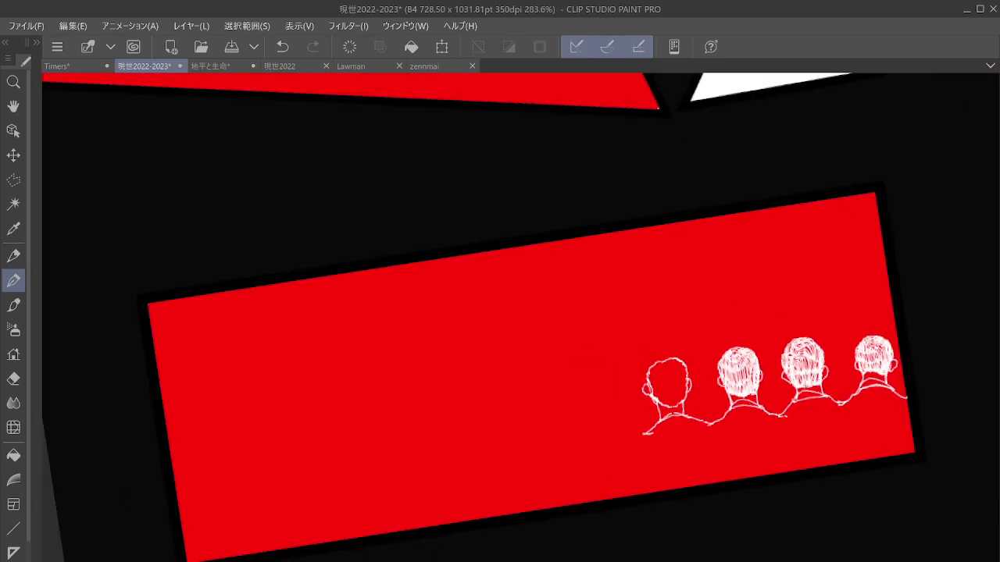
{"action": "scroll", "coordinate": [684, 397], "scroll_direction": "up", "scroll_amount": 5}
{"action": "scroll", "coordinate": [683, 397], "scroll_direction": "down", "scroll_amount": 3}
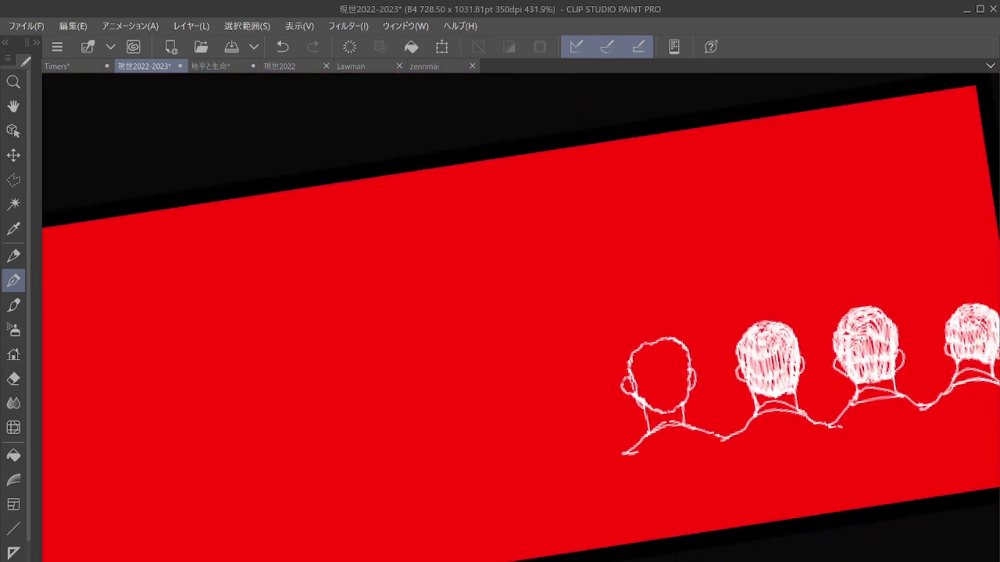
{"action": "scroll", "coordinate": [707, 398], "scroll_direction": "down", "scroll_amount": 3}
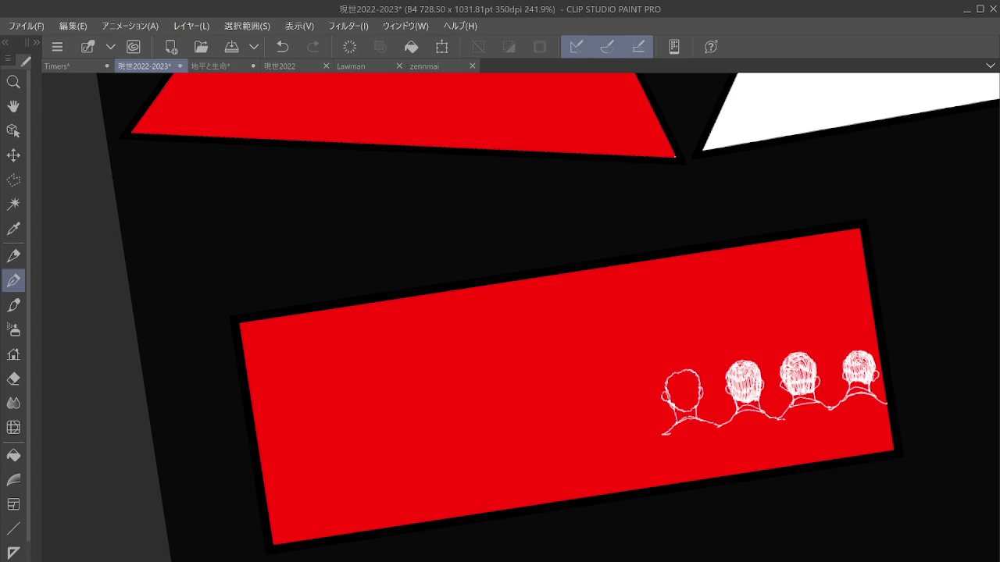
{"action": "scroll", "coordinate": [696, 401], "scroll_direction": "up", "scroll_amount": 9}
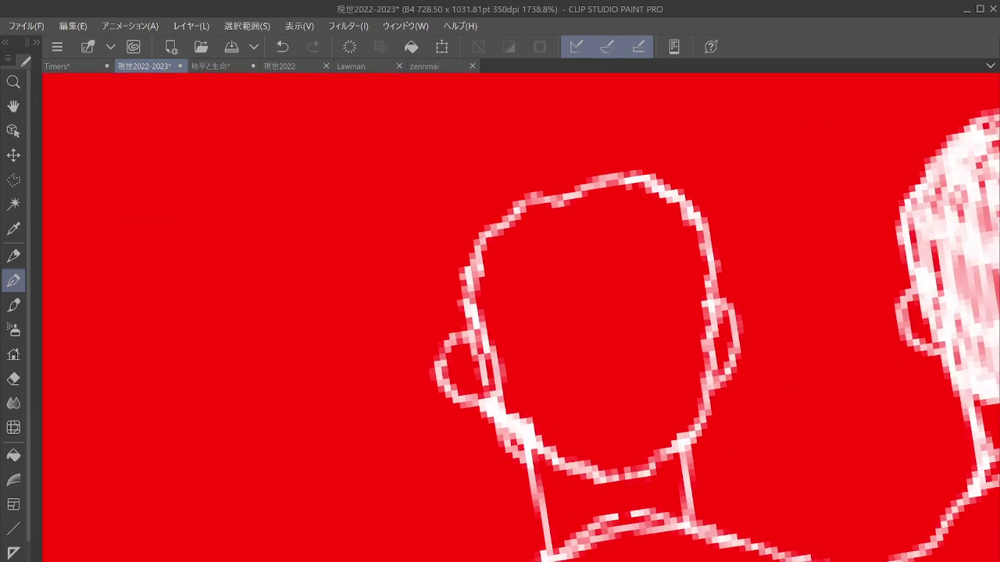
{"action": "mouse_move", "coordinate": [556, 223]}
{"action": "left_mouse_down"}
{"action": "mouse_move", "coordinate": [532, 189]}
{"action": "mouse_move", "coordinate": [535, 172]}
{"action": "mouse_move", "coordinate": [569, 186]}
{"action": "mouse_move", "coordinate": [491, 243]}
{"action": "left_mouse_up"}
{"action": "mouse_move", "coordinate": [593, 215]}
{"action": "left_mouse_down"}
{"action": "mouse_move", "coordinate": [593, 190]}
{"action": "mouse_move", "coordinate": [582, 228]}
{"action": "left_mouse_up"}
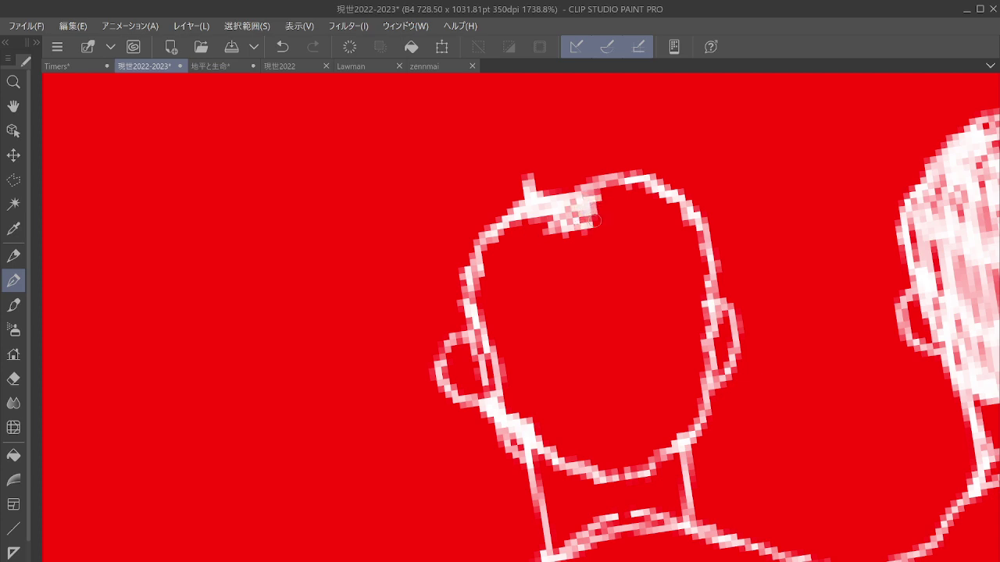
{"action": "mouse_move", "coordinate": [606, 188]}
{"action": "left_mouse_down"}
{"action": "mouse_move", "coordinate": [593, 221]}
{"action": "mouse_move", "coordinate": [500, 242]}
{"action": "mouse_move", "coordinate": [547, 283]}
{"action": "mouse_move", "coordinate": [570, 275]}
{"action": "mouse_move", "coordinate": [579, 234]}
{"action": "mouse_move", "coordinate": [586, 266]}
{"action": "mouse_move", "coordinate": [605, 235]}
{"action": "mouse_move", "coordinate": [625, 231]}
{"action": "mouse_move", "coordinate": [618, 200]}
{"action": "mouse_move", "coordinate": [624, 185]}
{"action": "mouse_move", "coordinate": [647, 202]}
{"action": "left_mouse_up"}
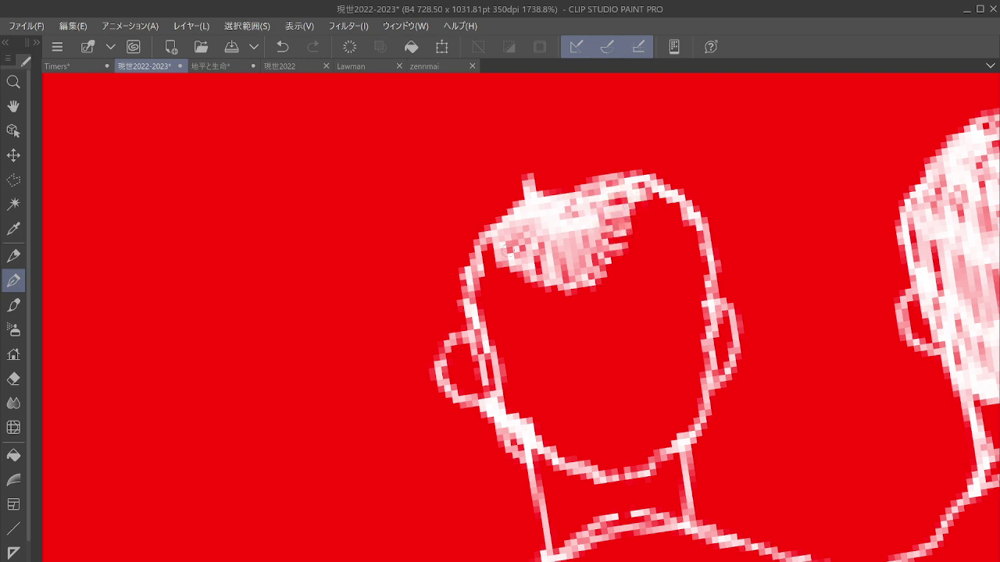
Step: Hatch the fourth head's hair from its left side across the upper middle with downward white strokes
{"action": "mouse_move", "coordinate": [490, 238]}
{"action": "left_mouse_down"}
{"action": "mouse_move", "coordinate": [477, 323]}
{"action": "mouse_move", "coordinate": [494, 297]}
{"action": "mouse_move", "coordinate": [500, 308]}
{"action": "mouse_move", "coordinate": [510, 273]}
{"action": "mouse_move", "coordinate": [518, 300]}
{"action": "mouse_move", "coordinate": [526, 270]}
{"action": "mouse_move", "coordinate": [548, 347]}
{"action": "mouse_move", "coordinate": [549, 269]}
{"action": "mouse_move", "coordinate": [563, 358]}
{"action": "left_mouse_up"}
{"action": "left_click_drag", "start_coordinate": [580, 270], "coordinate": [582, 361]}
{"action": "mouse_move", "coordinate": [590, 268]}
{"action": "left_mouse_down"}
{"action": "mouse_move", "coordinate": [592, 363]}
{"action": "mouse_move", "coordinate": [602, 364]}
{"action": "left_mouse_up"}
{"action": "left_click_drag", "start_coordinate": [609, 269], "coordinate": [609, 360]}
{"action": "left_click_drag", "start_coordinate": [596, 268], "coordinate": [623, 345]}
{"action": "mouse_move", "coordinate": [604, 262]}
{"action": "left_mouse_down"}
{"action": "mouse_move", "coordinate": [622, 332]}
{"action": "mouse_move", "coordinate": [639, 314]}
{"action": "left_mouse_up"}
{"action": "left_click_drag", "start_coordinate": [616, 260], "coordinate": [649, 292]}
{"action": "mouse_move", "coordinate": [623, 246]}
{"action": "left_mouse_down"}
{"action": "mouse_move", "coordinate": [655, 275]}
{"action": "mouse_move", "coordinate": [661, 252]}
{"action": "left_mouse_up"}
{"action": "mouse_move", "coordinate": [625, 231]}
{"action": "left_mouse_down"}
{"action": "mouse_move", "coordinate": [663, 231]}
{"action": "mouse_move", "coordinate": [664, 205]}
{"action": "mouse_move", "coordinate": [644, 211]}
{"action": "left_mouse_up"}
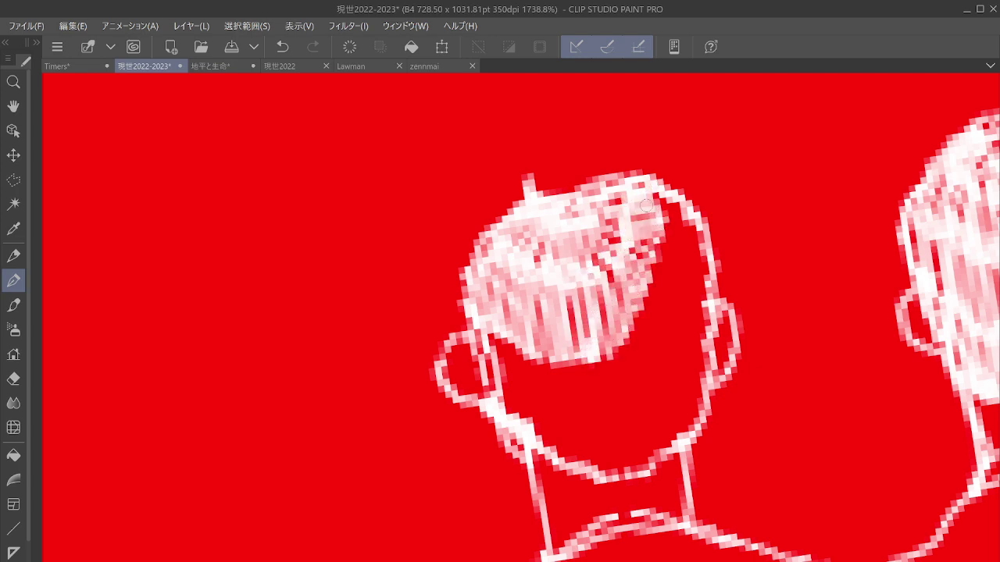
Step: Extend the hair hatching across the middle of the fourth head, from beside the left ear to the upper right
{"action": "left_click_drag", "start_coordinate": [500, 332], "coordinate": [530, 422]}
{"action": "mouse_move", "coordinate": [537, 332]}
{"action": "left_mouse_down"}
{"action": "mouse_move", "coordinate": [548, 422]}
{"action": "mouse_move", "coordinate": [574, 434]}
{"action": "left_mouse_up"}
{"action": "mouse_move", "coordinate": [570, 328]}
{"action": "left_mouse_down"}
{"action": "mouse_move", "coordinate": [600, 426]}
{"action": "mouse_move", "coordinate": [616, 436]}
{"action": "left_mouse_up"}
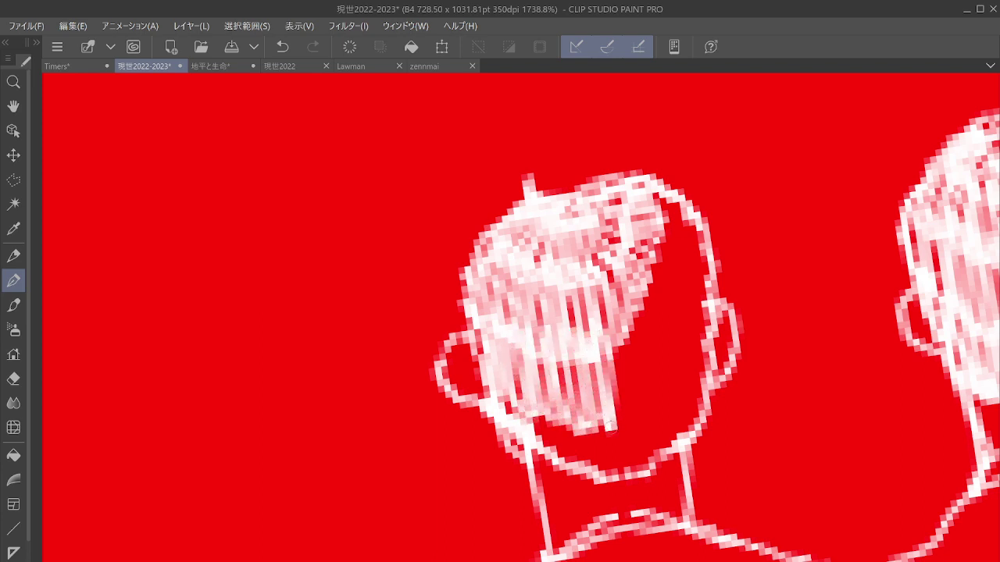
{"action": "left_click_drag", "start_coordinate": [609, 316], "coordinate": [629, 437]}
{"action": "left_click_drag", "start_coordinate": [629, 303], "coordinate": [640, 418]}
{"action": "mouse_move", "coordinate": [631, 301]}
{"action": "left_mouse_down"}
{"action": "mouse_move", "coordinate": [652, 390]}
{"action": "mouse_move", "coordinate": [645, 383]}
{"action": "left_mouse_up"}
{"action": "left_click_drag", "start_coordinate": [664, 269], "coordinate": [653, 344]}
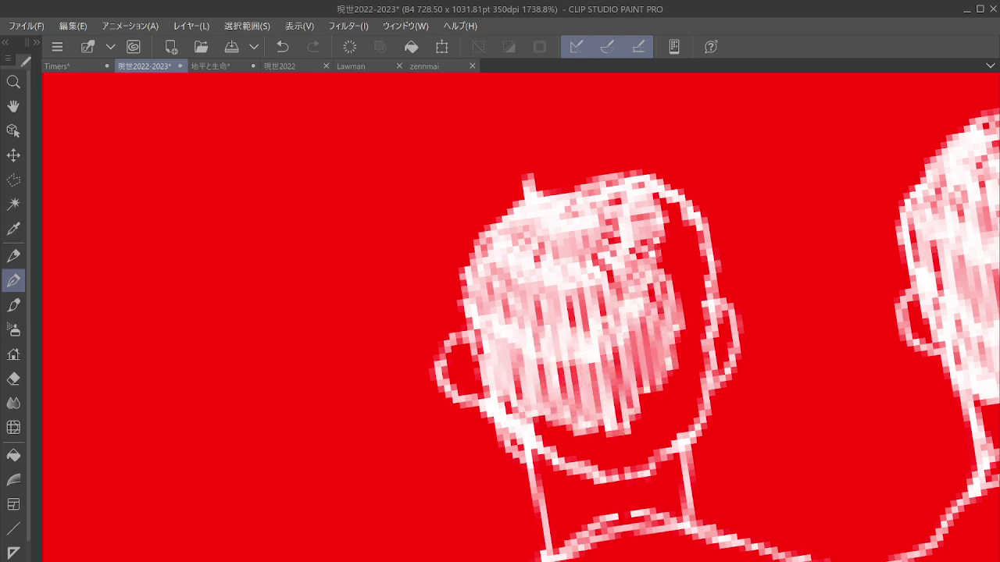
{"action": "left_click_drag", "start_coordinate": [672, 234], "coordinate": [661, 308]}
{"action": "left_click_drag", "start_coordinate": [678, 203], "coordinate": [667, 273]}
Step: Fill the nape and right side of the fourth head with white hair hatching down to the outline
{"action": "mouse_move", "coordinate": [508, 366]}
{"action": "left_mouse_down"}
{"action": "mouse_move", "coordinate": [517, 431]}
{"action": "mouse_move", "coordinate": [539, 443]}
{"action": "left_mouse_up"}
{"action": "left_click_drag", "start_coordinate": [539, 378], "coordinate": [567, 462]}
{"action": "left_click_drag", "start_coordinate": [556, 395], "coordinate": [582, 468]}
{"action": "mouse_move", "coordinate": [576, 406]}
{"action": "left_mouse_down"}
{"action": "mouse_move", "coordinate": [596, 472]}
{"action": "mouse_move", "coordinate": [614, 478]}
{"action": "left_mouse_up"}
{"action": "left_click_drag", "start_coordinate": [609, 394], "coordinate": [633, 473]}
{"action": "mouse_move", "coordinate": [629, 395]}
{"action": "left_mouse_down"}
{"action": "mouse_move", "coordinate": [639, 465]}
{"action": "mouse_move", "coordinate": [649, 465]}
{"action": "left_mouse_up"}
{"action": "left_click_drag", "start_coordinate": [648, 382], "coordinate": [658, 461]}
{"action": "left_click_drag", "start_coordinate": [656, 361], "coordinate": [664, 450]}
{"action": "left_click_drag", "start_coordinate": [666, 353], "coordinate": [675, 461]}
{"action": "mouse_move", "coordinate": [677, 337]}
{"action": "left_mouse_down"}
{"action": "mouse_move", "coordinate": [683, 445]}
{"action": "mouse_move", "coordinate": [691, 439]}
{"action": "left_mouse_up"}
{"action": "left_click_drag", "start_coordinate": [690, 310], "coordinate": [699, 422]}
{"action": "left_click_drag", "start_coordinate": [684, 263], "coordinate": [694, 416]}
{"action": "mouse_move", "coordinate": [698, 233]}
{"action": "left_mouse_down"}
{"action": "mouse_move", "coordinate": [707, 377]}
{"action": "mouse_move", "coordinate": [712, 300]}
{"action": "left_mouse_up"}
{"action": "left_click_drag", "start_coordinate": [700, 308], "coordinate": [708, 396]}
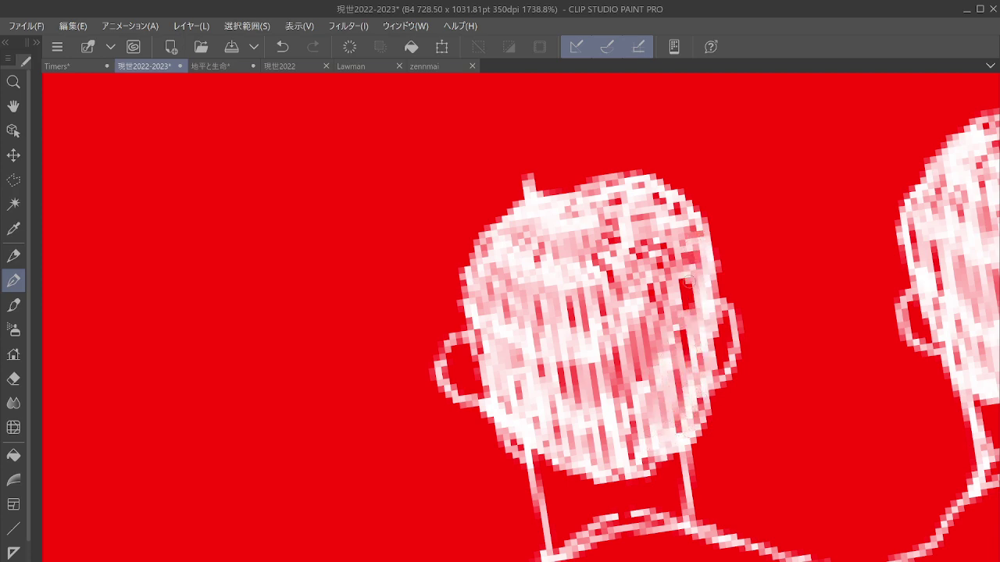
{"action": "left_click_drag", "start_coordinate": [682, 277], "coordinate": [693, 311]}
Step: Extend the shoulder line to the left of the fourth figure to form a fifth figure's shoulders and collar
{"action": "scroll", "coordinate": [648, 434], "scroll_direction": "down", "scroll_amount": 6}
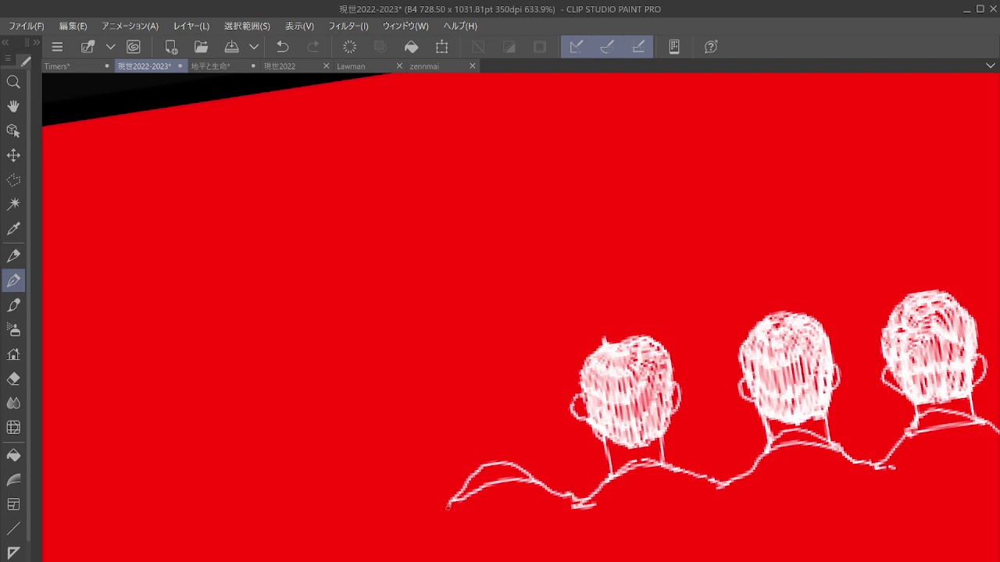
{"action": "left_click_drag", "start_coordinate": [448, 506], "coordinate": [401, 533]}
{"action": "scroll", "coordinate": [617, 443], "scroll_direction": "down", "scroll_amount": 7}
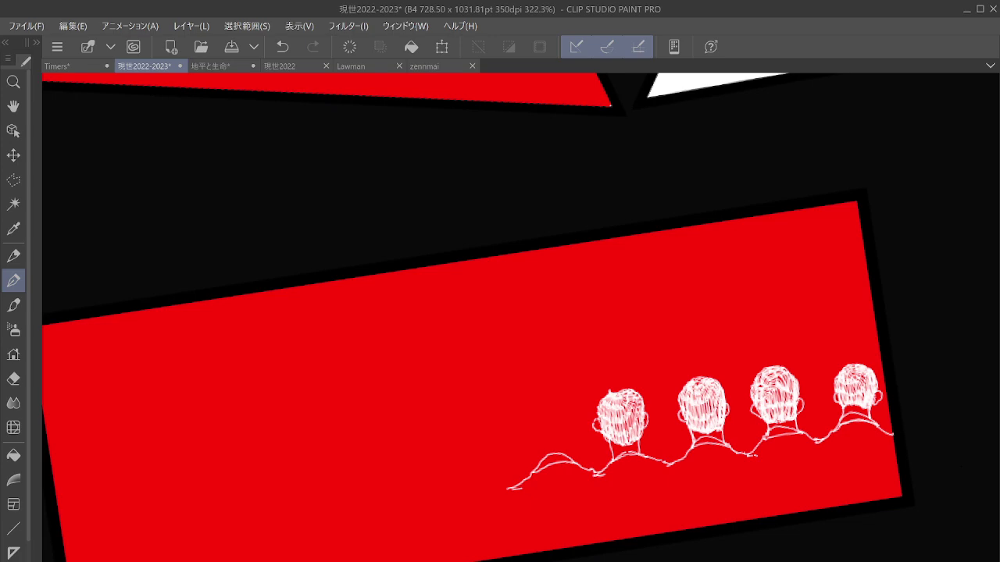
Step: Draw the fifth figure's ear, jaw, lower hairline and neck in white above its collar
{"action": "scroll", "coordinate": [577, 455], "scroll_direction": "up", "scroll_amount": 6}
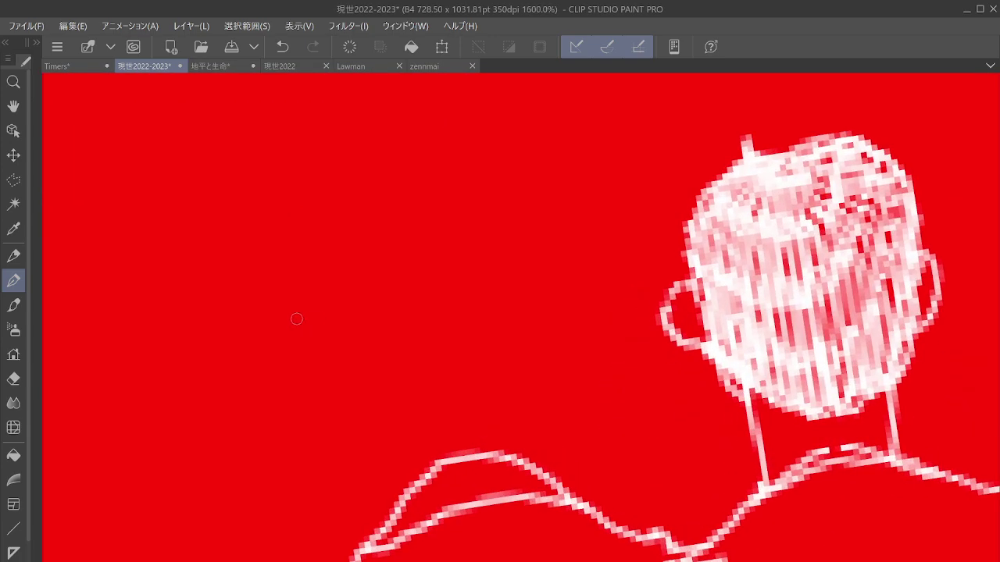
{"action": "mouse_move", "coordinate": [290, 303]}
{"action": "left_mouse_down"}
{"action": "mouse_move", "coordinate": [288, 345]}
{"action": "mouse_move", "coordinate": [321, 367]}
{"action": "mouse_move", "coordinate": [324, 380]}
{"action": "mouse_move", "coordinate": [308, 389]}
{"action": "mouse_move", "coordinate": [306, 306]}
{"action": "left_mouse_up"}
{"action": "mouse_move", "coordinate": [314, 313]}
{"action": "left_mouse_down"}
{"action": "mouse_move", "coordinate": [338, 351]}
{"action": "mouse_move", "coordinate": [338, 390]}
{"action": "mouse_move", "coordinate": [342, 330]}
{"action": "mouse_move", "coordinate": [302, 292]}
{"action": "mouse_move", "coordinate": [285, 300]}
{"action": "mouse_move", "coordinate": [280, 287]}
{"action": "mouse_move", "coordinate": [288, 304]}
{"action": "mouse_move", "coordinate": [260, 286]}
{"action": "mouse_move", "coordinate": [256, 269]}
{"action": "mouse_move", "coordinate": [271, 272]}
{"action": "mouse_move", "coordinate": [274, 294]}
{"action": "mouse_move", "coordinate": [330, 301]}
{"action": "mouse_move", "coordinate": [316, 296]}
{"action": "mouse_move", "coordinate": [361, 355]}
{"action": "mouse_move", "coordinate": [358, 376]}
{"action": "mouse_move", "coordinate": [383, 393]}
{"action": "mouse_move", "coordinate": [353, 401]}
{"action": "mouse_move", "coordinate": [354, 413]}
{"action": "mouse_move", "coordinate": [381, 418]}
{"action": "mouse_move", "coordinate": [381, 403]}
{"action": "mouse_move", "coordinate": [399, 410]}
{"action": "mouse_move", "coordinate": [398, 425]}
{"action": "mouse_move", "coordinate": [413, 426]}
{"action": "mouse_move", "coordinate": [486, 406]}
{"action": "left_mouse_up"}
{"action": "mouse_move", "coordinate": [525, 272]}
{"action": "left_mouse_down"}
{"action": "mouse_move", "coordinate": [525, 346]}
{"action": "mouse_move", "coordinate": [512, 373]}
{"action": "mouse_move", "coordinate": [525, 350]}
{"action": "mouse_move", "coordinate": [482, 416]}
{"action": "left_mouse_up"}
{"action": "left_click_drag", "start_coordinate": [256, 253], "coordinate": [261, 336]}
{"action": "left_click_drag", "start_coordinate": [261, 274], "coordinate": [264, 342]}
{"action": "mouse_move", "coordinate": [260, 300]}
{"action": "left_mouse_down"}
{"action": "mouse_move", "coordinate": [261, 347]}
{"action": "mouse_move", "coordinate": [283, 417]}
{"action": "mouse_move", "coordinate": [284, 397]}
{"action": "mouse_move", "coordinate": [283, 438]}
{"action": "mouse_move", "coordinate": [307, 431]}
{"action": "mouse_move", "coordinate": [301, 454]}
{"action": "mouse_move", "coordinate": [335, 461]}
{"action": "mouse_move", "coordinate": [321, 459]}
{"action": "mouse_move", "coordinate": [356, 497]}
{"action": "mouse_move", "coordinate": [389, 496]}
{"action": "mouse_move", "coordinate": [379, 512]}
{"action": "left_mouse_up"}
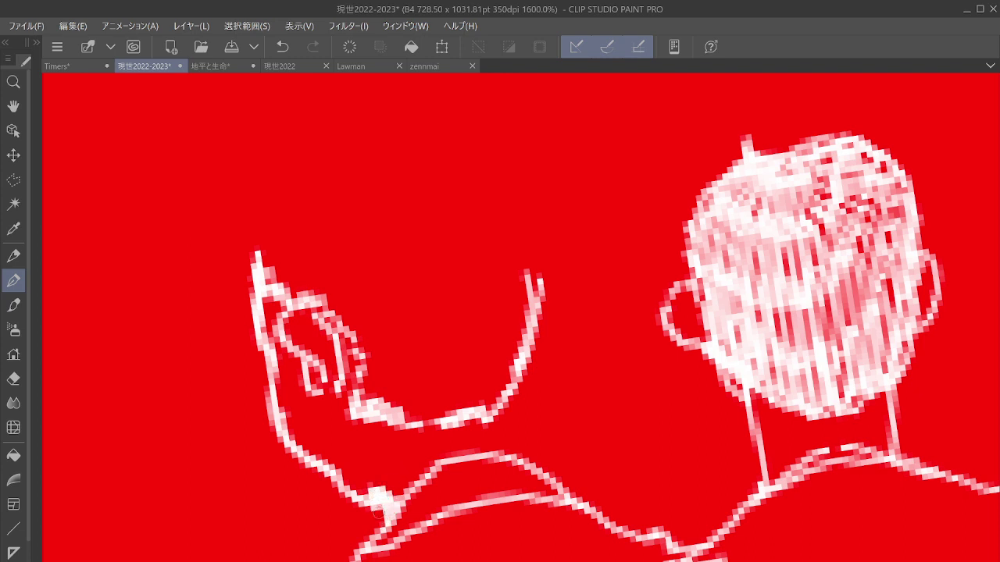
{"action": "mouse_move", "coordinate": [516, 400]}
{"action": "left_mouse_down"}
{"action": "mouse_move", "coordinate": [521, 453]}
{"action": "mouse_move", "coordinate": [519, 442]}
{"action": "left_mouse_up"}
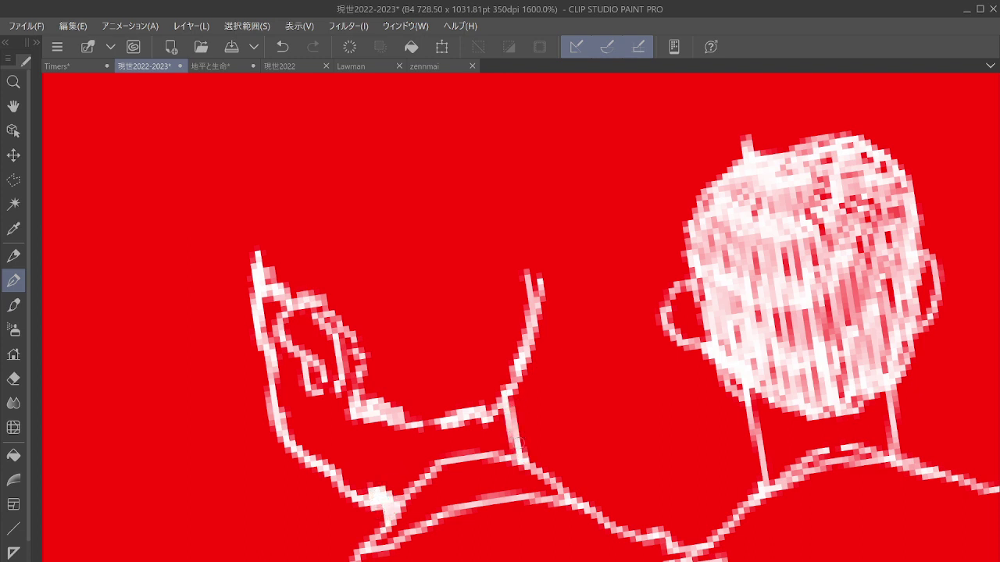
Step: Outline the fifth head's crown from the back of the head over the top to the forehead
{"action": "mouse_move", "coordinate": [469, 166]}
{"action": "left_mouse_down"}
{"action": "mouse_move", "coordinate": [526, 224]}
{"action": "mouse_move", "coordinate": [545, 283]}
{"action": "left_mouse_up"}
{"action": "mouse_move", "coordinate": [359, 157]}
{"action": "left_mouse_down"}
{"action": "mouse_move", "coordinate": [454, 157]}
{"action": "mouse_move", "coordinate": [465, 173]}
{"action": "mouse_move", "coordinate": [337, 161]}
{"action": "left_mouse_up"}
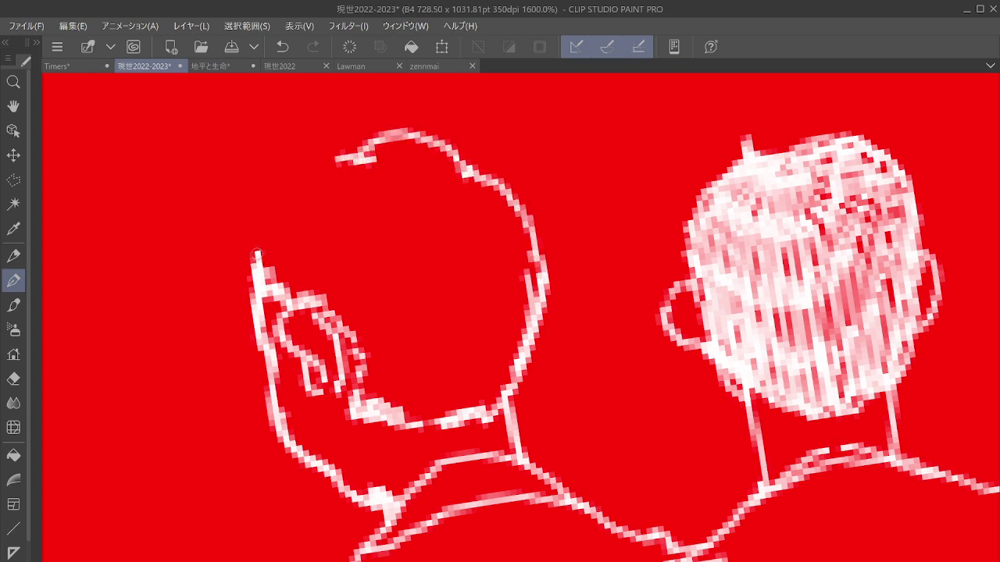
{"action": "mouse_move", "coordinate": [257, 253]}
{"action": "left_mouse_down"}
{"action": "mouse_move", "coordinate": [242, 272]}
{"action": "mouse_move", "coordinate": [244, 225]}
{"action": "mouse_move", "coordinate": [367, 146]}
{"action": "left_mouse_up"}
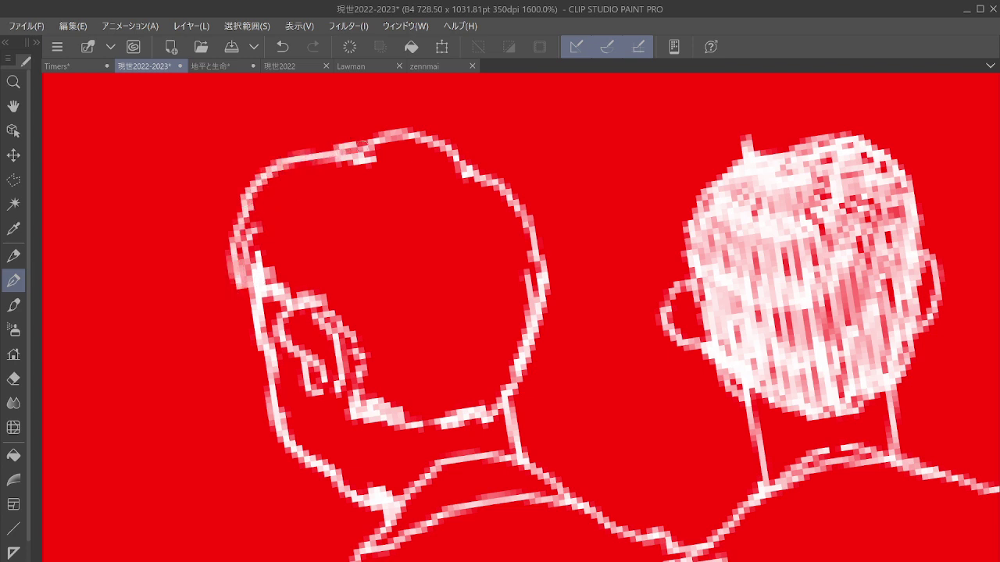
Step: Hatch the hair on the fifth head's crown and upper right with short white strokes
{"action": "mouse_move", "coordinate": [456, 212]}
{"action": "left_mouse_down"}
{"action": "mouse_move", "coordinate": [453, 174]}
{"action": "mouse_move", "coordinate": [476, 226]}
{"action": "mouse_move", "coordinate": [489, 206]}
{"action": "left_mouse_up"}
{"action": "left_click_drag", "start_coordinate": [375, 162], "coordinate": [442, 181]}
{"action": "mouse_move", "coordinate": [406, 146]}
{"action": "left_mouse_down"}
{"action": "mouse_move", "coordinate": [439, 156]}
{"action": "mouse_move", "coordinate": [451, 179]}
{"action": "mouse_move", "coordinate": [437, 173]}
{"action": "mouse_move", "coordinate": [406, 192]}
{"action": "mouse_move", "coordinate": [446, 208]}
{"action": "mouse_move", "coordinate": [431, 246]}
{"action": "mouse_move", "coordinate": [447, 235]}
{"action": "mouse_move", "coordinate": [461, 251]}
{"action": "mouse_move", "coordinate": [480, 248]}
{"action": "mouse_move", "coordinate": [514, 208]}
{"action": "mouse_move", "coordinate": [504, 192]}
{"action": "mouse_move", "coordinate": [371, 173]}
{"action": "mouse_move", "coordinate": [385, 167]}
{"action": "mouse_move", "coordinate": [361, 197]}
{"action": "mouse_move", "coordinate": [372, 221]}
{"action": "mouse_move", "coordinate": [422, 187]}
{"action": "mouse_move", "coordinate": [376, 230]}
{"action": "mouse_move", "coordinate": [428, 281]}
{"action": "mouse_move", "coordinate": [437, 252]}
{"action": "left_mouse_up"}
{"action": "mouse_move", "coordinate": [426, 289]}
{"action": "left_mouse_down"}
{"action": "mouse_move", "coordinate": [447, 258]}
{"action": "mouse_move", "coordinate": [459, 304]}
{"action": "mouse_move", "coordinate": [475, 250]}
{"action": "mouse_move", "coordinate": [491, 266]}
{"action": "mouse_move", "coordinate": [506, 257]}
{"action": "mouse_move", "coordinate": [519, 269]}
{"action": "mouse_move", "coordinate": [525, 247]}
{"action": "left_mouse_up"}
{"action": "left_click_drag", "start_coordinate": [375, 182], "coordinate": [389, 160]}
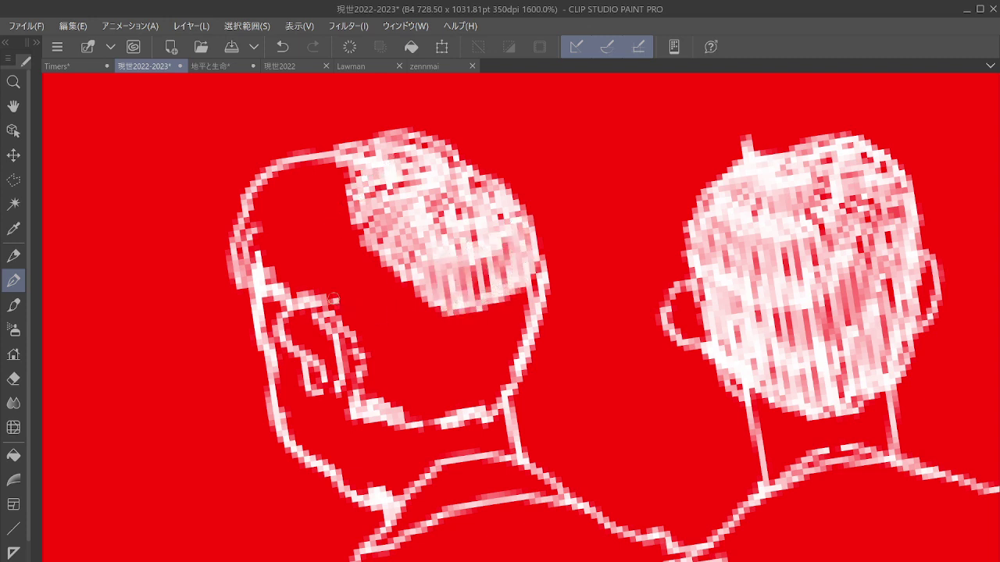
Step: Fill the rest of the fifth head's hair with white hatching and touch up the ear, chin and nape
{"action": "mouse_move", "coordinate": [334, 300]}
{"action": "left_mouse_down"}
{"action": "mouse_move", "coordinate": [367, 367]}
{"action": "mouse_move", "coordinate": [426, 368]}
{"action": "mouse_move", "coordinate": [464, 384]}
{"action": "mouse_move", "coordinate": [480, 366]}
{"action": "mouse_move", "coordinate": [493, 371]}
{"action": "mouse_move", "coordinate": [487, 358]}
{"action": "left_mouse_up"}
{"action": "mouse_move", "coordinate": [358, 354]}
{"action": "left_mouse_down"}
{"action": "mouse_move", "coordinate": [369, 391]}
{"action": "mouse_move", "coordinate": [347, 326]}
{"action": "mouse_move", "coordinate": [387, 410]}
{"action": "mouse_move", "coordinate": [407, 428]}
{"action": "mouse_move", "coordinate": [425, 379]}
{"action": "mouse_move", "coordinate": [492, 406]}
{"action": "mouse_move", "coordinate": [508, 382]}
{"action": "mouse_move", "coordinate": [414, 414]}
{"action": "mouse_move", "coordinate": [451, 433]}
{"action": "mouse_move", "coordinate": [500, 426]}
{"action": "mouse_move", "coordinate": [488, 418]}
{"action": "mouse_move", "coordinate": [512, 350]}
{"action": "left_mouse_up"}
{"action": "mouse_move", "coordinate": [311, 239]}
{"action": "left_mouse_down"}
{"action": "mouse_move", "coordinate": [333, 179]}
{"action": "mouse_move", "coordinate": [254, 279]}
{"action": "mouse_move", "coordinate": [362, 162]}
{"action": "mouse_move", "coordinate": [324, 176]}
{"action": "mouse_move", "coordinate": [288, 302]}
{"action": "mouse_move", "coordinate": [360, 159]}
{"action": "mouse_move", "coordinate": [319, 303]}
{"action": "mouse_move", "coordinate": [336, 304]}
{"action": "mouse_move", "coordinate": [352, 188]}
{"action": "mouse_move", "coordinate": [334, 304]}
{"action": "mouse_move", "coordinate": [369, 320]}
{"action": "mouse_move", "coordinate": [370, 274]}
{"action": "mouse_move", "coordinate": [389, 235]}
{"action": "mouse_move", "coordinate": [402, 336]}
{"action": "mouse_move", "coordinate": [402, 286]}
{"action": "mouse_move", "coordinate": [439, 367]}
{"action": "mouse_move", "coordinate": [453, 290]}
{"action": "mouse_move", "coordinate": [464, 360]}
{"action": "mouse_move", "coordinate": [482, 336]}
{"action": "mouse_move", "coordinate": [500, 359]}
{"action": "mouse_move", "coordinate": [517, 283]}
{"action": "mouse_move", "coordinate": [513, 322]}
{"action": "mouse_move", "coordinate": [538, 269]}
{"action": "mouse_move", "coordinate": [517, 223]}
{"action": "mouse_move", "coordinate": [476, 191]}
{"action": "mouse_move", "coordinate": [501, 257]}
{"action": "left_mouse_up"}
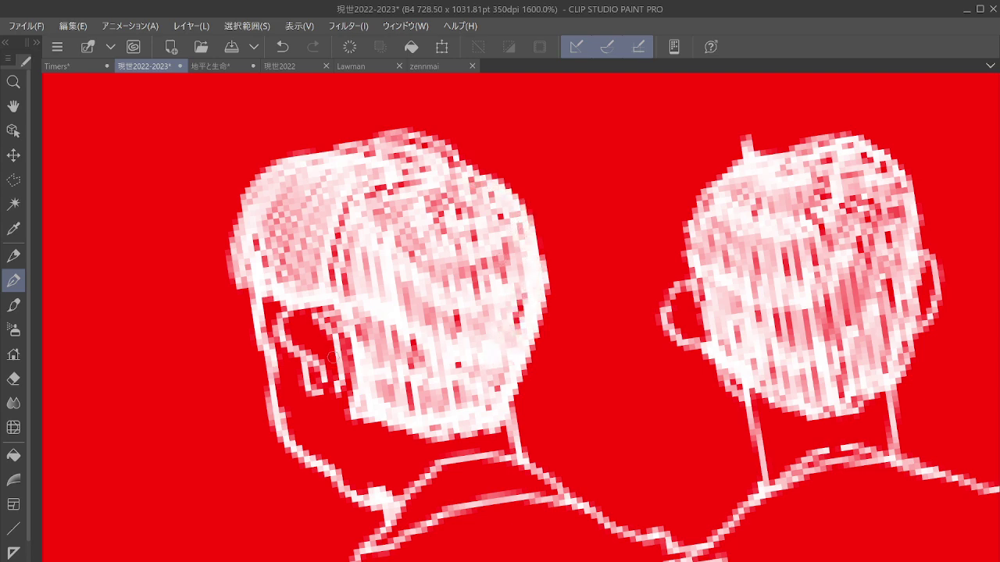
{"action": "mouse_move", "coordinate": [331, 357]}
{"action": "left_mouse_down"}
{"action": "mouse_move", "coordinate": [345, 402]}
{"action": "mouse_move", "coordinate": [361, 372]}
{"action": "left_mouse_up"}
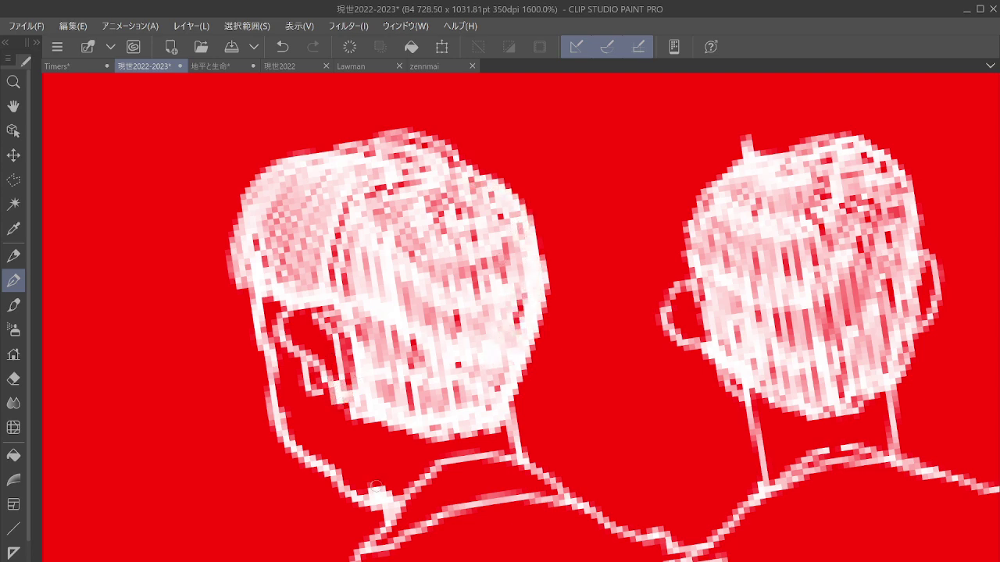
{"action": "left_click_drag", "start_coordinate": [370, 498], "coordinate": [388, 472]}
{"action": "mouse_move", "coordinate": [506, 389]}
{"action": "left_mouse_down"}
{"action": "mouse_move", "coordinate": [515, 372]}
{"action": "mouse_move", "coordinate": [500, 409]}
{"action": "left_mouse_up"}
Step: Extend the shoulder line to the left of the fifth figure to form a sixth figure's shoulders and collar
{"action": "scroll", "coordinate": [532, 385], "scroll_direction": "down", "scroll_amount": 6}
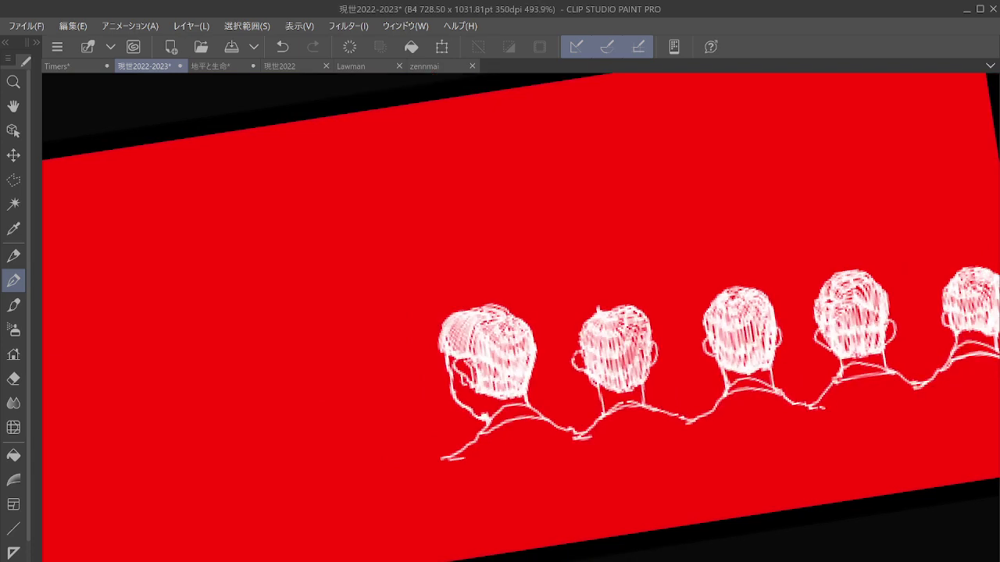
{"action": "scroll", "coordinate": [577, 404], "scroll_direction": "down", "scroll_amount": 6}
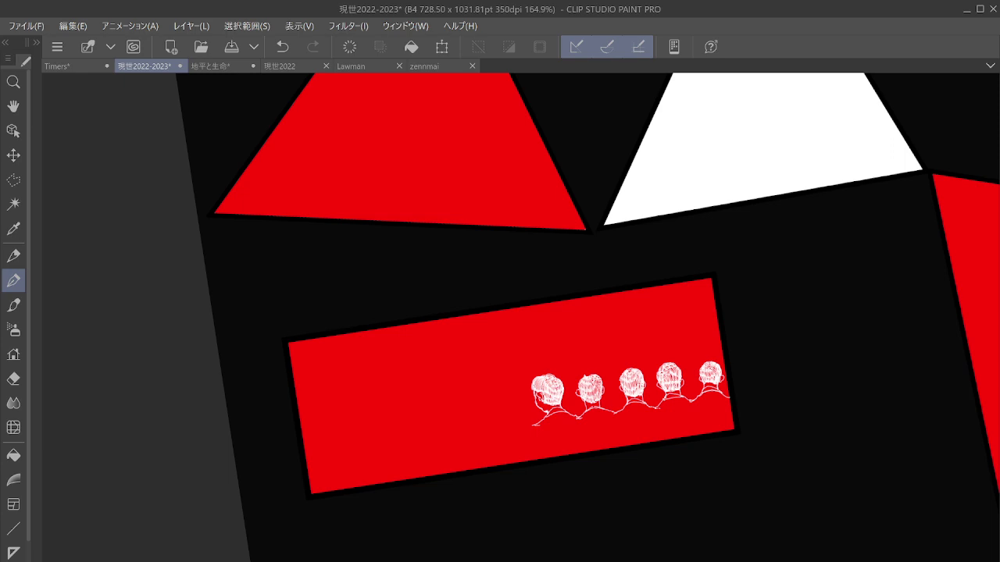
{"action": "scroll", "coordinate": [523, 379], "scroll_direction": "up", "scroll_amount": 5}
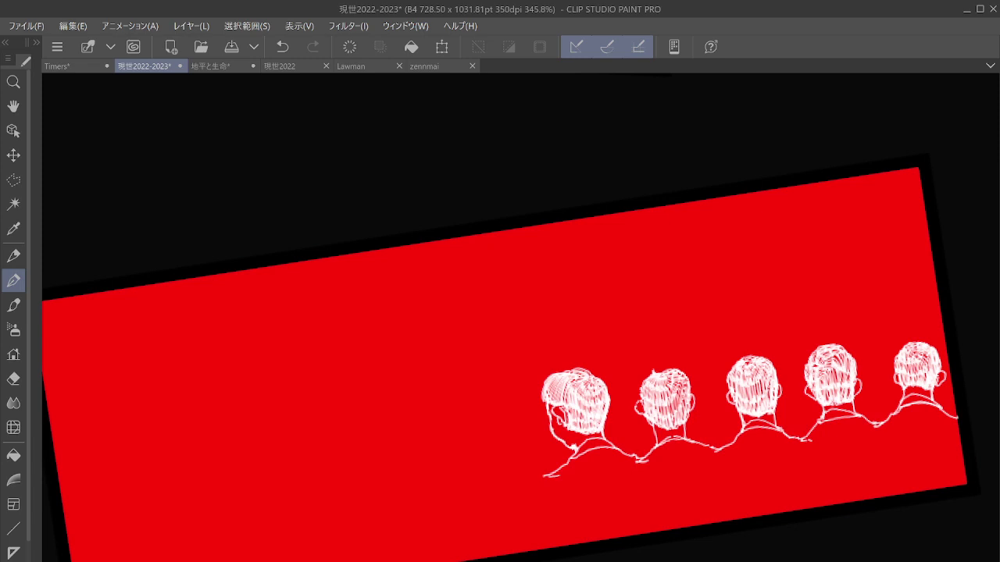
{"action": "scroll", "coordinate": [528, 437], "scroll_direction": "up", "scroll_amount": 3}
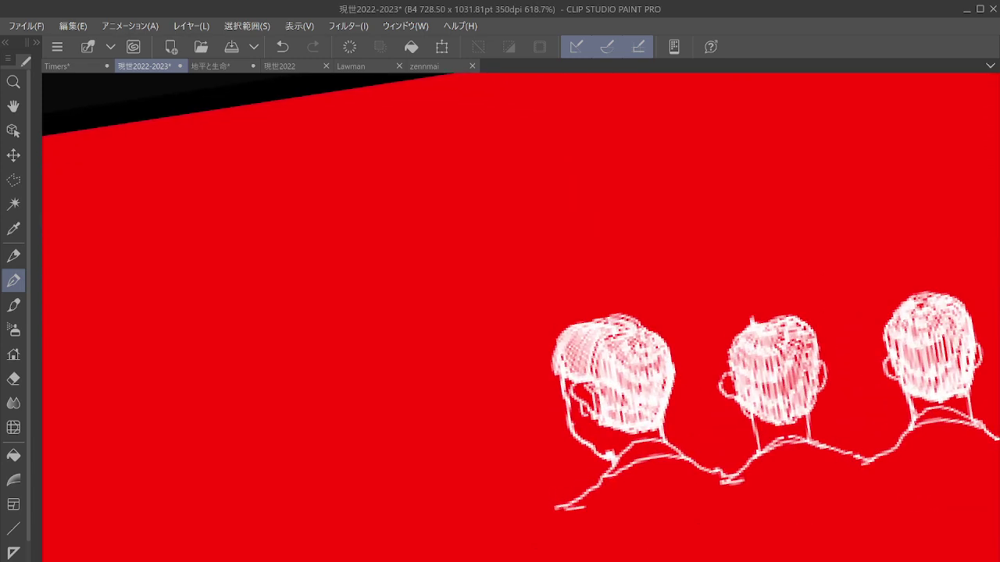
{"action": "left_click_drag", "start_coordinate": [593, 375], "coordinate": [453, 384]}
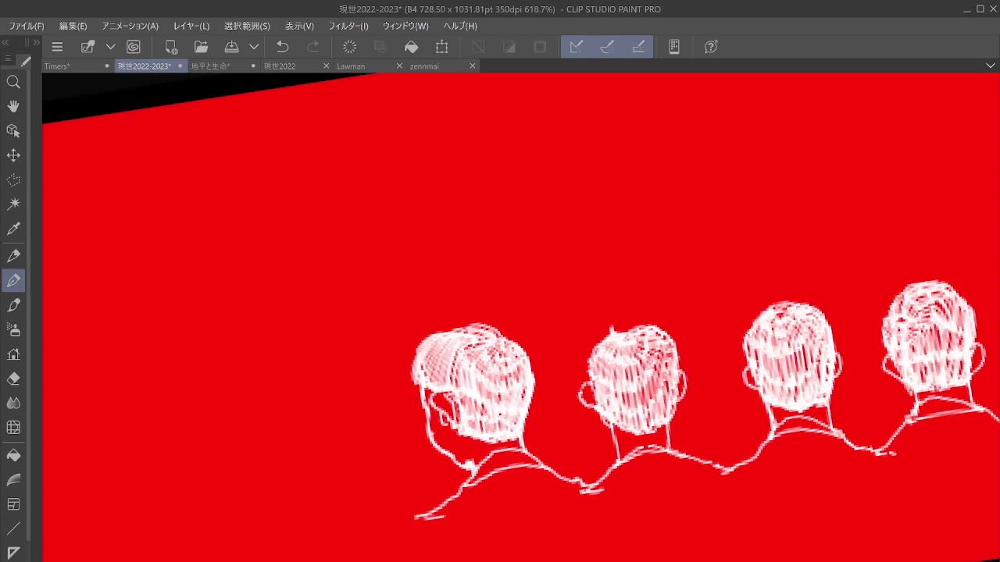
{"action": "scroll", "coordinate": [521, 317], "scroll_direction": "left", "scroll_amount": 3}
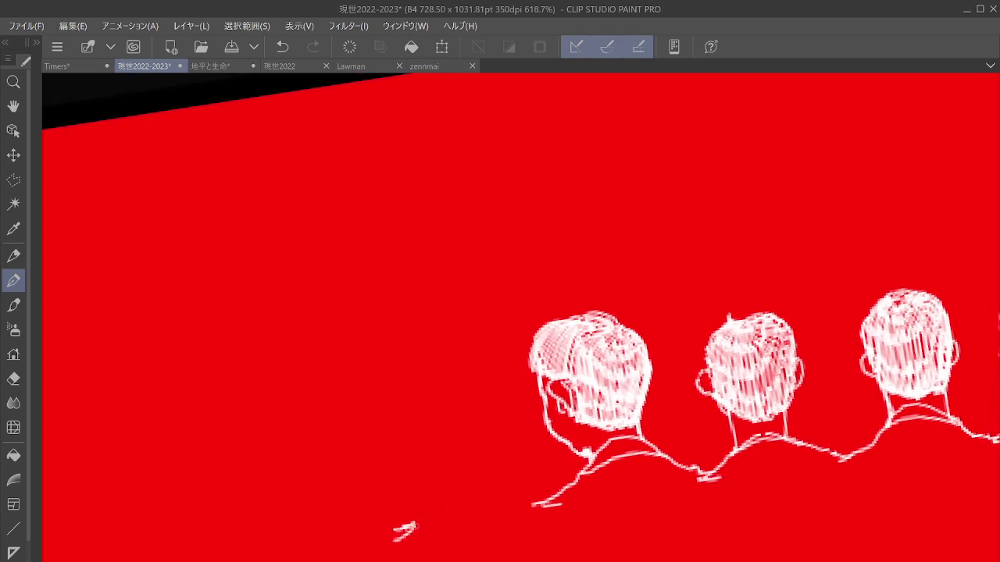
{"action": "mouse_move", "coordinate": [429, 517]}
{"action": "left_mouse_down"}
{"action": "mouse_move", "coordinate": [516, 502]}
{"action": "mouse_move", "coordinate": [500, 492]}
{"action": "left_mouse_up"}
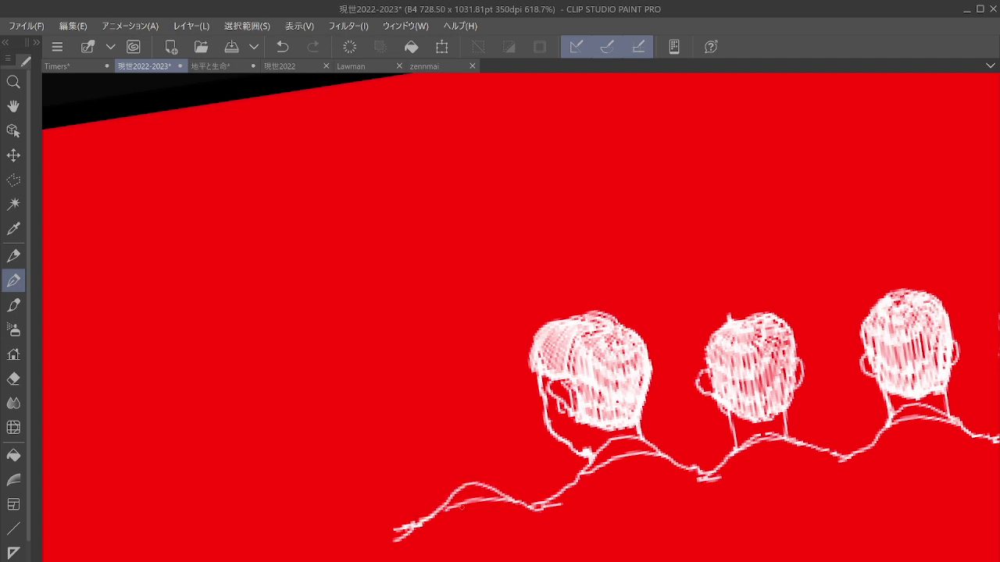
Step: Outline the sixth figure's head in white with both ears, the nape hairline and the neck lines
{"action": "scroll", "coordinate": [575, 422], "scroll_direction": "down", "scroll_amount": 6}
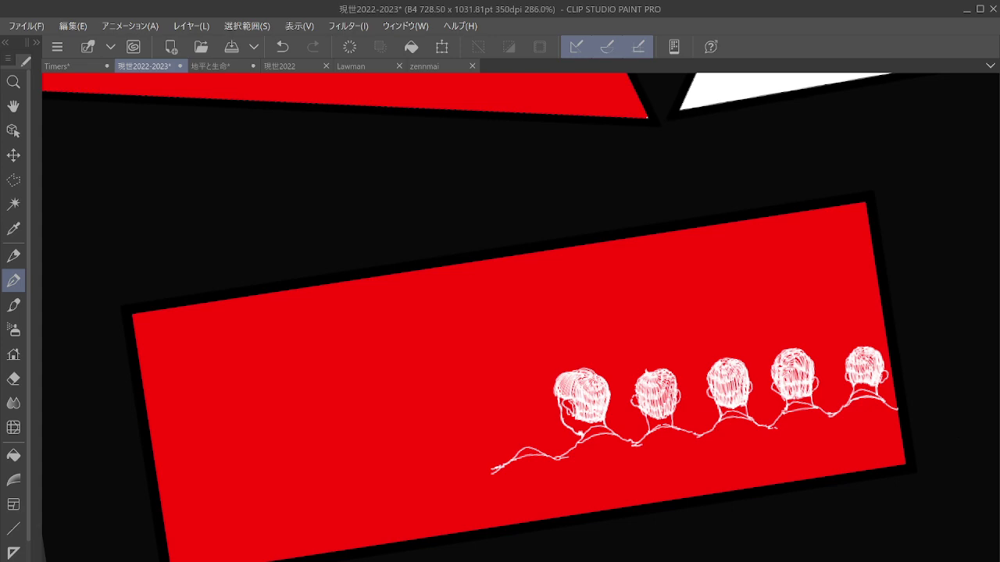
{"action": "scroll", "coordinate": [555, 415], "scroll_direction": "up", "scroll_amount": 6}
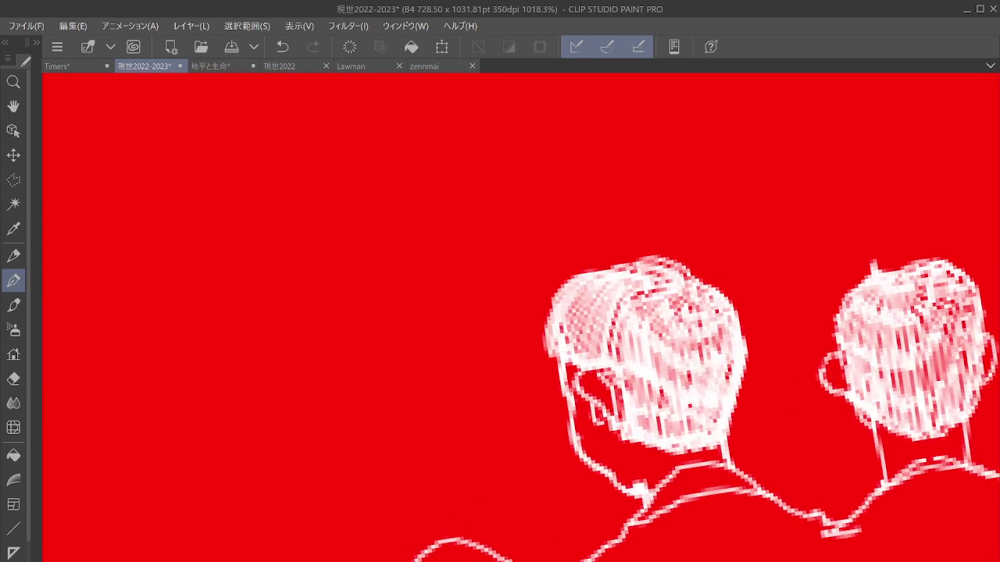
{"action": "mouse_move", "coordinate": [338, 434]}
{"action": "left_mouse_down"}
{"action": "mouse_move", "coordinate": [336, 471]}
{"action": "mouse_move", "coordinate": [366, 481]}
{"action": "mouse_move", "coordinate": [387, 531]}
{"action": "left_mouse_up"}
{"action": "left_click_drag", "start_coordinate": [370, 488], "coordinate": [398, 561]}
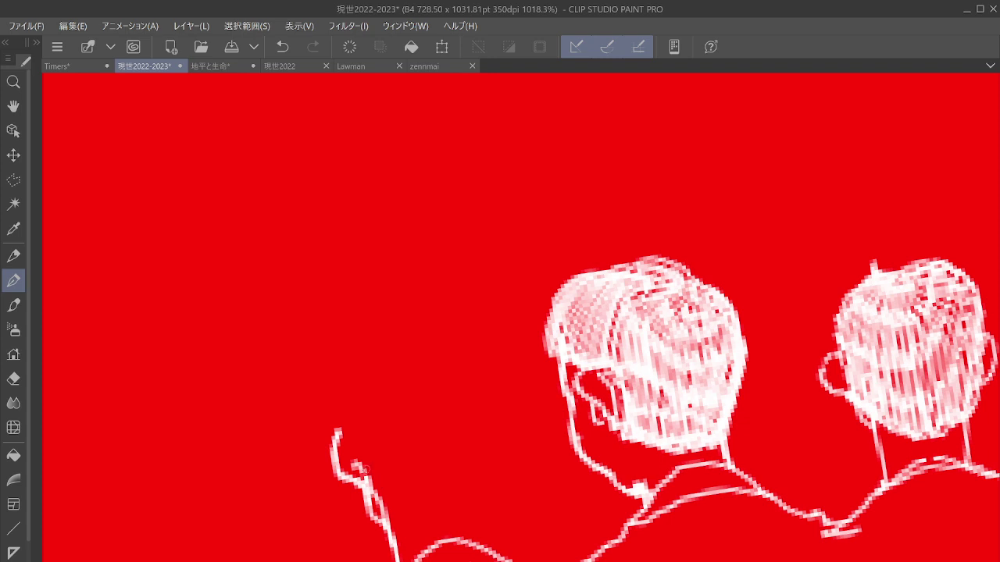
{"action": "left_click_drag", "start_coordinate": [338, 430], "coordinate": [352, 442]}
{"action": "mouse_move", "coordinate": [353, 444]}
{"action": "left_mouse_down"}
{"action": "mouse_move", "coordinate": [358, 472]}
{"action": "mouse_move", "coordinate": [394, 500]}
{"action": "mouse_move", "coordinate": [427, 522]}
{"action": "mouse_move", "coordinate": [464, 519]}
{"action": "left_mouse_up"}
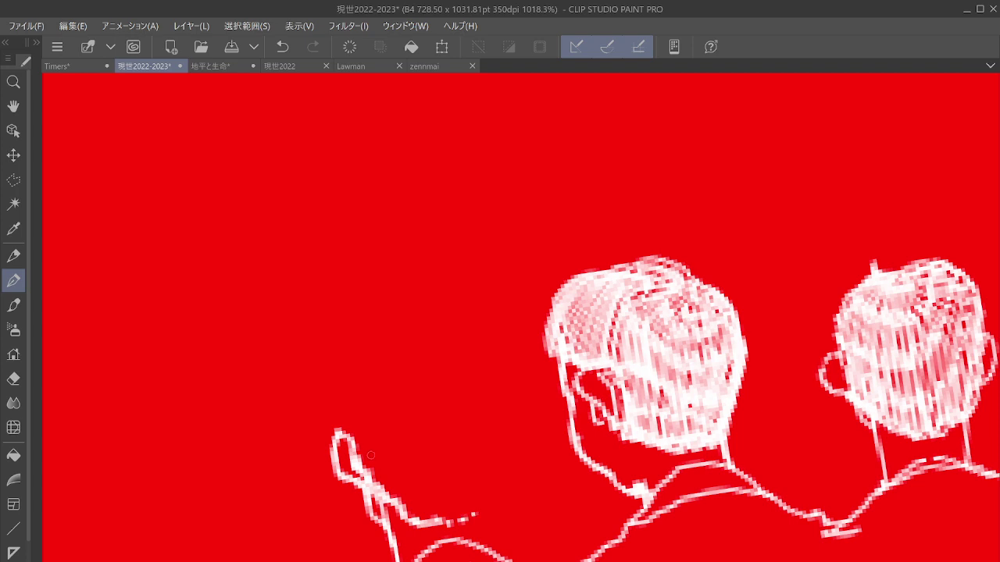
{"action": "mouse_move", "coordinate": [339, 424]}
{"action": "left_mouse_down"}
{"action": "mouse_move", "coordinate": [351, 371]}
{"action": "mouse_move", "coordinate": [436, 338]}
{"action": "mouse_move", "coordinate": [499, 390]}
{"action": "mouse_move", "coordinate": [513, 442]}
{"action": "mouse_move", "coordinate": [500, 459]}
{"action": "left_mouse_up"}
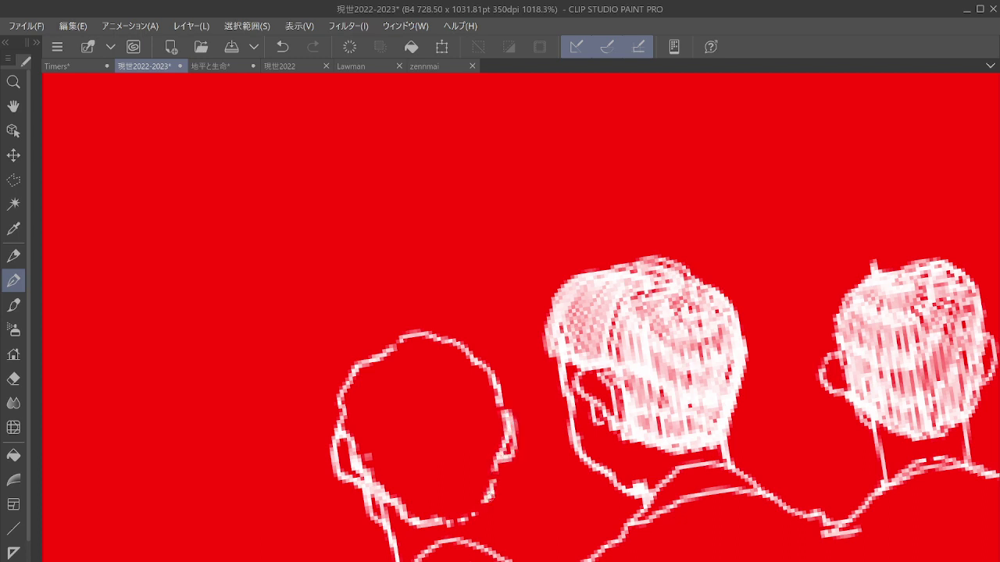
{"action": "mouse_move", "coordinate": [468, 519]}
{"action": "left_mouse_down"}
{"action": "mouse_move", "coordinate": [493, 491]}
{"action": "mouse_move", "coordinate": [489, 521]}
{"action": "left_mouse_up"}
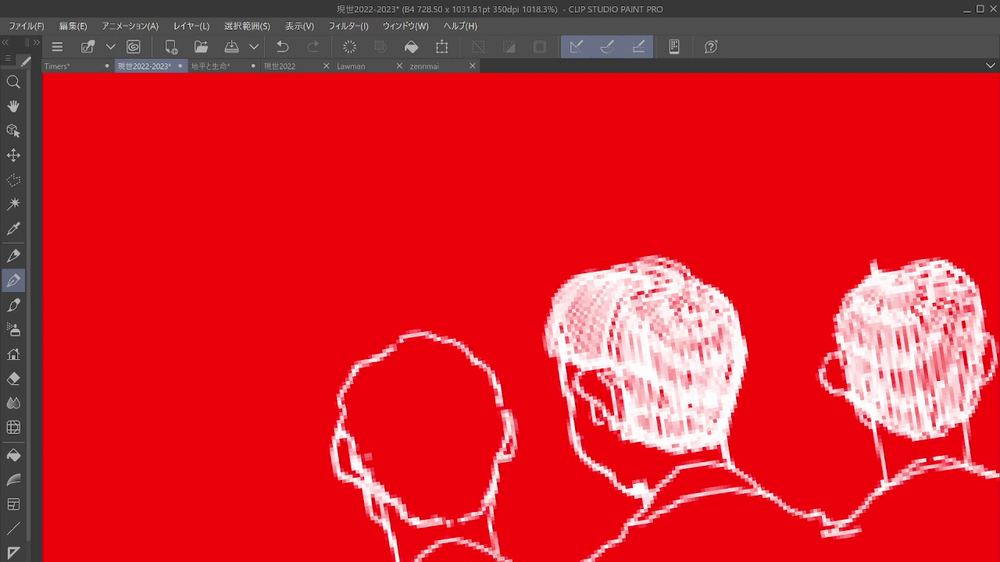
Step: Fill the sixth head's hair with white hatching from the crown down to the nape
{"action": "mouse_move", "coordinate": [396, 363]}
{"action": "left_mouse_down"}
{"action": "mouse_move", "coordinate": [410, 358]}
{"action": "mouse_move", "coordinate": [371, 380]}
{"action": "mouse_move", "coordinate": [402, 394]}
{"action": "mouse_move", "coordinate": [413, 389]}
{"action": "left_mouse_up"}
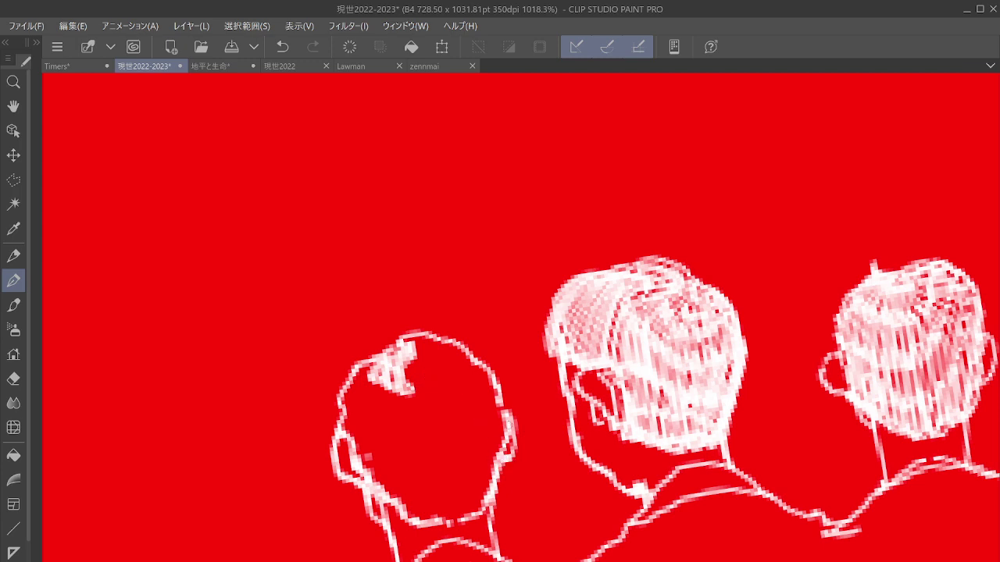
{"action": "mouse_move", "coordinate": [415, 362]}
{"action": "left_mouse_down"}
{"action": "mouse_move", "coordinate": [361, 380]}
{"action": "mouse_move", "coordinate": [366, 400]}
{"action": "mouse_move", "coordinate": [355, 382]}
{"action": "mouse_move", "coordinate": [354, 394]}
{"action": "mouse_move", "coordinate": [377, 413]}
{"action": "mouse_move", "coordinate": [408, 415]}
{"action": "mouse_move", "coordinate": [403, 385]}
{"action": "mouse_move", "coordinate": [424, 412]}
{"action": "mouse_move", "coordinate": [416, 391]}
{"action": "mouse_move", "coordinate": [432, 407]}
{"action": "mouse_move", "coordinate": [445, 395]}
{"action": "mouse_move", "coordinate": [434, 381]}
{"action": "mouse_move", "coordinate": [448, 364]}
{"action": "mouse_move", "coordinate": [434, 350]}
{"action": "mouse_move", "coordinate": [447, 349]}
{"action": "mouse_move", "coordinate": [364, 393]}
{"action": "mouse_move", "coordinate": [356, 381]}
{"action": "mouse_move", "coordinate": [351, 426]}
{"action": "mouse_move", "coordinate": [369, 436]}
{"action": "mouse_move", "coordinate": [370, 417]}
{"action": "mouse_move", "coordinate": [398, 412]}
{"action": "mouse_move", "coordinate": [420, 447]}
{"action": "mouse_move", "coordinate": [442, 442]}
{"action": "mouse_move", "coordinate": [464, 417]}
{"action": "mouse_move", "coordinate": [469, 361]}
{"action": "mouse_move", "coordinate": [492, 398]}
{"action": "left_mouse_up"}
{"action": "mouse_move", "coordinate": [352, 403]}
{"action": "left_mouse_down"}
{"action": "mouse_move", "coordinate": [357, 455]}
{"action": "mouse_move", "coordinate": [383, 483]}
{"action": "mouse_move", "coordinate": [401, 482]}
{"action": "mouse_move", "coordinate": [397, 458]}
{"action": "mouse_move", "coordinate": [409, 495]}
{"action": "mouse_move", "coordinate": [433, 474]}
{"action": "mouse_move", "coordinate": [458, 486]}
{"action": "mouse_move", "coordinate": [467, 474]}
{"action": "mouse_move", "coordinate": [487, 425]}
{"action": "mouse_move", "coordinate": [489, 386]}
{"action": "left_mouse_up"}
{"action": "mouse_move", "coordinate": [388, 474]}
{"action": "left_mouse_down"}
{"action": "mouse_move", "coordinate": [408, 512]}
{"action": "mouse_move", "coordinate": [455, 506]}
{"action": "mouse_move", "coordinate": [482, 461]}
{"action": "mouse_move", "coordinate": [488, 422]}
{"action": "mouse_move", "coordinate": [480, 484]}
{"action": "mouse_move", "coordinate": [492, 488]}
{"action": "mouse_move", "coordinate": [504, 468]}
{"action": "mouse_move", "coordinate": [497, 398]}
{"action": "mouse_move", "coordinate": [444, 525]}
{"action": "mouse_move", "coordinate": [407, 516]}
{"action": "mouse_move", "coordinate": [423, 526]}
{"action": "left_mouse_up"}
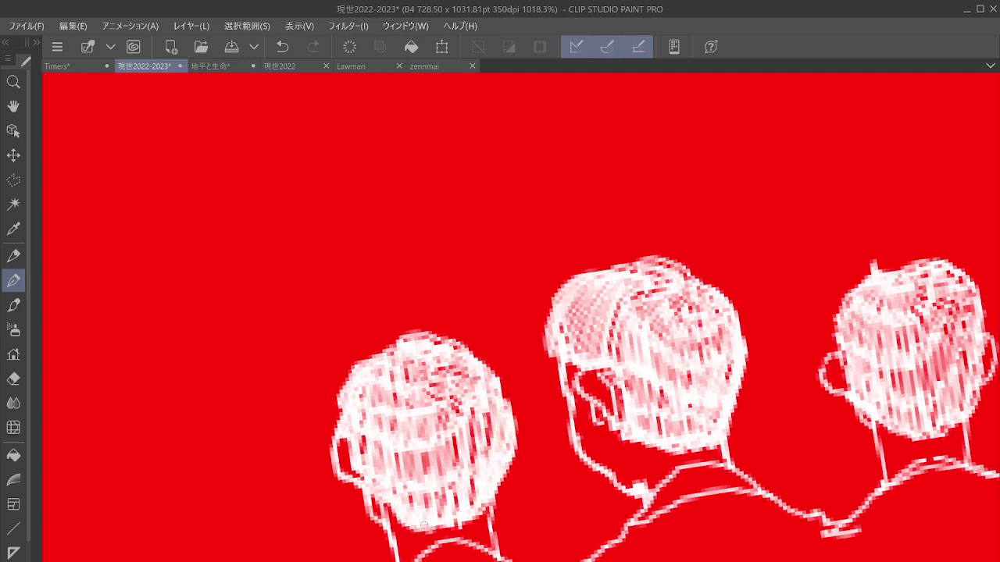
Step: Draw a seventh figure's shoulders and collar to the left of the sixth figure, joining its shoulder line
{"action": "scroll", "coordinate": [567, 408], "scroll_direction": "down", "scroll_amount": 8}
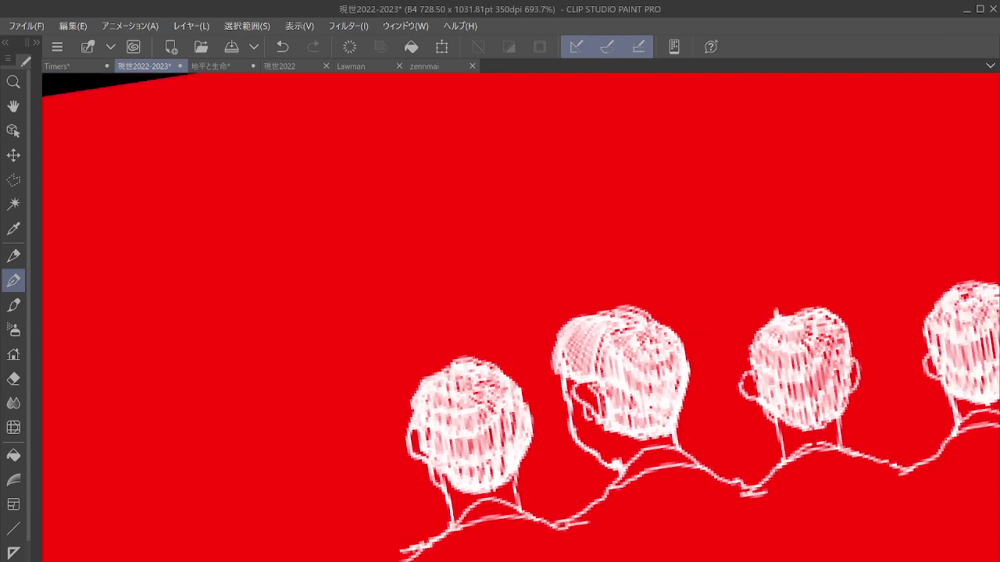
{"action": "scroll", "coordinate": [628, 413], "scroll_direction": "down", "scroll_amount": 2}
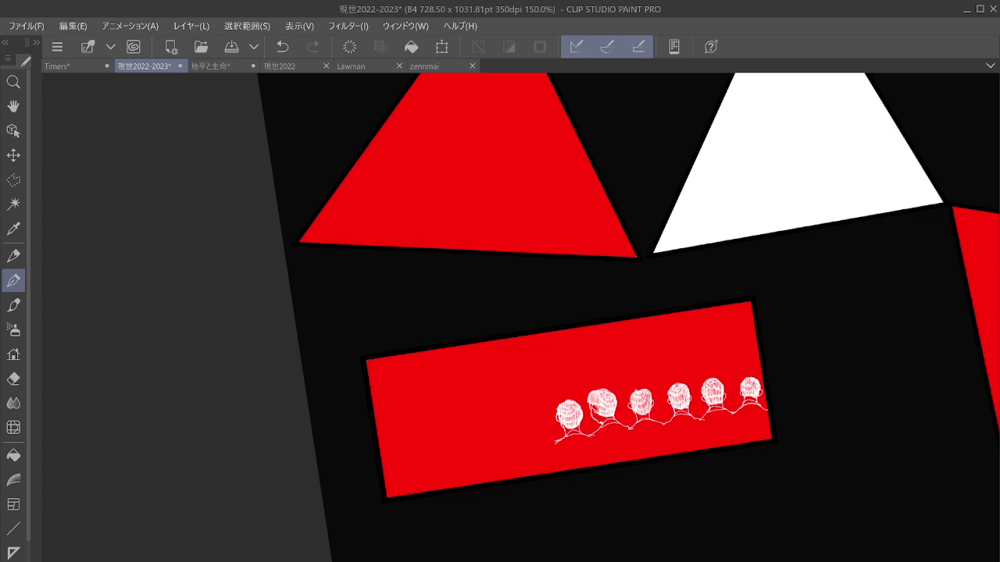
{"action": "scroll", "coordinate": [553, 429], "scroll_direction": "up", "scroll_amount": 8}
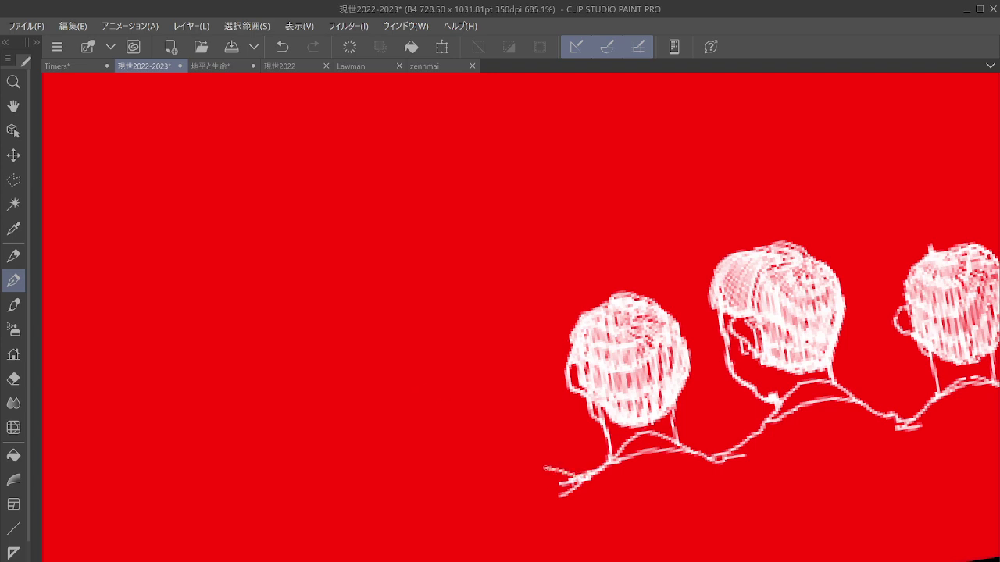
{"action": "mouse_move", "coordinate": [517, 457]}
{"action": "left_mouse_down"}
{"action": "mouse_move", "coordinate": [435, 478]}
{"action": "mouse_move", "coordinate": [500, 446]}
{"action": "left_mouse_up"}
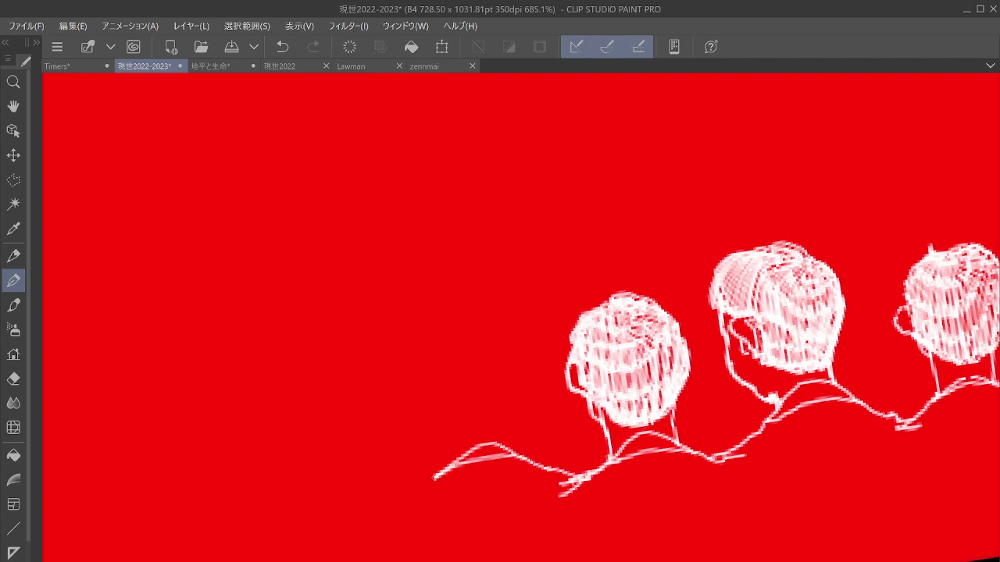
{"action": "left_click_drag", "start_coordinate": [398, 512], "coordinate": [450, 510]}
Step: Sketch the seventh head's nape hairline, crown, left side with ear, and both neck lines
{"action": "scroll", "coordinate": [515, 437], "scroll_direction": "up", "scroll_amount": 4}
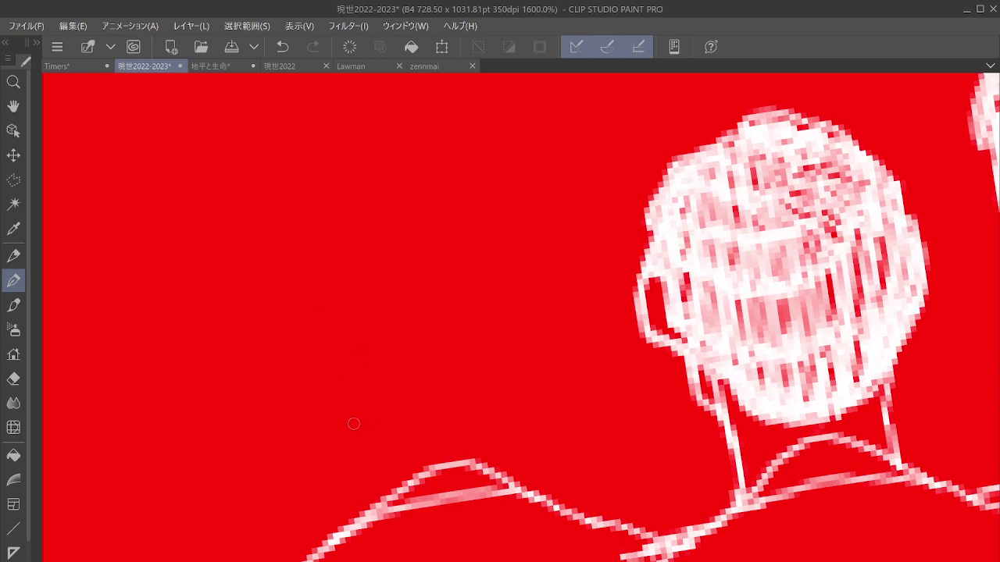
{"action": "mouse_move", "coordinate": [354, 424]}
{"action": "left_mouse_down"}
{"action": "mouse_move", "coordinate": [457, 414]}
{"action": "mouse_move", "coordinate": [474, 400]}
{"action": "left_mouse_up"}
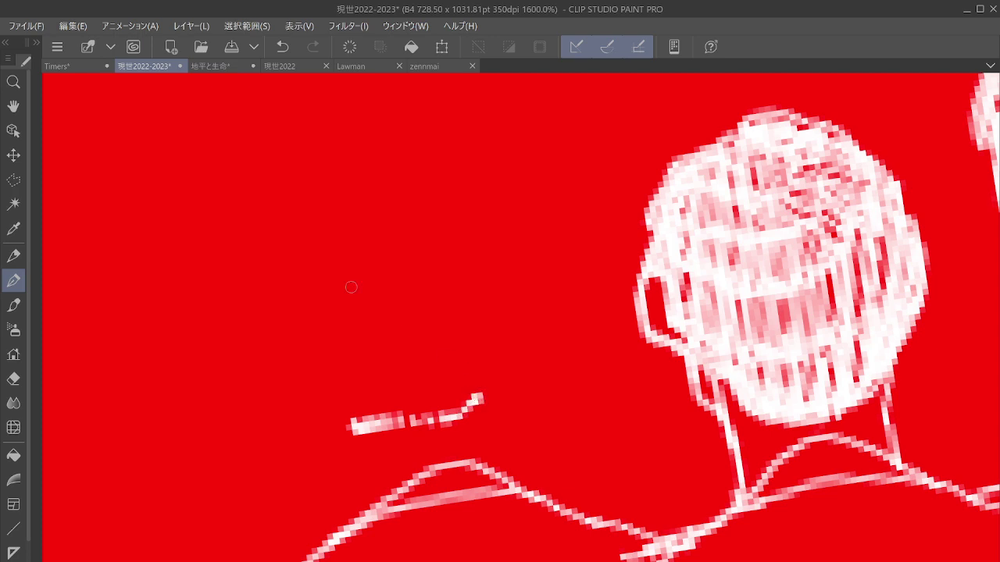
{"action": "mouse_move", "coordinate": [422, 222]}
{"action": "left_mouse_down"}
{"action": "mouse_move", "coordinate": [369, 213]}
{"action": "mouse_move", "coordinate": [324, 247]}
{"action": "left_mouse_up"}
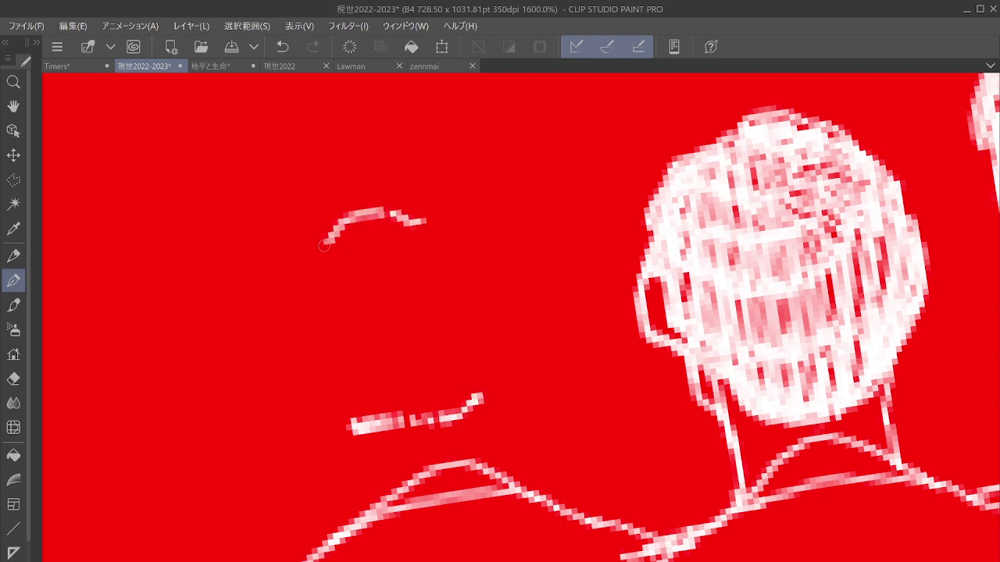
{"action": "mouse_move", "coordinate": [393, 212]}
{"action": "left_mouse_down"}
{"action": "mouse_move", "coordinate": [467, 247]}
{"action": "mouse_move", "coordinate": [478, 272]}
{"action": "left_mouse_up"}
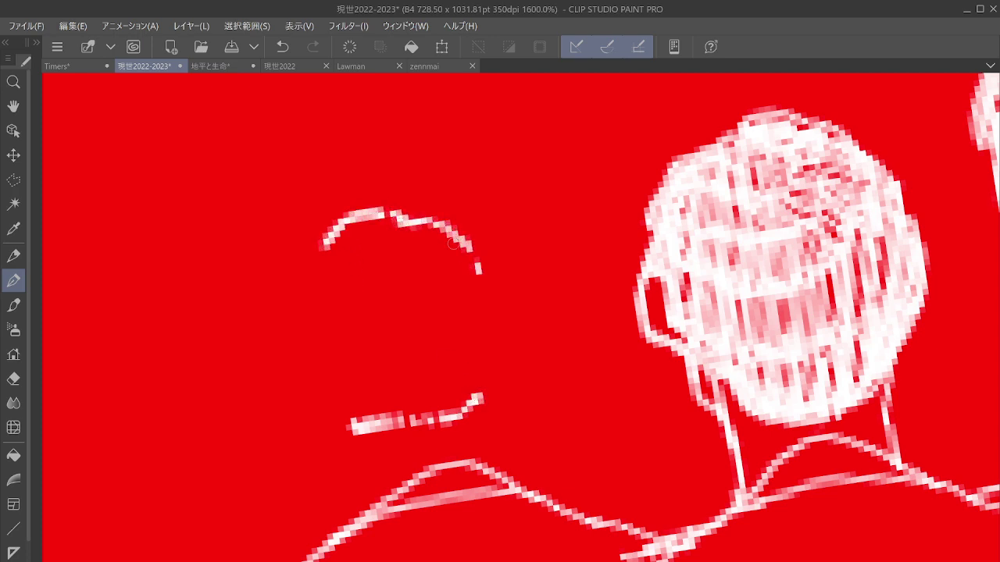
{"action": "mouse_move", "coordinate": [324, 248]}
{"action": "left_mouse_down"}
{"action": "mouse_move", "coordinate": [294, 330]}
{"action": "mouse_move", "coordinate": [337, 408]}
{"action": "left_mouse_up"}
{"action": "mouse_move", "coordinate": [303, 341]}
{"action": "left_mouse_down"}
{"action": "mouse_move", "coordinate": [288, 380]}
{"action": "mouse_move", "coordinate": [337, 411]}
{"action": "mouse_move", "coordinate": [349, 432]}
{"action": "mouse_move", "coordinate": [361, 407]}
{"action": "mouse_move", "coordinate": [320, 409]}
{"action": "mouse_move", "coordinate": [334, 449]}
{"action": "mouse_move", "coordinate": [365, 470]}
{"action": "mouse_move", "coordinate": [348, 453]}
{"action": "mouse_move", "coordinate": [373, 507]}
{"action": "left_mouse_up"}
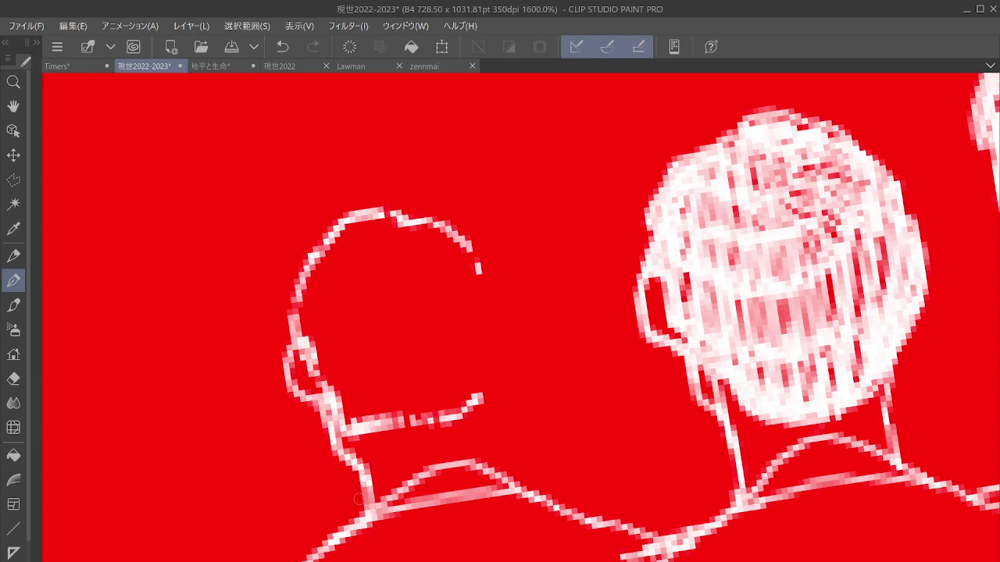
{"action": "left_click_drag", "start_coordinate": [477, 397], "coordinate": [494, 469]}
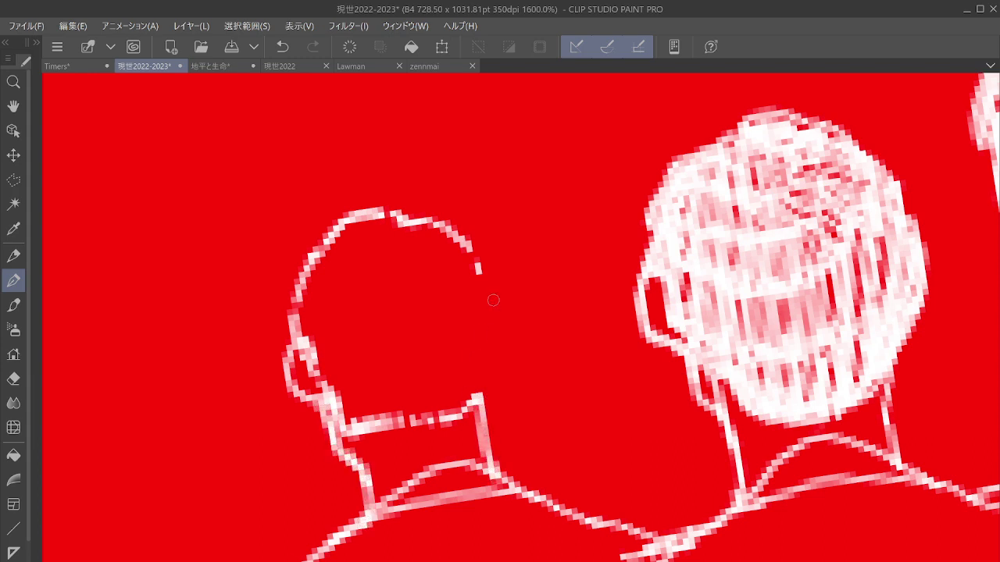
Step: Complete the seventh head's right side and nape contour, and thicken the outline along its upper left
{"action": "mouse_move", "coordinate": [475, 258]}
{"action": "left_mouse_down"}
{"action": "mouse_move", "coordinate": [493, 359]}
{"action": "mouse_move", "coordinate": [486, 400]}
{"action": "left_mouse_up"}
{"action": "mouse_move", "coordinate": [487, 328]}
{"action": "left_mouse_down"}
{"action": "mouse_move", "coordinate": [504, 364]}
{"action": "mouse_move", "coordinate": [465, 426]}
{"action": "left_mouse_up"}
{"action": "mouse_move", "coordinate": [369, 422]}
{"action": "left_mouse_down"}
{"action": "mouse_move", "coordinate": [418, 443]}
{"action": "mouse_move", "coordinate": [462, 431]}
{"action": "mouse_move", "coordinate": [478, 402]}
{"action": "left_mouse_up"}
{"action": "mouse_move", "coordinate": [418, 226]}
{"action": "left_mouse_down"}
{"action": "mouse_move", "coordinate": [386, 210]}
{"action": "mouse_move", "coordinate": [369, 217]}
{"action": "mouse_move", "coordinate": [300, 299]}
{"action": "left_mouse_up"}
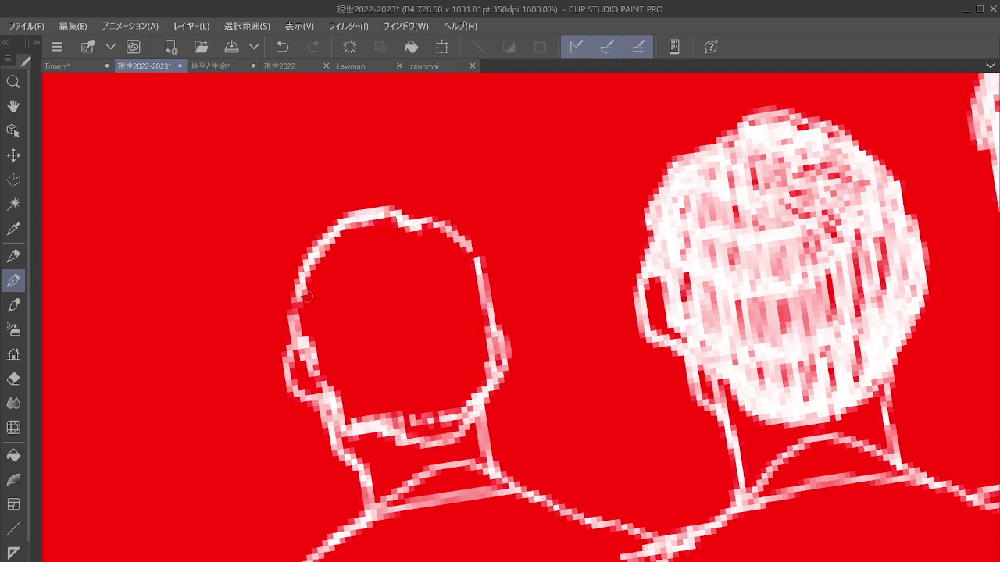
{"action": "mouse_move", "coordinate": [343, 221]}
{"action": "left_mouse_down"}
{"action": "mouse_move", "coordinate": [289, 287]}
{"action": "mouse_move", "coordinate": [296, 334]}
{"action": "left_mouse_up"}
{"action": "left_click_drag", "start_coordinate": [334, 233], "coordinate": [279, 300]}
{"action": "left_click_drag", "start_coordinate": [283, 334], "coordinate": [314, 362]}
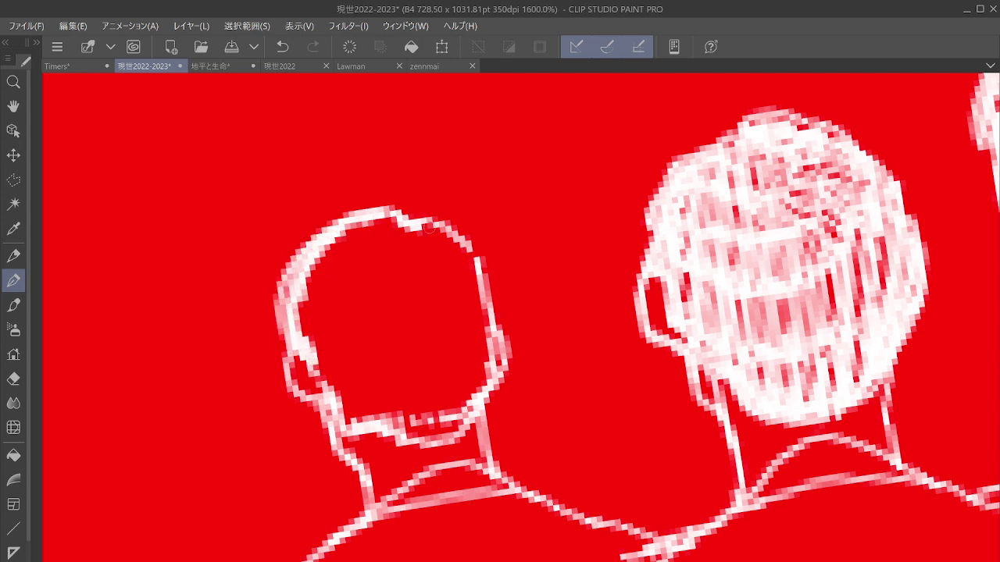
Step: Fill the seventh head's hair with white hatching from the crown to the nape
{"action": "left_click_drag", "start_coordinate": [429, 227], "coordinate": [480, 303]}
{"action": "mouse_move", "coordinate": [400, 224]}
{"action": "left_mouse_down"}
{"action": "mouse_move", "coordinate": [403, 251]}
{"action": "mouse_move", "coordinate": [423, 231]}
{"action": "mouse_move", "coordinate": [384, 227]}
{"action": "mouse_move", "coordinate": [359, 238]}
{"action": "mouse_move", "coordinate": [360, 250]}
{"action": "mouse_move", "coordinate": [385, 231]}
{"action": "mouse_move", "coordinate": [383, 256]}
{"action": "mouse_move", "coordinate": [395, 254]}
{"action": "mouse_move", "coordinate": [401, 273]}
{"action": "mouse_move", "coordinate": [405, 257]}
{"action": "mouse_move", "coordinate": [435, 276]}
{"action": "mouse_move", "coordinate": [445, 268]}
{"action": "mouse_move", "coordinate": [436, 244]}
{"action": "mouse_move", "coordinate": [369, 229]}
{"action": "mouse_move", "coordinate": [335, 265]}
{"action": "mouse_move", "coordinate": [358, 237]}
{"action": "mouse_move", "coordinate": [359, 317]}
{"action": "mouse_move", "coordinate": [370, 266]}
{"action": "mouse_move", "coordinate": [374, 314]}
{"action": "mouse_move", "coordinate": [382, 273]}
{"action": "mouse_move", "coordinate": [396, 278]}
{"action": "mouse_move", "coordinate": [402, 334]}
{"action": "mouse_move", "coordinate": [408, 314]}
{"action": "mouse_move", "coordinate": [434, 317]}
{"action": "mouse_move", "coordinate": [450, 289]}
{"action": "mouse_move", "coordinate": [436, 231]}
{"action": "left_mouse_up"}
{"action": "mouse_move", "coordinate": [325, 247]}
{"action": "left_mouse_down"}
{"action": "mouse_move", "coordinate": [341, 372]}
{"action": "mouse_move", "coordinate": [352, 378]}
{"action": "mouse_move", "coordinate": [358, 321]}
{"action": "mouse_move", "coordinate": [358, 393]}
{"action": "mouse_move", "coordinate": [373, 388]}
{"action": "mouse_move", "coordinate": [406, 400]}
{"action": "mouse_move", "coordinate": [411, 353]}
{"action": "mouse_move", "coordinate": [419, 375]}
{"action": "mouse_move", "coordinate": [447, 308]}
{"action": "mouse_move", "coordinate": [450, 370]}
{"action": "mouse_move", "coordinate": [464, 318]}
{"action": "mouse_move", "coordinate": [478, 358]}
{"action": "mouse_move", "coordinate": [485, 315]}
{"action": "mouse_move", "coordinate": [353, 379]}
{"action": "mouse_move", "coordinate": [357, 430]}
{"action": "mouse_move", "coordinate": [351, 378]}
{"action": "mouse_move", "coordinate": [407, 440]}
{"action": "mouse_move", "coordinate": [434, 395]}
{"action": "mouse_move", "coordinate": [452, 421]}
{"action": "mouse_move", "coordinate": [474, 415]}
{"action": "mouse_move", "coordinate": [491, 311]}
{"action": "mouse_move", "coordinate": [463, 406]}
{"action": "left_mouse_up"}
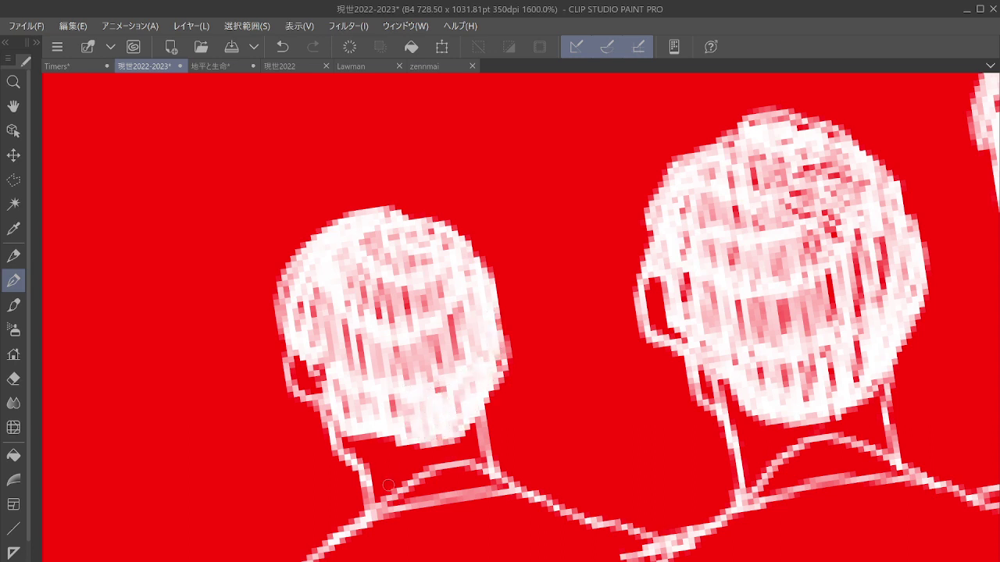
{"action": "left_click_drag", "start_coordinate": [372, 474], "coordinate": [357, 465]}
Step: Draw an eighth figure's shoulders and collar to the left of the seventh figure, joining its shoulder line
{"action": "scroll", "coordinate": [352, 450], "scroll_direction": "down", "scroll_amount": 10}
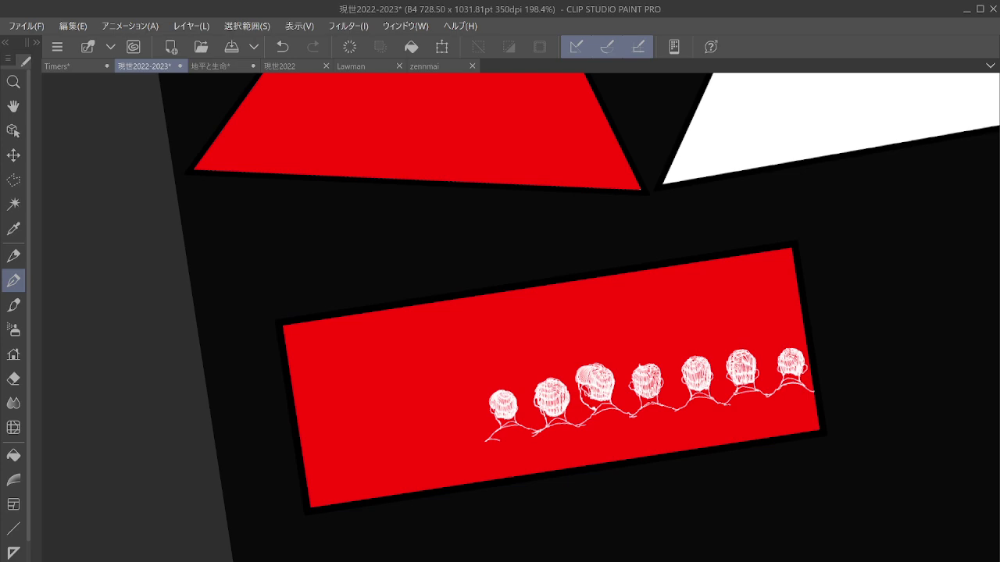
{"action": "scroll", "coordinate": [469, 427], "scroll_direction": "up", "scroll_amount": 10}
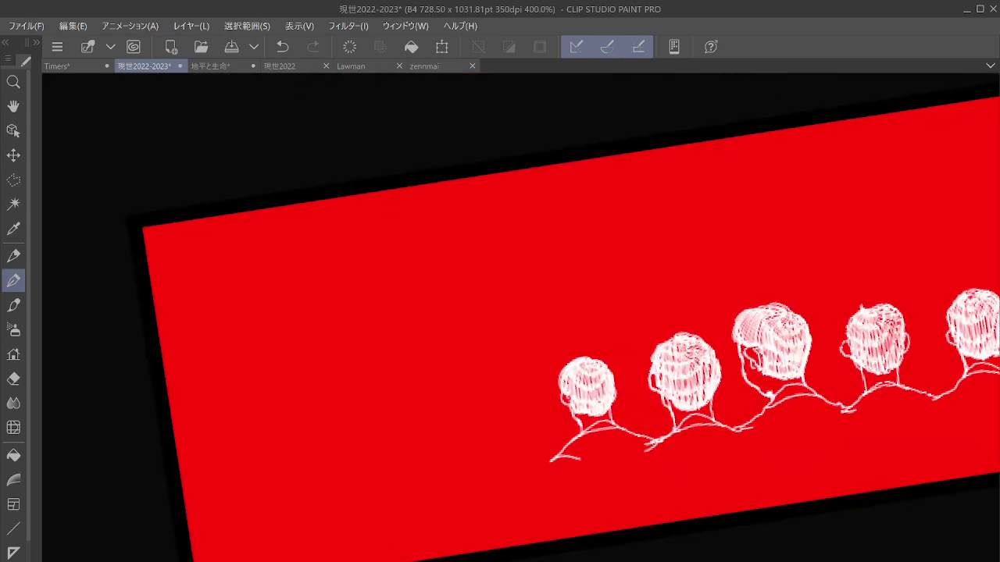
{"action": "scroll", "coordinate": [551, 445], "scroll_direction": "up", "scroll_amount": 1}
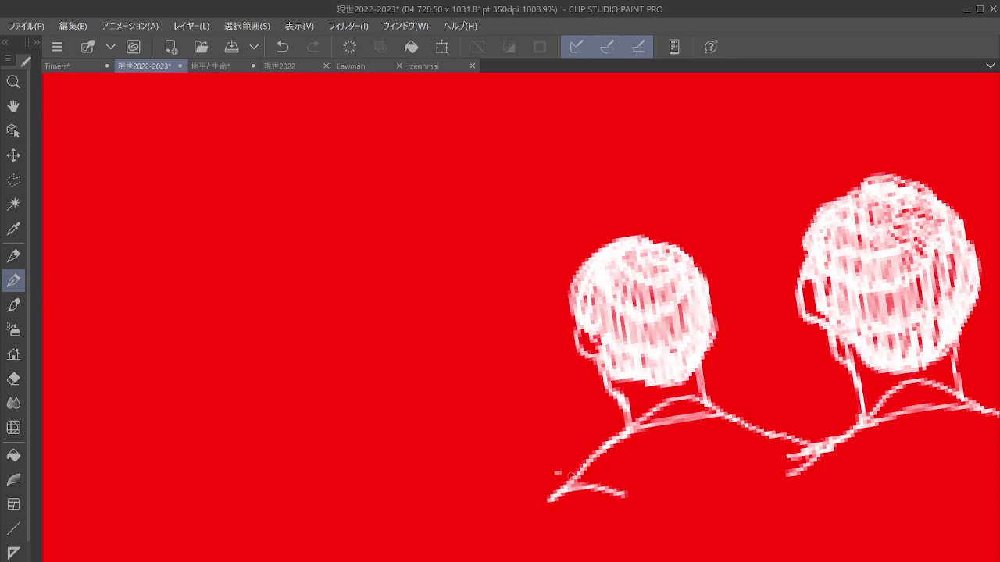
{"action": "mouse_move", "coordinate": [571, 478]}
{"action": "left_mouse_down"}
{"action": "mouse_move", "coordinate": [478, 459]}
{"action": "mouse_move", "coordinate": [488, 478]}
{"action": "mouse_move", "coordinate": [486, 469]}
{"action": "mouse_move", "coordinate": [465, 469]}
{"action": "mouse_move", "coordinate": [383, 505]}
{"action": "mouse_move", "coordinate": [433, 462]}
{"action": "mouse_move", "coordinate": [461, 455]}
{"action": "mouse_move", "coordinate": [511, 478]}
{"action": "left_mouse_up"}
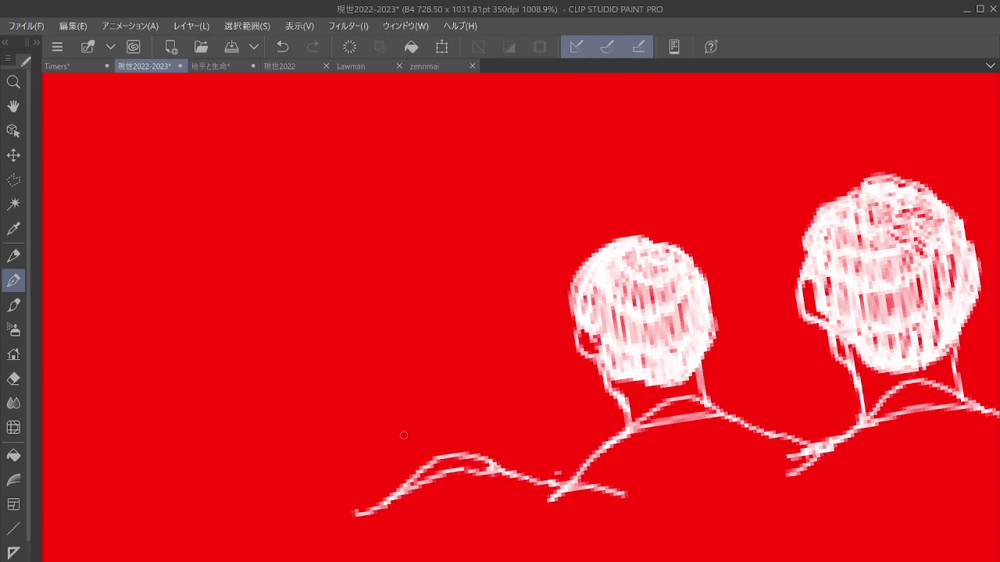
Step: Sketch the eighth head's nape hairline, left ear, lower left contour and left neck line
{"action": "left_click_drag", "start_coordinate": [404, 436], "coordinate": [421, 501]}
{"action": "scroll", "coordinate": [496, 443], "scroll_direction": "up", "scroll_amount": 3}
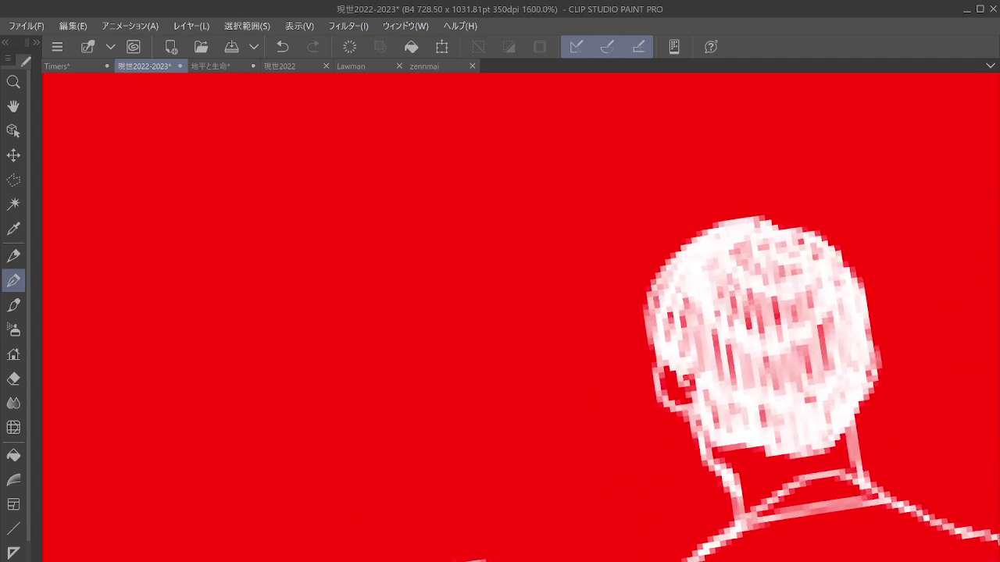
{"action": "mouse_move", "coordinate": [366, 531]}
{"action": "left_mouse_down"}
{"action": "mouse_move", "coordinate": [415, 519]}
{"action": "mouse_move", "coordinate": [431, 498]}
{"action": "mouse_move", "coordinate": [453, 506]}
{"action": "mouse_move", "coordinate": [510, 509]}
{"action": "left_mouse_up"}
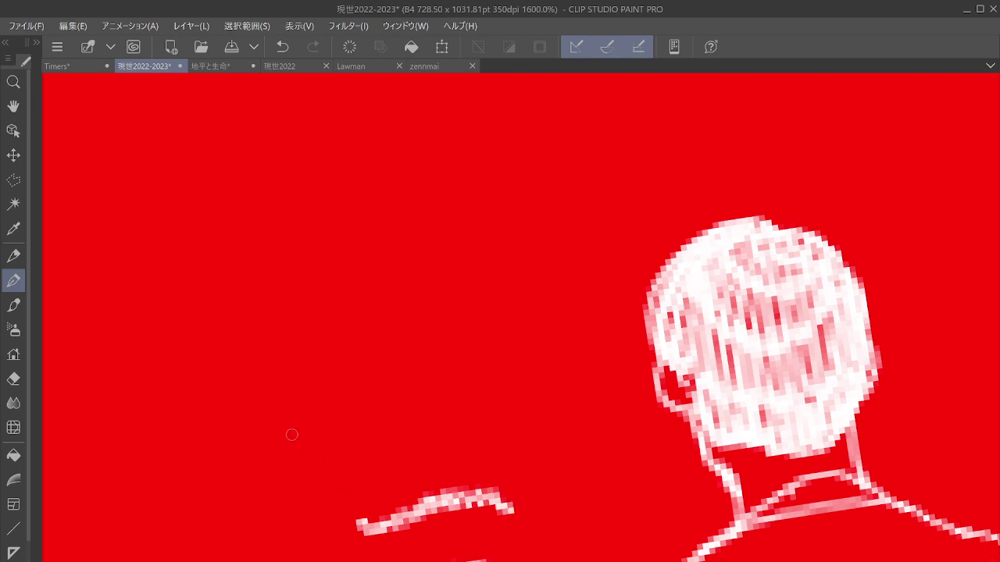
{"action": "mouse_move", "coordinate": [291, 433]}
{"action": "left_mouse_down"}
{"action": "mouse_move", "coordinate": [271, 472]}
{"action": "mouse_move", "coordinate": [320, 511]}
{"action": "left_mouse_up"}
{"action": "mouse_move", "coordinate": [298, 429]}
{"action": "left_mouse_down"}
{"action": "mouse_move", "coordinate": [359, 531]}
{"action": "mouse_move", "coordinate": [320, 509]}
{"action": "mouse_move", "coordinate": [356, 559]}
{"action": "left_mouse_up"}
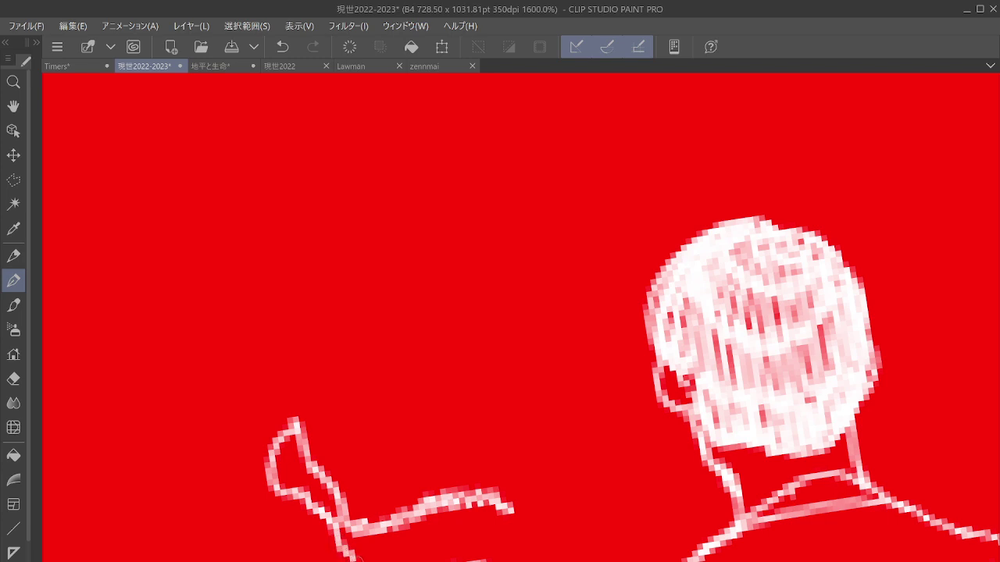
Step: Complete the eighth head's outline with left side, crown, right side, right ear and neck line, and thicken the nape hairline
{"action": "left_click_drag", "start_coordinate": [502, 502], "coordinate": [518, 509]}
{"action": "mouse_move", "coordinate": [294, 427]}
{"action": "left_mouse_down"}
{"action": "mouse_move", "coordinate": [269, 380]}
{"action": "mouse_move", "coordinate": [266, 326]}
{"action": "mouse_move", "coordinate": [311, 233]}
{"action": "mouse_move", "coordinate": [478, 178]}
{"action": "mouse_move", "coordinate": [533, 199]}
{"action": "mouse_move", "coordinate": [559, 281]}
{"action": "mouse_move", "coordinate": [549, 453]}
{"action": "mouse_move", "coordinate": [513, 507]}
{"action": "left_mouse_up"}
{"action": "left_click_drag", "start_coordinate": [564, 389], "coordinate": [531, 561]}
{"action": "mouse_move", "coordinate": [385, 517]}
{"action": "left_mouse_down"}
{"action": "mouse_move", "coordinate": [403, 529]}
{"action": "mouse_move", "coordinate": [512, 504]}
{"action": "mouse_move", "coordinate": [531, 480]}
{"action": "left_mouse_up"}
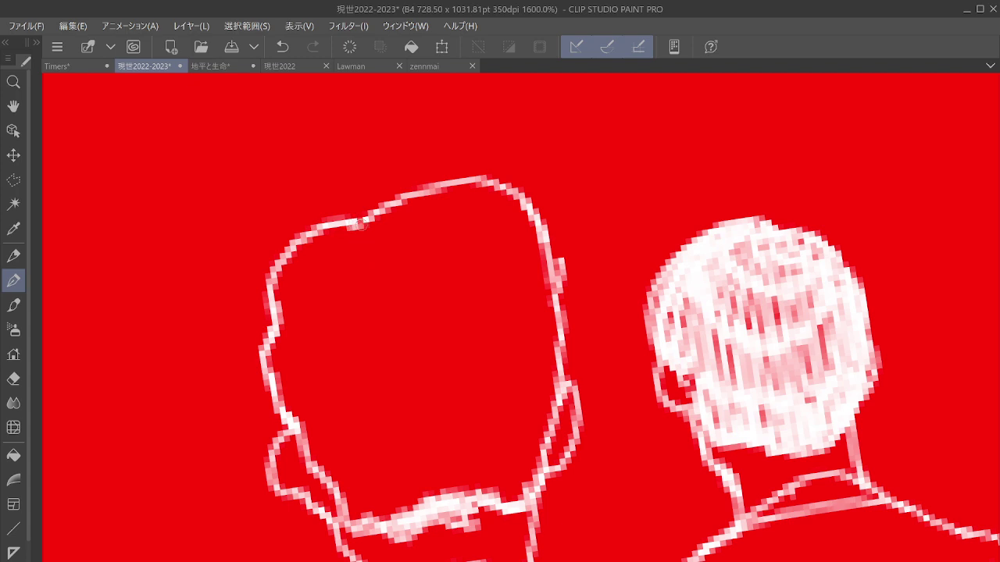
Step: Hatch the left half of the eighth head's hair in white from the parting at the crown to the nape
{"action": "left_click_drag", "start_coordinate": [349, 226], "coordinate": [336, 252]}
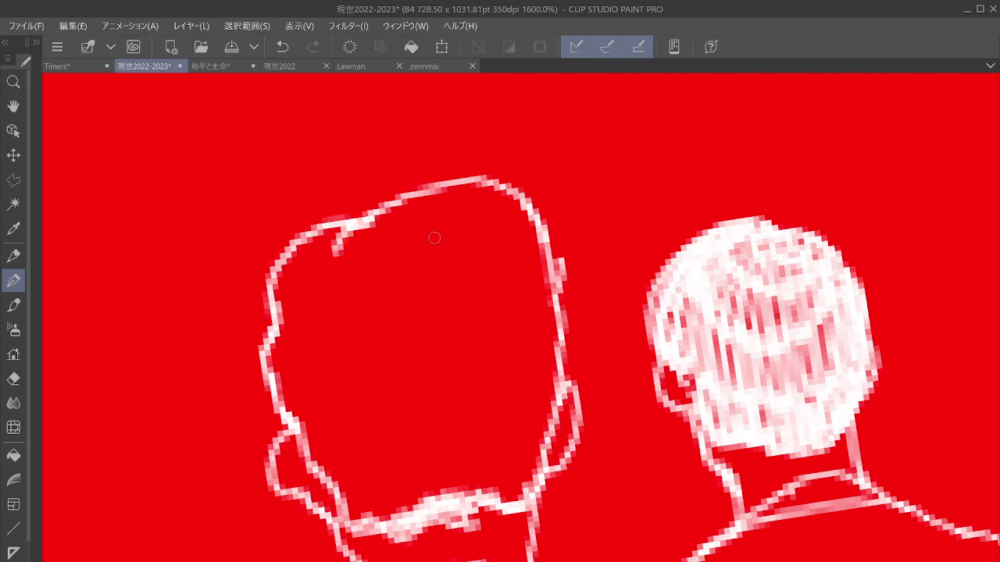
{"action": "mouse_move", "coordinate": [349, 242]}
{"action": "left_mouse_down"}
{"action": "mouse_move", "coordinate": [378, 248]}
{"action": "mouse_move", "coordinate": [391, 223]}
{"action": "left_mouse_up"}
{"action": "mouse_move", "coordinate": [287, 267]}
{"action": "left_mouse_down"}
{"action": "mouse_move", "coordinate": [339, 230]}
{"action": "mouse_move", "coordinate": [319, 319]}
{"action": "mouse_move", "coordinate": [339, 333]}
{"action": "mouse_move", "coordinate": [379, 275]}
{"action": "mouse_move", "coordinate": [340, 275]}
{"action": "mouse_move", "coordinate": [360, 250]}
{"action": "mouse_move", "coordinate": [383, 318]}
{"action": "mouse_move", "coordinate": [377, 250]}
{"action": "mouse_move", "coordinate": [403, 227]}
{"action": "mouse_move", "coordinate": [405, 201]}
{"action": "mouse_move", "coordinate": [305, 319]}
{"action": "mouse_move", "coordinate": [290, 303]}
{"action": "mouse_move", "coordinate": [291, 313]}
{"action": "mouse_move", "coordinate": [322, 309]}
{"action": "mouse_move", "coordinate": [338, 412]}
{"action": "mouse_move", "coordinate": [361, 399]}
{"action": "mouse_move", "coordinate": [368, 413]}
{"action": "mouse_move", "coordinate": [394, 397]}
{"action": "mouse_move", "coordinate": [384, 340]}
{"action": "mouse_move", "coordinate": [396, 378]}
{"action": "mouse_move", "coordinate": [393, 353]}
{"action": "mouse_move", "coordinate": [415, 375]}
{"action": "mouse_move", "coordinate": [418, 361]}
{"action": "mouse_move", "coordinate": [437, 368]}
{"action": "mouse_move", "coordinate": [449, 341]}
{"action": "mouse_move", "coordinate": [455, 281]}
{"action": "mouse_move", "coordinate": [445, 245]}
{"action": "mouse_move", "coordinate": [454, 202]}
{"action": "mouse_move", "coordinate": [441, 197]}
{"action": "mouse_move", "coordinate": [460, 184]}
{"action": "left_mouse_up"}
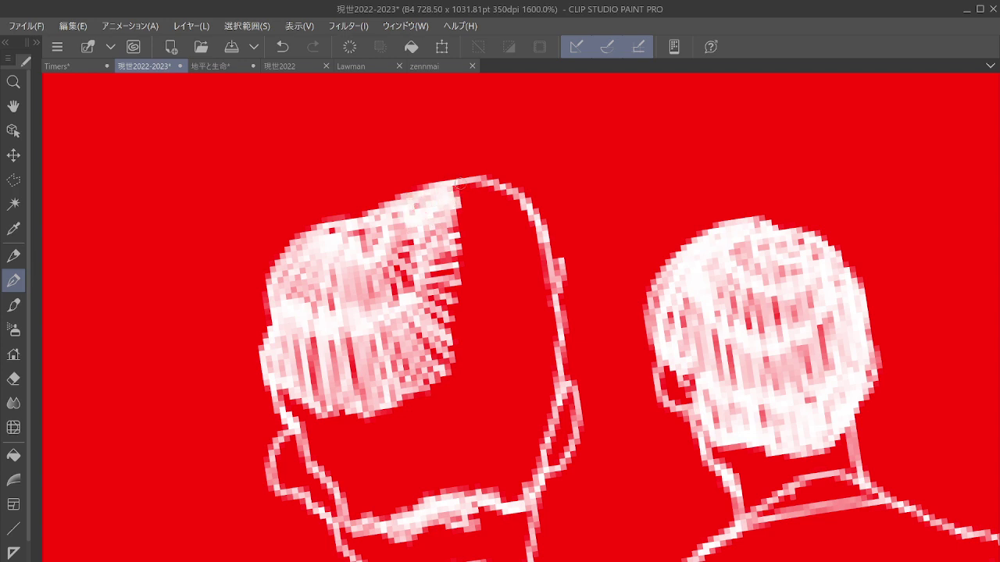
{"action": "mouse_move", "coordinate": [286, 371]}
{"action": "left_mouse_down"}
{"action": "mouse_move", "coordinate": [308, 441]}
{"action": "mouse_move", "coordinate": [332, 391]}
{"action": "mouse_move", "coordinate": [344, 441]}
{"action": "mouse_move", "coordinate": [354, 395]}
{"action": "mouse_move", "coordinate": [390, 468]}
{"action": "mouse_move", "coordinate": [414, 386]}
{"action": "mouse_move", "coordinate": [429, 453]}
{"action": "mouse_move", "coordinate": [438, 375]}
{"action": "mouse_move", "coordinate": [447, 414]}
{"action": "left_mouse_up"}
{"action": "mouse_move", "coordinate": [321, 445]}
{"action": "left_mouse_down"}
{"action": "mouse_move", "coordinate": [352, 516]}
{"action": "mouse_move", "coordinate": [398, 484]}
{"action": "mouse_move", "coordinate": [422, 492]}
{"action": "mouse_move", "coordinate": [442, 469]}
{"action": "mouse_move", "coordinate": [446, 495]}
{"action": "left_mouse_up"}
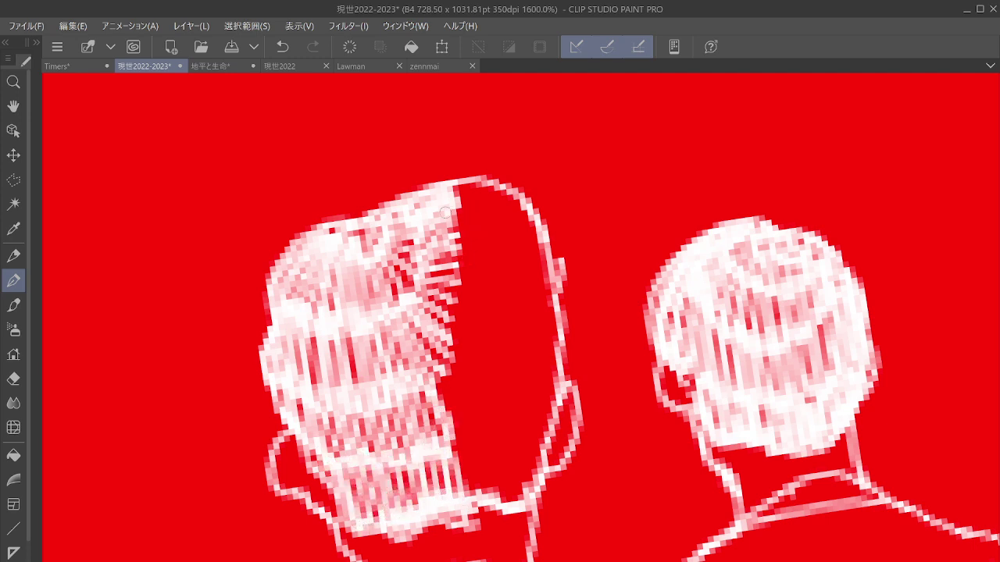
Step: Hatch the right half of the eighth head's hair in white from the crown to the nape
{"action": "mouse_move", "coordinate": [445, 212]}
{"action": "left_mouse_down"}
{"action": "mouse_move", "coordinate": [477, 192]}
{"action": "mouse_move", "coordinate": [511, 209]}
{"action": "mouse_move", "coordinate": [483, 231]}
{"action": "left_mouse_up"}
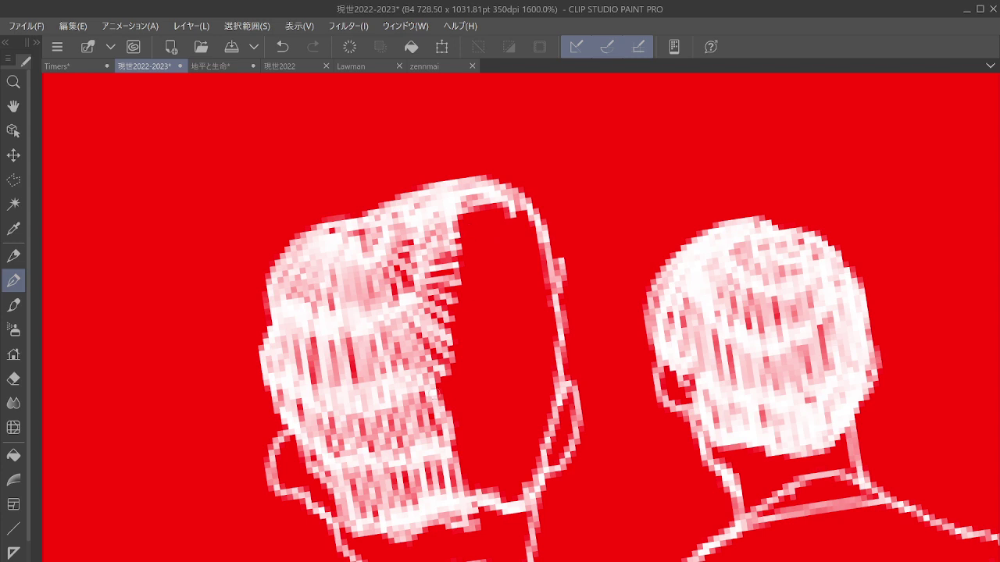
{"action": "mouse_move", "coordinate": [433, 394]}
{"action": "left_mouse_down"}
{"action": "mouse_move", "coordinate": [483, 336]}
{"action": "mouse_move", "coordinate": [496, 349]}
{"action": "mouse_move", "coordinate": [500, 211]}
{"action": "mouse_move", "coordinate": [538, 228]}
{"action": "left_mouse_up"}
{"action": "mouse_move", "coordinate": [455, 419]}
{"action": "left_mouse_down"}
{"action": "mouse_move", "coordinate": [467, 482]}
{"action": "mouse_move", "coordinate": [483, 477]}
{"action": "mouse_move", "coordinate": [491, 501]}
{"action": "mouse_move", "coordinate": [496, 492]}
{"action": "mouse_move", "coordinate": [503, 502]}
{"action": "mouse_move", "coordinate": [513, 501]}
{"action": "mouse_move", "coordinate": [493, 370]}
{"action": "mouse_move", "coordinate": [504, 432]}
{"action": "mouse_move", "coordinate": [500, 401]}
{"action": "mouse_move", "coordinate": [526, 386]}
{"action": "mouse_move", "coordinate": [524, 470]}
{"action": "mouse_move", "coordinate": [520, 370]}
{"action": "mouse_move", "coordinate": [506, 398]}
{"action": "mouse_move", "coordinate": [530, 422]}
{"action": "mouse_move", "coordinate": [531, 392]}
{"action": "mouse_move", "coordinate": [540, 419]}
{"action": "mouse_move", "coordinate": [548, 393]}
{"action": "mouse_move", "coordinate": [545, 439]}
{"action": "left_mouse_up"}
{"action": "left_click_drag", "start_coordinate": [497, 309], "coordinate": [533, 345]}
{"action": "mouse_move", "coordinate": [500, 287]}
{"action": "left_mouse_down"}
{"action": "mouse_move", "coordinate": [537, 313]}
{"action": "mouse_move", "coordinate": [512, 269]}
{"action": "mouse_move", "coordinate": [508, 212]}
{"action": "mouse_move", "coordinate": [528, 309]}
{"action": "mouse_move", "coordinate": [547, 335]}
{"action": "mouse_move", "coordinate": [516, 227]}
{"action": "mouse_move", "coordinate": [502, 239]}
{"action": "mouse_move", "coordinate": [553, 320]}
{"action": "mouse_move", "coordinate": [530, 467]}
{"action": "mouse_move", "coordinate": [492, 514]}
{"action": "mouse_move", "coordinate": [453, 519]}
{"action": "mouse_move", "coordinate": [420, 500]}
{"action": "left_mouse_up"}
{"action": "scroll", "coordinate": [547, 408], "scroll_direction": "down", "scroll_amount": 8}
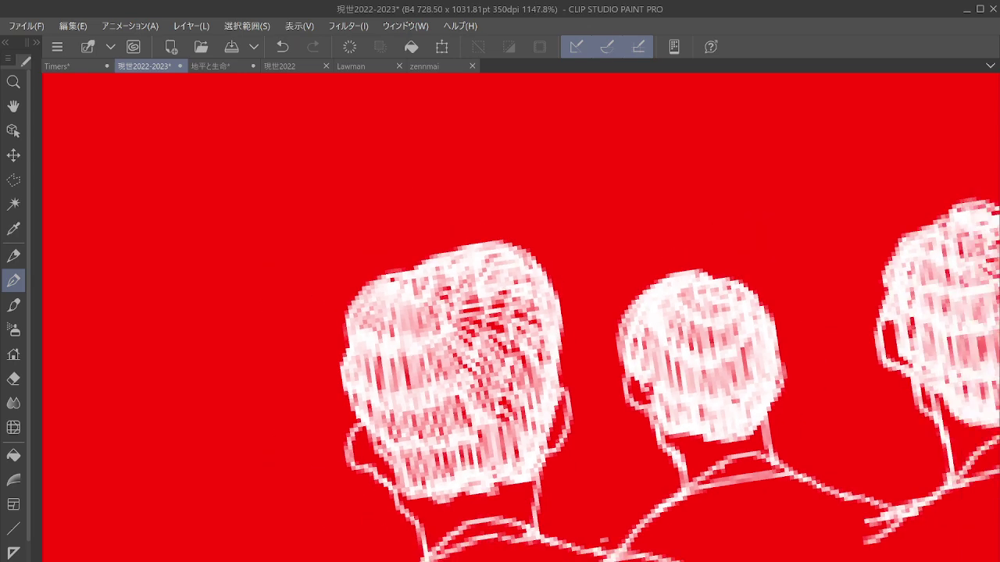
Step: Draw a ninth figure's shoulder line and collar to the left of the eighth figure
{"action": "scroll", "coordinate": [562, 432], "scroll_direction": "down", "scroll_amount": 3}
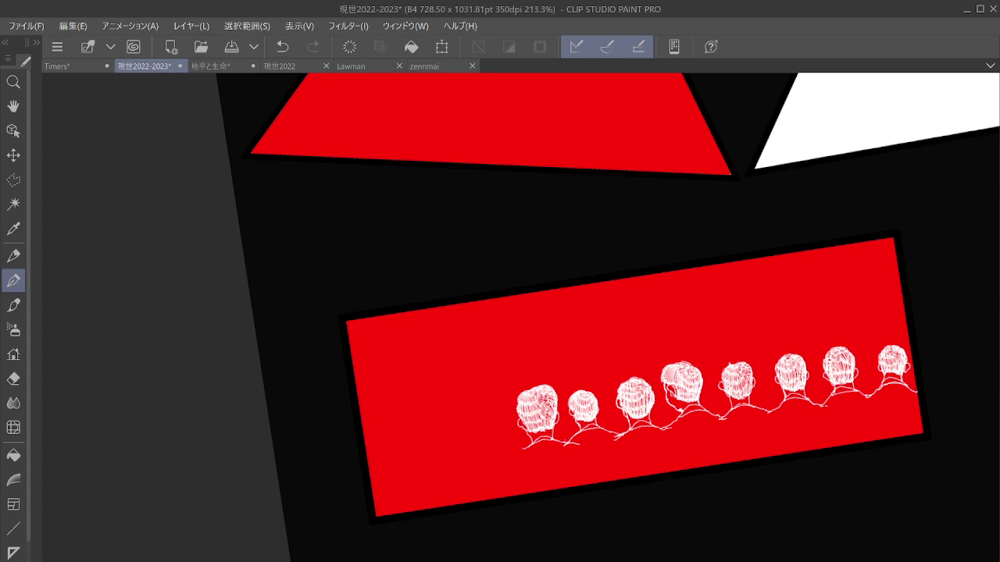
{"action": "key", "text": "minus"}
{"action": "key", "text": "minus"}
{"action": "key", "text": "minus"}
{"action": "key", "text": "minus"}
{"action": "key", "text": "minus"}
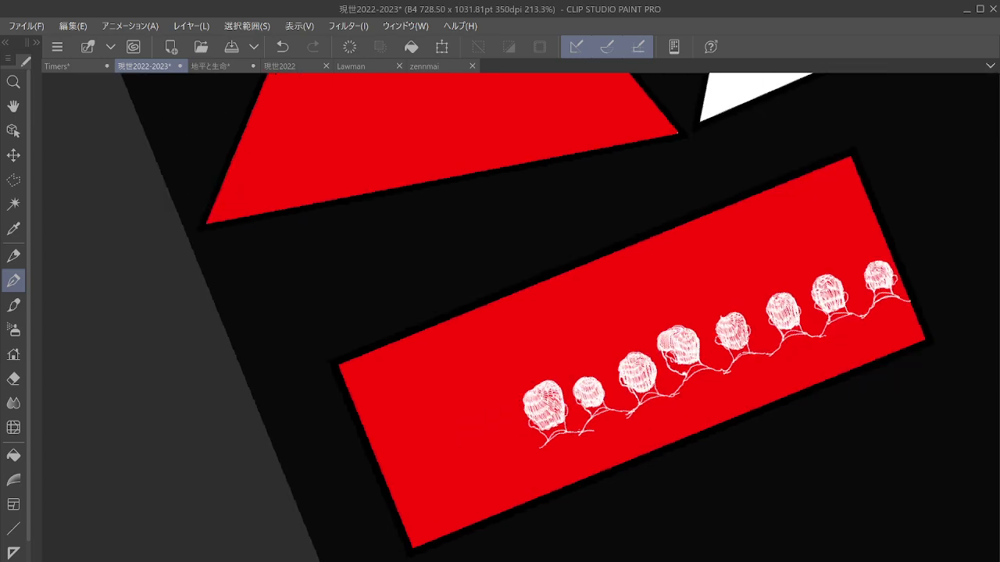
{"action": "scroll", "coordinate": [546, 421], "scroll_direction": "up", "scroll_amount": 8}
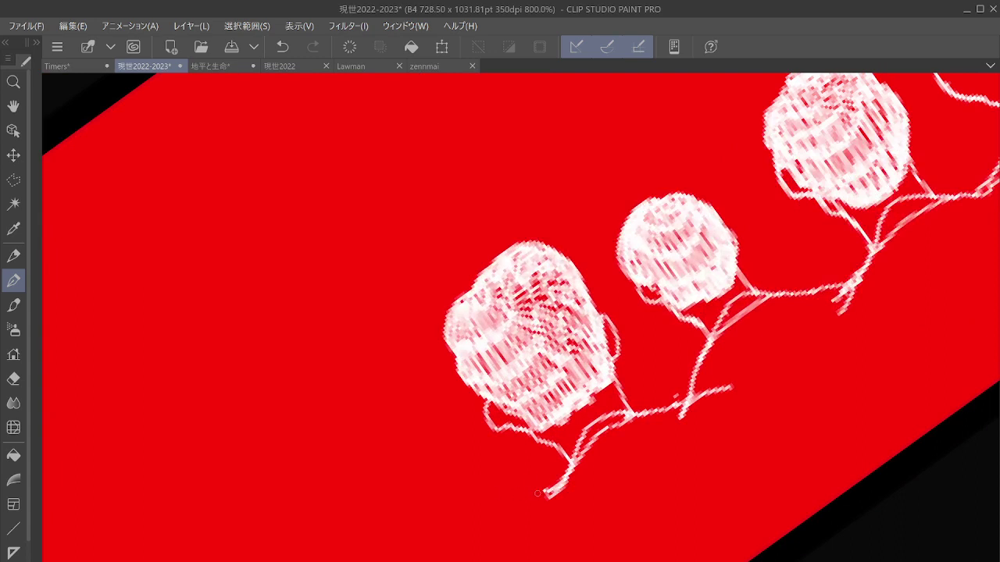
{"action": "mouse_move", "coordinate": [493, 502]}
{"action": "left_mouse_down"}
{"action": "mouse_move", "coordinate": [442, 550]}
{"action": "mouse_move", "coordinate": [482, 504]}
{"action": "left_mouse_up"}
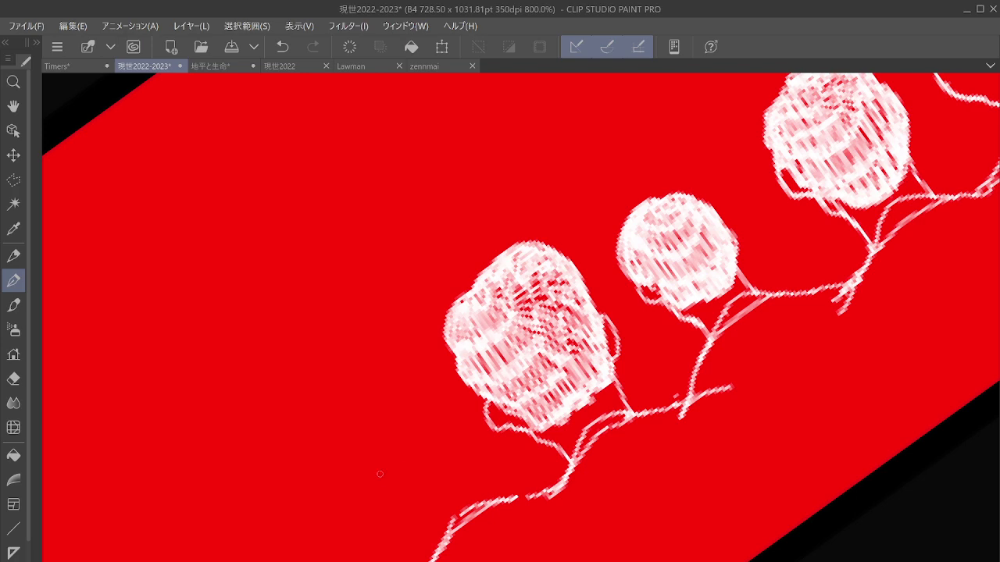
Step: Outline the ninth figure's round head with both ears and neck lines, and extend its left shoulder
{"action": "key", "text": "asciicircum"}
{"action": "key", "text": "asciicircum"}
{"action": "key", "text": "asciicircum"}
{"action": "key", "text": "asciicircum"}
{"action": "key", "text": "asciicircum"}
{"action": "key", "text": "asciicircum"}
{"action": "key", "text": "asciicircum"}
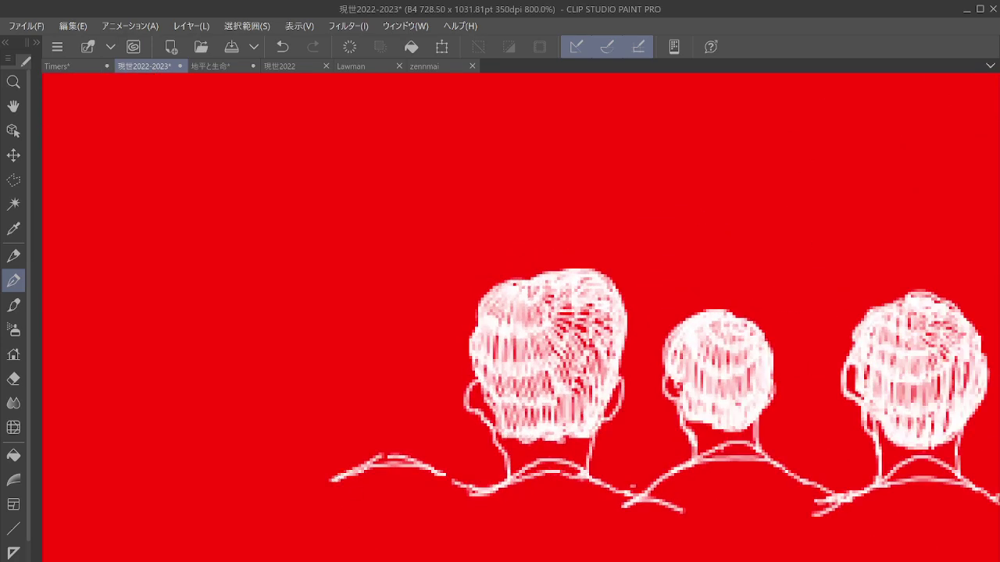
{"action": "mouse_move", "coordinate": [332, 479]}
{"action": "left_mouse_down"}
{"action": "mouse_move", "coordinate": [277, 492]}
{"action": "mouse_move", "coordinate": [319, 500]}
{"action": "left_mouse_up"}
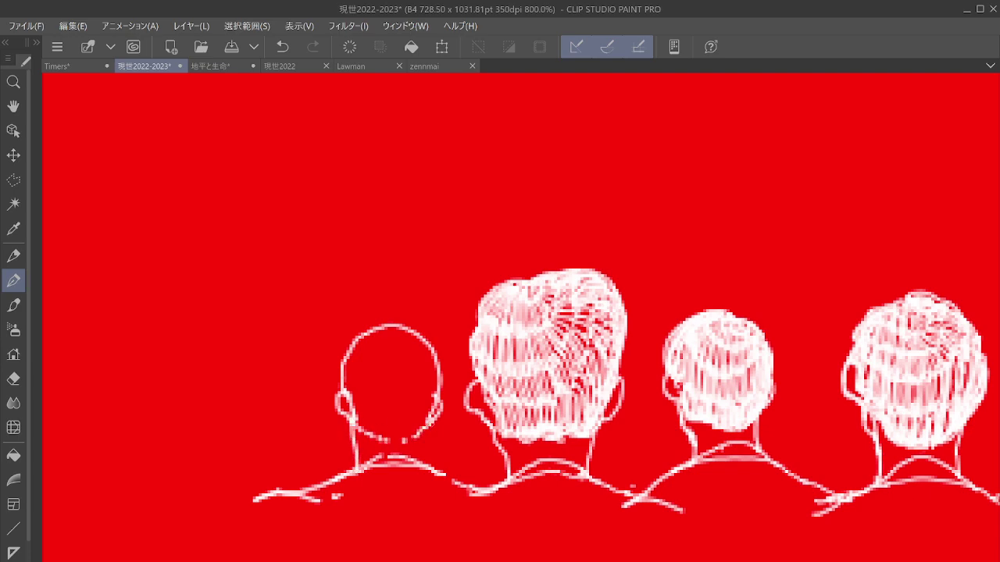
Step: Fill the ninth head's hair with white hatching from the crown to the nape
{"action": "scroll", "coordinate": [472, 406], "scroll_direction": "down", "scroll_amount": 7}
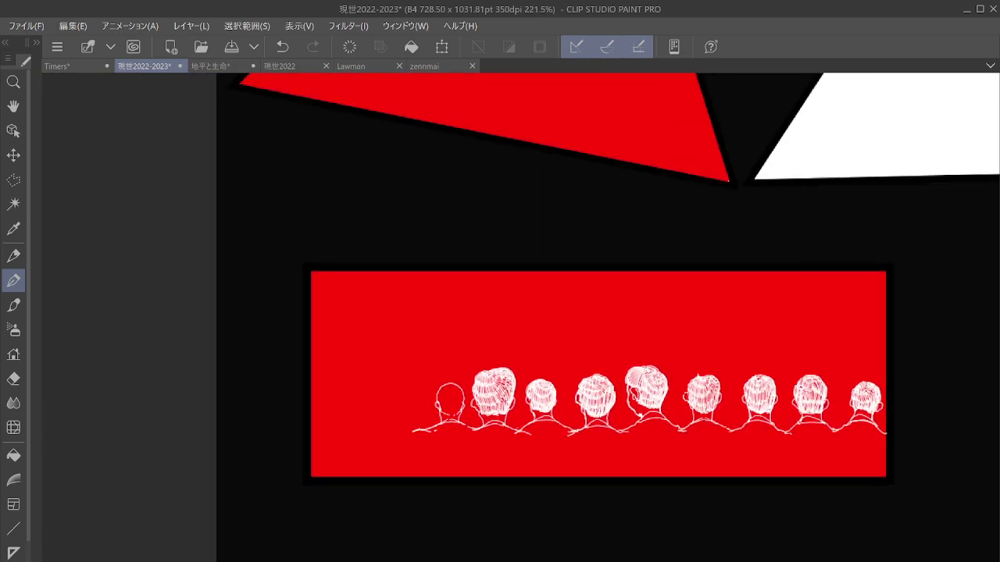
{"action": "scroll", "coordinate": [463, 418], "scroll_direction": "up", "scroll_amount": 7}
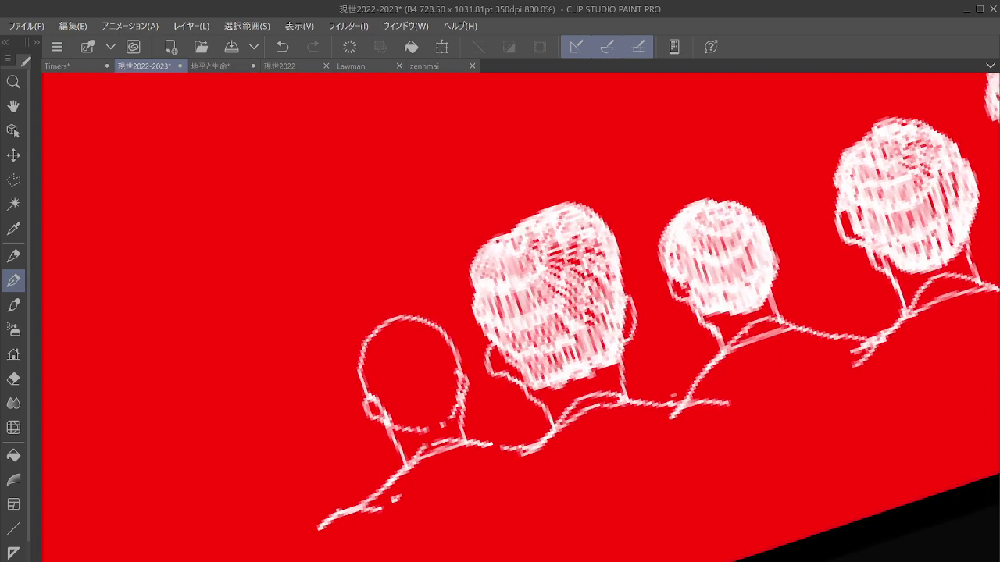
{"action": "scroll", "coordinate": [425, 392], "scroll_direction": "up", "scroll_amount": 4}
{"action": "mouse_move", "coordinate": [338, 251]}
{"action": "left_mouse_down"}
{"action": "mouse_move", "coordinate": [377, 245]}
{"action": "mouse_move", "coordinate": [397, 257]}
{"action": "mouse_move", "coordinate": [368, 280]}
{"action": "mouse_move", "coordinate": [408, 267]}
{"action": "mouse_move", "coordinate": [297, 251]}
{"action": "mouse_move", "coordinate": [352, 226]}
{"action": "mouse_move", "coordinate": [363, 205]}
{"action": "mouse_move", "coordinate": [372, 232]}
{"action": "mouse_move", "coordinate": [270, 297]}
{"action": "mouse_move", "coordinate": [266, 328]}
{"action": "mouse_move", "coordinate": [299, 289]}
{"action": "mouse_move", "coordinate": [274, 332]}
{"action": "left_mouse_up"}
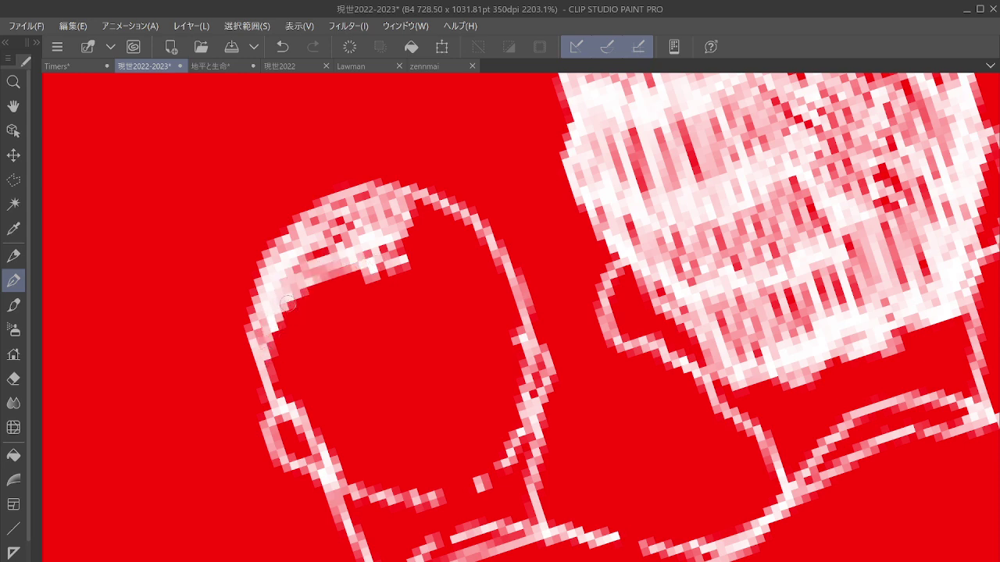
{"action": "left_click_drag", "start_coordinate": [287, 294], "coordinate": [264, 391]}
{"action": "left_click_drag", "start_coordinate": [282, 300], "coordinate": [282, 402]}
{"action": "left_click_drag", "start_coordinate": [344, 262], "coordinate": [283, 335]}
{"action": "mouse_move", "coordinate": [337, 267]}
{"action": "left_mouse_down"}
{"action": "mouse_move", "coordinate": [303, 331]}
{"action": "mouse_move", "coordinate": [352, 355]}
{"action": "mouse_move", "coordinate": [384, 350]}
{"action": "mouse_move", "coordinate": [370, 307]}
{"action": "mouse_move", "coordinate": [375, 330]}
{"action": "mouse_move", "coordinate": [390, 312]}
{"action": "mouse_move", "coordinate": [387, 353]}
{"action": "mouse_move", "coordinate": [407, 303]}
{"action": "mouse_move", "coordinate": [400, 270]}
{"action": "mouse_move", "coordinate": [427, 334]}
{"action": "mouse_move", "coordinate": [401, 258]}
{"action": "mouse_move", "coordinate": [418, 207]}
{"action": "mouse_move", "coordinate": [454, 227]}
{"action": "mouse_move", "coordinate": [456, 249]}
{"action": "mouse_move", "coordinate": [462, 239]}
{"action": "mouse_move", "coordinate": [301, 227]}
{"action": "mouse_move", "coordinate": [325, 263]}
{"action": "mouse_move", "coordinate": [330, 205]}
{"action": "mouse_move", "coordinate": [275, 261]}
{"action": "mouse_move", "coordinate": [436, 192]}
{"action": "mouse_move", "coordinate": [471, 209]}
{"action": "mouse_move", "coordinate": [486, 249]}
{"action": "left_mouse_up"}
{"action": "mouse_move", "coordinate": [283, 306]}
{"action": "left_mouse_down"}
{"action": "mouse_move", "coordinate": [303, 329]}
{"action": "mouse_move", "coordinate": [317, 324]}
{"action": "mouse_move", "coordinate": [347, 430]}
{"action": "mouse_move", "coordinate": [391, 450]}
{"action": "mouse_move", "coordinate": [399, 445]}
{"action": "mouse_move", "coordinate": [383, 432]}
{"action": "mouse_move", "coordinate": [385, 339]}
{"action": "mouse_move", "coordinate": [437, 422]}
{"action": "mouse_move", "coordinate": [461, 422]}
{"action": "mouse_move", "coordinate": [435, 321]}
{"action": "mouse_move", "coordinate": [471, 384]}
{"action": "mouse_move", "coordinate": [467, 260]}
{"action": "mouse_move", "coordinate": [503, 275]}
{"action": "mouse_move", "coordinate": [488, 343]}
{"action": "left_mouse_up"}
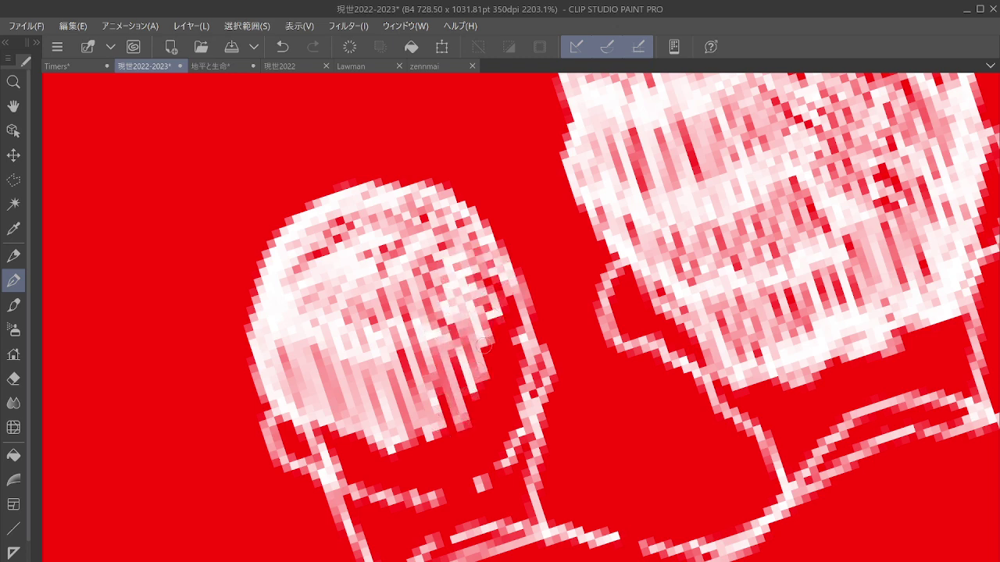
{"action": "mouse_move", "coordinate": [319, 452]}
{"action": "left_mouse_down"}
{"action": "mouse_move", "coordinate": [391, 496]}
{"action": "mouse_move", "coordinate": [371, 421]}
{"action": "mouse_move", "coordinate": [384, 422]}
{"action": "mouse_move", "coordinate": [419, 493]}
{"action": "mouse_move", "coordinate": [471, 485]}
{"action": "mouse_move", "coordinate": [492, 457]}
{"action": "mouse_move", "coordinate": [498, 359]}
{"action": "mouse_move", "coordinate": [482, 316]}
{"action": "mouse_move", "coordinate": [527, 400]}
{"action": "mouse_move", "coordinate": [533, 314]}
{"action": "mouse_move", "coordinate": [495, 263]}
{"action": "mouse_move", "coordinate": [503, 418]}
{"action": "left_mouse_up"}
Step: Draw a tenth figure's shoulders and collar to the left of the ninth figure, and start its left ear
{"action": "scroll", "coordinate": [568, 425], "scroll_direction": "down", "scroll_amount": 15}
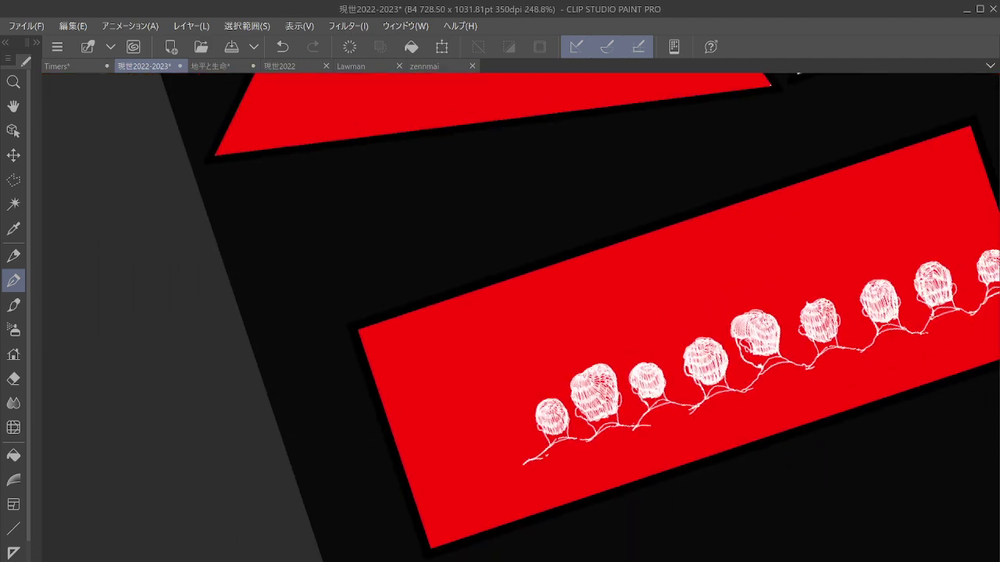
{"action": "left_click_drag", "start_coordinate": [569, 425], "coordinate": [443, 459]}
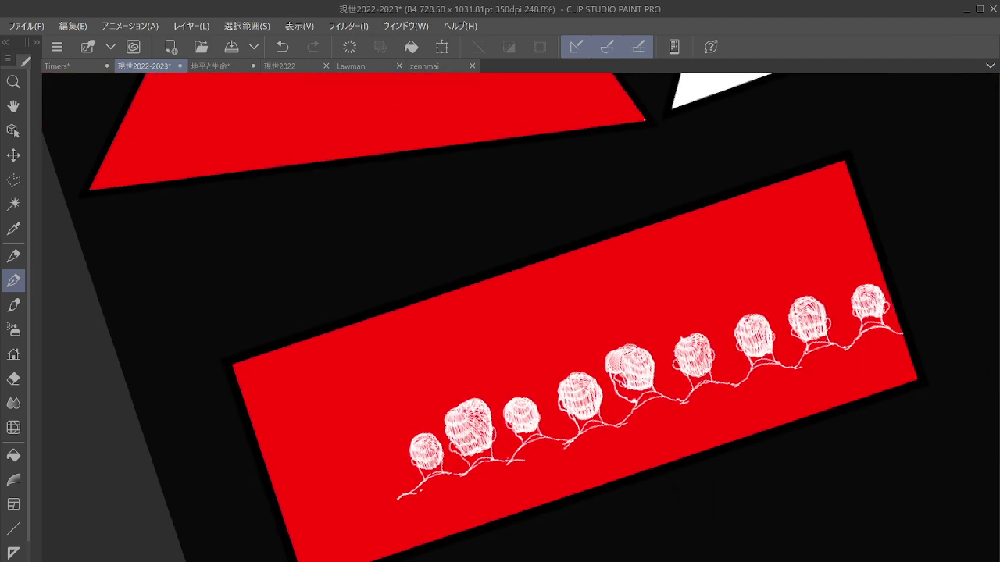
{"action": "scroll", "coordinate": [460, 451], "scroll_direction": "up", "scroll_amount": 5}
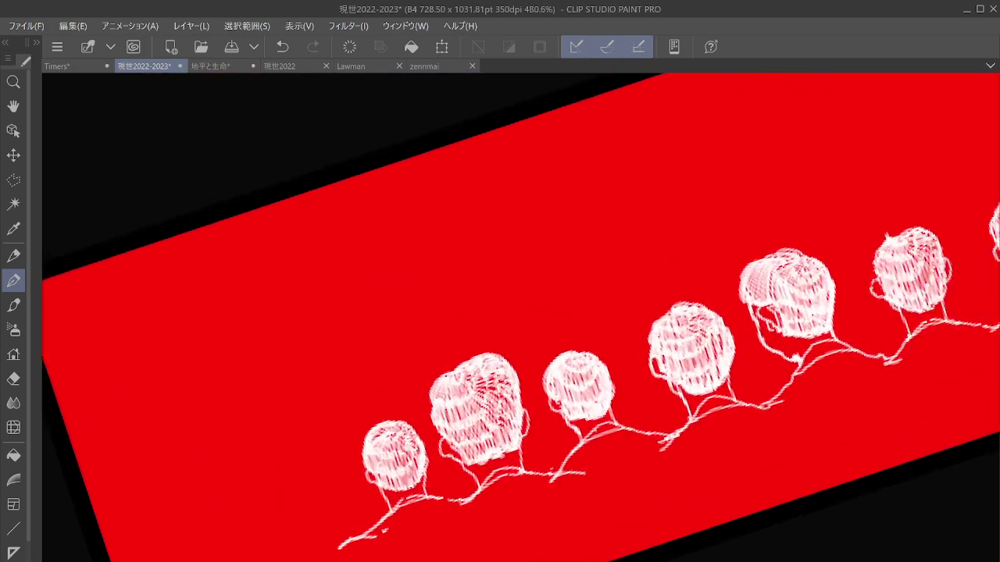
{"action": "scroll", "coordinate": [460, 451], "scroll_direction": "down", "scroll_amount": 6}
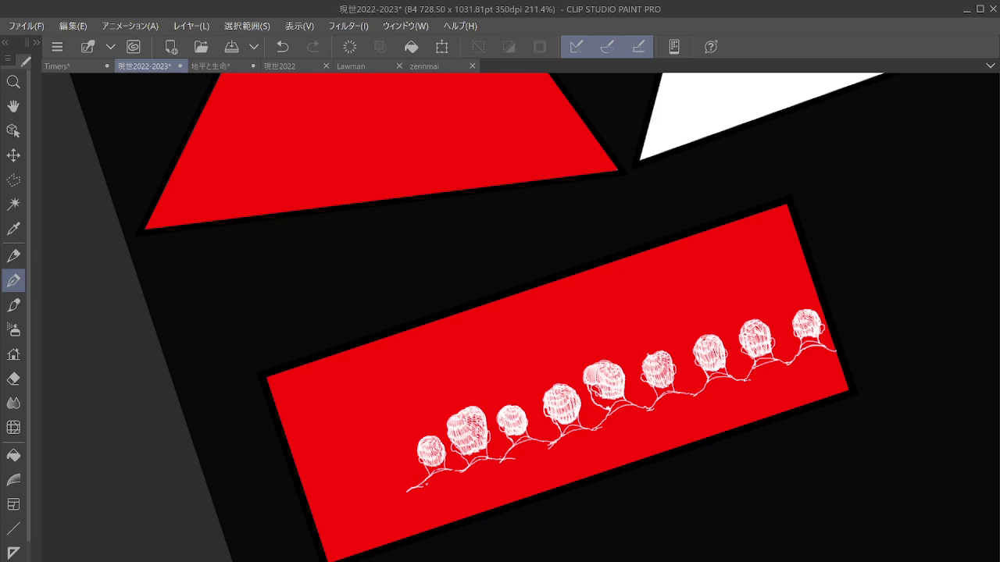
{"action": "scroll", "coordinate": [521, 317], "scroll_direction": "down", "scroll_amount": 10}
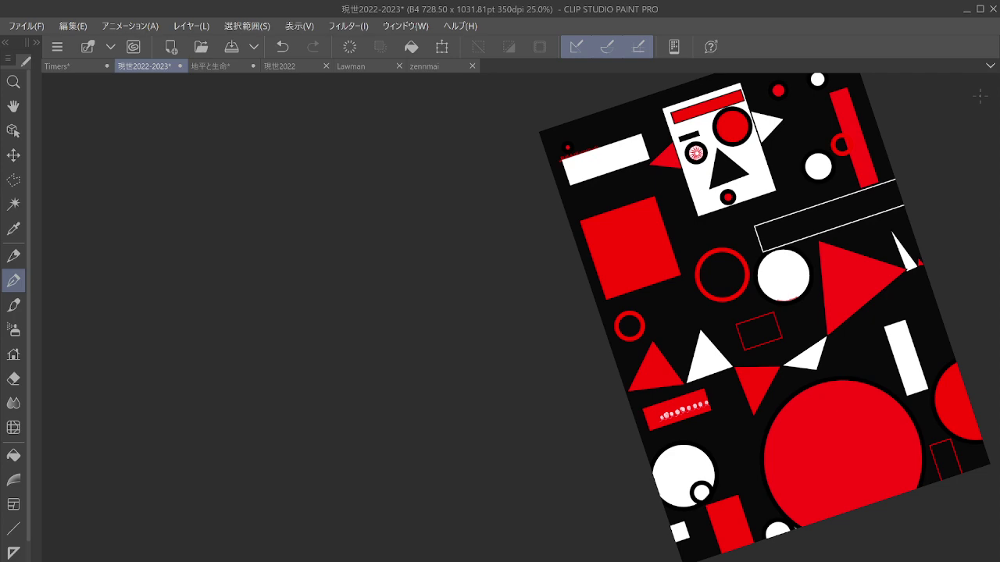
{"action": "scroll", "coordinate": [667, 422], "scroll_direction": "up", "scroll_amount": 10}
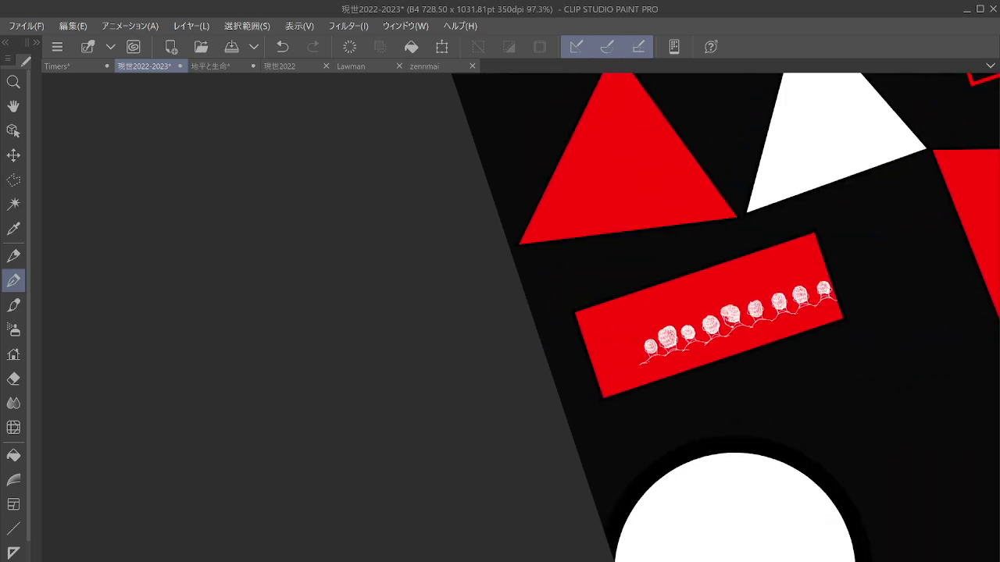
{"action": "scroll", "coordinate": [553, 327], "scroll_direction": "up", "scroll_amount": 5}
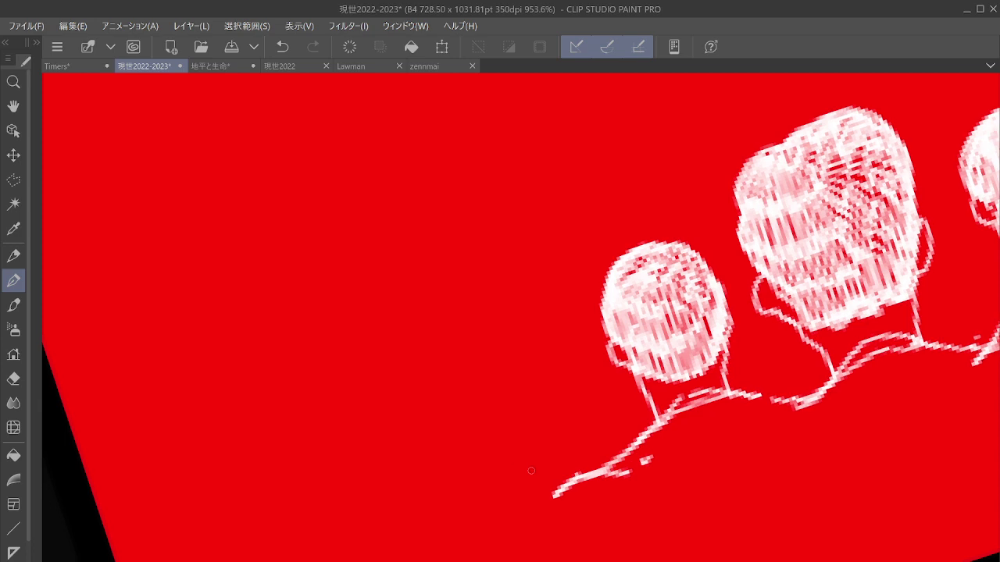
{"action": "mouse_move", "coordinate": [566, 478]}
{"action": "left_mouse_down"}
{"action": "mouse_move", "coordinate": [538, 471]}
{"action": "mouse_move", "coordinate": [443, 538]}
{"action": "mouse_move", "coordinate": [478, 485]}
{"action": "mouse_move", "coordinate": [563, 477]}
{"action": "left_mouse_up"}
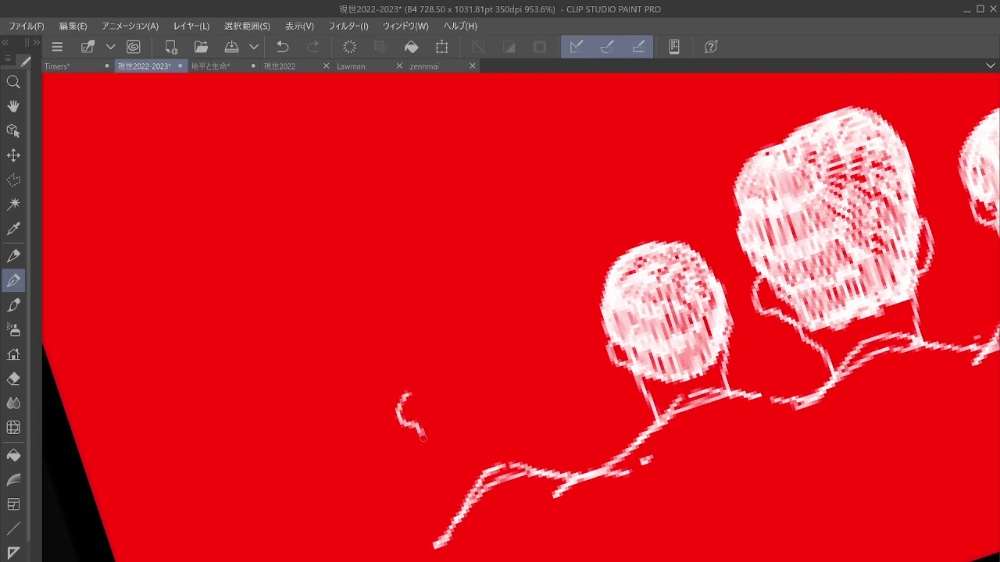
Step: Outline the tenth figure's head with jaw-to-nape contour, crown, right ear and both neck lines
{"action": "left_click_drag", "start_coordinate": [434, 445], "coordinate": [454, 462]}
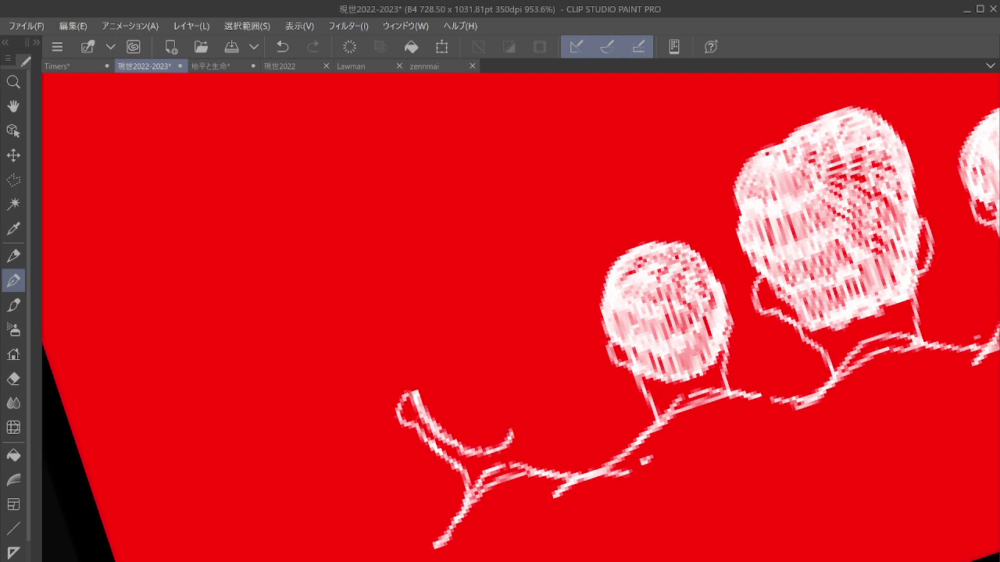
{"action": "mouse_move", "coordinate": [399, 382]}
{"action": "left_mouse_down"}
{"action": "mouse_move", "coordinate": [410, 328]}
{"action": "mouse_move", "coordinate": [450, 315]}
{"action": "left_mouse_up"}
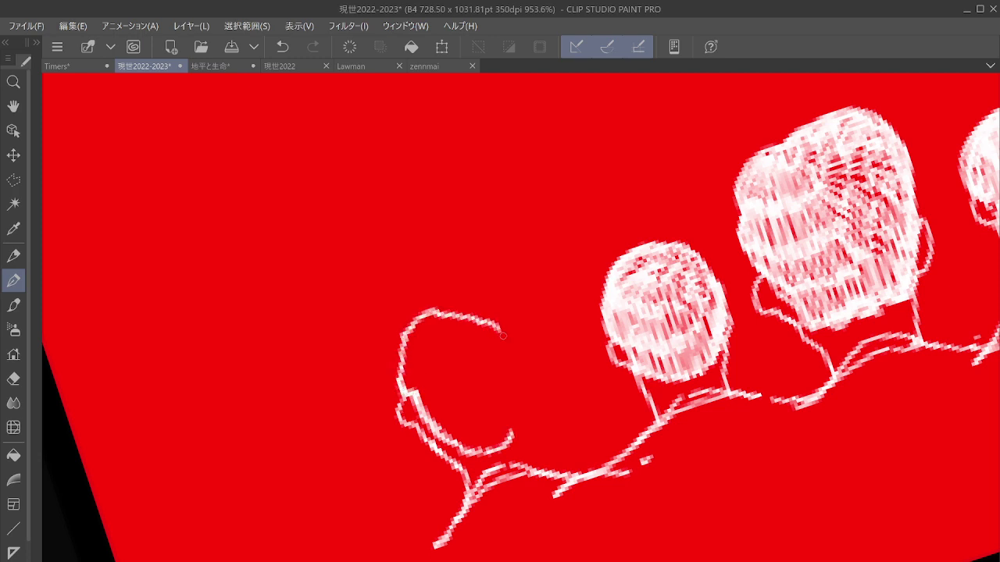
{"action": "mouse_move", "coordinate": [503, 336]}
{"action": "left_mouse_down"}
{"action": "mouse_move", "coordinate": [518, 390]}
{"action": "mouse_move", "coordinate": [510, 439]}
{"action": "left_mouse_up"}
{"action": "mouse_move", "coordinate": [531, 386]}
{"action": "left_mouse_down"}
{"action": "mouse_move", "coordinate": [518, 431]}
{"action": "mouse_move", "coordinate": [530, 470]}
{"action": "left_mouse_up"}
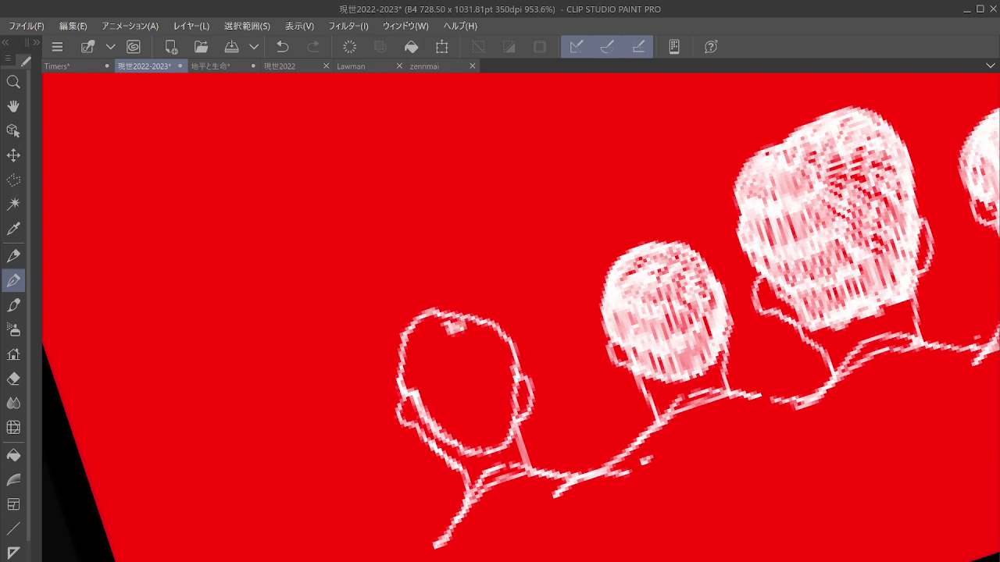
Step: Fill the tenth head's hair with white hatching from the crown down to the nape
{"action": "mouse_move", "coordinate": [432, 320]}
{"action": "left_mouse_down"}
{"action": "mouse_move", "coordinate": [444, 322]}
{"action": "mouse_move", "coordinate": [436, 345]}
{"action": "mouse_move", "coordinate": [462, 344]}
{"action": "mouse_move", "coordinate": [473, 329]}
{"action": "mouse_move", "coordinate": [408, 357]}
{"action": "mouse_move", "coordinate": [430, 364]}
{"action": "mouse_move", "coordinate": [414, 351]}
{"action": "mouse_move", "coordinate": [427, 369]}
{"action": "mouse_move", "coordinate": [449, 361]}
{"action": "mouse_move", "coordinate": [464, 376]}
{"action": "mouse_move", "coordinate": [484, 347]}
{"action": "mouse_move", "coordinate": [404, 382]}
{"action": "mouse_move", "coordinate": [434, 410]}
{"action": "mouse_move", "coordinate": [442, 395]}
{"action": "mouse_move", "coordinate": [500, 381]}
{"action": "mouse_move", "coordinate": [491, 337]}
{"action": "left_mouse_up"}
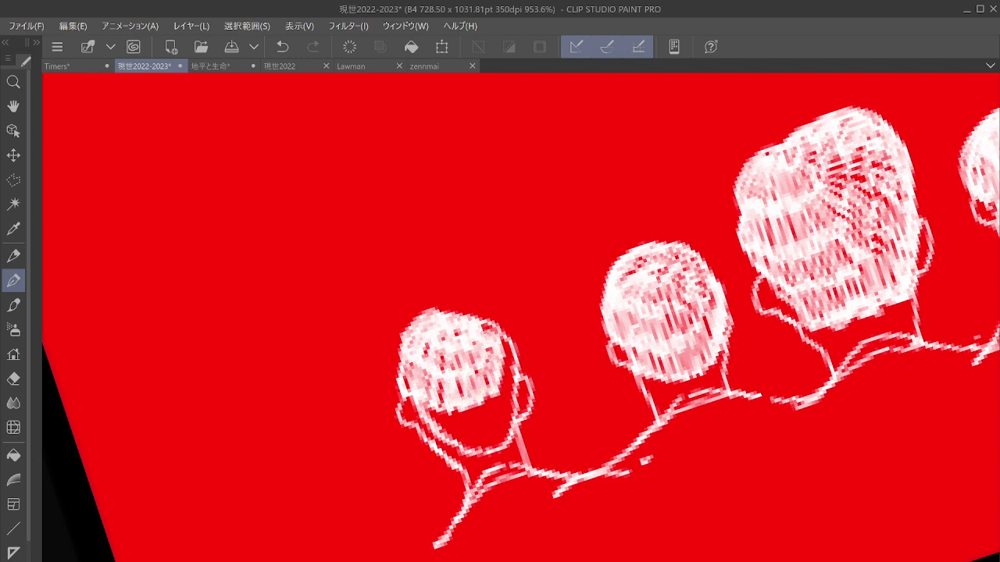
{"action": "mouse_move", "coordinate": [429, 395]}
{"action": "left_mouse_down"}
{"action": "mouse_move", "coordinate": [442, 422]}
{"action": "mouse_move", "coordinate": [462, 425]}
{"action": "mouse_move", "coordinate": [466, 445]}
{"action": "left_mouse_up"}
{"action": "mouse_move", "coordinate": [472, 434]}
{"action": "left_mouse_down"}
{"action": "mouse_move", "coordinate": [478, 414]}
{"action": "mouse_move", "coordinate": [489, 438]}
{"action": "mouse_move", "coordinate": [500, 406]}
{"action": "mouse_move", "coordinate": [508, 437]}
{"action": "mouse_move", "coordinate": [509, 347]}
{"action": "mouse_move", "coordinate": [505, 361]}
{"action": "left_mouse_up"}
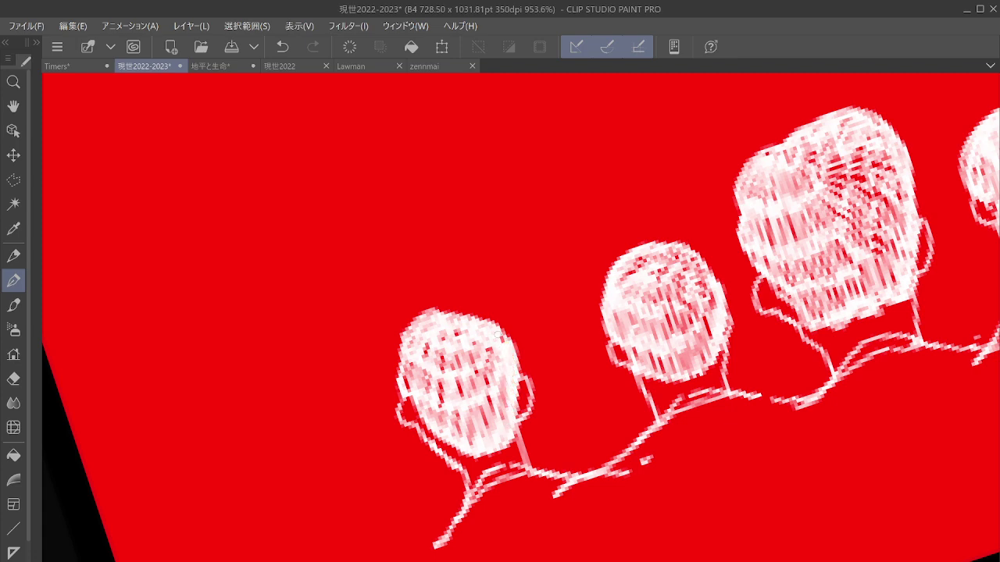
{"action": "scroll", "coordinate": [594, 389], "scroll_direction": "down", "scroll_amount": 8}
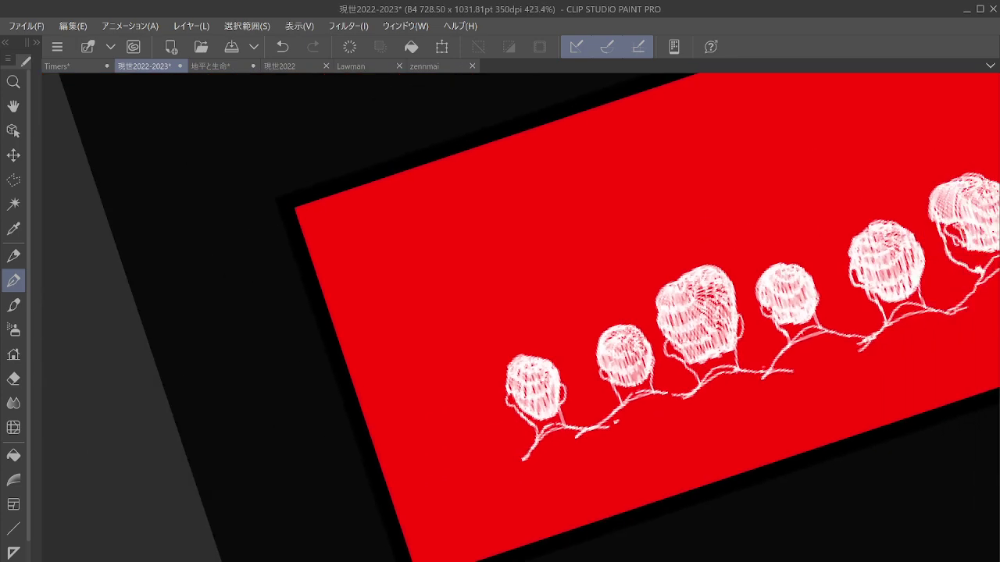
Step: Draw an eleventh figure's shoulders and collar left of the tenth figure, with its left ear and lower head contour
{"action": "scroll", "coordinate": [576, 427], "scroll_direction": "up", "scroll_amount": 8}
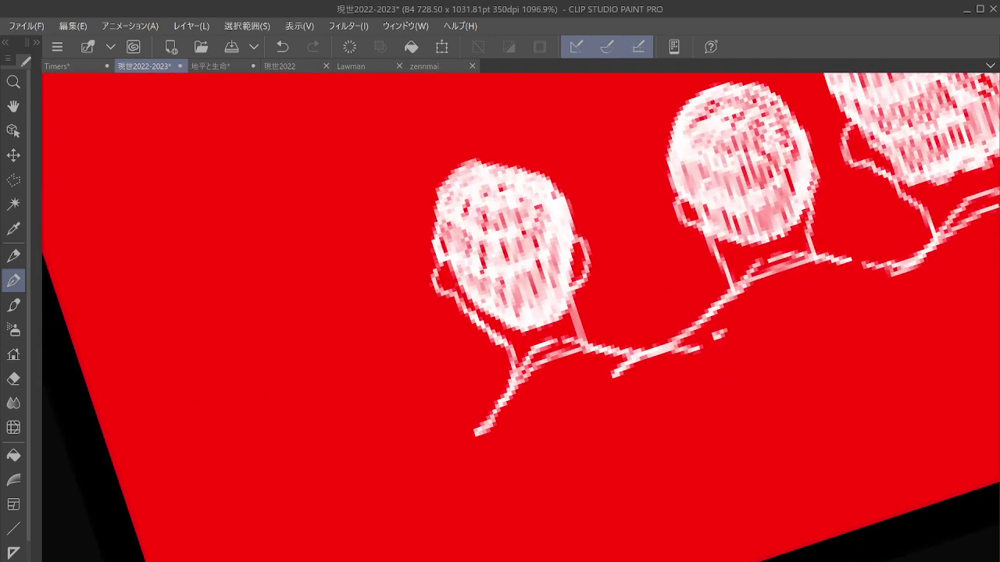
{"action": "left_click_drag", "start_coordinate": [433, 357], "coordinate": [511, 432]}
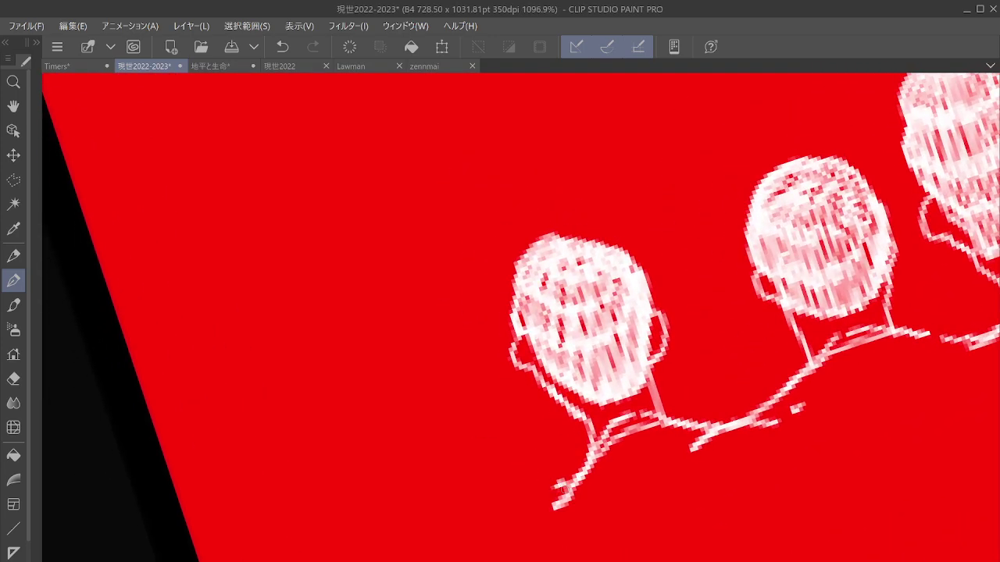
{"action": "mouse_move", "coordinate": [561, 489]}
{"action": "left_mouse_down"}
{"action": "mouse_move", "coordinate": [500, 480]}
{"action": "mouse_move", "coordinate": [457, 497]}
{"action": "mouse_move", "coordinate": [415, 547]}
{"action": "mouse_move", "coordinate": [461, 464]}
{"action": "mouse_move", "coordinate": [522, 483]}
{"action": "left_mouse_up"}
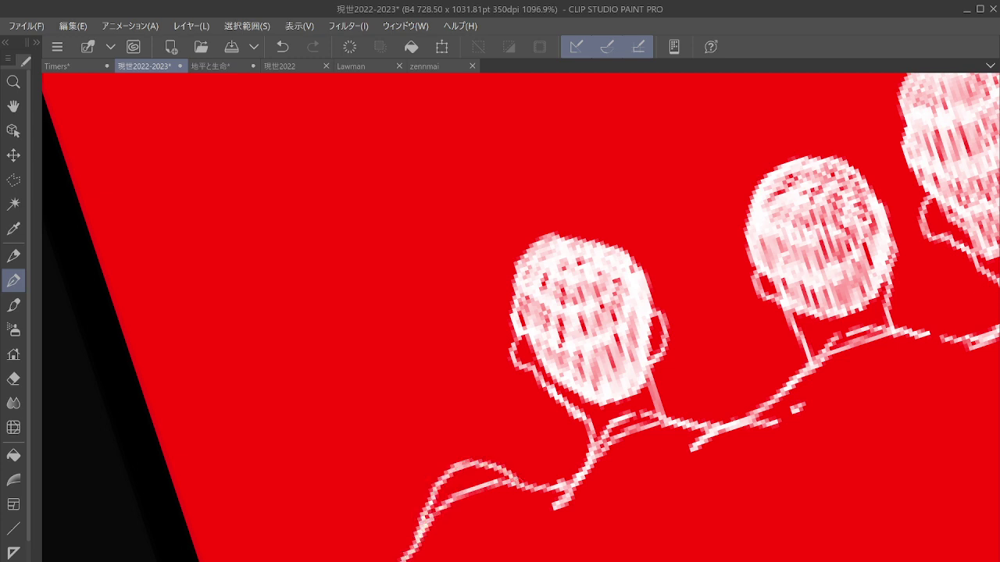
{"action": "left_click_drag", "start_coordinate": [372, 405], "coordinate": [368, 413]}
{"action": "left_click_drag", "start_coordinate": [366, 422], "coordinate": [371, 450]}
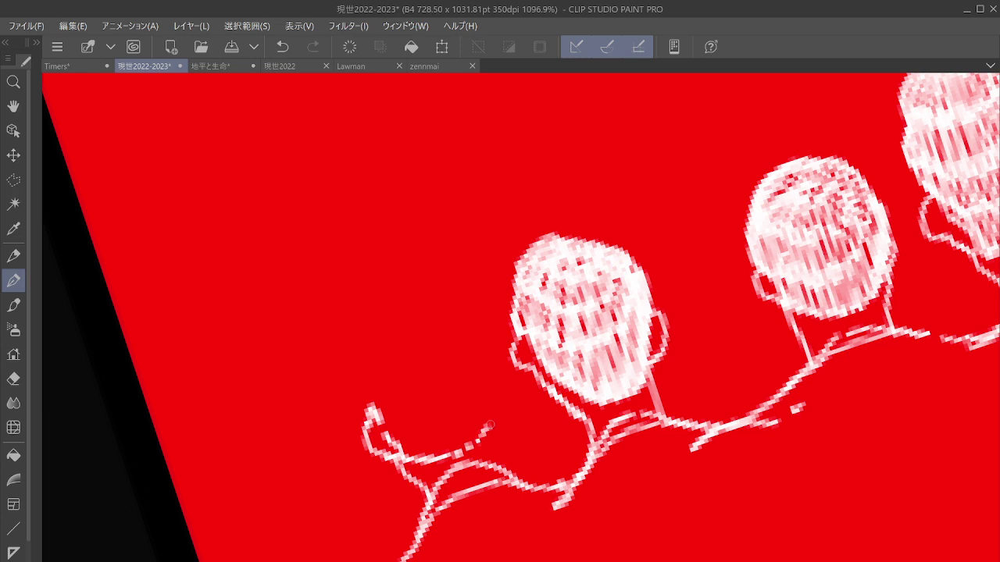
Step: Complete the eleventh figure's outline with the right neck line, right ear and rounded crown
{"action": "left_click_drag", "start_coordinate": [491, 425], "coordinate": [500, 476]}
{"action": "mouse_move", "coordinate": [483, 386]}
{"action": "left_mouse_down"}
{"action": "mouse_move", "coordinate": [511, 404]}
{"action": "mouse_move", "coordinate": [494, 423]}
{"action": "left_mouse_up"}
{"action": "left_click_drag", "start_coordinate": [489, 388], "coordinate": [494, 408]}
{"action": "mouse_move", "coordinate": [358, 395]}
{"action": "left_mouse_down"}
{"action": "mouse_move", "coordinate": [357, 350]}
{"action": "mouse_move", "coordinate": [413, 301]}
{"action": "mouse_move", "coordinate": [450, 305]}
{"action": "mouse_move", "coordinate": [479, 336]}
{"action": "mouse_move", "coordinate": [492, 384]}
{"action": "left_mouse_up"}
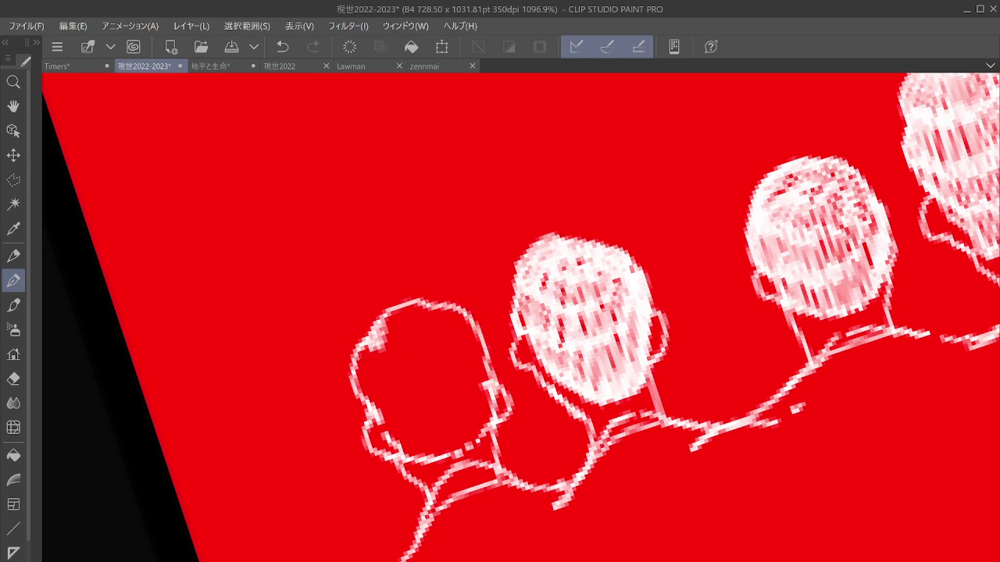
Step: Fill the eleventh head's hair with short white hatching strokes from the crown to the nape
{"action": "left_click_drag", "start_coordinate": [360, 344], "coordinate": [367, 374]}
{"action": "left_click_drag", "start_coordinate": [365, 345], "coordinate": [381, 378]}
{"action": "mouse_move", "coordinate": [378, 346]}
{"action": "left_mouse_down"}
{"action": "mouse_move", "coordinate": [389, 376]}
{"action": "mouse_move", "coordinate": [397, 373]}
{"action": "left_mouse_up"}
{"action": "mouse_move", "coordinate": [384, 343]}
{"action": "left_mouse_down"}
{"action": "mouse_move", "coordinate": [401, 362]}
{"action": "mouse_move", "coordinate": [398, 321]}
{"action": "left_mouse_up"}
{"action": "mouse_move", "coordinate": [367, 364]}
{"action": "left_mouse_down"}
{"action": "mouse_move", "coordinate": [372, 401]}
{"action": "mouse_move", "coordinate": [373, 366]}
{"action": "mouse_move", "coordinate": [384, 400]}
{"action": "mouse_move", "coordinate": [394, 399]}
{"action": "mouse_move", "coordinate": [389, 367]}
{"action": "mouse_move", "coordinate": [411, 379]}
{"action": "mouse_move", "coordinate": [413, 321]}
{"action": "left_mouse_up"}
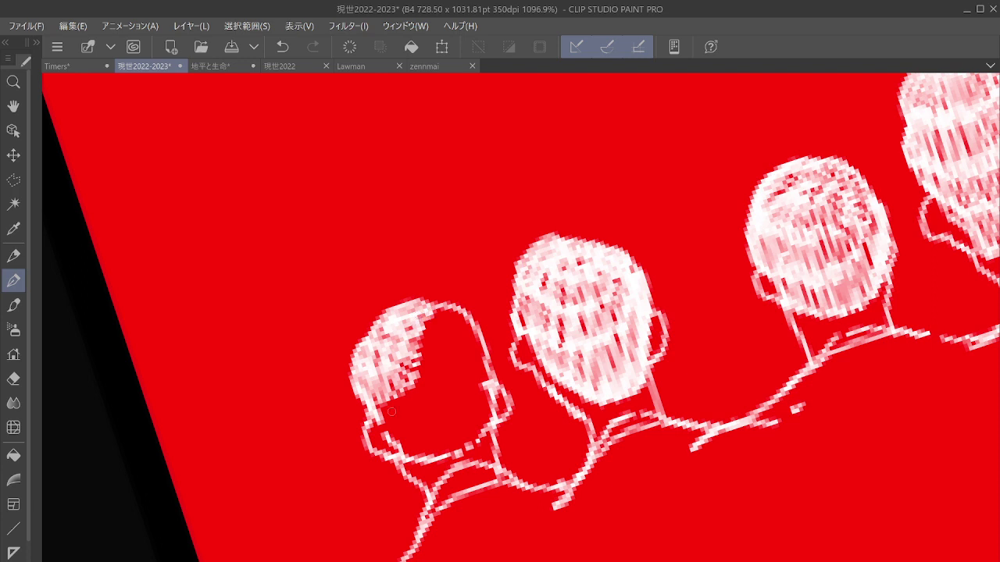
{"action": "mouse_move", "coordinate": [391, 412]}
{"action": "left_mouse_down"}
{"action": "mouse_move", "coordinate": [430, 390]}
{"action": "mouse_move", "coordinate": [449, 342]}
{"action": "mouse_move", "coordinate": [442, 334]}
{"action": "mouse_move", "coordinate": [459, 313]}
{"action": "mouse_move", "coordinate": [471, 329]}
{"action": "mouse_move", "coordinate": [395, 444]}
{"action": "mouse_move", "coordinate": [437, 446]}
{"action": "mouse_move", "coordinate": [458, 406]}
{"action": "mouse_move", "coordinate": [463, 447]}
{"action": "mouse_move", "coordinate": [476, 407]}
{"action": "mouse_move", "coordinate": [493, 414]}
{"action": "mouse_move", "coordinate": [442, 388]}
{"action": "mouse_move", "coordinate": [453, 397]}
{"action": "mouse_move", "coordinate": [465, 367]}
{"action": "mouse_move", "coordinate": [477, 399]}
{"action": "mouse_move", "coordinate": [486, 367]}
{"action": "mouse_move", "coordinate": [452, 387]}
{"action": "left_mouse_up"}
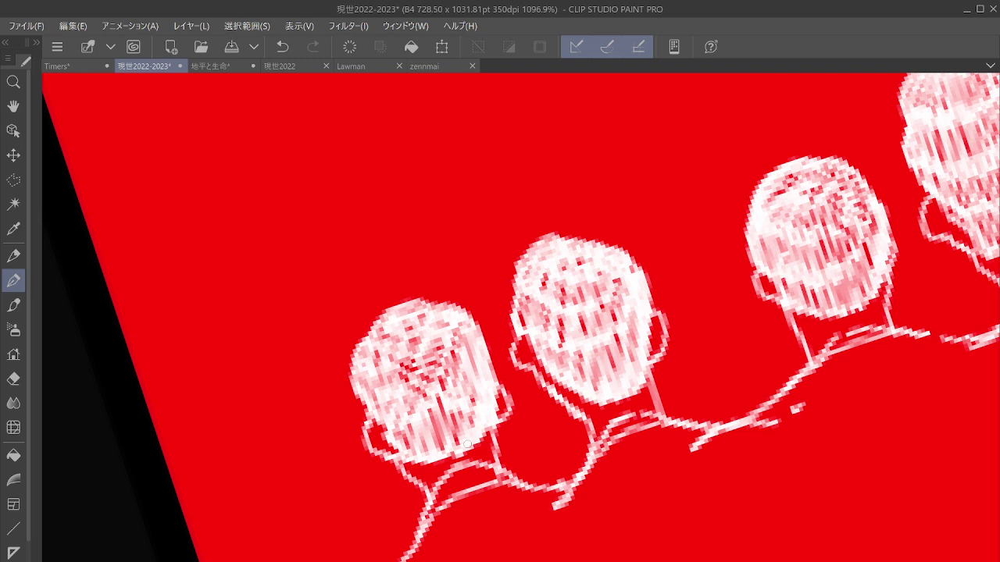
Step: Draw a twelfth figure's shoulders and collar, running the shoulder line to the red rectangle's left edge and redoing the first attempt
{"action": "left_click_drag", "start_coordinate": [483, 337], "coordinate": [641, 282]}
{"action": "key", "text": "ctrl+z"}
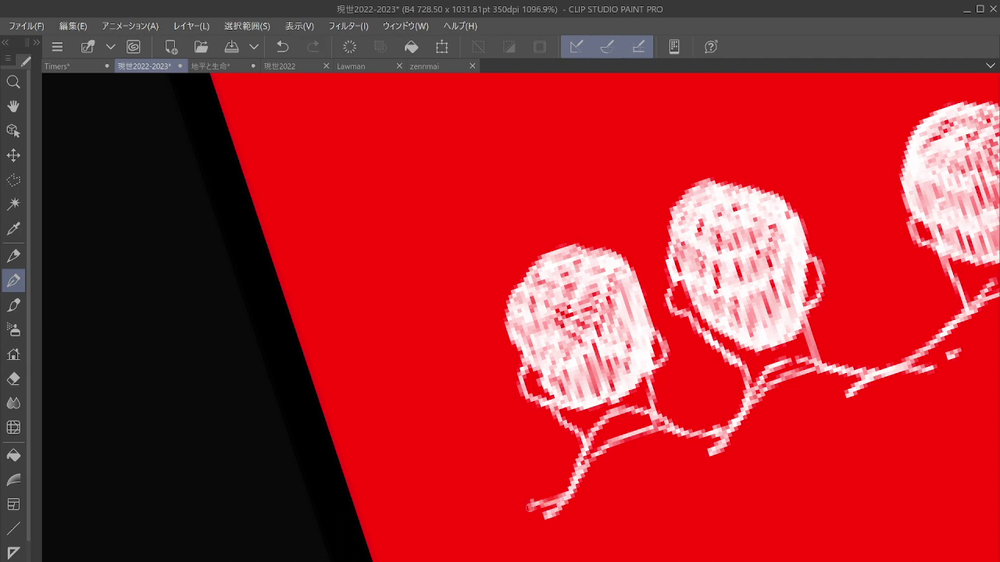
{"action": "mouse_move", "coordinate": [529, 506]}
{"action": "left_mouse_down"}
{"action": "mouse_move", "coordinate": [467, 499]}
{"action": "mouse_move", "coordinate": [382, 561]}
{"action": "left_mouse_up"}
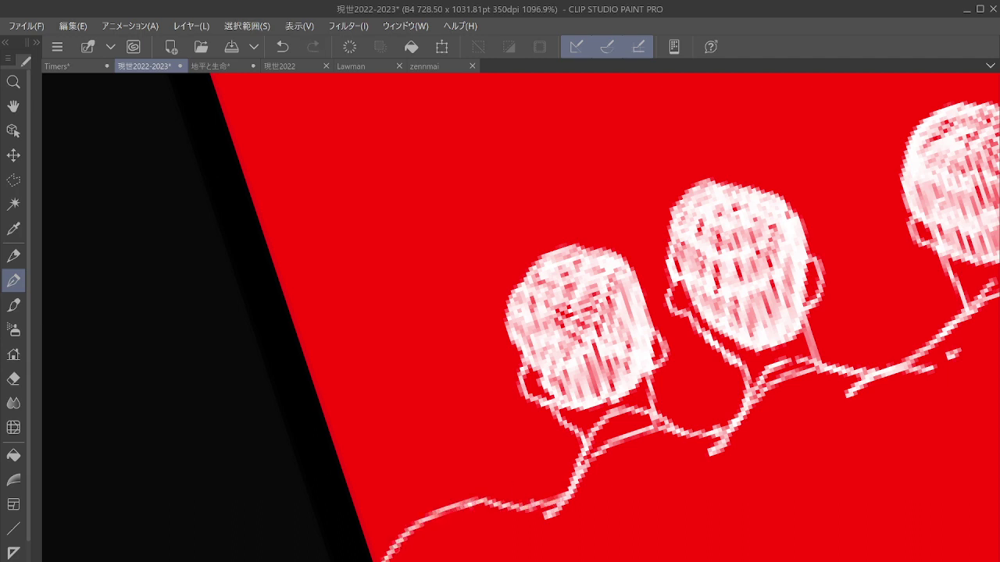
{"action": "left_click", "coordinate": [283, 47]}
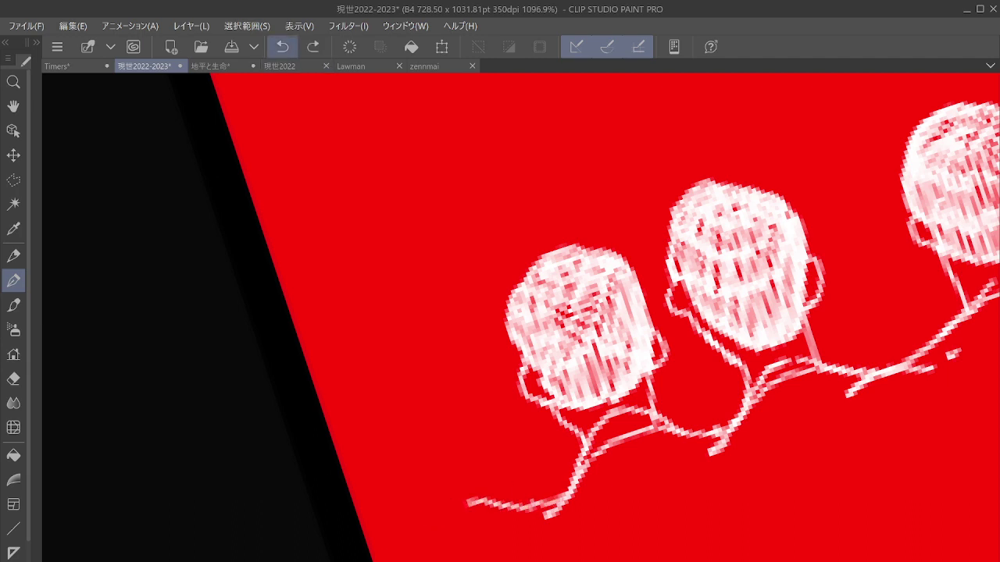
{"action": "mouse_move", "coordinate": [383, 561]}
{"action": "left_mouse_down"}
{"action": "mouse_move", "coordinate": [473, 502]}
{"action": "mouse_move", "coordinate": [415, 516]}
{"action": "mouse_move", "coordinate": [440, 490]}
{"action": "mouse_move", "coordinate": [512, 494]}
{"action": "left_mouse_up"}
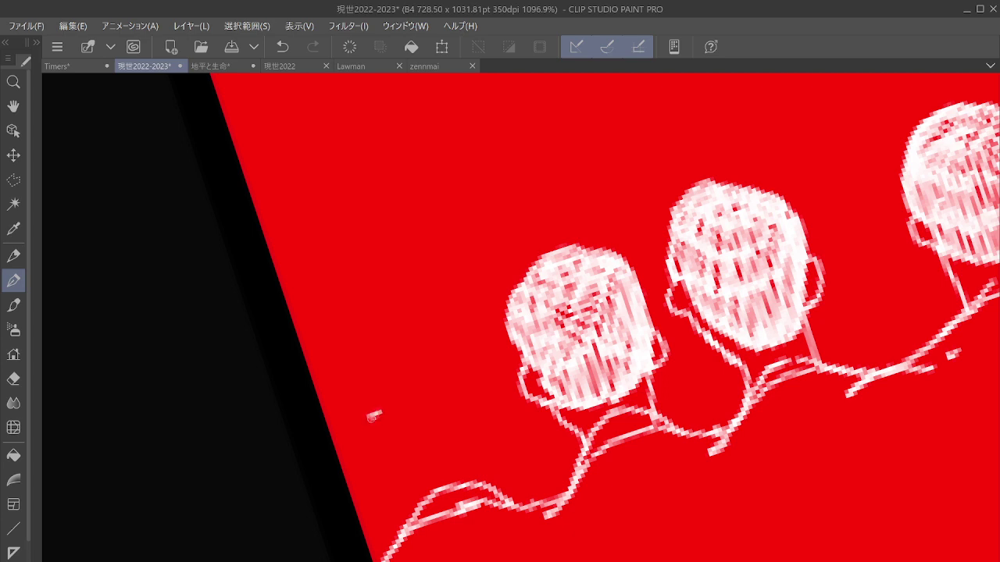
Step: Outline the twelfth figure's head with both ears, jaw-to-nape contour and both neck lines
{"action": "mouse_move", "coordinate": [390, 430]}
{"action": "left_mouse_down"}
{"action": "mouse_move", "coordinate": [365, 374]}
{"action": "mouse_move", "coordinate": [387, 324]}
{"action": "mouse_move", "coordinate": [434, 300]}
{"action": "mouse_move", "coordinate": [496, 355]}
{"action": "mouse_move", "coordinate": [496, 423]}
{"action": "left_mouse_up"}
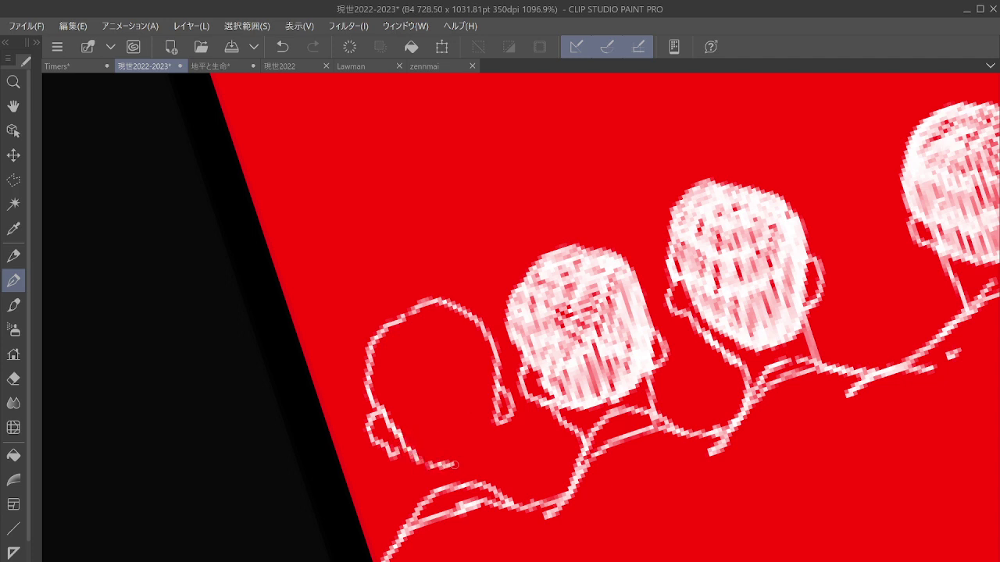
{"action": "left_click_drag", "start_coordinate": [397, 457], "coordinate": [420, 503]}
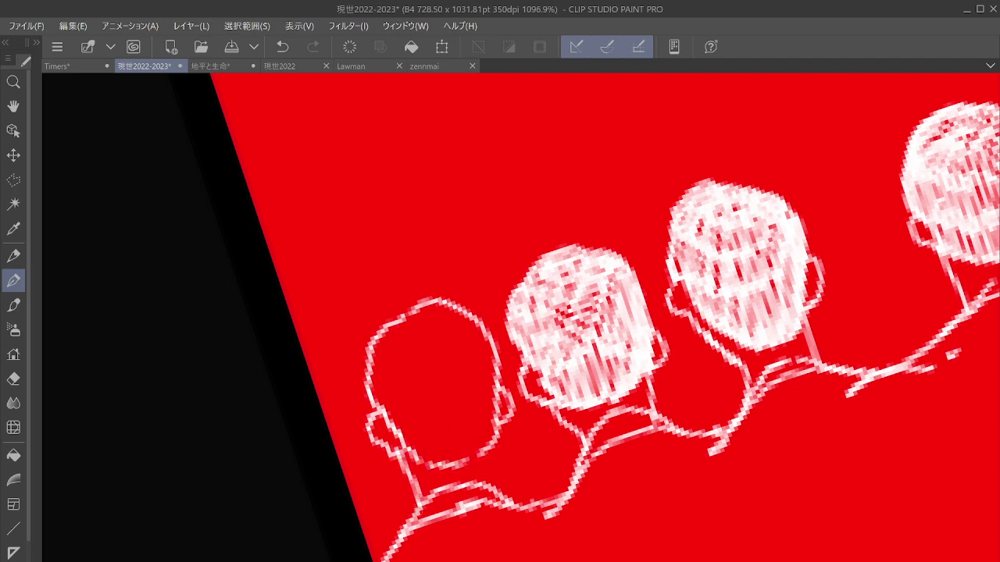
{"action": "left_click_drag", "start_coordinate": [497, 445], "coordinate": [498, 495]}
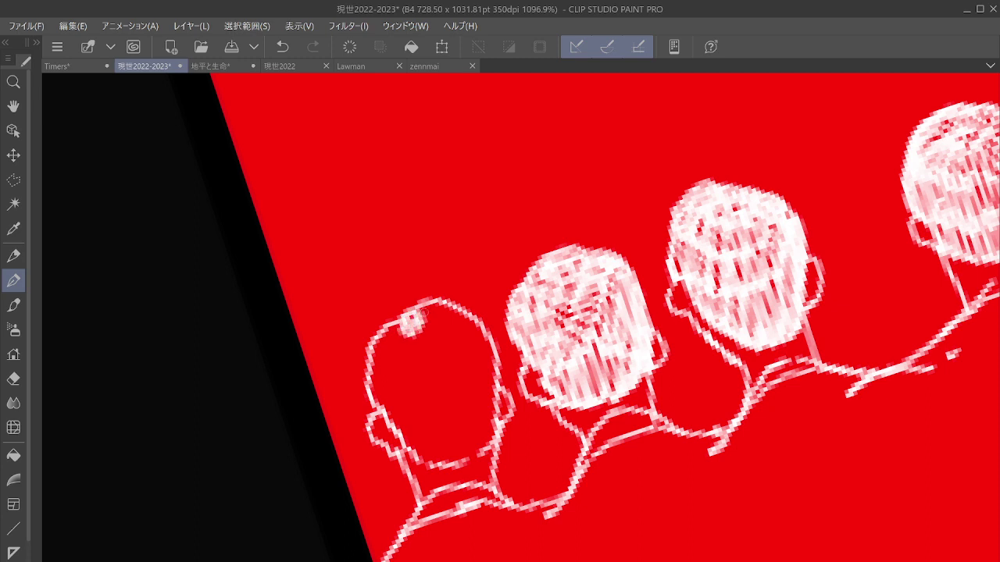
Step: Hatch the upper half of the twelfth head's hair in white, starting from the crown
{"action": "mouse_move", "coordinate": [405, 353]}
{"action": "left_mouse_down"}
{"action": "mouse_move", "coordinate": [431, 334]}
{"action": "mouse_move", "coordinate": [419, 312]}
{"action": "mouse_move", "coordinate": [384, 340]}
{"action": "mouse_move", "coordinate": [390, 370]}
{"action": "left_mouse_up"}
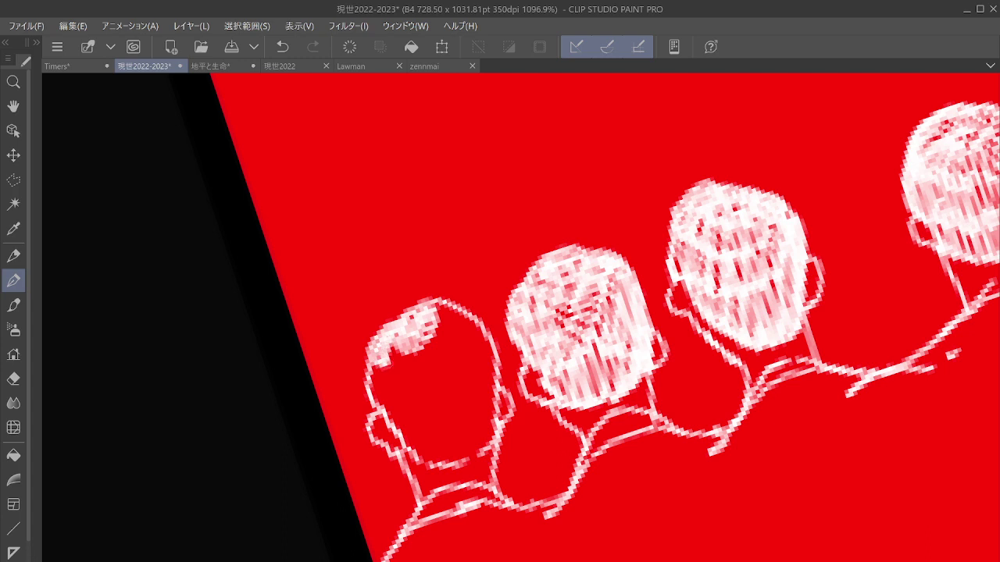
{"action": "mouse_move", "coordinate": [391, 336]}
{"action": "left_mouse_down"}
{"action": "mouse_move", "coordinate": [403, 377]}
{"action": "mouse_move", "coordinate": [442, 362]}
{"action": "left_mouse_up"}
{"action": "left_click_drag", "start_coordinate": [442, 323], "coordinate": [450, 352]}
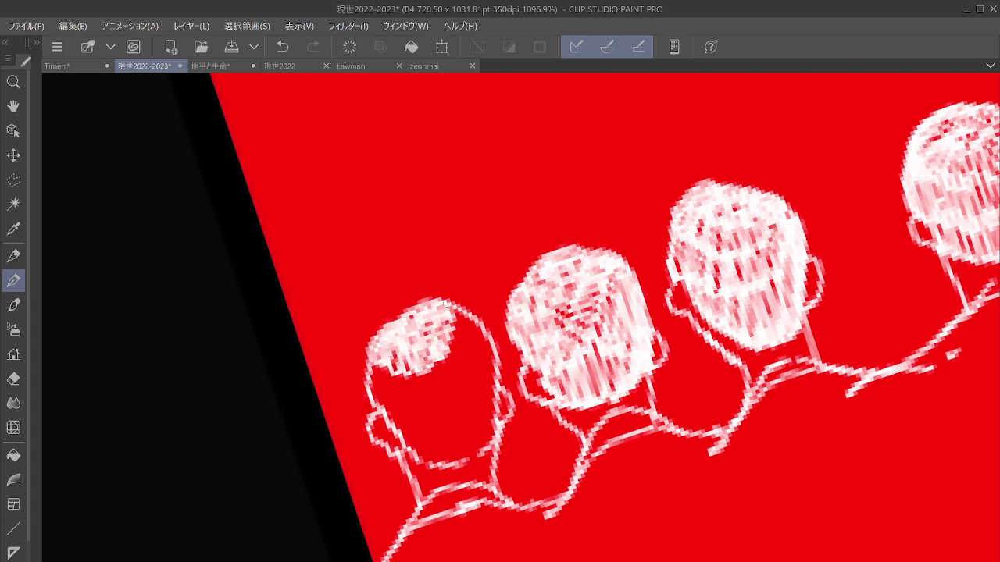
{"action": "mouse_move", "coordinate": [372, 353]}
{"action": "left_mouse_down"}
{"action": "mouse_move", "coordinate": [375, 400]}
{"action": "mouse_move", "coordinate": [403, 395]}
{"action": "mouse_move", "coordinate": [406, 407]}
{"action": "left_mouse_up"}
{"action": "mouse_move", "coordinate": [411, 367]}
{"action": "left_mouse_down"}
{"action": "mouse_move", "coordinate": [416, 408]}
{"action": "mouse_move", "coordinate": [437, 405]}
{"action": "left_mouse_up"}
{"action": "mouse_move", "coordinate": [441, 360]}
{"action": "left_mouse_down"}
{"action": "mouse_move", "coordinate": [447, 402]}
{"action": "mouse_move", "coordinate": [457, 389]}
{"action": "left_mouse_up"}
{"action": "mouse_move", "coordinate": [461, 343]}
{"action": "left_mouse_down"}
{"action": "mouse_move", "coordinate": [467, 374]}
{"action": "mouse_move", "coordinate": [457, 336]}
{"action": "mouse_move", "coordinate": [463, 317]}
{"action": "left_mouse_up"}
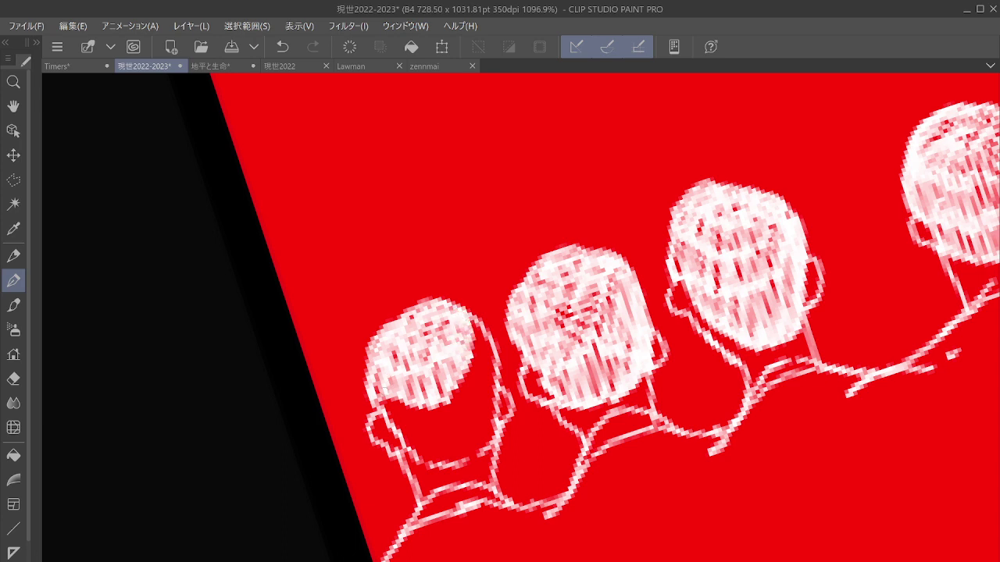
Step: Continue the white hatching over the lower half of the twelfth head down to the nape
{"action": "mouse_move", "coordinate": [383, 370]}
{"action": "left_mouse_down"}
{"action": "mouse_move", "coordinate": [388, 417]}
{"action": "mouse_move", "coordinate": [400, 441]}
{"action": "mouse_move", "coordinate": [412, 441]}
{"action": "left_mouse_up"}
{"action": "mouse_move", "coordinate": [412, 386]}
{"action": "left_mouse_down"}
{"action": "mouse_move", "coordinate": [431, 442]}
{"action": "mouse_move", "coordinate": [443, 441]}
{"action": "left_mouse_up"}
{"action": "left_click_drag", "start_coordinate": [445, 388], "coordinate": [458, 436]}
{"action": "mouse_move", "coordinate": [461, 370]}
{"action": "left_mouse_down"}
{"action": "mouse_move", "coordinate": [469, 433]}
{"action": "mouse_move", "coordinate": [470, 418]}
{"action": "left_mouse_up"}
{"action": "mouse_move", "coordinate": [479, 336]}
{"action": "left_mouse_down"}
{"action": "mouse_move", "coordinate": [480, 402]}
{"action": "mouse_move", "coordinate": [486, 381]}
{"action": "left_mouse_up"}
{"action": "left_click_drag", "start_coordinate": [489, 317], "coordinate": [486, 367]}
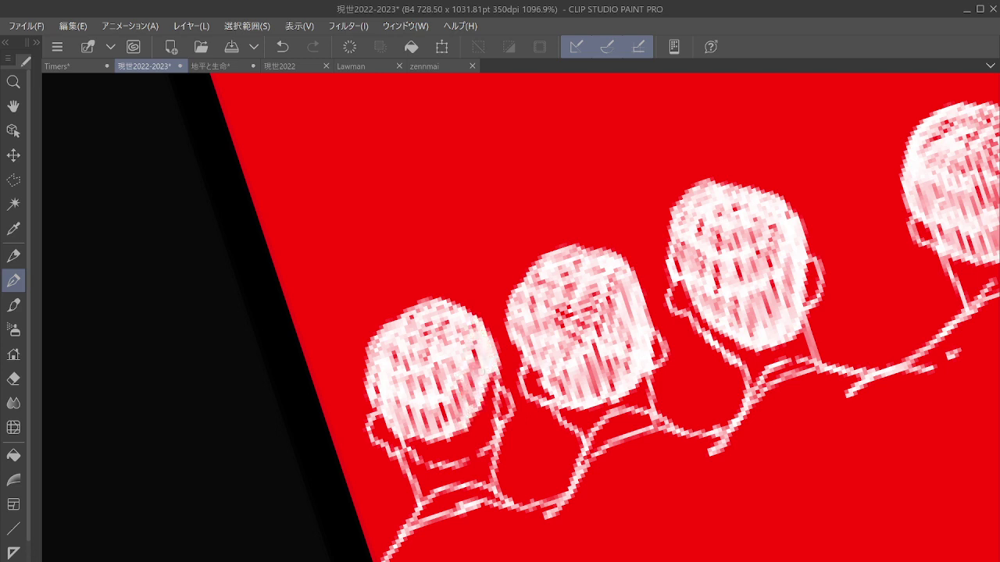
{"action": "mouse_move", "coordinate": [400, 413]}
{"action": "left_mouse_down"}
{"action": "mouse_move", "coordinate": [414, 462]}
{"action": "mouse_move", "coordinate": [436, 468]}
{"action": "left_mouse_up"}
{"action": "mouse_move", "coordinate": [426, 423]}
{"action": "left_mouse_down"}
{"action": "mouse_move", "coordinate": [442, 467]}
{"action": "mouse_move", "coordinate": [451, 467]}
{"action": "left_mouse_up"}
{"action": "mouse_move", "coordinate": [458, 419]}
{"action": "left_mouse_down"}
{"action": "mouse_move", "coordinate": [466, 467]}
{"action": "mouse_move", "coordinate": [477, 461]}
{"action": "left_mouse_up"}
{"action": "mouse_move", "coordinate": [483, 389]}
{"action": "left_mouse_down"}
{"action": "mouse_move", "coordinate": [486, 452]}
{"action": "mouse_move", "coordinate": [495, 442]}
{"action": "mouse_move", "coordinate": [445, 466]}
{"action": "left_mouse_up"}
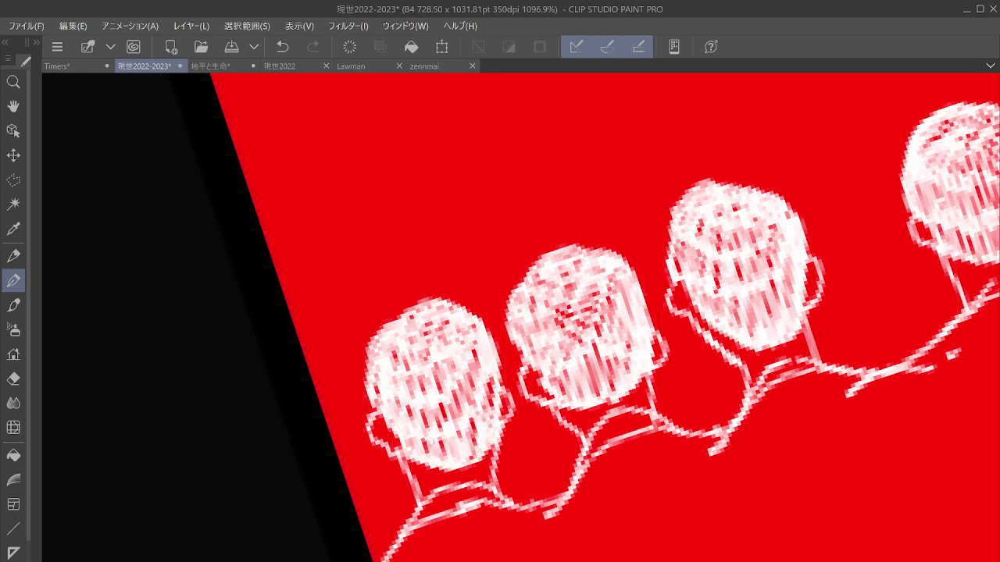
Step: Examine the finished row of heads close up and within the whole composition, with the canvas turned upright
{"action": "scroll", "coordinate": [294, 428], "scroll_direction": "down", "scroll_amount": 8}
{"action": "scroll", "coordinate": [530, 416], "scroll_direction": "down", "scroll_amount": 6}
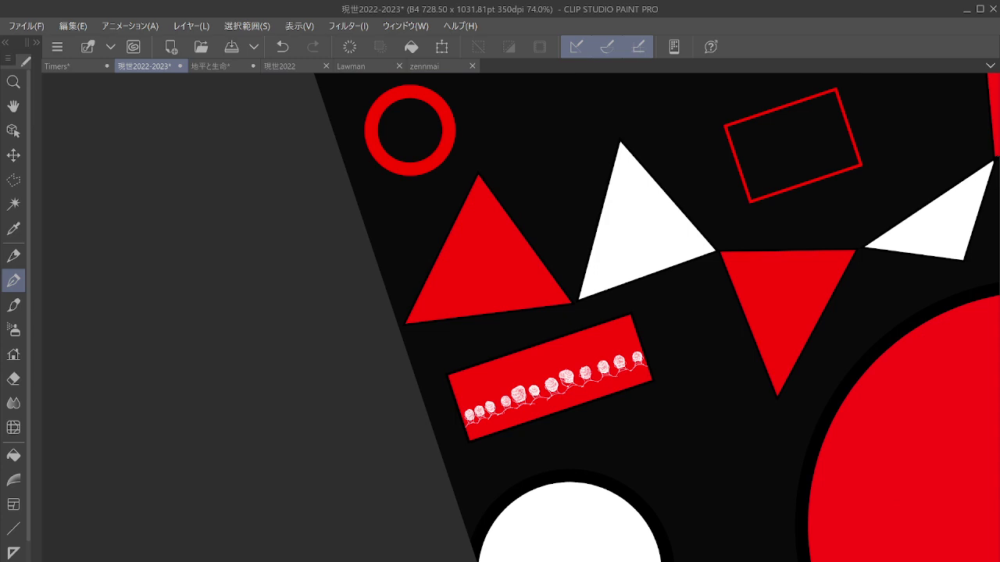
{"action": "scroll", "coordinate": [625, 412], "scroll_direction": "up", "scroll_amount": 4}
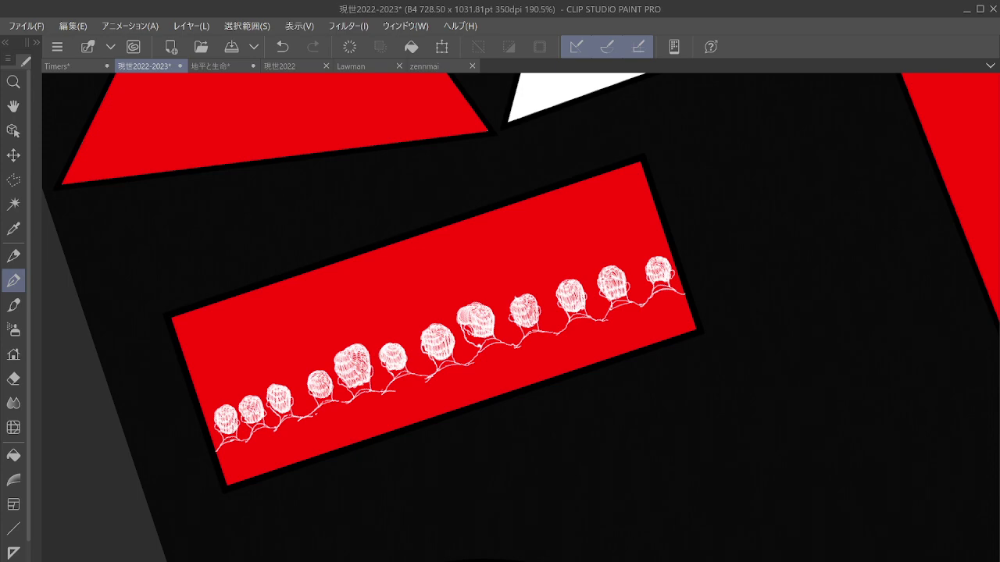
{"action": "scroll", "coordinate": [374, 404], "scroll_direction": "up", "scroll_amount": 4}
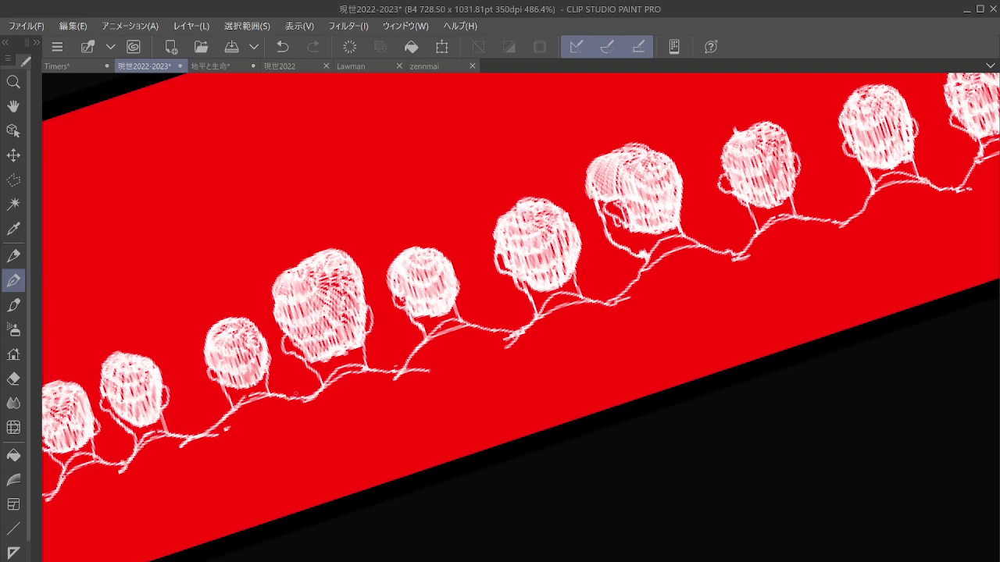
{"action": "scroll", "coordinate": [541, 377], "scroll_direction": "down", "scroll_amount": 5}
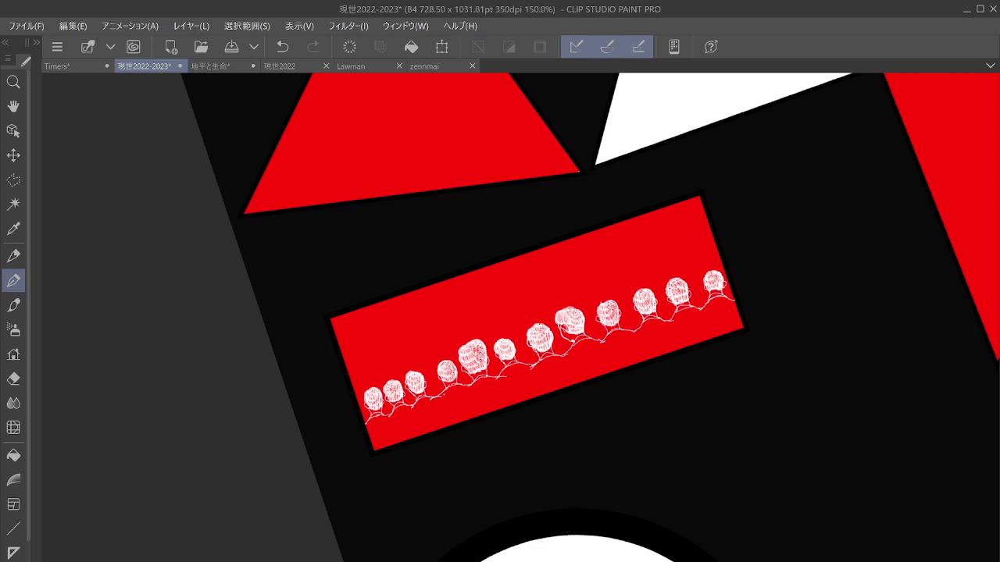
{"action": "scroll", "coordinate": [779, 411], "scroll_direction": "down", "scroll_amount": 3}
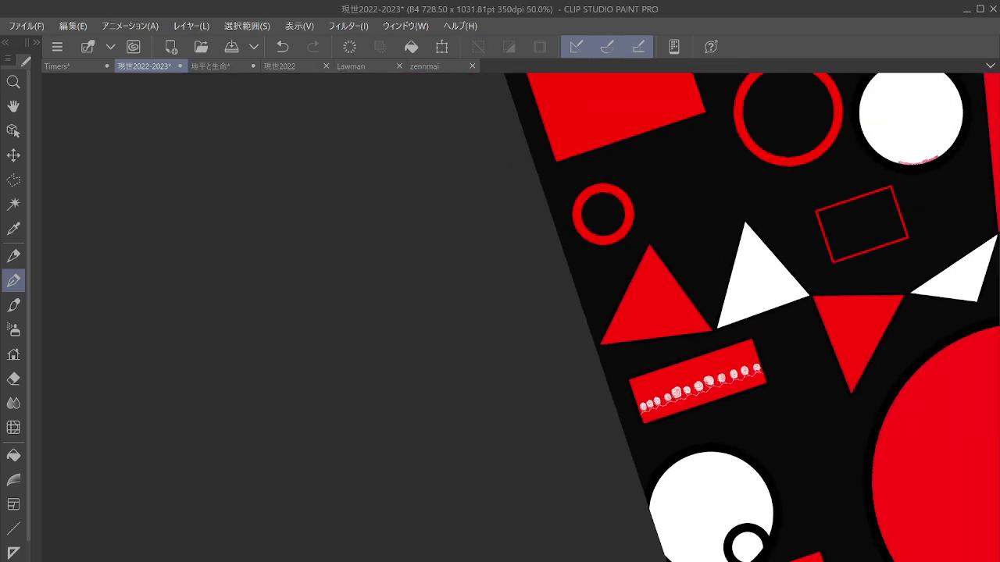
{"action": "key", "text": "ctrl+minus"}
{"action": "key", "text": "ctrl+minus"}
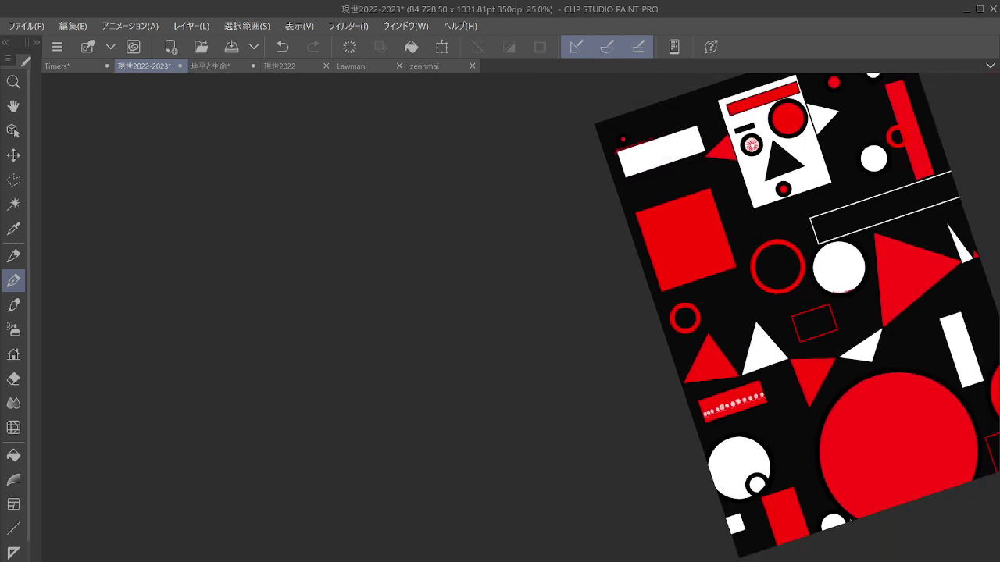
{"action": "left_click_drag", "start_coordinate": [898, 451], "coordinate": [841, 462]}
{"action": "left_click_drag", "start_coordinate": [841, 313], "coordinate": [670, 399]}
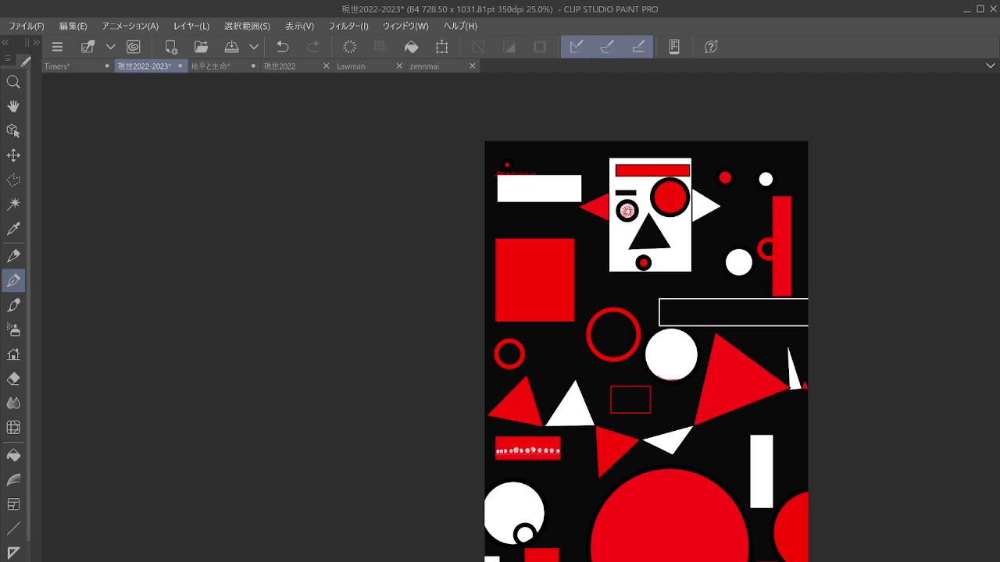
Step: Fill the rightmost figure's back with diagonal white hatching from the collar to the red rectangle's right and bottom edges
{"action": "scroll", "coordinate": [548, 460], "scroll_direction": "up", "scroll_amount": 4}
{"action": "left_click_drag", "start_coordinate": [734, 324], "coordinate": [615, 249]}
{"action": "left_click_drag", "start_coordinate": [587, 436], "coordinate": [773, 175]}
{"action": "mouse_move", "coordinate": [354, 271]}
{"action": "left_mouse_down"}
{"action": "mouse_move", "coordinate": [370, 234]}
{"action": "mouse_move", "coordinate": [390, 258]}
{"action": "mouse_move", "coordinate": [328, 308]}
{"action": "mouse_move", "coordinate": [357, 298]}
{"action": "mouse_move", "coordinate": [383, 360]}
{"action": "mouse_move", "coordinate": [391, 344]}
{"action": "left_mouse_up"}
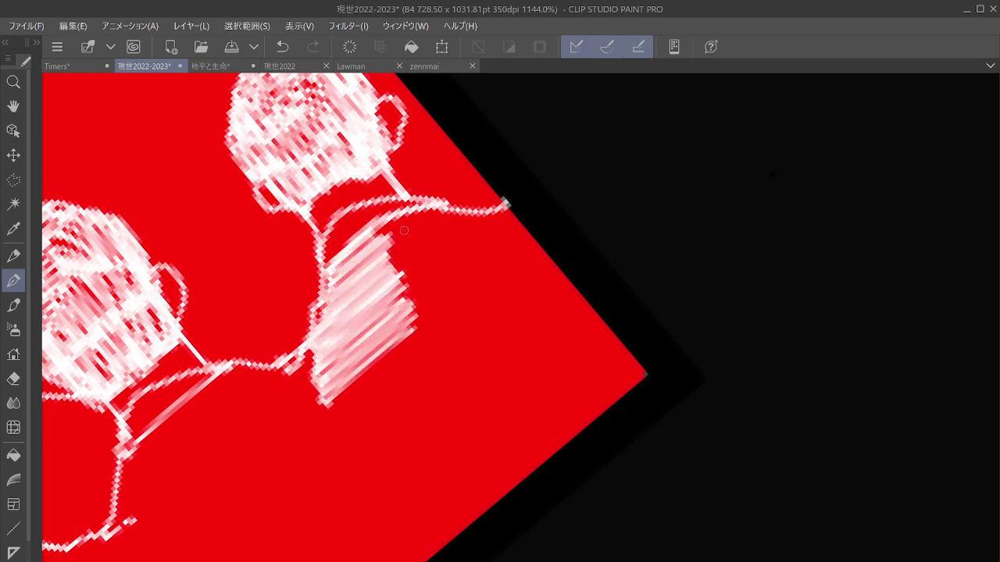
{"action": "mouse_move", "coordinate": [404, 230]}
{"action": "left_mouse_down"}
{"action": "mouse_move", "coordinate": [383, 238]}
{"action": "mouse_move", "coordinate": [406, 227]}
{"action": "mouse_move", "coordinate": [426, 238]}
{"action": "mouse_move", "coordinate": [364, 300]}
{"action": "mouse_move", "coordinate": [398, 297]}
{"action": "mouse_move", "coordinate": [359, 391]}
{"action": "mouse_move", "coordinate": [411, 368]}
{"action": "mouse_move", "coordinate": [426, 390]}
{"action": "mouse_move", "coordinate": [414, 406]}
{"action": "mouse_move", "coordinate": [439, 414]}
{"action": "mouse_move", "coordinate": [391, 500]}
{"action": "mouse_move", "coordinate": [438, 469]}
{"action": "mouse_move", "coordinate": [461, 476]}
{"action": "mouse_move", "coordinate": [468, 500]}
{"action": "mouse_move", "coordinate": [453, 531]}
{"action": "mouse_move", "coordinate": [483, 473]}
{"action": "left_mouse_up"}
{"action": "mouse_move", "coordinate": [428, 258]}
{"action": "left_mouse_down"}
{"action": "mouse_move", "coordinate": [457, 230]}
{"action": "mouse_move", "coordinate": [414, 266]}
{"action": "mouse_move", "coordinate": [477, 258]}
{"action": "mouse_move", "coordinate": [436, 323]}
{"action": "mouse_move", "coordinate": [500, 289]}
{"action": "mouse_move", "coordinate": [523, 332]}
{"action": "mouse_move", "coordinate": [456, 379]}
{"action": "mouse_move", "coordinate": [483, 319]}
{"action": "mouse_move", "coordinate": [441, 387]}
{"action": "mouse_move", "coordinate": [497, 356]}
{"action": "mouse_move", "coordinate": [438, 425]}
{"action": "mouse_move", "coordinate": [539, 381]}
{"action": "mouse_move", "coordinate": [544, 397]}
{"action": "mouse_move", "coordinate": [461, 488]}
{"action": "mouse_move", "coordinate": [570, 403]}
{"action": "mouse_move", "coordinate": [468, 504]}
{"action": "mouse_move", "coordinate": [579, 420]}
{"action": "mouse_move", "coordinate": [480, 512]}
{"action": "left_mouse_up"}
{"action": "left_click_drag", "start_coordinate": [480, 511], "coordinate": [519, 417]}
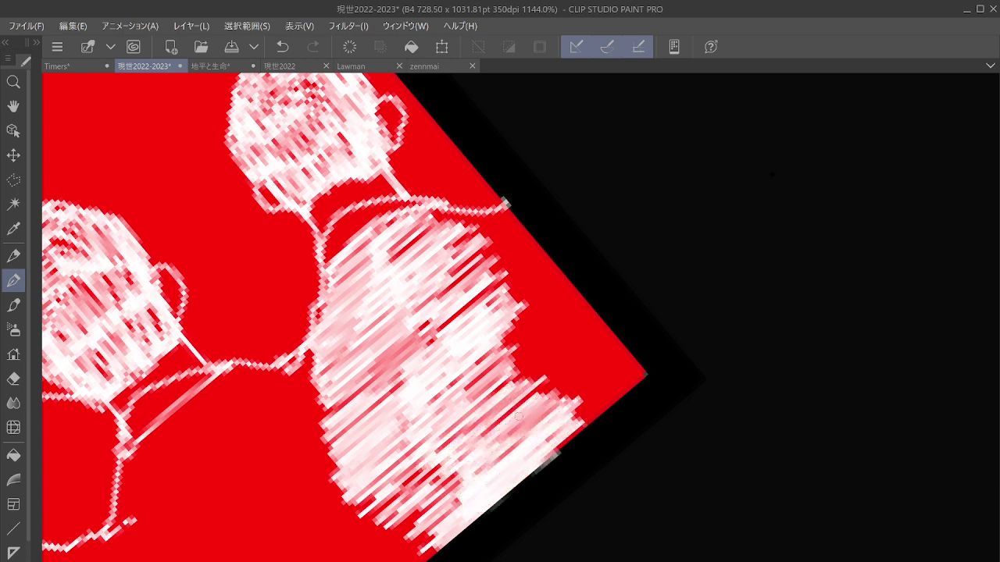
{"action": "mouse_move", "coordinate": [453, 237]}
{"action": "left_mouse_down"}
{"action": "mouse_move", "coordinate": [431, 210]}
{"action": "mouse_move", "coordinate": [439, 223]}
{"action": "mouse_move", "coordinate": [490, 202]}
{"action": "mouse_move", "coordinate": [463, 240]}
{"action": "mouse_move", "coordinate": [507, 208]}
{"action": "mouse_move", "coordinate": [551, 297]}
{"action": "mouse_move", "coordinate": [568, 279]}
{"action": "mouse_move", "coordinate": [512, 364]}
{"action": "mouse_move", "coordinate": [587, 323]}
{"action": "mouse_move", "coordinate": [628, 375]}
{"action": "mouse_move", "coordinate": [637, 354]}
{"action": "left_mouse_up"}
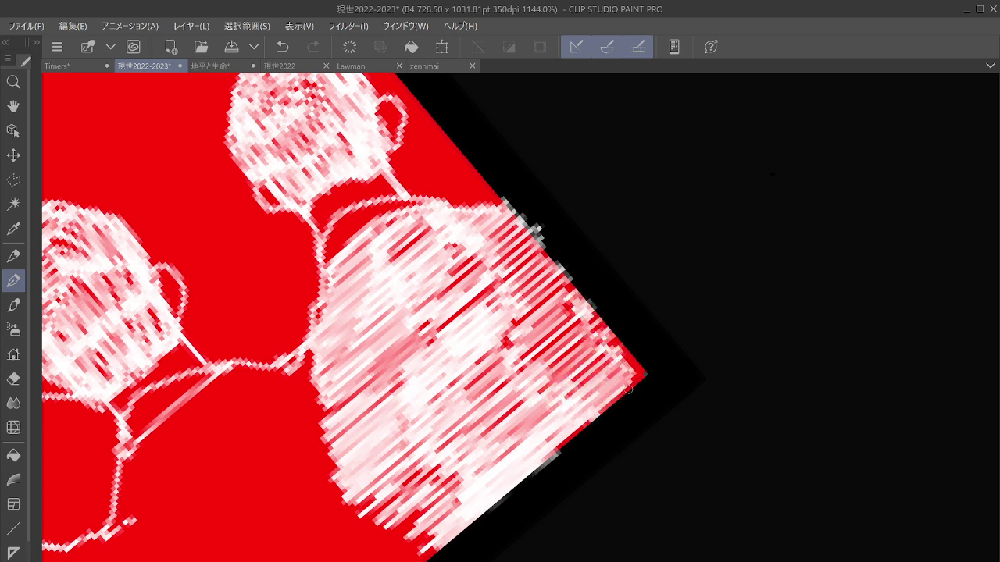
Step: Extend the rightmost figure's white hatching over its left shoulder and arm down to the rectangle's bottom edge
{"action": "mouse_move", "coordinate": [297, 372]}
{"action": "left_mouse_down"}
{"action": "mouse_move", "coordinate": [277, 391]}
{"action": "mouse_move", "coordinate": [301, 426]}
{"action": "mouse_move", "coordinate": [273, 451]}
{"action": "mouse_move", "coordinate": [301, 469]}
{"action": "mouse_move", "coordinate": [328, 515]}
{"action": "mouse_move", "coordinate": [371, 486]}
{"action": "left_mouse_up"}
{"action": "left_click_drag", "start_coordinate": [332, 560], "coordinate": [407, 501]}
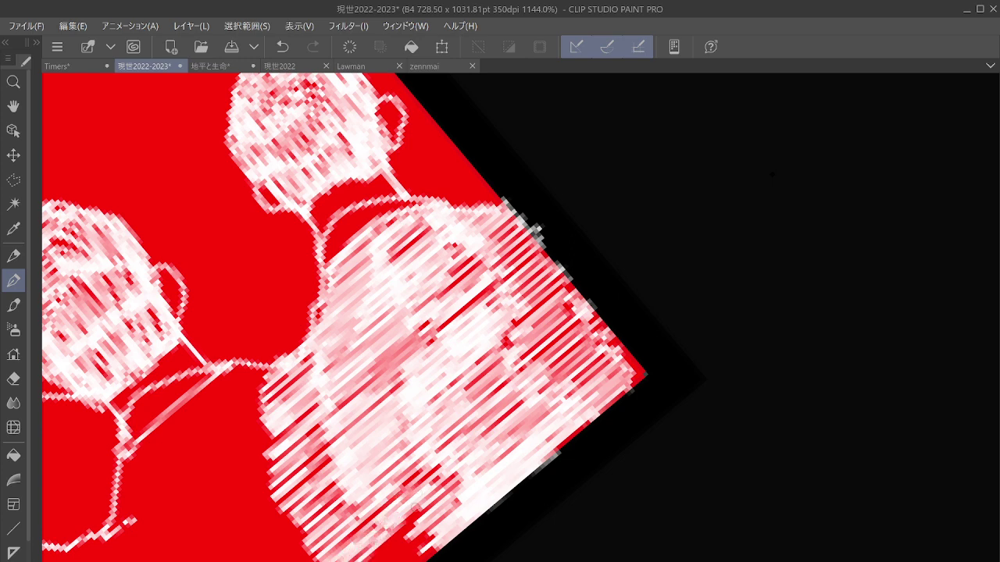
{"action": "left_click_drag", "start_coordinate": [369, 559], "coordinate": [433, 507]}
{"action": "left_click_drag", "start_coordinate": [400, 559], "coordinate": [441, 525]}
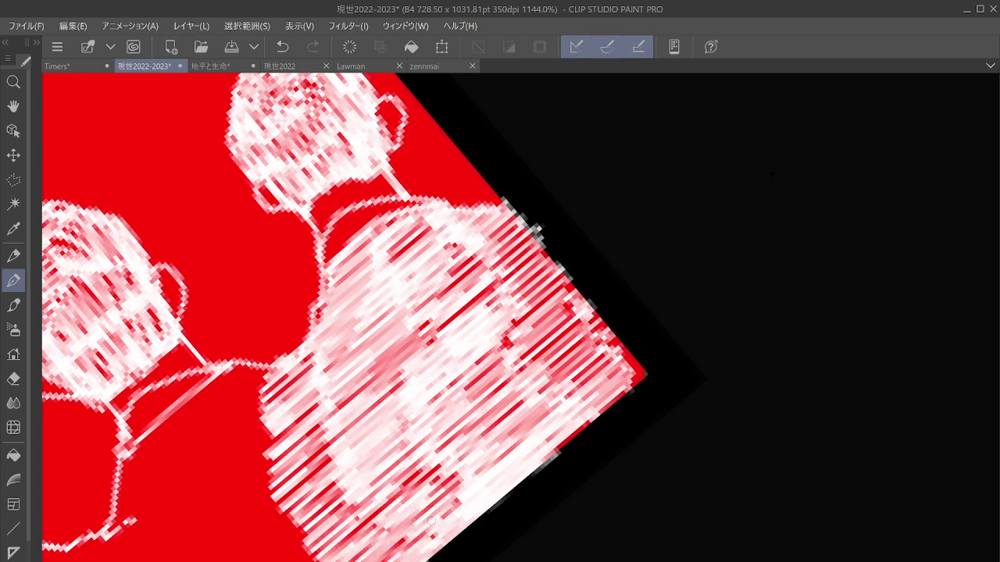
Step: Hatch the back of the second figure from the right in diagonal white strokes and undo the last two strokes
{"action": "key", "text": "ctrl+minus"}
{"action": "key", "text": "minus"}
{"action": "left_click_drag", "start_coordinate": [432, 521], "coordinate": [428, 463]}
{"action": "mouse_move", "coordinate": [247, 440]}
{"action": "left_mouse_down"}
{"action": "mouse_move", "coordinate": [280, 461]}
{"action": "mouse_move", "coordinate": [283, 392]}
{"action": "mouse_move", "coordinate": [261, 465]}
{"action": "mouse_move", "coordinate": [327, 393]}
{"action": "mouse_move", "coordinate": [309, 422]}
{"action": "mouse_move", "coordinate": [300, 392]}
{"action": "mouse_move", "coordinate": [309, 420]}
{"action": "mouse_move", "coordinate": [339, 391]}
{"action": "mouse_move", "coordinate": [352, 399]}
{"action": "mouse_move", "coordinate": [306, 531]}
{"action": "mouse_move", "coordinate": [334, 488]}
{"action": "mouse_move", "coordinate": [355, 533]}
{"action": "mouse_move", "coordinate": [415, 467]}
{"action": "mouse_move", "coordinate": [423, 526]}
{"action": "mouse_move", "coordinate": [444, 484]}
{"action": "left_mouse_up"}
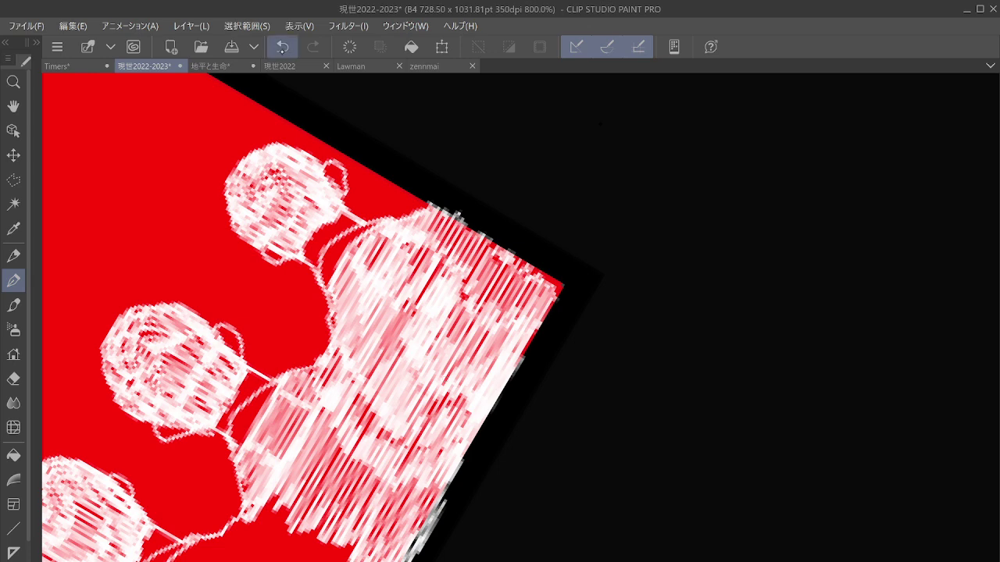
{"action": "key", "text": "ctrl+z"}
{"action": "key", "text": "ctrl+z"}
Step: Extend the second figure's white hatching past its left arm down to the red rectangle's bottom edge
{"action": "mouse_move", "coordinate": [366, 473]}
{"action": "left_mouse_down"}
{"action": "mouse_move", "coordinate": [400, 469]}
{"action": "mouse_move", "coordinate": [426, 485]}
{"action": "mouse_move", "coordinate": [439, 481]}
{"action": "mouse_move", "coordinate": [539, 311]}
{"action": "left_mouse_up"}
{"action": "mouse_move", "coordinate": [332, 382]}
{"action": "left_mouse_down"}
{"action": "mouse_move", "coordinate": [397, 328]}
{"action": "mouse_move", "coordinate": [405, 344]}
{"action": "left_mouse_up"}
{"action": "mouse_move", "coordinate": [356, 367]}
{"action": "left_mouse_down"}
{"action": "mouse_move", "coordinate": [387, 391]}
{"action": "mouse_move", "coordinate": [421, 390]}
{"action": "mouse_move", "coordinate": [440, 373]}
{"action": "mouse_move", "coordinate": [407, 465]}
{"action": "mouse_move", "coordinate": [442, 508]}
{"action": "mouse_move", "coordinate": [390, 538]}
{"action": "left_mouse_up"}
{"action": "mouse_move", "coordinate": [422, 508]}
{"action": "left_mouse_down"}
{"action": "mouse_move", "coordinate": [473, 410]}
{"action": "mouse_move", "coordinate": [406, 547]}
{"action": "mouse_move", "coordinate": [484, 414]}
{"action": "mouse_move", "coordinate": [468, 445]}
{"action": "left_mouse_up"}
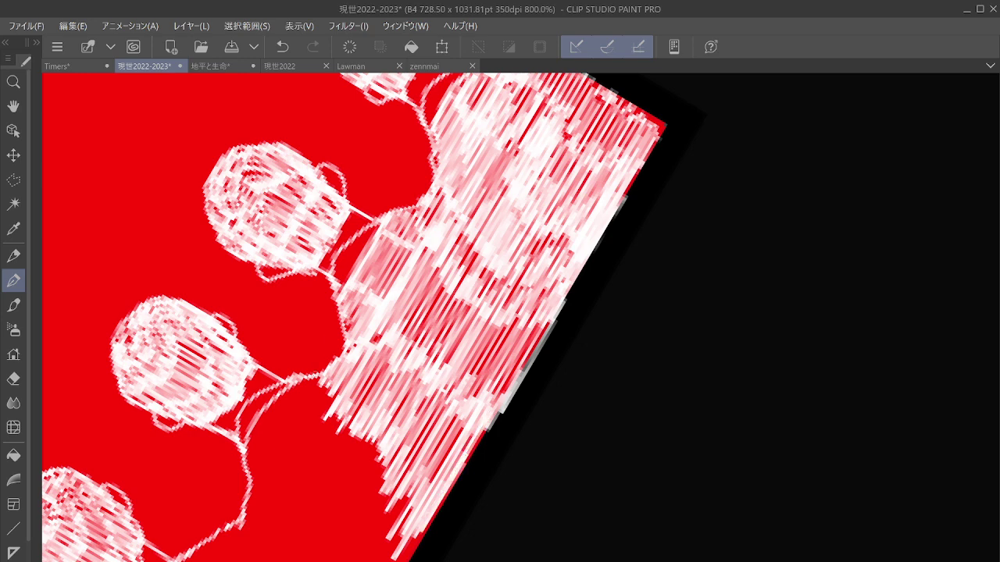
Step: Fill the third figure from the right with diagonal white hatching from its collar and left shoulder to the rectangle's bottom edge
{"action": "mouse_move", "coordinate": [251, 437]}
{"action": "left_mouse_down"}
{"action": "mouse_move", "coordinate": [258, 469]}
{"action": "mouse_move", "coordinate": [274, 441]}
{"action": "mouse_move", "coordinate": [246, 508]}
{"action": "mouse_move", "coordinate": [314, 434]}
{"action": "mouse_move", "coordinate": [262, 507]}
{"action": "mouse_move", "coordinate": [305, 419]}
{"action": "mouse_move", "coordinate": [270, 468]}
{"action": "mouse_move", "coordinate": [266, 406]}
{"action": "mouse_move", "coordinate": [258, 433]}
{"action": "left_mouse_up"}
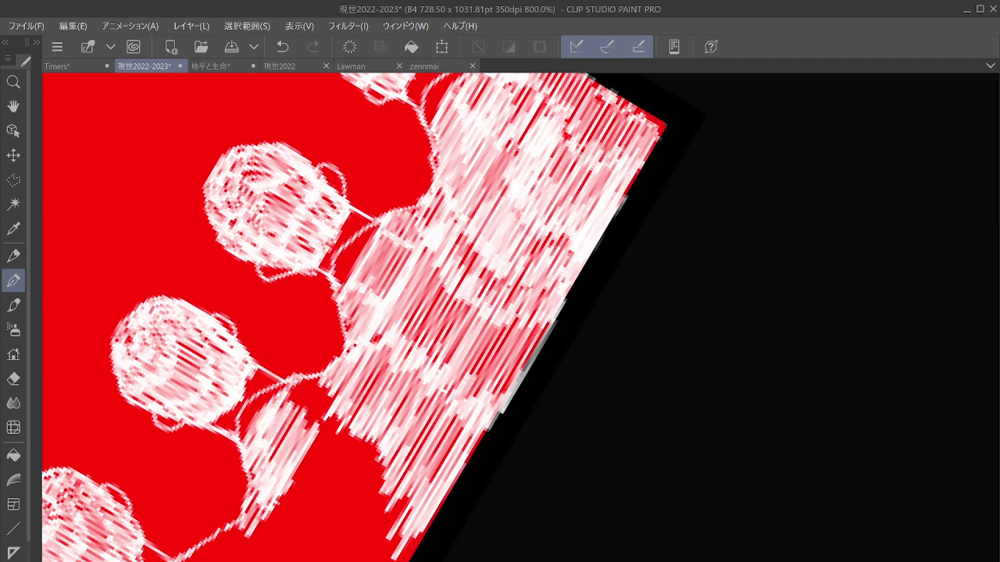
{"action": "mouse_move", "coordinate": [286, 398]}
{"action": "left_mouse_down"}
{"action": "mouse_move", "coordinate": [306, 383]}
{"action": "mouse_move", "coordinate": [320, 394]}
{"action": "mouse_move", "coordinate": [307, 434]}
{"action": "mouse_move", "coordinate": [328, 418]}
{"action": "mouse_move", "coordinate": [270, 522]}
{"action": "mouse_move", "coordinate": [332, 449]}
{"action": "left_mouse_up"}
{"action": "mouse_move", "coordinate": [273, 539]}
{"action": "left_mouse_down"}
{"action": "mouse_move", "coordinate": [356, 422]}
{"action": "mouse_move", "coordinate": [281, 547]}
{"action": "mouse_move", "coordinate": [383, 414]}
{"action": "mouse_move", "coordinate": [301, 558]}
{"action": "mouse_move", "coordinate": [403, 426]}
{"action": "mouse_move", "coordinate": [332, 556]}
{"action": "mouse_move", "coordinate": [418, 457]}
{"action": "mouse_move", "coordinate": [422, 512]}
{"action": "mouse_move", "coordinate": [406, 546]}
{"action": "mouse_move", "coordinate": [437, 470]}
{"action": "mouse_move", "coordinate": [497, 393]}
{"action": "left_mouse_up"}
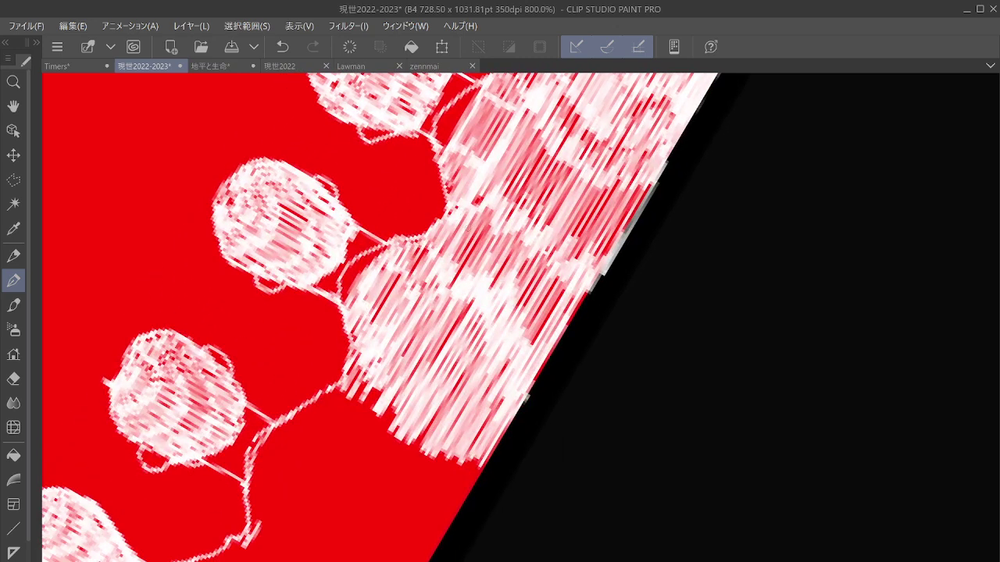
Step: Hatch the fourth figure's collar, left shoulder and upper back with long diagonal white strokes
{"action": "mouse_move", "coordinate": [283, 426]}
{"action": "left_mouse_down"}
{"action": "mouse_move", "coordinate": [250, 470]}
{"action": "mouse_move", "coordinate": [246, 504]}
{"action": "left_mouse_up"}
{"action": "mouse_move", "coordinate": [291, 457]}
{"action": "left_mouse_down"}
{"action": "mouse_move", "coordinate": [246, 540]}
{"action": "mouse_move", "coordinate": [250, 556]}
{"action": "left_mouse_up"}
{"action": "mouse_move", "coordinate": [317, 422]}
{"action": "left_mouse_down"}
{"action": "mouse_move", "coordinate": [285, 466]}
{"action": "mouse_move", "coordinate": [275, 444]}
{"action": "left_mouse_up"}
{"action": "left_click_drag", "start_coordinate": [343, 390], "coordinate": [297, 469]}
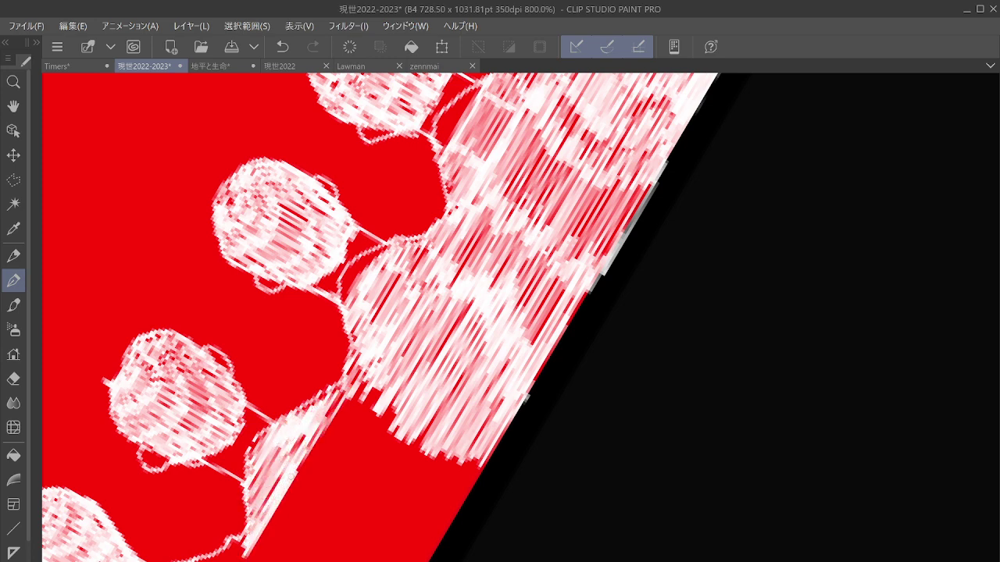
{"action": "mouse_move", "coordinate": [371, 379]}
{"action": "left_mouse_down"}
{"action": "mouse_move", "coordinate": [281, 511]}
{"action": "mouse_move", "coordinate": [280, 538]}
{"action": "left_mouse_up"}
{"action": "mouse_move", "coordinate": [412, 358]}
{"action": "left_mouse_down"}
{"action": "mouse_move", "coordinate": [301, 534]}
{"action": "mouse_move", "coordinate": [305, 547]}
{"action": "left_mouse_up"}
{"action": "left_click_drag", "start_coordinate": [426, 375], "coordinate": [313, 551]}
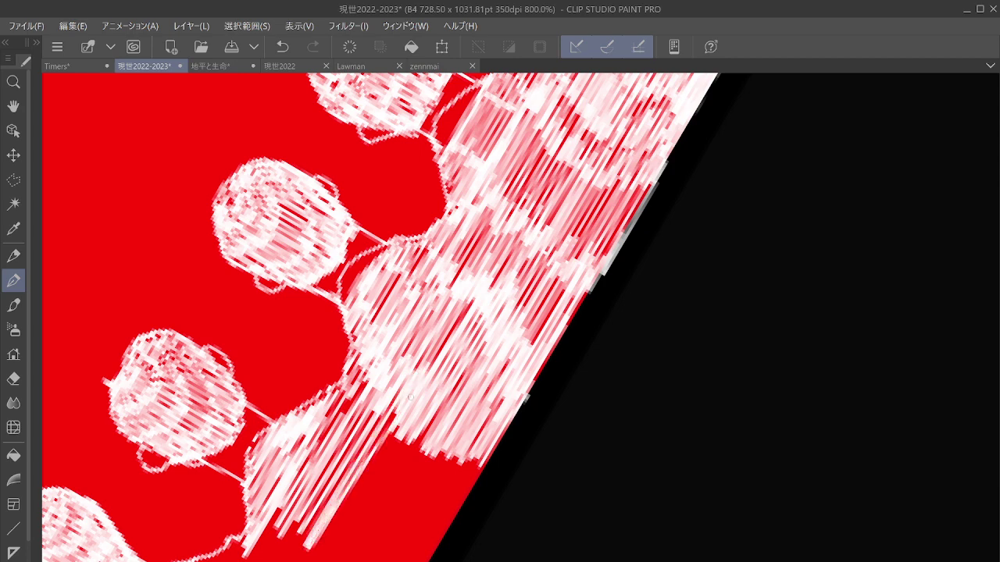
Step: Continue the fourth figure's diagonal white hatching across its back to the rectangle's bottom edge
{"action": "left_click_drag", "start_coordinate": [412, 398], "coordinate": [312, 559]}
{"action": "mouse_move", "coordinate": [414, 414]}
{"action": "left_mouse_down"}
{"action": "mouse_move", "coordinate": [321, 560]}
{"action": "mouse_move", "coordinate": [329, 559]}
{"action": "left_mouse_up"}
{"action": "left_click_drag", "start_coordinate": [431, 407], "coordinate": [336, 561]}
{"action": "left_click_drag", "start_coordinate": [428, 425], "coordinate": [340, 561]}
{"action": "left_click_drag", "start_coordinate": [449, 403], "coordinate": [352, 561]}
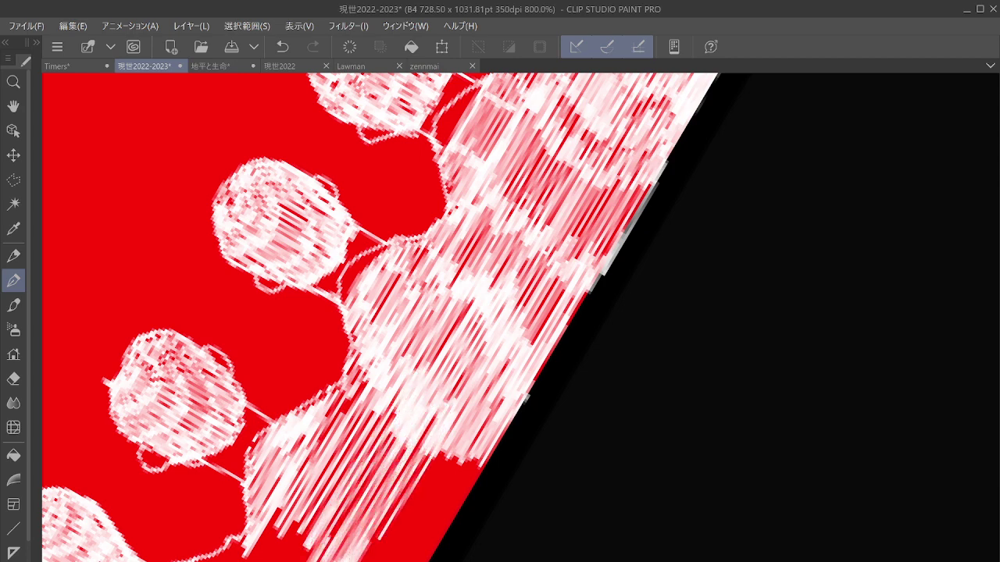
{"action": "mouse_move", "coordinate": [451, 425]}
{"action": "left_mouse_down"}
{"action": "mouse_move", "coordinate": [363, 561]}
{"action": "mouse_move", "coordinate": [379, 560]}
{"action": "left_mouse_up"}
{"action": "left_click_drag", "start_coordinate": [486, 434], "coordinate": [402, 561]}
{"action": "left_click_drag", "start_coordinate": [492, 442], "coordinate": [414, 560]}
{"action": "left_click_drag", "start_coordinate": [479, 478], "coordinate": [418, 561]}
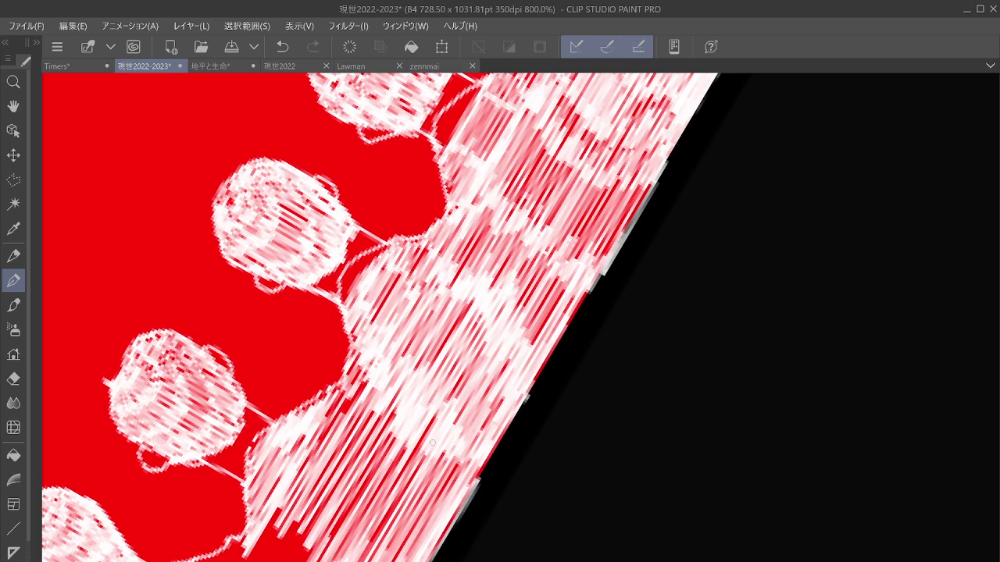
Step: Extend the fourth figure's white hatching over its left arm to where the fifth figure's shoulder begins
{"action": "left_click_drag", "start_coordinate": [433, 443], "coordinate": [514, 228]}
{"action": "mouse_move", "coordinate": [332, 329]}
{"action": "left_mouse_down"}
{"action": "mouse_move", "coordinate": [303, 375]}
{"action": "mouse_move", "coordinate": [275, 380]}
{"action": "left_mouse_up"}
{"action": "left_click_drag", "start_coordinate": [360, 296], "coordinate": [299, 400]}
{"action": "mouse_move", "coordinate": [375, 300]}
{"action": "left_mouse_down"}
{"action": "mouse_move", "coordinate": [305, 401]}
{"action": "mouse_move", "coordinate": [304, 420]}
{"action": "left_mouse_up"}
{"action": "mouse_move", "coordinate": [397, 303]}
{"action": "left_mouse_down"}
{"action": "mouse_move", "coordinate": [310, 421]}
{"action": "mouse_move", "coordinate": [307, 446]}
{"action": "left_mouse_up"}
{"action": "left_click_drag", "start_coordinate": [410, 304], "coordinate": [304, 471]}
{"action": "left_click_drag", "start_coordinate": [428, 284], "coordinate": [295, 509]}
{"action": "left_click_drag", "start_coordinate": [431, 297], "coordinate": [303, 523]}
{"action": "mouse_move", "coordinate": [437, 323]}
{"action": "left_mouse_down"}
{"action": "mouse_move", "coordinate": [306, 528]}
{"action": "mouse_move", "coordinate": [314, 518]}
{"action": "left_mouse_up"}
{"action": "left_click_drag", "start_coordinate": [436, 318], "coordinate": [315, 500]}
{"action": "left_click_drag", "start_coordinate": [438, 282], "coordinate": [319, 479]}
{"action": "left_click_drag", "start_coordinate": [426, 259], "coordinate": [312, 443]}
{"action": "left_click_drag", "start_coordinate": [438, 209], "coordinate": [322, 406]}
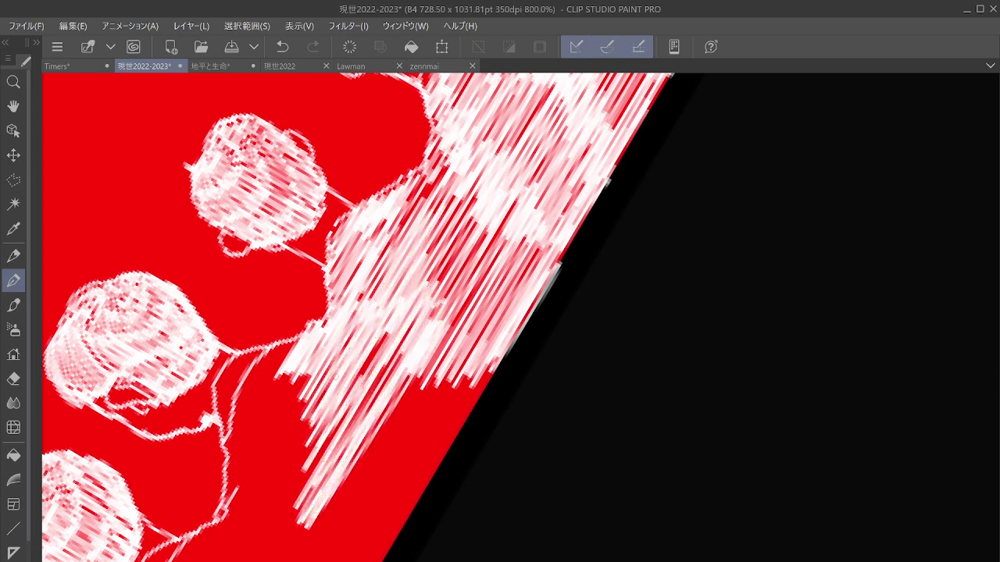
Step: Fill the red area below the fourth figure's arm with long white strokes reaching the rectangle's bottom edge
{"action": "left_click_drag", "start_coordinate": [428, 185], "coordinate": [328, 390]}
{"action": "mouse_move", "coordinate": [441, 153]}
{"action": "left_mouse_down"}
{"action": "mouse_move", "coordinate": [375, 280]}
{"action": "mouse_move", "coordinate": [386, 322]}
{"action": "left_mouse_up"}
{"action": "left_click_drag", "start_coordinate": [478, 200], "coordinate": [391, 363]}
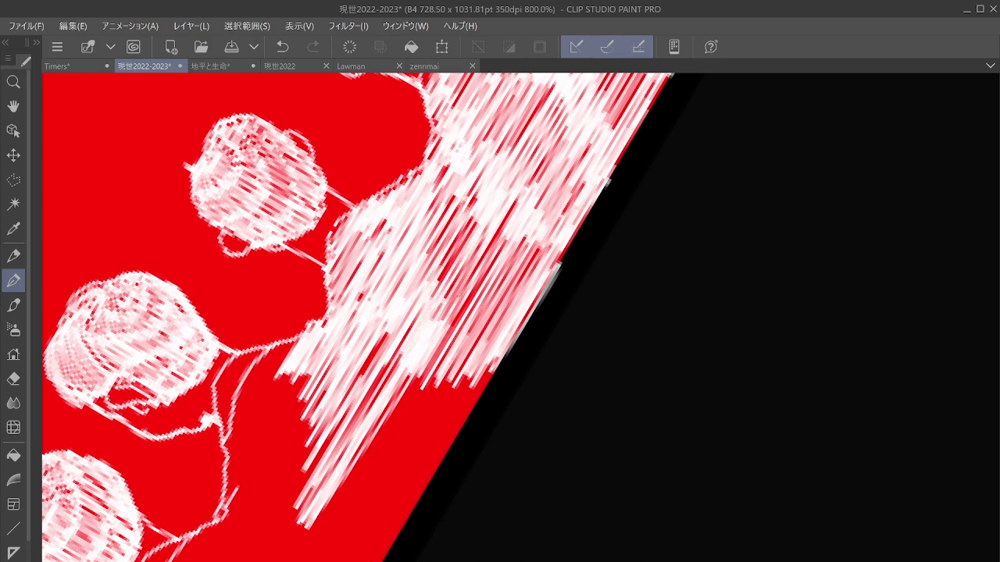
{"action": "left_click_drag", "start_coordinate": [475, 264], "coordinate": [356, 456]}
{"action": "mouse_move", "coordinate": [431, 363]}
{"action": "left_mouse_down"}
{"action": "mouse_move", "coordinate": [330, 518]}
{"action": "mouse_move", "coordinate": [333, 550]}
{"action": "left_mouse_up"}
{"action": "left_click_drag", "start_coordinate": [430, 391], "coordinate": [340, 545]}
{"action": "mouse_move", "coordinate": [453, 363]}
{"action": "left_mouse_down"}
{"action": "mouse_move", "coordinate": [354, 539]}
{"action": "mouse_move", "coordinate": [364, 538]}
{"action": "left_mouse_up"}
{"action": "left_click_drag", "start_coordinate": [465, 367], "coordinate": [373, 533]}
{"action": "left_click_drag", "start_coordinate": [467, 380], "coordinate": [380, 542]}
{"action": "left_click_drag", "start_coordinate": [491, 364], "coordinate": [375, 560]}
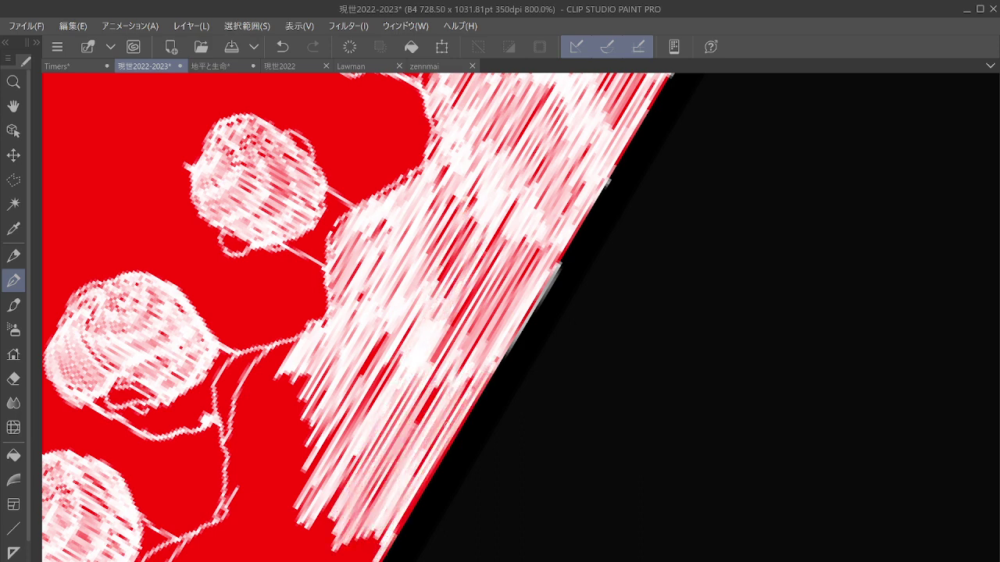
Step: Thicken the hatching on the fourth figure's back by overlaying white strokes on the remaining red gaps
{"action": "left_click_drag", "start_coordinate": [446, 382], "coordinate": [408, 458]}
{"action": "left_click_drag", "start_coordinate": [535, 232], "coordinate": [433, 381]}
{"action": "left_click_drag", "start_coordinate": [533, 175], "coordinate": [428, 361]}
{"action": "left_click_drag", "start_coordinate": [486, 183], "coordinate": [414, 292]}
{"action": "left_click_drag", "start_coordinate": [426, 303], "coordinate": [369, 392]}
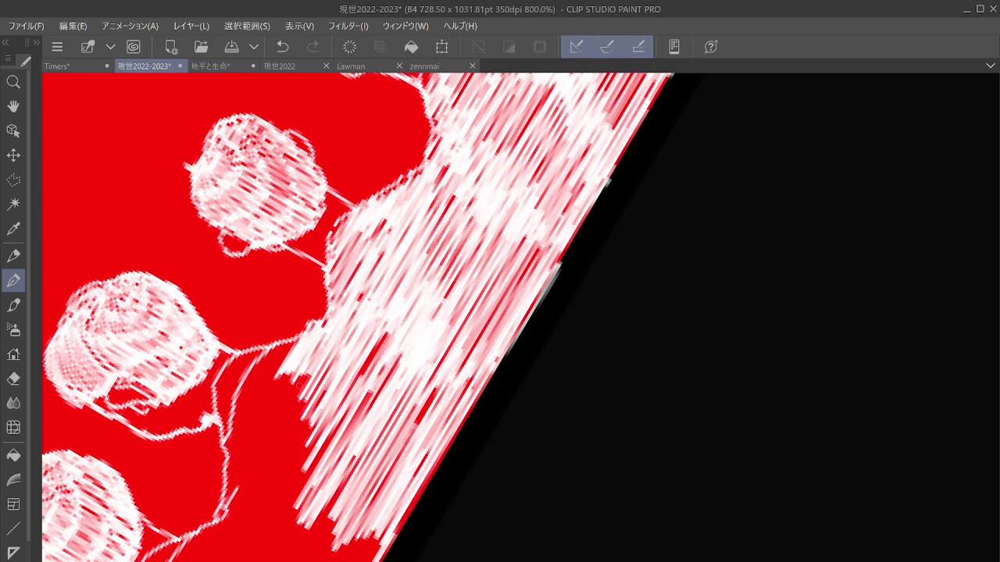
Step: Hatch the fifth figure's collar, left shoulder and arm outline with short diagonal white strokes
{"action": "left_click_drag", "start_coordinate": [297, 339], "coordinate": [269, 384]}
{"action": "left_click_drag", "start_coordinate": [291, 346], "coordinate": [254, 390]}
{"action": "left_click_drag", "start_coordinate": [276, 346], "coordinate": [237, 404]}
{"action": "left_click_drag", "start_coordinate": [263, 357], "coordinate": [240, 390]}
{"action": "left_click_drag", "start_coordinate": [269, 360], "coordinate": [227, 440]}
{"action": "left_click_drag", "start_coordinate": [252, 415], "coordinate": [227, 468]}
{"action": "left_click_drag", "start_coordinate": [248, 440], "coordinate": [223, 509]}
{"action": "left_click_drag", "start_coordinate": [257, 461], "coordinate": [217, 529]}
Step: Fill the fifth figure's back with long white strokes down to the rectangle's bottom edge and cover remaining red gaps
{"action": "left_click_drag", "start_coordinate": [300, 408], "coordinate": [236, 510]}
{"action": "mouse_move", "coordinate": [314, 375]}
{"action": "left_mouse_down"}
{"action": "mouse_move", "coordinate": [242, 478]}
{"action": "mouse_move", "coordinate": [234, 466]}
{"action": "mouse_move", "coordinate": [245, 456]}
{"action": "left_mouse_up"}
{"action": "left_click_drag", "start_coordinate": [336, 360], "coordinate": [242, 508]}
{"action": "left_click_drag", "start_coordinate": [367, 336], "coordinate": [248, 557]}
{"action": "mouse_move", "coordinate": [371, 396]}
{"action": "left_mouse_down"}
{"action": "mouse_move", "coordinate": [268, 561]}
{"action": "mouse_move", "coordinate": [289, 561]}
{"action": "left_mouse_up"}
{"action": "left_click_drag", "start_coordinate": [403, 406], "coordinate": [320, 561]}
{"action": "left_click_drag", "start_coordinate": [412, 430], "coordinate": [340, 561]}
{"action": "left_click_drag", "start_coordinate": [424, 453], "coordinate": [357, 561]}
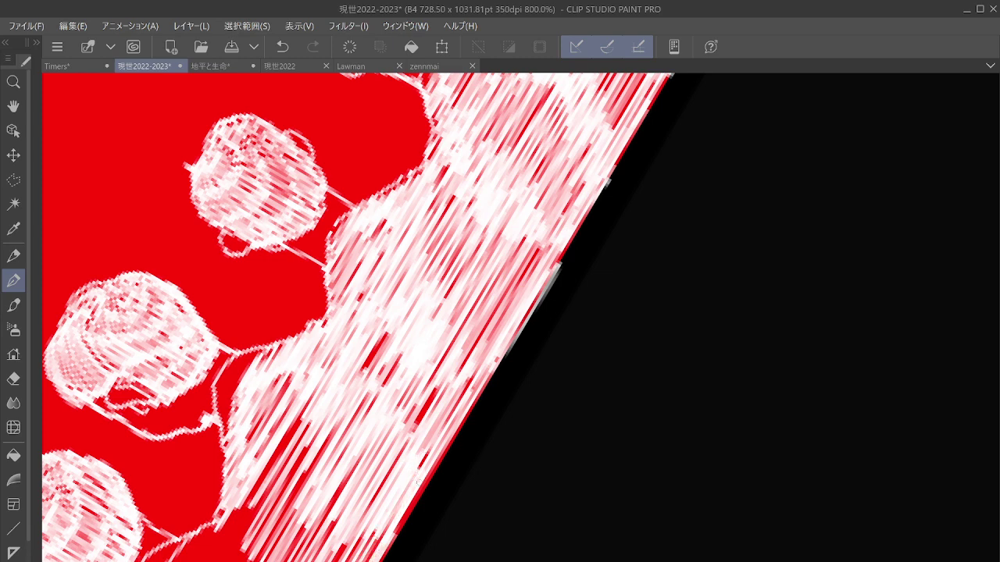
{"action": "left_click_drag", "start_coordinate": [390, 336], "coordinate": [326, 464]}
{"action": "left_click_drag", "start_coordinate": [405, 321], "coordinate": [245, 561]}
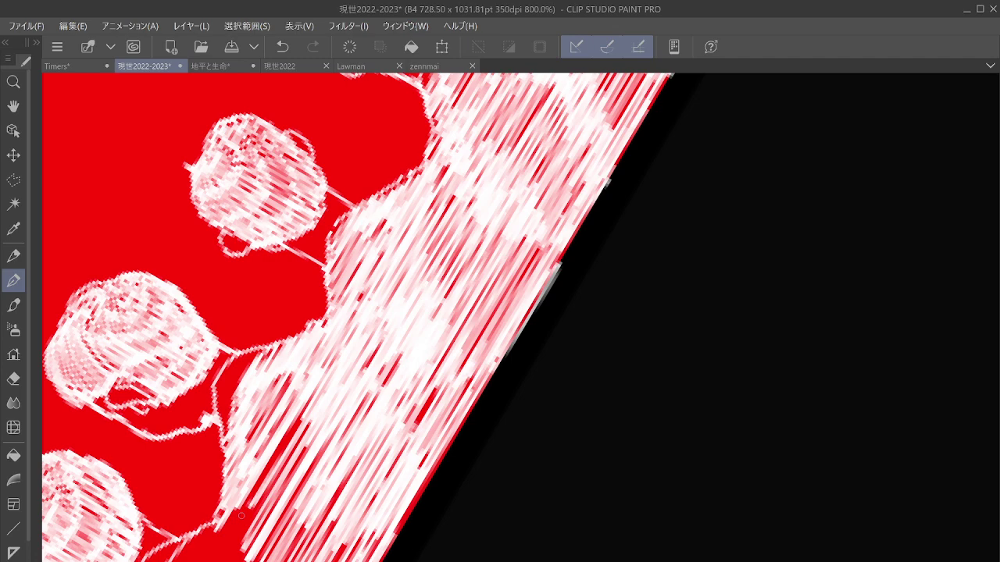
Step: Fill the sixth figure from the right with white hatching down to the rectangle's edge and blend it into the fifth figure's back
{"action": "scroll", "coordinate": [242, 515], "scroll_direction": "down", "scroll_amount": 4}
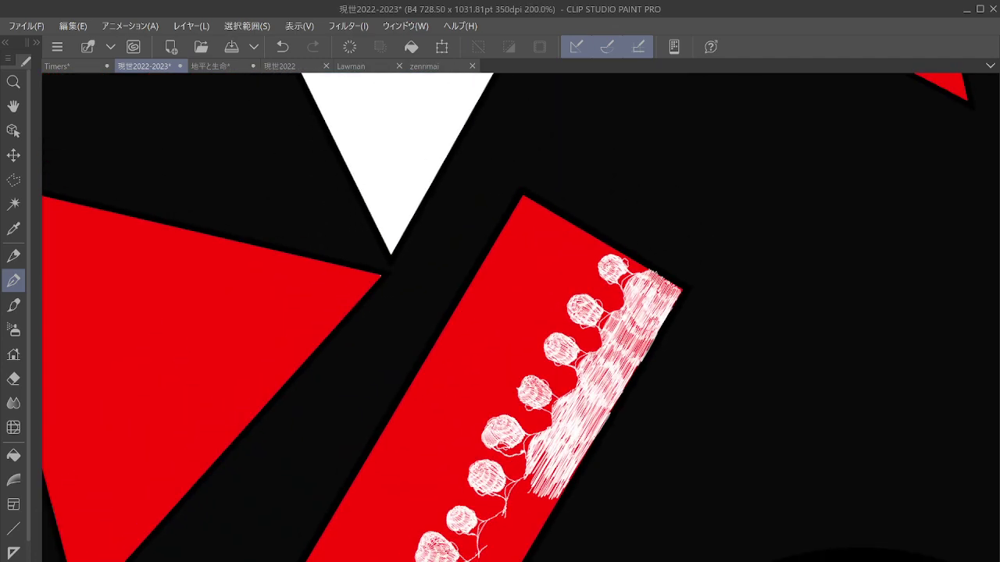
{"action": "scroll", "coordinate": [437, 212], "scroll_direction": "down", "scroll_amount": 2}
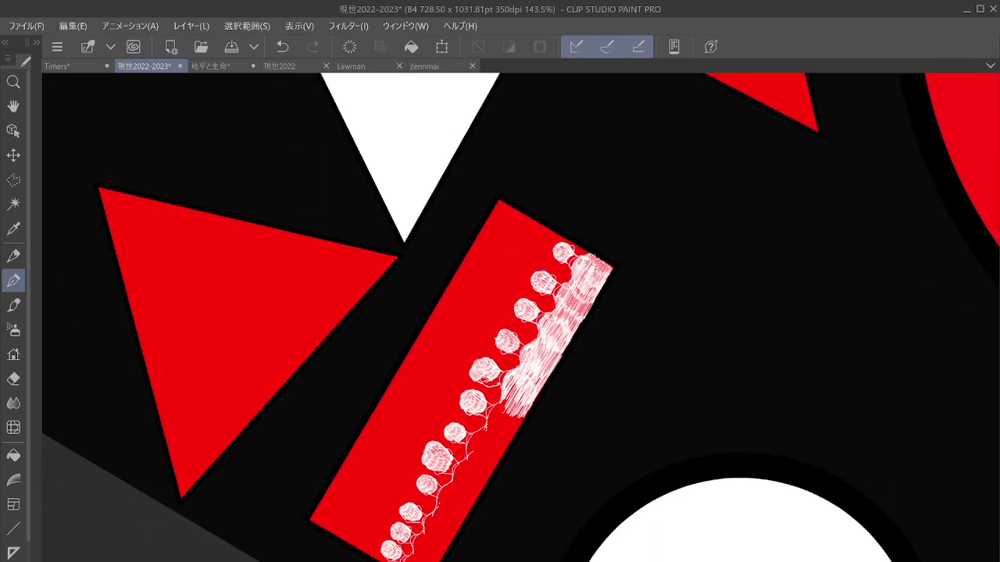
{"action": "left_click_drag", "start_coordinate": [500, 234], "coordinate": [541, 207]}
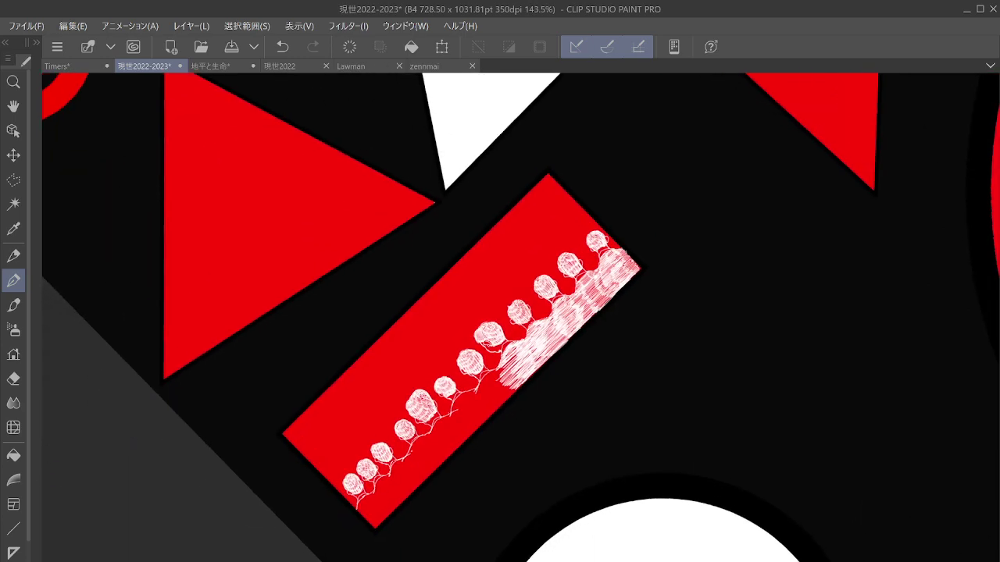
{"action": "scroll", "coordinate": [539, 328], "scroll_direction": "up", "scroll_amount": 4}
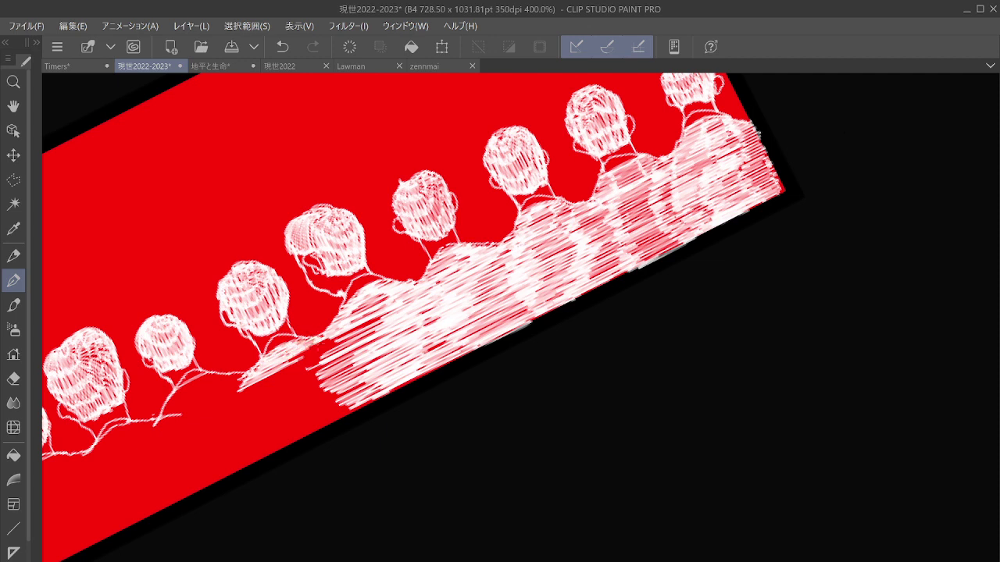
{"action": "left_click_drag", "start_coordinate": [279, 366], "coordinate": [366, 332]}
{"action": "mouse_move", "coordinate": [236, 394]}
{"action": "left_mouse_down"}
{"action": "mouse_move", "coordinate": [341, 341]}
{"action": "mouse_move", "coordinate": [336, 361]}
{"action": "left_mouse_up"}
{"action": "mouse_move", "coordinate": [234, 413]}
{"action": "left_mouse_down"}
{"action": "mouse_move", "coordinate": [337, 364]}
{"action": "mouse_move", "coordinate": [341, 374]}
{"action": "left_mouse_up"}
{"action": "mouse_move", "coordinate": [236, 431]}
{"action": "left_mouse_down"}
{"action": "mouse_move", "coordinate": [350, 376]}
{"action": "mouse_move", "coordinate": [362, 383]}
{"action": "left_mouse_up"}
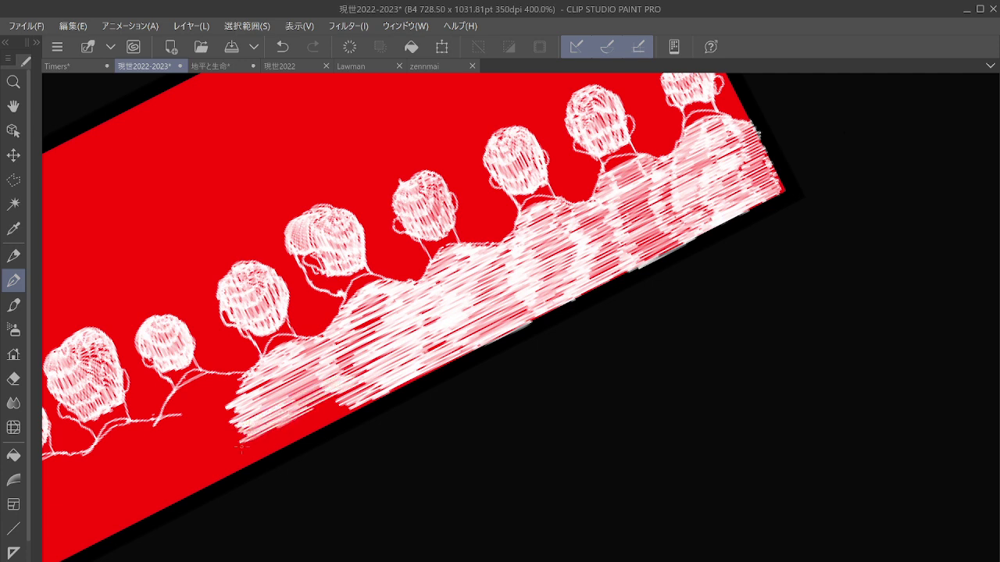
{"action": "mouse_move", "coordinate": [241, 448]}
{"action": "left_mouse_down"}
{"action": "mouse_move", "coordinate": [361, 388]}
{"action": "mouse_move", "coordinate": [367, 398]}
{"action": "mouse_move", "coordinate": [351, 407]}
{"action": "left_mouse_up"}
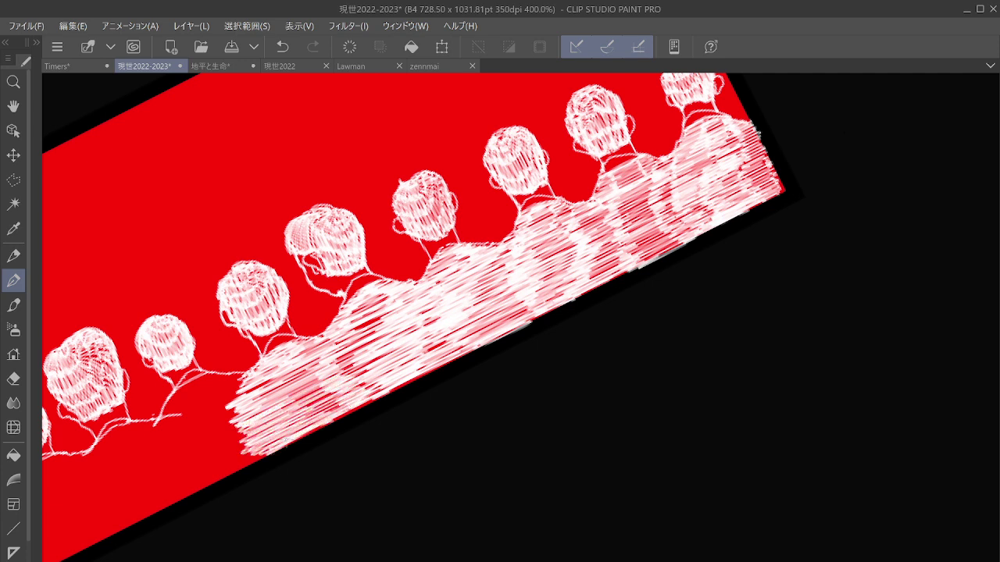
{"action": "left_click_drag", "start_coordinate": [278, 431], "coordinate": [411, 350]}
{"action": "left_click_drag", "start_coordinate": [266, 411], "coordinate": [400, 332]}
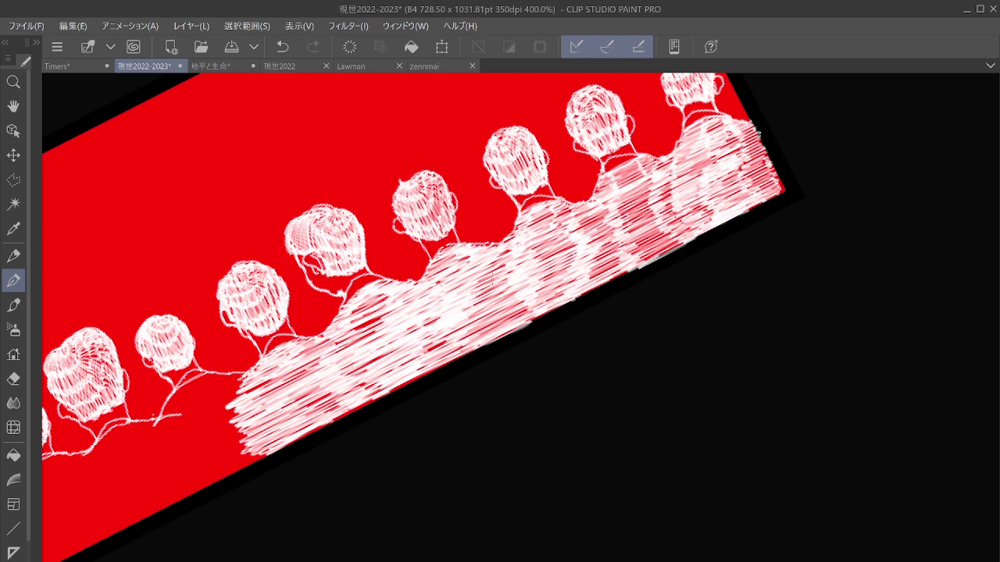
Step: Fill the seventh figure's shoulders and back with diagonal white hatching down to the rectangle's bottom edge
{"action": "left_click_drag", "start_coordinate": [492, 279], "coordinate": [607, 283]}
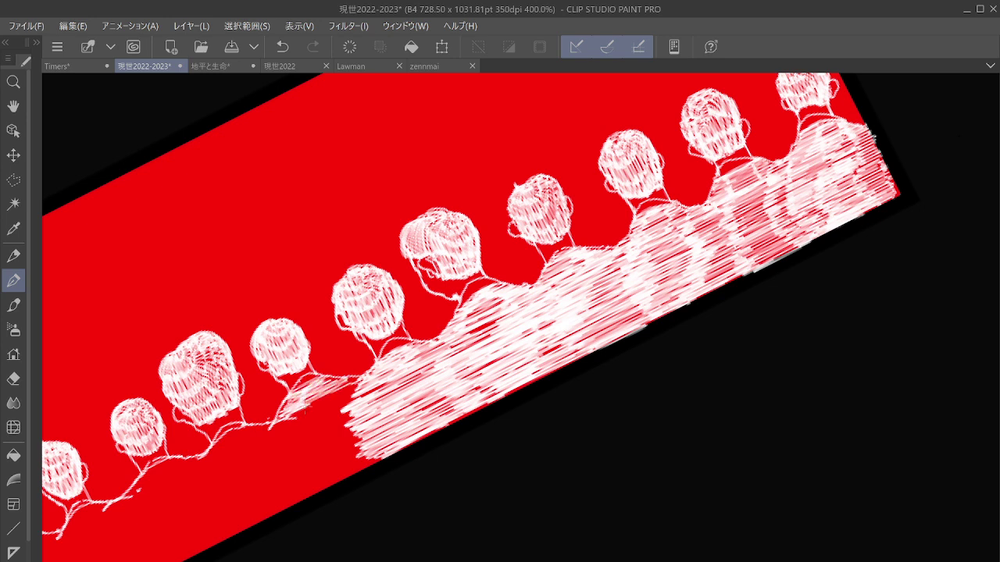
{"action": "mouse_move", "coordinate": [303, 412]}
{"action": "left_mouse_down"}
{"action": "mouse_move", "coordinate": [336, 400]}
{"action": "mouse_move", "coordinate": [282, 430]}
{"action": "mouse_move", "coordinate": [328, 414]}
{"action": "mouse_move", "coordinate": [317, 429]}
{"action": "left_mouse_up"}
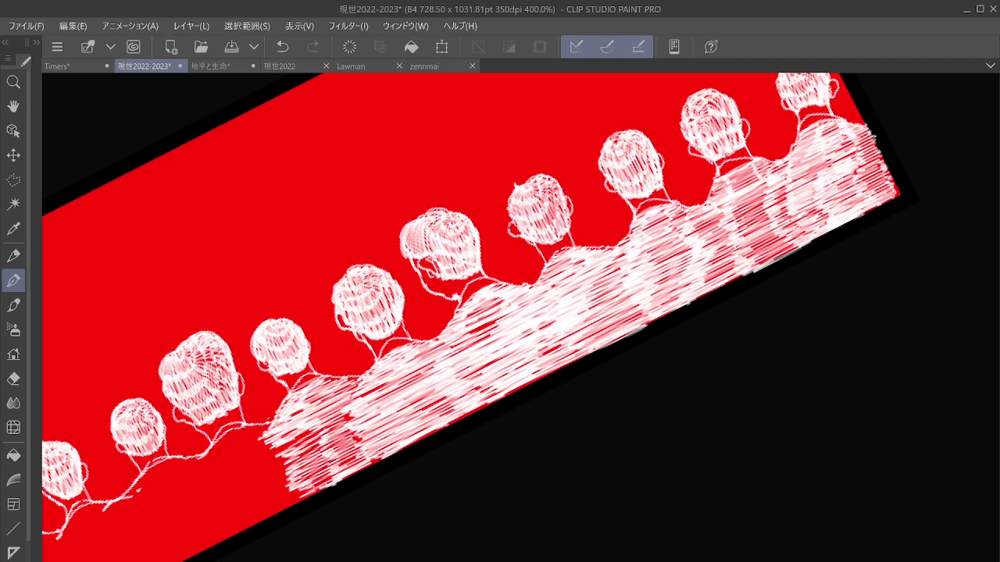
Step: Hatch the eighth figure's shoulders and back in white down to the rectangle's edge, joining it to the seventh figure's clothing
{"action": "left_click_drag", "start_coordinate": [289, 453], "coordinate": [382, 432]}
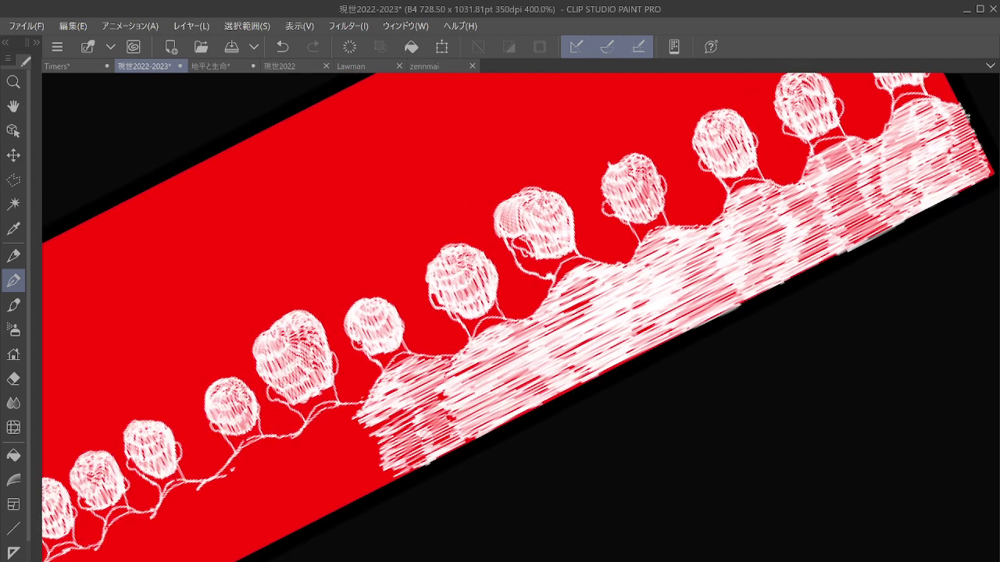
{"action": "left_click_drag", "start_coordinate": [284, 446], "coordinate": [329, 415]}
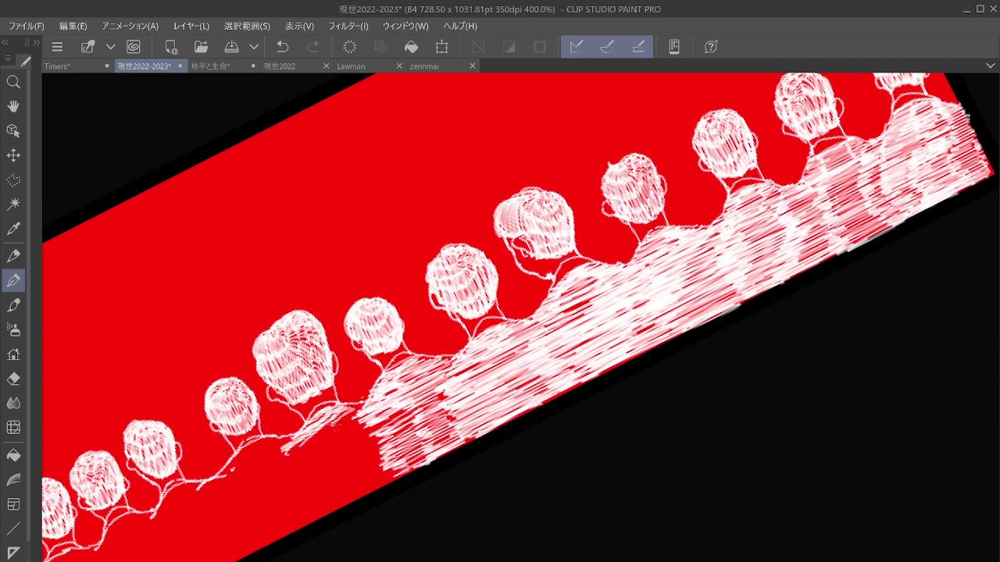
{"action": "mouse_move", "coordinate": [289, 457]}
{"action": "left_mouse_down"}
{"action": "mouse_move", "coordinate": [352, 422]}
{"action": "mouse_move", "coordinate": [353, 435]}
{"action": "left_mouse_up"}
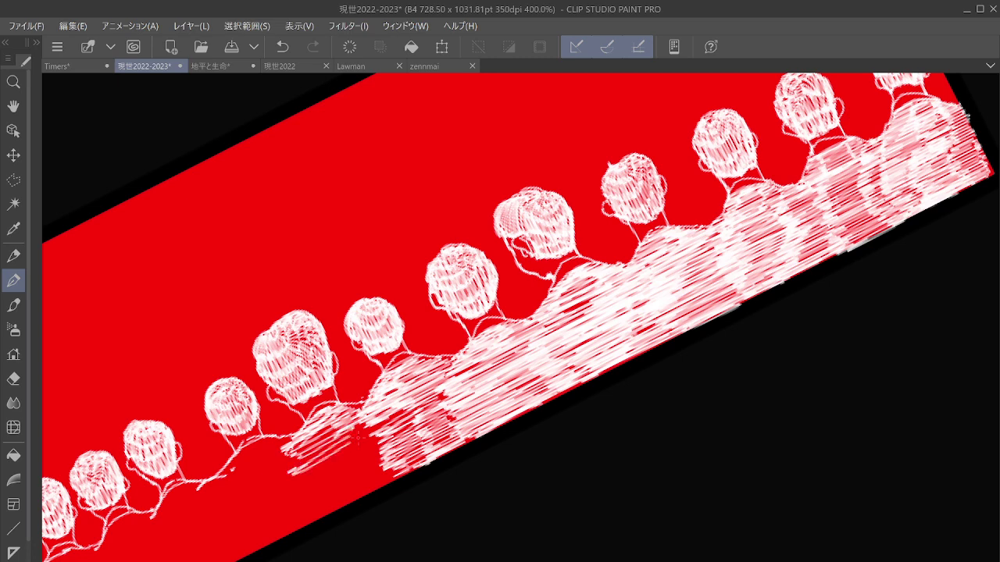
{"action": "mouse_move", "coordinate": [294, 482]}
{"action": "left_mouse_down"}
{"action": "mouse_move", "coordinate": [367, 439]}
{"action": "mouse_move", "coordinate": [369, 454]}
{"action": "left_mouse_up"}
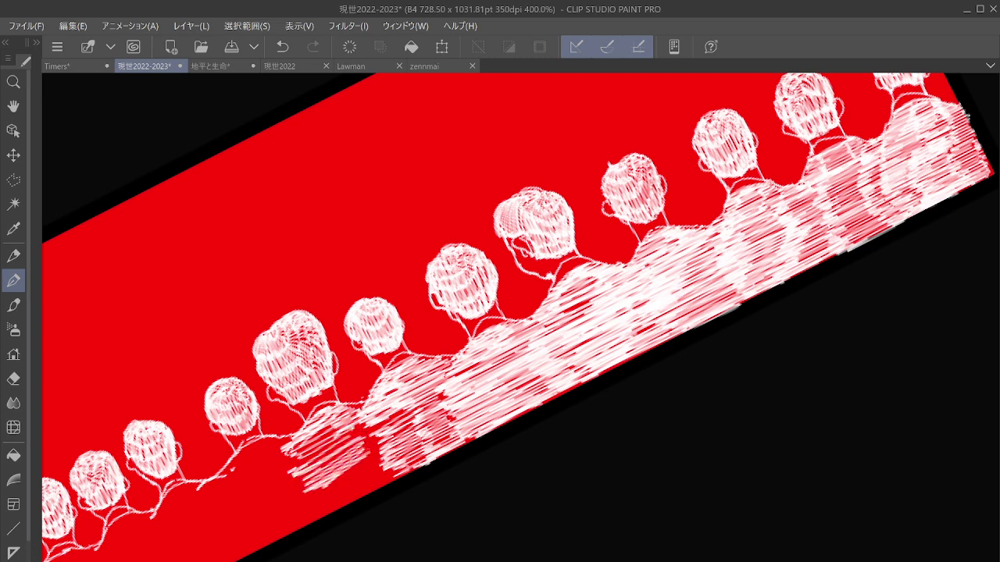
{"action": "mouse_move", "coordinate": [296, 447]}
{"action": "left_mouse_down"}
{"action": "mouse_move", "coordinate": [343, 419]}
{"action": "mouse_move", "coordinate": [394, 413]}
{"action": "left_mouse_up"}
{"action": "left_click_drag", "start_coordinate": [327, 456], "coordinate": [409, 411]}
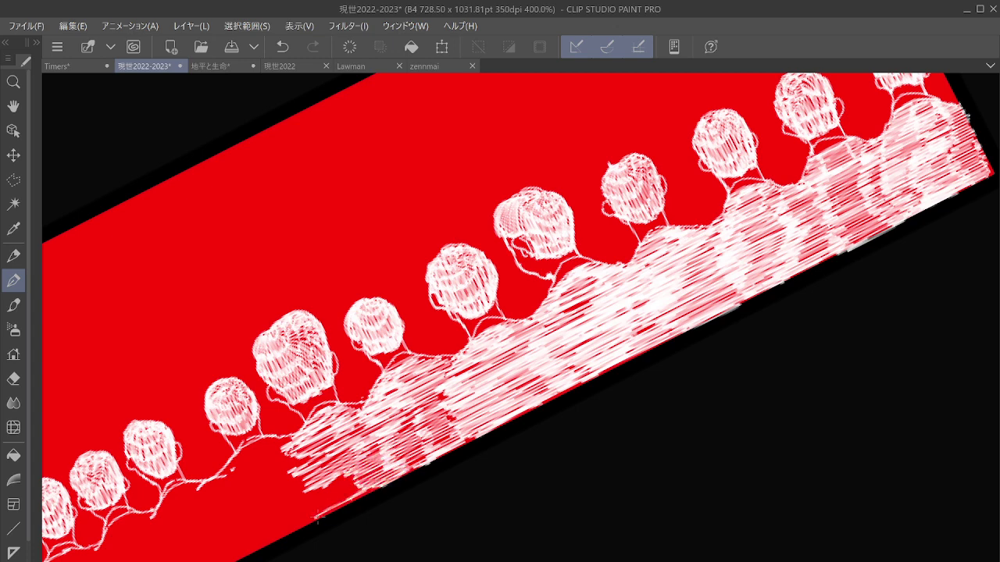
{"action": "left_click_drag", "start_coordinate": [300, 516], "coordinate": [374, 471]}
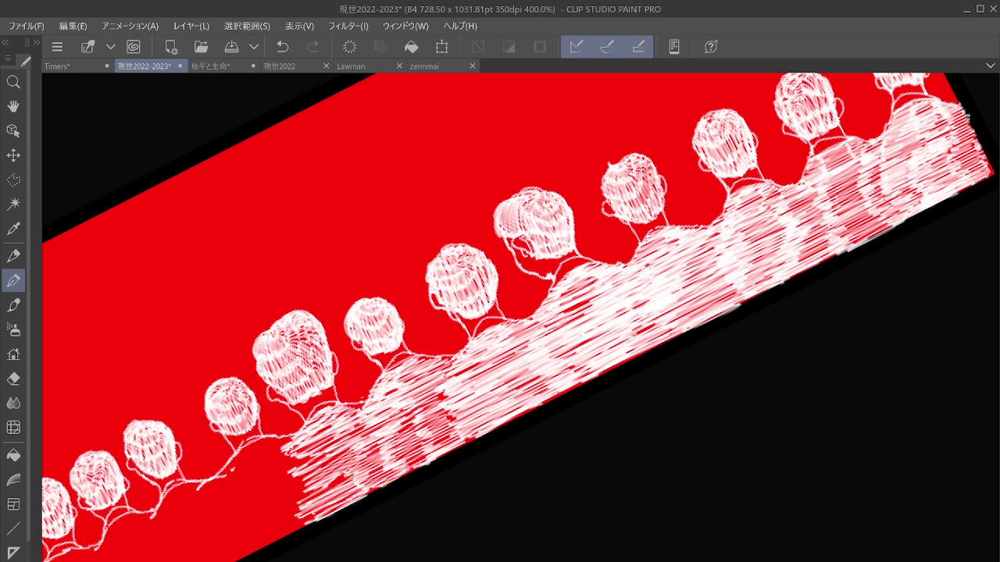
Step: Fill the ninth figure's left shoulder, arm and back with diagonal white hatching down to the rectangle's bottom edge
{"action": "mouse_move", "coordinate": [288, 497]}
{"action": "left_mouse_down"}
{"action": "mouse_move", "coordinate": [353, 460]}
{"action": "mouse_move", "coordinate": [348, 452]}
{"action": "left_mouse_up"}
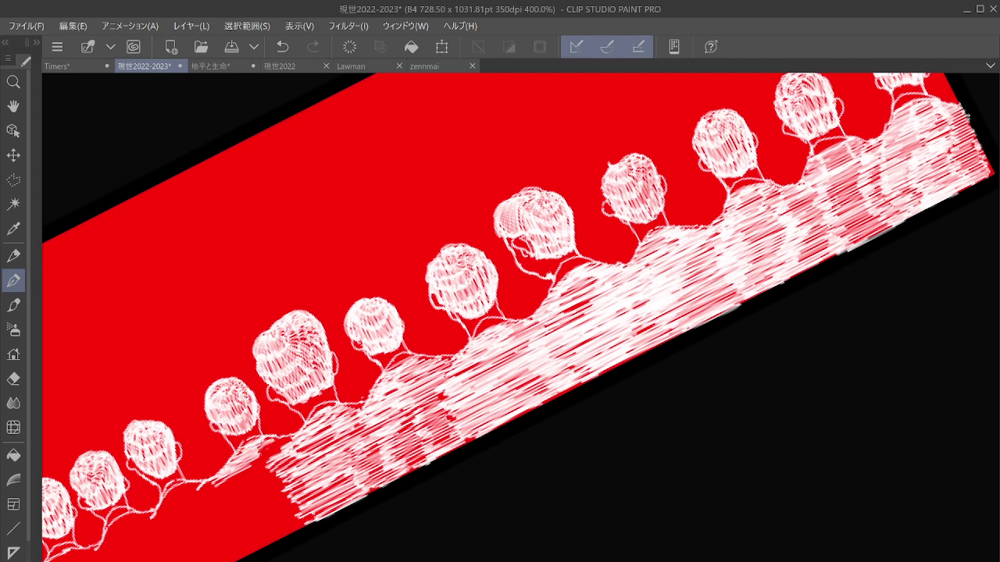
{"action": "left_click_drag", "start_coordinate": [216, 488], "coordinate": [275, 450]}
{"action": "mouse_move", "coordinate": [219, 488]}
{"action": "left_mouse_down"}
{"action": "mouse_move", "coordinate": [275, 453]}
{"action": "mouse_move", "coordinate": [269, 461]}
{"action": "left_mouse_up"}
{"action": "left_click_drag", "start_coordinate": [215, 495], "coordinate": [289, 457]}
{"action": "left_click_drag", "start_coordinate": [215, 502], "coordinate": [294, 459]}
{"action": "mouse_move", "coordinate": [214, 507]}
{"action": "left_mouse_down"}
{"action": "mouse_move", "coordinate": [297, 461]}
{"action": "mouse_move", "coordinate": [301, 472]}
{"action": "left_mouse_up"}
{"action": "mouse_move", "coordinate": [209, 533]}
{"action": "left_mouse_down"}
{"action": "mouse_move", "coordinate": [319, 466]}
{"action": "mouse_move", "coordinate": [319, 483]}
{"action": "left_mouse_up"}
{"action": "mouse_move", "coordinate": [227, 547]}
{"action": "left_mouse_down"}
{"action": "mouse_move", "coordinate": [324, 487]}
{"action": "mouse_move", "coordinate": [339, 497]}
{"action": "left_mouse_up"}
{"action": "left_click_drag", "start_coordinate": [256, 551], "coordinate": [331, 506]}
{"action": "mouse_move", "coordinate": [219, 561]}
{"action": "left_mouse_down"}
{"action": "mouse_move", "coordinate": [300, 518]}
{"action": "mouse_move", "coordinate": [285, 524]}
{"action": "left_mouse_up"}
Step: Overlay long white strokes across the seventh, eighth and ninth figures' backs to blend their hatching and cover red gaps
{"action": "left_click_drag", "start_coordinate": [265, 517], "coordinate": [355, 473]}
{"action": "left_click_drag", "start_coordinate": [265, 497], "coordinate": [394, 439]}
{"action": "left_click_drag", "start_coordinate": [260, 480], "coordinate": [389, 424]}
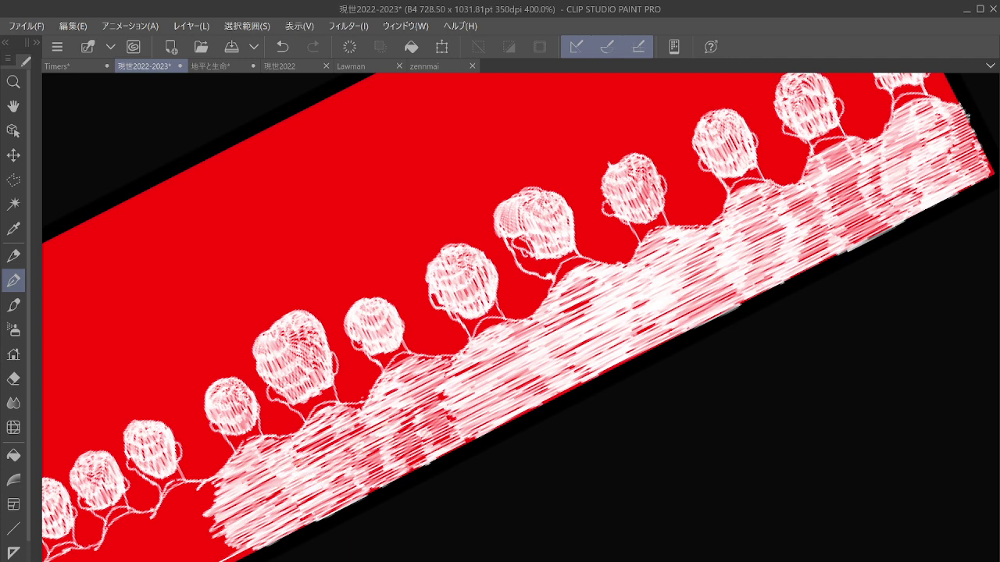
{"action": "left_click_drag", "start_coordinate": [308, 449], "coordinate": [381, 410]}
{"action": "left_click_drag", "start_coordinate": [305, 440], "coordinate": [364, 409]}
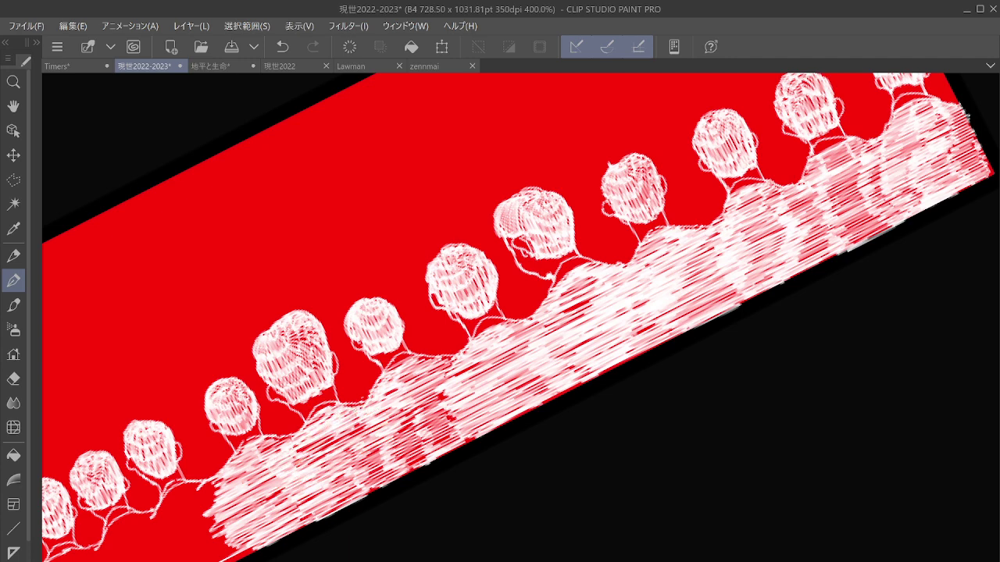
{"action": "left_click_drag", "start_coordinate": [388, 425], "coordinate": [506, 365]}
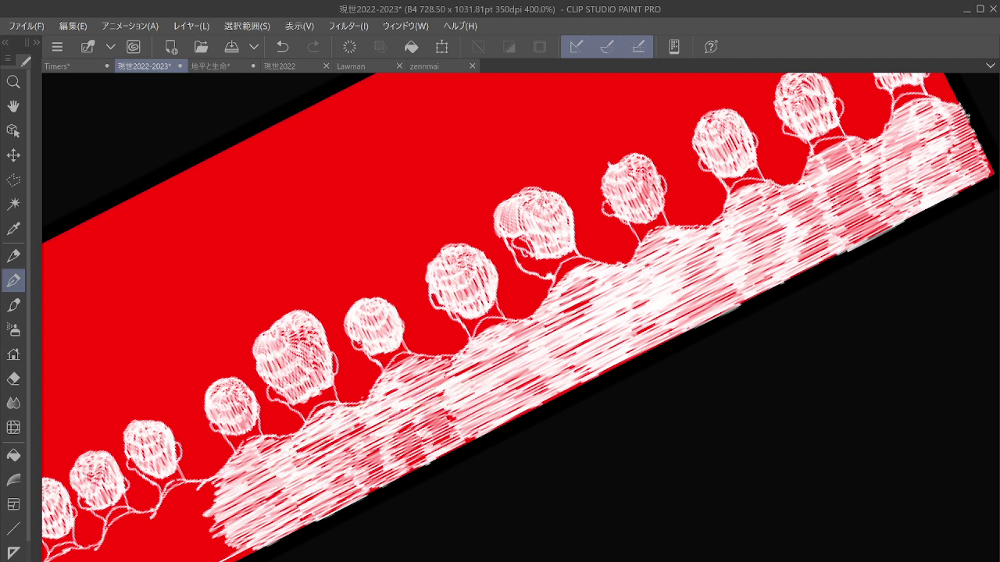
{"action": "left_click_drag", "start_coordinate": [272, 506], "coordinate": [441, 414]}
{"action": "left_click_drag", "start_coordinate": [210, 561], "coordinate": [459, 415]}
{"action": "left_click_drag", "start_coordinate": [251, 534], "coordinate": [312, 492]}
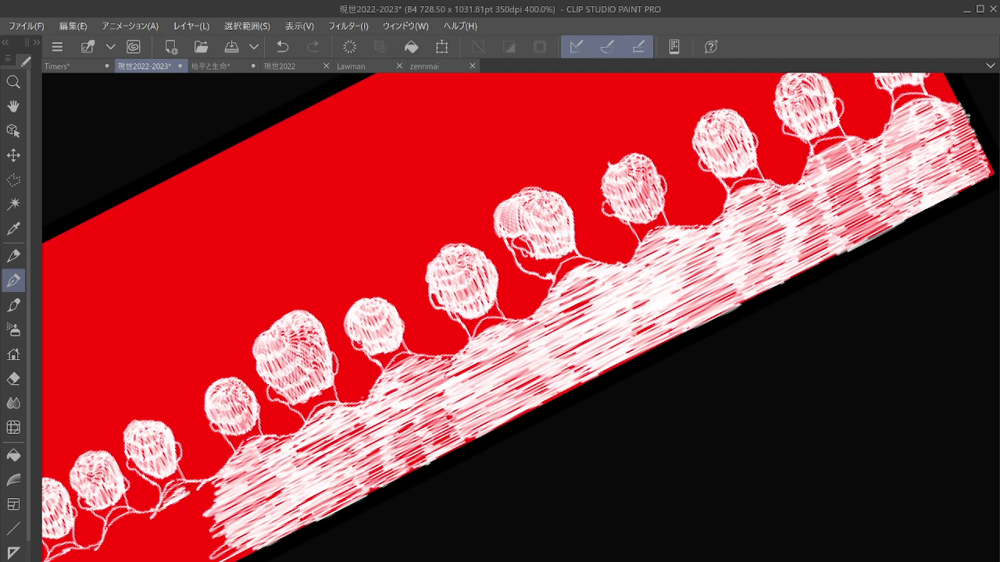
Step: Hatch the tenth figure's collar, shoulders and back with diagonal white strokes, joining it to the ninth figure's clothing
{"action": "left_click_drag", "start_coordinate": [190, 475], "coordinate": [439, 447]}
{"action": "left_click_drag", "start_coordinate": [485, 510], "coordinate": [602, 505]}
{"action": "left_click_drag", "start_coordinate": [310, 449], "coordinate": [336, 430]}
{"action": "mouse_move", "coordinate": [311, 438]}
{"action": "left_mouse_down"}
{"action": "mouse_move", "coordinate": [336, 421]}
{"action": "mouse_move", "coordinate": [342, 401]}
{"action": "left_mouse_up"}
{"action": "mouse_move", "coordinate": [329, 406]}
{"action": "left_mouse_down"}
{"action": "mouse_move", "coordinate": [355, 390]}
{"action": "mouse_move", "coordinate": [394, 391]}
{"action": "mouse_move", "coordinate": [325, 462]}
{"action": "mouse_move", "coordinate": [320, 482]}
{"action": "mouse_move", "coordinate": [457, 422]}
{"action": "mouse_move", "coordinate": [297, 523]}
{"action": "mouse_move", "coordinate": [482, 450]}
{"action": "mouse_move", "coordinate": [492, 457]}
{"action": "mouse_move", "coordinate": [461, 488]}
{"action": "mouse_move", "coordinate": [437, 547]}
{"action": "mouse_move", "coordinate": [515, 547]}
{"action": "mouse_move", "coordinate": [469, 479]}
{"action": "mouse_move", "coordinate": [407, 438]}
{"action": "mouse_move", "coordinate": [281, 469]}
{"action": "mouse_move", "coordinate": [313, 453]}
{"action": "left_mouse_up"}
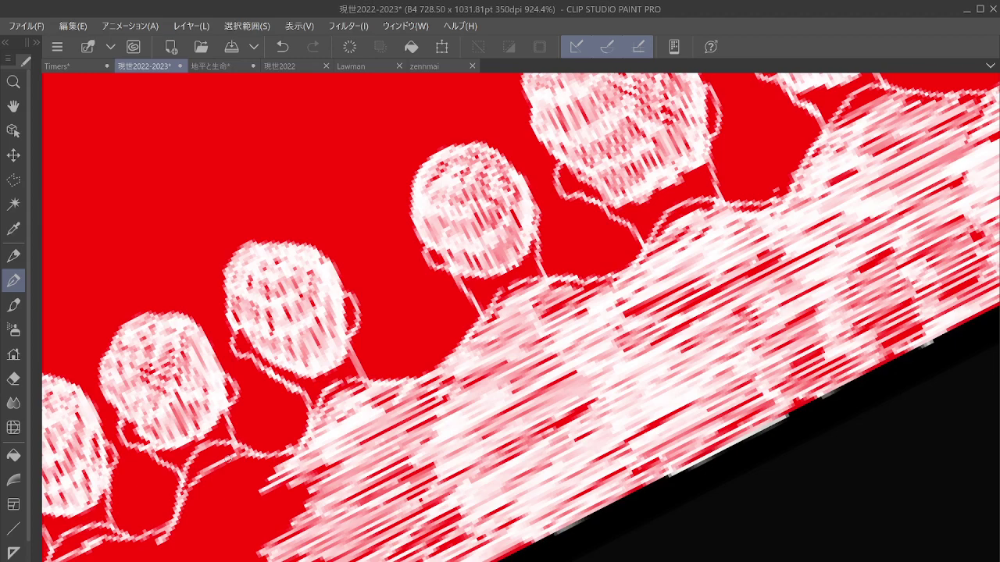
Step: Hatch the eleventh figure's shoulders and back with diagonal white strokes, joining it to the tenth figure's clothing
{"action": "left_click_drag", "start_coordinate": [194, 489], "coordinate": [225, 475]}
{"action": "left_click_drag", "start_coordinate": [191, 486], "coordinate": [248, 453]}
{"action": "left_click_drag", "start_coordinate": [214, 479], "coordinate": [272, 457]}
{"action": "left_click_drag", "start_coordinate": [202, 498], "coordinate": [297, 456]}
{"action": "left_click_drag", "start_coordinate": [205, 513], "coordinate": [289, 475]}
{"action": "left_click_drag", "start_coordinate": [192, 534], "coordinate": [291, 482]}
{"action": "left_click_drag", "start_coordinate": [161, 545], "coordinate": [234, 502]}
{"action": "mouse_move", "coordinate": [162, 539]}
{"action": "left_mouse_down"}
{"action": "mouse_move", "coordinate": [249, 496]}
{"action": "mouse_move", "coordinate": [236, 492]}
{"action": "left_mouse_up"}
{"action": "left_click_drag", "start_coordinate": [178, 519], "coordinate": [226, 478]}
{"action": "left_click_drag", "start_coordinate": [211, 504], "coordinate": [240, 489]}
{"action": "left_click_drag", "start_coordinate": [180, 541], "coordinate": [286, 483]}
{"action": "left_click_drag", "start_coordinate": [157, 559], "coordinate": [328, 470]}
{"action": "mouse_move", "coordinate": [203, 559]}
{"action": "left_mouse_down"}
{"action": "mouse_move", "coordinate": [331, 489]}
{"action": "mouse_move", "coordinate": [320, 519]}
{"action": "left_mouse_up"}
{"action": "mouse_move", "coordinate": [278, 561]}
{"action": "left_mouse_down"}
{"action": "mouse_move", "coordinate": [339, 533]}
{"action": "mouse_move", "coordinate": [344, 553]}
{"action": "left_mouse_up"}
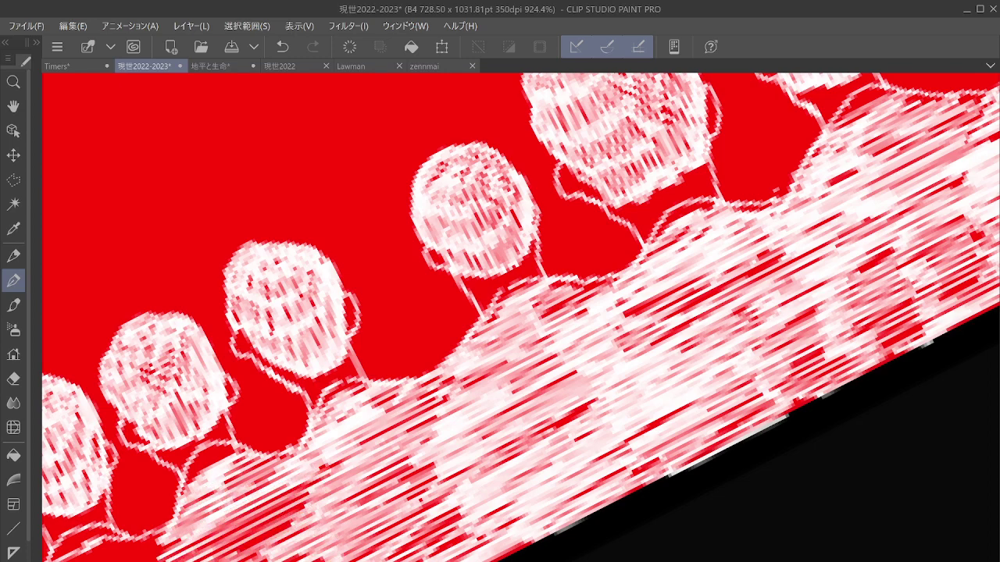
{"action": "left_click_drag", "start_coordinate": [543, 363], "coordinate": [463, 438]}
{"action": "left_click_drag", "start_coordinate": [601, 329], "coordinate": [526, 387]}
Step: Hatch the twelfth figure's shoulders and back with diagonal white strokes, joining it to the eleventh figure's clothing
{"action": "left_click_drag", "start_coordinate": [600, 281], "coordinate": [630, 212]}
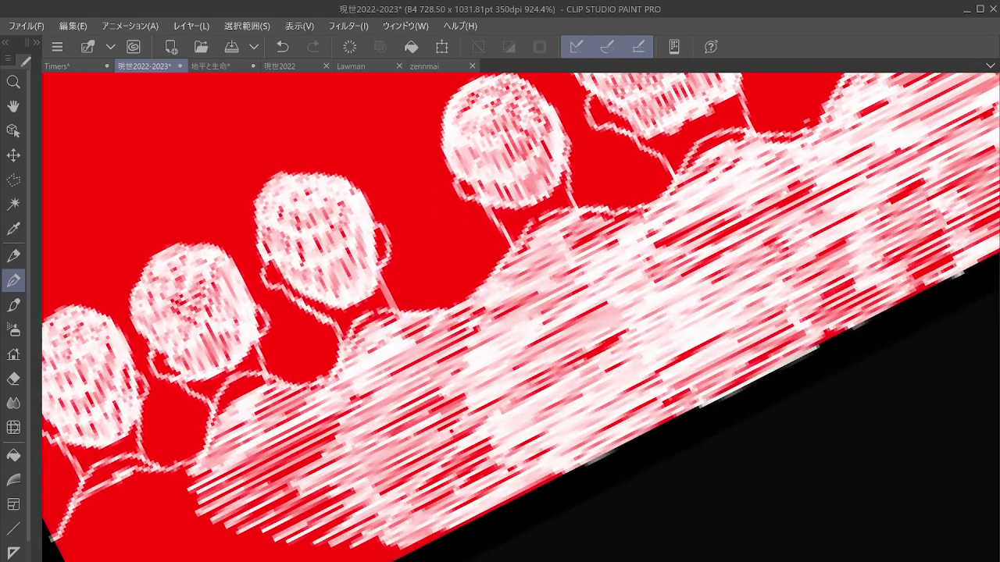
{"action": "left_click_drag", "start_coordinate": [80, 502], "coordinate": [88, 497]}
{"action": "left_click_drag", "start_coordinate": [76, 504], "coordinate": [100, 491]}
{"action": "left_click_drag", "start_coordinate": [77, 511], "coordinate": [105, 498]}
{"action": "mouse_move", "coordinate": [66, 529]}
{"action": "left_mouse_down"}
{"action": "mouse_move", "coordinate": [109, 504]}
{"action": "mouse_move", "coordinate": [108, 513]}
{"action": "left_mouse_up"}
{"action": "mouse_move", "coordinate": [61, 544]}
{"action": "left_mouse_down"}
{"action": "mouse_move", "coordinate": [168, 481]}
{"action": "mouse_move", "coordinate": [101, 500]}
{"action": "mouse_move", "coordinate": [191, 468]}
{"action": "mouse_move", "coordinate": [125, 522]}
{"action": "mouse_move", "coordinate": [230, 473]}
{"action": "mouse_move", "coordinate": [234, 488]}
{"action": "mouse_move", "coordinate": [342, 480]}
{"action": "mouse_move", "coordinate": [359, 496]}
{"action": "left_mouse_up"}
{"action": "left_click_drag", "start_coordinate": [254, 560], "coordinate": [362, 509]}
{"action": "mouse_move", "coordinate": [299, 559]}
{"action": "left_mouse_down"}
{"action": "mouse_move", "coordinate": [398, 503]}
{"action": "mouse_move", "coordinate": [406, 519]}
{"action": "left_mouse_up"}
{"action": "mouse_move", "coordinate": [343, 560]}
{"action": "left_mouse_down"}
{"action": "mouse_move", "coordinate": [411, 529]}
{"action": "mouse_move", "coordinate": [389, 558]}
{"action": "left_mouse_up"}
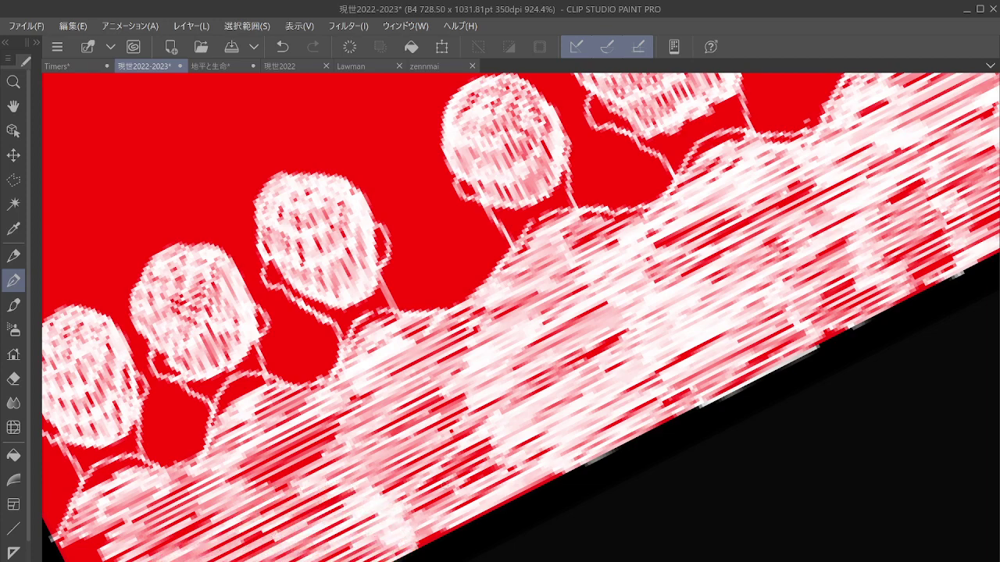
Step: Extend the white hatching over the twelfth figure's left arm out to the red rectangle's left edge
{"action": "scroll", "coordinate": [406, 436], "scroll_direction": "down", "scroll_amount": 3}
{"action": "left_click_drag", "start_coordinate": [406, 436], "coordinate": [476, 375]}
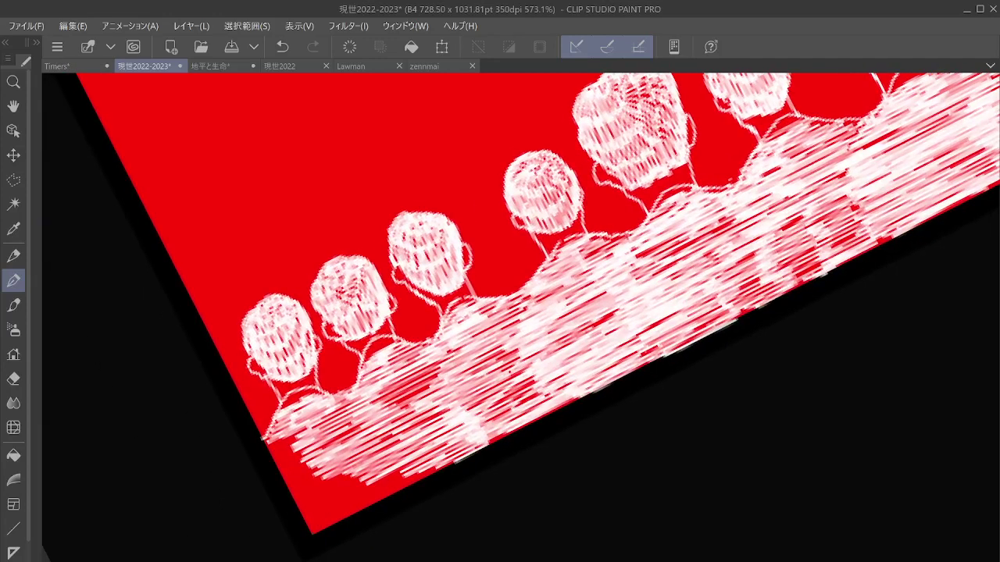
{"action": "left_click_drag", "start_coordinate": [269, 441], "coordinate": [277, 437]}
{"action": "scroll", "coordinate": [440, 526], "scroll_direction": "up", "scroll_amount": 5}
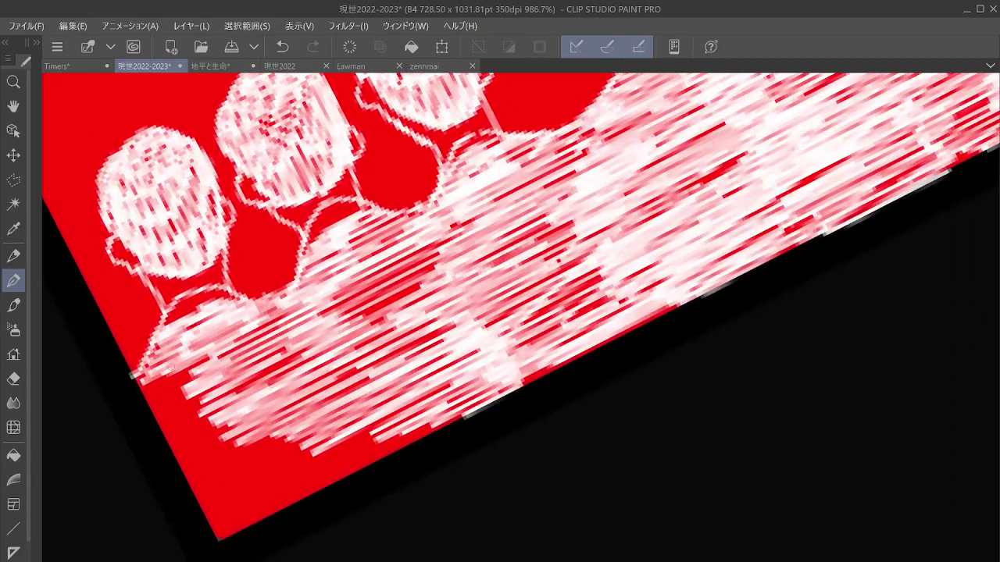
{"action": "left_click_drag", "start_coordinate": [147, 370], "coordinate": [169, 359]}
{"action": "left_click_drag", "start_coordinate": [144, 381], "coordinate": [205, 356]}
{"action": "left_click_drag", "start_coordinate": [154, 391], "coordinate": [216, 363]}
{"action": "left_click_drag", "start_coordinate": [154, 400], "coordinate": [208, 382]}
{"action": "mouse_move", "coordinate": [158, 418]}
{"action": "left_mouse_down"}
{"action": "mouse_move", "coordinate": [208, 392]}
{"action": "mouse_move", "coordinate": [204, 402]}
{"action": "left_mouse_up"}
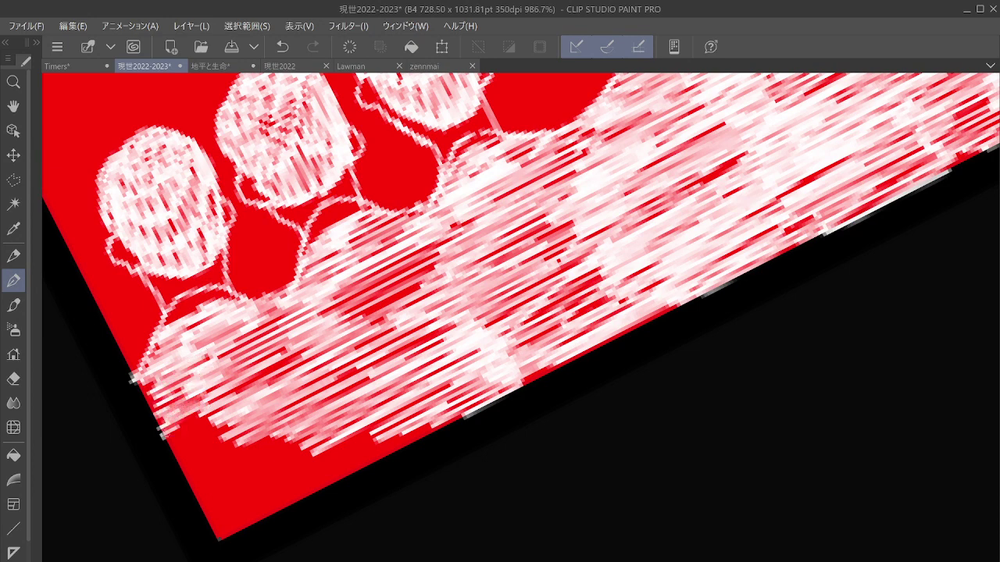
Step: Fill the red rectangle's lower-left corner below the twelfth figure with diagonal white hatching down to both edges
{"action": "left_click_drag", "start_coordinate": [165, 439], "coordinate": [219, 410]}
{"action": "left_click_drag", "start_coordinate": [177, 461], "coordinate": [227, 430]}
{"action": "left_click_drag", "start_coordinate": [185, 480], "coordinate": [329, 413]}
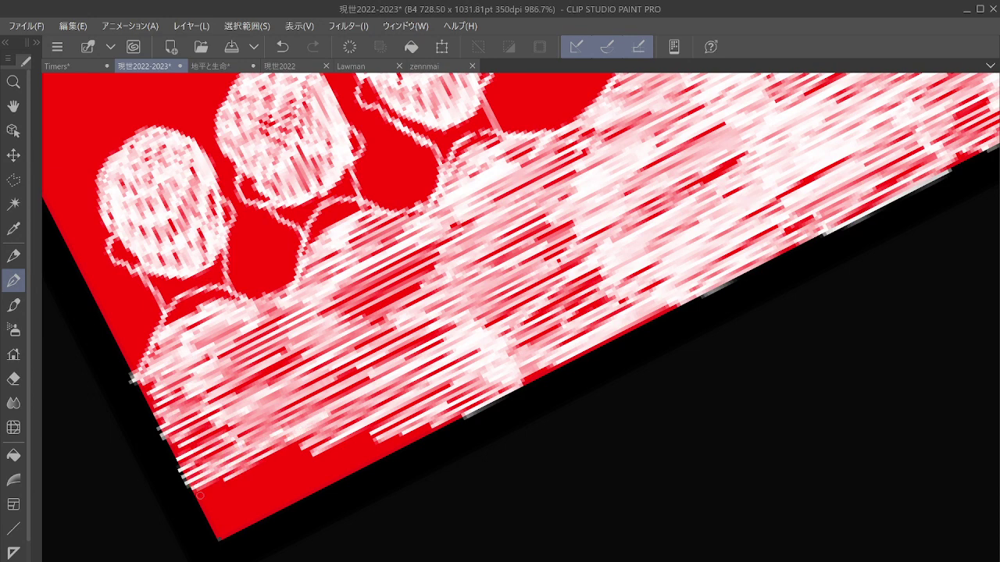
{"action": "mouse_move", "coordinate": [199, 500]}
{"action": "left_mouse_down"}
{"action": "mouse_move", "coordinate": [352, 416]}
{"action": "mouse_move", "coordinate": [289, 464]}
{"action": "left_mouse_up"}
{"action": "left_click_drag", "start_coordinate": [211, 516], "coordinate": [281, 485]}
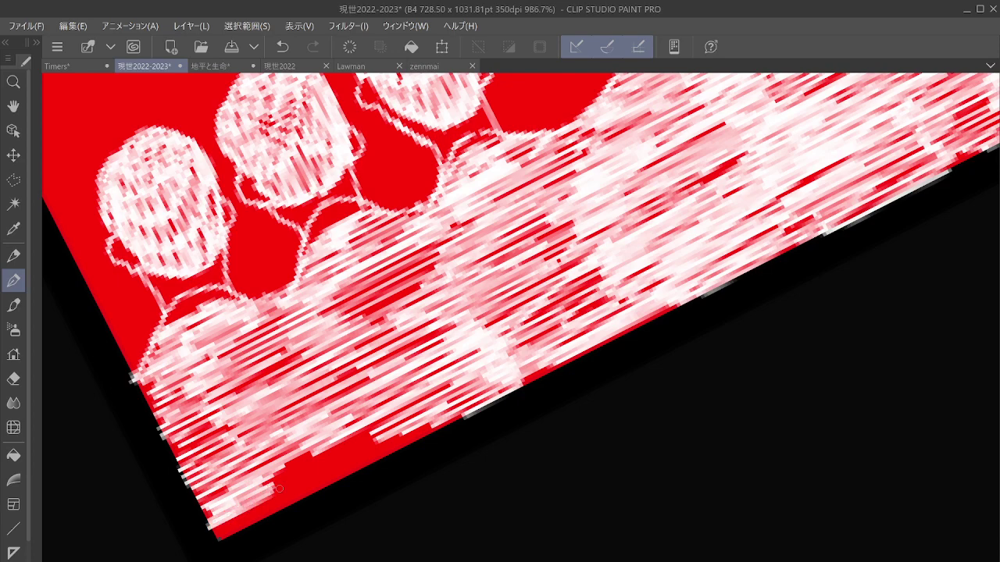
{"action": "left_click_drag", "start_coordinate": [213, 535], "coordinate": [335, 475]}
{"action": "mouse_move", "coordinate": [250, 508]}
{"action": "left_mouse_down"}
{"action": "mouse_move", "coordinate": [438, 422]}
{"action": "mouse_move", "coordinate": [426, 403]}
{"action": "left_mouse_up"}
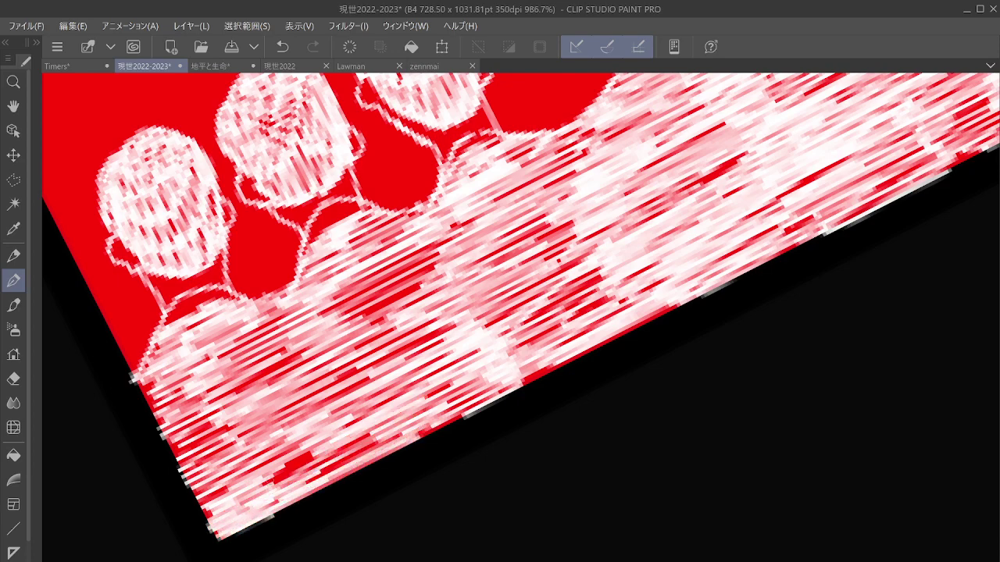
Step: Overlay long white strokes across the backs of the last three figures to cover the remaining red gaps
{"action": "left_click_drag", "start_coordinate": [246, 477], "coordinate": [453, 336]}
{"action": "left_click_drag", "start_coordinate": [223, 383], "coordinate": [468, 281]}
{"action": "left_click_drag", "start_coordinate": [238, 336], "coordinate": [497, 174]}
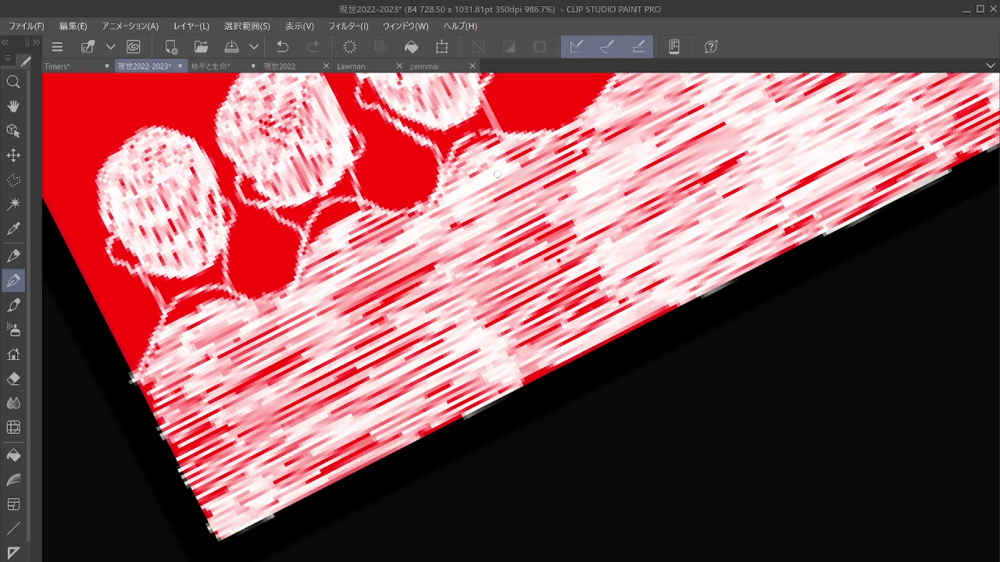
Step: Save the open illustrations 現世2022-2023, Timers and 地平と生命
{"action": "scroll", "coordinate": [512, 336], "scroll_direction": "down", "scroll_amount": 8}
{"action": "scroll", "coordinate": [610, 340], "scroll_direction": "down", "scroll_amount": 6}
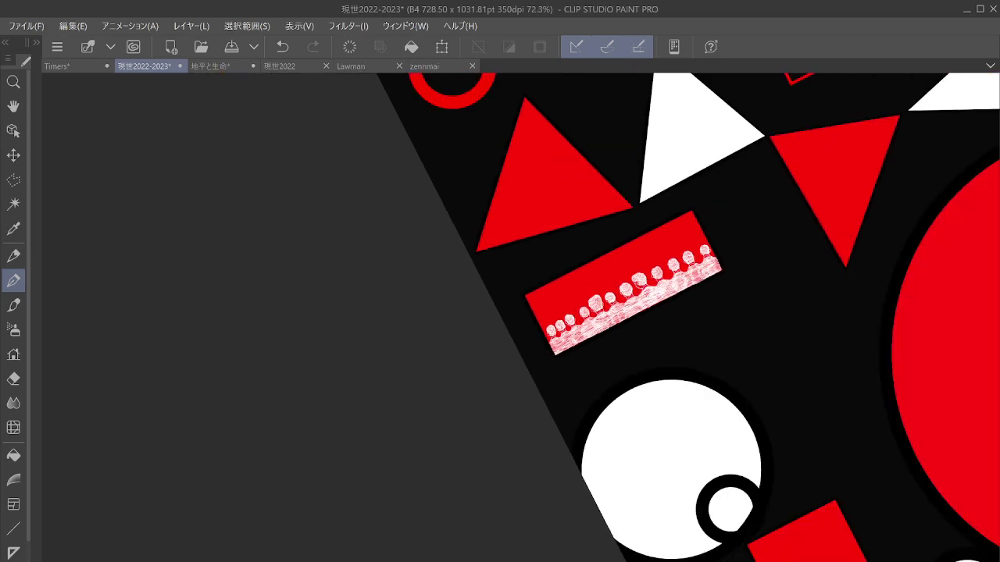
{"action": "scroll", "coordinate": [523, 366], "scroll_direction": "down", "scroll_amount": 3}
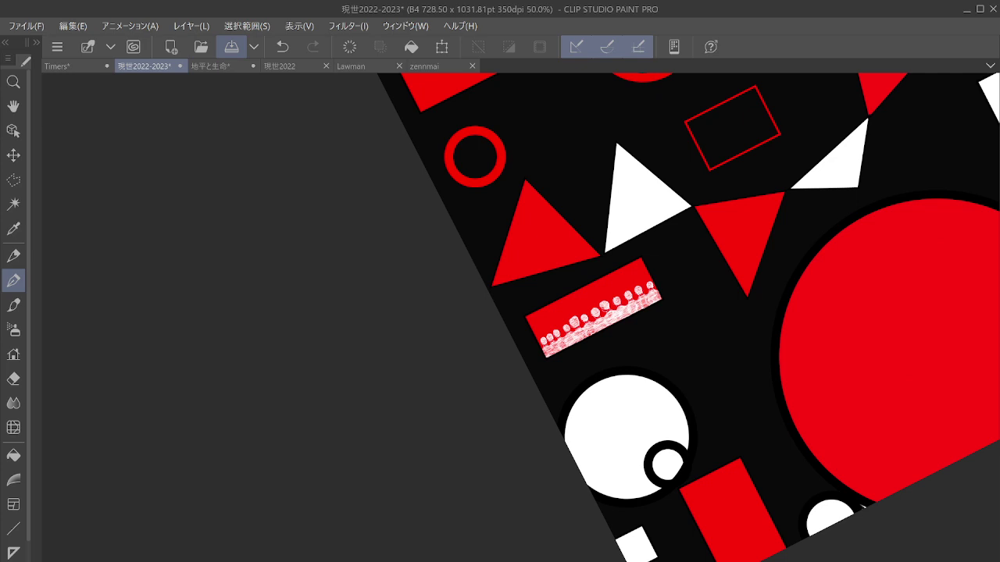
{"action": "key", "text": "ctrl+s"}
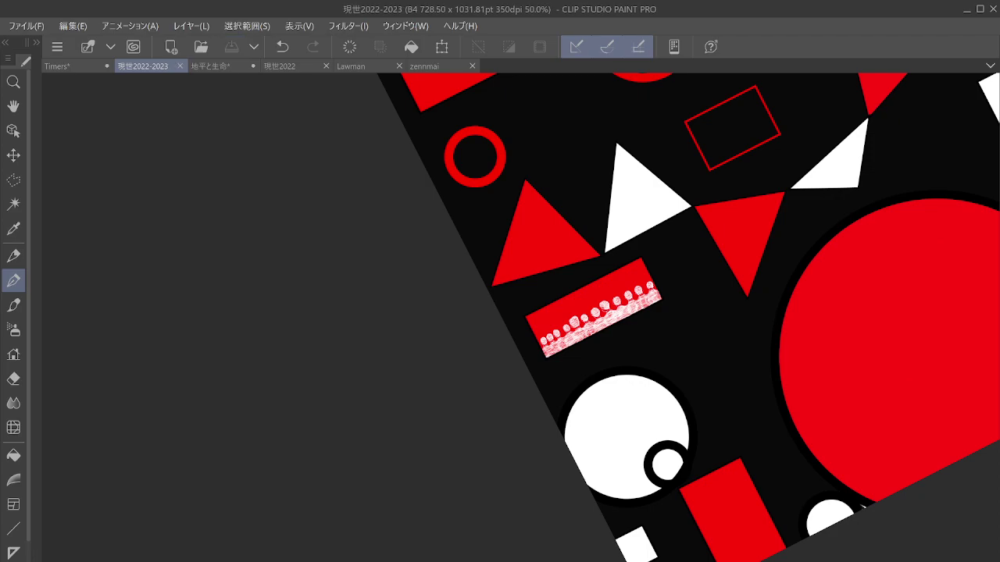
{"action": "key", "text": "ctrl+shift+Tab"}
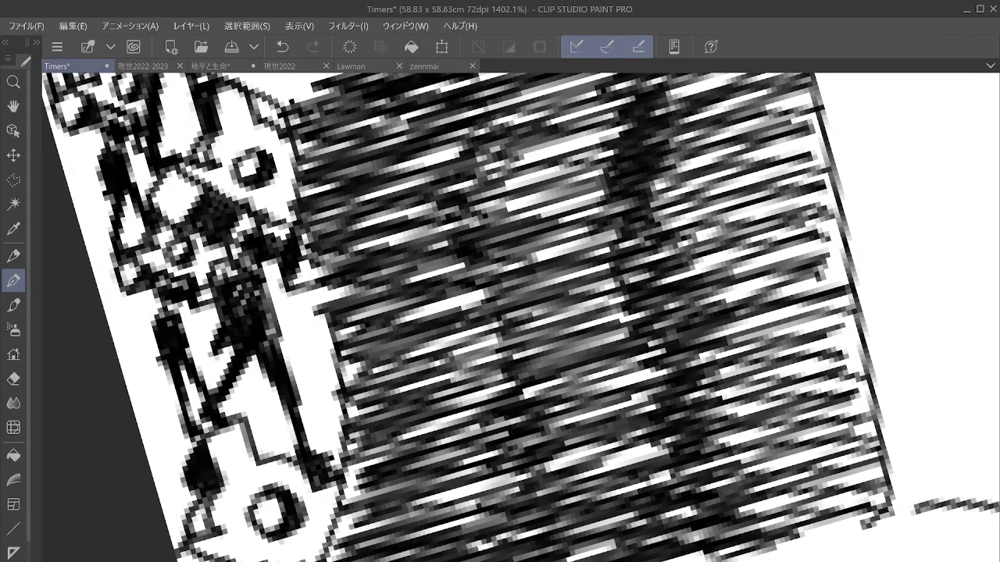
{"action": "scroll", "coordinate": [408, 351], "scroll_direction": "down", "scroll_amount": 5}
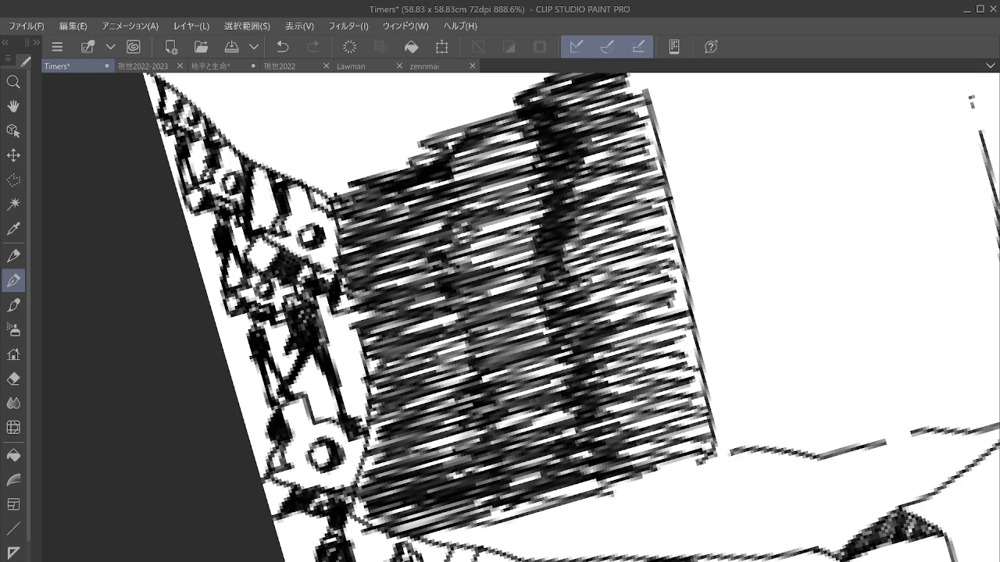
{"action": "key", "text": "ctrl+s"}
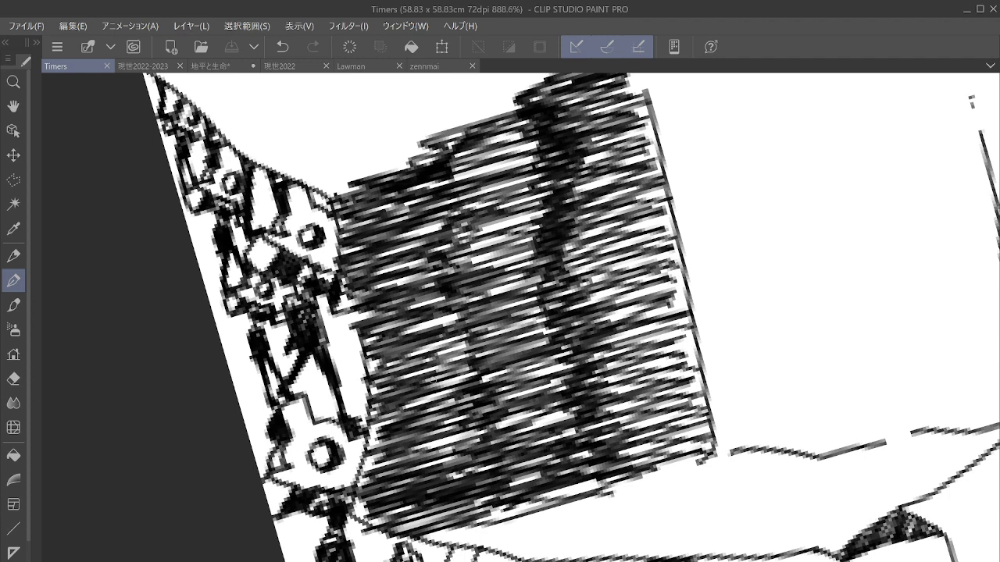
{"action": "left_click", "coordinate": [211, 67]}
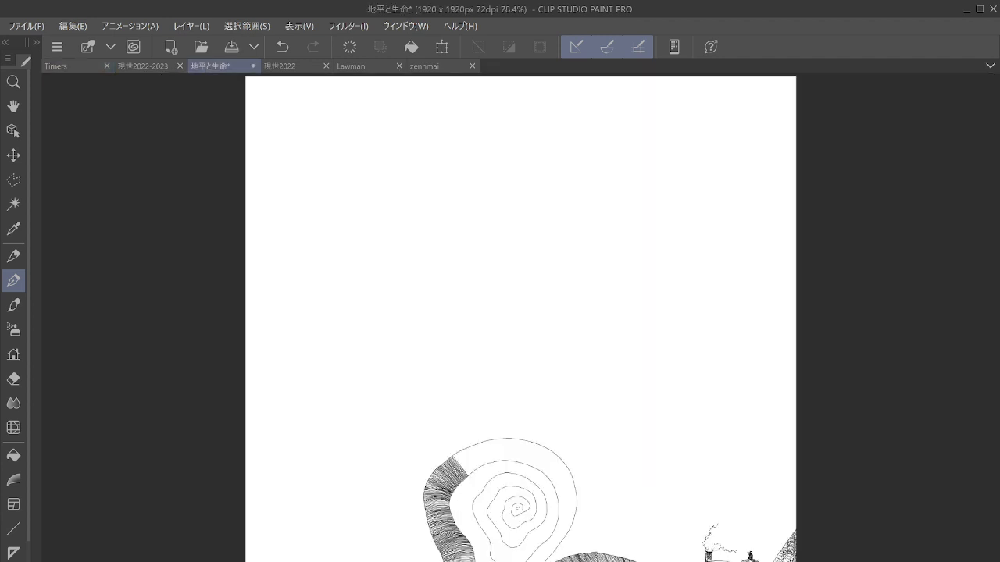
{"action": "key", "text": "ctrl+s"}
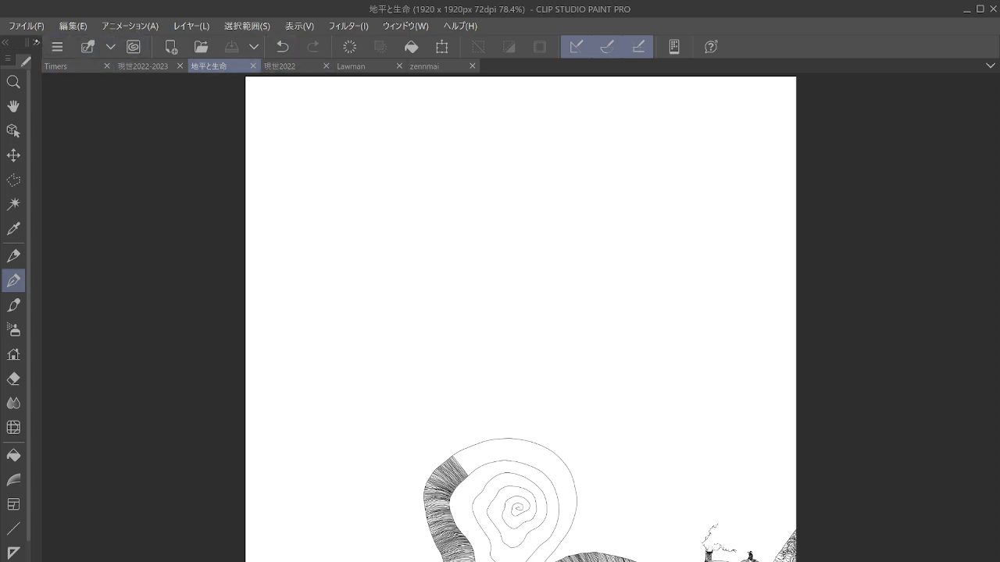
Step: Set the sub drawing color to black from the color history
{"action": "left_click", "coordinate": [36, 41]}
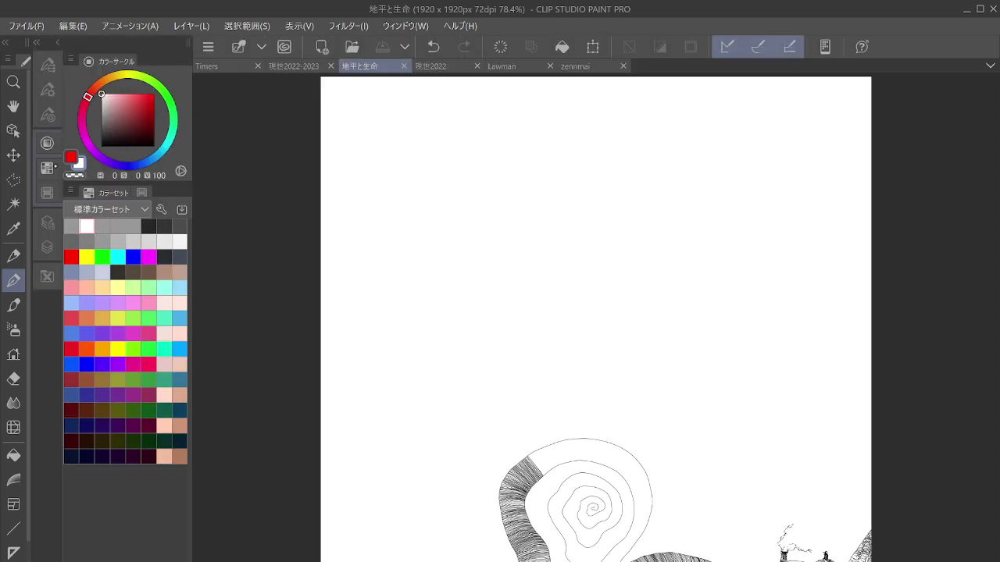
{"action": "left_click", "coordinate": [48, 193]}
{"action": "left_click", "coordinate": [85, 207]}
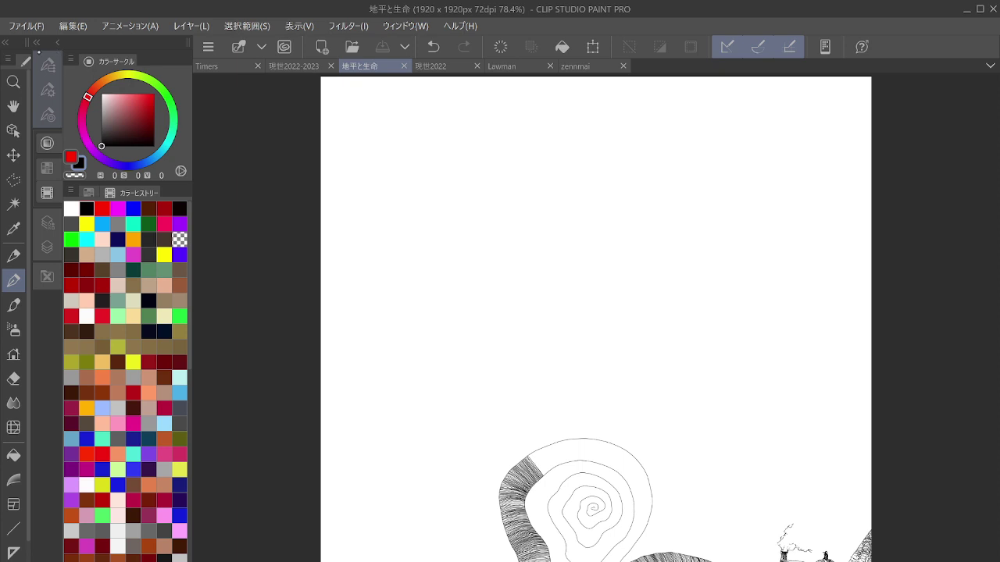
{"action": "left_click", "coordinate": [37, 41]}
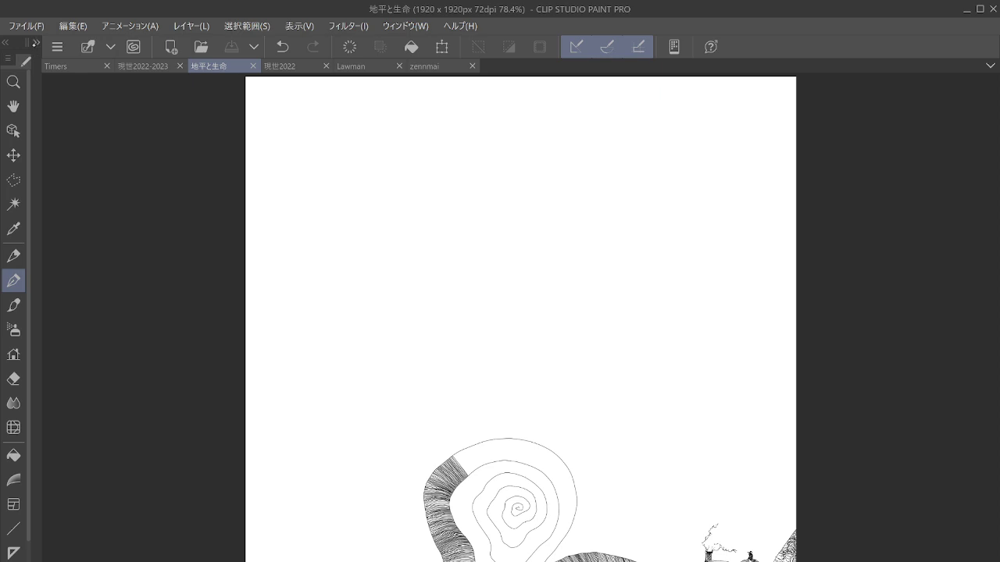
Step: Set the main drawing color to the dark red (H 0, S 93, V 66) from the color history
{"action": "left_click", "coordinate": [37, 42]}
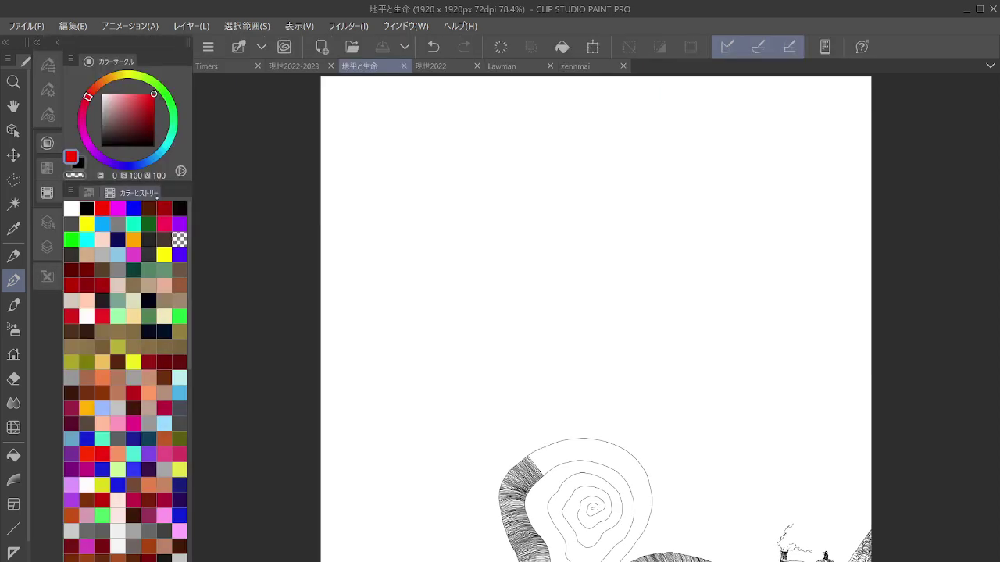
{"action": "left_click", "coordinate": [164, 208]}
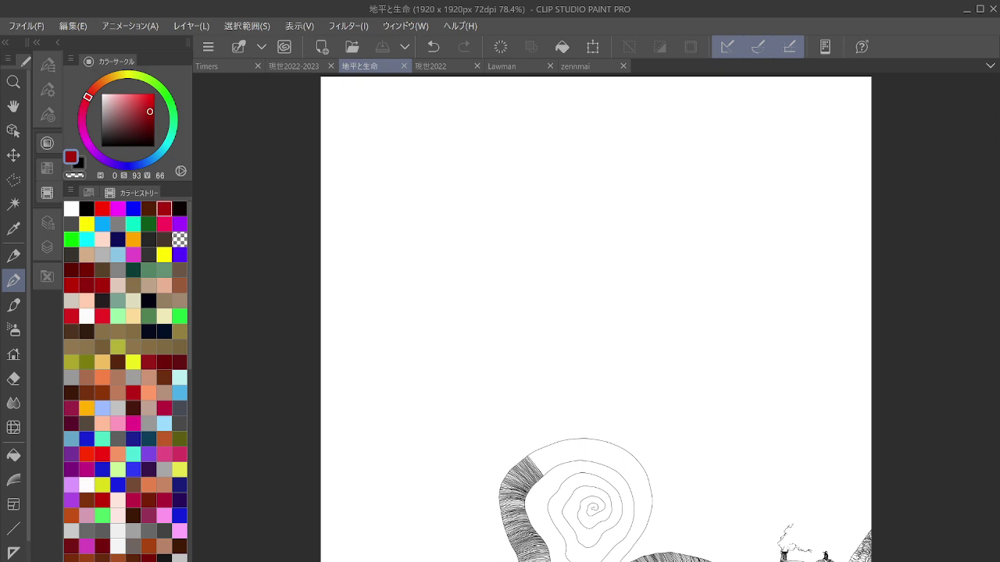
{"action": "left_click", "coordinate": [36, 42]}
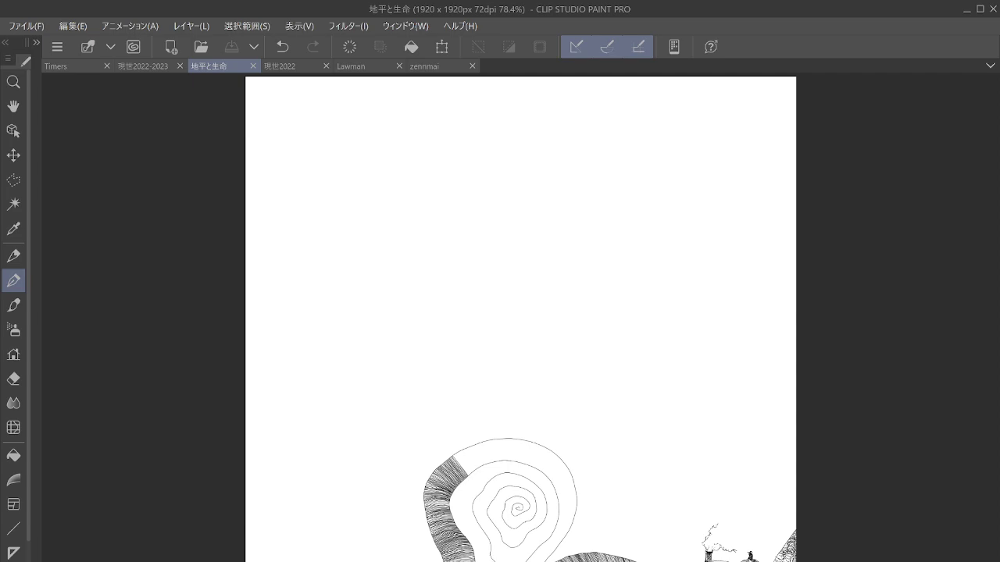
Step: Switch to the Timers illustration, undo a test mark beside the hatched block, and set the main color to dark brown (H 21, S 94, V 33)
{"action": "left_click", "coordinate": [67, 66]}
{"action": "left_click", "coordinate": [358, 368]}
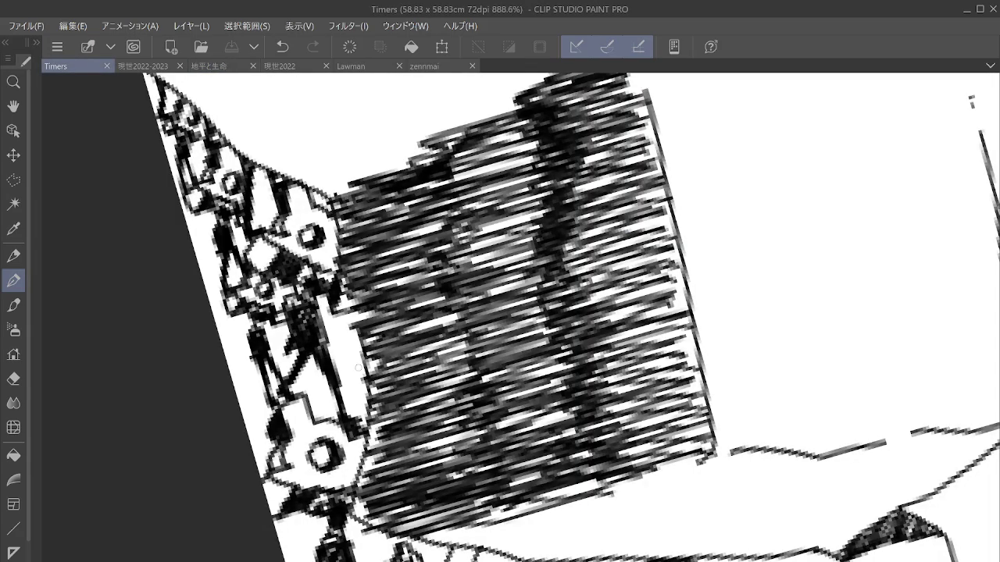
{"action": "left_click", "coordinate": [282, 46]}
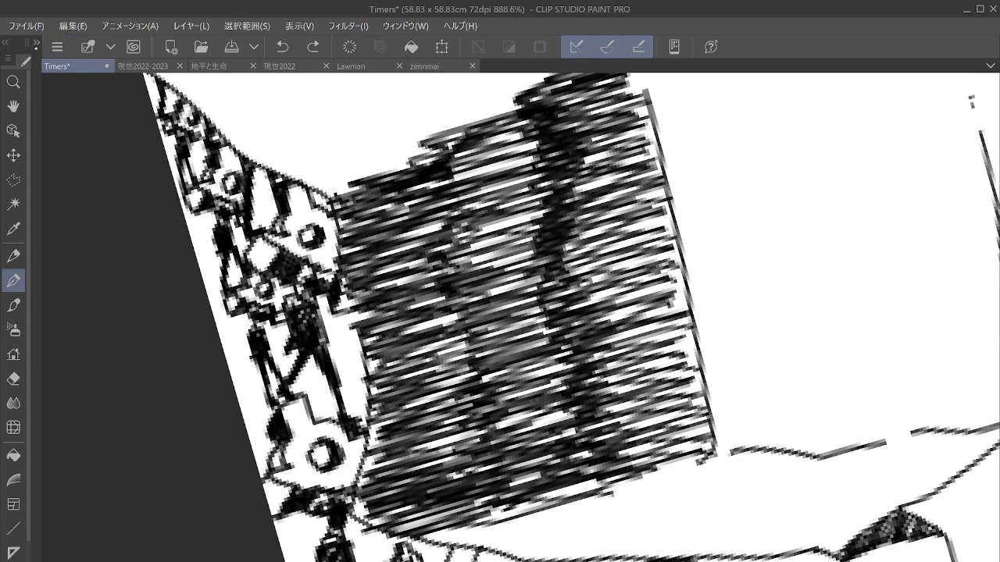
{"action": "left_click", "coordinate": [36, 44]}
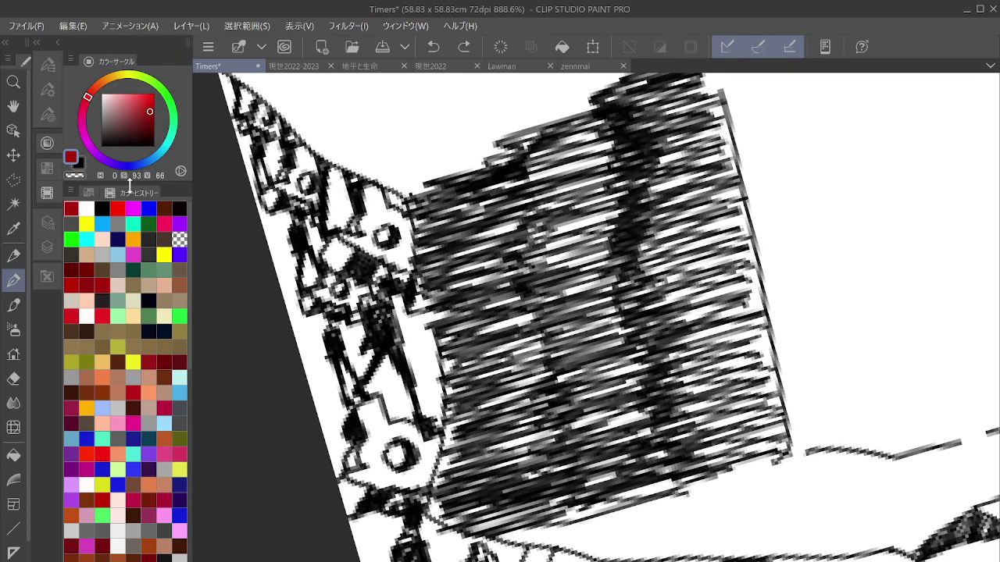
{"action": "left_click", "coordinate": [164, 208]}
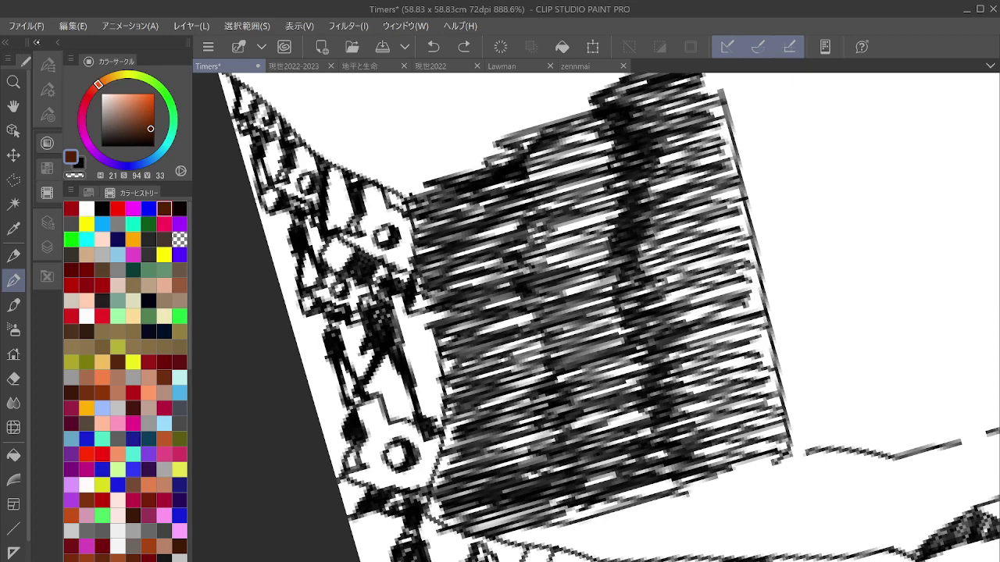
{"action": "left_click", "coordinate": [37, 43]}
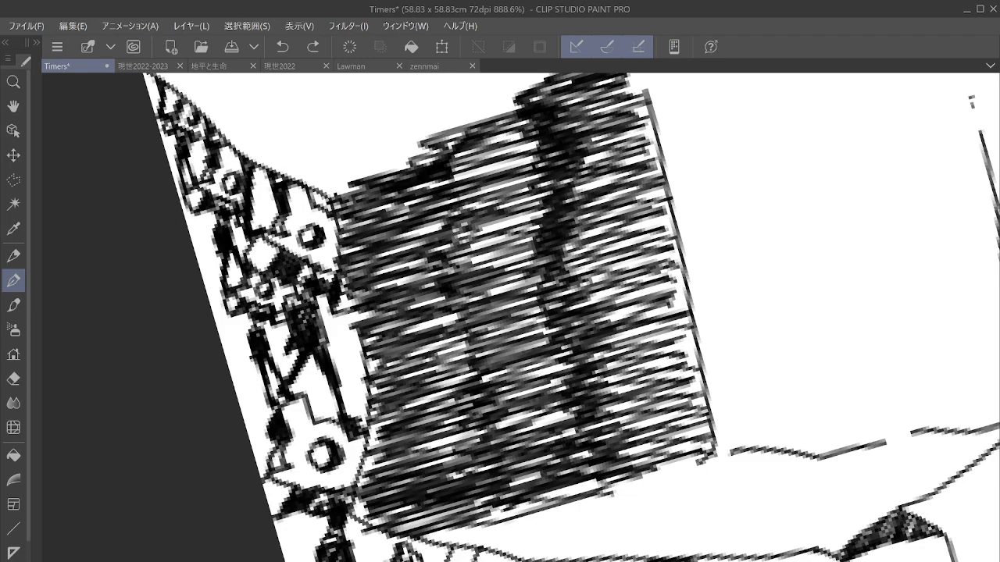
Step: Draw a tiny black figure with a round head in the white gap between the large figure's leg and the hatched block
{"action": "scroll", "coordinate": [409, 390], "scroll_direction": "up", "scroll_amount": 10}
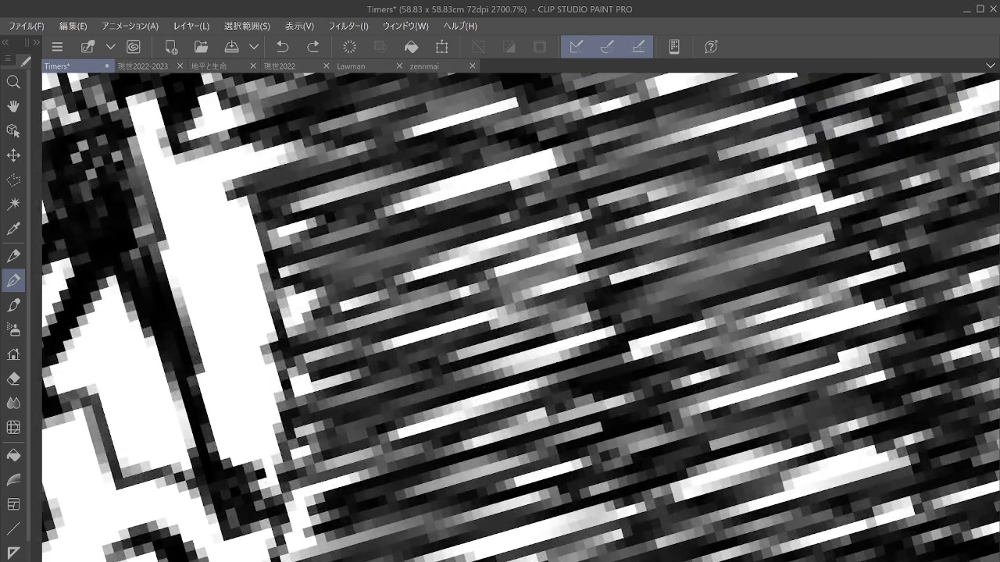
{"action": "mouse_move", "coordinate": [220, 342]}
{"action": "left_mouse_down"}
{"action": "mouse_move", "coordinate": [255, 338]}
{"action": "mouse_move", "coordinate": [242, 318]}
{"action": "mouse_move", "coordinate": [225, 332]}
{"action": "mouse_move", "coordinate": [202, 392]}
{"action": "mouse_move", "coordinate": [222, 374]}
{"action": "mouse_move", "coordinate": [243, 394]}
{"action": "mouse_move", "coordinate": [243, 376]}
{"action": "mouse_move", "coordinate": [187, 414]}
{"action": "mouse_move", "coordinate": [160, 478]}
{"action": "left_mouse_up"}
{"action": "mouse_move", "coordinate": [223, 393]}
{"action": "left_mouse_down"}
{"action": "mouse_move", "coordinate": [238, 415]}
{"action": "mouse_move", "coordinate": [242, 475]}
{"action": "left_mouse_up"}
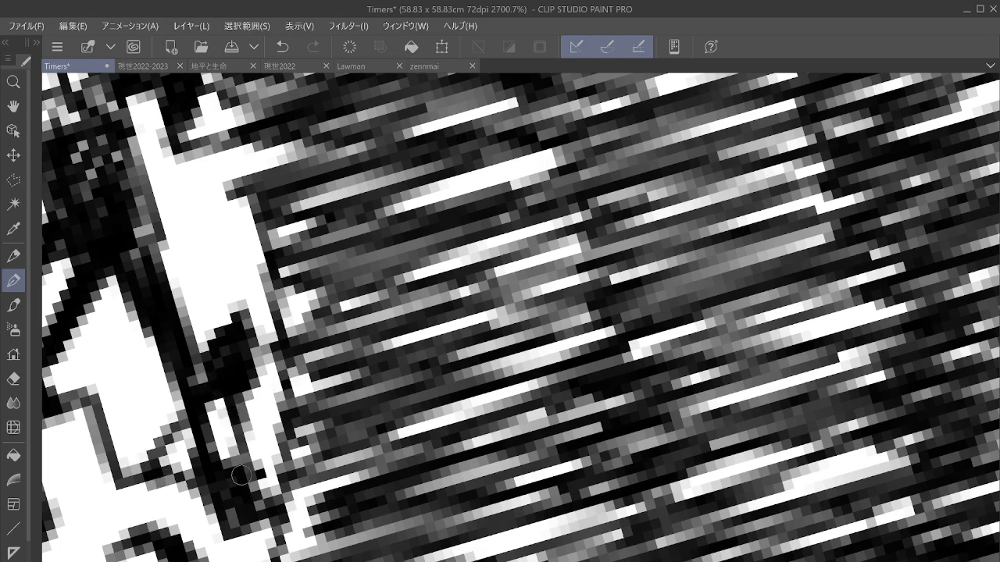
{"action": "mouse_move", "coordinate": [230, 312]}
{"action": "left_mouse_down"}
{"action": "mouse_move", "coordinate": [243, 275]}
{"action": "mouse_move", "coordinate": [264, 275]}
{"action": "mouse_move", "coordinate": [257, 257]}
{"action": "mouse_move", "coordinate": [242, 319]}
{"action": "mouse_move", "coordinate": [265, 328]}
{"action": "left_mouse_up"}
{"action": "mouse_move", "coordinate": [221, 290]}
{"action": "left_mouse_down"}
{"action": "mouse_move", "coordinate": [200, 279]}
{"action": "mouse_move", "coordinate": [183, 297]}
{"action": "mouse_move", "coordinate": [217, 290]}
{"action": "mouse_move", "coordinate": [180, 243]}
{"action": "mouse_move", "coordinate": [212, 254]}
{"action": "mouse_move", "coordinate": [212, 231]}
{"action": "mouse_move", "coordinate": [200, 243]}
{"action": "mouse_move", "coordinate": [205, 226]}
{"action": "mouse_move", "coordinate": [223, 221]}
{"action": "mouse_move", "coordinate": [209, 181]}
{"action": "mouse_move", "coordinate": [207, 214]}
{"action": "mouse_move", "coordinate": [210, 195]}
{"action": "mouse_move", "coordinate": [245, 178]}
{"action": "mouse_move", "coordinate": [244, 258]}
{"action": "mouse_move", "coordinate": [242, 247]}
{"action": "mouse_move", "coordinate": [262, 253]}
{"action": "mouse_move", "coordinate": [231, 271]}
{"action": "left_mouse_up"}
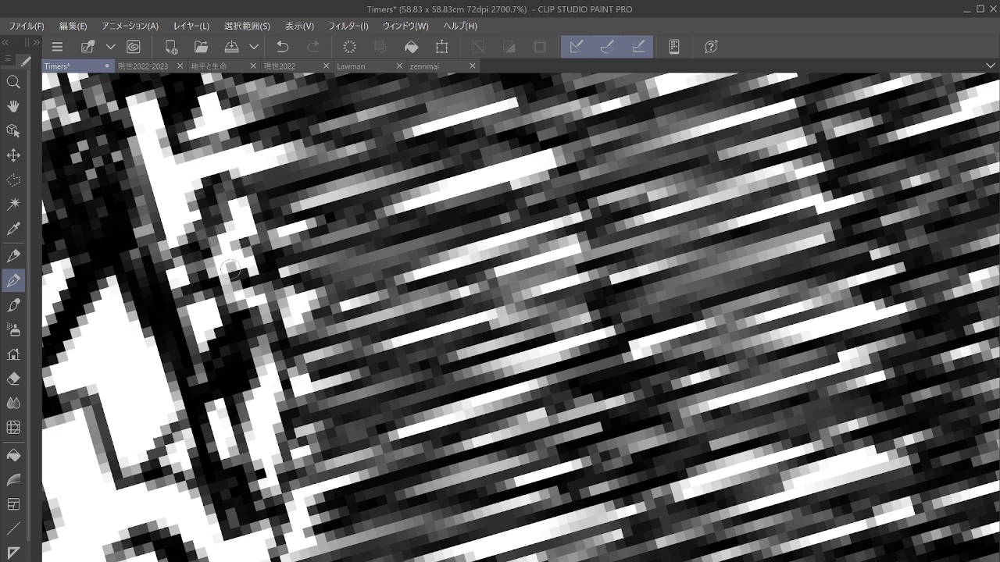
Step: Draw a tiny black figure with a ringed gear-like head at the canvas edge, beside the dark figures next to the hatched block
{"action": "left_click_drag", "start_coordinate": [237, 225], "coordinate": [540, 247]}
{"action": "left_click_drag", "start_coordinate": [582, 368], "coordinate": [512, 277]}
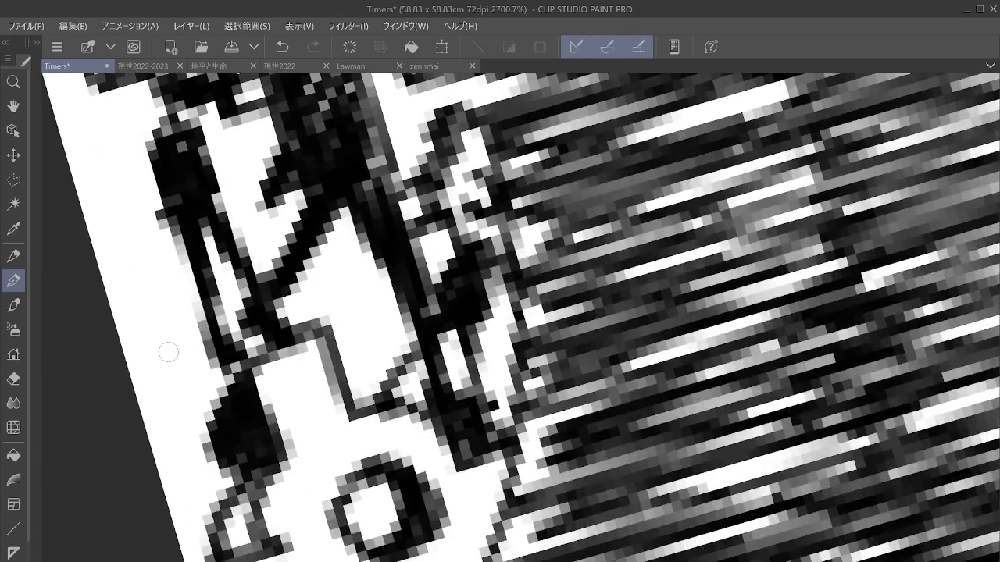
{"action": "mouse_move", "coordinate": [168, 351]}
{"action": "left_mouse_down"}
{"action": "mouse_move", "coordinate": [137, 365]}
{"action": "mouse_move", "coordinate": [160, 354]}
{"action": "mouse_move", "coordinate": [145, 354]}
{"action": "mouse_move", "coordinate": [150, 342]}
{"action": "mouse_move", "coordinate": [160, 356]}
{"action": "mouse_move", "coordinate": [143, 359]}
{"action": "mouse_move", "coordinate": [130, 417]}
{"action": "mouse_move", "coordinate": [162, 414]}
{"action": "mouse_move", "coordinate": [152, 394]}
{"action": "mouse_move", "coordinate": [164, 363]}
{"action": "mouse_move", "coordinate": [149, 429]}
{"action": "mouse_move", "coordinate": [173, 408]}
{"action": "mouse_move", "coordinate": [149, 415]}
{"action": "mouse_move", "coordinate": [162, 427]}
{"action": "mouse_move", "coordinate": [178, 422]}
{"action": "mouse_move", "coordinate": [147, 431]}
{"action": "mouse_move", "coordinate": [206, 551]}
{"action": "left_mouse_up"}
{"action": "left_click_drag", "start_coordinate": [178, 421], "coordinate": [213, 424]}
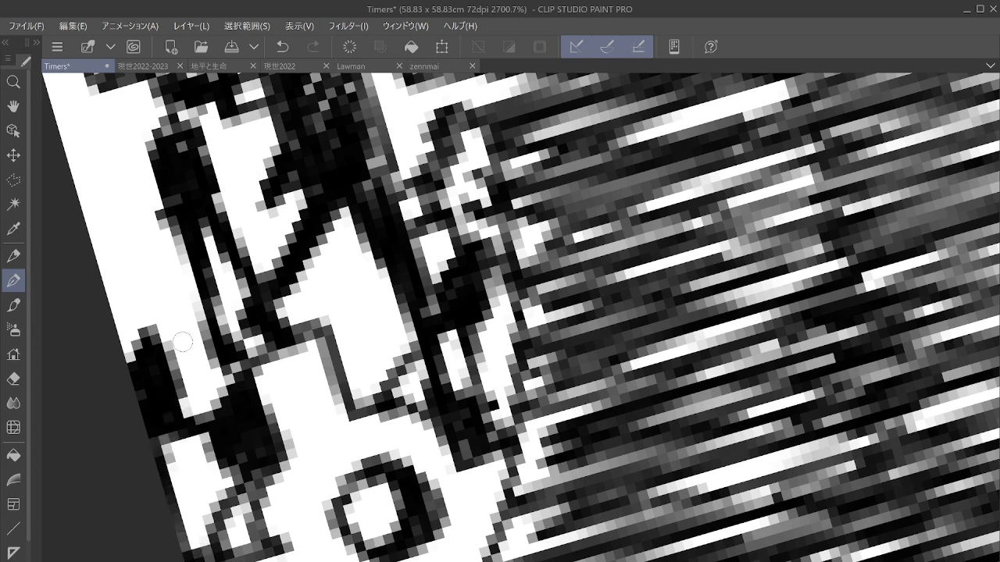
{"action": "mouse_move", "coordinate": [148, 328]}
{"action": "left_mouse_down"}
{"action": "mouse_move", "coordinate": [145, 288]}
{"action": "mouse_move", "coordinate": [166, 291]}
{"action": "mouse_move", "coordinate": [174, 276]}
{"action": "mouse_move", "coordinate": [160, 260]}
{"action": "mouse_move", "coordinate": [137, 338]}
{"action": "mouse_move", "coordinate": [166, 335]}
{"action": "mouse_move", "coordinate": [167, 353]}
{"action": "mouse_move", "coordinate": [192, 350]}
{"action": "mouse_move", "coordinate": [186, 325]}
{"action": "mouse_move", "coordinate": [196, 319]}
{"action": "mouse_move", "coordinate": [135, 309]}
{"action": "mouse_move", "coordinate": [130, 326]}
{"action": "mouse_move", "coordinate": [155, 316]}
{"action": "mouse_move", "coordinate": [119, 331]}
{"action": "mouse_move", "coordinate": [127, 302]}
{"action": "mouse_move", "coordinate": [114, 303]}
{"action": "mouse_move", "coordinate": [125, 324]}
{"action": "mouse_move", "coordinate": [131, 316]}
{"action": "mouse_move", "coordinate": [115, 289]}
{"action": "mouse_move", "coordinate": [94, 295]}
{"action": "mouse_move", "coordinate": [117, 284]}
{"action": "mouse_move", "coordinate": [123, 249]}
{"action": "mouse_move", "coordinate": [111, 274]}
{"action": "mouse_move", "coordinate": [116, 258]}
{"action": "mouse_move", "coordinate": [132, 238]}
{"action": "mouse_move", "coordinate": [112, 210]}
{"action": "mouse_move", "coordinate": [119, 247]}
{"action": "mouse_move", "coordinate": [114, 222]}
{"action": "mouse_move", "coordinate": [145, 203]}
{"action": "mouse_move", "coordinate": [160, 231]}
{"action": "mouse_move", "coordinate": [199, 257]}
{"action": "mouse_move", "coordinate": [192, 246]}
{"action": "mouse_move", "coordinate": [201, 257]}
{"action": "mouse_move", "coordinate": [202, 240]}
{"action": "mouse_move", "coordinate": [221, 254]}
{"action": "mouse_move", "coordinate": [229, 288]}
{"action": "mouse_move", "coordinate": [184, 322]}
{"action": "mouse_move", "coordinate": [168, 281]}
{"action": "mouse_move", "coordinate": [139, 266]}
{"action": "left_mouse_up"}
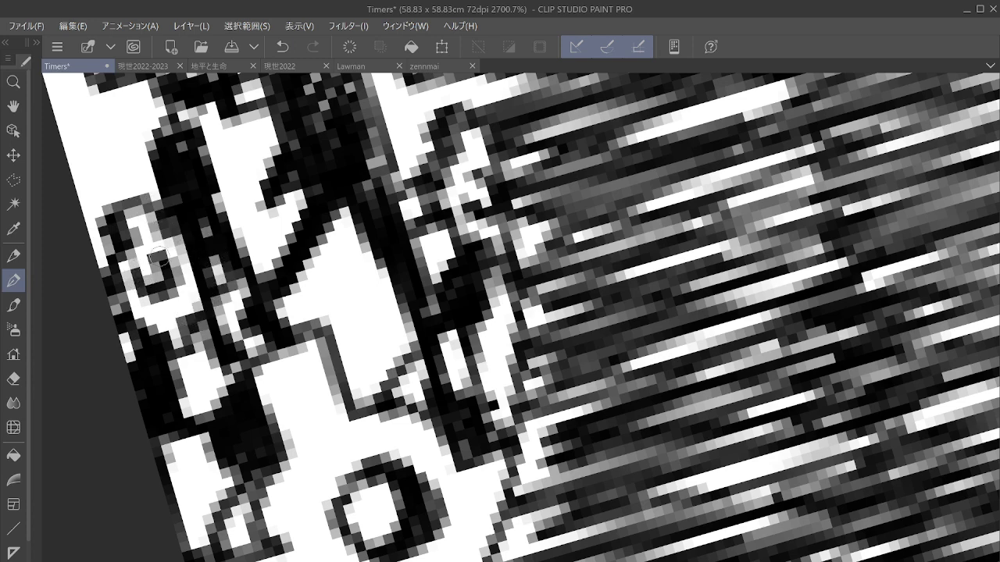
Step: Add small black figure fragments along the canvas edge, filling the white gap above the new ringed-head figure
{"action": "scroll", "coordinate": [218, 391], "scroll_direction": "down", "scroll_amount": 2}
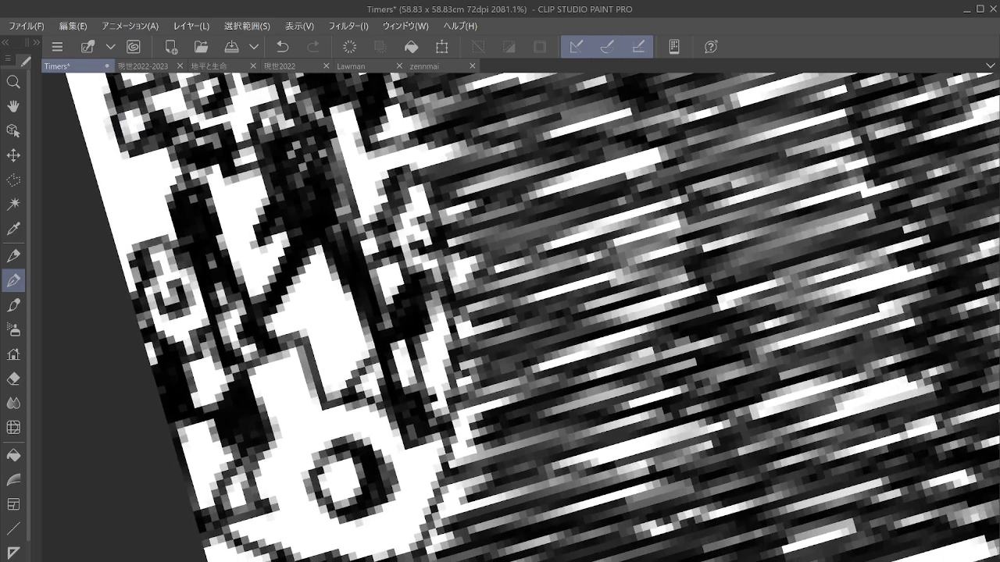
{"action": "left_click_drag", "start_coordinate": [235, 257], "coordinate": [253, 465]}
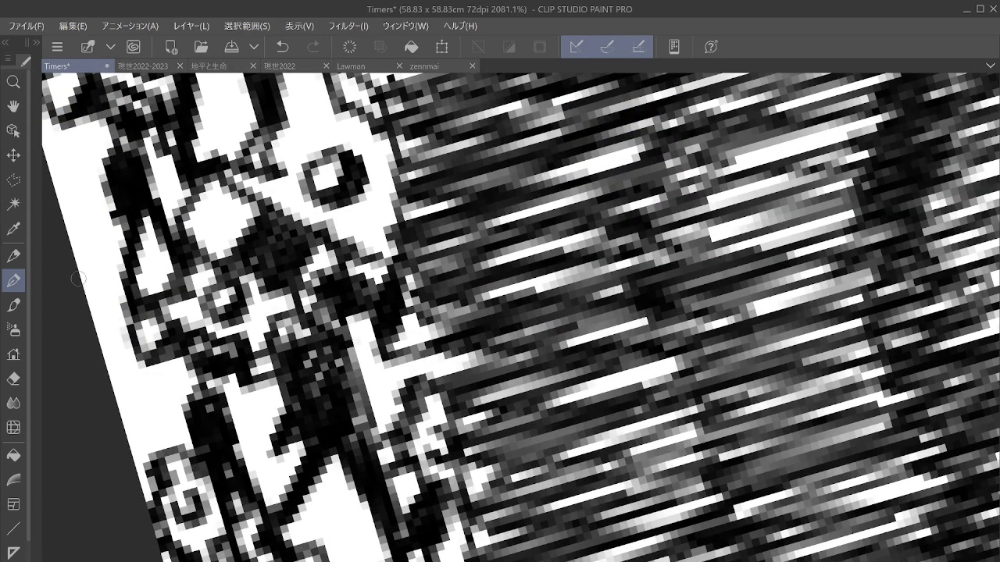
{"action": "mouse_move", "coordinate": [78, 279]}
{"action": "left_mouse_down"}
{"action": "mouse_move", "coordinate": [81, 270]}
{"action": "mouse_move", "coordinate": [83, 291]}
{"action": "left_mouse_up"}
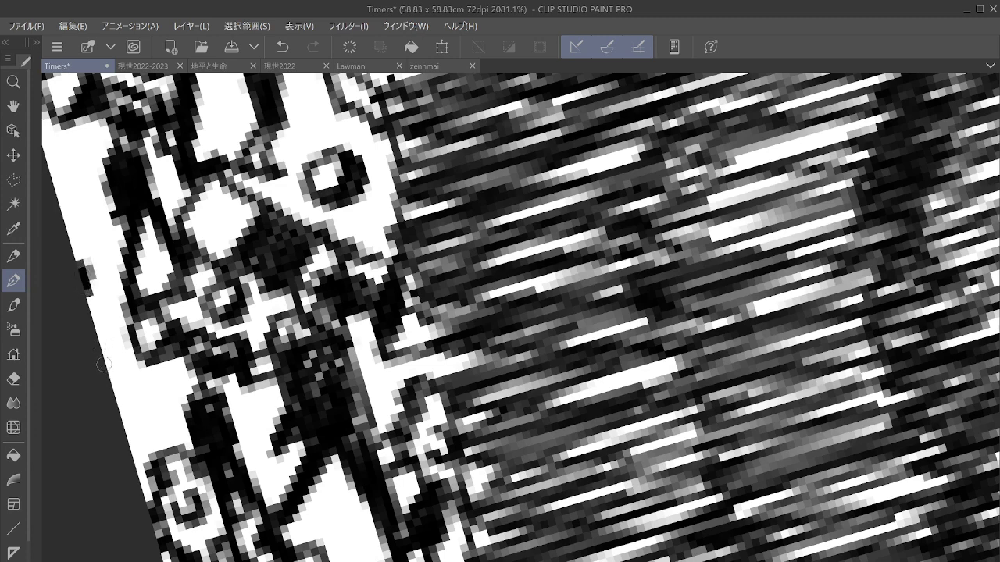
{"action": "mouse_move", "coordinate": [122, 404]}
{"action": "left_mouse_down"}
{"action": "mouse_move", "coordinate": [148, 454]}
{"action": "mouse_move", "coordinate": [171, 440]}
{"action": "mouse_move", "coordinate": [140, 432]}
{"action": "left_mouse_up"}
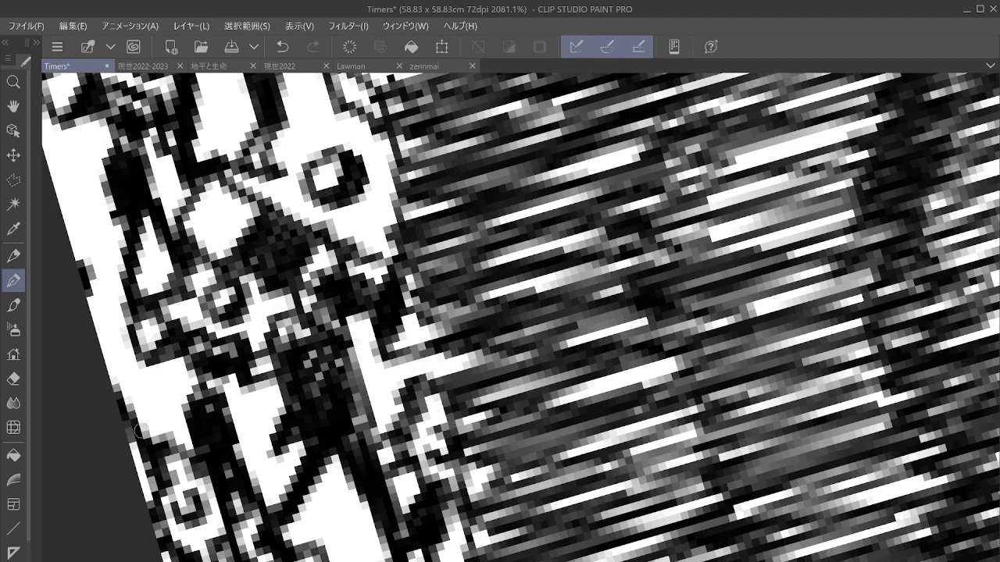
{"action": "left_click_drag", "start_coordinate": [91, 276], "coordinate": [126, 413]}
{"action": "scroll", "coordinate": [127, 413], "scroll_direction": "up", "scroll_amount": 3}
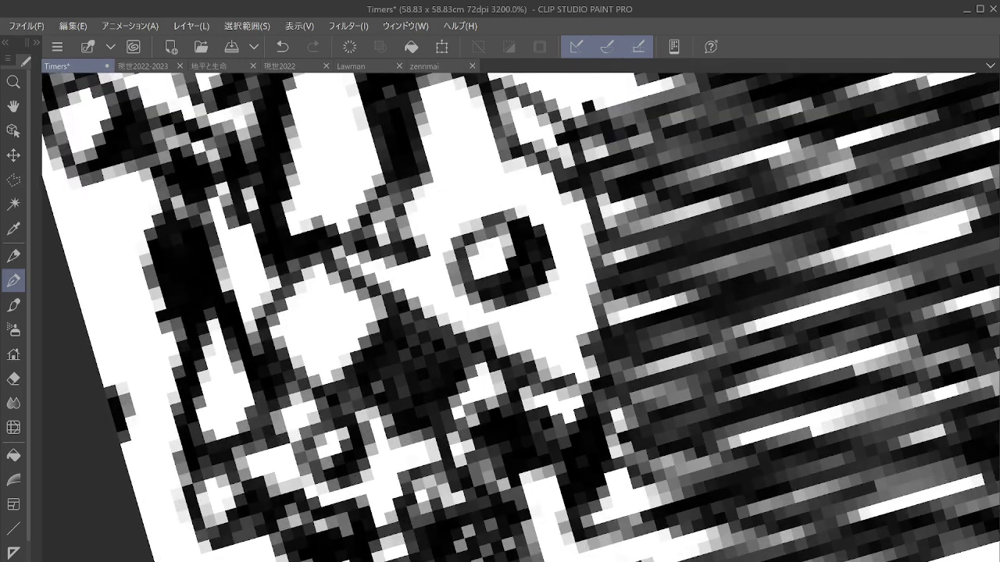
{"action": "mouse_move", "coordinate": [390, 273]}
{"action": "left_mouse_down"}
{"action": "mouse_move", "coordinate": [393, 358]}
{"action": "mouse_move", "coordinate": [425, 383]}
{"action": "left_mouse_up"}
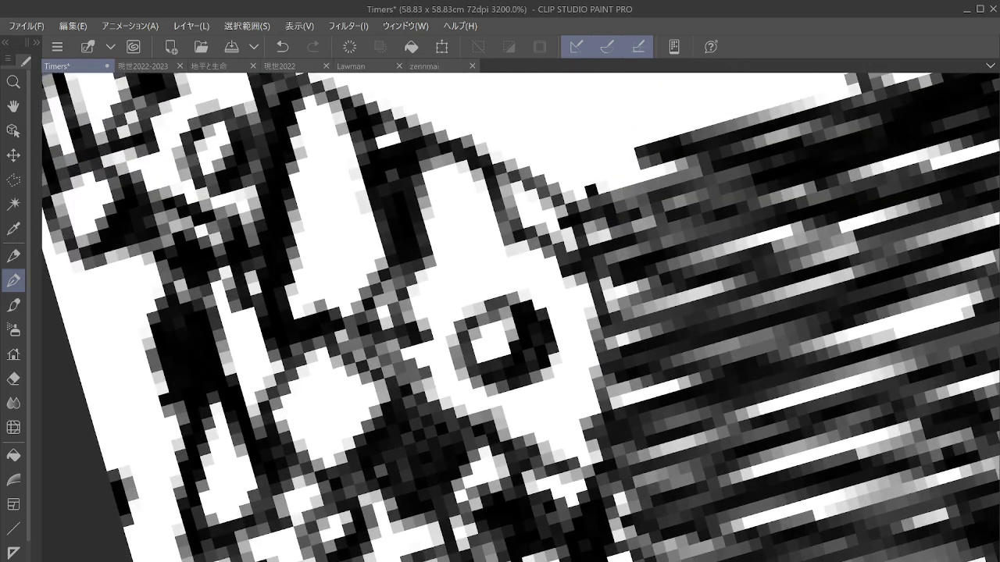
{"action": "left_click_drag", "start_coordinate": [109, 447], "coordinate": [146, 450]}
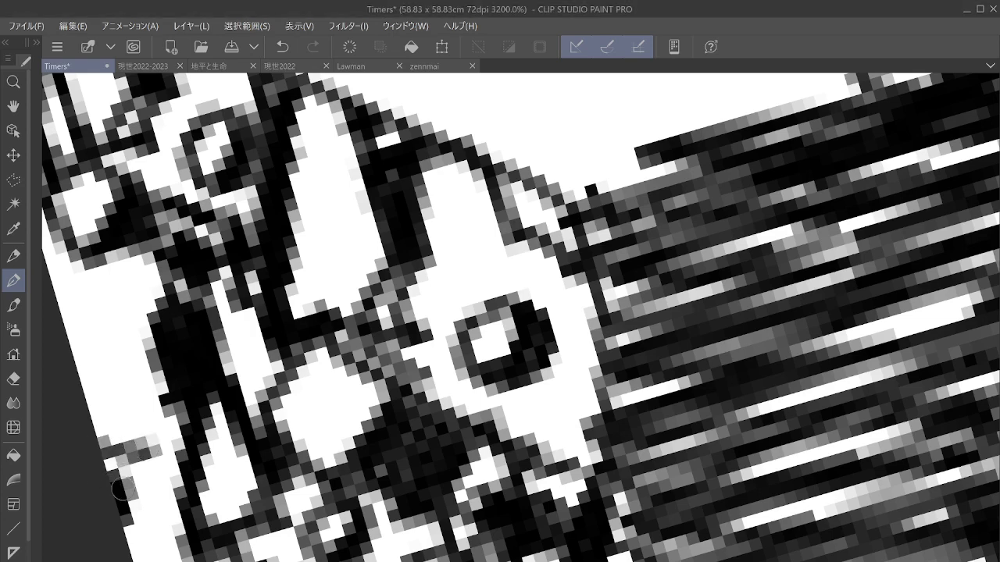
{"action": "mouse_move", "coordinate": [124, 489]}
{"action": "left_mouse_down"}
{"action": "mouse_move", "coordinate": [149, 482]}
{"action": "mouse_move", "coordinate": [133, 473]}
{"action": "mouse_move", "coordinate": [150, 457]}
{"action": "mouse_move", "coordinate": [157, 512]}
{"action": "mouse_move", "coordinate": [154, 483]}
{"action": "mouse_move", "coordinate": [167, 482]}
{"action": "left_mouse_up"}
{"action": "mouse_move", "coordinate": [104, 383]}
{"action": "left_mouse_down"}
{"action": "mouse_move", "coordinate": [146, 390]}
{"action": "mouse_move", "coordinate": [118, 356]}
{"action": "mouse_move", "coordinate": [136, 379]}
{"action": "mouse_move", "coordinate": [126, 401]}
{"action": "mouse_move", "coordinate": [116, 357]}
{"action": "mouse_move", "coordinate": [73, 351]}
{"action": "mouse_move", "coordinate": [79, 314]}
{"action": "mouse_move", "coordinate": [68, 280]}
{"action": "mouse_move", "coordinate": [69, 304]}
{"action": "mouse_move", "coordinate": [62, 296]}
{"action": "mouse_move", "coordinate": [96, 270]}
{"action": "mouse_move", "coordinate": [119, 272]}
{"action": "mouse_move", "coordinate": [122, 314]}
{"action": "mouse_move", "coordinate": [156, 343]}
{"action": "mouse_move", "coordinate": [146, 365]}
{"action": "mouse_move", "coordinate": [100, 359]}
{"action": "mouse_move", "coordinate": [139, 438]}
{"action": "left_mouse_up"}
{"action": "scroll", "coordinate": [139, 437], "scroll_direction": "down", "scroll_amount": 4}
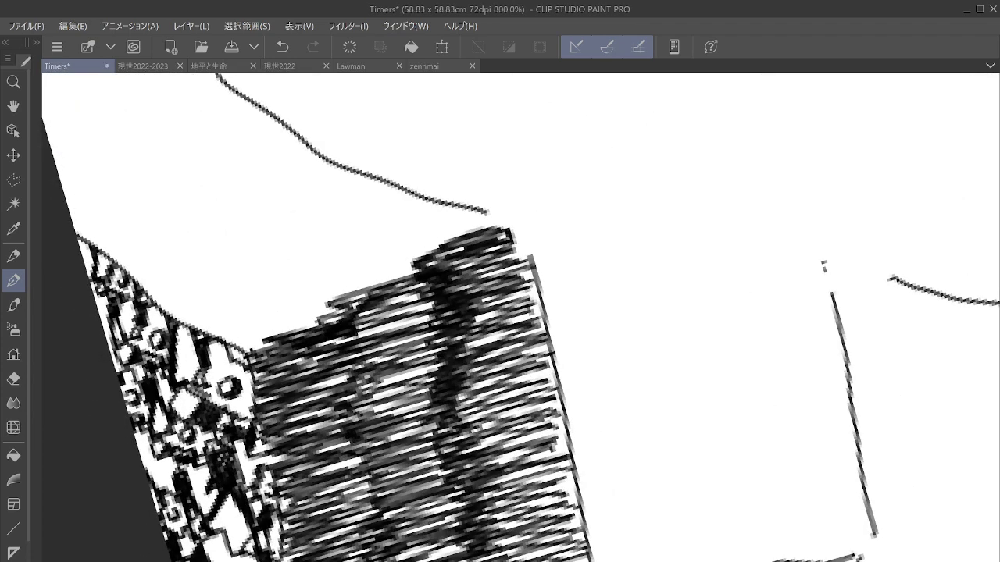
{"action": "scroll", "coordinate": [139, 437], "scroll_direction": "down", "scroll_amount": 3}
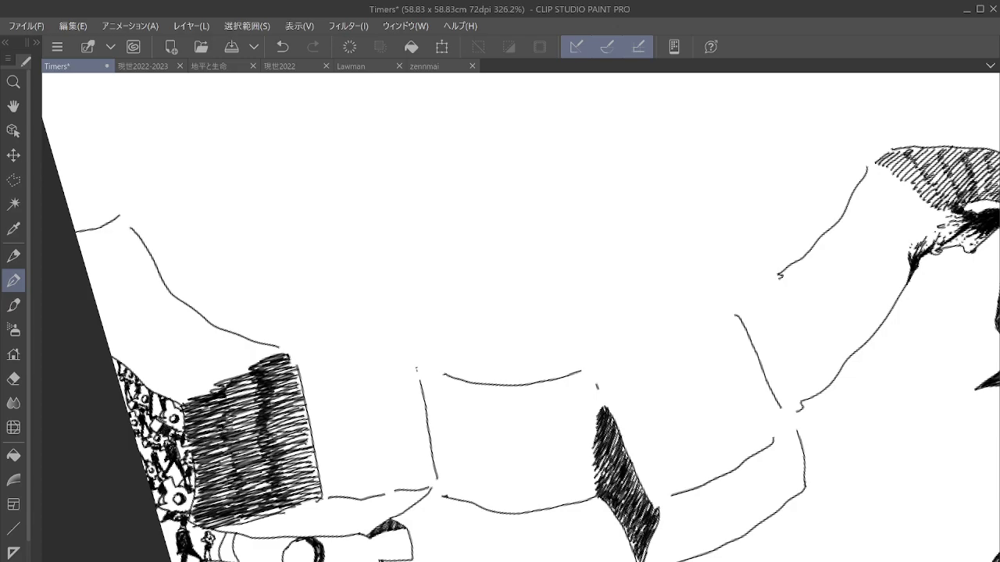
Step: Draw a tiny gear-headed figure between the canvas edge and the legs of the walking figure below the hatched block
{"action": "left_click_drag", "start_coordinate": [219, 556], "coordinate": [210, 440]}
{"action": "scroll", "coordinate": [209, 455], "scroll_direction": "up", "scroll_amount": 4}
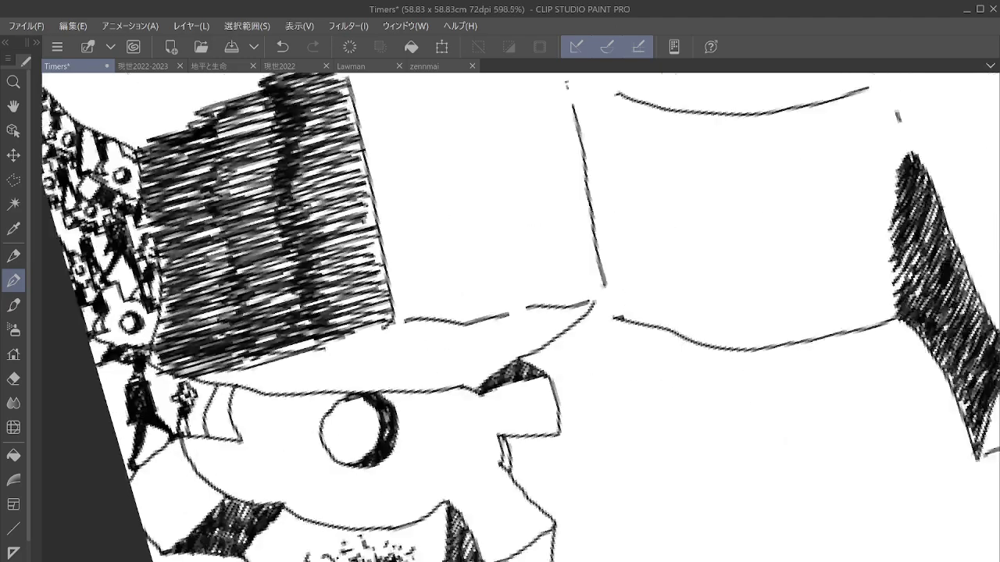
{"action": "scroll", "coordinate": [500, 313], "scroll_direction": "down", "scroll_amount": 8}
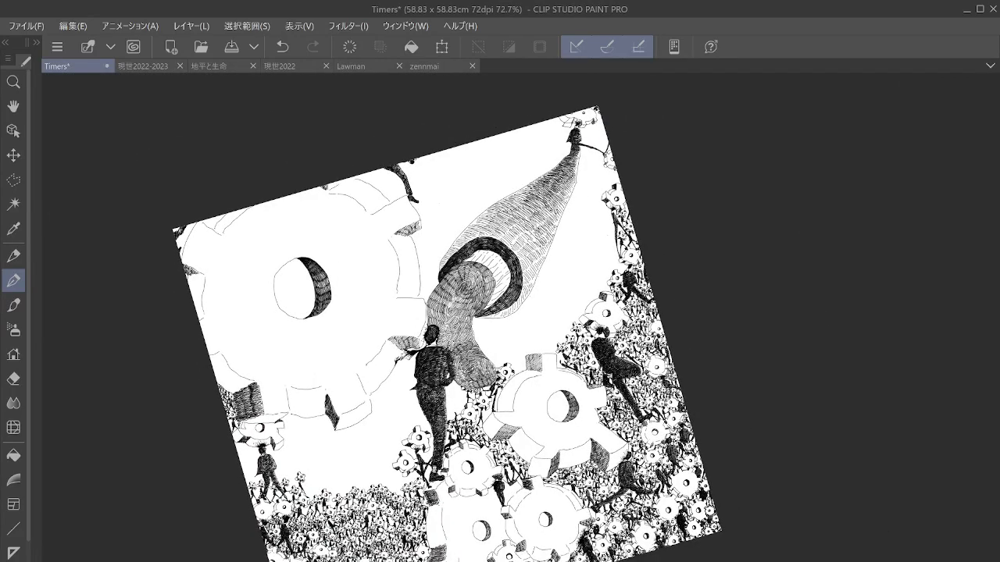
{"action": "left_click_drag", "start_coordinate": [500, 313], "coordinate": [460, 262]}
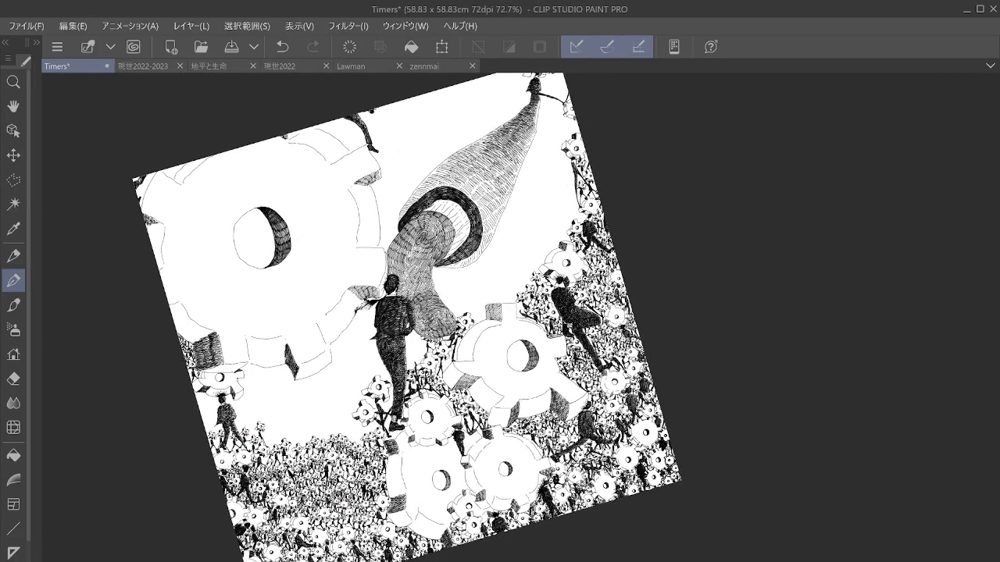
{"action": "scroll", "coordinate": [203, 401], "scroll_direction": "up", "scroll_amount": 6}
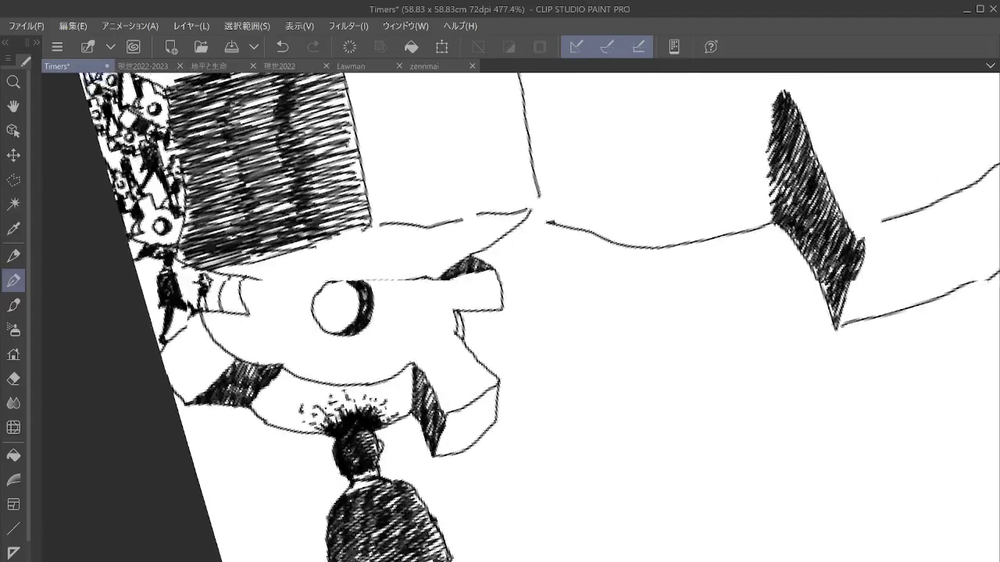
{"action": "scroll", "coordinate": [165, 293], "scroll_direction": "up", "scroll_amount": 5}
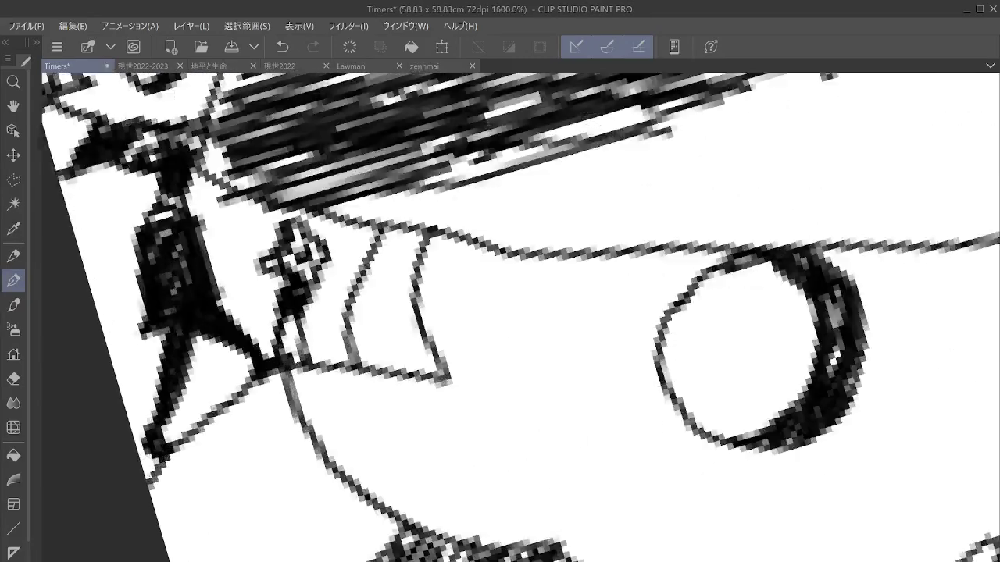
{"action": "scroll", "coordinate": [209, 367], "scroll_direction": "up", "scroll_amount": 1}
{"action": "mouse_move", "coordinate": [106, 361]}
{"action": "left_mouse_down"}
{"action": "mouse_move", "coordinate": [117, 344]}
{"action": "mouse_move", "coordinate": [125, 350]}
{"action": "mouse_move", "coordinate": [109, 332]}
{"action": "mouse_move", "coordinate": [103, 373]}
{"action": "mouse_move", "coordinate": [129, 355]}
{"action": "mouse_move", "coordinate": [110, 386]}
{"action": "mouse_move", "coordinate": [121, 377]}
{"action": "mouse_move", "coordinate": [111, 438]}
{"action": "mouse_move", "coordinate": [141, 506]}
{"action": "mouse_move", "coordinate": [143, 495]}
{"action": "left_mouse_up"}
{"action": "mouse_move", "coordinate": [116, 389]}
{"action": "left_mouse_down"}
{"action": "mouse_move", "coordinate": [140, 402]}
{"action": "mouse_move", "coordinate": [176, 451]}
{"action": "left_mouse_up"}
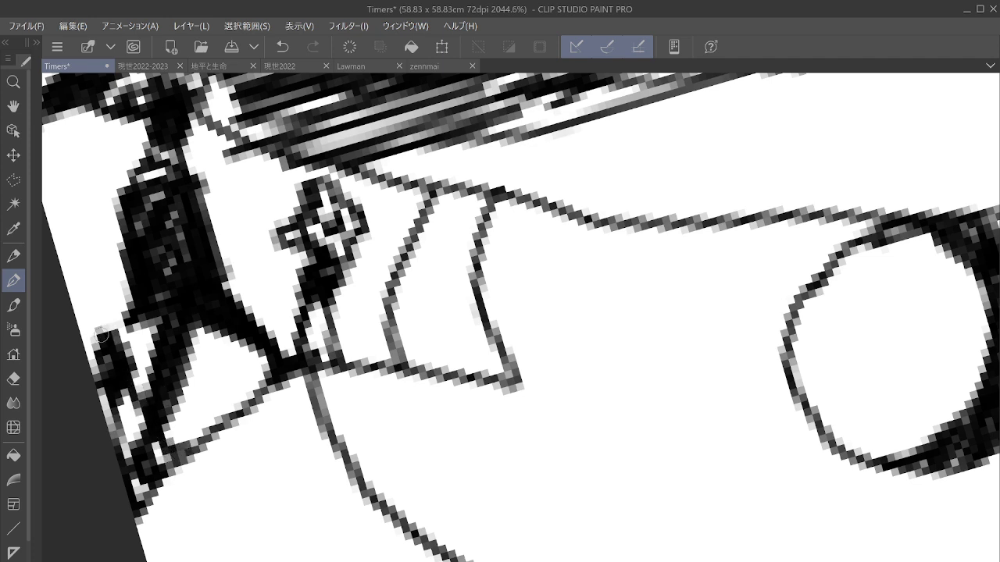
{"action": "mouse_move", "coordinate": [99, 322]}
{"action": "left_mouse_down"}
{"action": "mouse_move", "coordinate": [122, 275]}
{"action": "mouse_move", "coordinate": [102, 333]}
{"action": "mouse_move", "coordinate": [122, 332]}
{"action": "mouse_move", "coordinate": [131, 347]}
{"action": "mouse_move", "coordinate": [145, 317]}
{"action": "mouse_move", "coordinate": [72, 320]}
{"action": "mouse_move", "coordinate": [83, 316]}
{"action": "mouse_move", "coordinate": [86, 274]}
{"action": "mouse_move", "coordinate": [69, 252]}
{"action": "mouse_move", "coordinate": [97, 244]}
{"action": "mouse_move", "coordinate": [114, 265]}
{"action": "mouse_move", "coordinate": [101, 282]}
{"action": "mouse_move", "coordinate": [122, 295]}
{"action": "mouse_move", "coordinate": [171, 444]}
{"action": "left_mouse_up"}
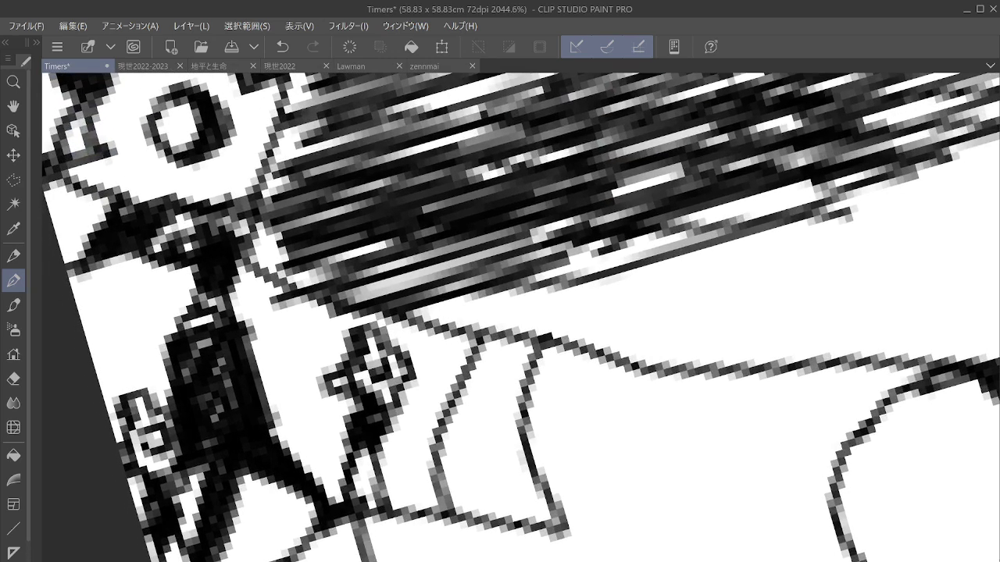
Step: Draw another tiny figure with a thin body and gear head just above the one at the walking figure's side
{"action": "scroll", "coordinate": [203, 414], "scroll_direction": "down", "scroll_amount": 5}
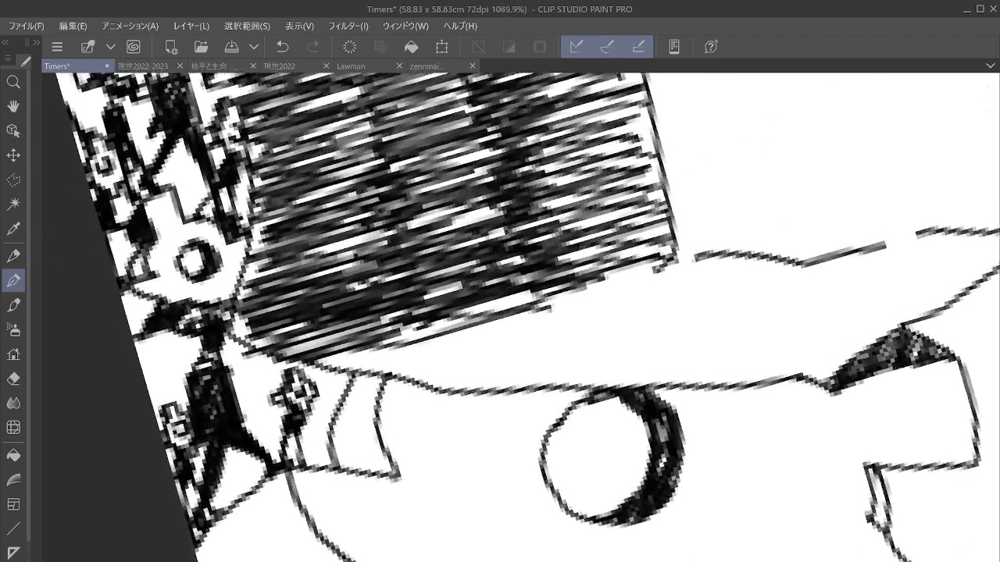
{"action": "scroll", "coordinate": [219, 422], "scroll_direction": "up", "scroll_amount": 2}
{"action": "mouse_move", "coordinate": [192, 292]}
{"action": "left_mouse_down"}
{"action": "mouse_move", "coordinate": [178, 259]}
{"action": "mouse_move", "coordinate": [219, 269]}
{"action": "mouse_move", "coordinate": [211, 256]}
{"action": "mouse_move", "coordinate": [146, 251]}
{"action": "left_mouse_up"}
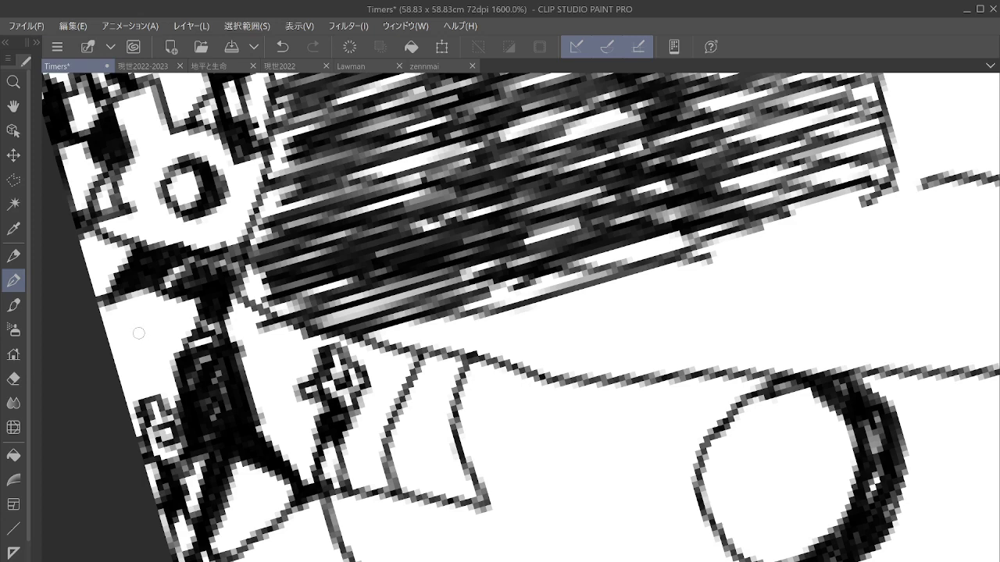
{"action": "mouse_move", "coordinate": [147, 337]}
{"action": "left_mouse_down"}
{"action": "mouse_move", "coordinate": [145, 403]}
{"action": "mouse_move", "coordinate": [146, 361]}
{"action": "mouse_move", "coordinate": [156, 400]}
{"action": "mouse_move", "coordinate": [148, 324]}
{"action": "left_mouse_up"}
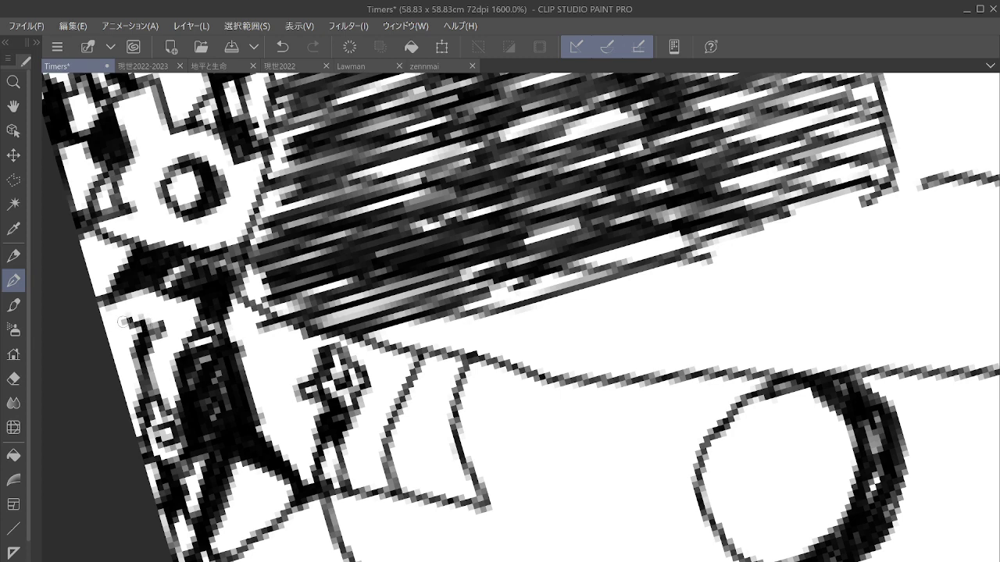
{"action": "mouse_move", "coordinate": [122, 322]}
{"action": "left_mouse_down"}
{"action": "mouse_move", "coordinate": [133, 292]}
{"action": "mouse_move", "coordinate": [157, 289]}
{"action": "mouse_move", "coordinate": [144, 304]}
{"action": "mouse_move", "coordinate": [151, 310]}
{"action": "mouse_move", "coordinate": [161, 293]}
{"action": "mouse_move", "coordinate": [162, 304]}
{"action": "mouse_move", "coordinate": [174, 301]}
{"action": "mouse_move", "coordinate": [157, 329]}
{"action": "left_mouse_up"}
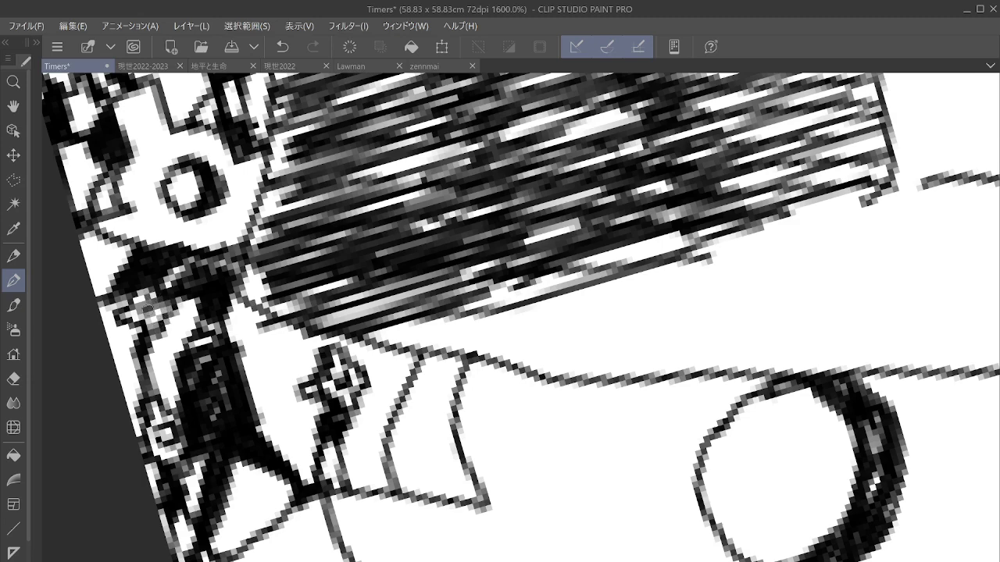
Step: Add short pen strokes around the head of the small figure under the hatched block's lower corner, beside the gear tooth
{"action": "scroll", "coordinate": [132, 432], "scroll_direction": "down", "scroll_amount": 8}
{"action": "left_click_drag", "start_coordinate": [469, 352], "coordinate": [495, 267]}
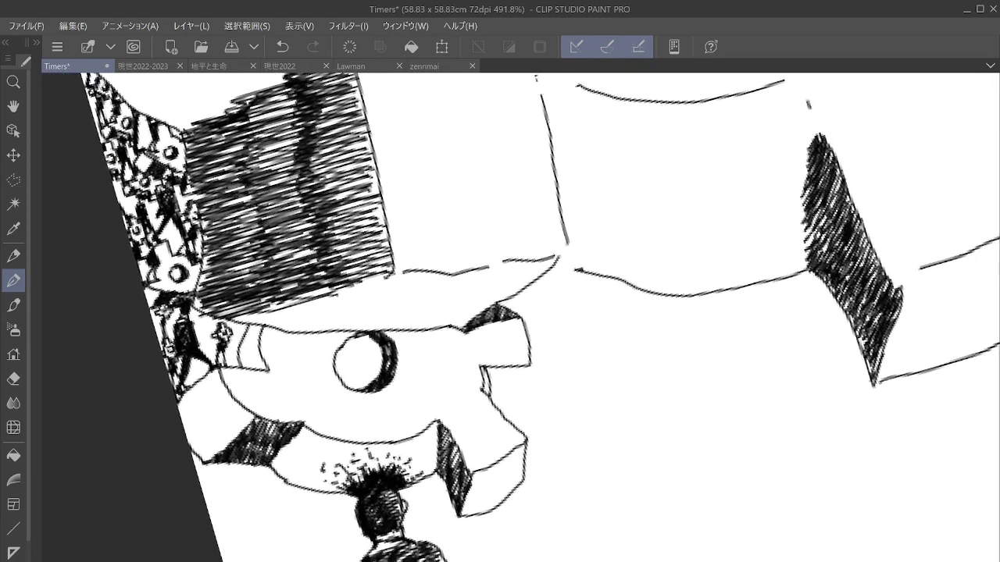
{"action": "scroll", "coordinate": [173, 378], "scroll_direction": "up", "scroll_amount": 4}
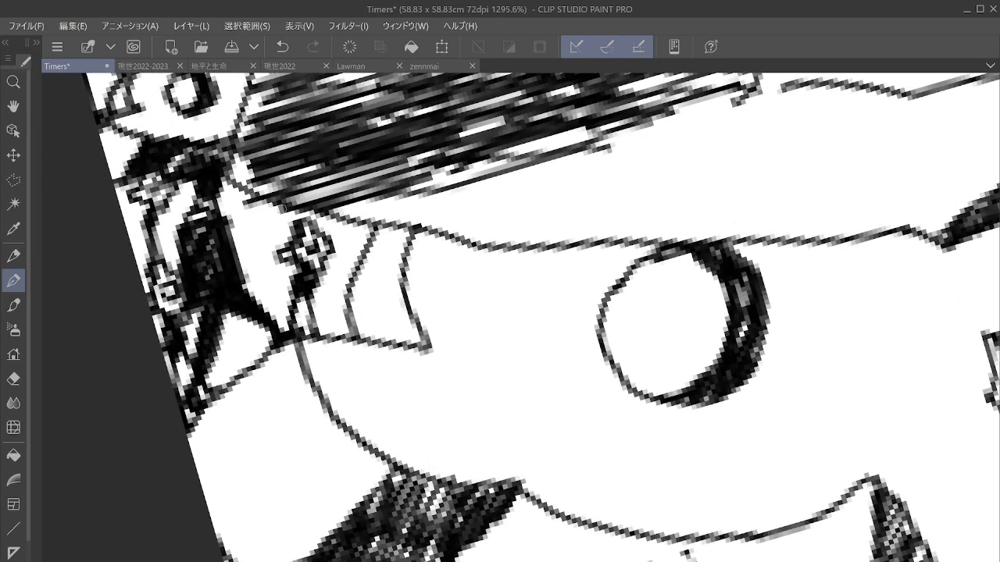
{"action": "left_click_drag", "start_coordinate": [281, 207], "coordinate": [275, 233]}
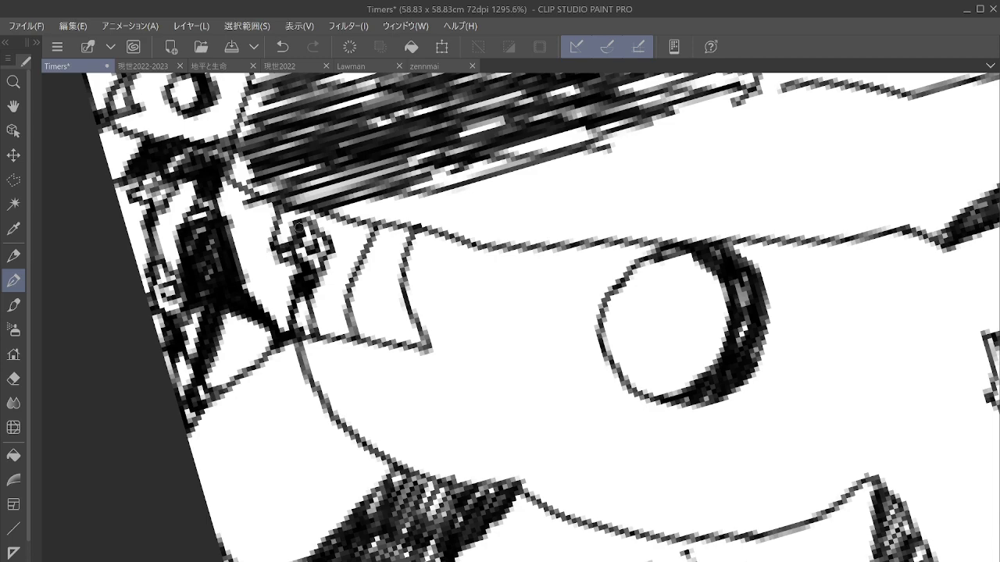
{"action": "left_click_drag", "start_coordinate": [291, 206], "coordinate": [319, 226]}
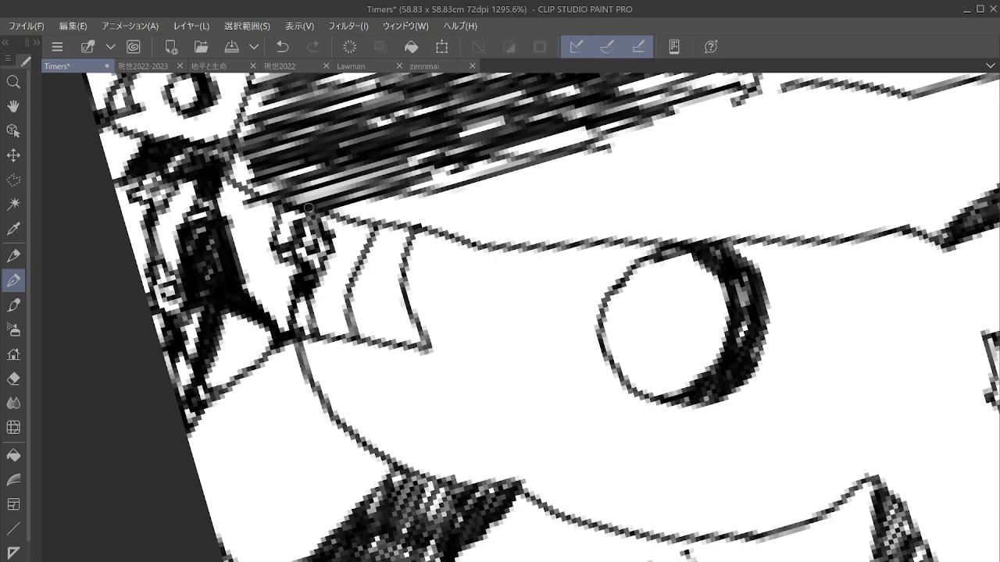
{"action": "scroll", "coordinate": [309, 208], "scroll_direction": "down", "scroll_amount": 4}
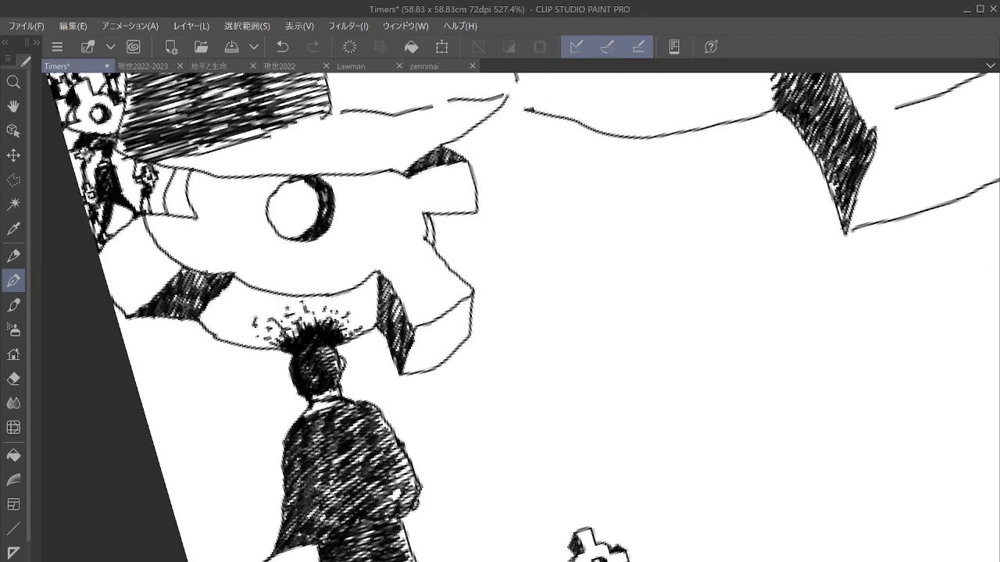
Step: Draw tiny black figures with gear heads between the legs of the gear-headed figures near the large suited man's feet
{"action": "left_click_drag", "start_coordinate": [484, 344], "coordinate": [423, 205]}
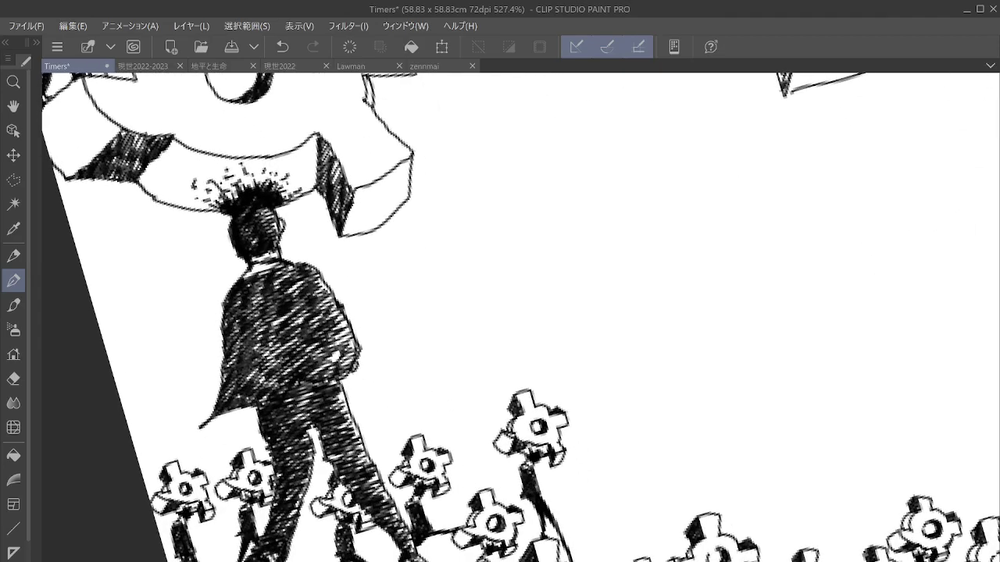
{"action": "scroll", "coordinate": [221, 451], "scroll_direction": "down", "scroll_amount": 4}
{"action": "scroll", "coordinate": [221, 451], "scroll_direction": "up", "scroll_amount": 5}
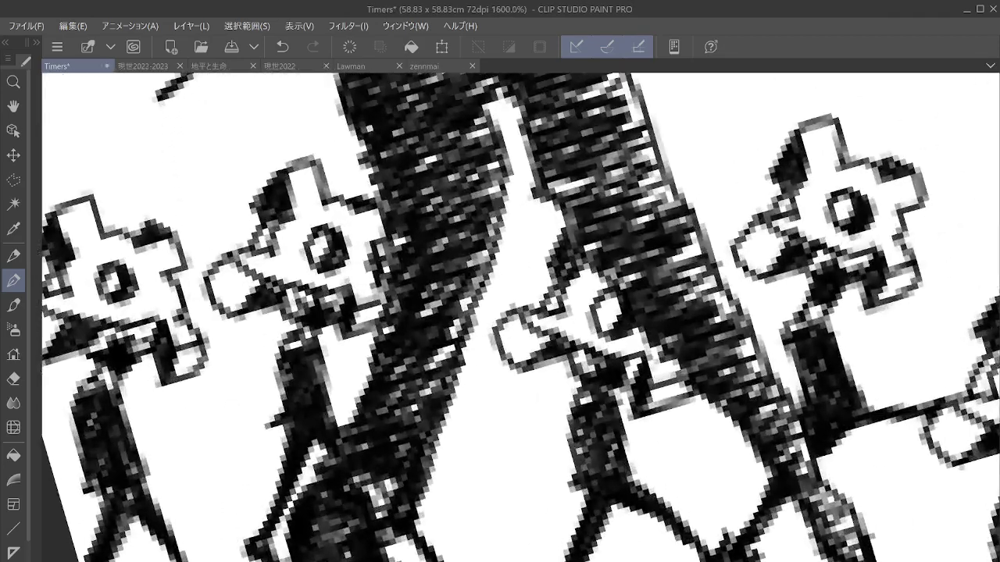
{"action": "scroll", "coordinate": [500, 312], "scroll_direction": "down", "scroll_amount": 6}
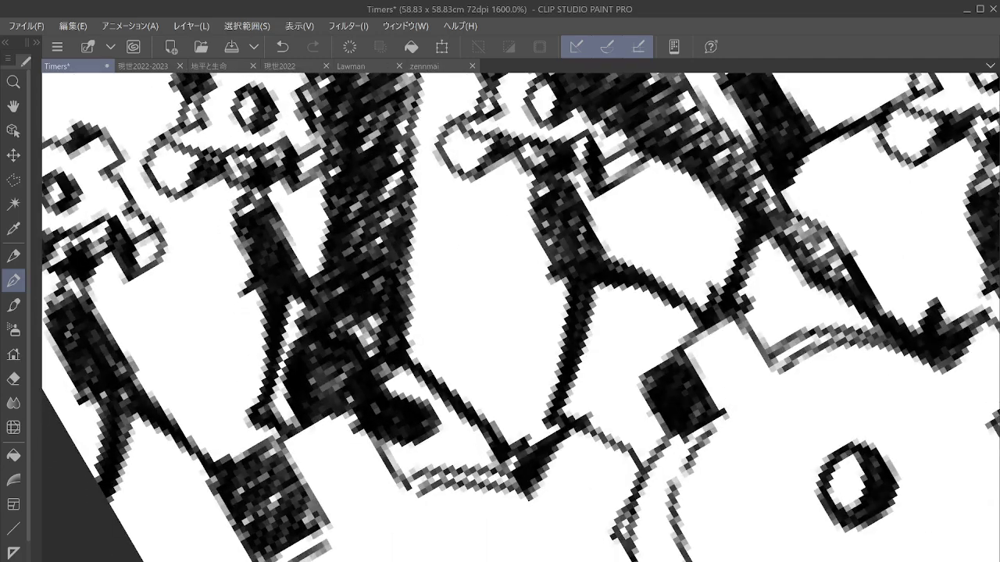
{"action": "mouse_move", "coordinate": [161, 390]}
{"action": "left_mouse_down"}
{"action": "mouse_move", "coordinate": [178, 414]}
{"action": "mouse_move", "coordinate": [157, 416]}
{"action": "mouse_move", "coordinate": [153, 452]}
{"action": "mouse_move", "coordinate": [113, 506]}
{"action": "left_mouse_up"}
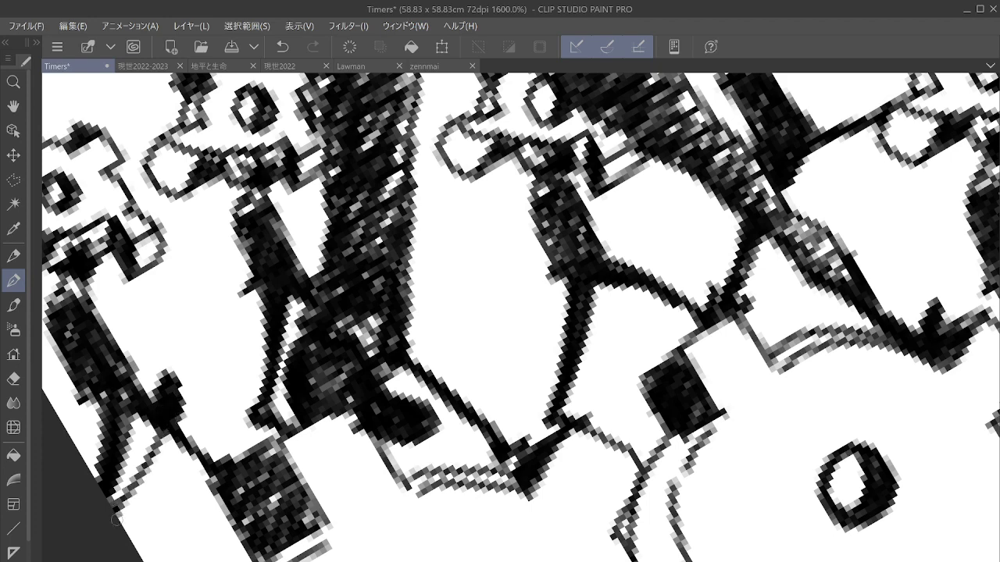
{"action": "left_click_drag", "start_coordinate": [178, 417], "coordinate": [246, 460]}
{"action": "mouse_move", "coordinate": [164, 373]}
{"action": "left_mouse_down"}
{"action": "mouse_move", "coordinate": [176, 351]}
{"action": "mouse_move", "coordinate": [168, 356]}
{"action": "mouse_move", "coordinate": [195, 358]}
{"action": "mouse_move", "coordinate": [178, 377]}
{"action": "mouse_move", "coordinate": [194, 367]}
{"action": "mouse_move", "coordinate": [170, 371]}
{"action": "mouse_move", "coordinate": [193, 364]}
{"action": "mouse_move", "coordinate": [182, 377]}
{"action": "mouse_move", "coordinate": [191, 368]}
{"action": "mouse_move", "coordinate": [194, 378]}
{"action": "mouse_move", "coordinate": [201, 365]}
{"action": "mouse_move", "coordinate": [223, 361]}
{"action": "mouse_move", "coordinate": [219, 378]}
{"action": "mouse_move", "coordinate": [225, 355]}
{"action": "mouse_move", "coordinate": [185, 311]}
{"action": "mouse_move", "coordinate": [178, 328]}
{"action": "mouse_move", "coordinate": [185, 306]}
{"action": "mouse_move", "coordinate": [165, 348]}
{"action": "mouse_move", "coordinate": [145, 349]}
{"action": "mouse_move", "coordinate": [142, 366]}
{"action": "mouse_move", "coordinate": [155, 347]}
{"action": "mouse_move", "coordinate": [127, 336]}
{"action": "mouse_move", "coordinate": [141, 324]}
{"action": "mouse_move", "coordinate": [151, 330]}
{"action": "mouse_move", "coordinate": [161, 304]}
{"action": "mouse_move", "coordinate": [133, 328]}
{"action": "mouse_move", "coordinate": [160, 303]}
{"action": "mouse_move", "coordinate": [147, 279]}
{"action": "mouse_move", "coordinate": [144, 290]}
{"action": "mouse_move", "coordinate": [150, 275]}
{"action": "mouse_move", "coordinate": [173, 269]}
{"action": "mouse_move", "coordinate": [213, 305]}
{"action": "mouse_move", "coordinate": [181, 310]}
{"action": "mouse_move", "coordinate": [218, 304]}
{"action": "mouse_move", "coordinate": [227, 297]}
{"action": "mouse_move", "coordinate": [219, 289]}
{"action": "mouse_move", "coordinate": [238, 301]}
{"action": "mouse_move", "coordinate": [225, 335]}
{"action": "mouse_move", "coordinate": [196, 314]}
{"action": "mouse_move", "coordinate": [217, 370]}
{"action": "mouse_move", "coordinate": [224, 487]}
{"action": "left_mouse_up"}
{"action": "left_click_drag", "start_coordinate": [254, 434], "coordinate": [308, 434]}
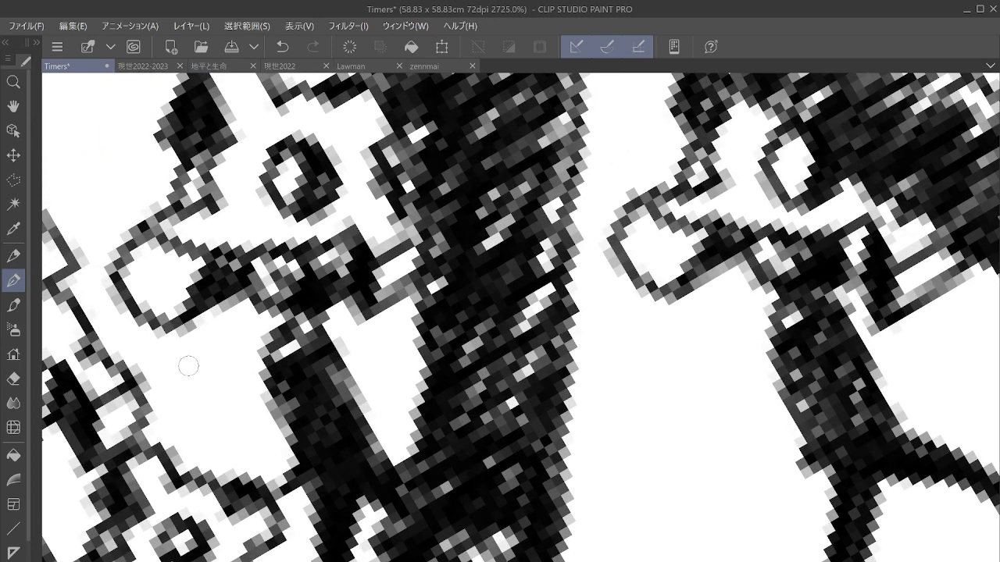
Step: Draw one more tiny gear-headed figure in the white gap beside the gear-headed figure at the suited man's leg
{"action": "mouse_move", "coordinate": [203, 393]}
{"action": "left_mouse_down"}
{"action": "mouse_move", "coordinate": [216, 390]}
{"action": "mouse_move", "coordinate": [208, 377]}
{"action": "mouse_move", "coordinate": [198, 397]}
{"action": "mouse_move", "coordinate": [215, 403]}
{"action": "mouse_move", "coordinate": [156, 457]}
{"action": "mouse_move", "coordinate": [215, 427]}
{"action": "mouse_move", "coordinate": [218, 378]}
{"action": "mouse_move", "coordinate": [211, 387]}
{"action": "mouse_move", "coordinate": [242, 384]}
{"action": "mouse_move", "coordinate": [212, 374]}
{"action": "mouse_move", "coordinate": [178, 380]}
{"action": "mouse_move", "coordinate": [178, 356]}
{"action": "mouse_move", "coordinate": [202, 342]}
{"action": "mouse_move", "coordinate": [205, 326]}
{"action": "mouse_move", "coordinate": [226, 324]}
{"action": "mouse_move", "coordinate": [253, 361]}
{"action": "mouse_move", "coordinate": [223, 381]}
{"action": "mouse_move", "coordinate": [213, 337]}
{"action": "left_mouse_up"}
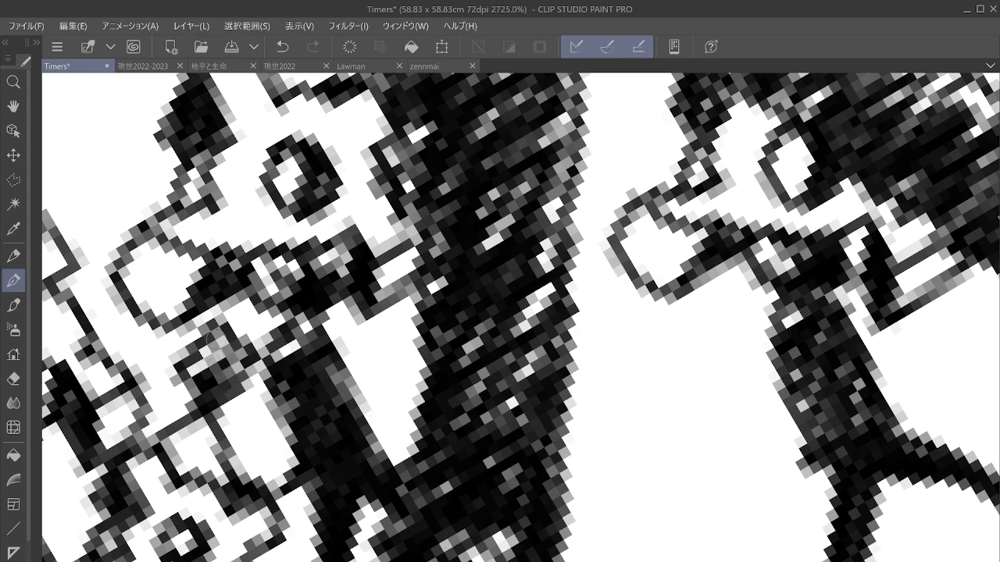
{"action": "scroll", "coordinate": [285, 396], "scroll_direction": "down", "scroll_amount": 5}
{"action": "mouse_move", "coordinate": [285, 397]}
{"action": "left_mouse_down"}
{"action": "mouse_move", "coordinate": [297, 431]}
{"action": "mouse_move", "coordinate": [364, 517]}
{"action": "mouse_move", "coordinate": [301, 443]}
{"action": "left_mouse_up"}
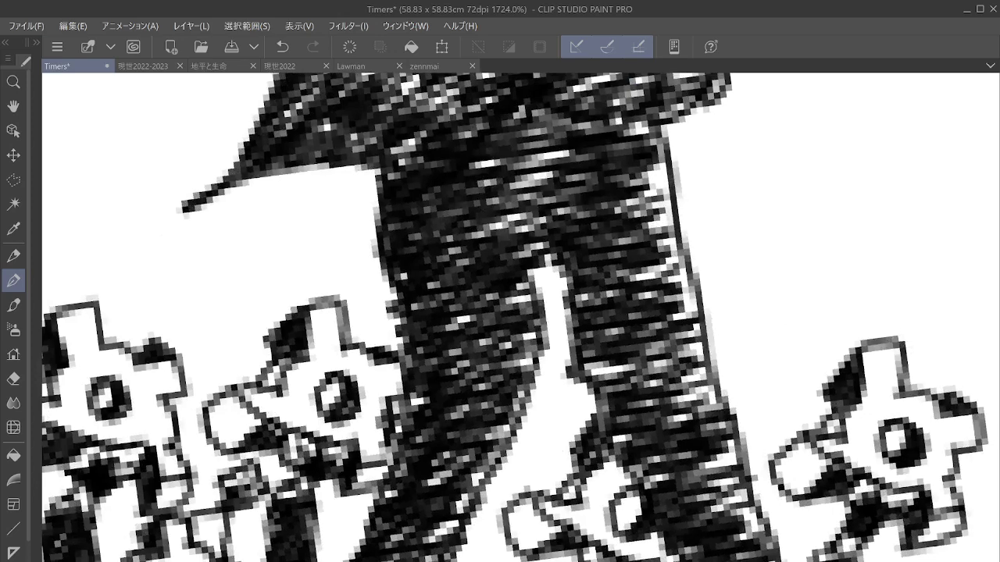
Step: Draw a tiny striding figure's thin black body and legs beside the suited man's pointed coat tail
{"action": "left_click_drag", "start_coordinate": [500, 234], "coordinate": [447, 424]}
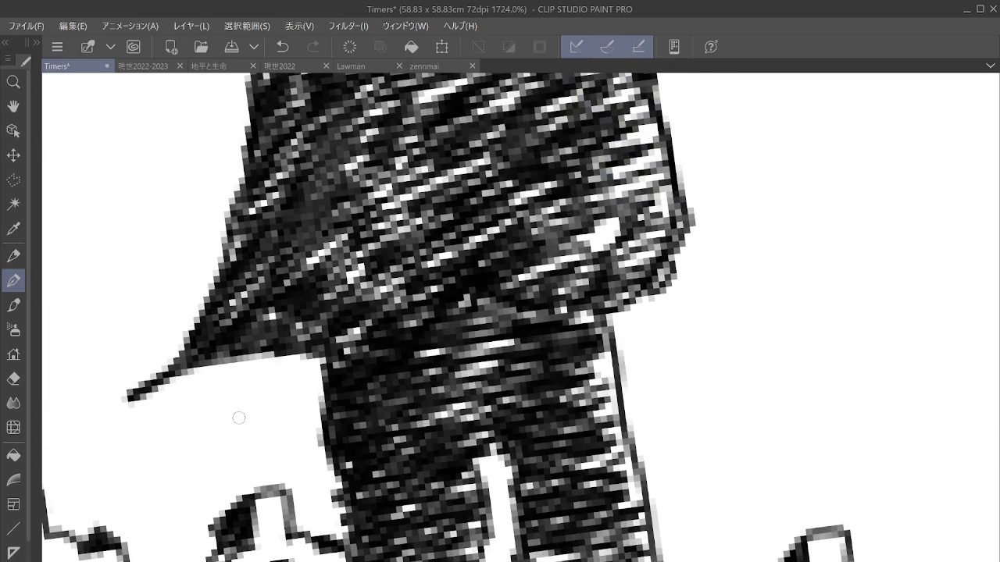
{"action": "scroll", "coordinate": [218, 363], "scroll_direction": "down", "scroll_amount": 3}
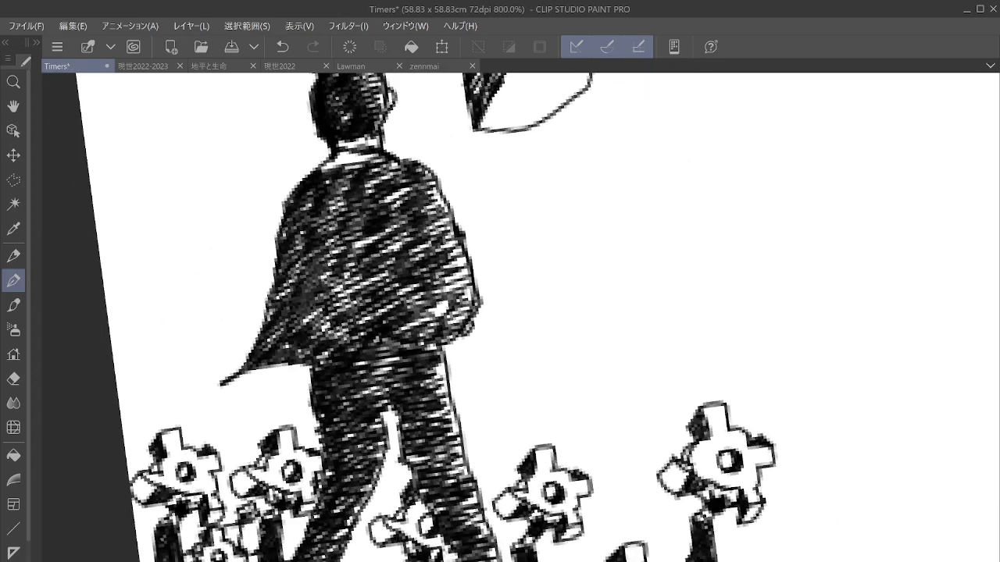
{"action": "left_click_drag", "start_coordinate": [346, 357], "coordinate": [297, 400]}
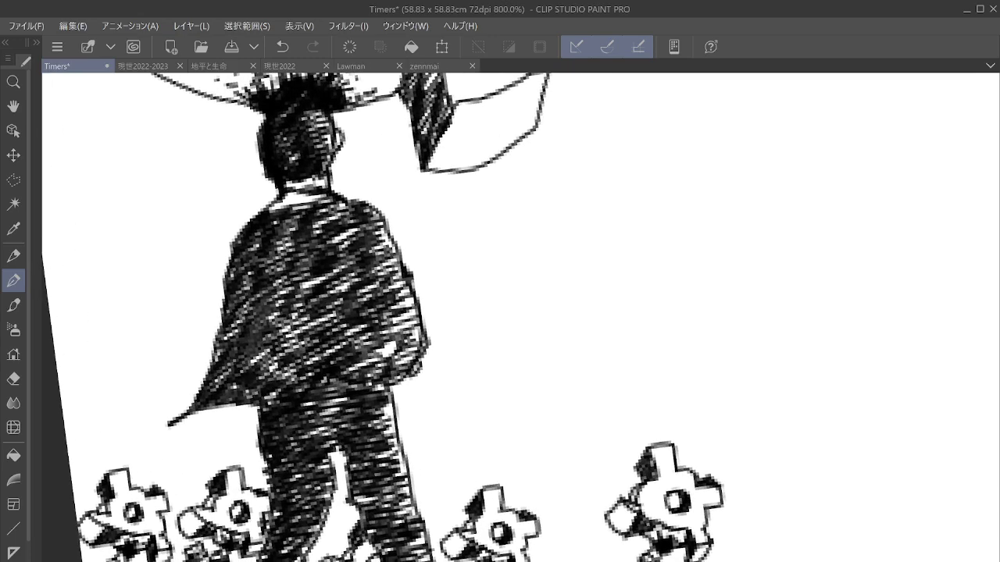
{"action": "scroll", "coordinate": [296, 400], "scroll_direction": "up", "scroll_amount": 2}
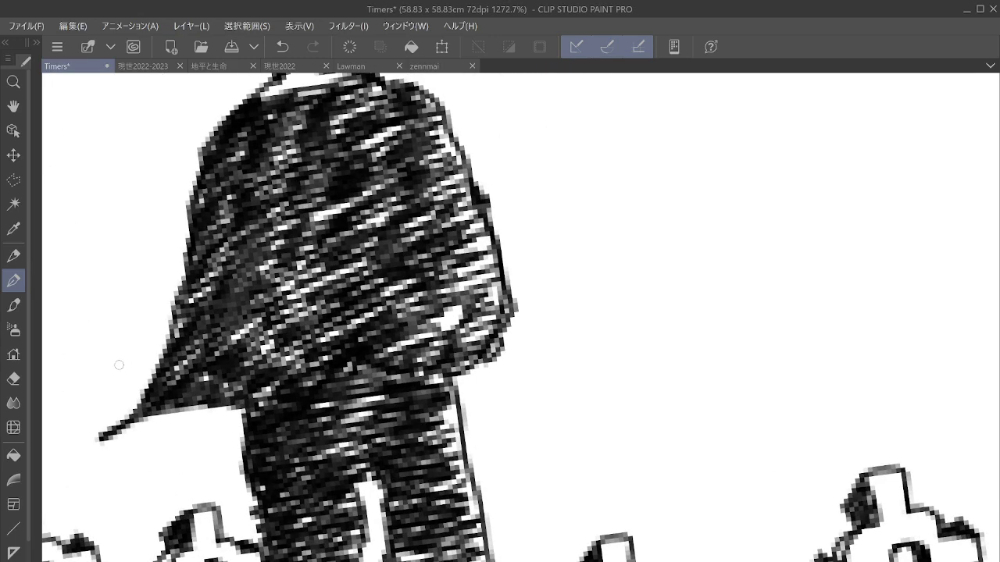
{"action": "mouse_move", "coordinate": [118, 365]}
{"action": "left_mouse_down"}
{"action": "mouse_move", "coordinate": [112, 375]}
{"action": "mouse_move", "coordinate": [126, 333]}
{"action": "mouse_move", "coordinate": [114, 397]}
{"action": "mouse_move", "coordinate": [129, 361]}
{"action": "mouse_move", "coordinate": [117, 387]}
{"action": "mouse_move", "coordinate": [130, 395]}
{"action": "mouse_move", "coordinate": [115, 395]}
{"action": "mouse_move", "coordinate": [124, 438]}
{"action": "mouse_move", "coordinate": [157, 449]}
{"action": "mouse_move", "coordinate": [117, 422]}
{"action": "mouse_move", "coordinate": [116, 395]}
{"action": "mouse_move", "coordinate": [139, 452]}
{"action": "mouse_move", "coordinate": [143, 420]}
{"action": "left_mouse_up"}
{"action": "mouse_move", "coordinate": [134, 461]}
{"action": "left_mouse_down"}
{"action": "mouse_move", "coordinate": [144, 517]}
{"action": "mouse_move", "coordinate": [143, 464]}
{"action": "mouse_move", "coordinate": [123, 557]}
{"action": "left_mouse_up"}
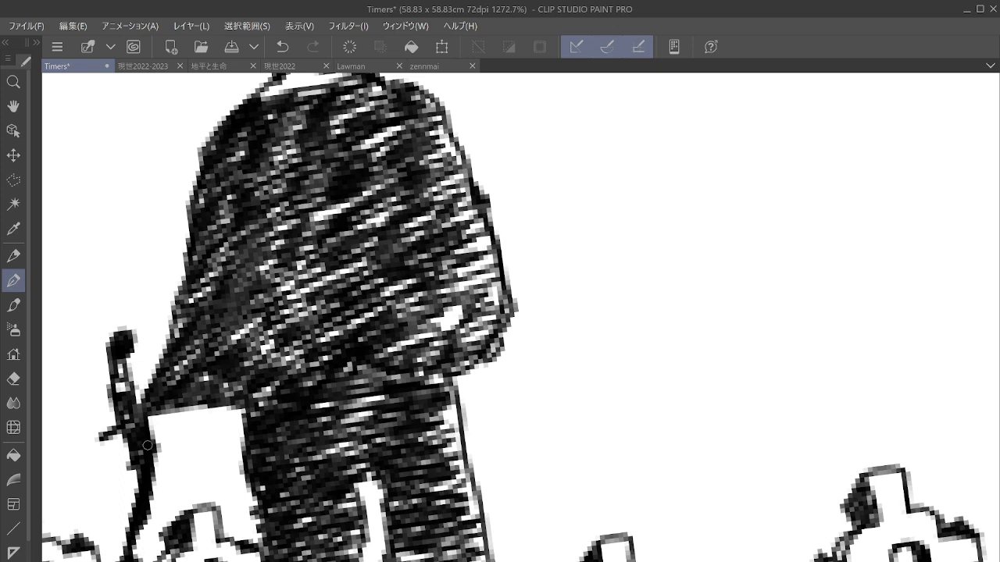
{"action": "mouse_move", "coordinate": [147, 445]}
{"action": "left_mouse_down"}
{"action": "mouse_move", "coordinate": [179, 466]}
{"action": "mouse_move", "coordinate": [145, 438]}
{"action": "mouse_move", "coordinate": [204, 495]}
{"action": "mouse_move", "coordinate": [197, 504]}
{"action": "mouse_move", "coordinate": [226, 489]}
{"action": "left_mouse_up"}
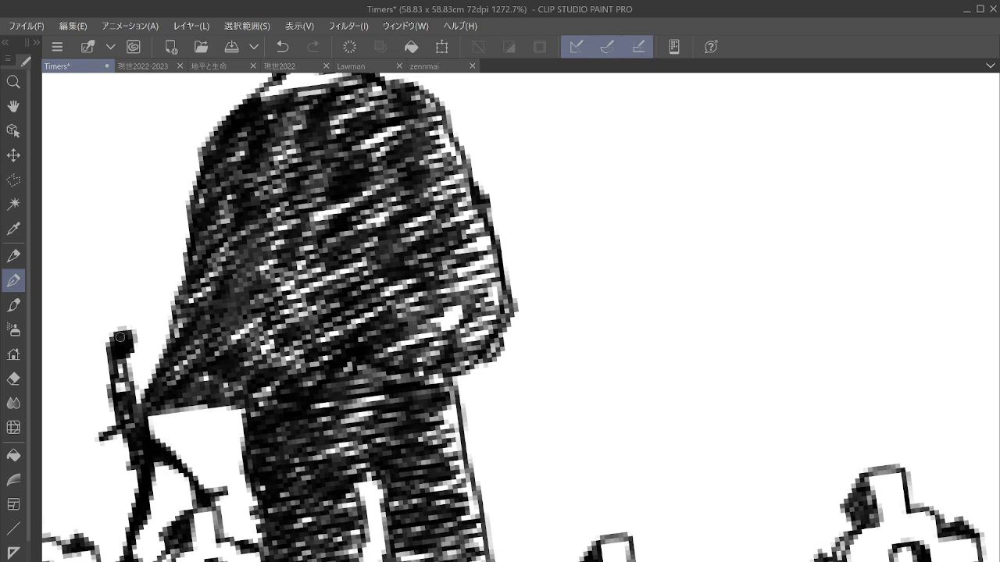
Step: Draw a gear head with shaded teeth and a dark center hole on the tiny figure beside the man's coat
{"action": "mouse_move", "coordinate": [98, 335]}
{"action": "left_mouse_down"}
{"action": "mouse_move", "coordinate": [131, 312]}
{"action": "mouse_move", "coordinate": [112, 312]}
{"action": "mouse_move", "coordinate": [161, 314]}
{"action": "left_mouse_up"}
{"action": "mouse_move", "coordinate": [131, 344]}
{"action": "left_mouse_down"}
{"action": "mouse_move", "coordinate": [145, 344]}
{"action": "mouse_move", "coordinate": [119, 316]}
{"action": "mouse_move", "coordinate": [145, 344]}
{"action": "mouse_move", "coordinate": [153, 332]}
{"action": "mouse_move", "coordinate": [156, 355]}
{"action": "mouse_move", "coordinate": [168, 336]}
{"action": "mouse_move", "coordinate": [159, 327]}
{"action": "left_mouse_up"}
{"action": "mouse_move", "coordinate": [109, 306]}
{"action": "left_mouse_down"}
{"action": "mouse_move", "coordinate": [85, 296]}
{"action": "mouse_move", "coordinate": [61, 328]}
{"action": "mouse_move", "coordinate": [102, 310]}
{"action": "mouse_move", "coordinate": [83, 323]}
{"action": "mouse_move", "coordinate": [71, 315]}
{"action": "mouse_move", "coordinate": [105, 427]}
{"action": "mouse_move", "coordinate": [78, 390]}
{"action": "mouse_move", "coordinate": [103, 439]}
{"action": "mouse_move", "coordinate": [137, 393]}
{"action": "mouse_move", "coordinate": [149, 349]}
{"action": "left_mouse_up"}
{"action": "mouse_move", "coordinate": [108, 383]}
{"action": "left_mouse_down"}
{"action": "mouse_move", "coordinate": [122, 354]}
{"action": "mouse_move", "coordinate": [151, 344]}
{"action": "mouse_move", "coordinate": [147, 296]}
{"action": "left_mouse_up"}
{"action": "mouse_move", "coordinate": [147, 297]}
{"action": "left_mouse_down"}
{"action": "mouse_move", "coordinate": [132, 318]}
{"action": "mouse_move", "coordinate": [133, 350]}
{"action": "mouse_move", "coordinate": [145, 345]}
{"action": "mouse_move", "coordinate": [126, 328]}
{"action": "mouse_move", "coordinate": [174, 296]}
{"action": "mouse_move", "coordinate": [180, 339]}
{"action": "mouse_move", "coordinate": [210, 364]}
{"action": "mouse_move", "coordinate": [227, 362]}
{"action": "mouse_move", "coordinate": [212, 358]}
{"action": "mouse_move", "coordinate": [226, 396]}
{"action": "left_mouse_up"}
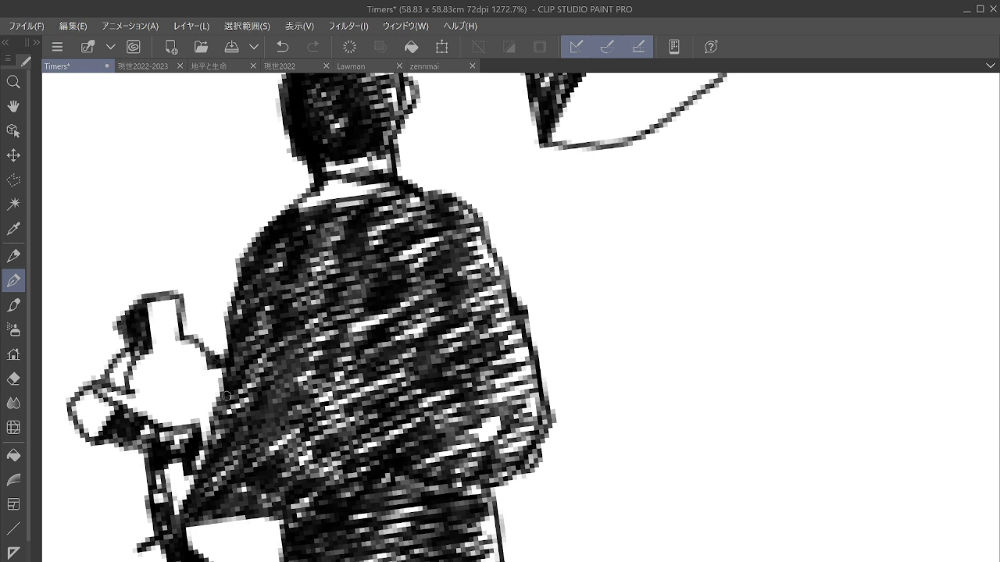
{"action": "mouse_move", "coordinate": [159, 378]}
{"action": "left_mouse_down"}
{"action": "mouse_move", "coordinate": [168, 402]}
{"action": "mouse_move", "coordinate": [192, 382]}
{"action": "mouse_move", "coordinate": [178, 368]}
{"action": "mouse_move", "coordinate": [158, 372]}
{"action": "mouse_move", "coordinate": [181, 391]}
{"action": "mouse_move", "coordinate": [188, 384]}
{"action": "mouse_move", "coordinate": [177, 402]}
{"action": "mouse_move", "coordinate": [181, 375]}
{"action": "left_mouse_up"}
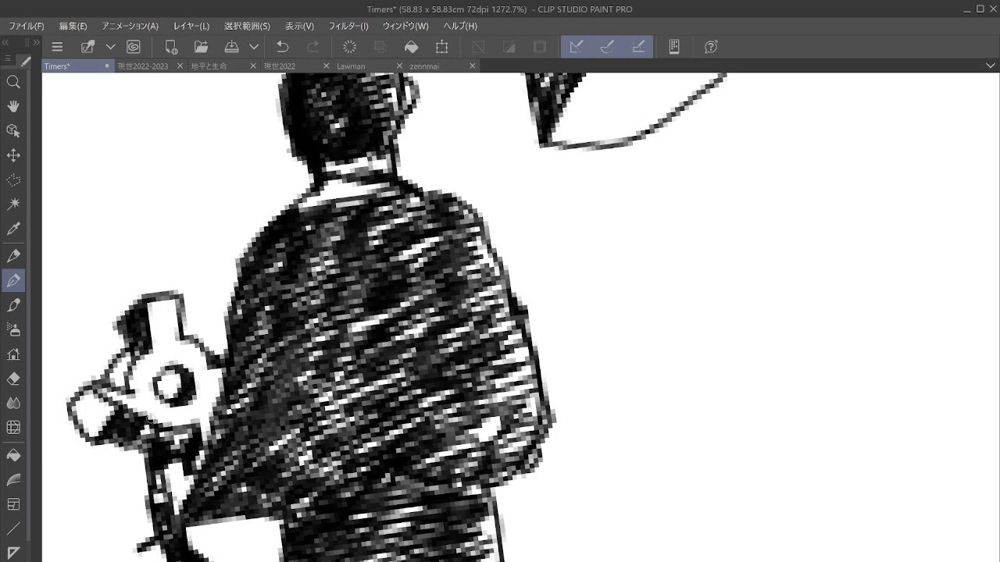
Step: Draw another tiny black figure with a gear head at the canvas edge, behind the gear-headed figures near the man's legs
{"action": "scroll", "coordinate": [318, 405], "scroll_direction": "down", "scroll_amount": 5}
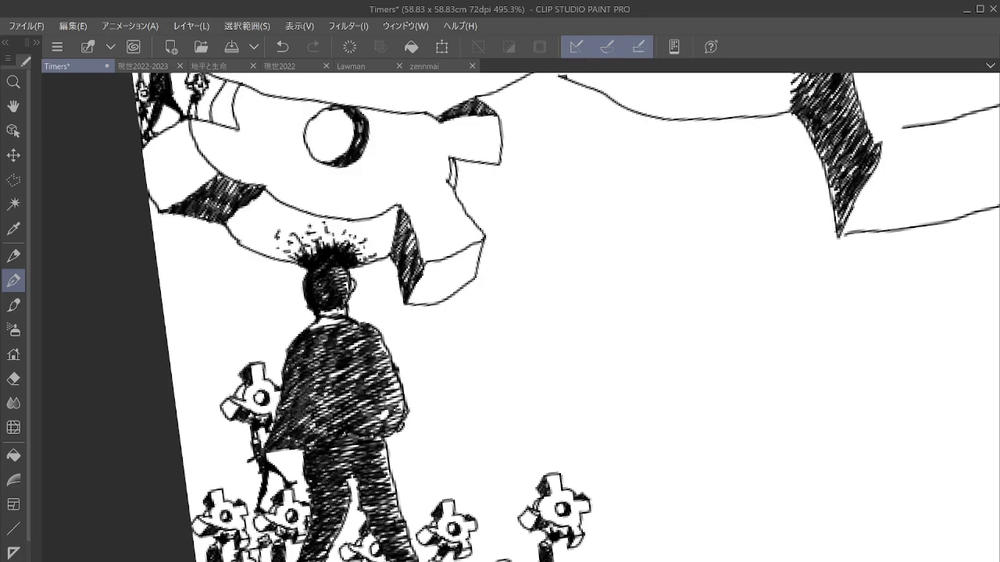
{"action": "left_click_drag", "start_coordinate": [469, 336], "coordinate": [500, 290]}
{"action": "scroll", "coordinate": [305, 406], "scroll_direction": "up", "scroll_amount": 5}
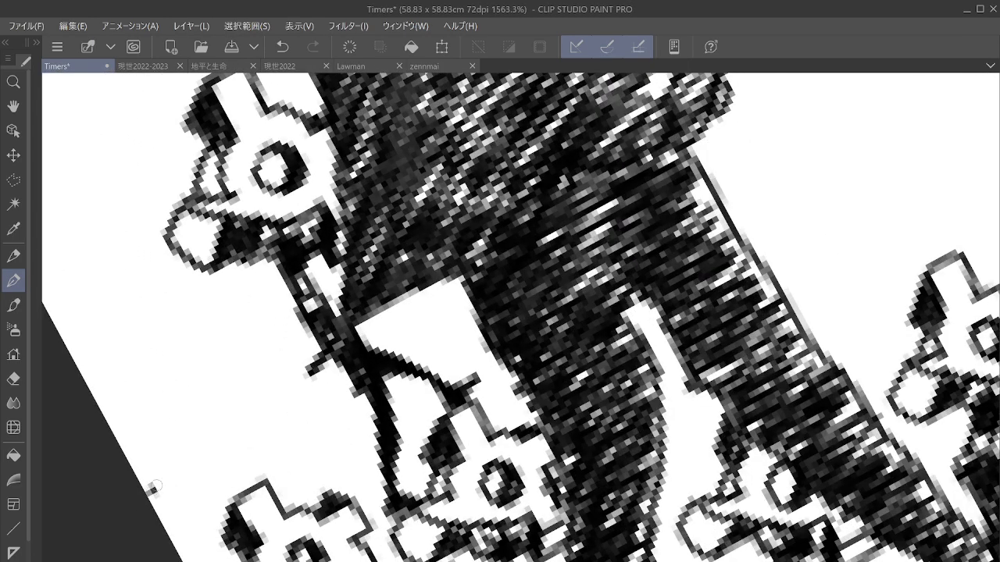
{"action": "mouse_move", "coordinate": [156, 486]}
{"action": "left_mouse_down"}
{"action": "mouse_move", "coordinate": [178, 475]}
{"action": "mouse_move", "coordinate": [155, 464]}
{"action": "mouse_move", "coordinate": [160, 453]}
{"action": "mouse_move", "coordinate": [168, 487]}
{"action": "mouse_move", "coordinate": [158, 496]}
{"action": "mouse_move", "coordinate": [178, 526]}
{"action": "mouse_move", "coordinate": [181, 512]}
{"action": "mouse_move", "coordinate": [161, 487]}
{"action": "mouse_move", "coordinate": [181, 490]}
{"action": "mouse_move", "coordinate": [163, 494]}
{"action": "mouse_move", "coordinate": [181, 520]}
{"action": "mouse_move", "coordinate": [190, 512]}
{"action": "mouse_move", "coordinate": [204, 556]}
{"action": "left_mouse_up"}
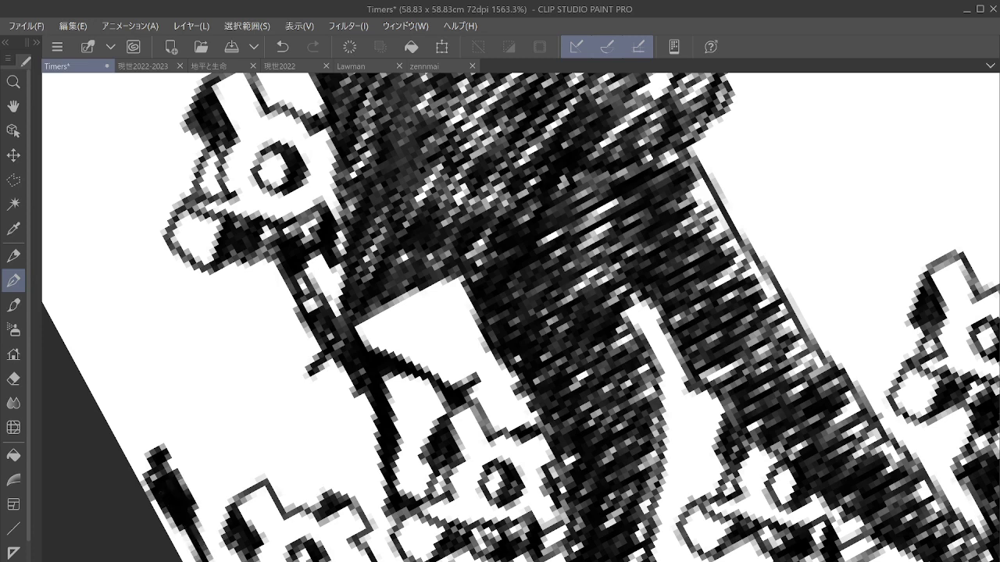
{"action": "left_click_drag", "start_coordinate": [196, 512], "coordinate": [232, 506]}
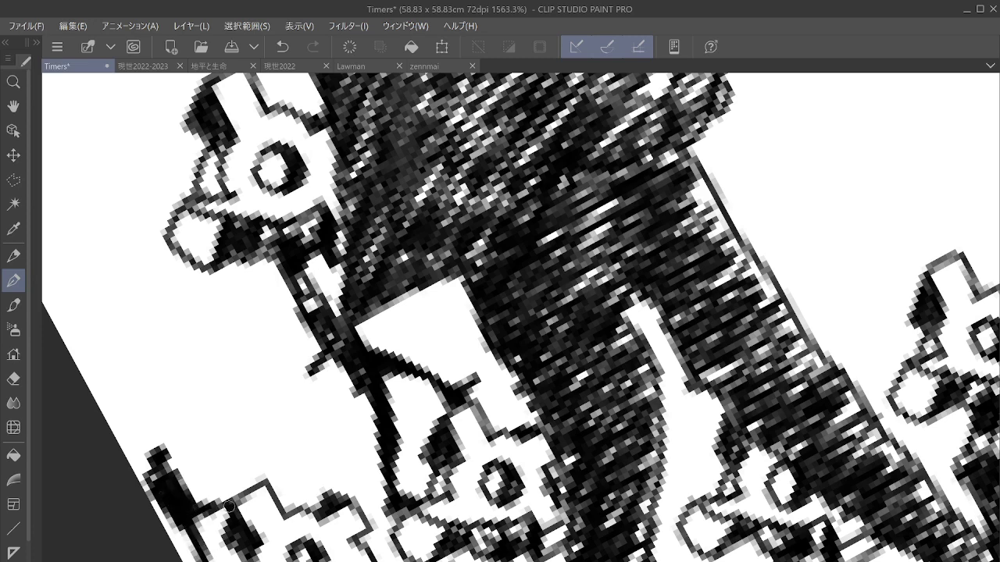
{"action": "mouse_move", "coordinate": [151, 457]}
{"action": "left_mouse_down"}
{"action": "mouse_move", "coordinate": [155, 432]}
{"action": "mouse_move", "coordinate": [176, 426]}
{"action": "mouse_move", "coordinate": [131, 424]}
{"action": "mouse_move", "coordinate": [145, 455]}
{"action": "mouse_move", "coordinate": [160, 445]}
{"action": "mouse_move", "coordinate": [143, 444]}
{"action": "mouse_move", "coordinate": [175, 456]}
{"action": "mouse_move", "coordinate": [186, 450]}
{"action": "mouse_move", "coordinate": [181, 438]}
{"action": "mouse_move", "coordinate": [190, 453]}
{"action": "mouse_move", "coordinate": [187, 444]}
{"action": "mouse_move", "coordinate": [208, 437]}
{"action": "mouse_move", "coordinate": [191, 468]}
{"action": "mouse_move", "coordinate": [219, 457]}
{"action": "mouse_move", "coordinate": [204, 418]}
{"action": "left_mouse_up"}
{"action": "mouse_move", "coordinate": [146, 400]}
{"action": "left_mouse_down"}
{"action": "mouse_move", "coordinate": [173, 382]}
{"action": "mouse_move", "coordinate": [176, 397]}
{"action": "mouse_move", "coordinate": [169, 382]}
{"action": "left_mouse_up"}
{"action": "mouse_move", "coordinate": [130, 427]}
{"action": "left_mouse_down"}
{"action": "mouse_move", "coordinate": [109, 426]}
{"action": "mouse_move", "coordinate": [121, 439]}
{"action": "mouse_move", "coordinate": [135, 434]}
{"action": "mouse_move", "coordinate": [106, 389]}
{"action": "mouse_move", "coordinate": [124, 400]}
{"action": "mouse_move", "coordinate": [118, 364]}
{"action": "mouse_move", "coordinate": [93, 344]}
{"action": "mouse_move", "coordinate": [110, 367]}
{"action": "mouse_move", "coordinate": [141, 324]}
{"action": "mouse_move", "coordinate": [152, 352]}
{"action": "mouse_move", "coordinate": [197, 383]}
{"action": "mouse_move", "coordinate": [211, 356]}
{"action": "mouse_move", "coordinate": [203, 371]}
{"action": "mouse_move", "coordinate": [223, 401]}
{"action": "mouse_move", "coordinate": [145, 392]}
{"action": "left_mouse_up"}
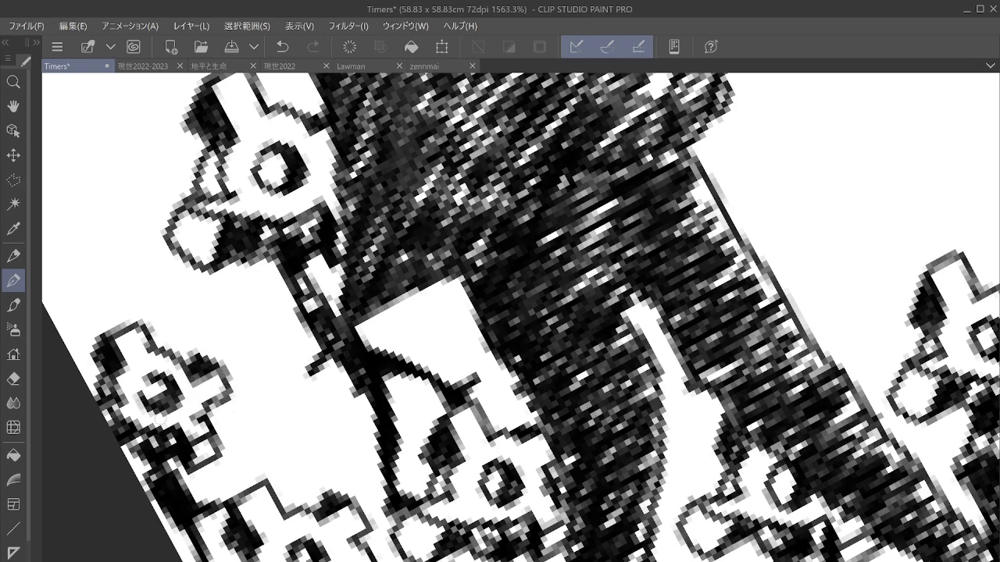
Step: Thicken the coat-side figure's body and draw a smaller gear-headed figure in the gap between it and the canvas-edge figure
{"action": "mouse_move", "coordinate": [322, 347]}
{"action": "left_mouse_down"}
{"action": "mouse_move", "coordinate": [308, 329]}
{"action": "mouse_move", "coordinate": [319, 360]}
{"action": "mouse_move", "coordinate": [310, 327]}
{"action": "left_mouse_up"}
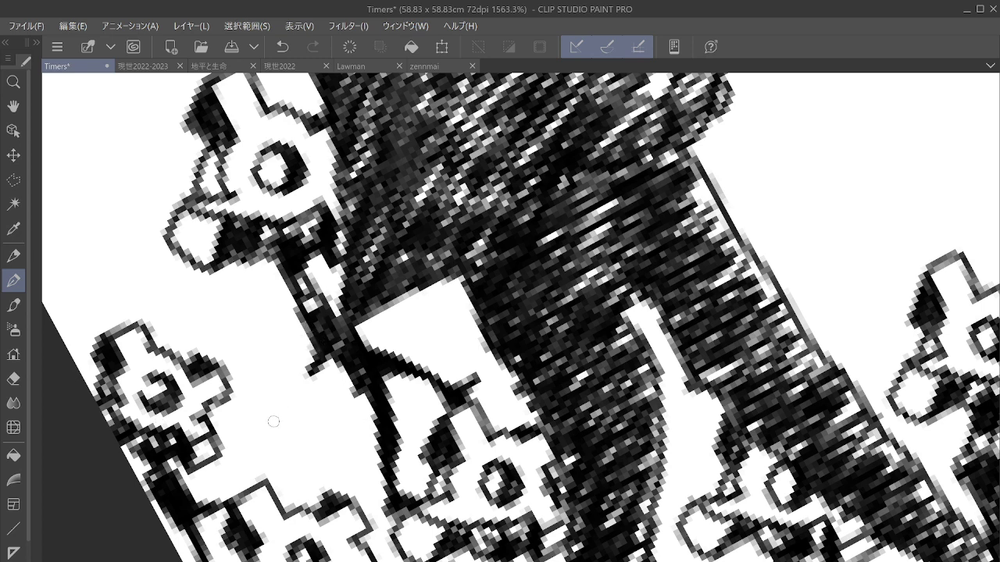
{"action": "mouse_move", "coordinate": [273, 413]}
{"action": "left_mouse_down"}
{"action": "mouse_move", "coordinate": [308, 411]}
{"action": "mouse_move", "coordinate": [290, 396]}
{"action": "mouse_move", "coordinate": [301, 395]}
{"action": "mouse_move", "coordinate": [281, 407]}
{"action": "mouse_move", "coordinate": [273, 435]}
{"action": "mouse_move", "coordinate": [295, 407]}
{"action": "mouse_move", "coordinate": [250, 493]}
{"action": "mouse_move", "coordinate": [255, 482]}
{"action": "left_mouse_up"}
{"action": "left_click_drag", "start_coordinate": [288, 443], "coordinate": [317, 504]}
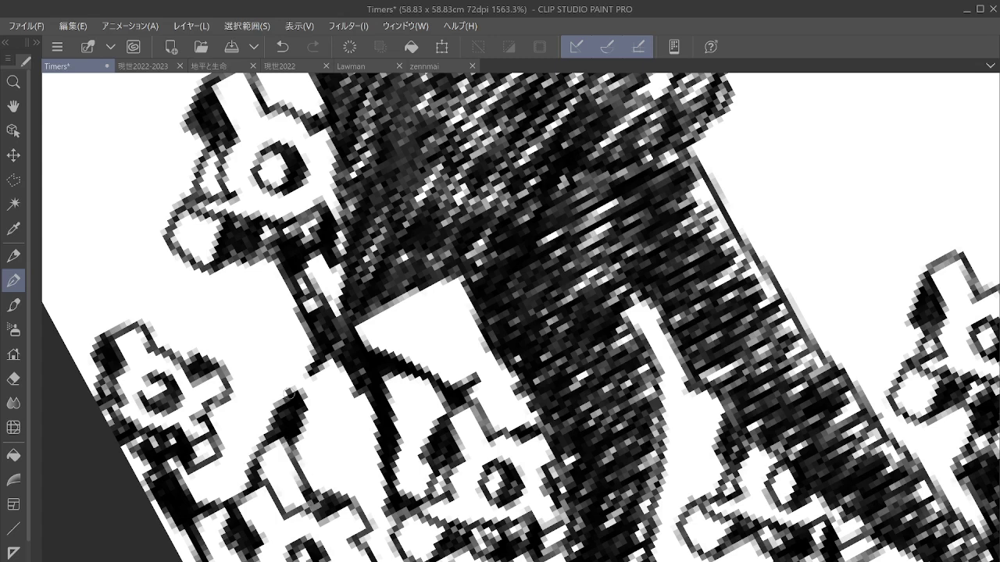
{"action": "mouse_move", "coordinate": [275, 394]}
{"action": "left_mouse_down"}
{"action": "mouse_move", "coordinate": [306, 375]}
{"action": "mouse_move", "coordinate": [278, 394]}
{"action": "mouse_move", "coordinate": [305, 378]}
{"action": "mouse_move", "coordinate": [313, 399]}
{"action": "mouse_move", "coordinate": [328, 383]}
{"action": "mouse_move", "coordinate": [319, 362]}
{"action": "mouse_move", "coordinate": [283, 364]}
{"action": "mouse_move", "coordinate": [292, 343]}
{"action": "mouse_move", "coordinate": [242, 395]}
{"action": "mouse_move", "coordinate": [279, 383]}
{"action": "mouse_move", "coordinate": [226, 383]}
{"action": "mouse_move", "coordinate": [272, 353]}
{"action": "mouse_move", "coordinate": [246, 360]}
{"action": "mouse_move", "coordinate": [261, 312]}
{"action": "mouse_move", "coordinate": [248, 309]}
{"action": "mouse_move", "coordinate": [246, 336]}
{"action": "mouse_move", "coordinate": [275, 297]}
{"action": "mouse_move", "coordinate": [312, 335]}
{"action": "left_mouse_up"}
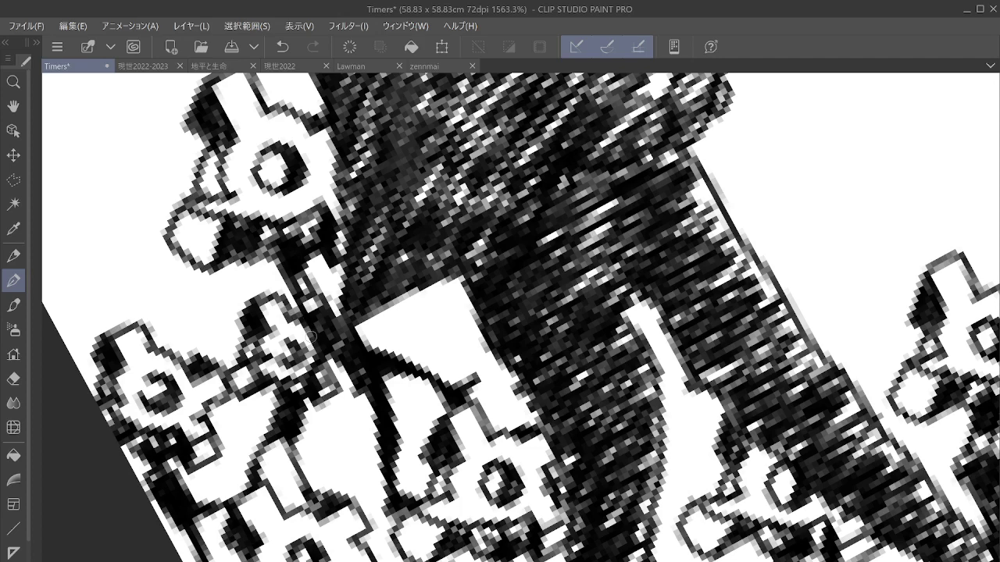
Step: Save the Timers drawing
{"action": "scroll", "coordinate": [311, 336], "scroll_direction": "down", "scroll_amount": 5}
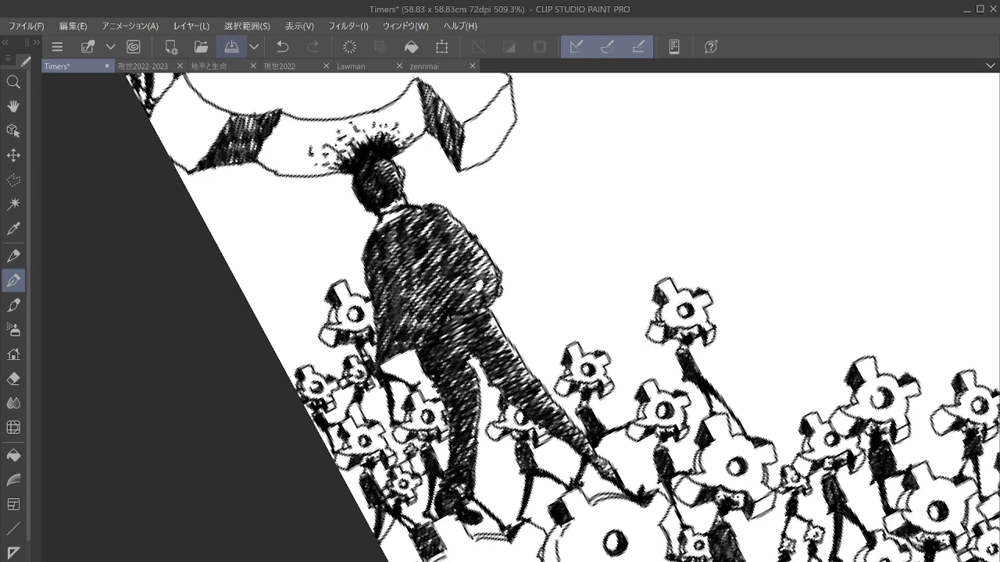
{"action": "left_click", "coordinate": [232, 47]}
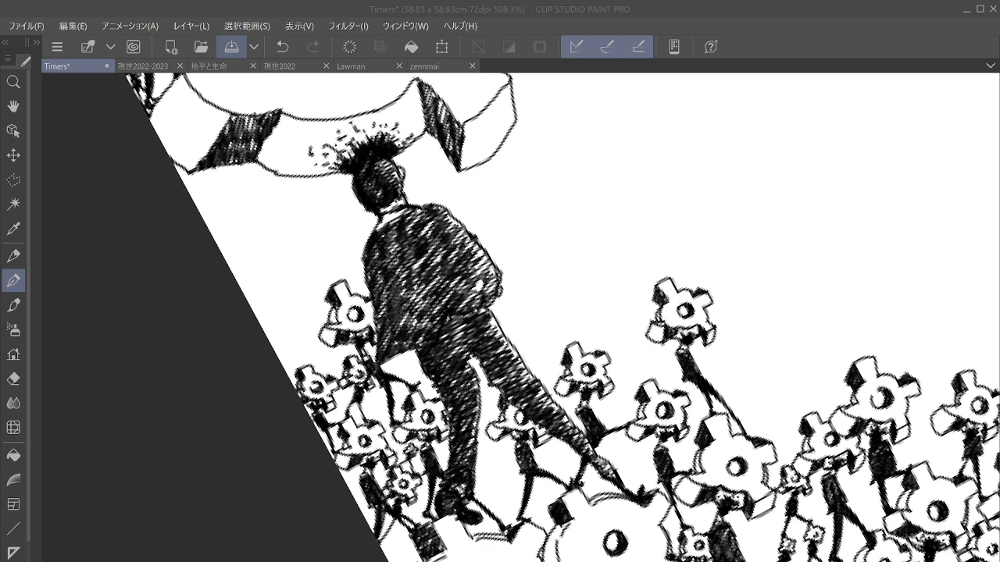
{"action": "key", "text": "ctrl+s"}
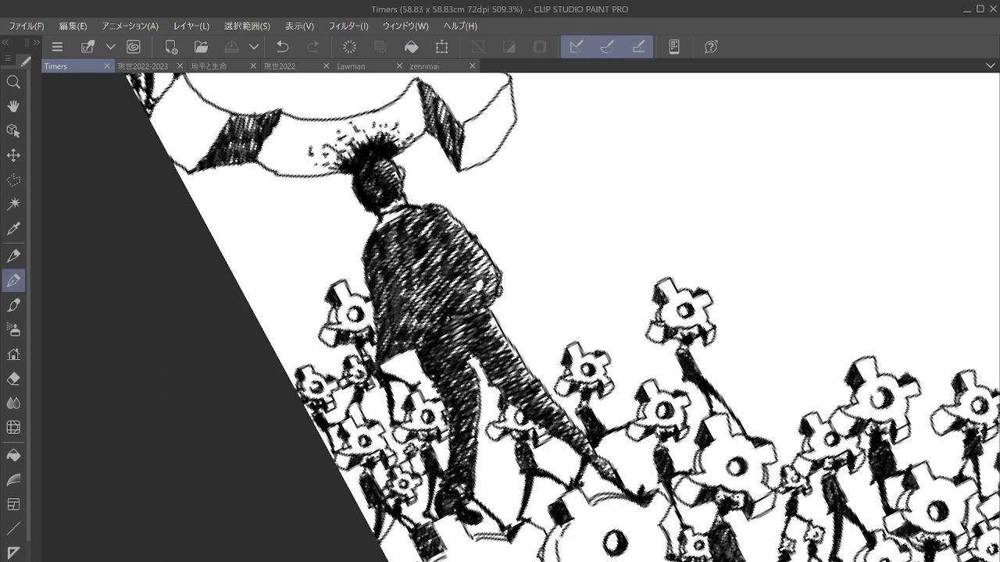
Step: Switch to the Lawman drawing and show its whole page at 50% zoom
{"action": "left_click", "coordinate": [352, 67]}
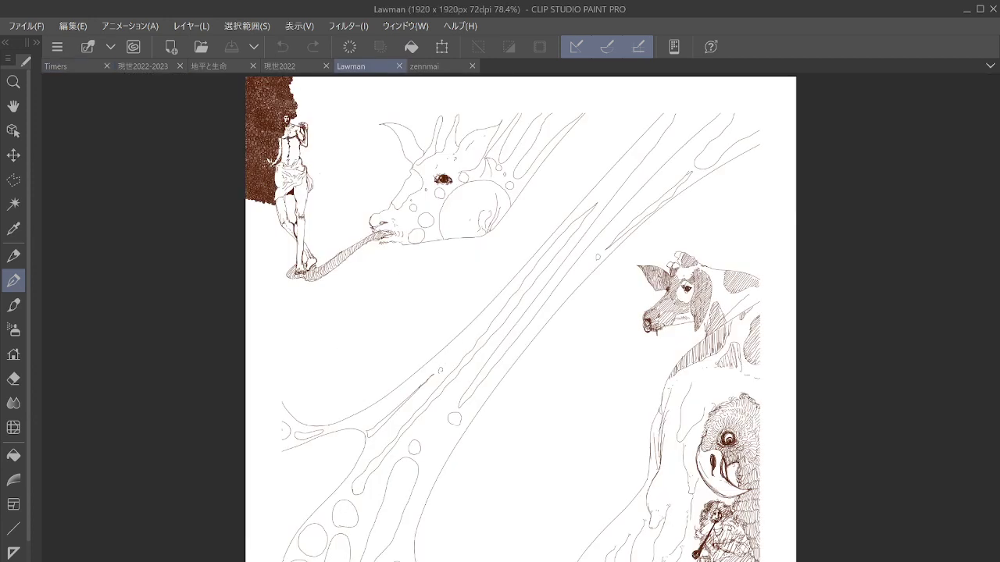
{"action": "scroll", "coordinate": [791, 288], "scroll_direction": "down", "scroll_amount": 4}
{"action": "left_click_drag", "start_coordinate": [790, 288], "coordinate": [702, 310]}
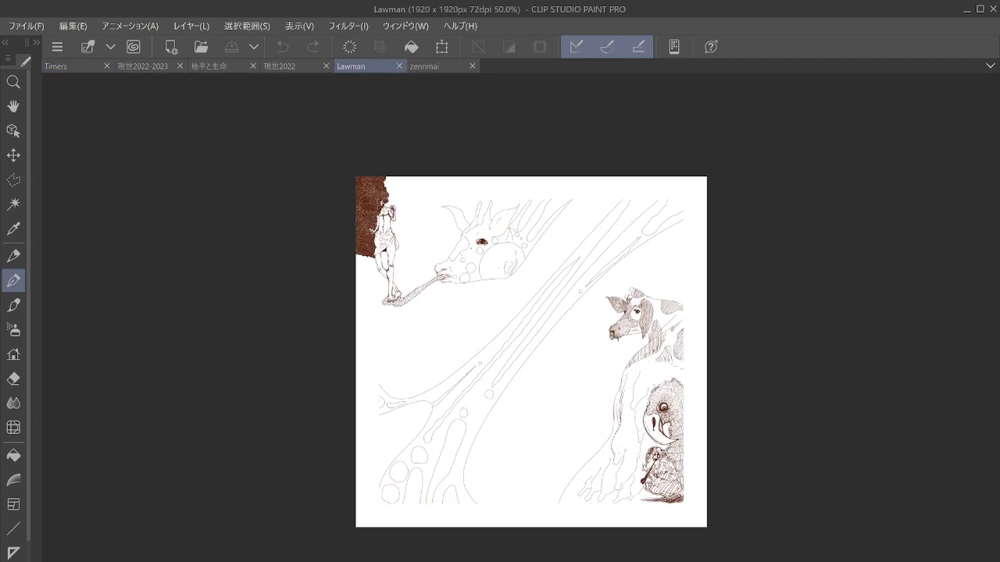